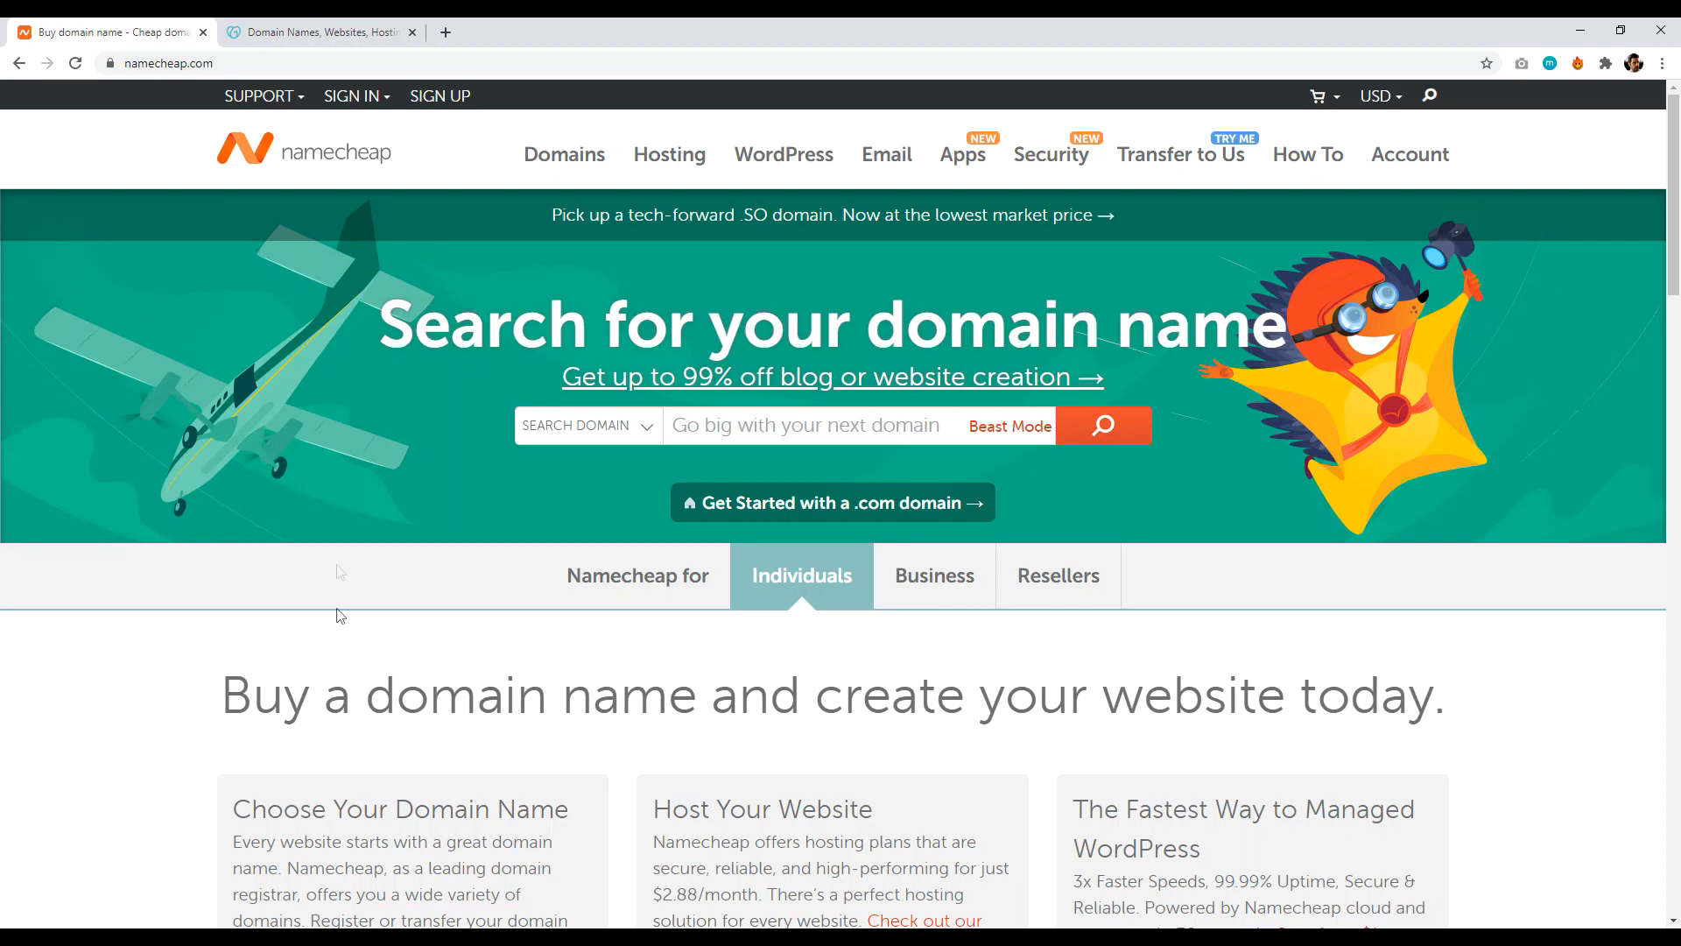
# - Search Namecheap for mysuperamazingwebsite.com, add it to the cart and go to checkout
pyautogui.click(722, 432)
pyautogui.write('mysuperamazing')
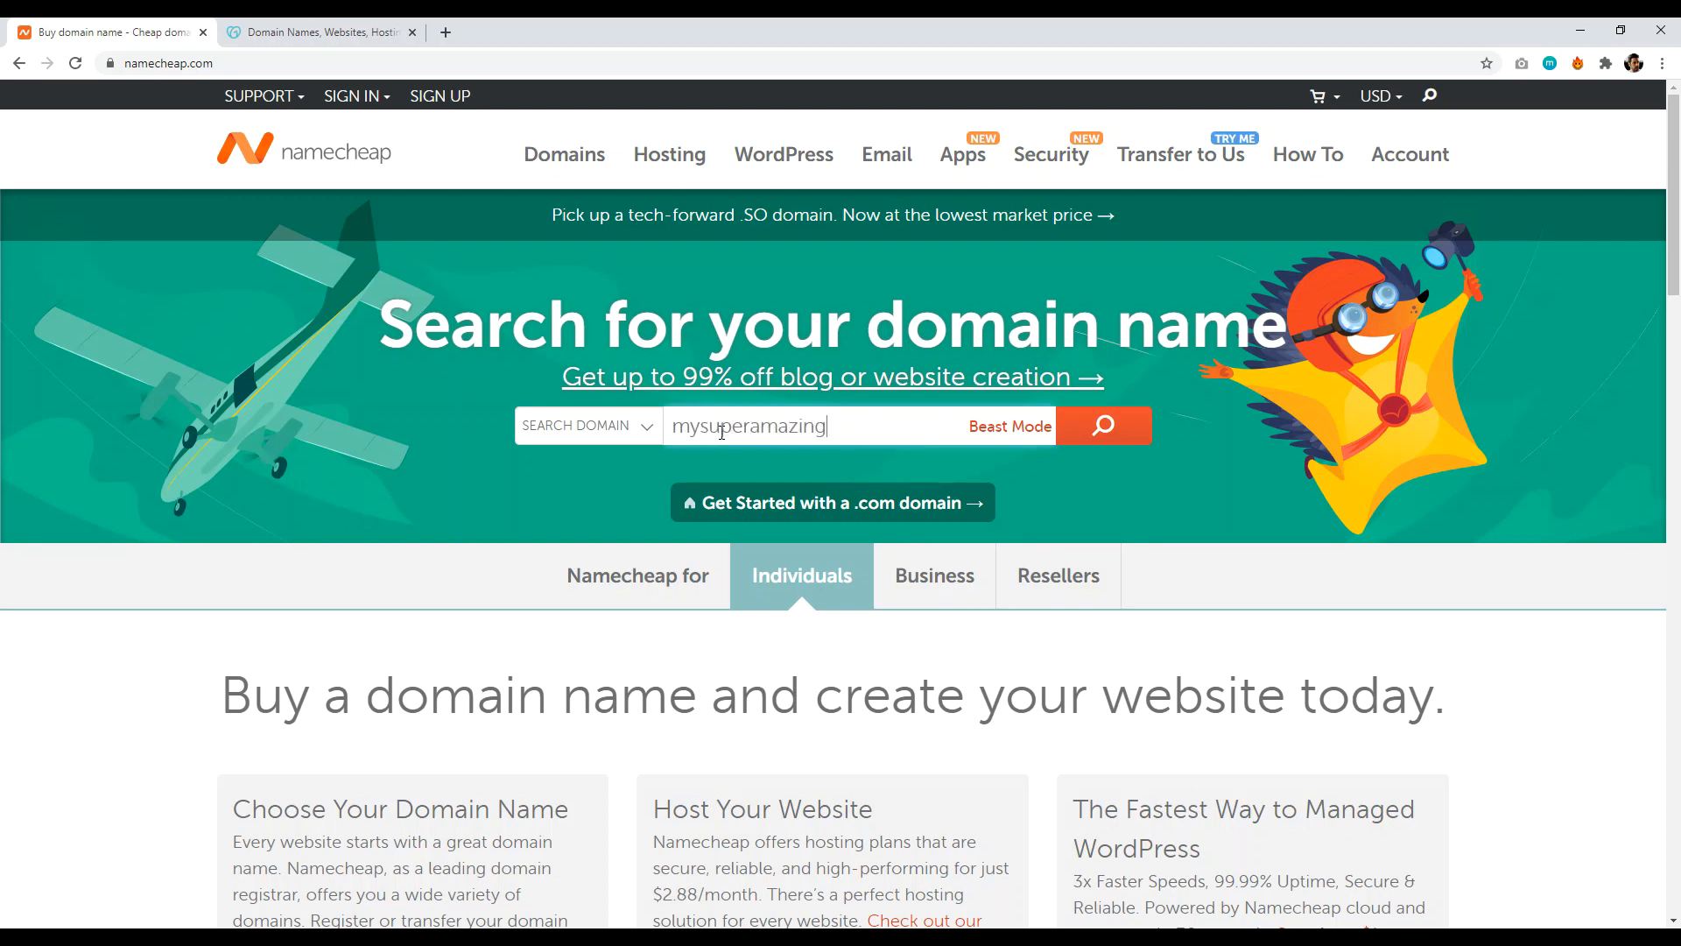
pyautogui.write('website.com')
pyautogui.click(1105, 427)
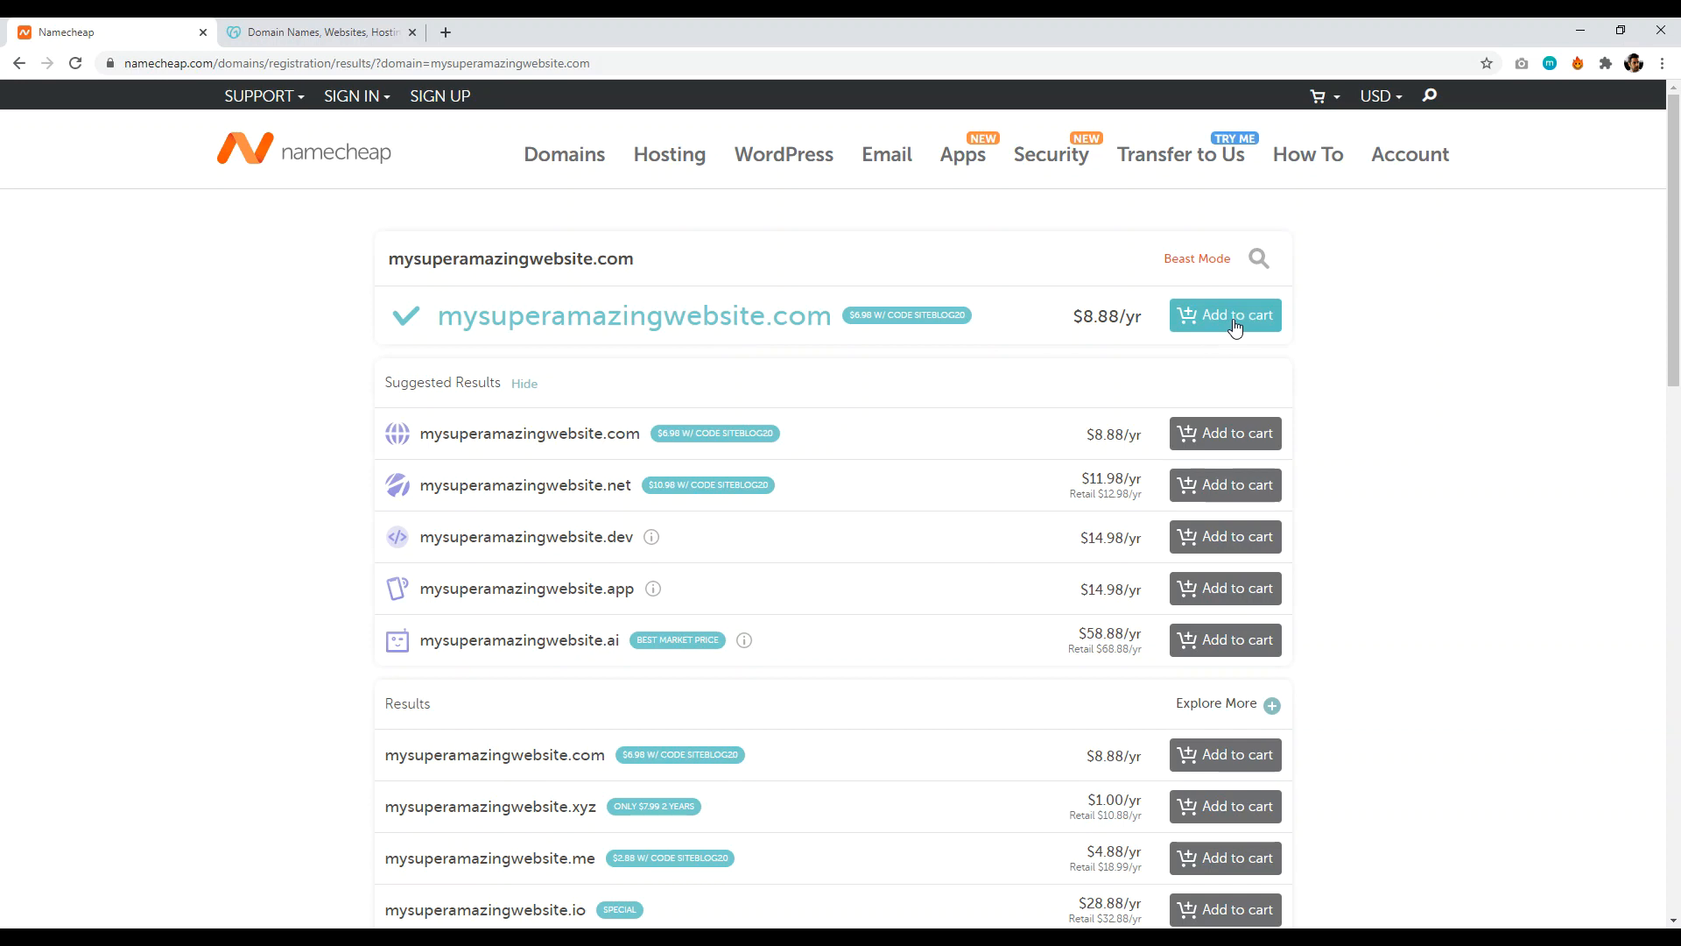
pyautogui.click(1235, 324)
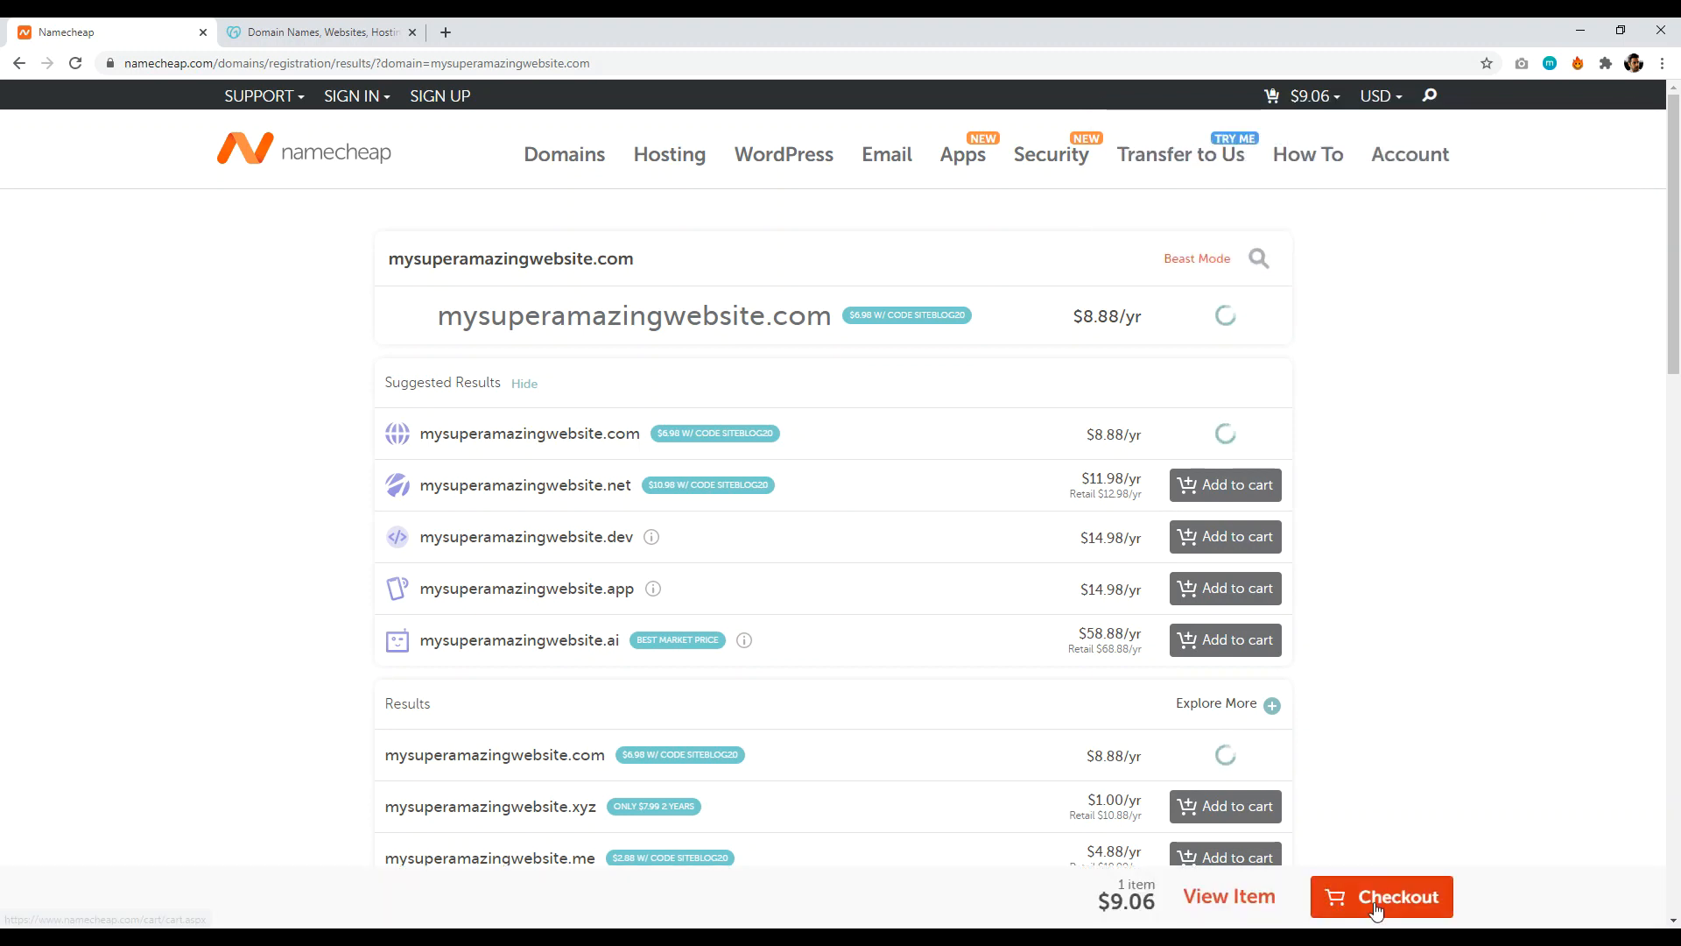
pyautogui.click(1375, 906)
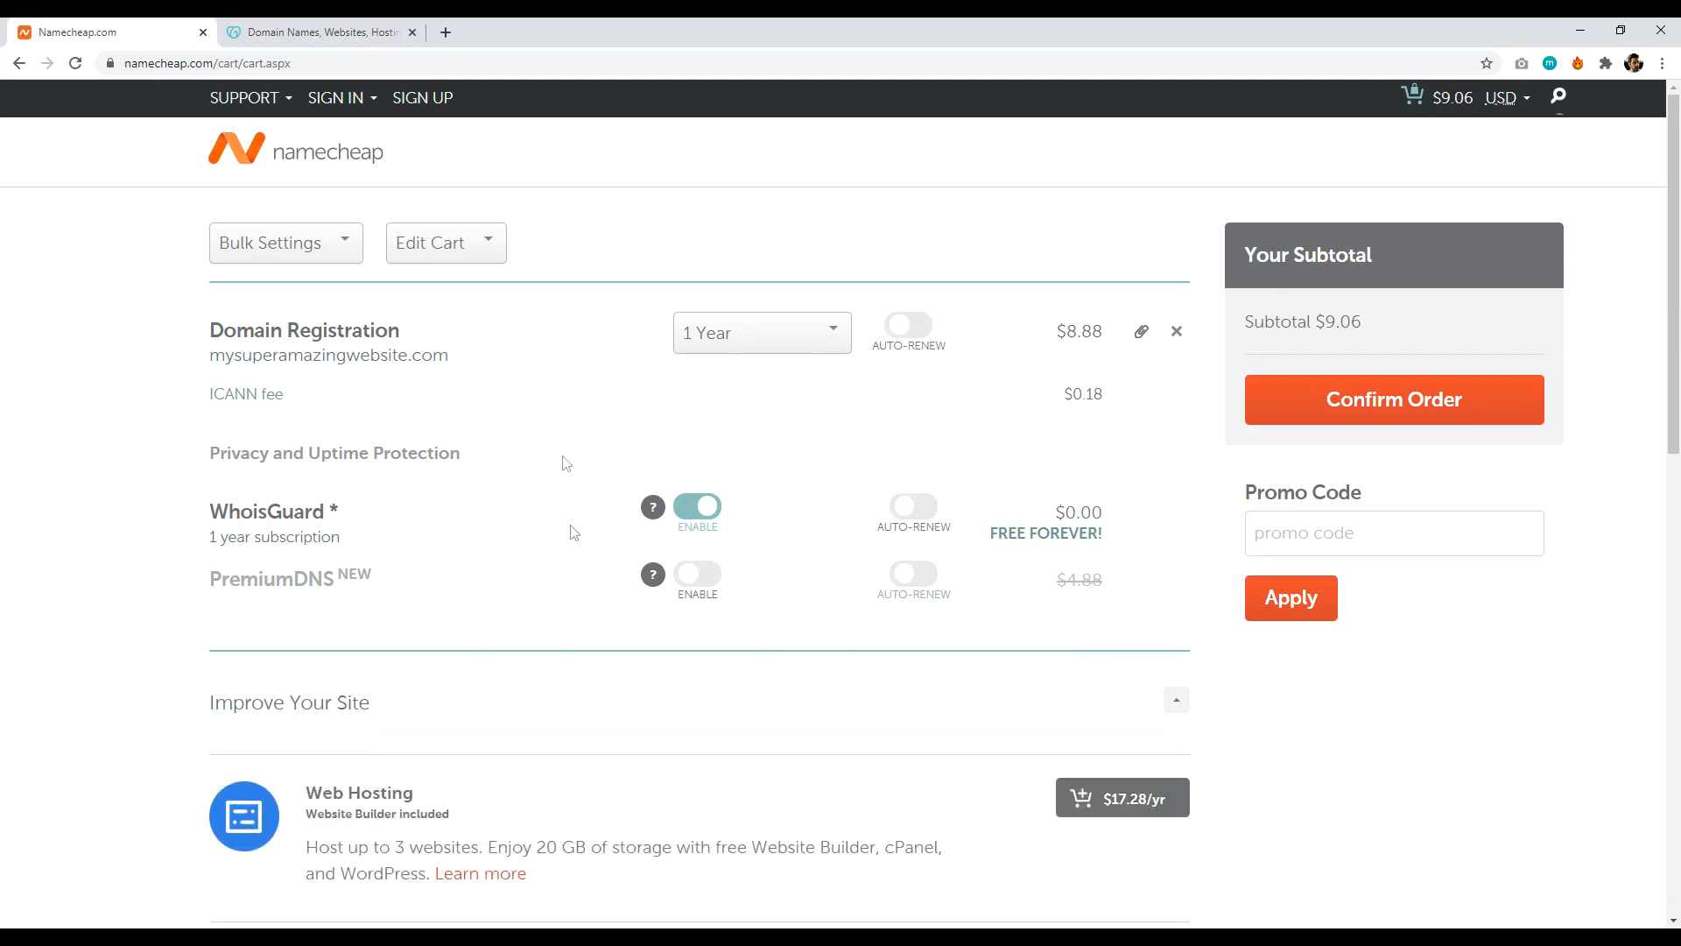
pyautogui.click(724, 345)
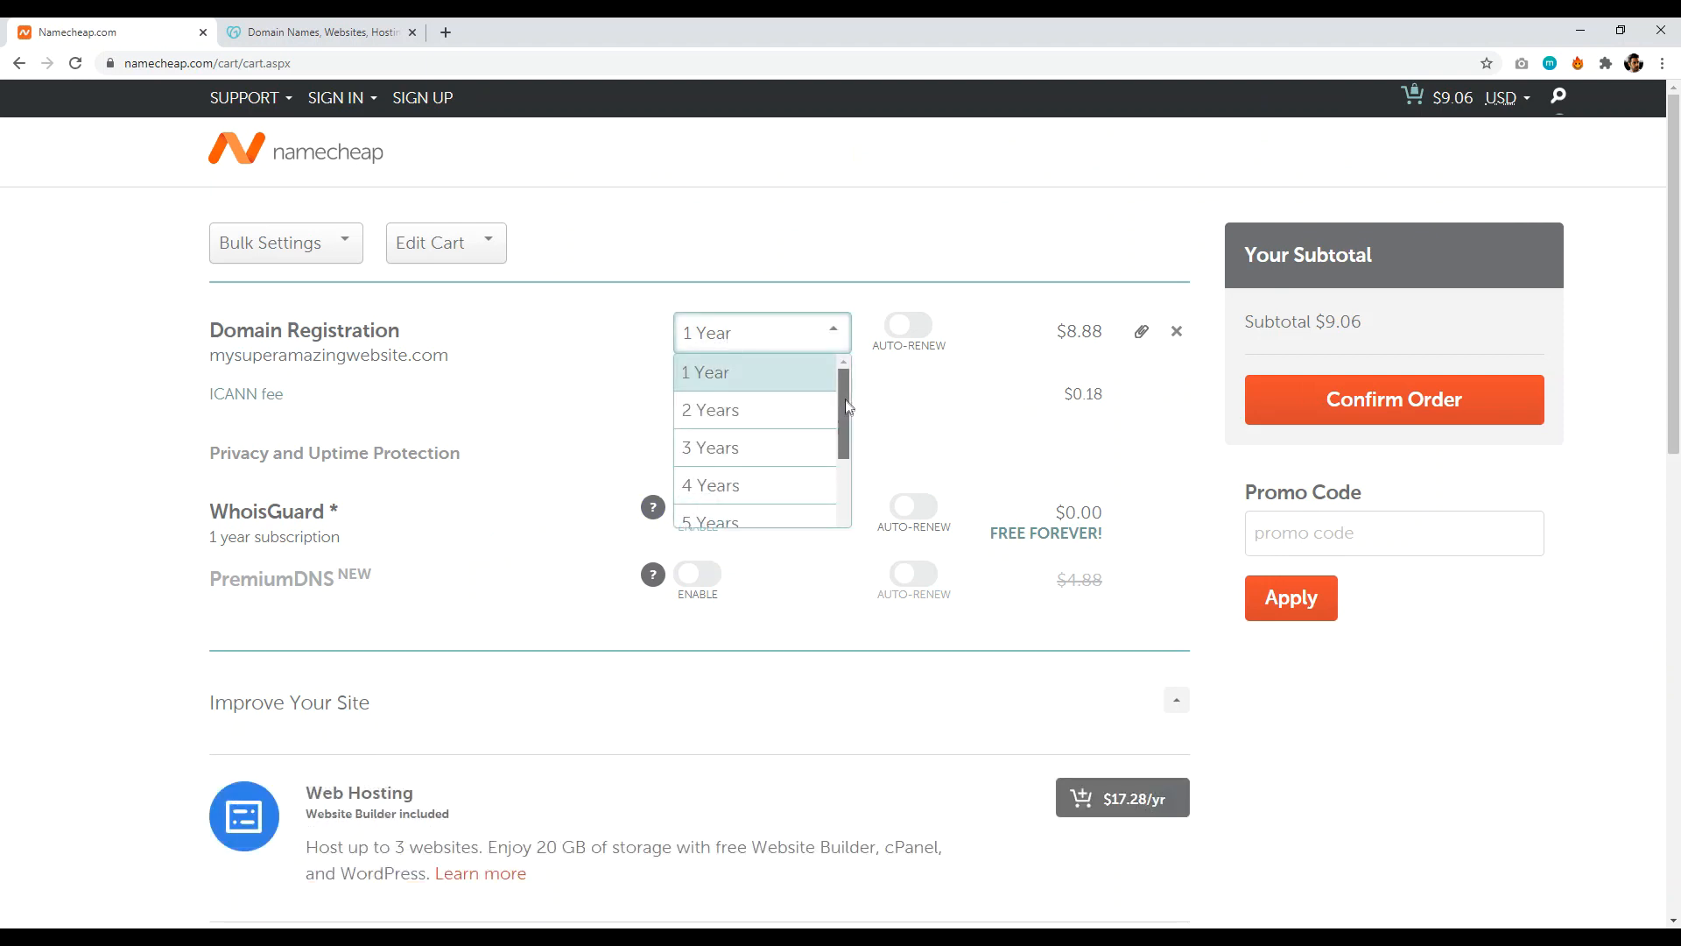
pyautogui.scroll(-3, 844, 398)
pyautogui.click(9, 403)
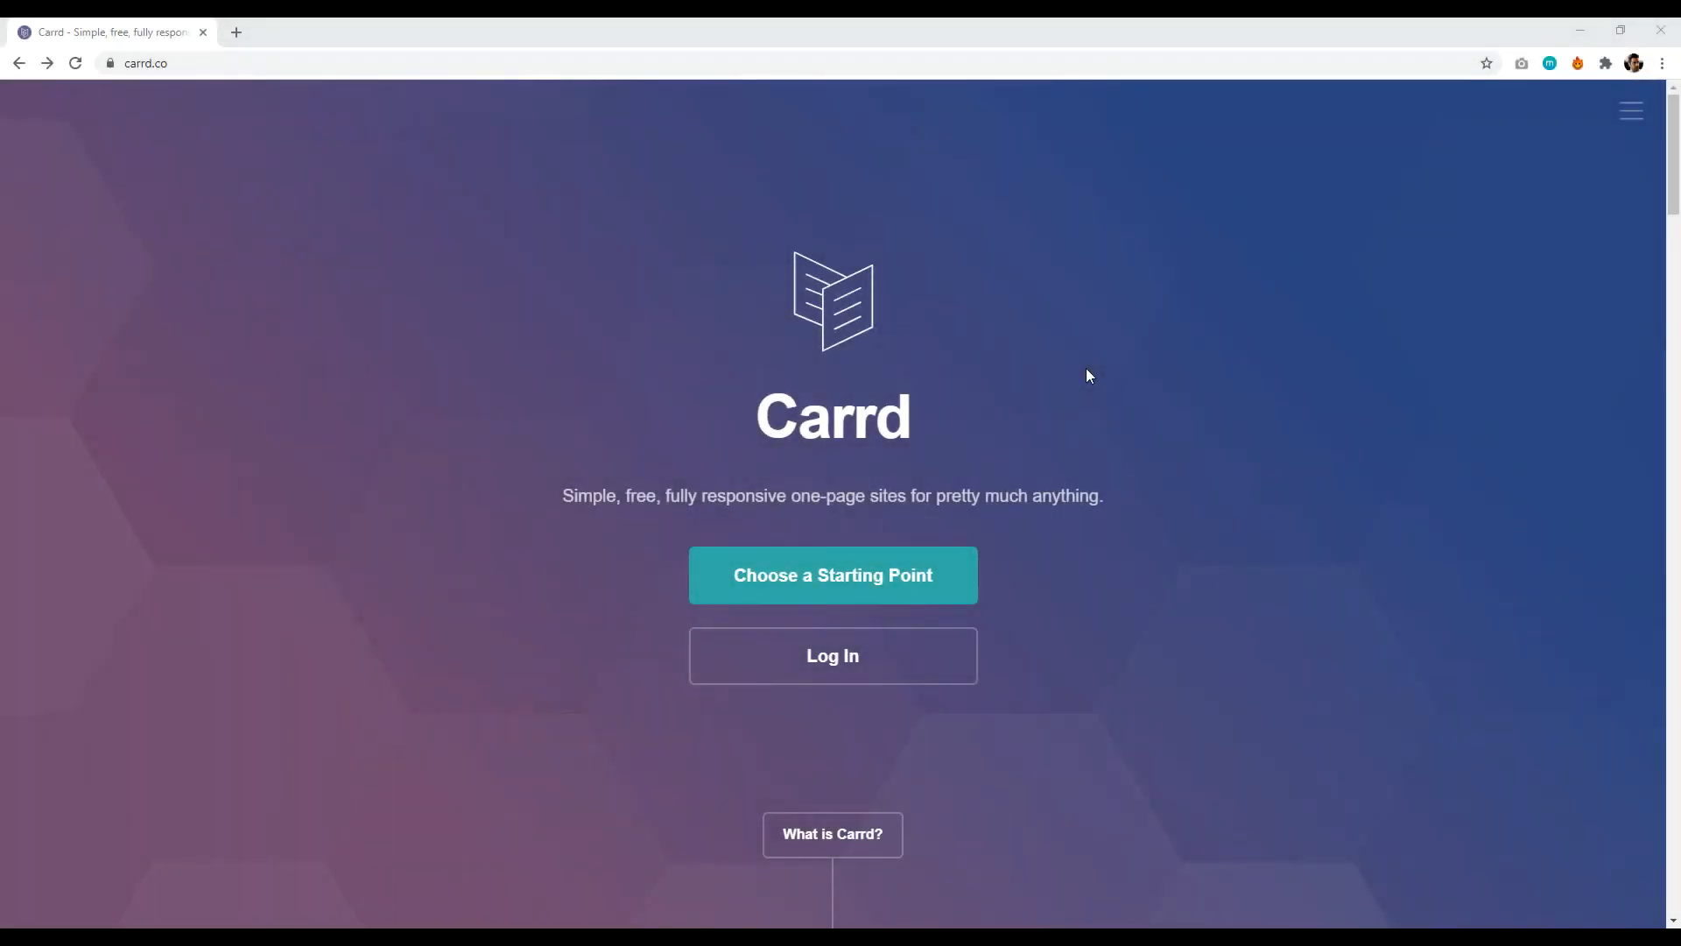
# - Open Carrd's template chooser and login page in separate new tabs
pyautogui.moveTo(1673, 158)
pyautogui.mouseDown()
pyautogui.moveTo(1677, 718)
pyautogui.moveTo(1675, 158)
pyautogui.mouseUp()
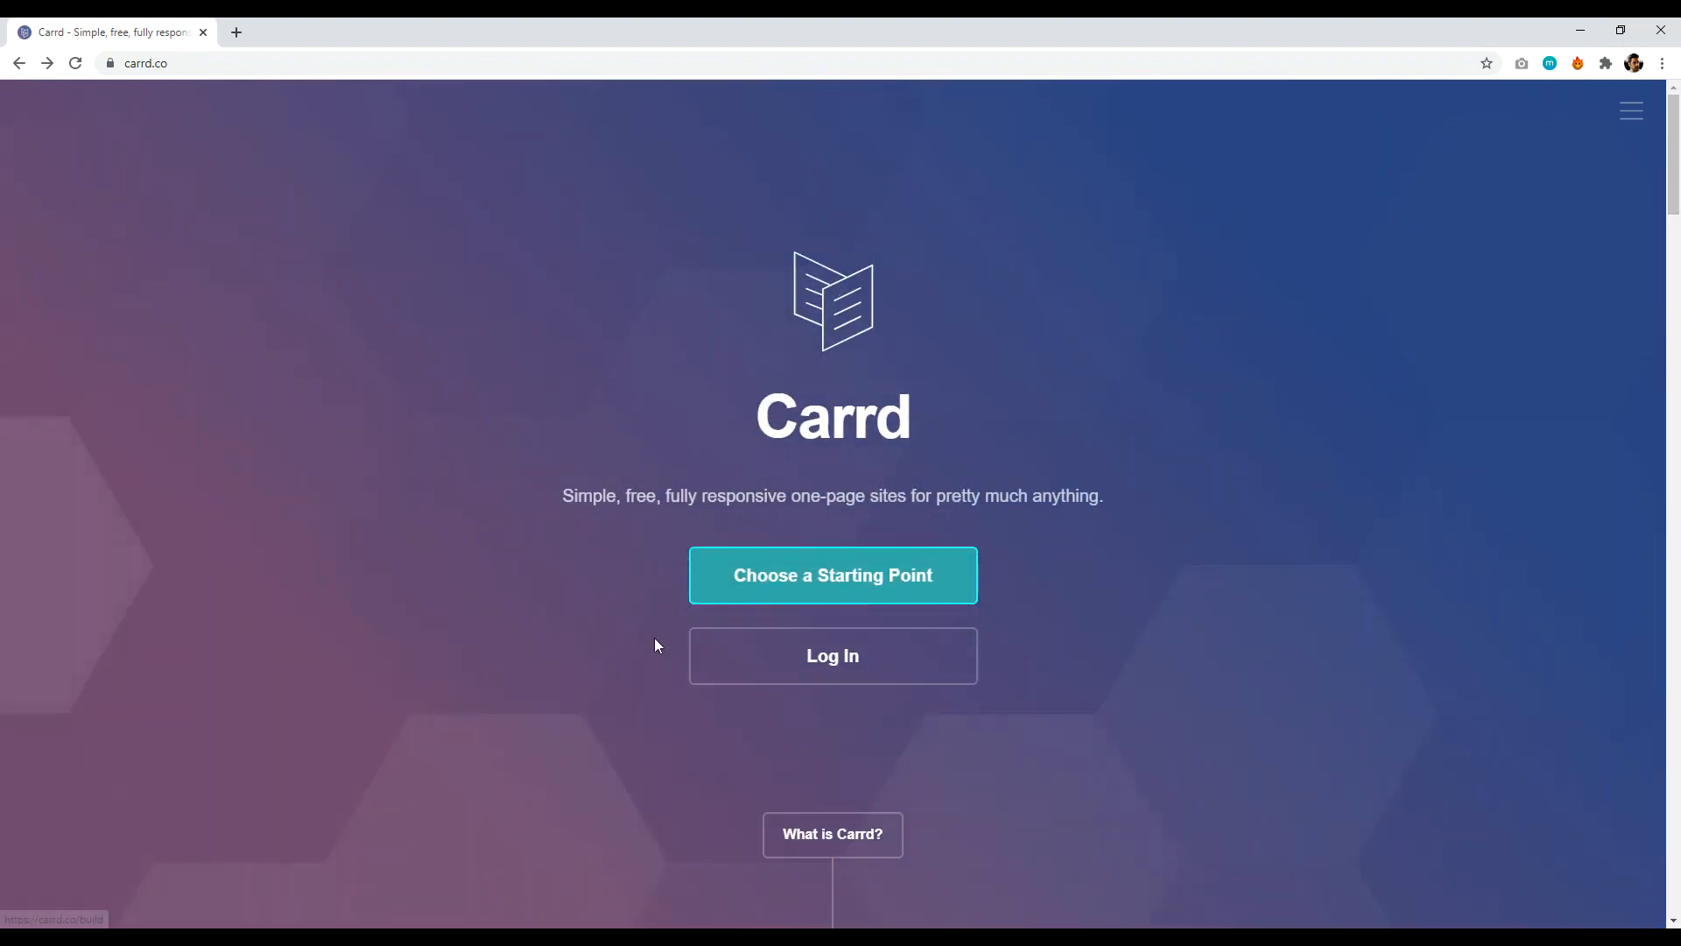
pyautogui.rightClick(753, 578)
pyautogui.click(796, 585)
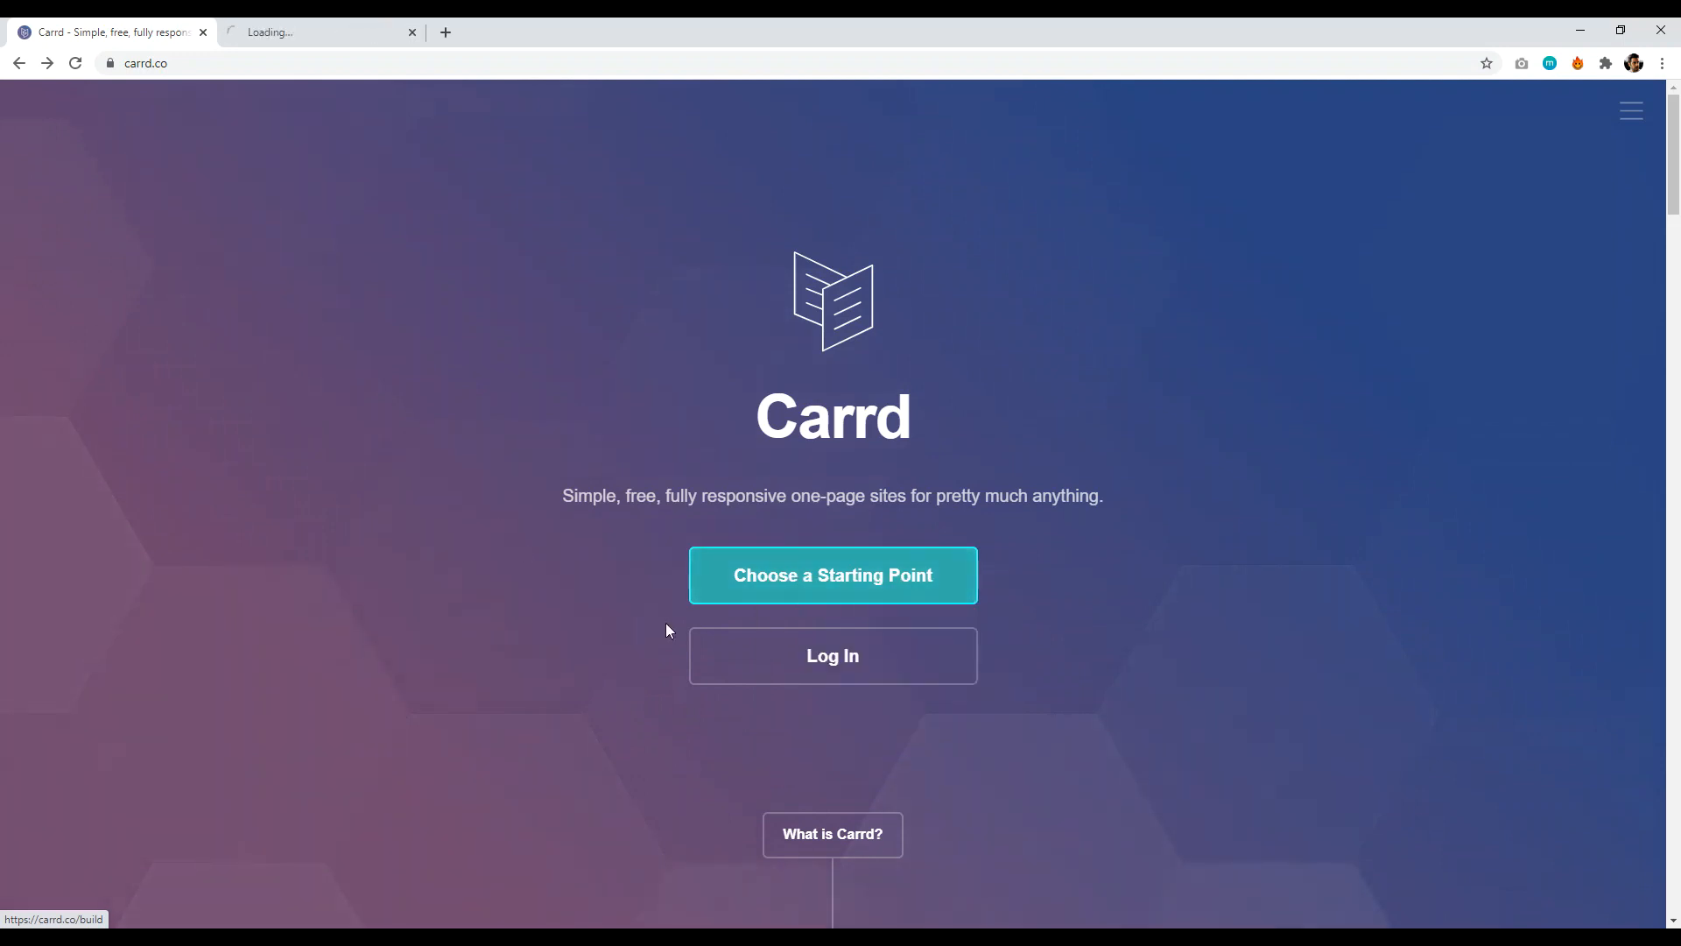
pyautogui.rightClick(769, 667)
pyautogui.click(853, 681)
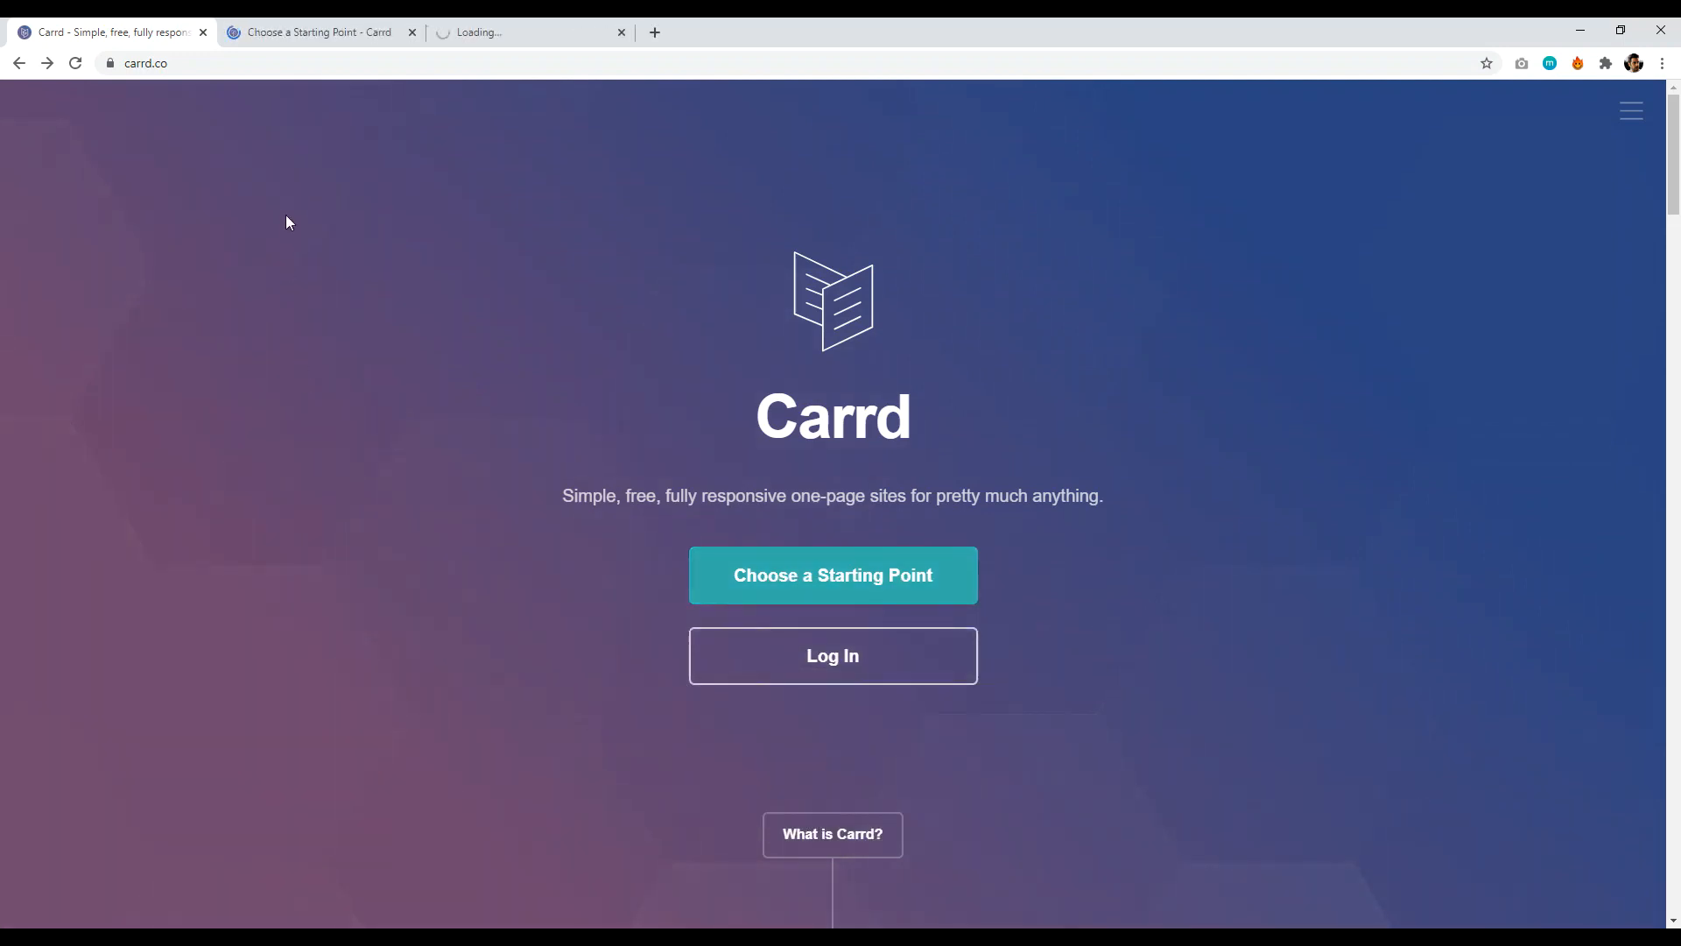
# - Browse the templates and start a new site from the Jane D. template
pyautogui.click(320, 31)
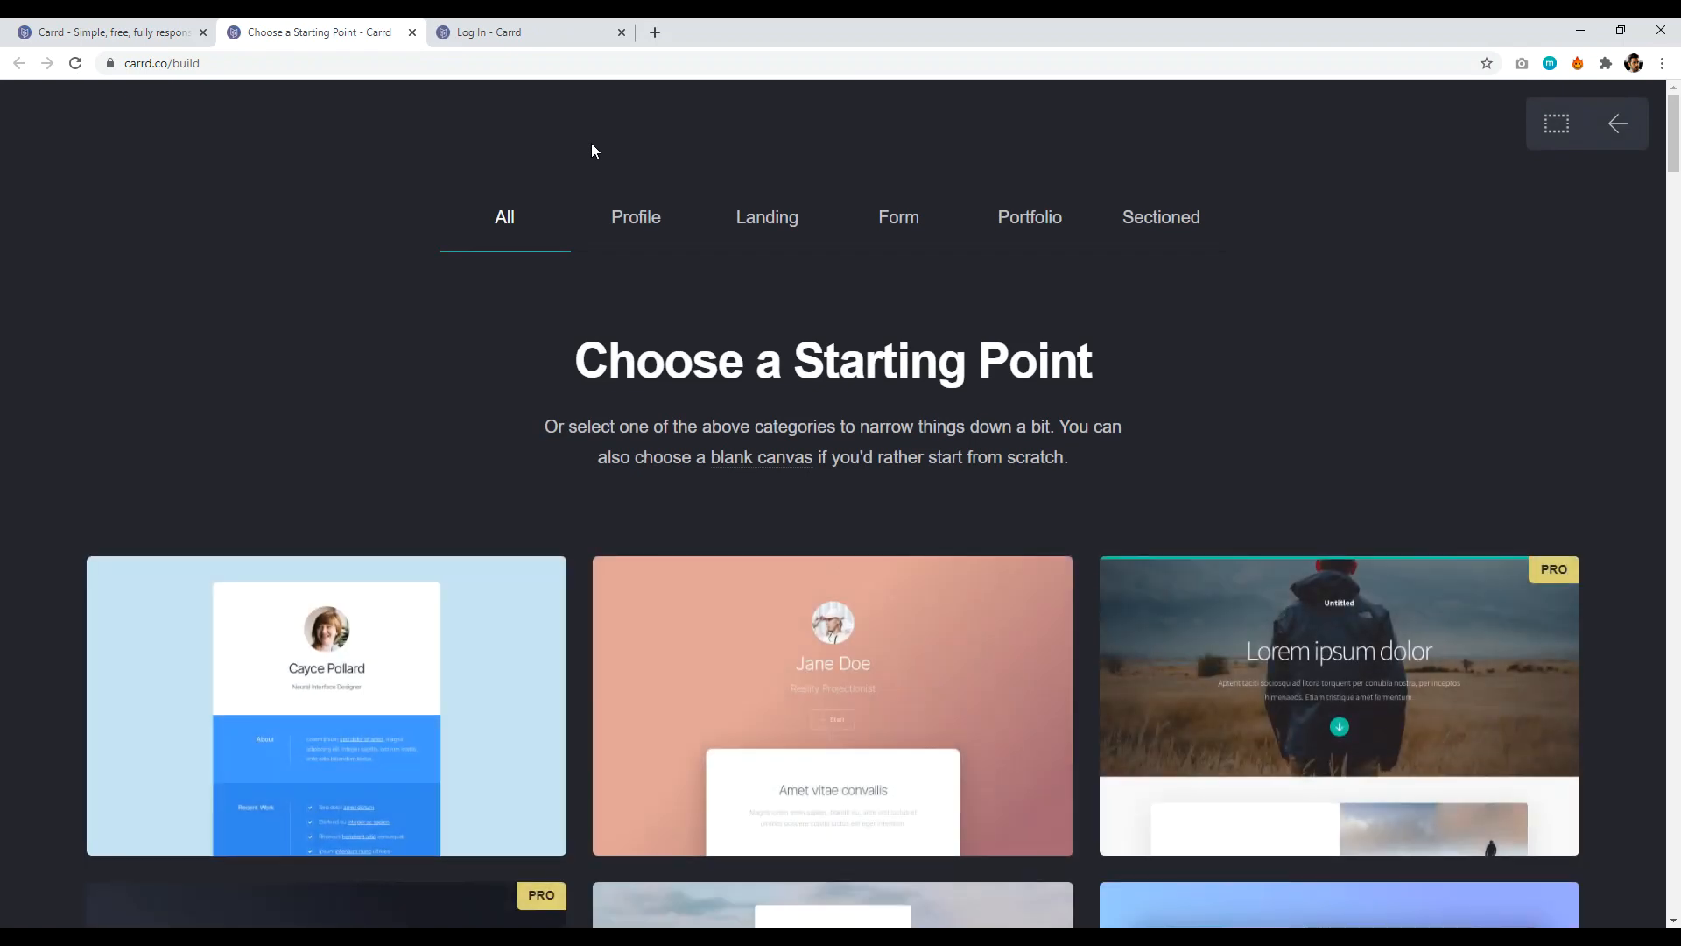
pyautogui.scroll(-3, 1675, 166)
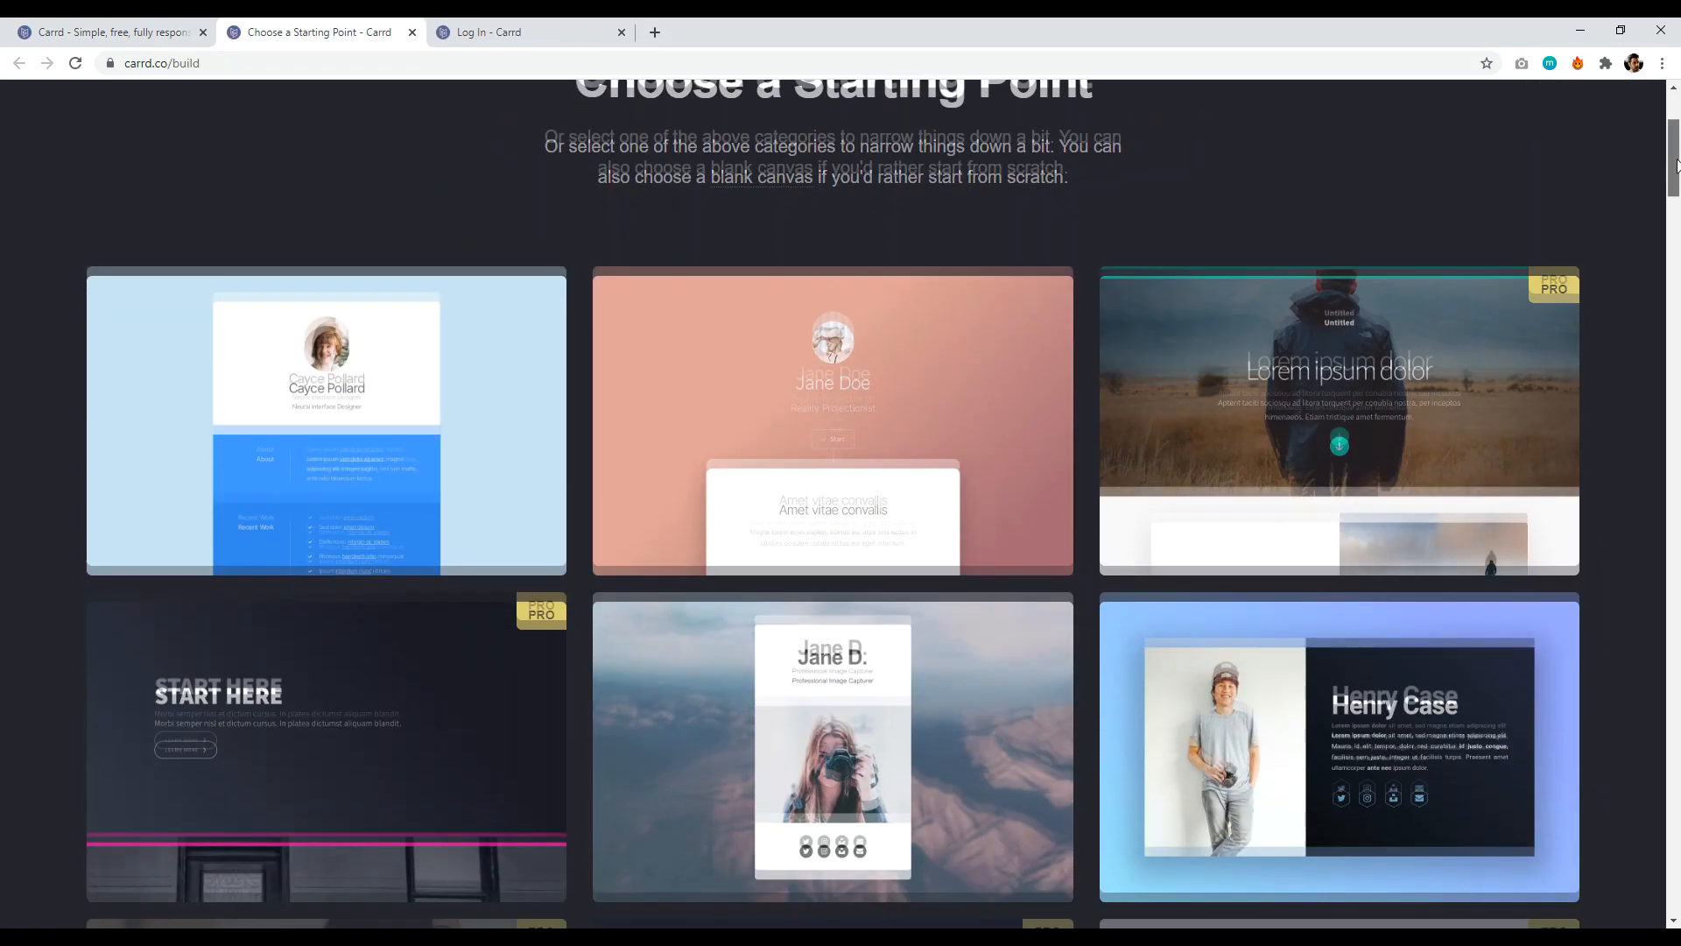
pyautogui.scroll(-7, 1675, 167)
pyautogui.scroll(7, 1676, 162)
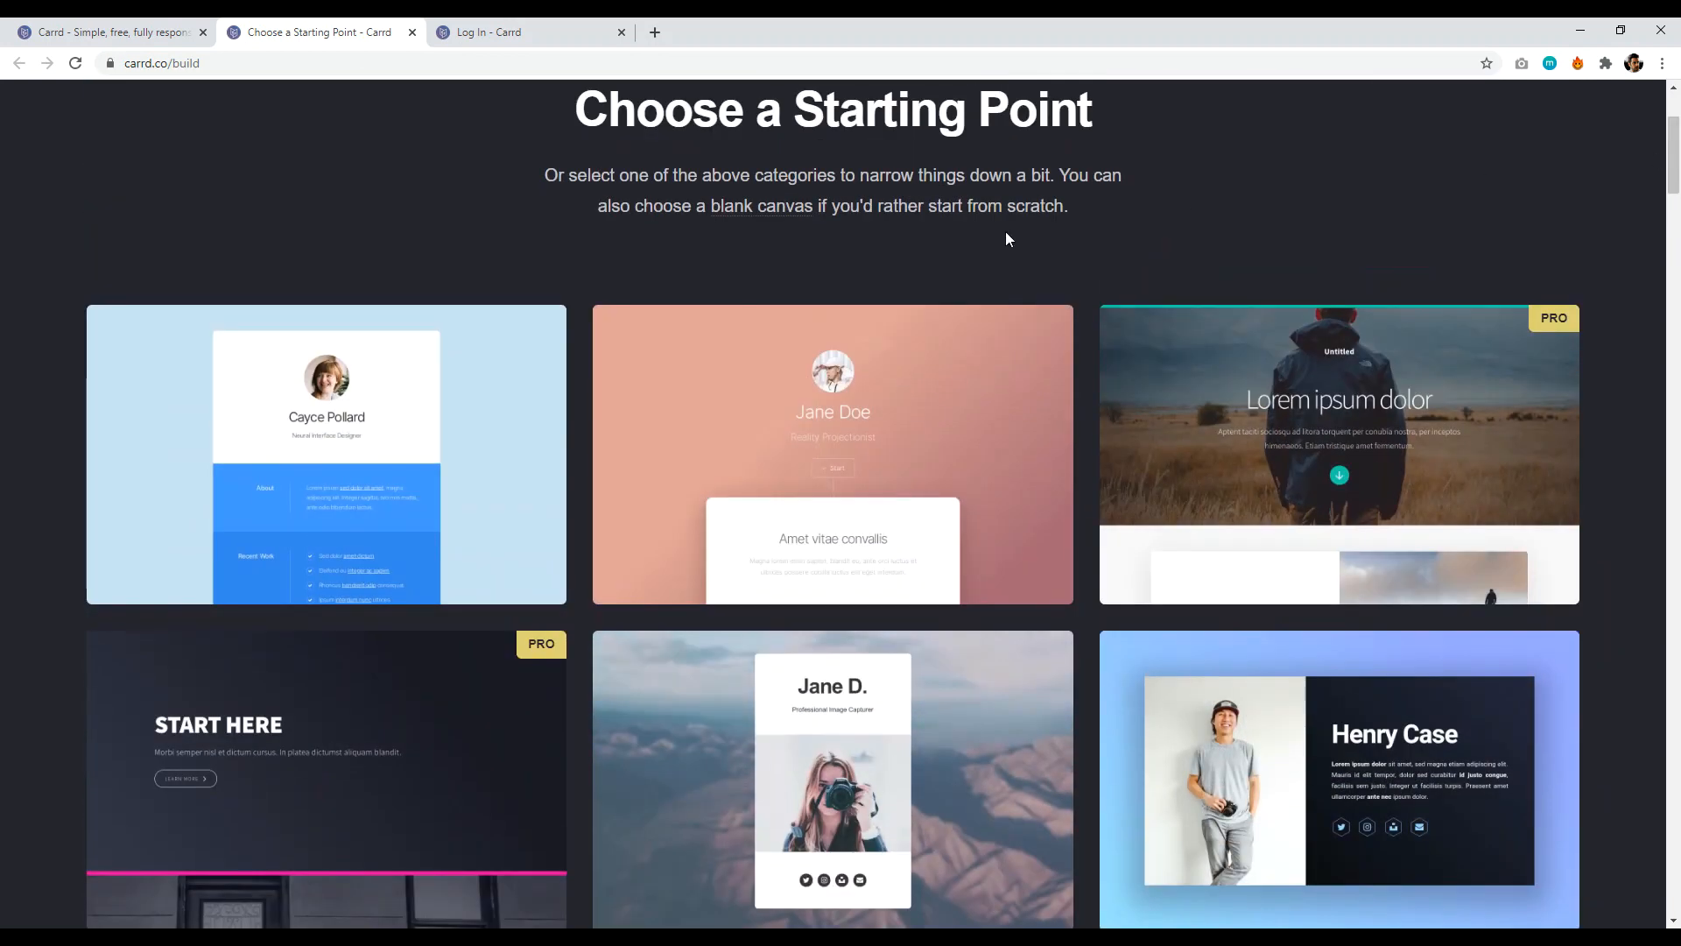
pyautogui.scroll(-2, 755, 630)
pyautogui.click(760, 606)
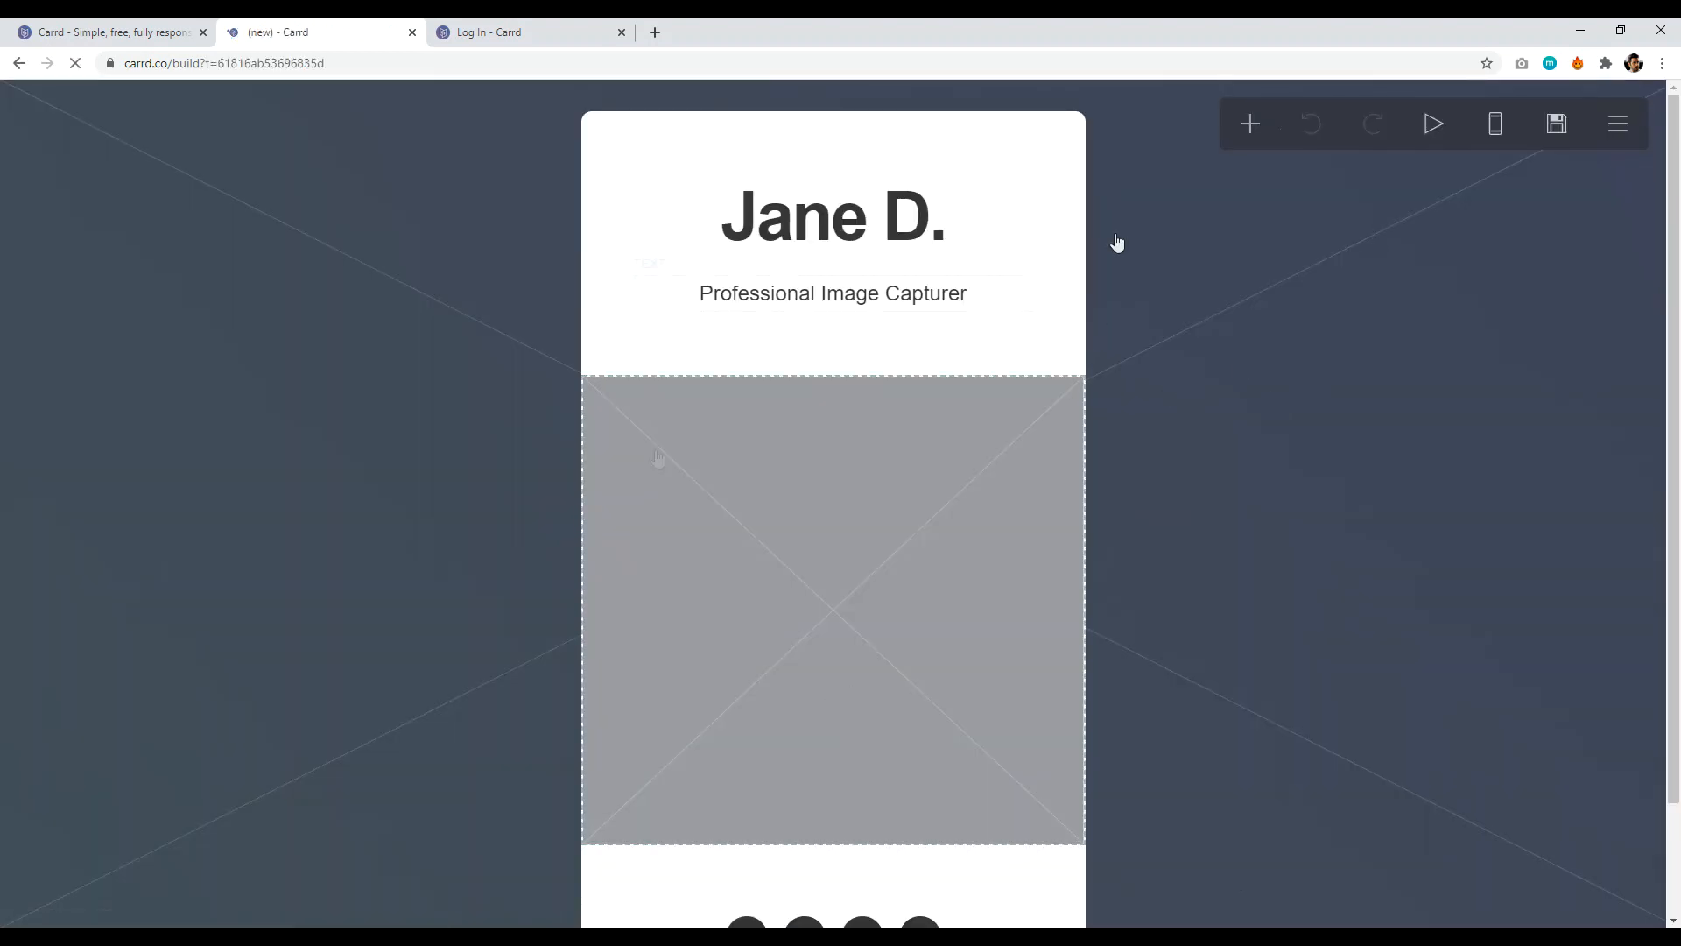
# - Bring up the publish account form, then open the template chooser again in a new tab
pyautogui.click(1558, 127)
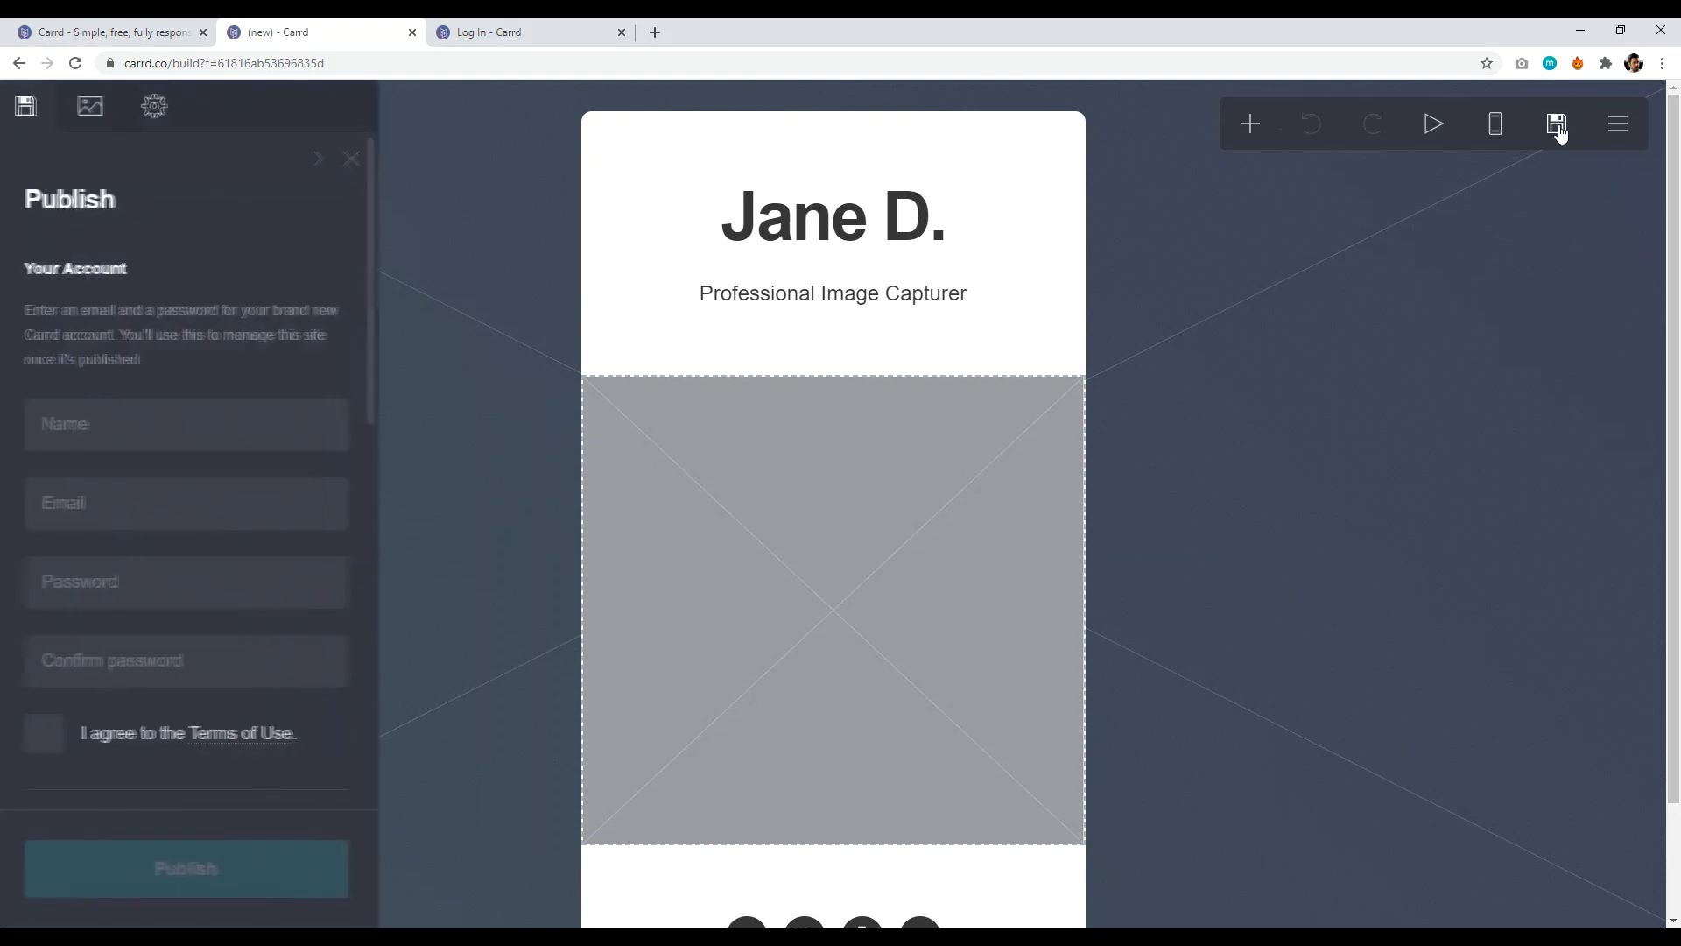
pyautogui.click(114, 33)
pyautogui.rightClick(825, 567)
pyautogui.click(867, 579)
# - Try the PRO Lorem ipsum dolor template, then list addable element types in the Jane D. editor
pyautogui.click(732, 28)
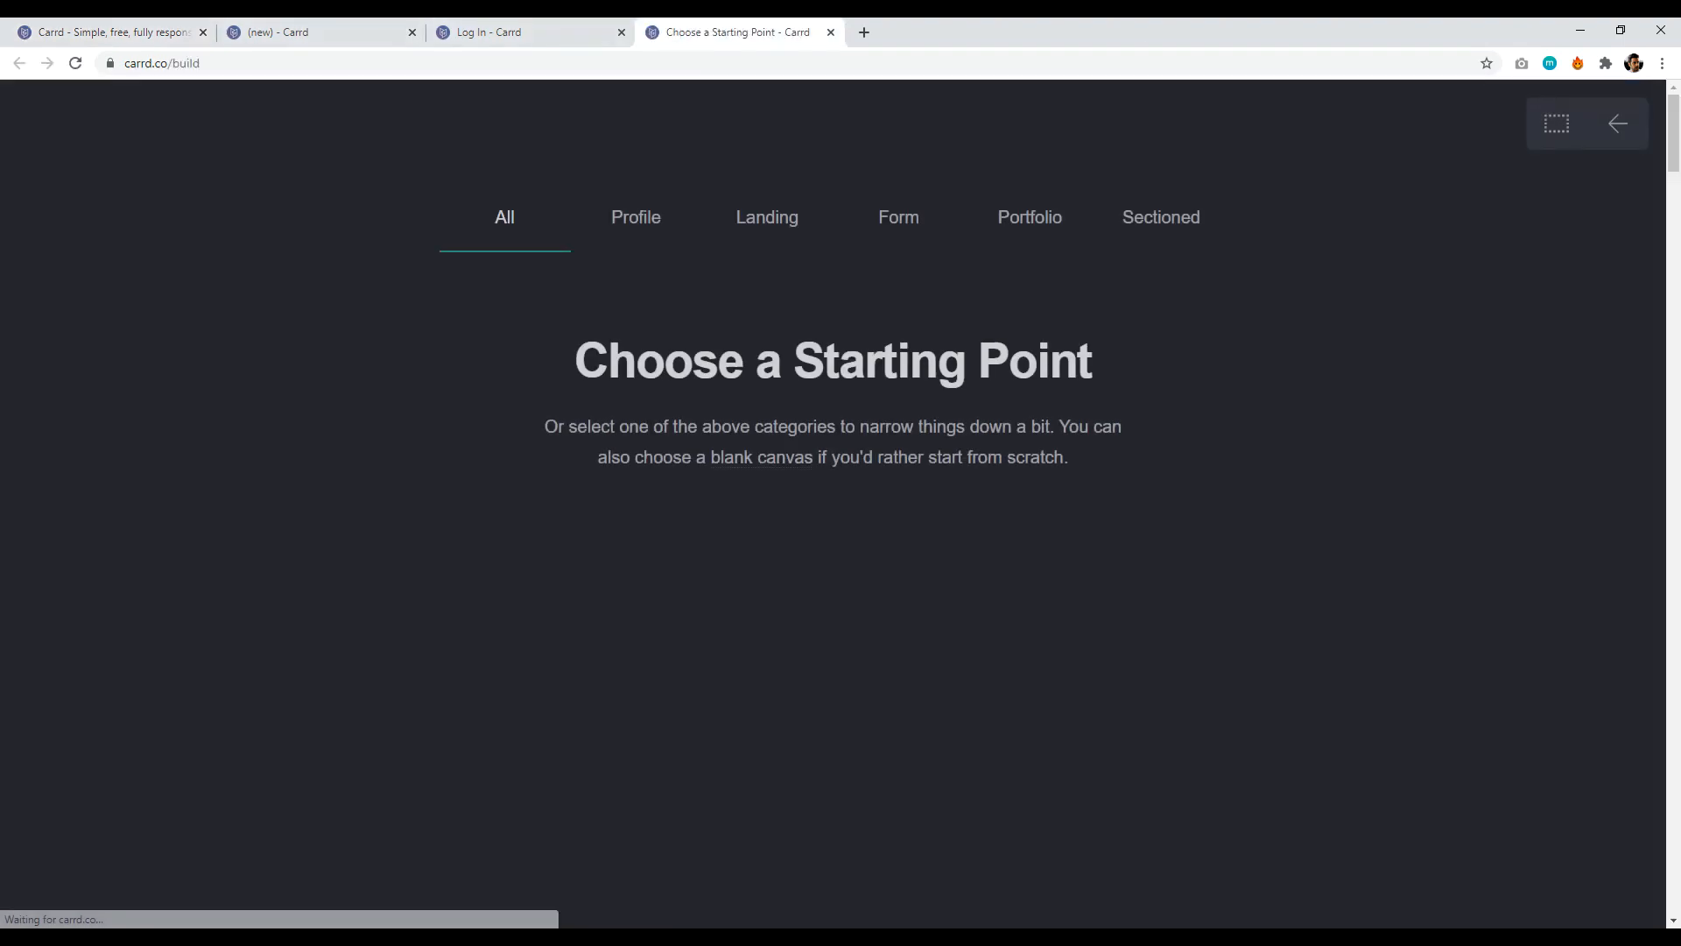
pyautogui.scroll(-3, 1676, 178)
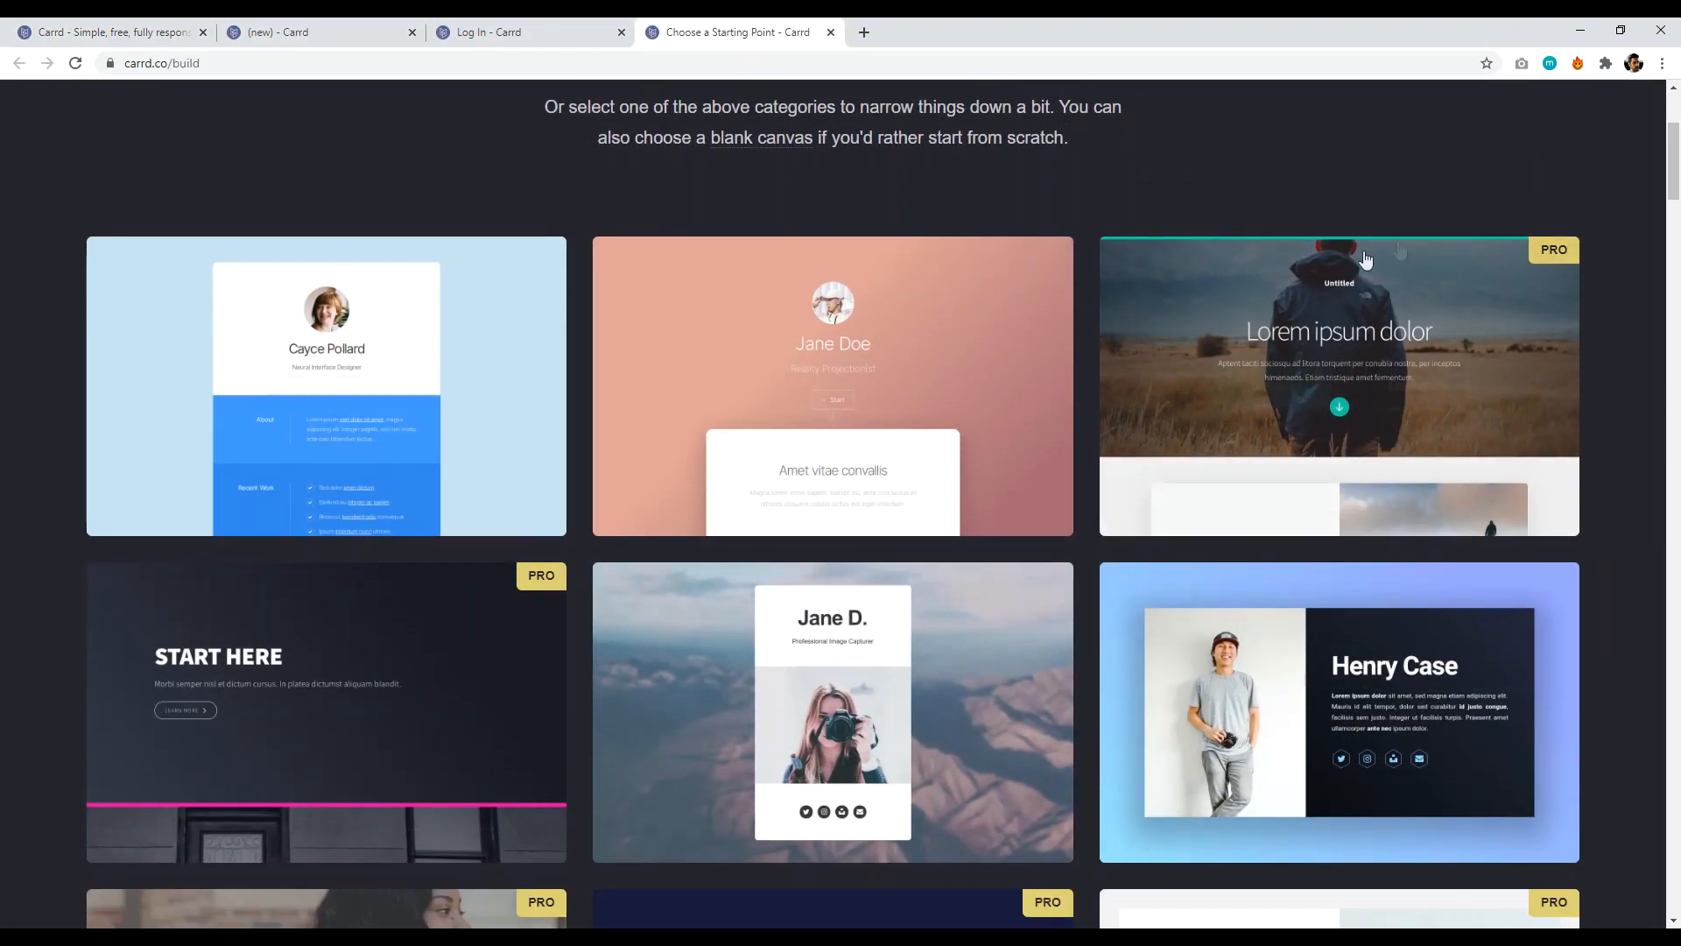
pyautogui.click(1270, 291)
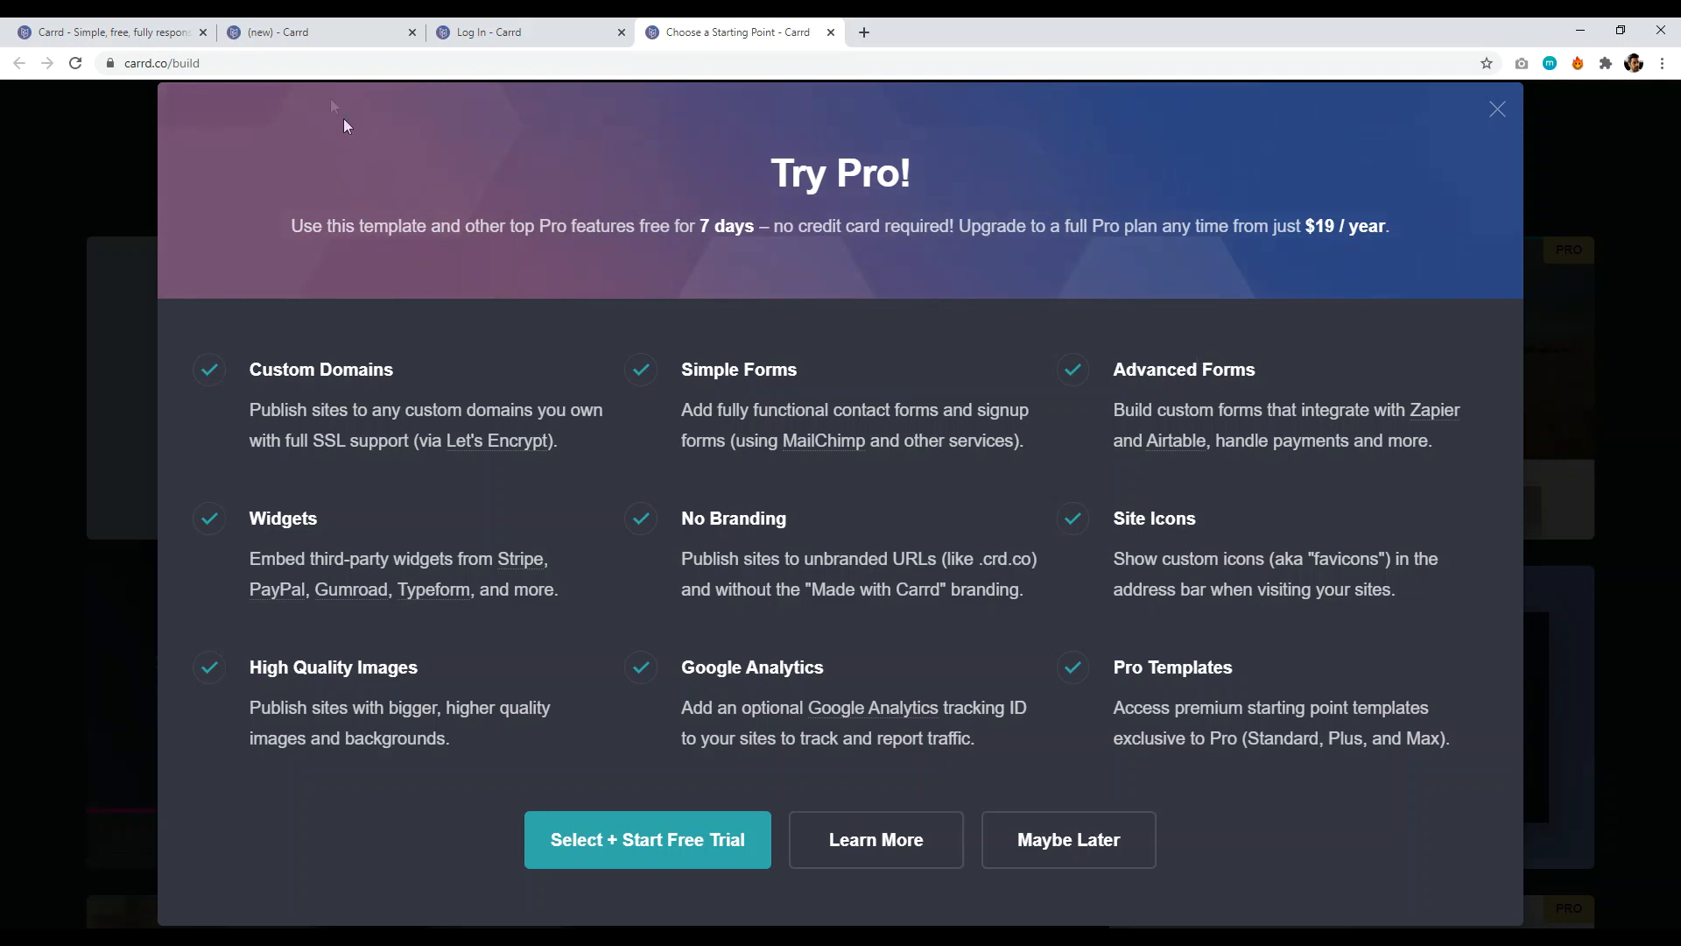
pyautogui.click(333, 32)
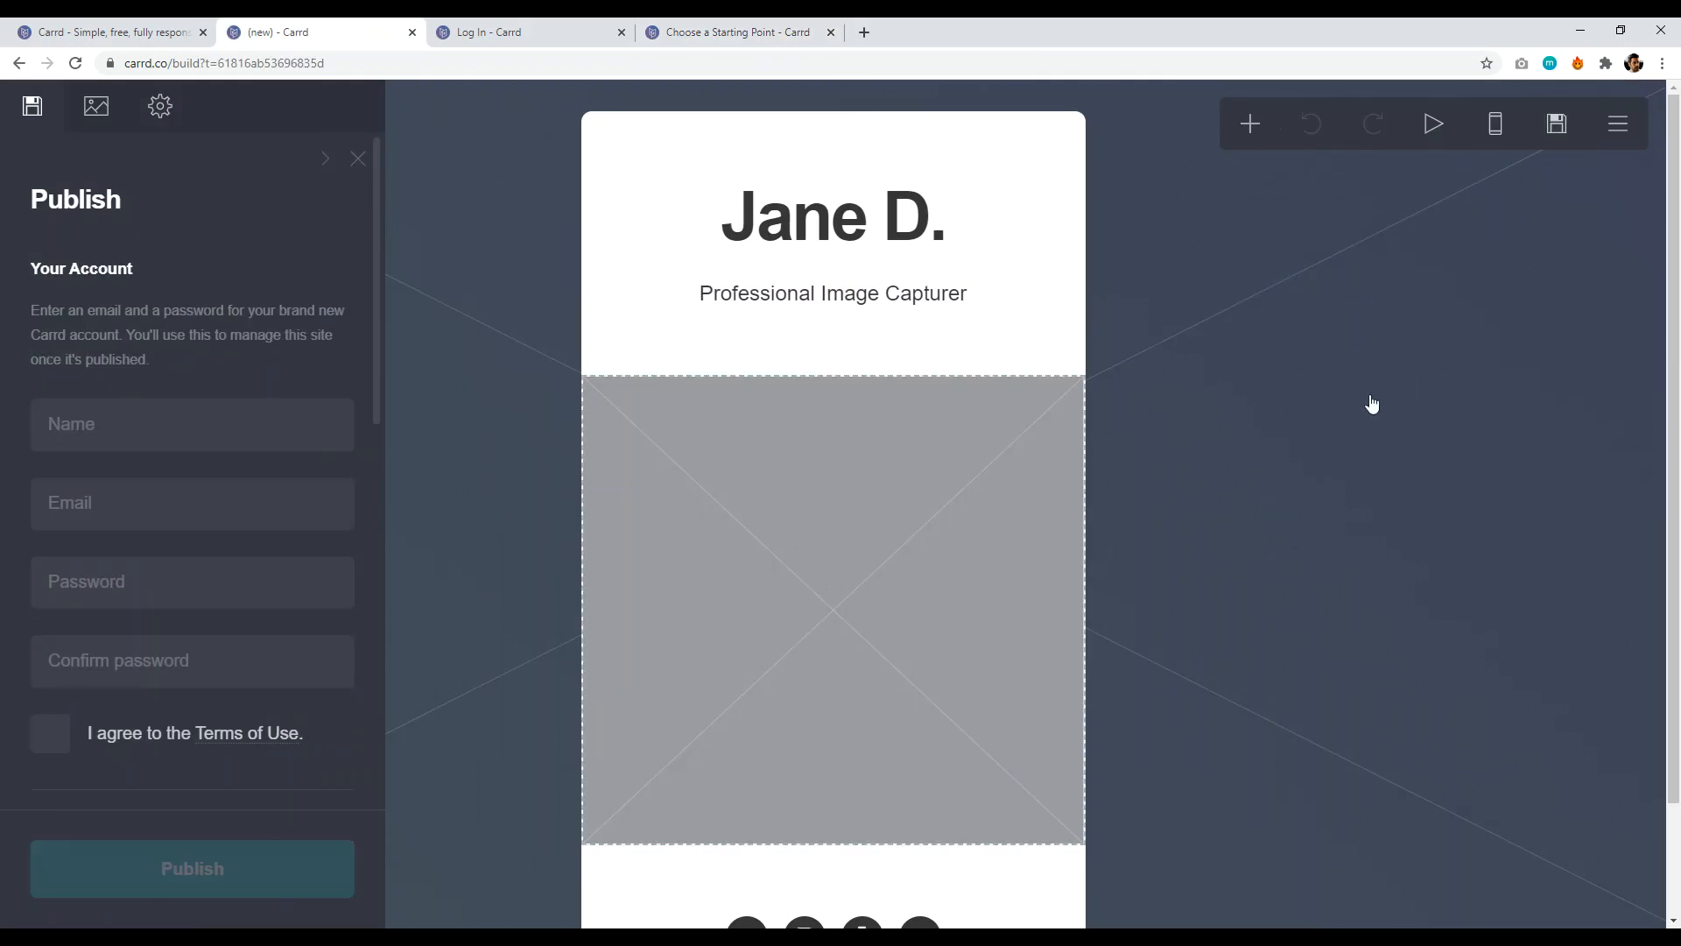
pyautogui.click(1251, 127)
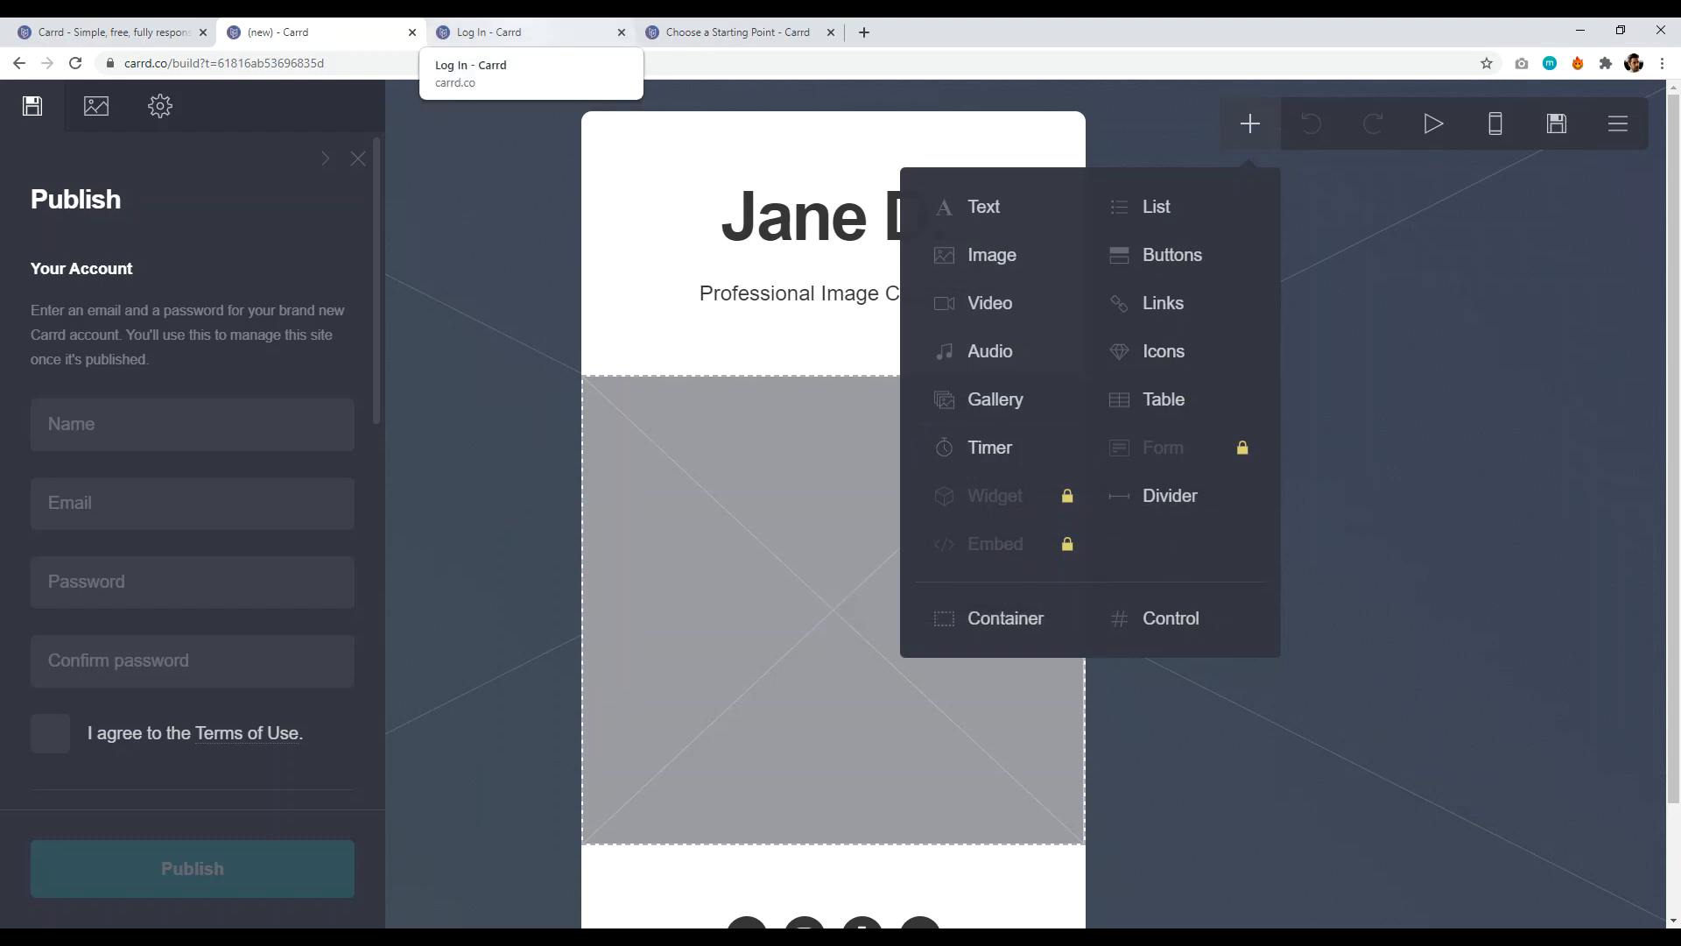
# - Go from the Log In tab to Carrd's sign-up form and scroll through it
pyautogui.click(523, 32)
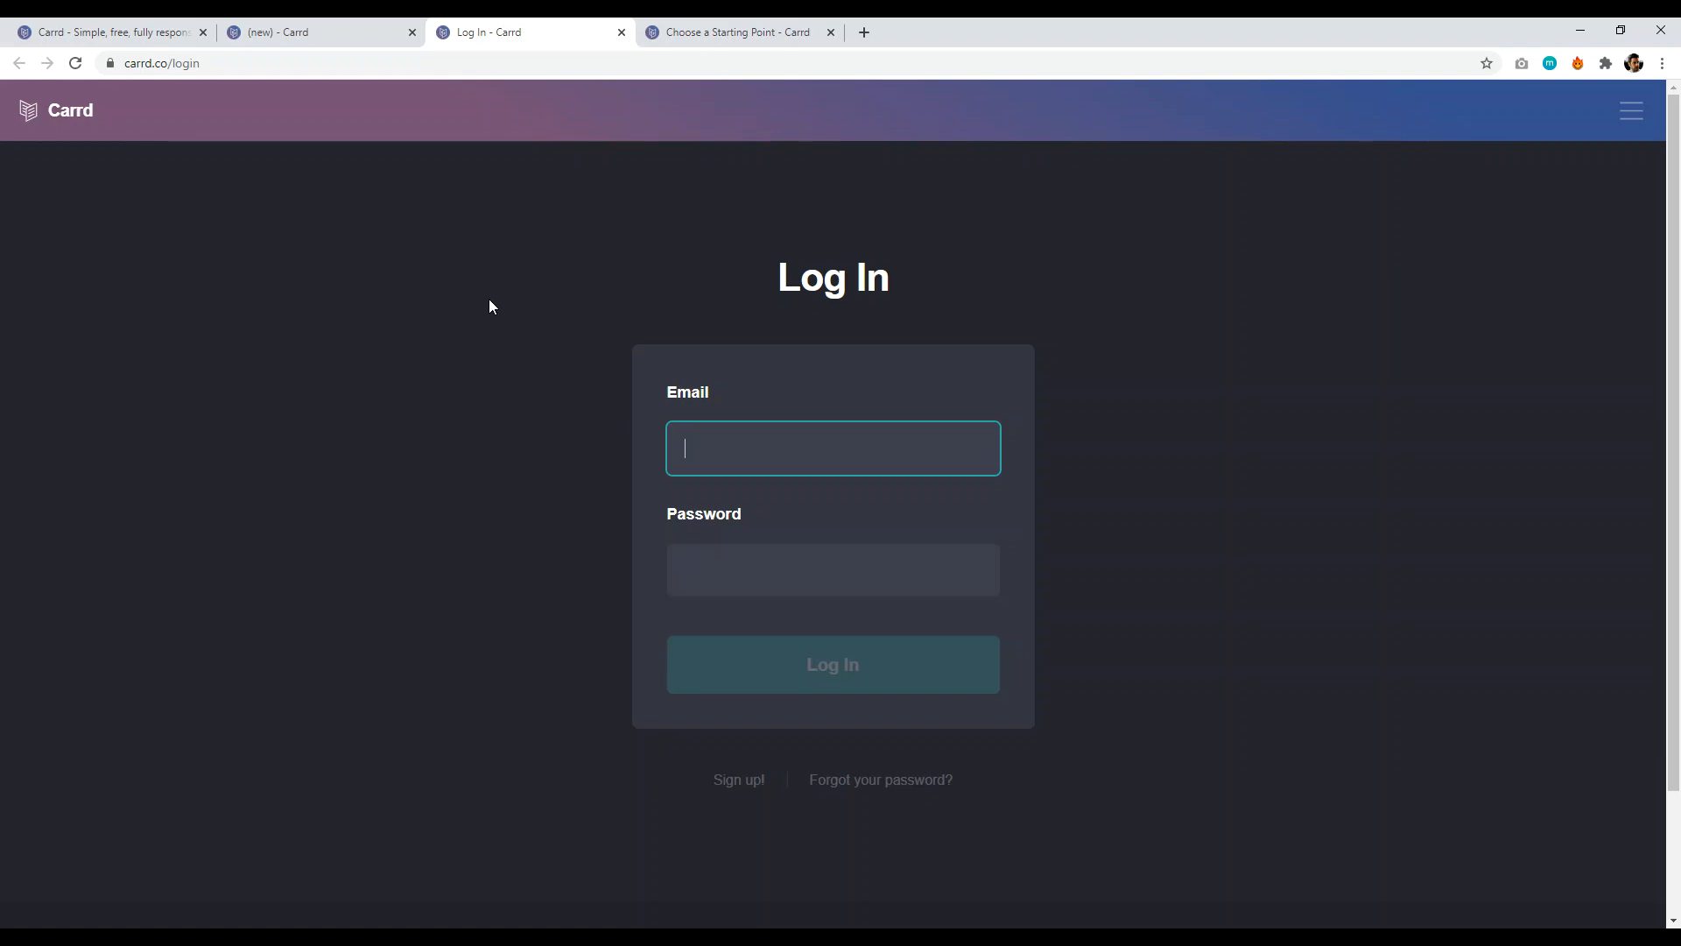
pyautogui.click(744, 781)
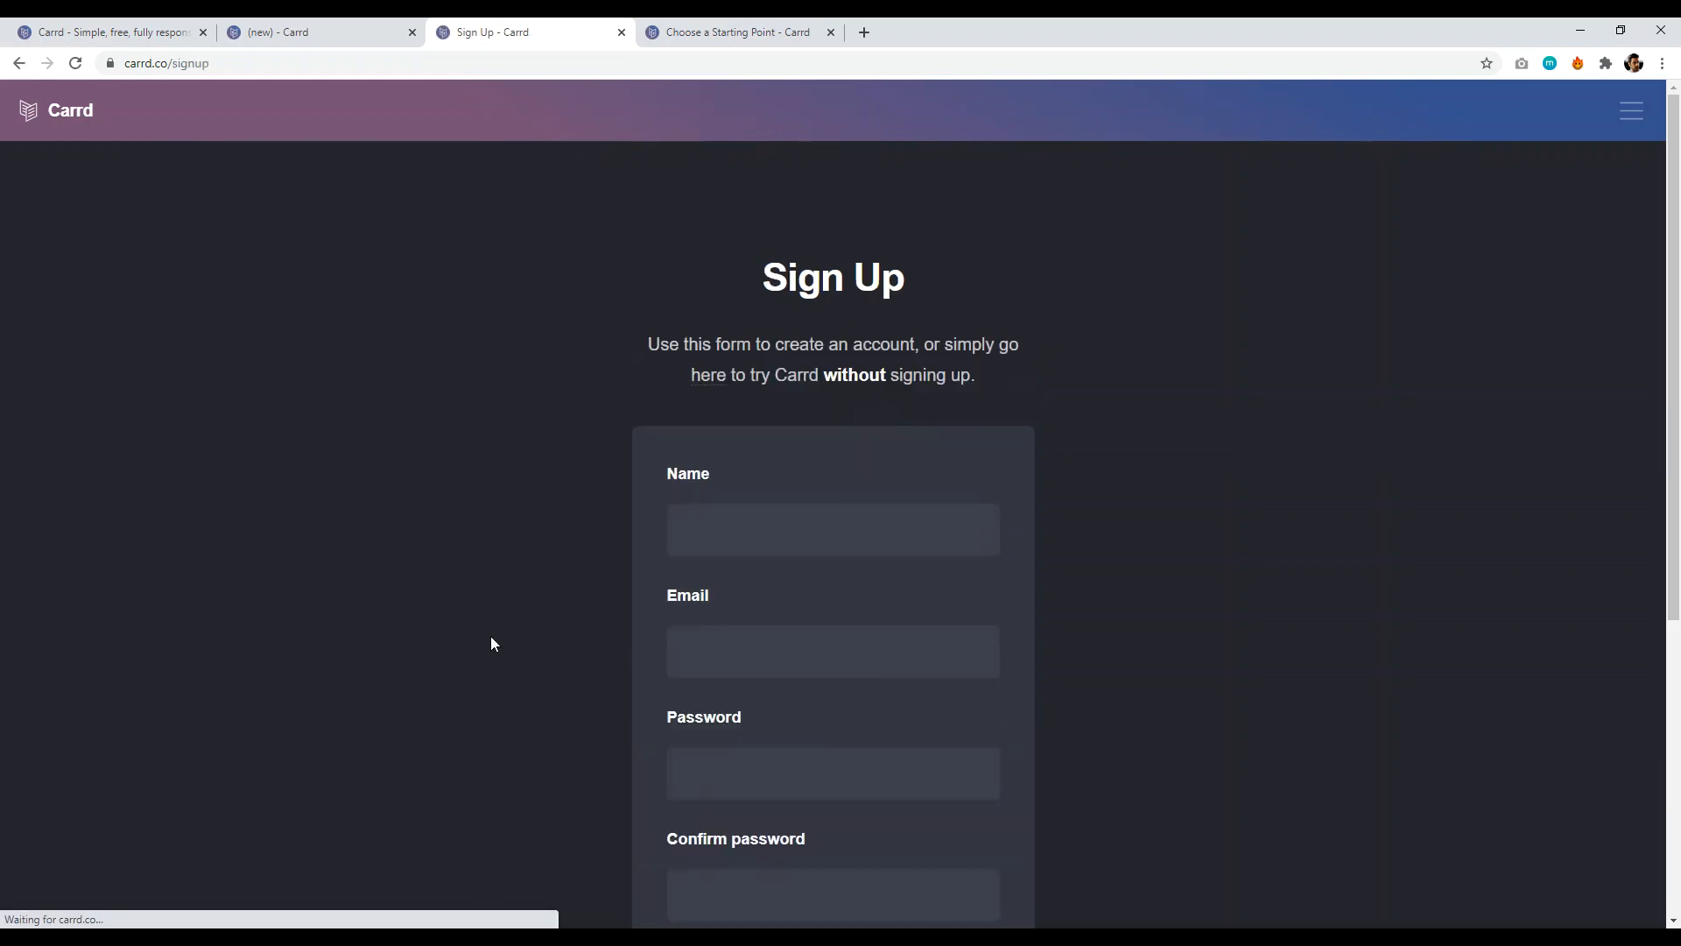
pyautogui.scroll(-2, 1679, 238)
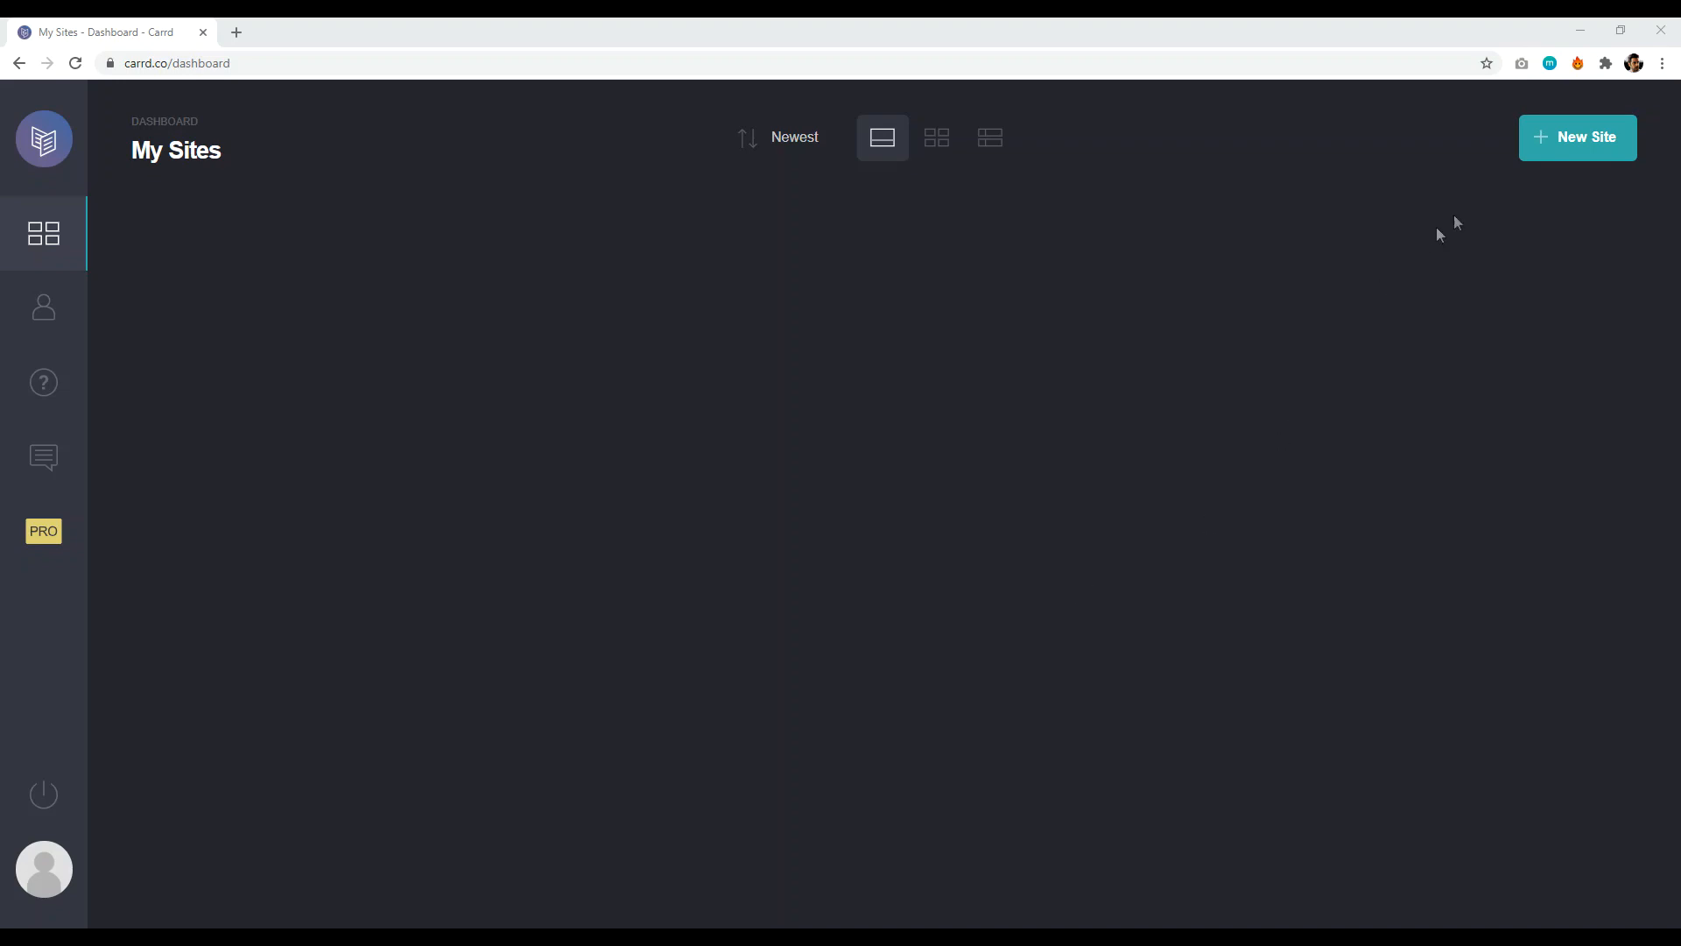
# - Open the New Site template chooser from the dashboard in a new tab
pyautogui.middleClick(1574, 143)
pyautogui.rightClick(1574, 143)
pyautogui.click(1576, 151)
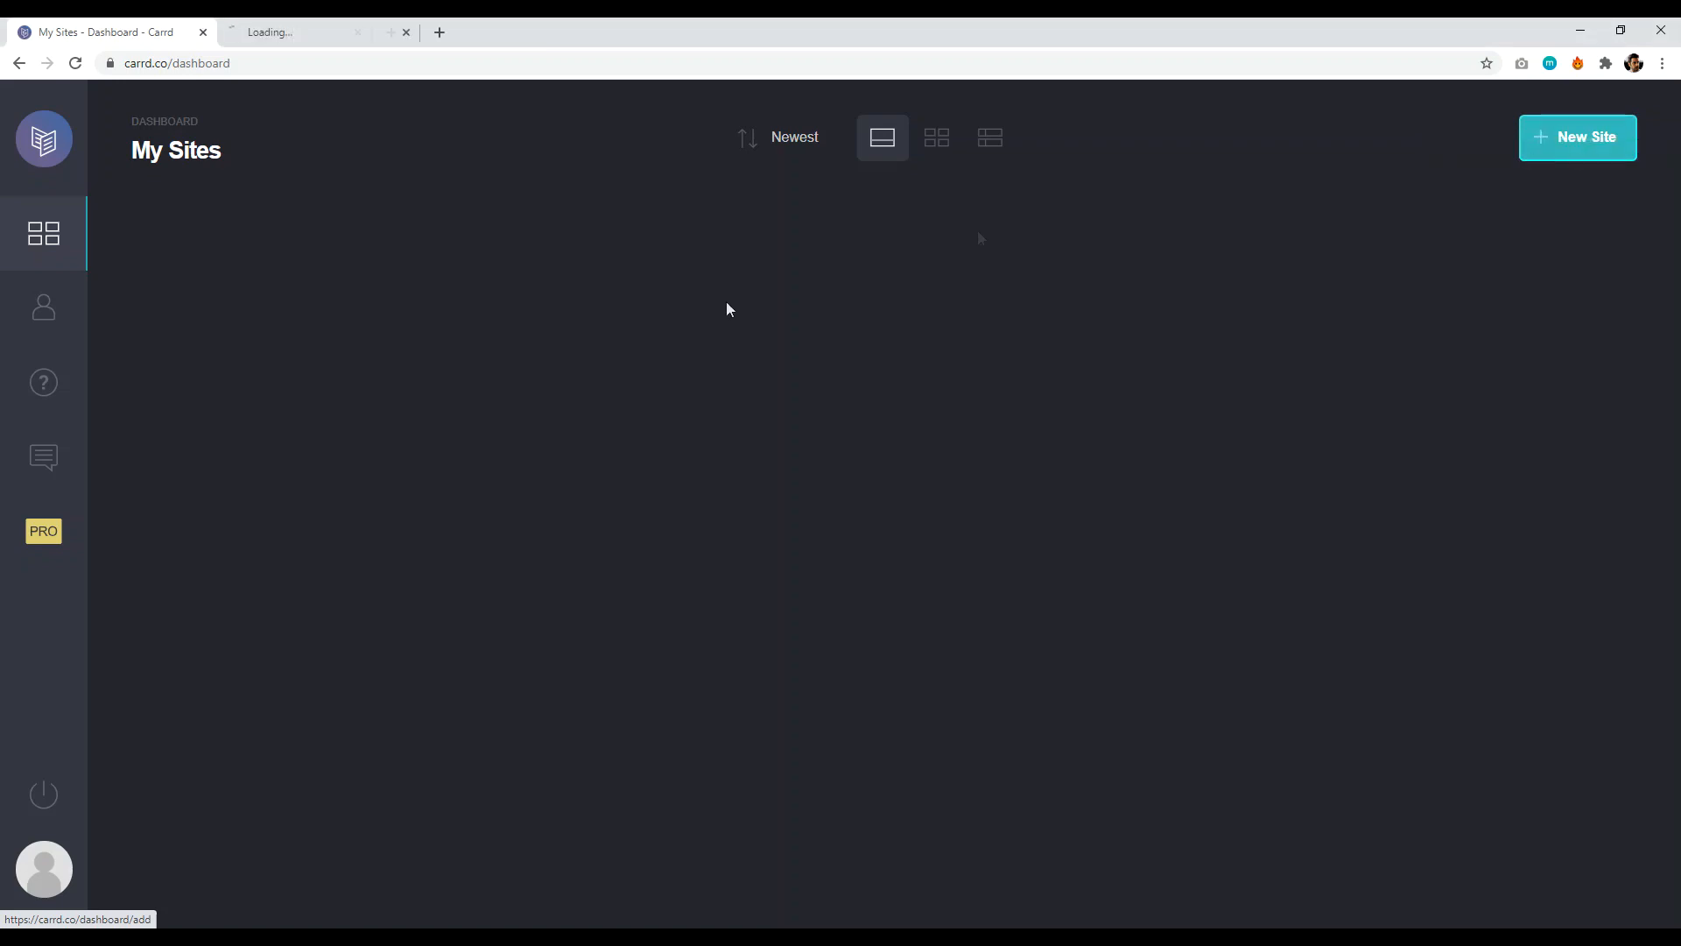
pyautogui.click(327, 32)
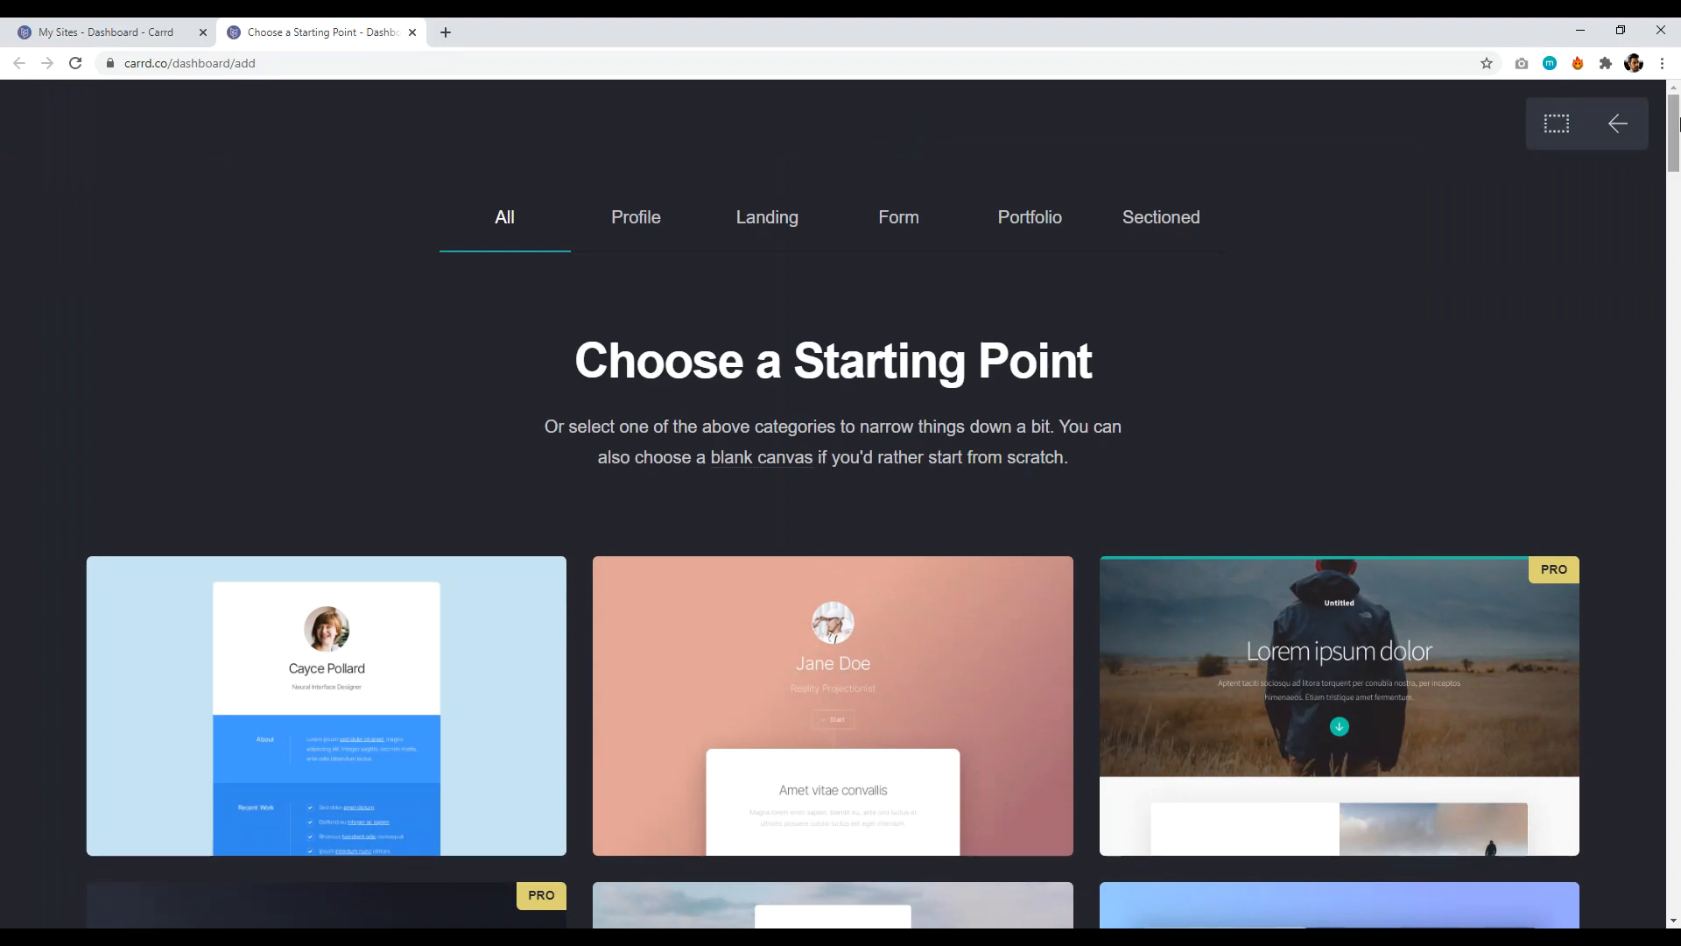
# - Open the Lorem ipsum dolor template's demo in a new tab
pyautogui.scroll(-2, 486, 319)
pyautogui.moveTo(774, 476)
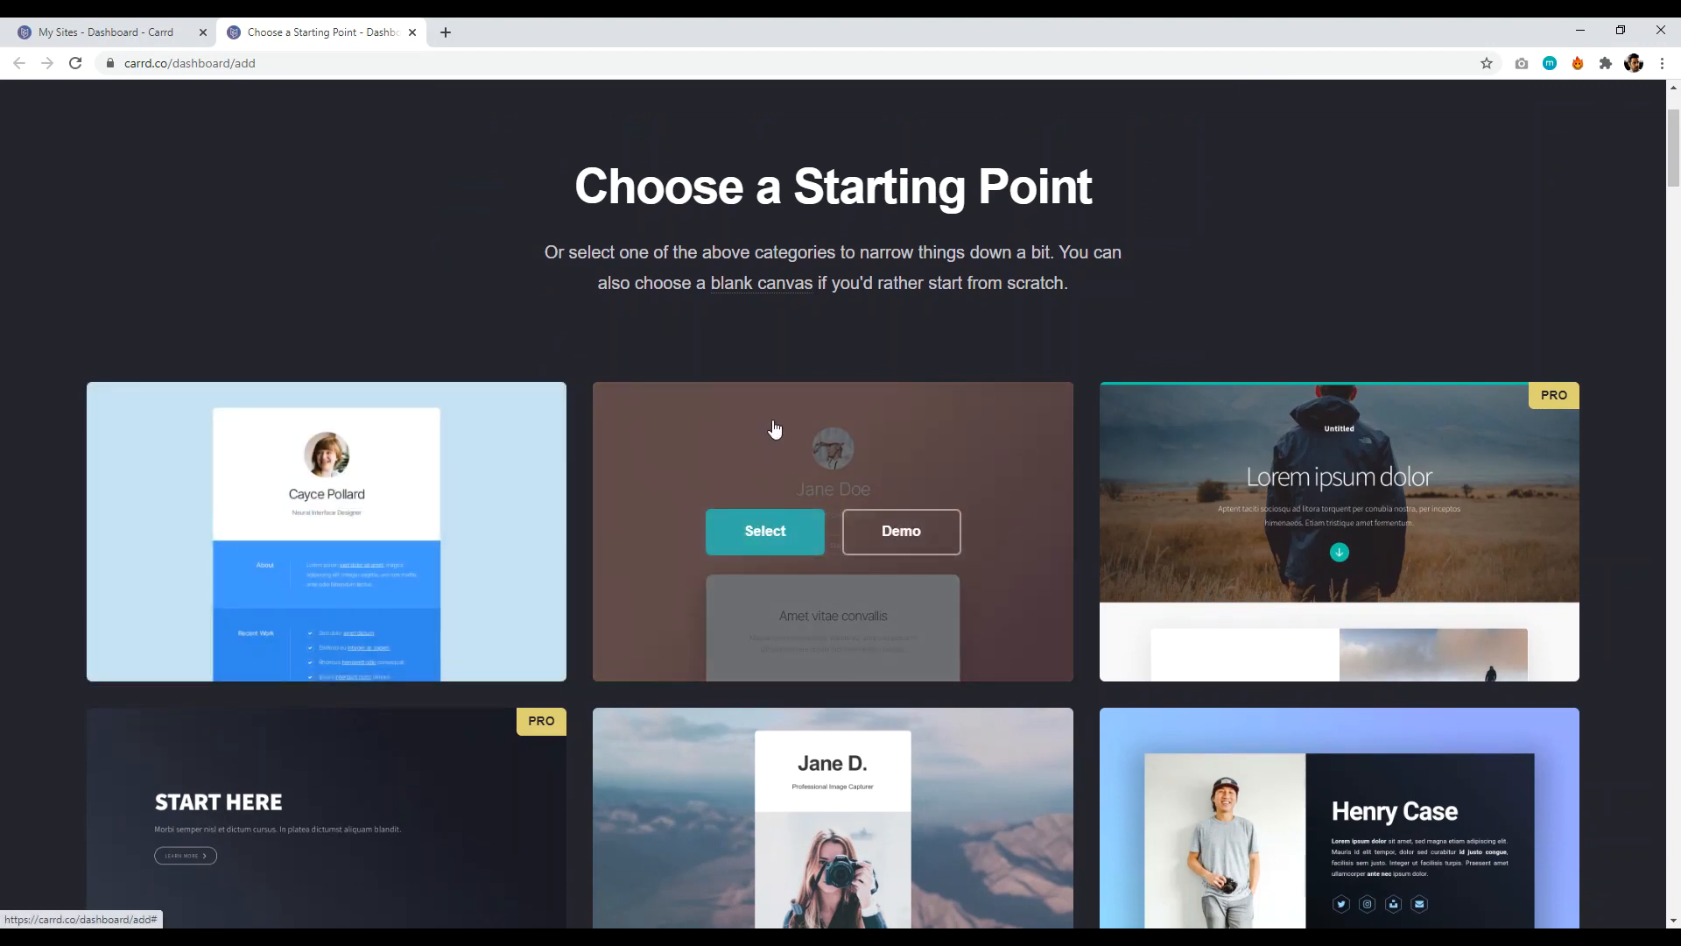
pyautogui.scroll(-2, 1412, 361)
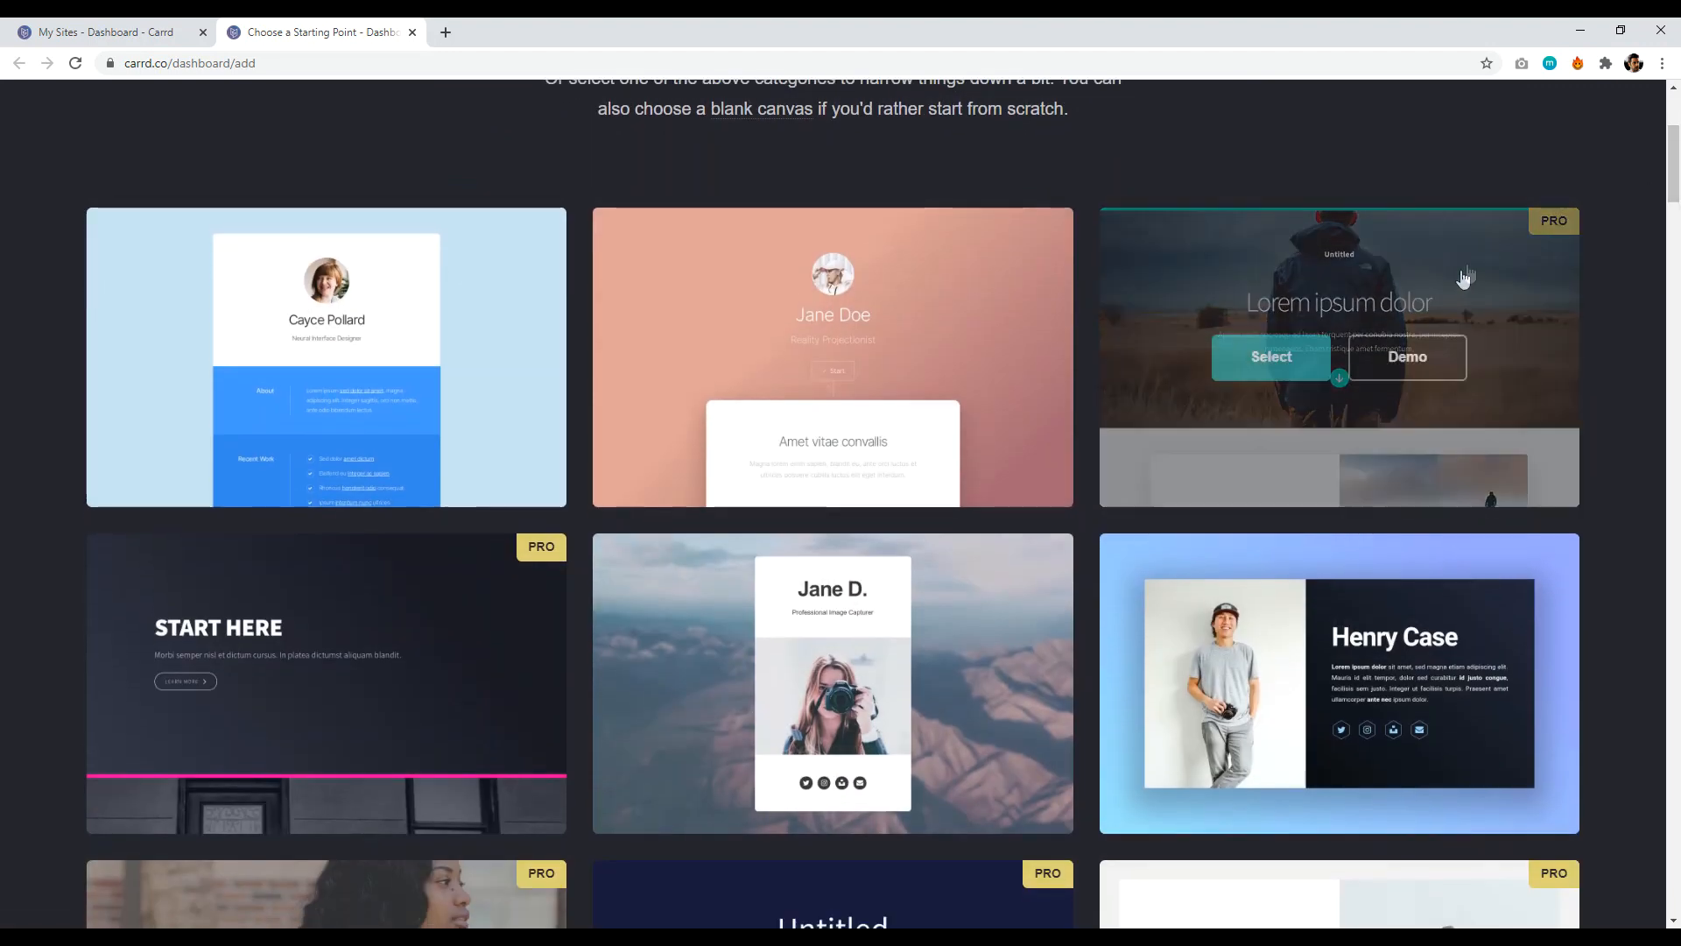
pyautogui.rightClick(1412, 360)
pyautogui.click(1471, 378)
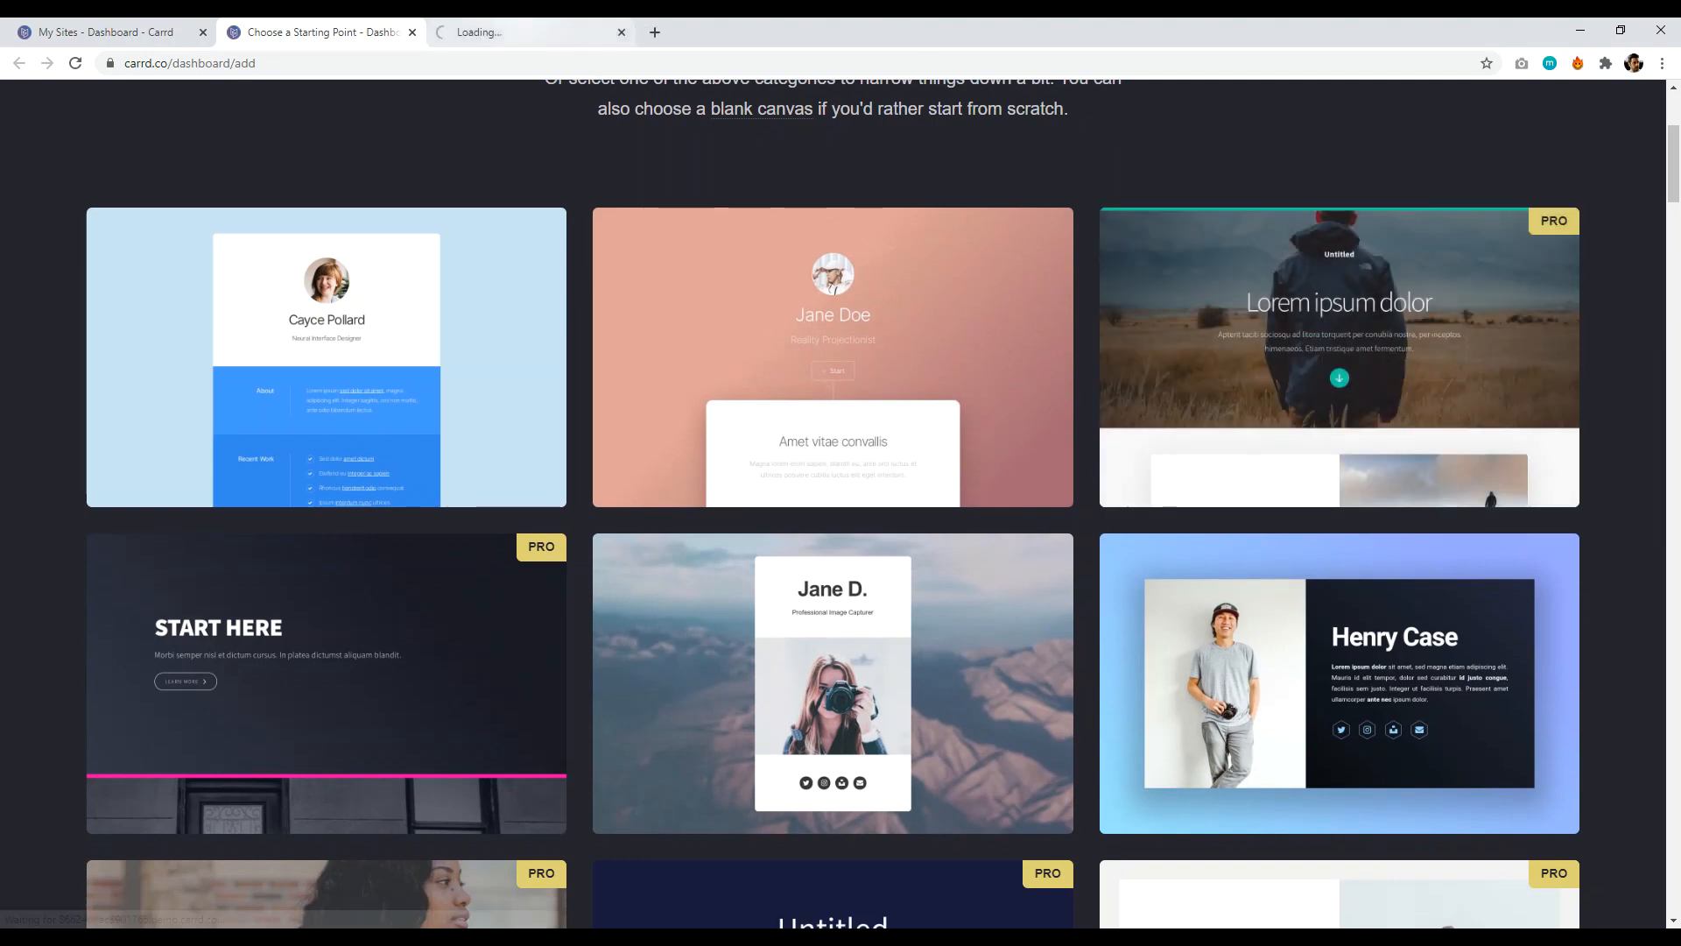
# - Preview the Template #74 Lorem ipsum dolor demo, then go back to the gallery
pyautogui.hotkey('ctrl', 'Tab')
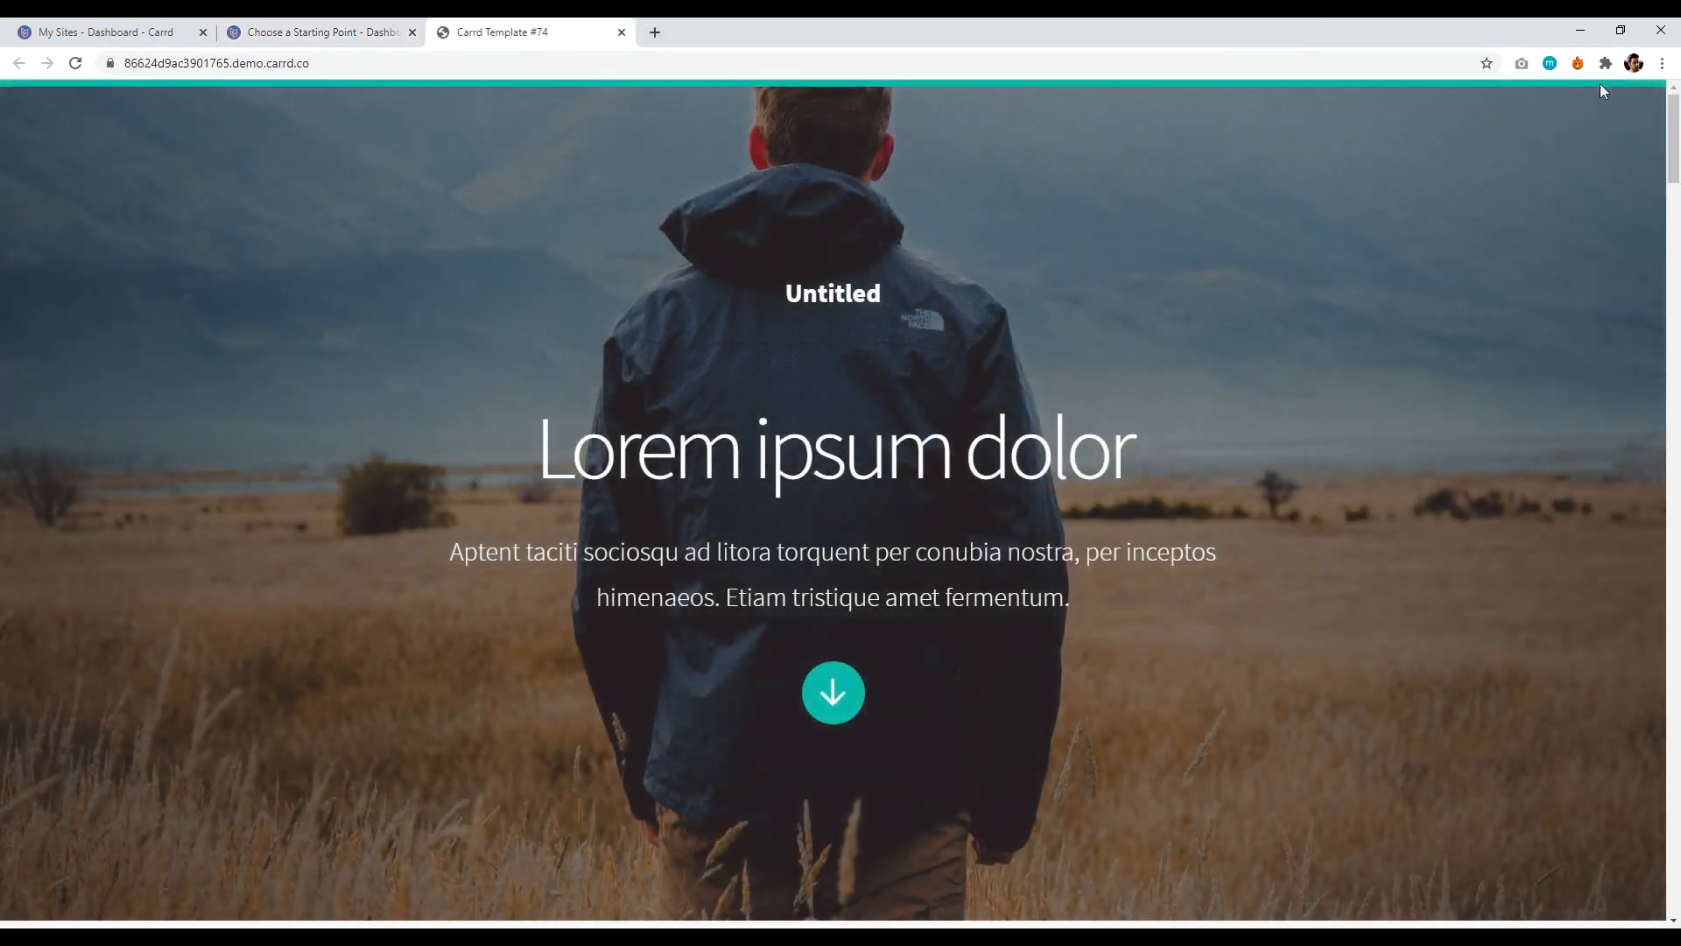
pyautogui.moveTo(1674, 122)
pyautogui.mouseDown()
pyautogui.moveTo(1668, 797)
pyautogui.moveTo(1677, 123)
pyautogui.mouseUp()
pyautogui.moveTo(1674, 158); pyautogui.dragTo(1489, 169)
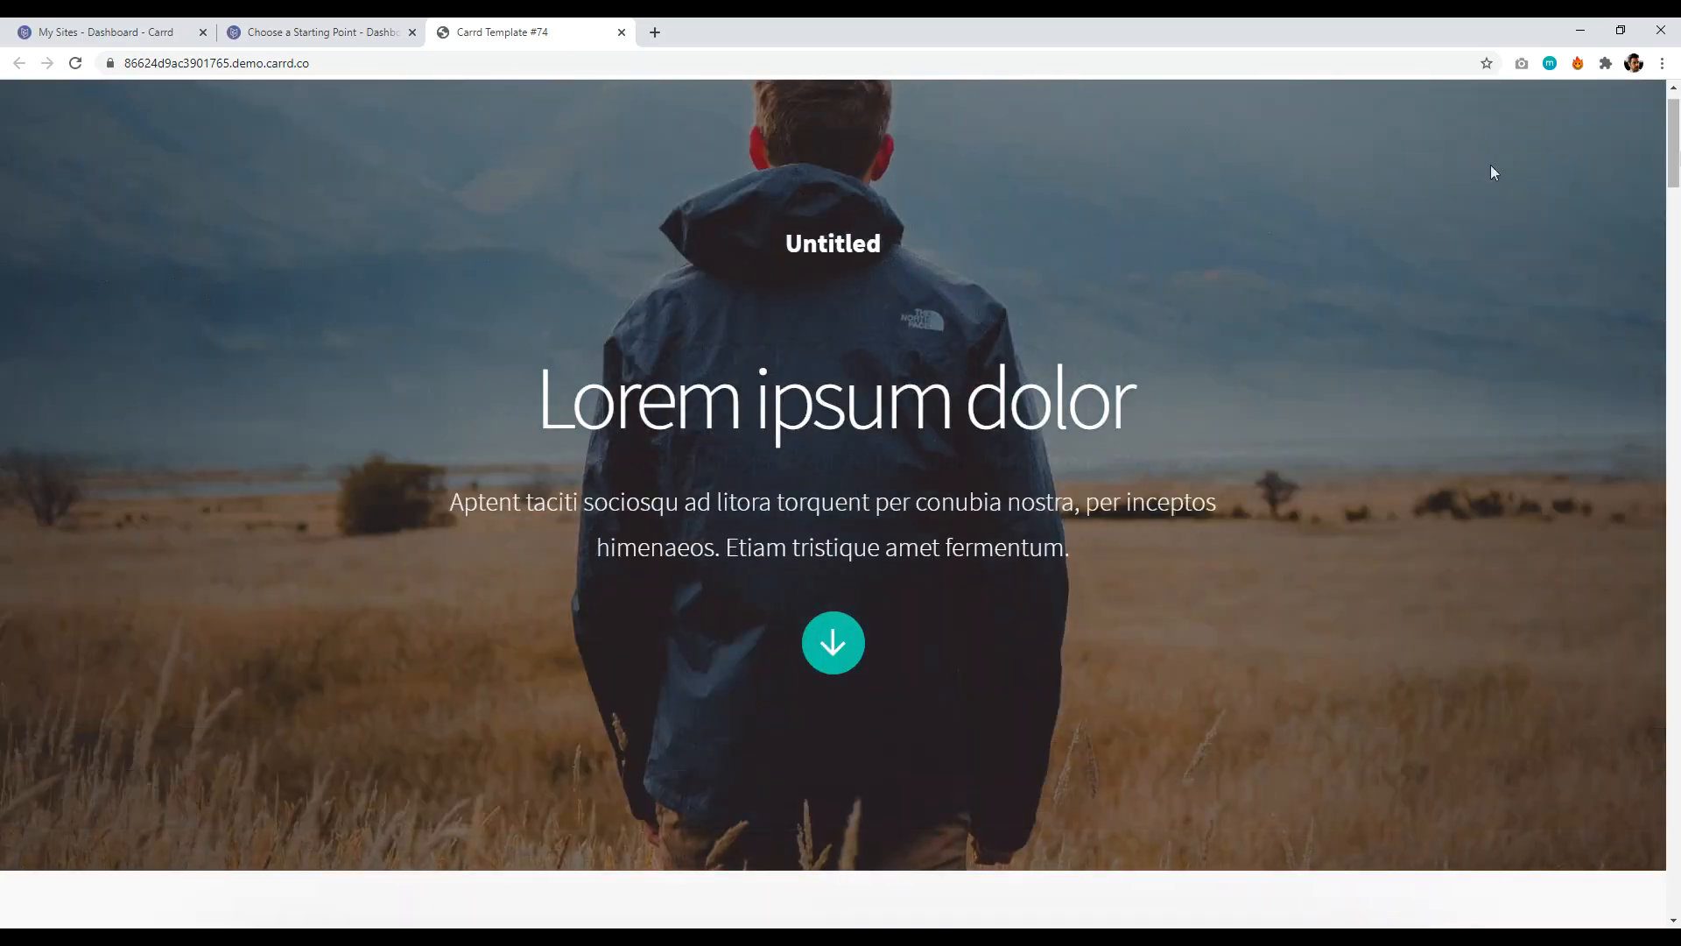
pyautogui.click(372, 32)
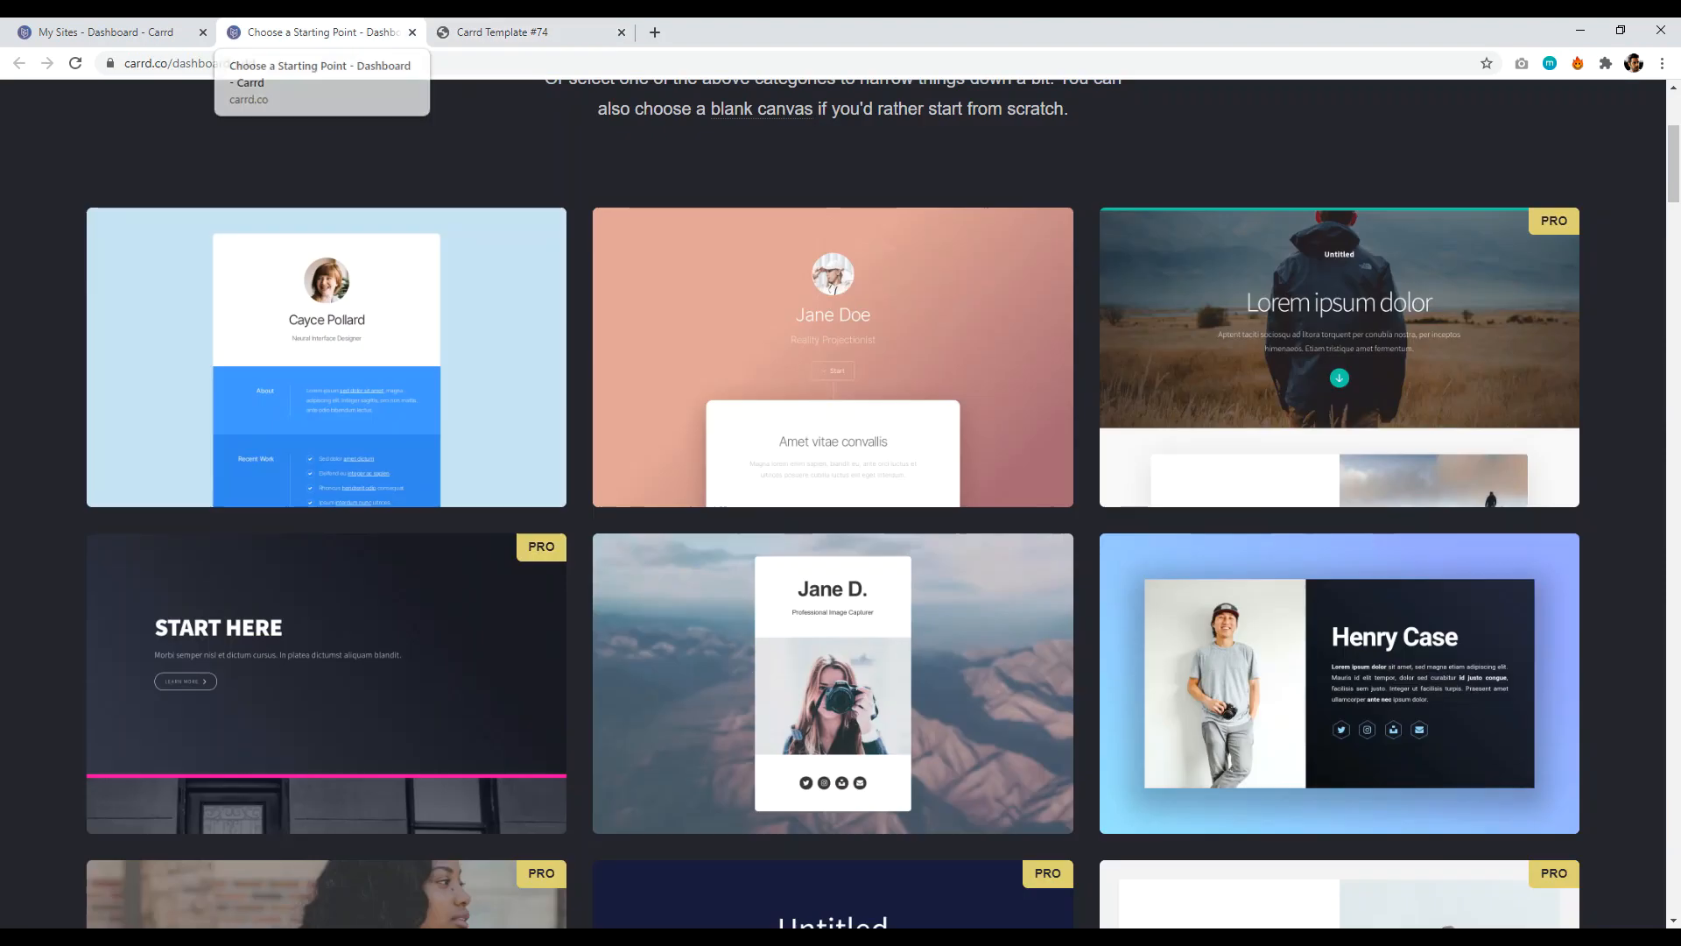
# - Open and view the Template #69 camera-portrait demo in a new tab, then return to the gallery
pyautogui.moveTo(1675, 149); pyautogui.dragTo(1677, 180)
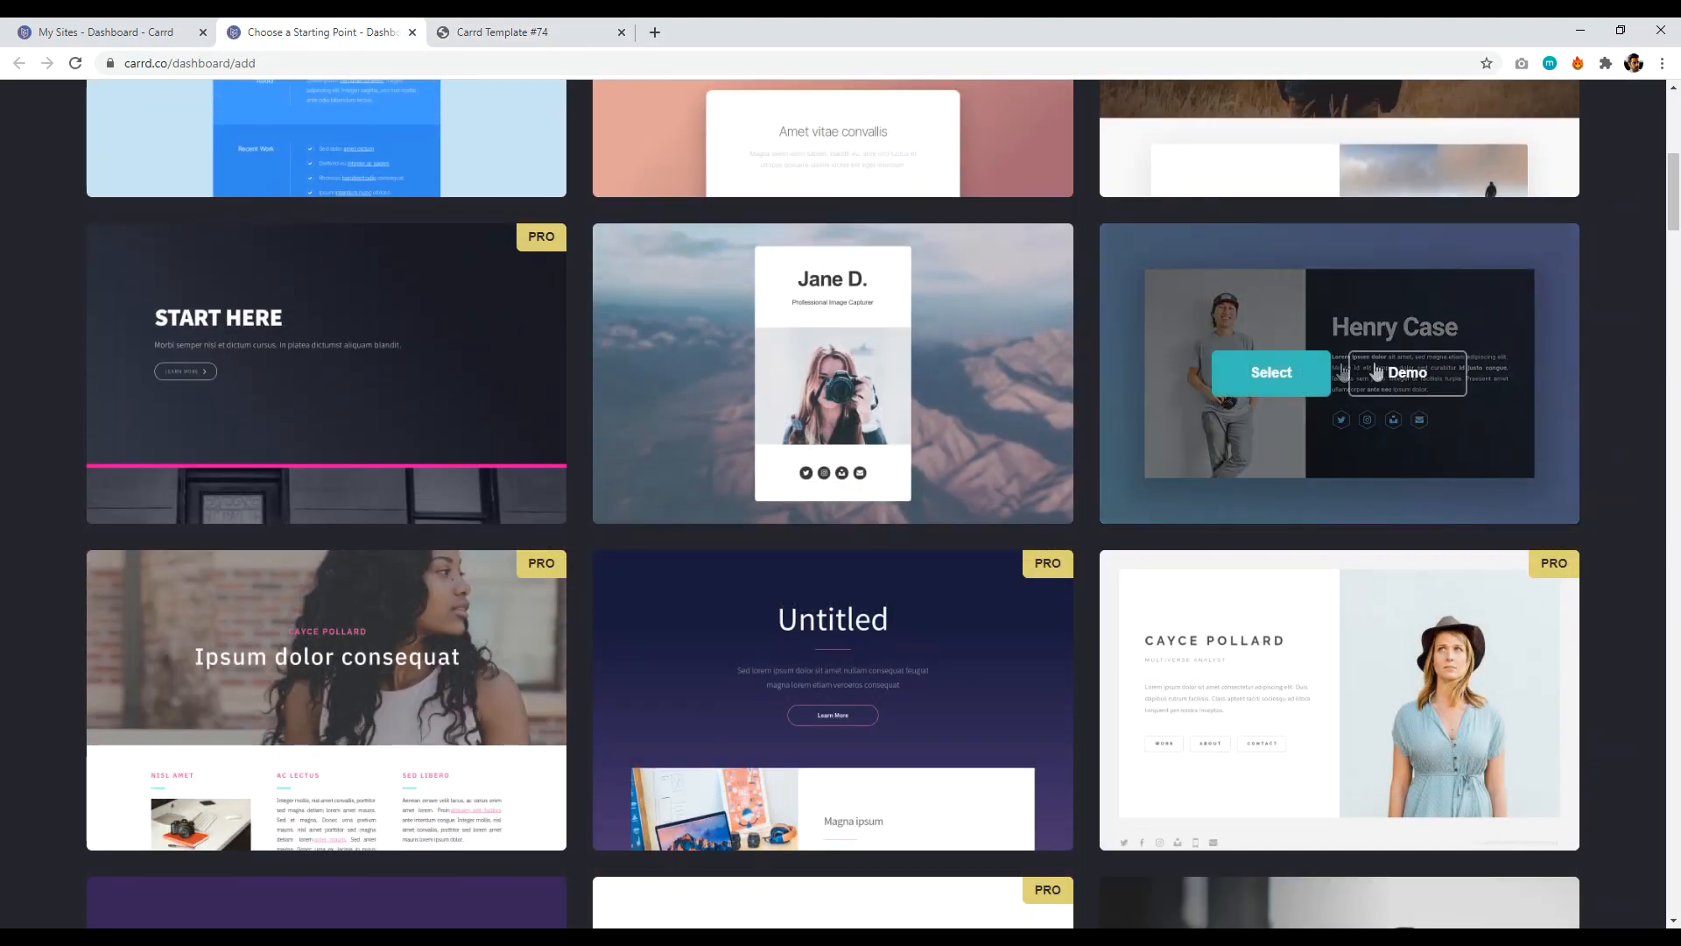
pyautogui.rightClick(1382, 375)
pyautogui.click(1394, 387)
pyautogui.click(713, 34)
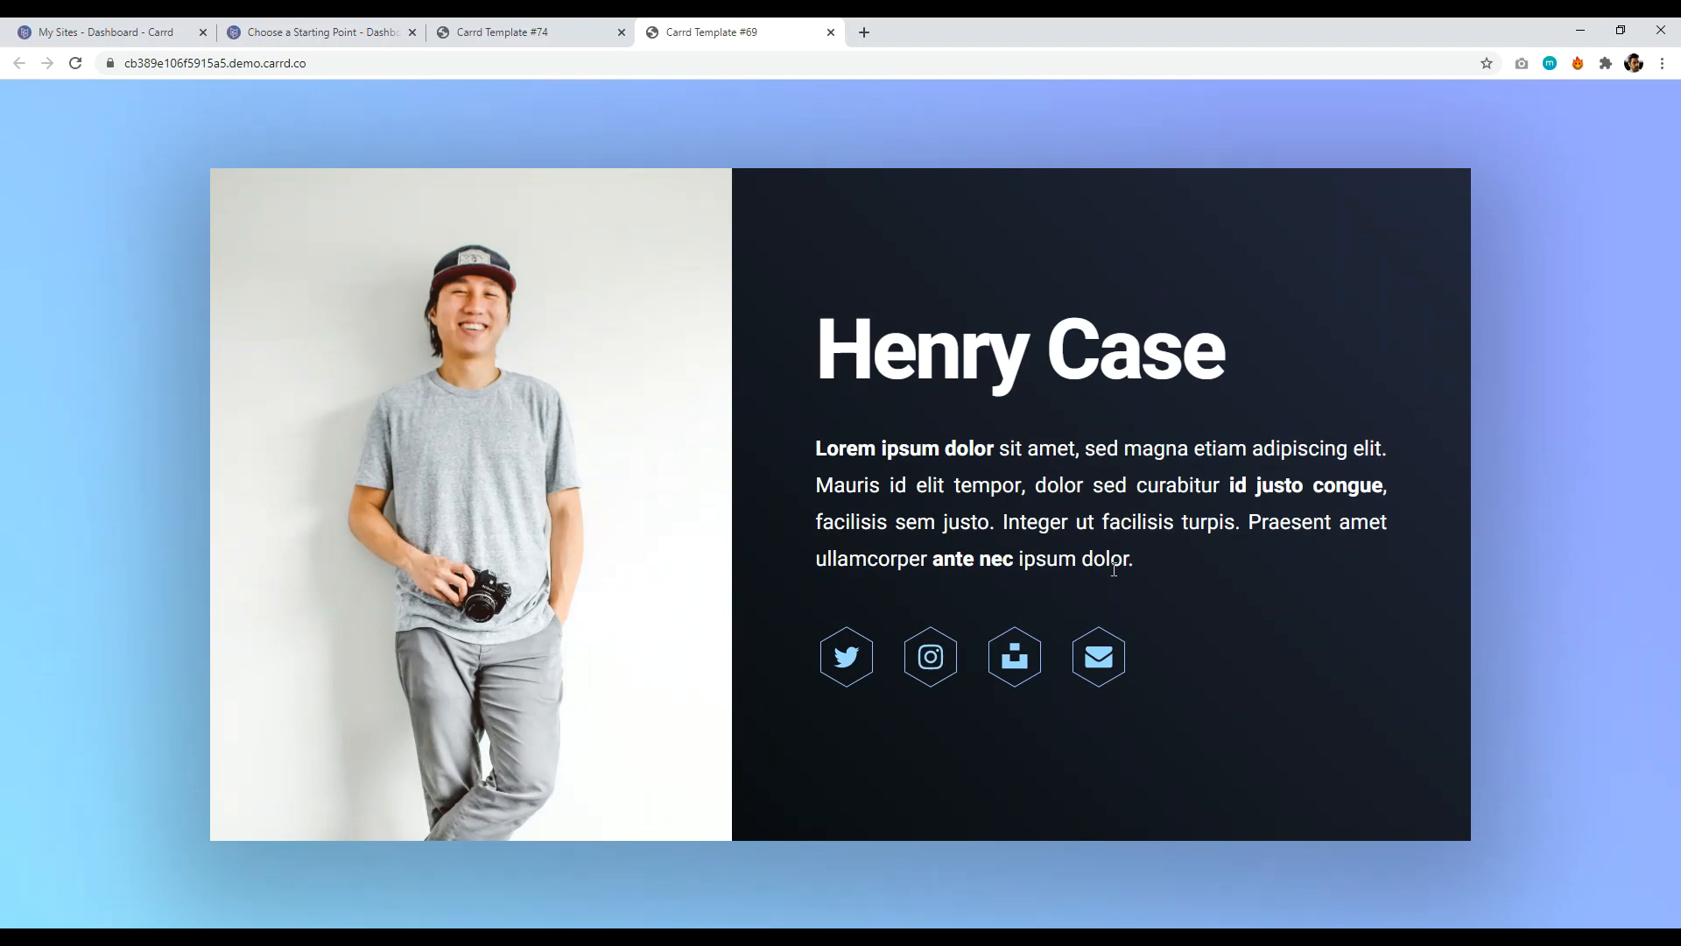
pyautogui.hotkey('ctrl', '2')
# - Open the HELLO template demo, try its WORK and ABOUT links, then return to the gallery
pyautogui.moveTo(1674, 187); pyautogui.dragTo(1677, 534)
pyautogui.rightClick(396, 497)
pyautogui.click(438, 508)
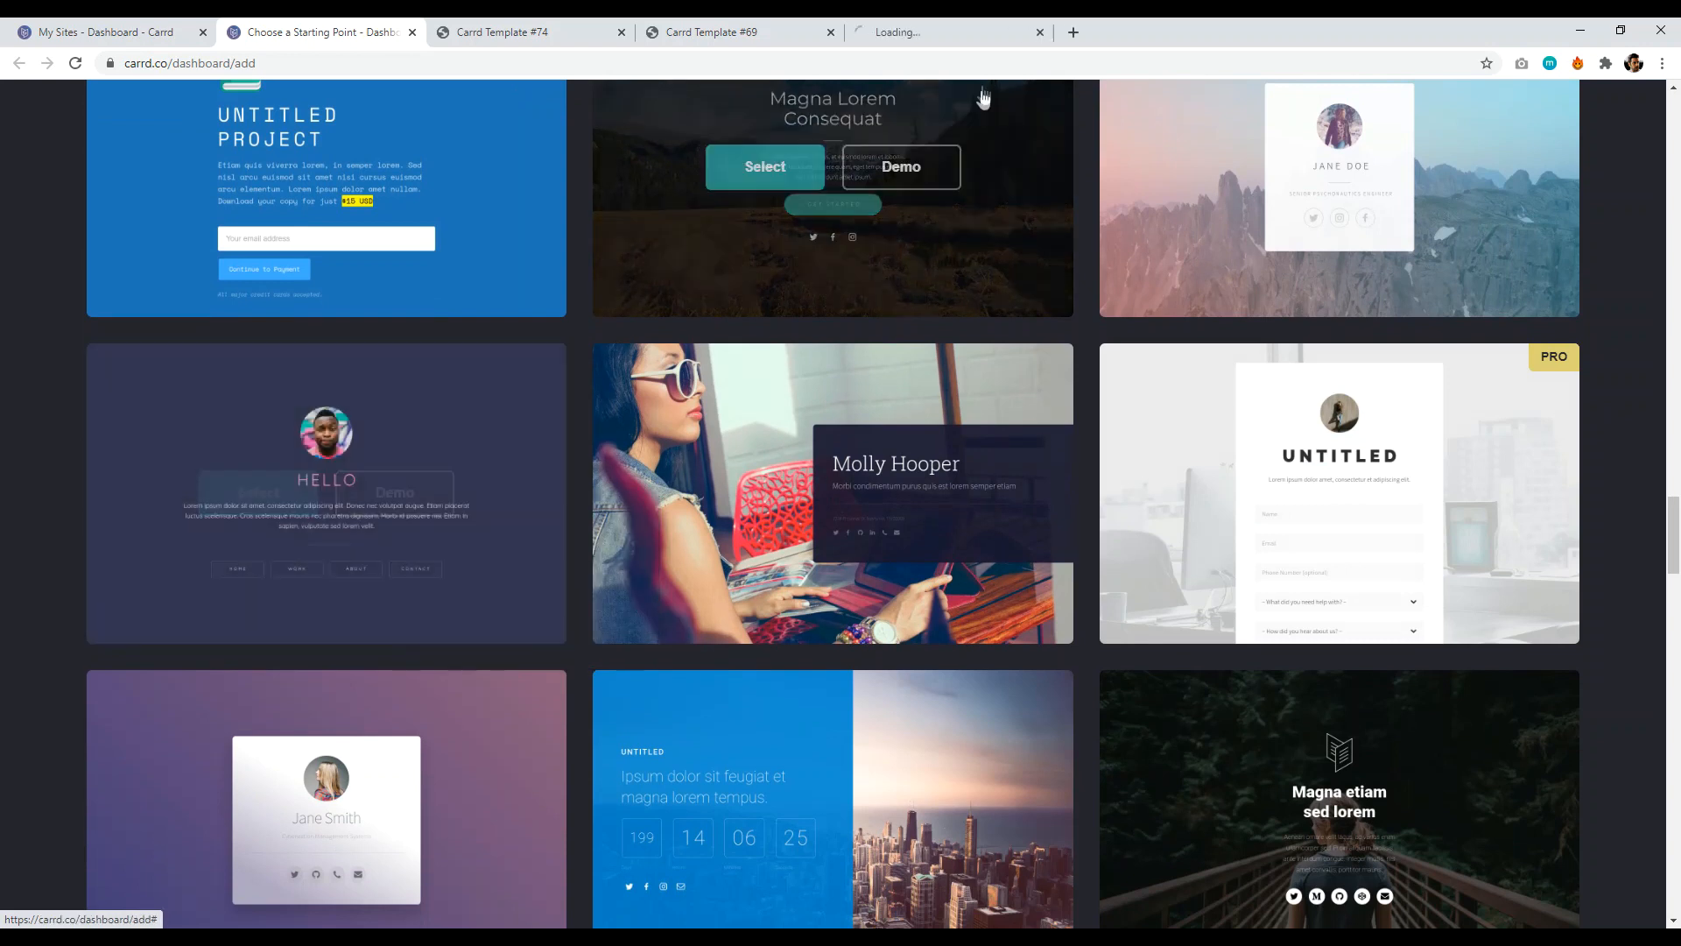
pyautogui.hotkey('ctrl', '5')
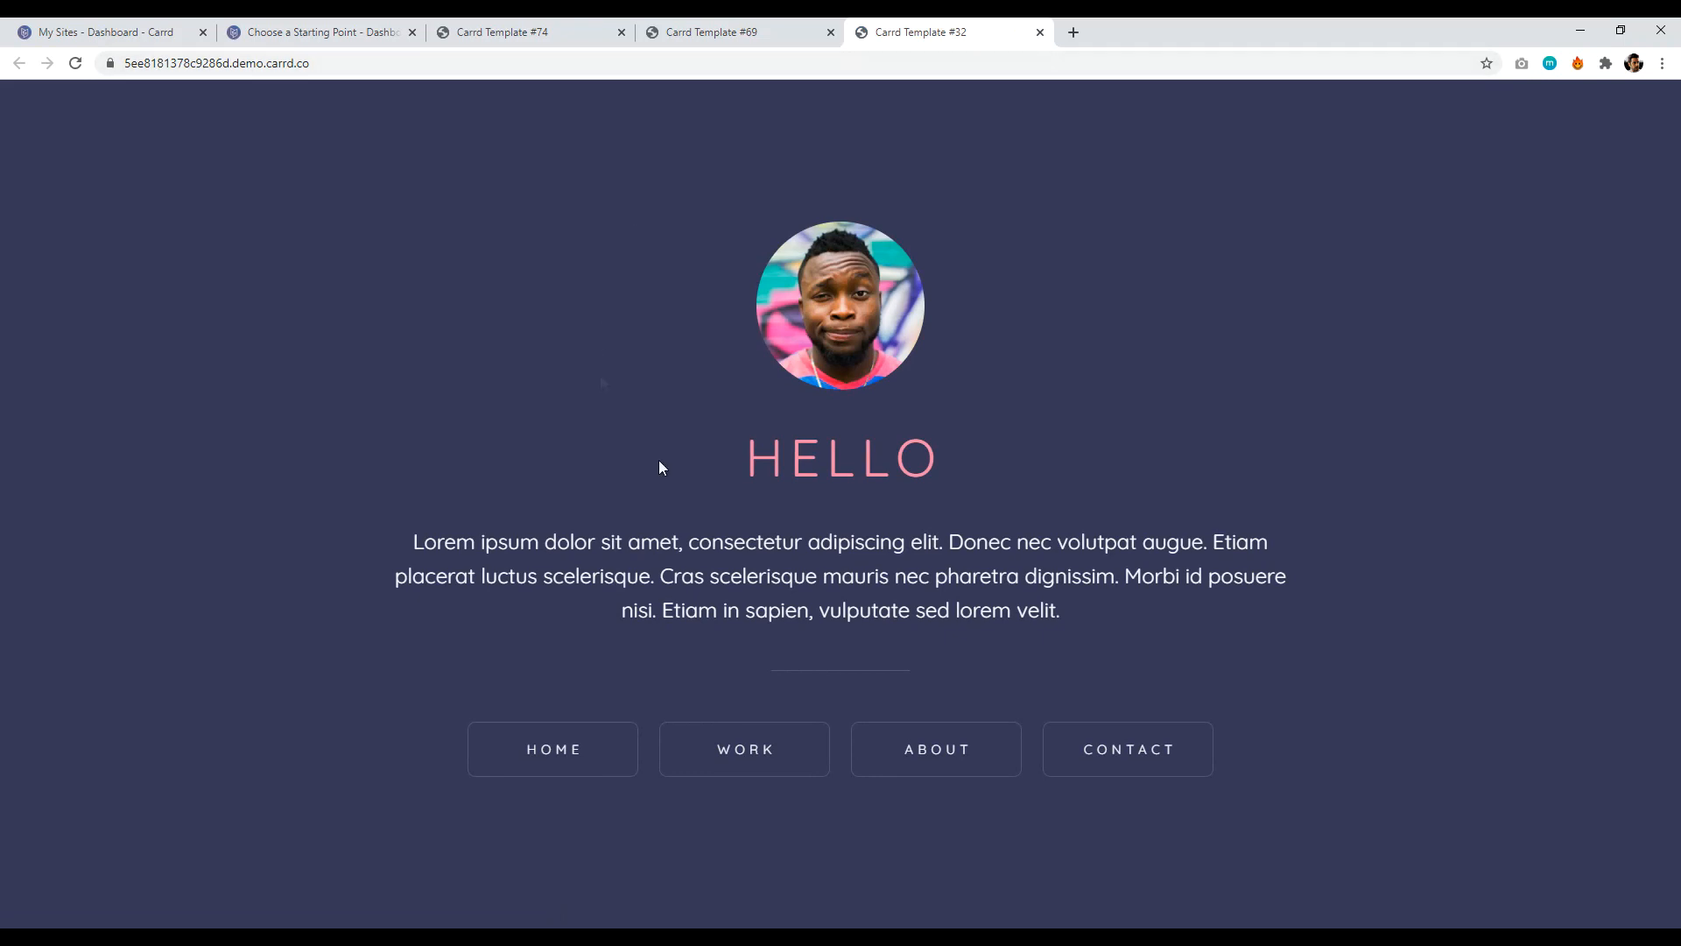
pyautogui.click(748, 748)
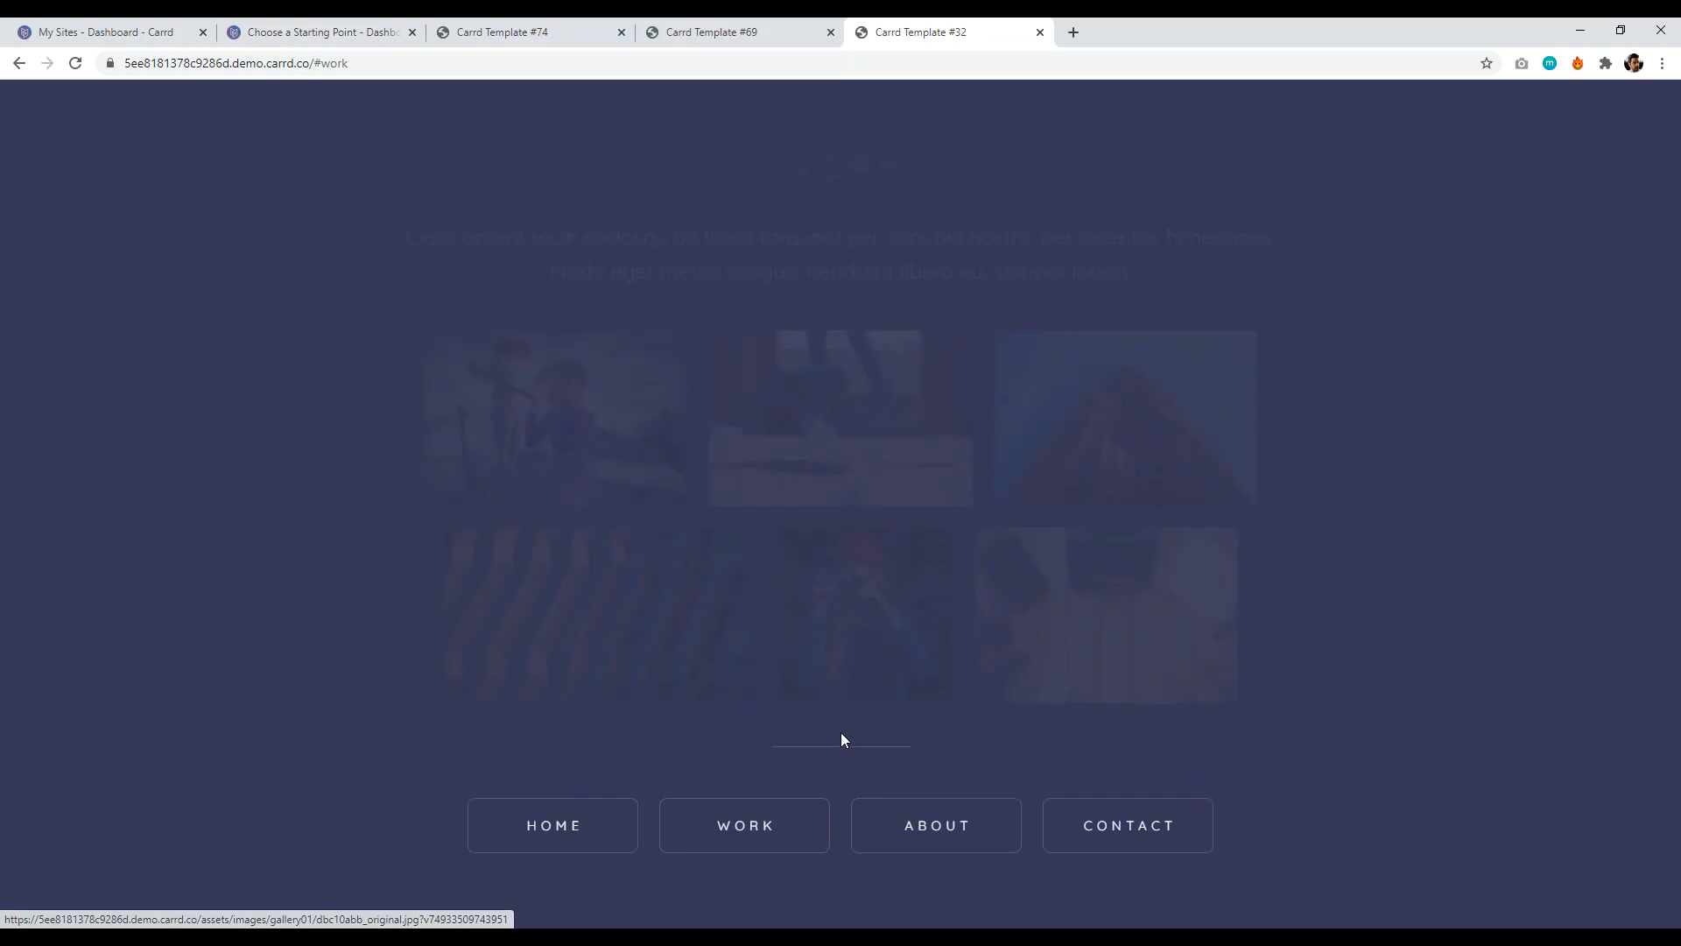
pyautogui.click(925, 839)
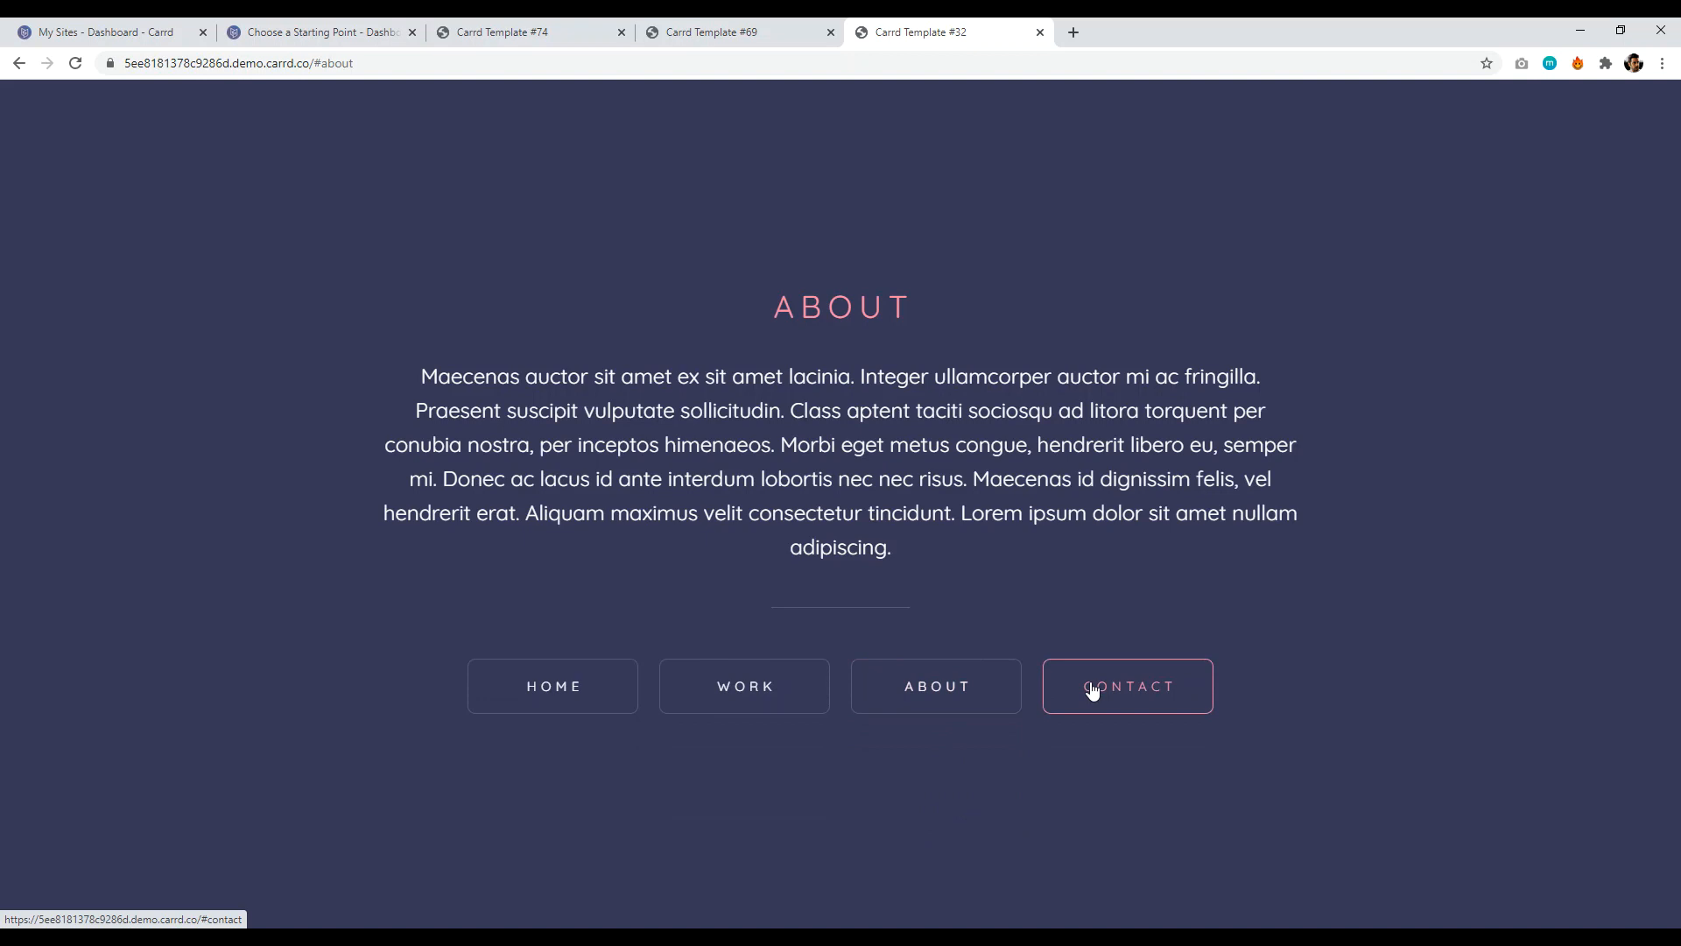
pyautogui.click(322, 33)
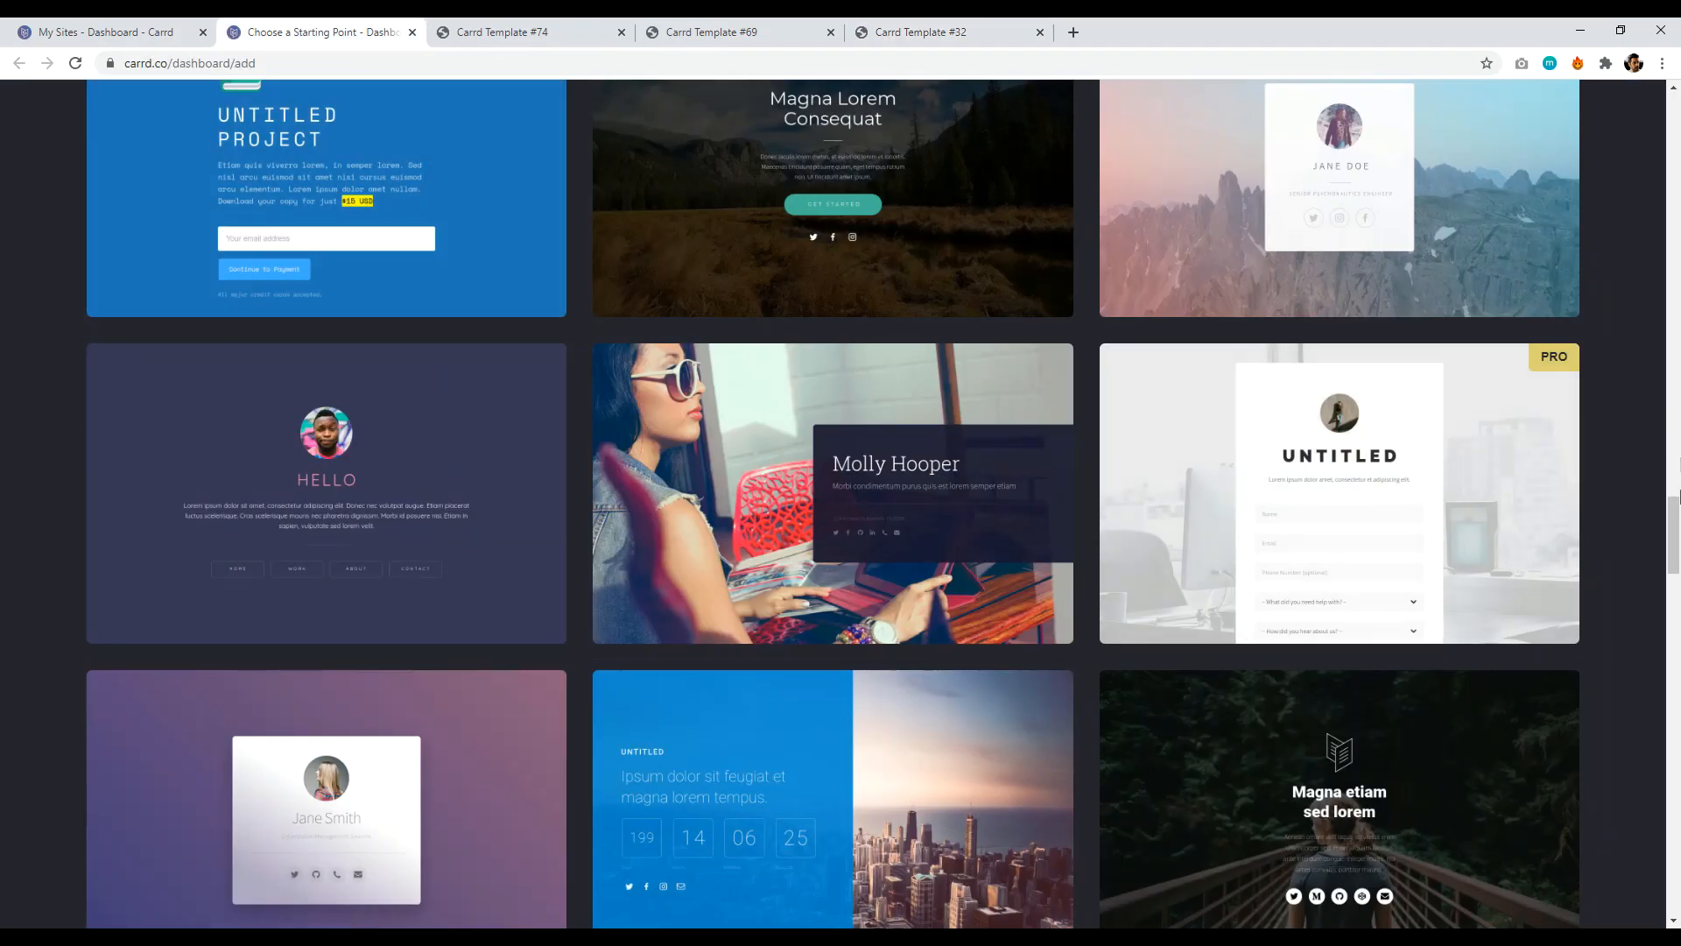
# - Open and view Template #48's Untitled email sign-up demo, then browse the gallery again
pyautogui.moveTo(1674, 525); pyautogui.dragTo(1677, 585)
pyautogui.rightClick(1426, 469)
pyautogui.click(1437, 473)
pyautogui.click(1110, 33)
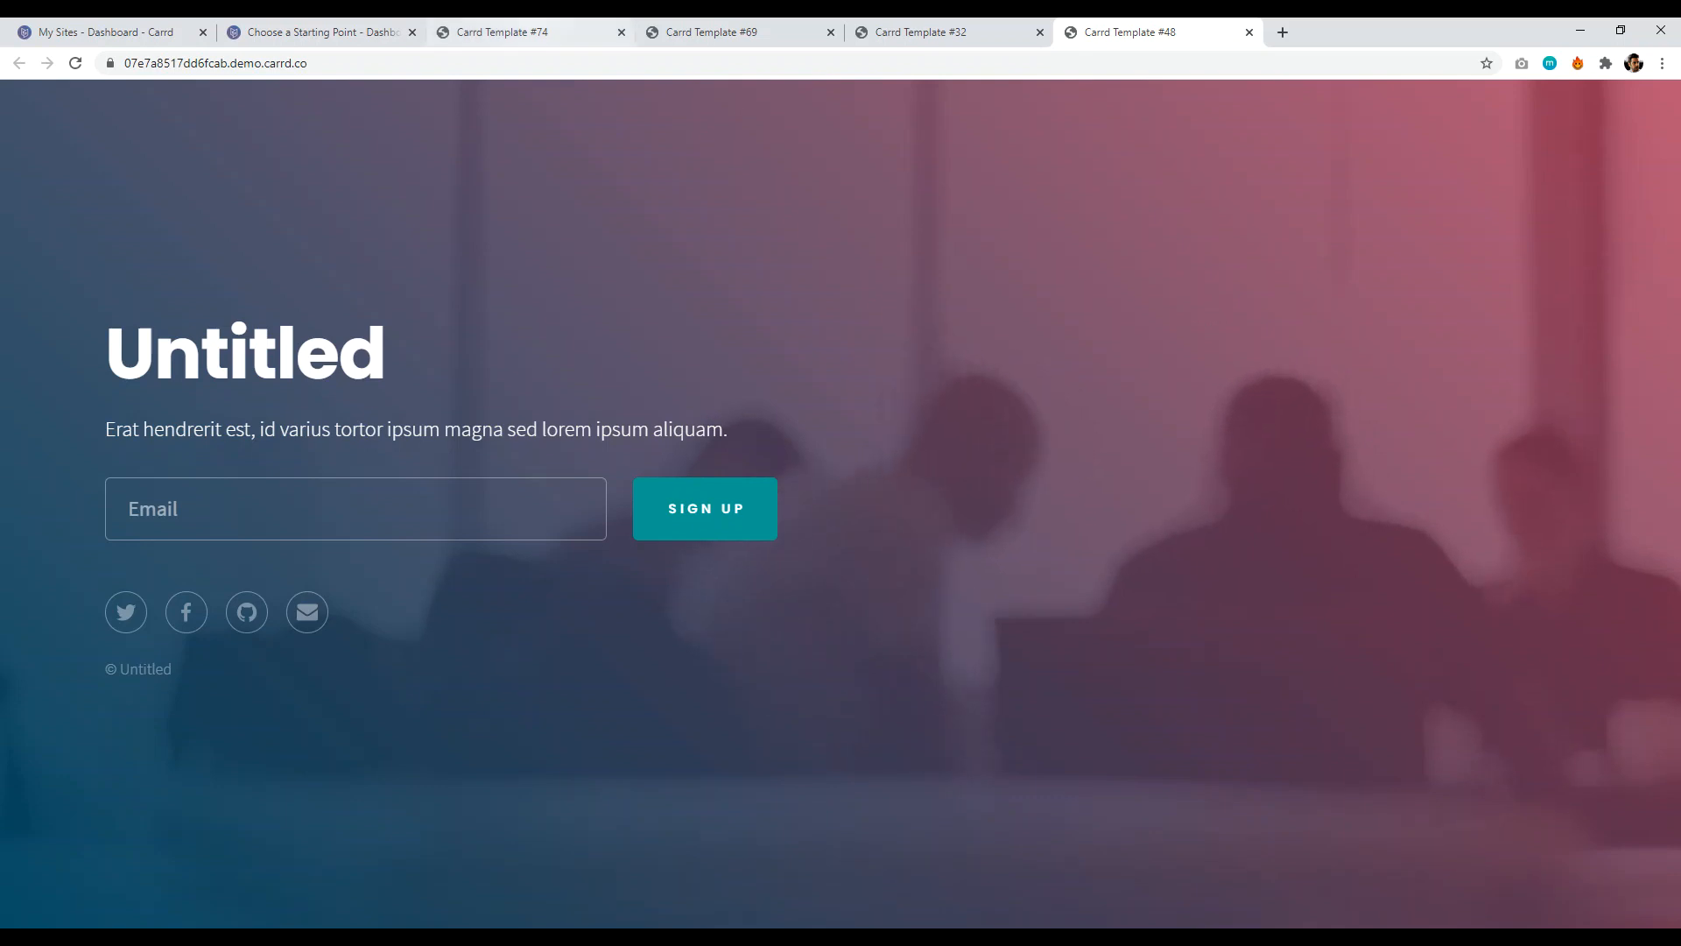
pyautogui.click(319, 32)
pyautogui.scroll(-2, 1677, 601)
pyautogui.moveTo(1678, 600); pyautogui.dragTo(1675, 226)
# - Revisit the HELLO and Untitled sign-up demo tabs, then return to the gallery
pyautogui.moveTo(1213, 115)
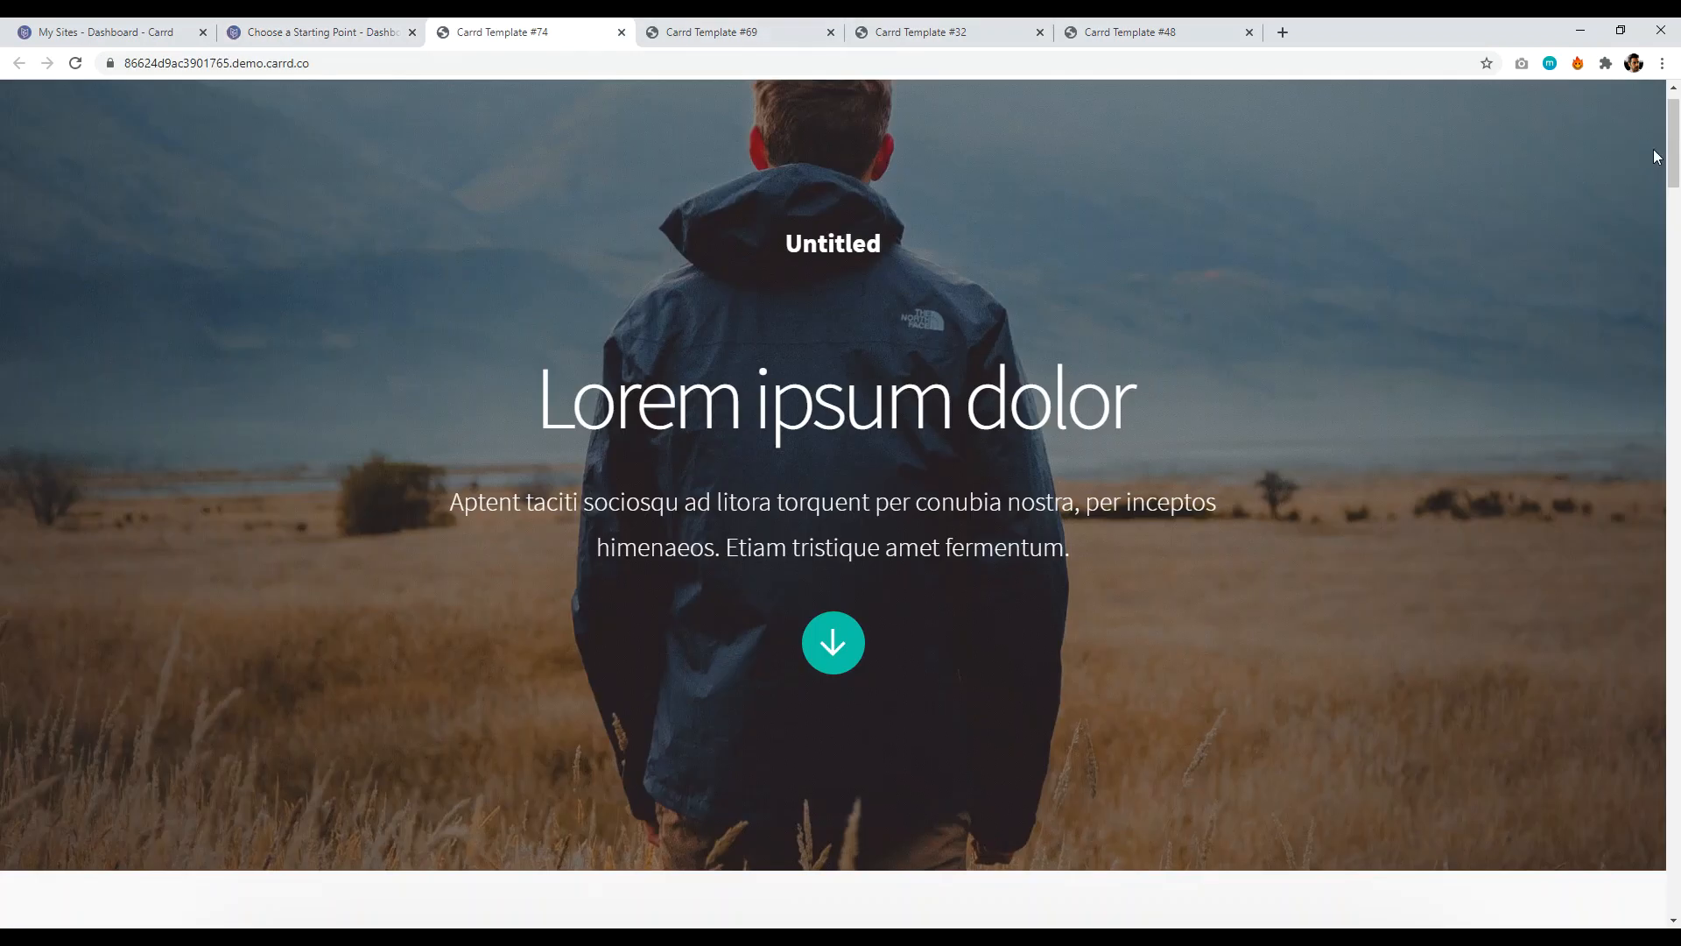
pyautogui.scroll(-15, 1655, 157)
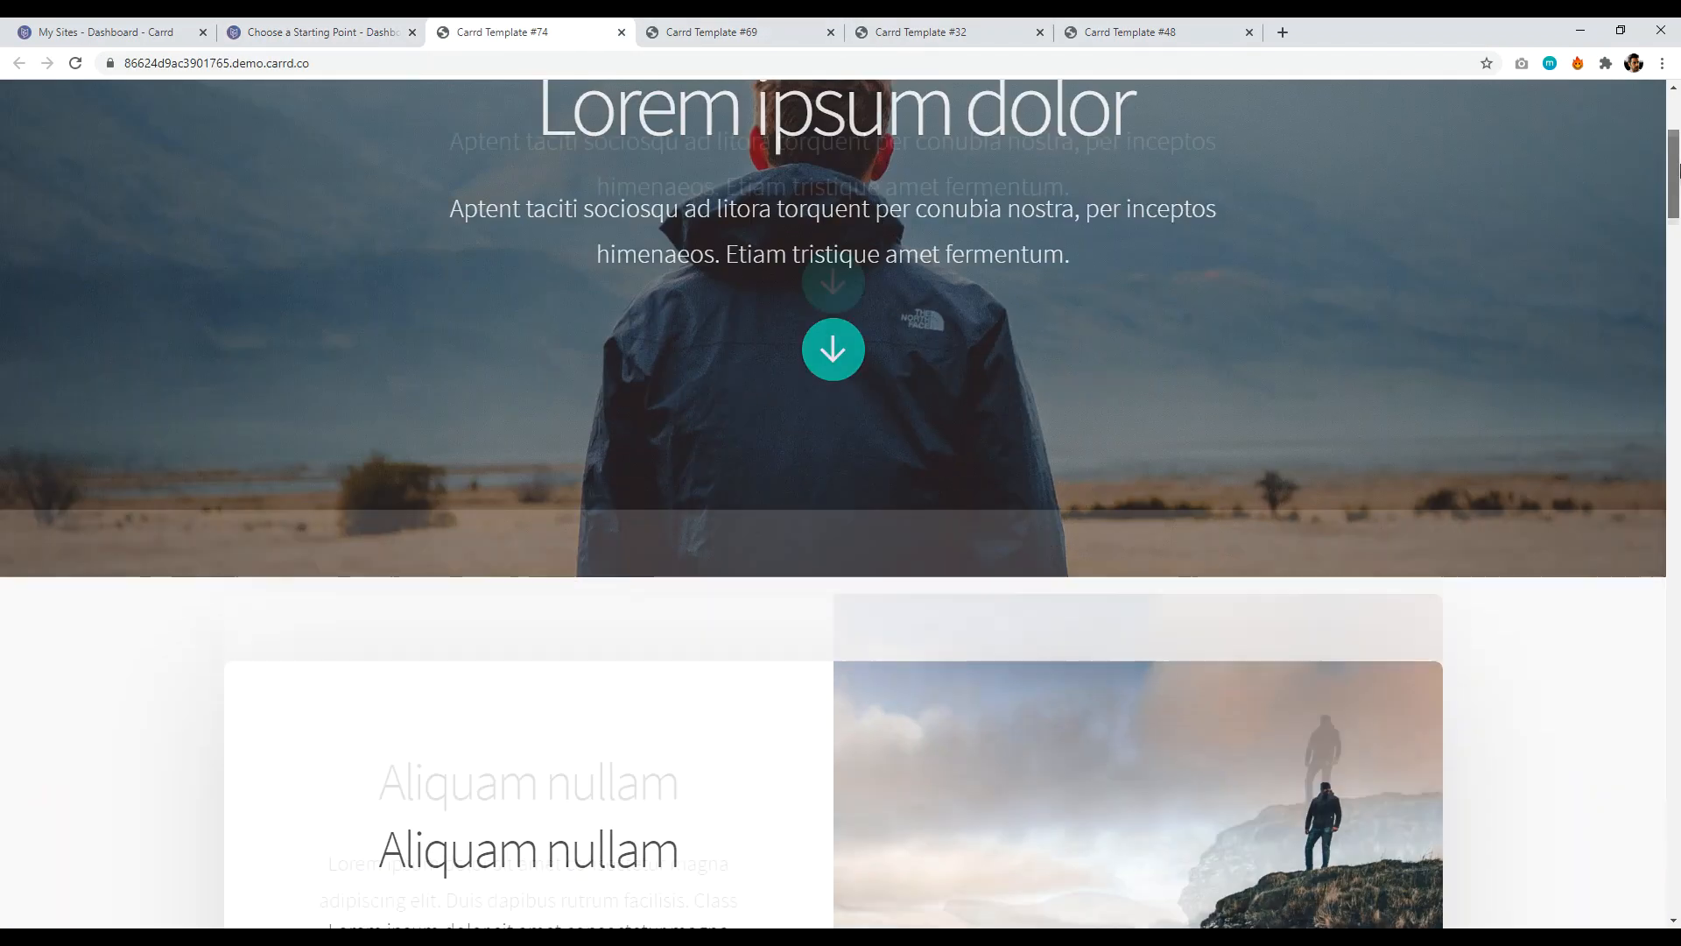
pyautogui.scroll(10, 1425, 129)
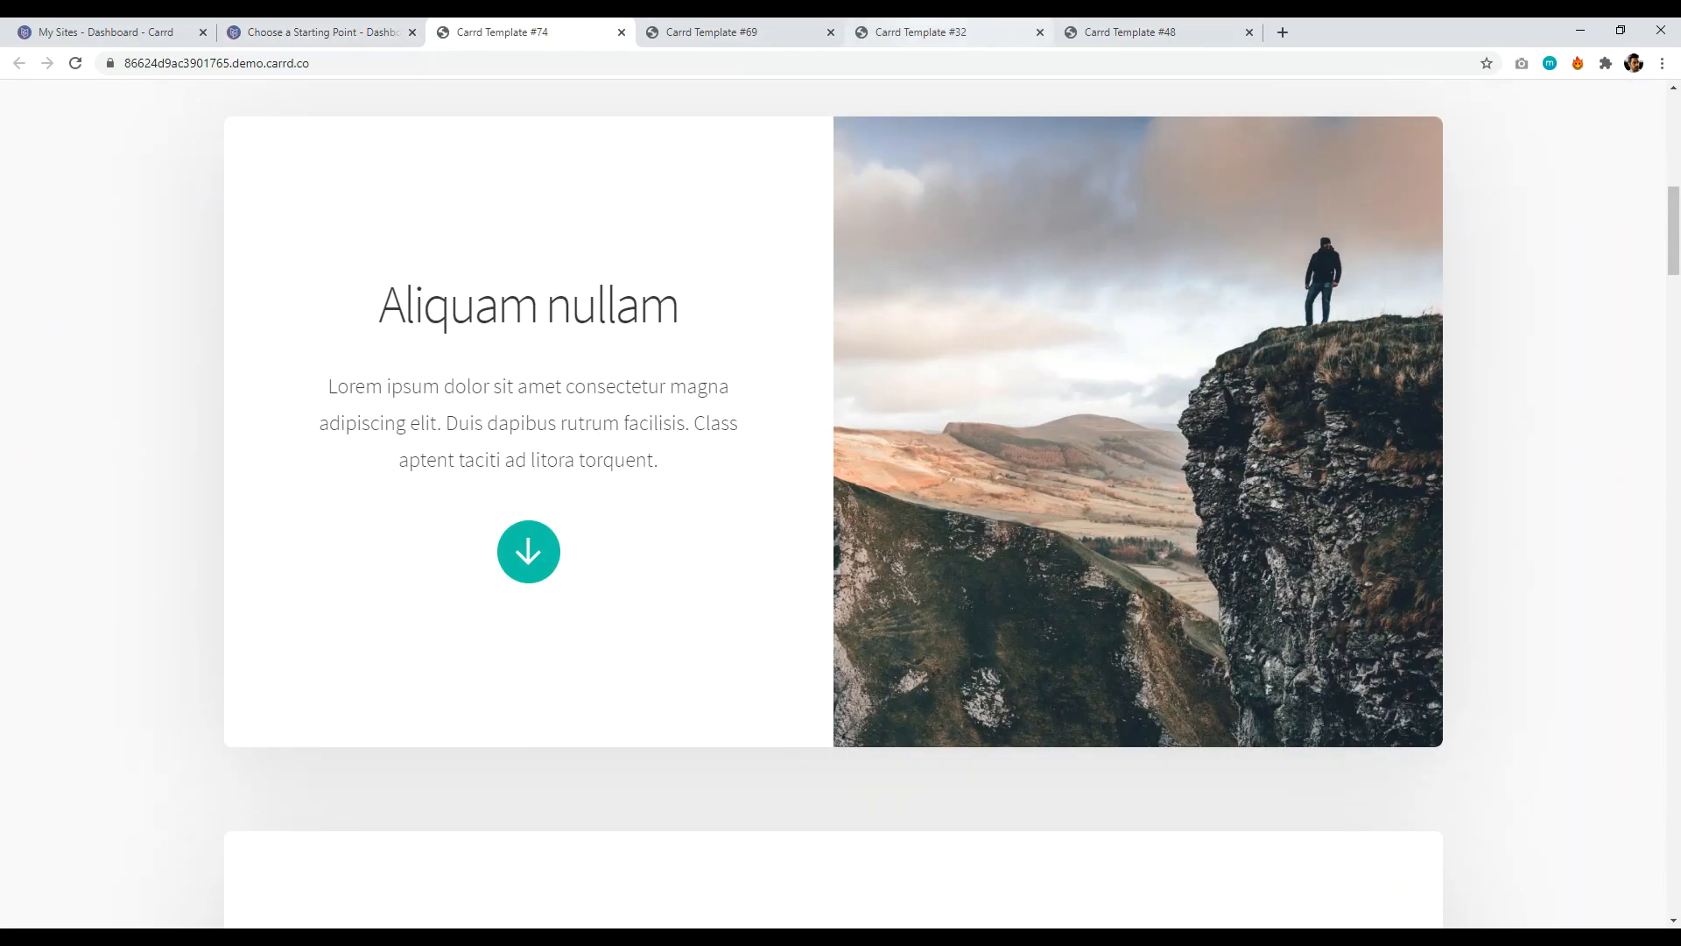
pyautogui.click(928, 33)
pyautogui.click(579, 684)
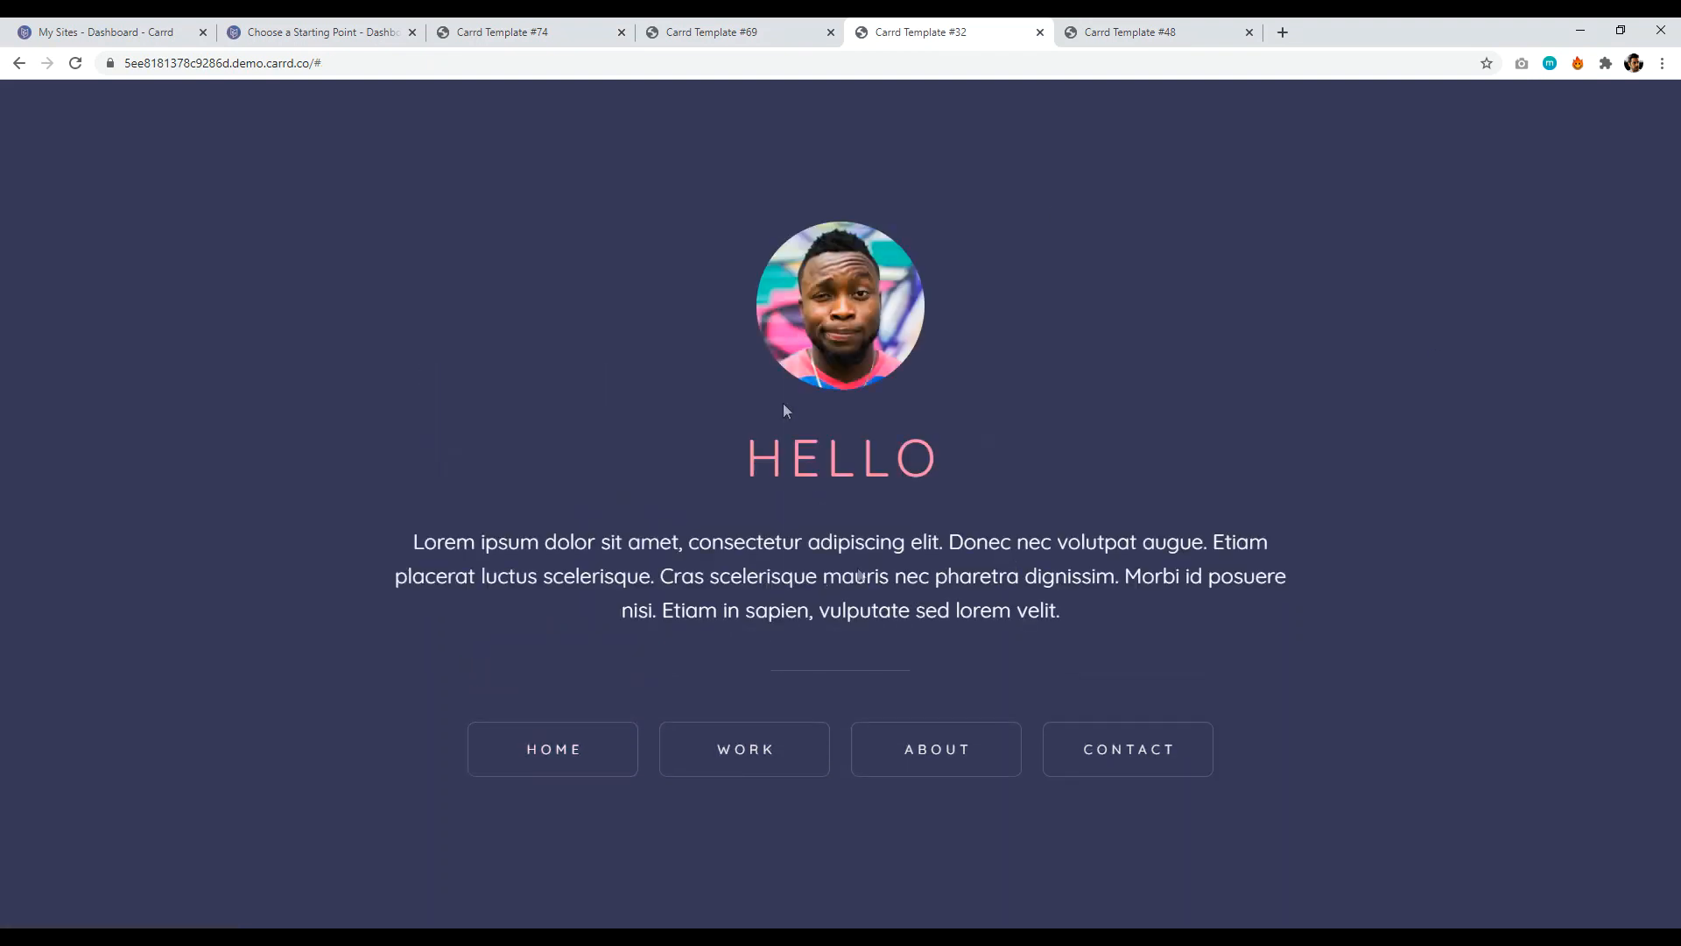
pyautogui.click(1096, 35)
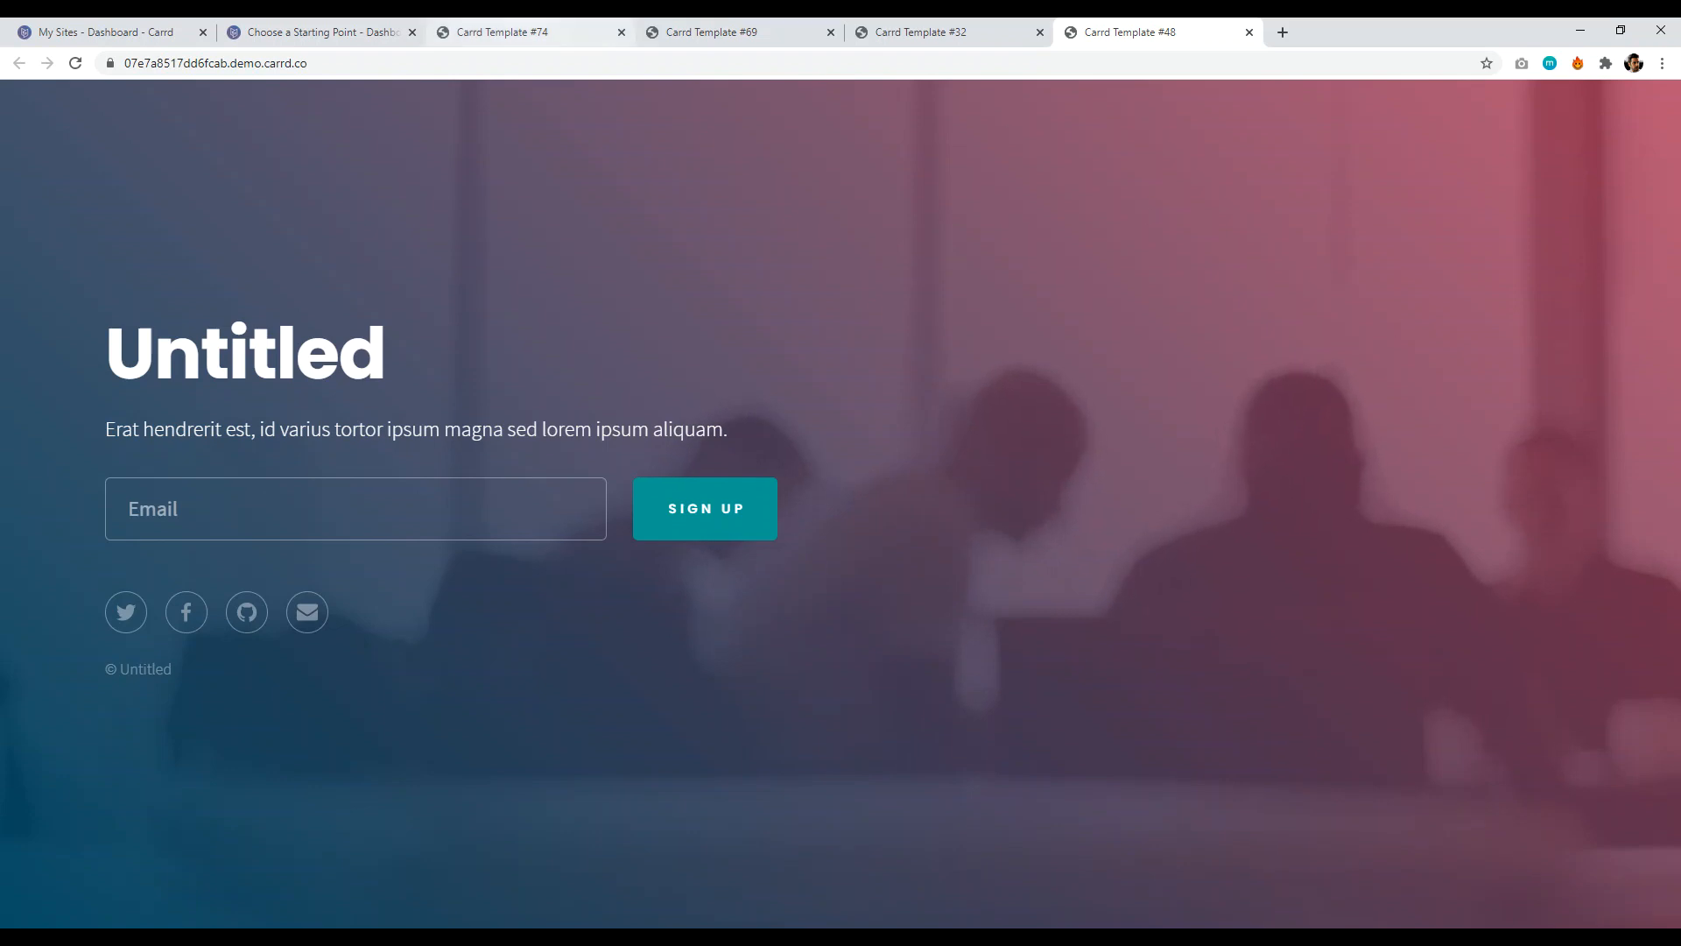
pyautogui.click(344, 36)
# - Start a blank-canvas site in a new tab showing 'Nothing here yet! :)'
pyautogui.moveTo(1675, 262); pyautogui.dragTo(1674, 145)
pyautogui.scroll(-2, 1655, 167)
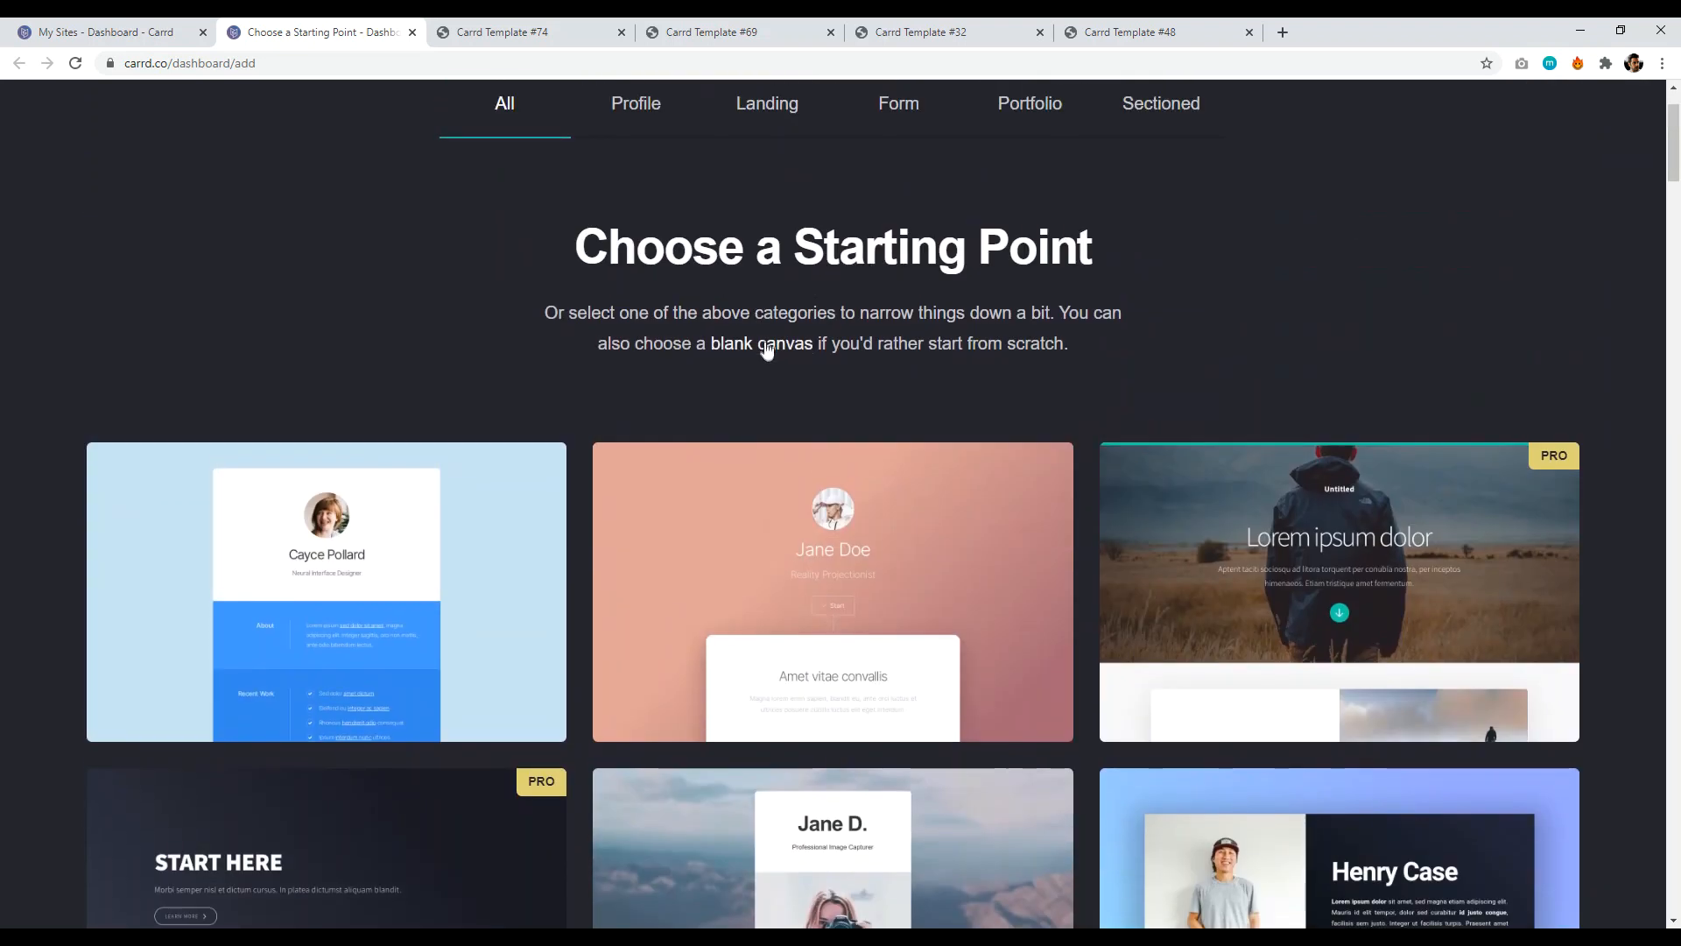
pyautogui.rightClick(761, 344)
pyautogui.click(795, 356)
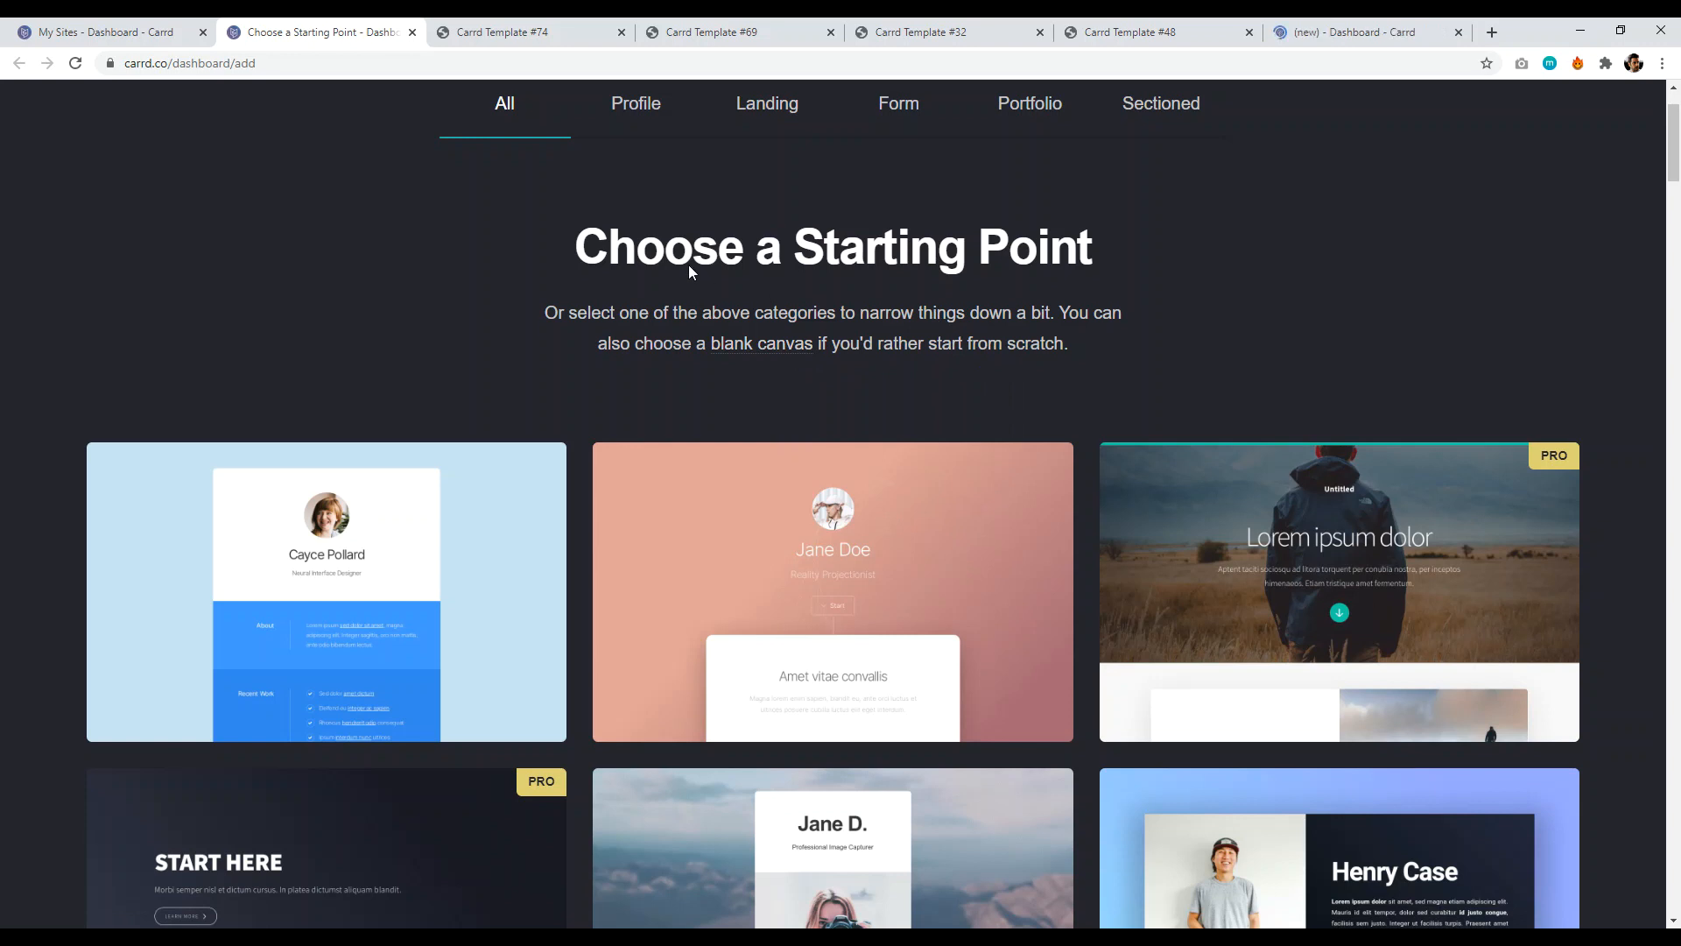
pyautogui.scroll(2, 670, 331)
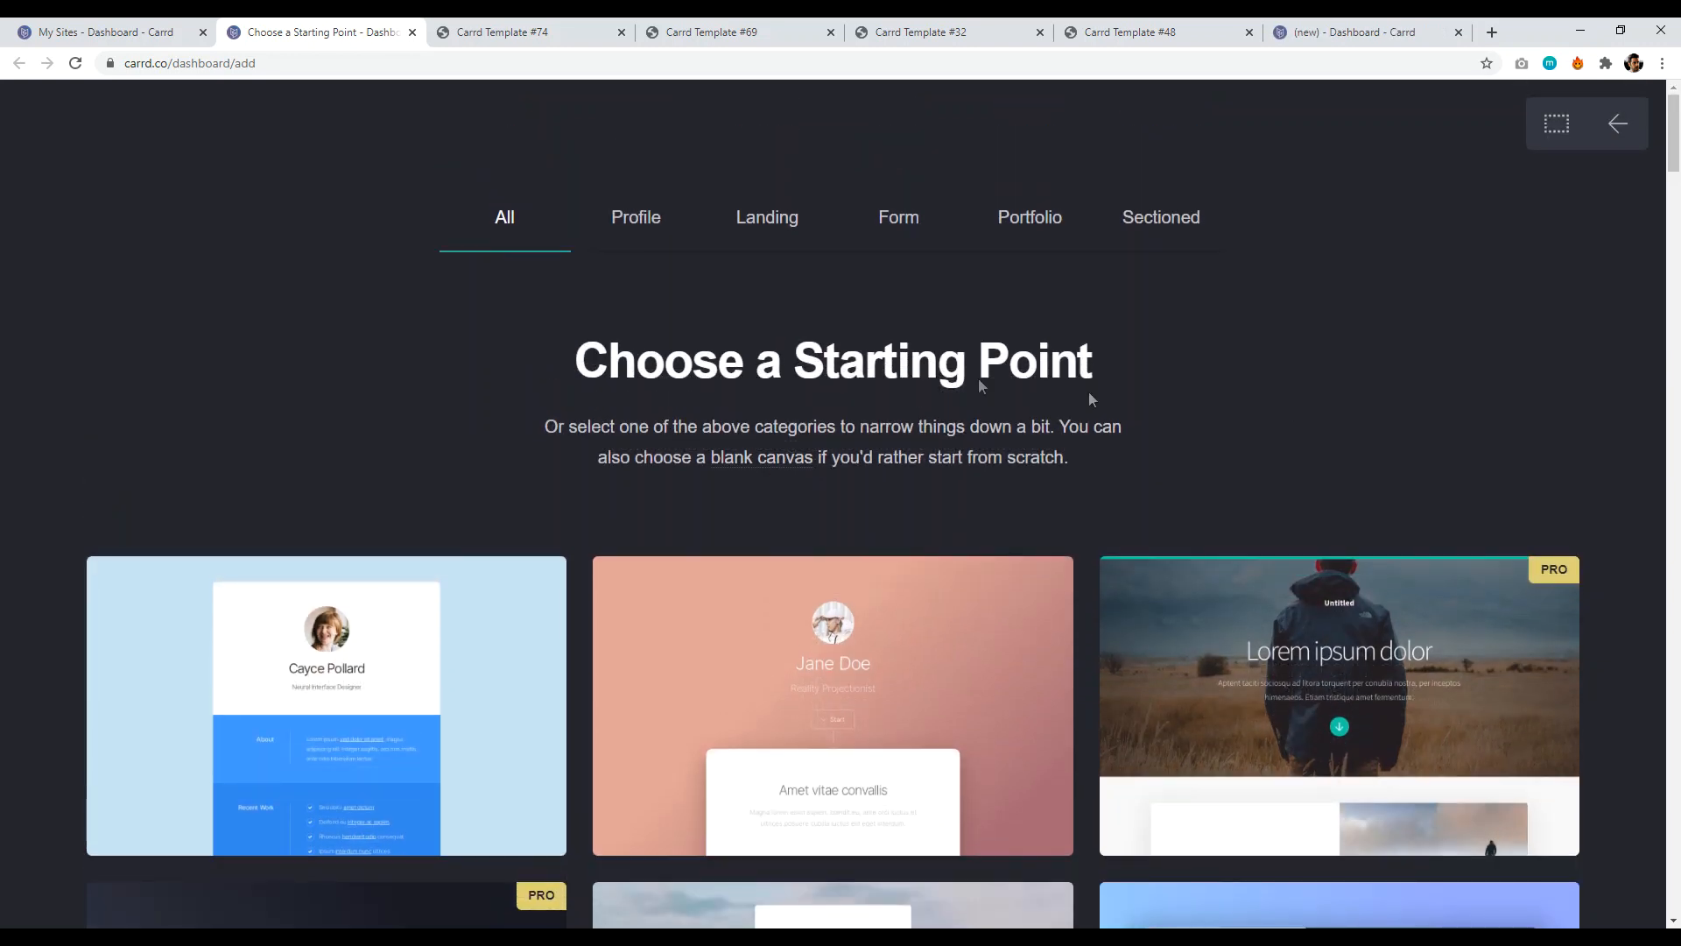
pyautogui.click(761, 464)
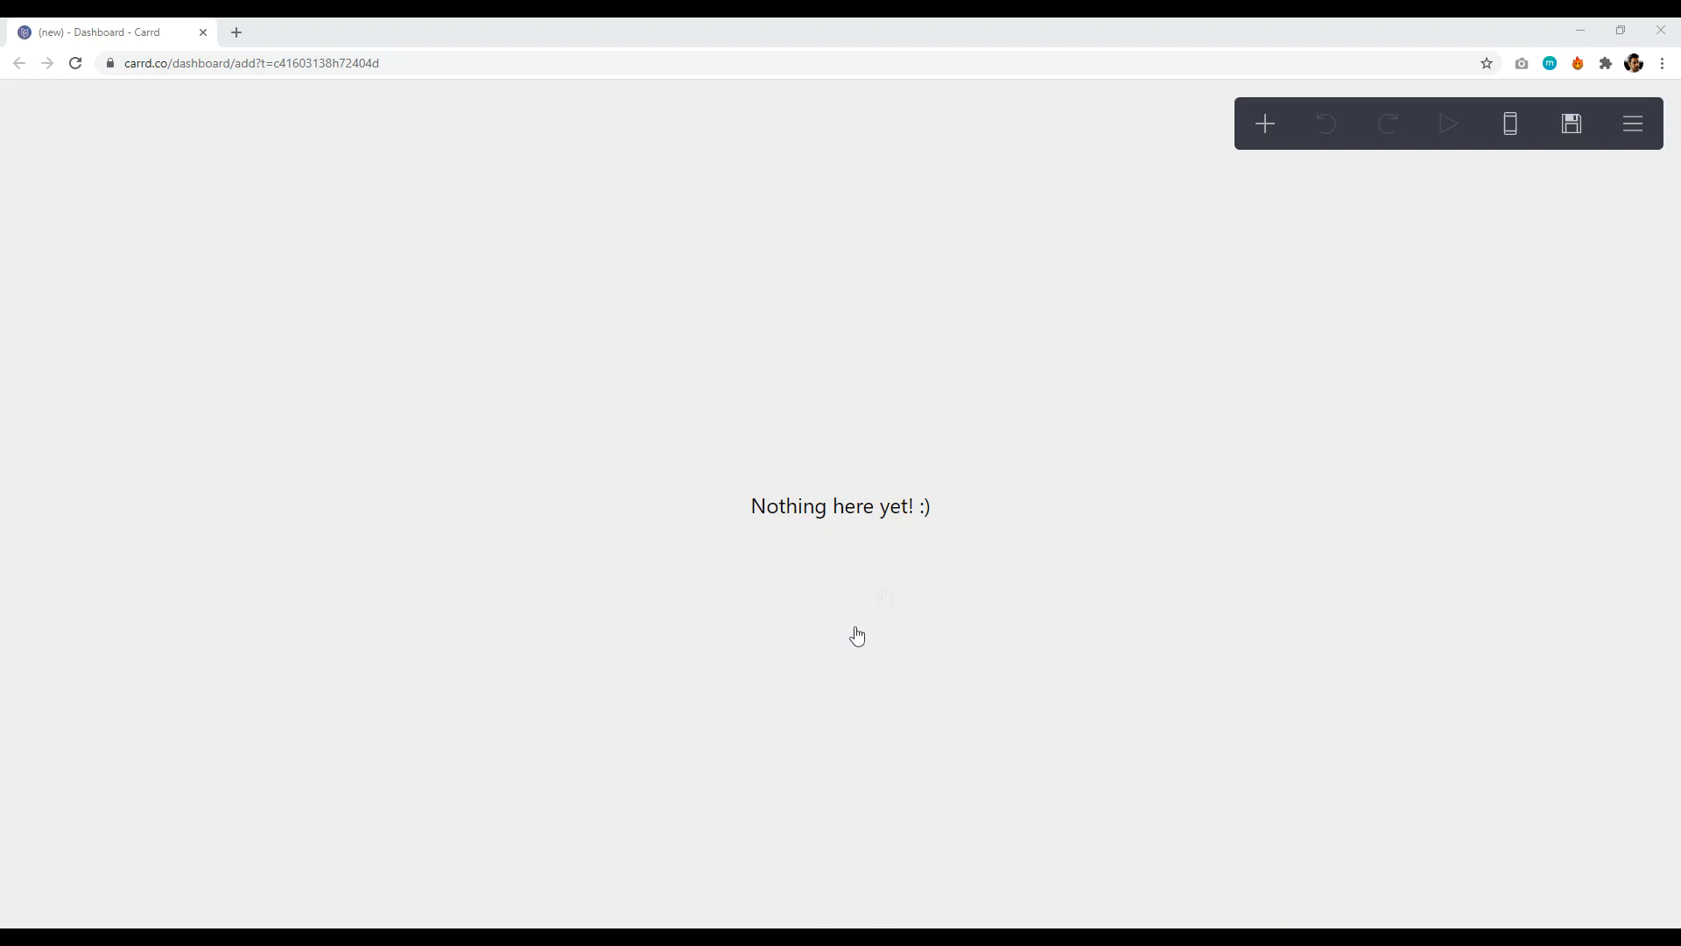
# - Replace the 'Nothing here yet! :)' placeholder with the site owner's name
pyautogui.click(882, 516)
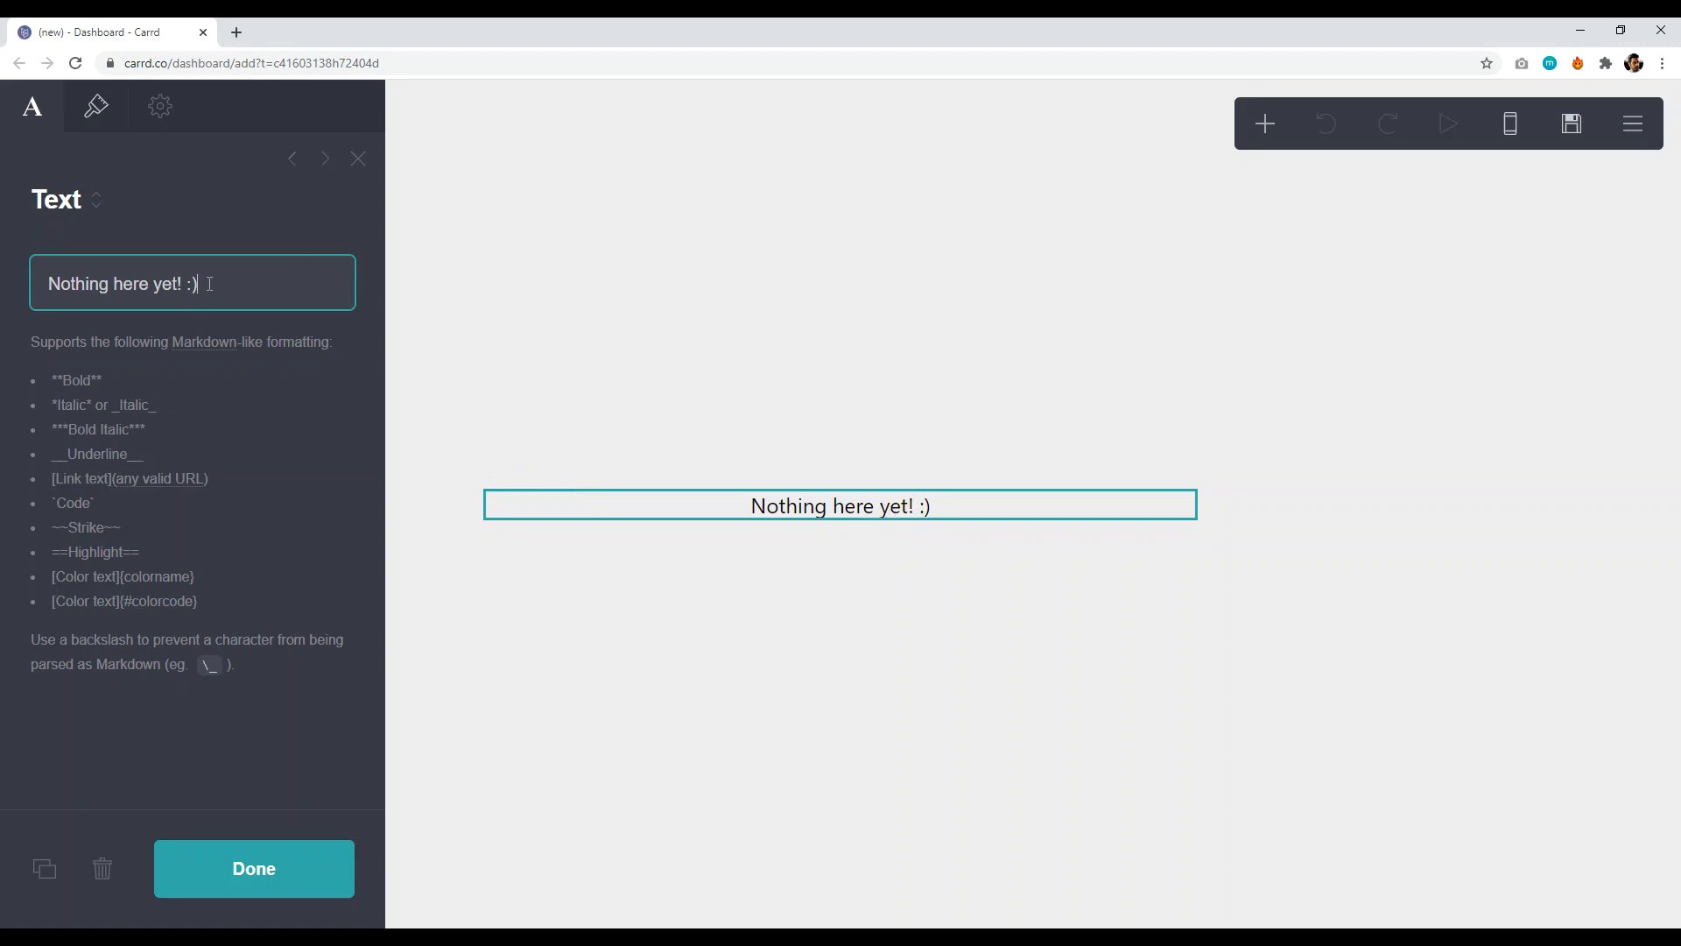
pyautogui.tripleClick(88, 284)
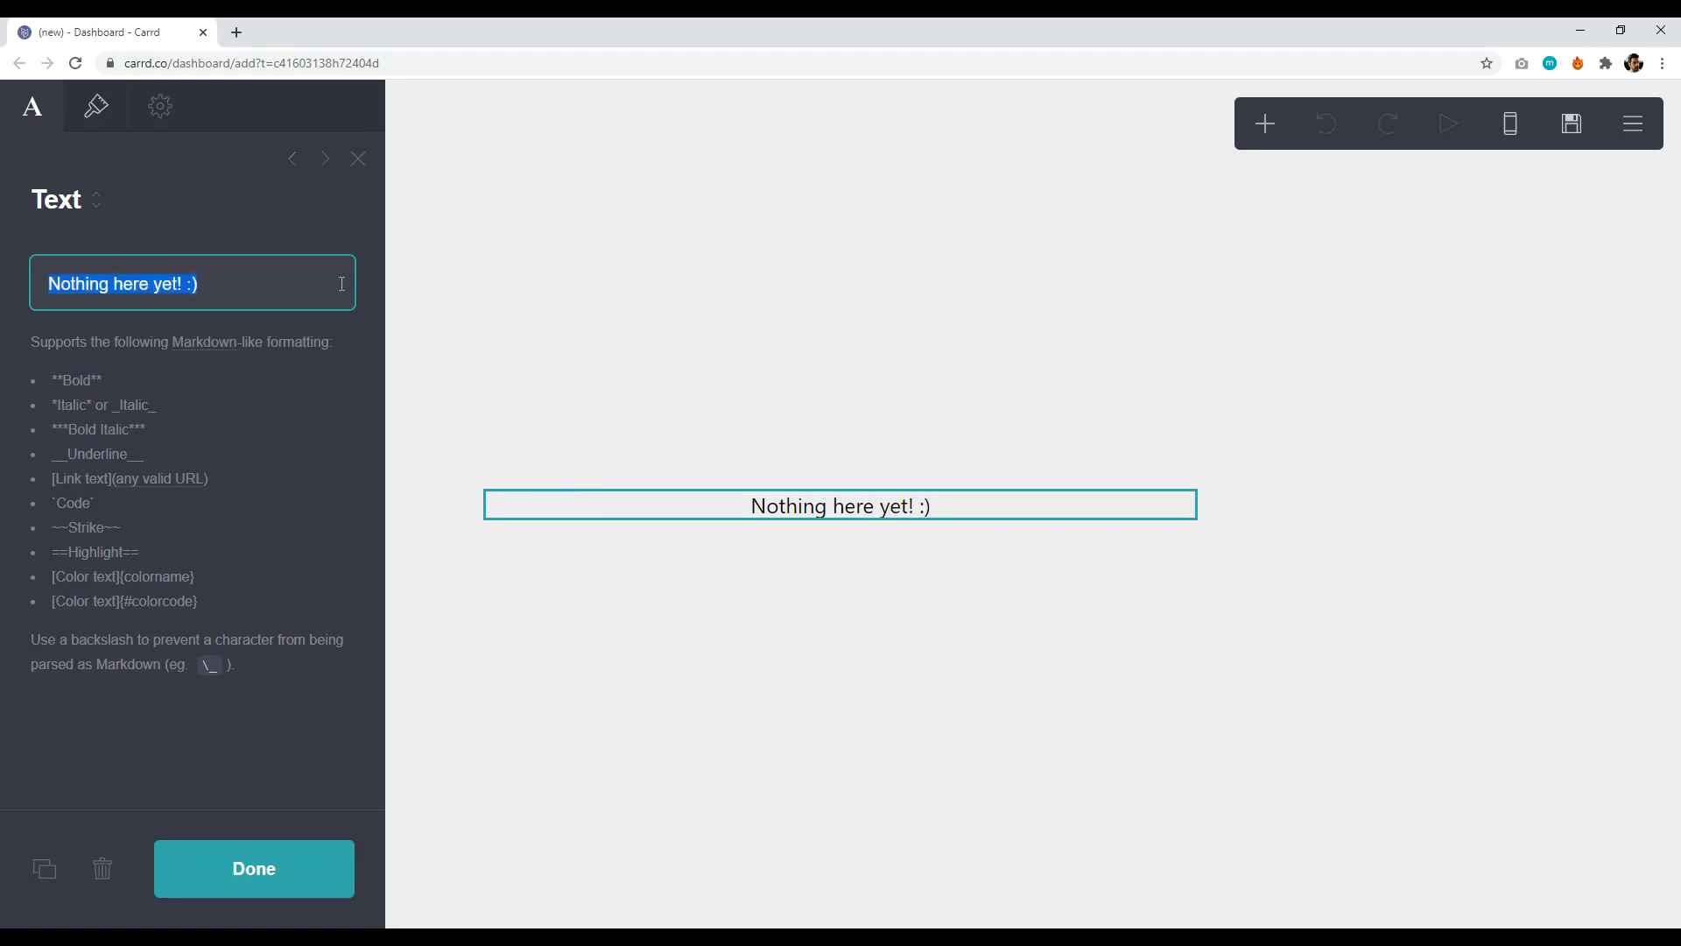
pyautogui.press('BackSpace')
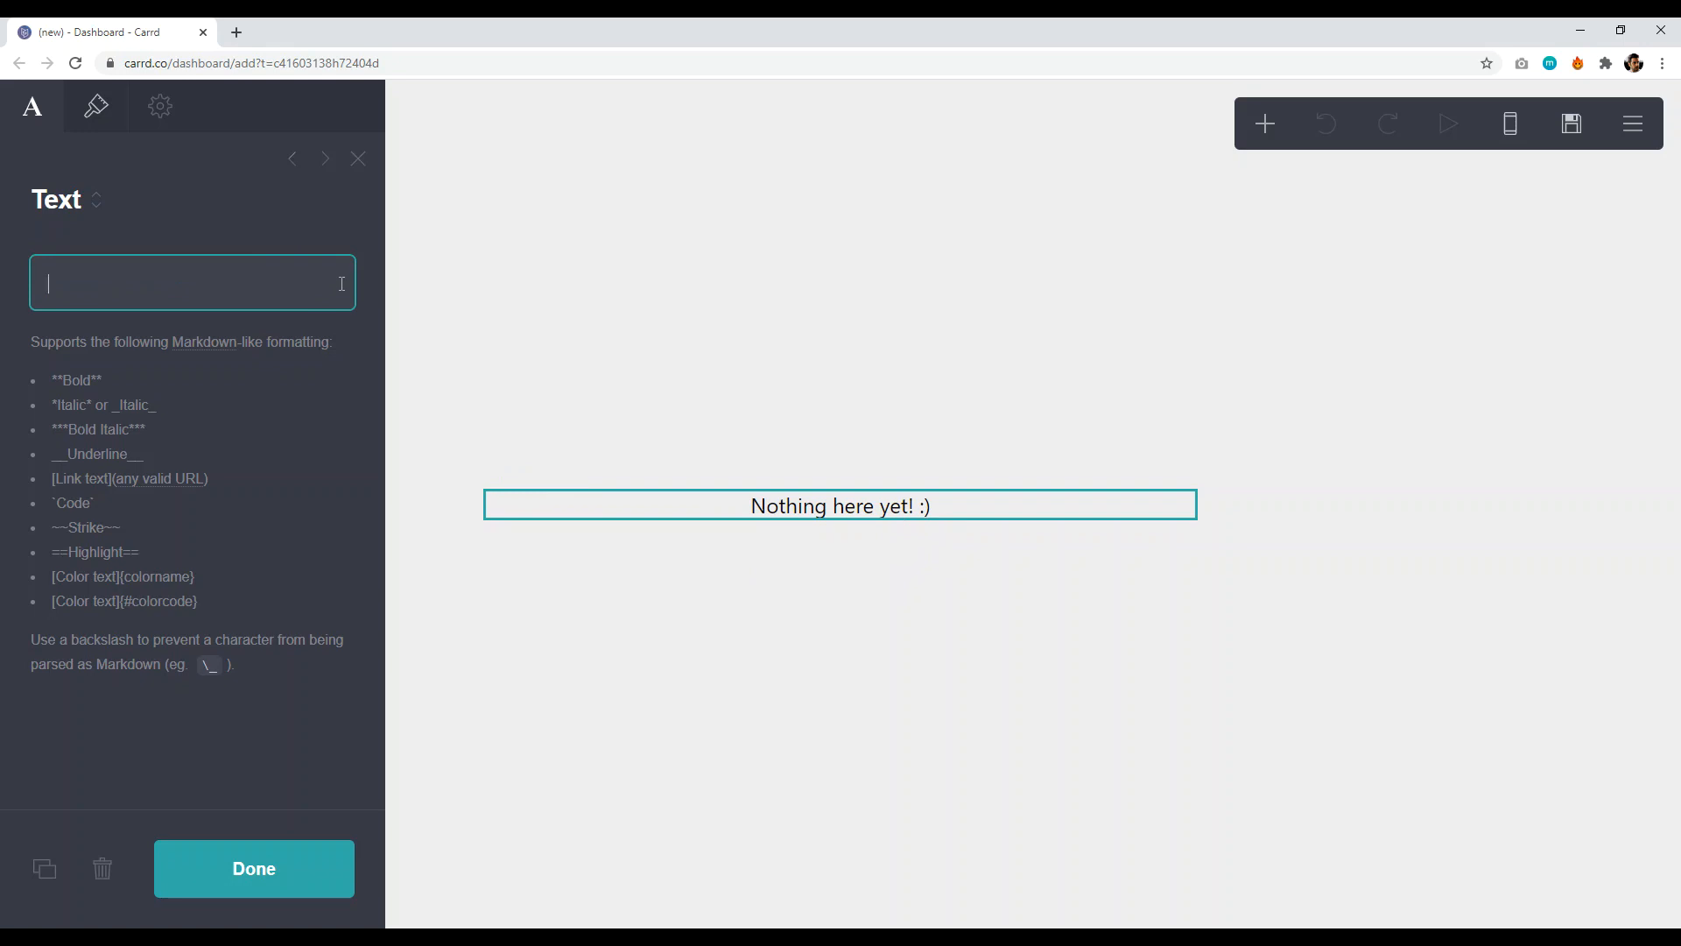
pyautogui.write('DAVID UTKE')
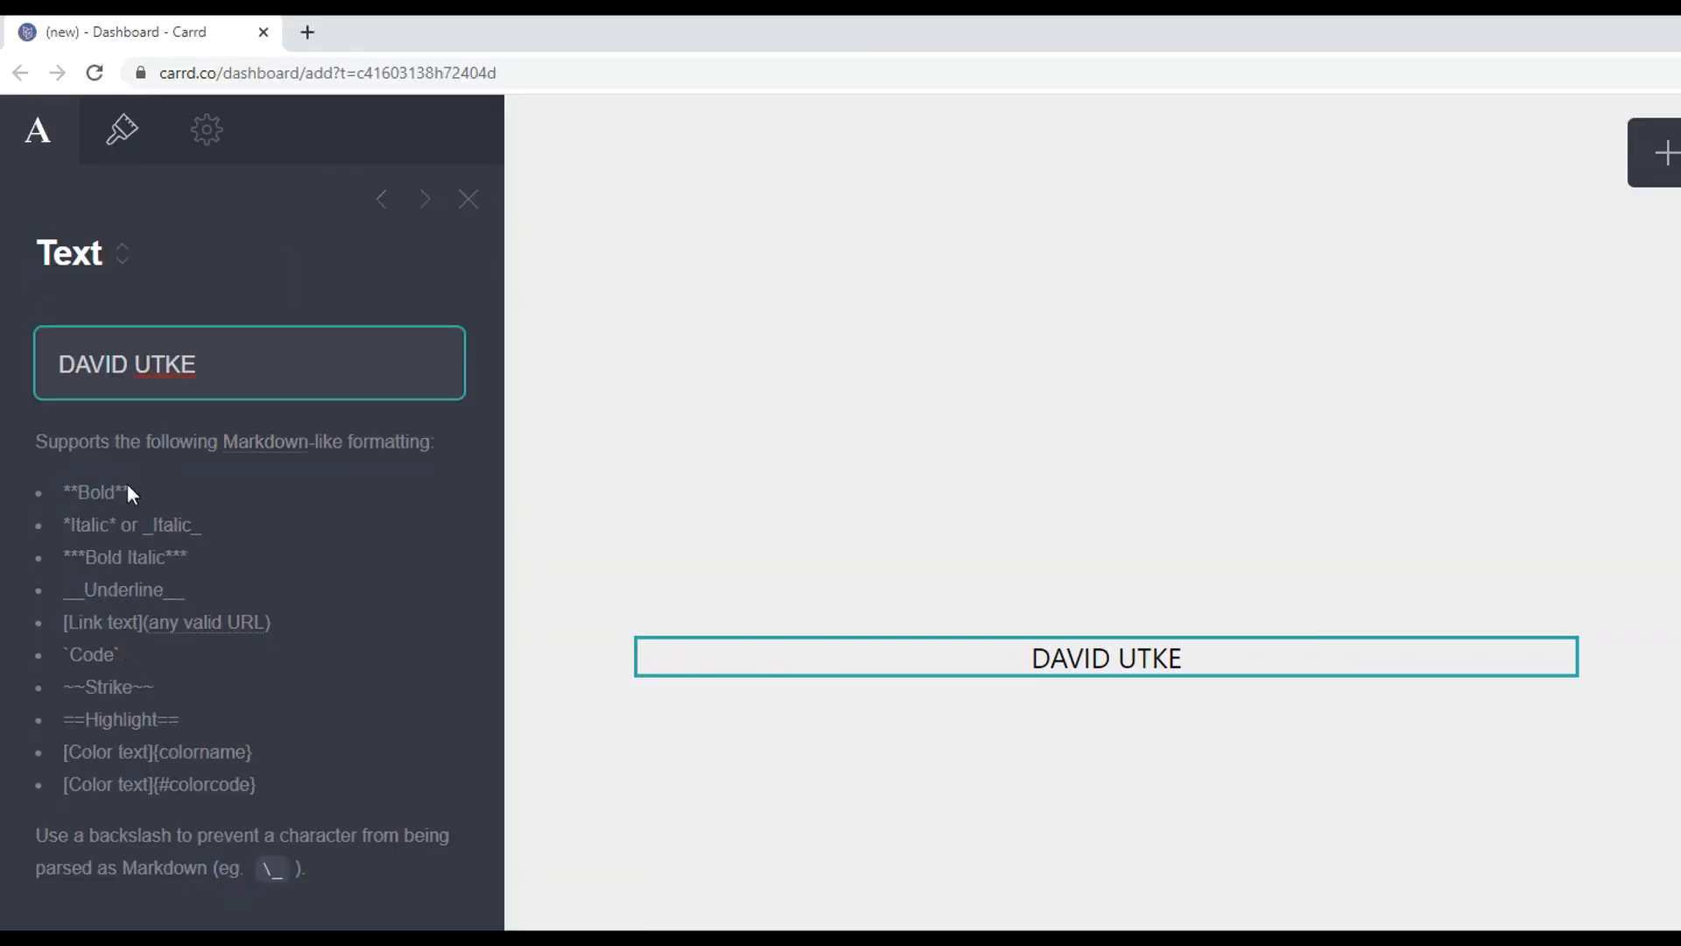
# - Wrap the name in ** to make it bold and bring up the text's appearance settings
pyautogui.write('**')
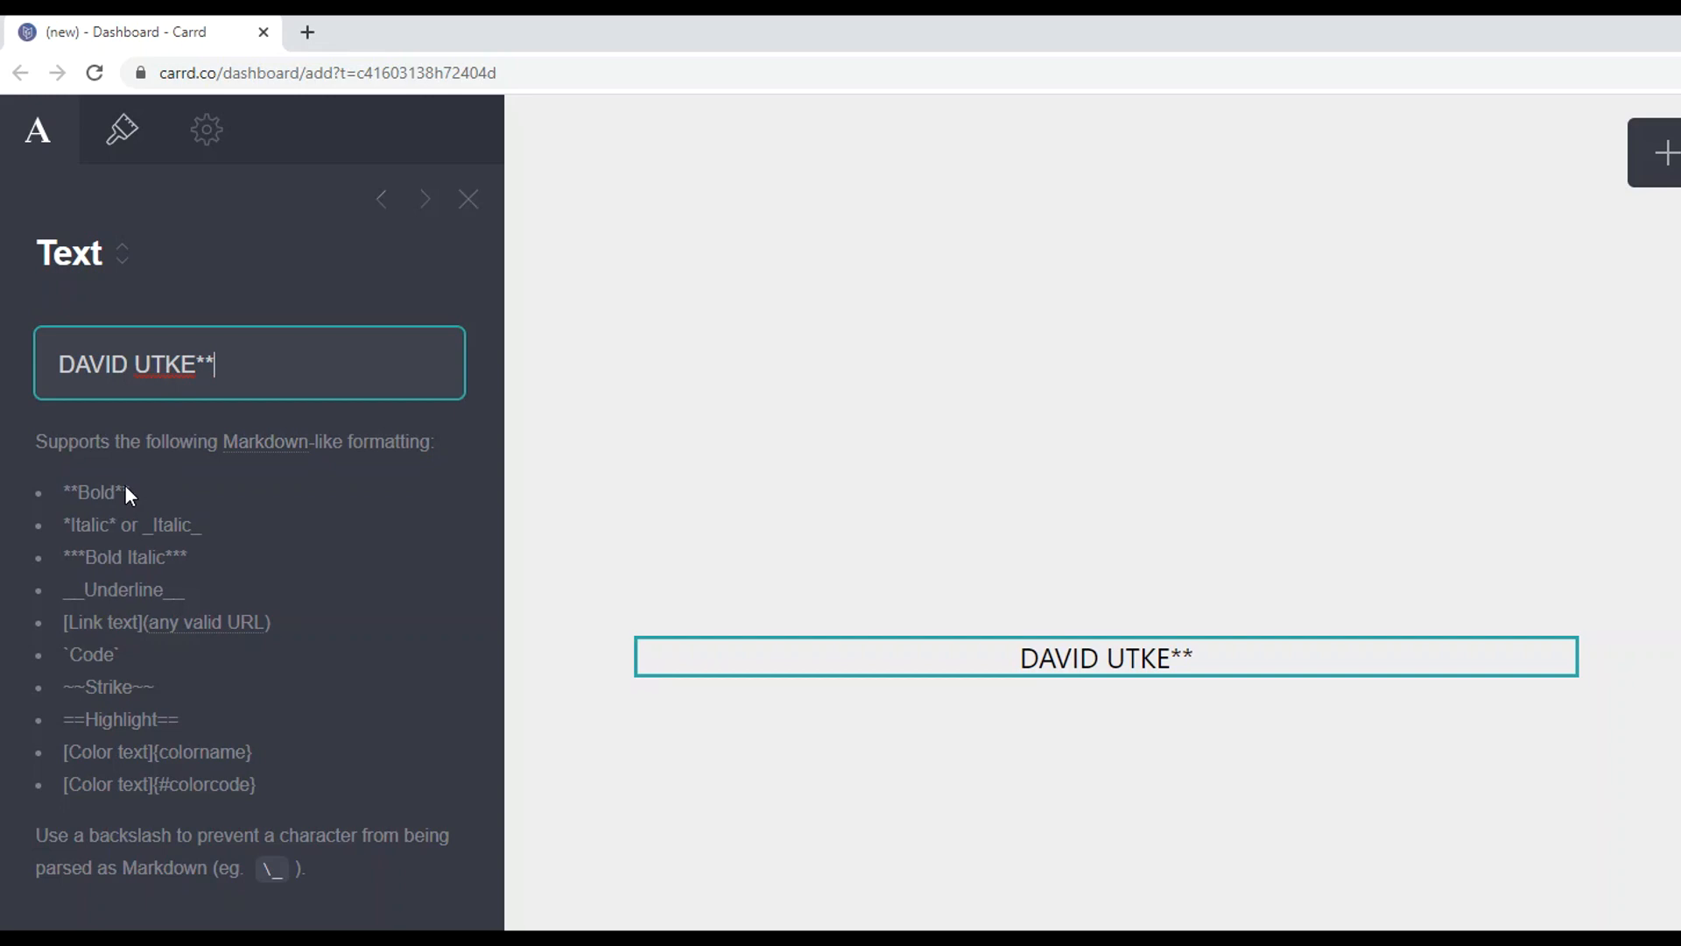
pyautogui.press('Home')
pyautogui.write('**')
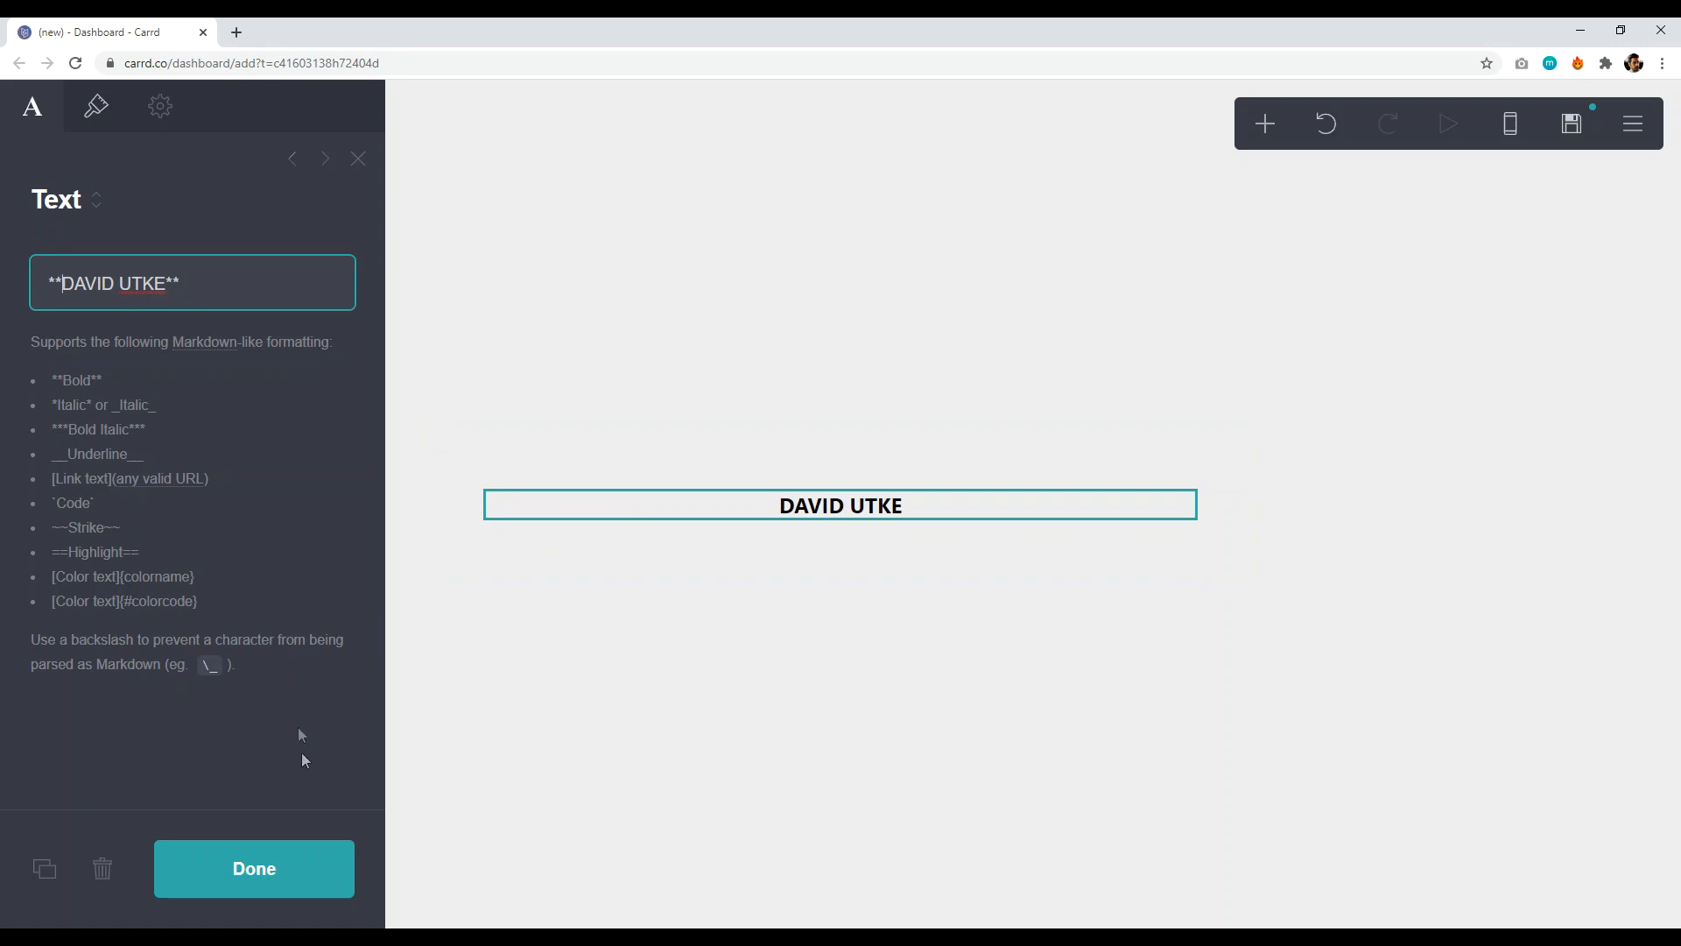
pyautogui.click(281, 868)
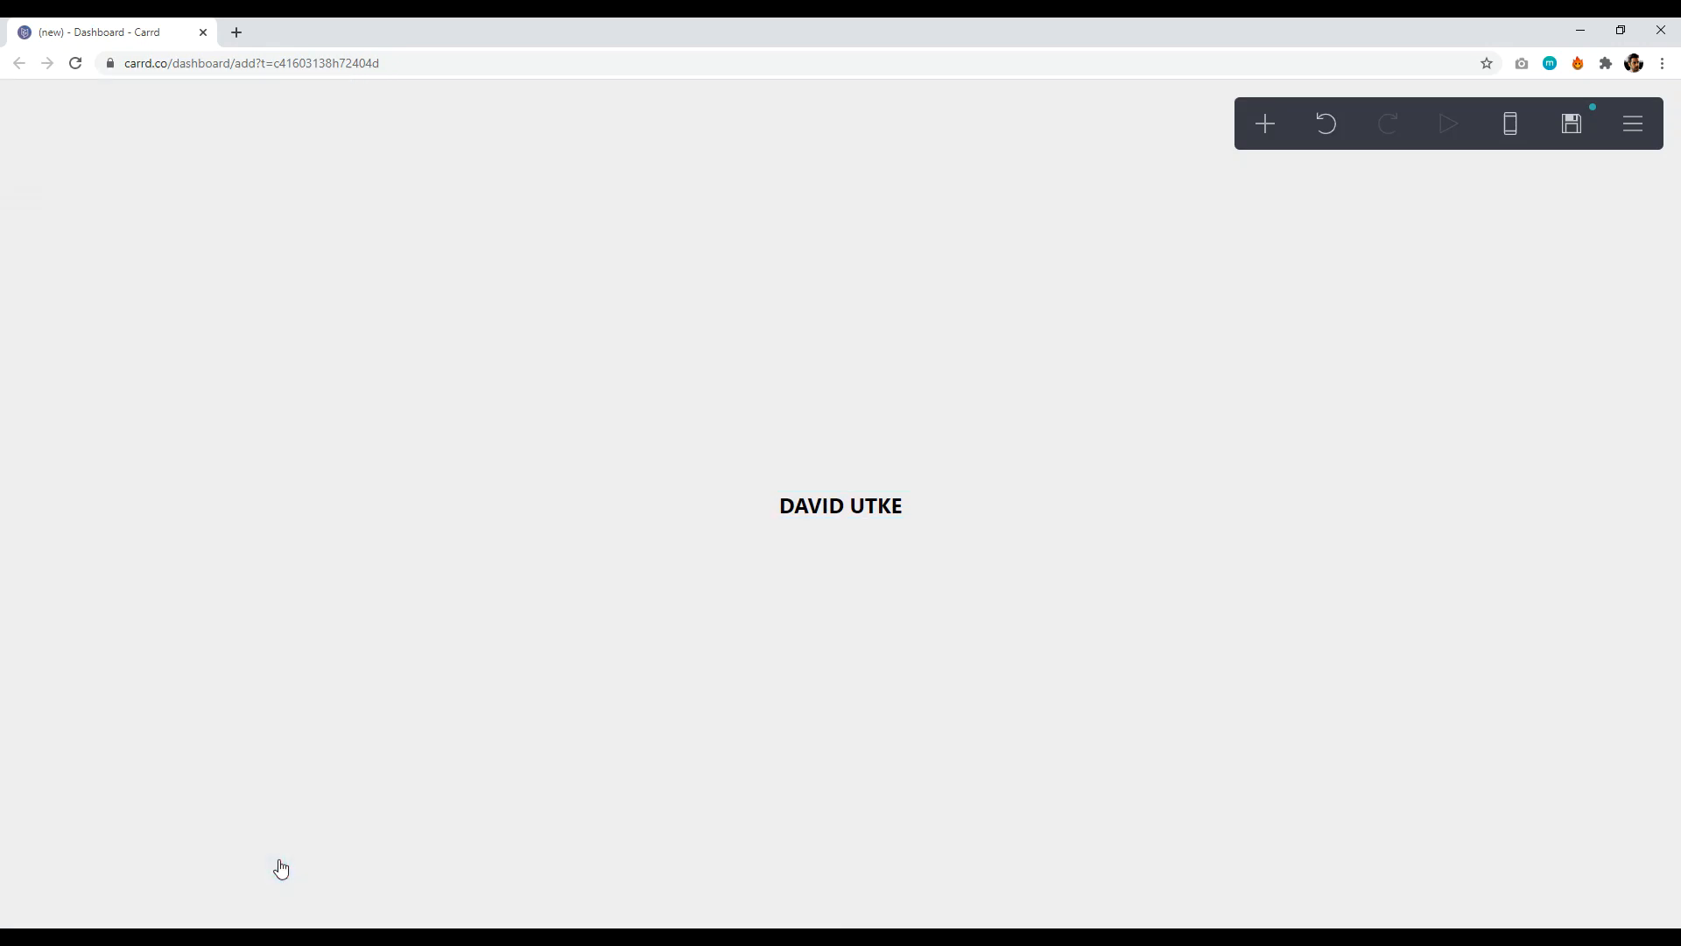
pyautogui.click(834, 515)
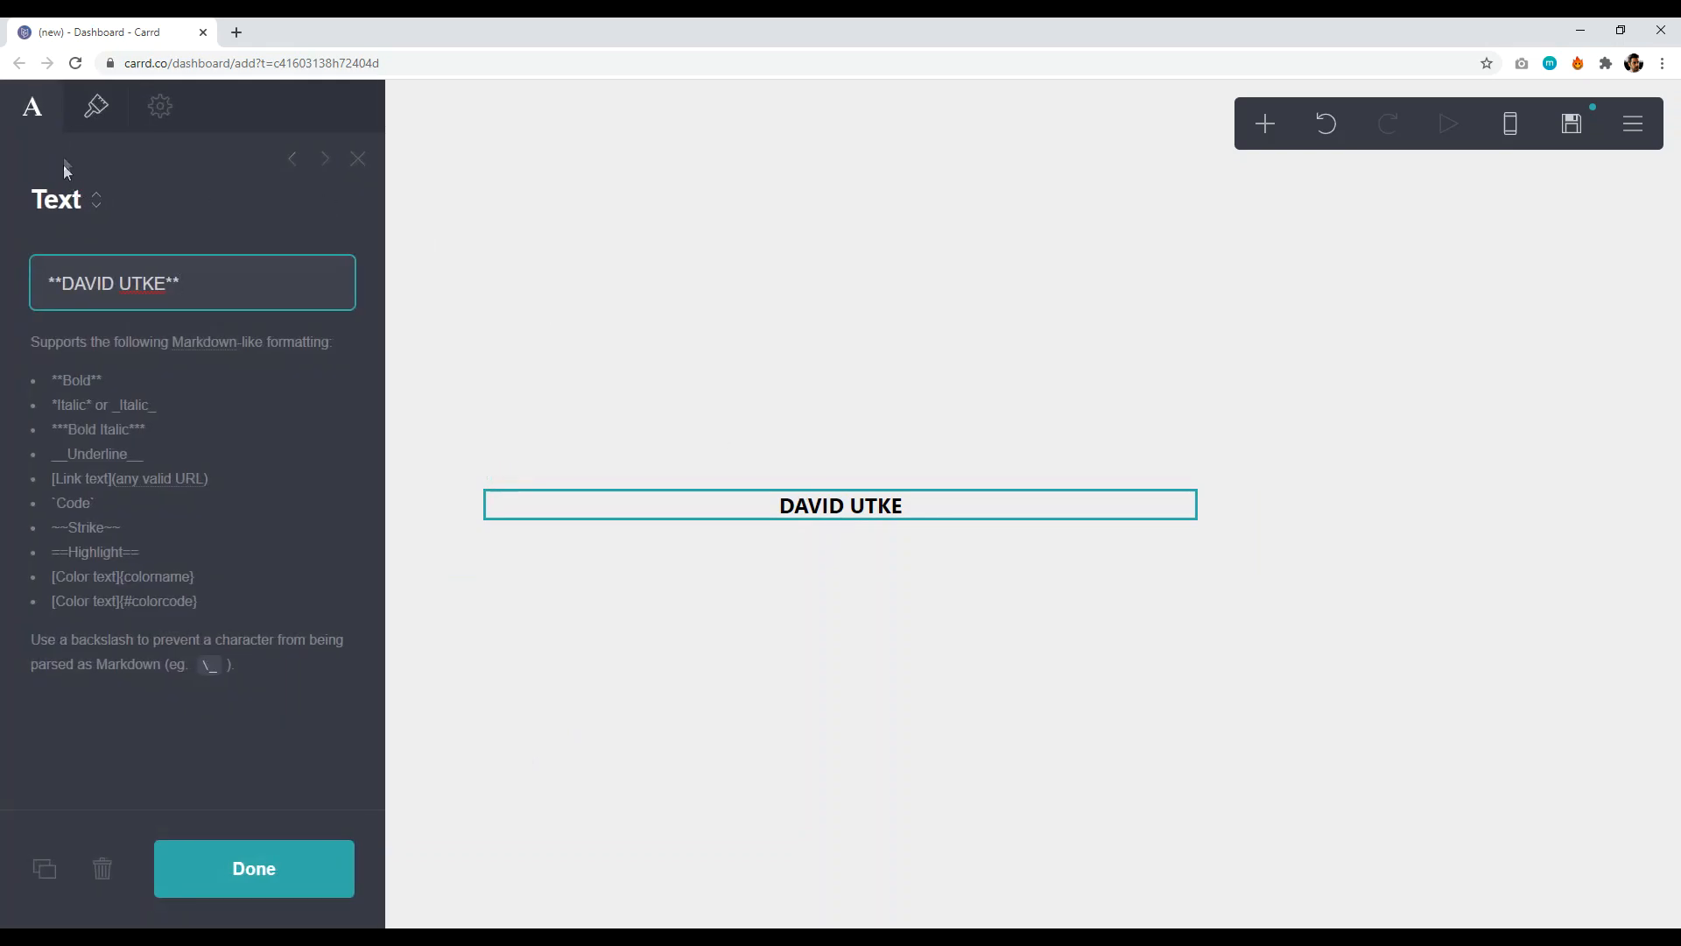
pyautogui.click(95, 112)
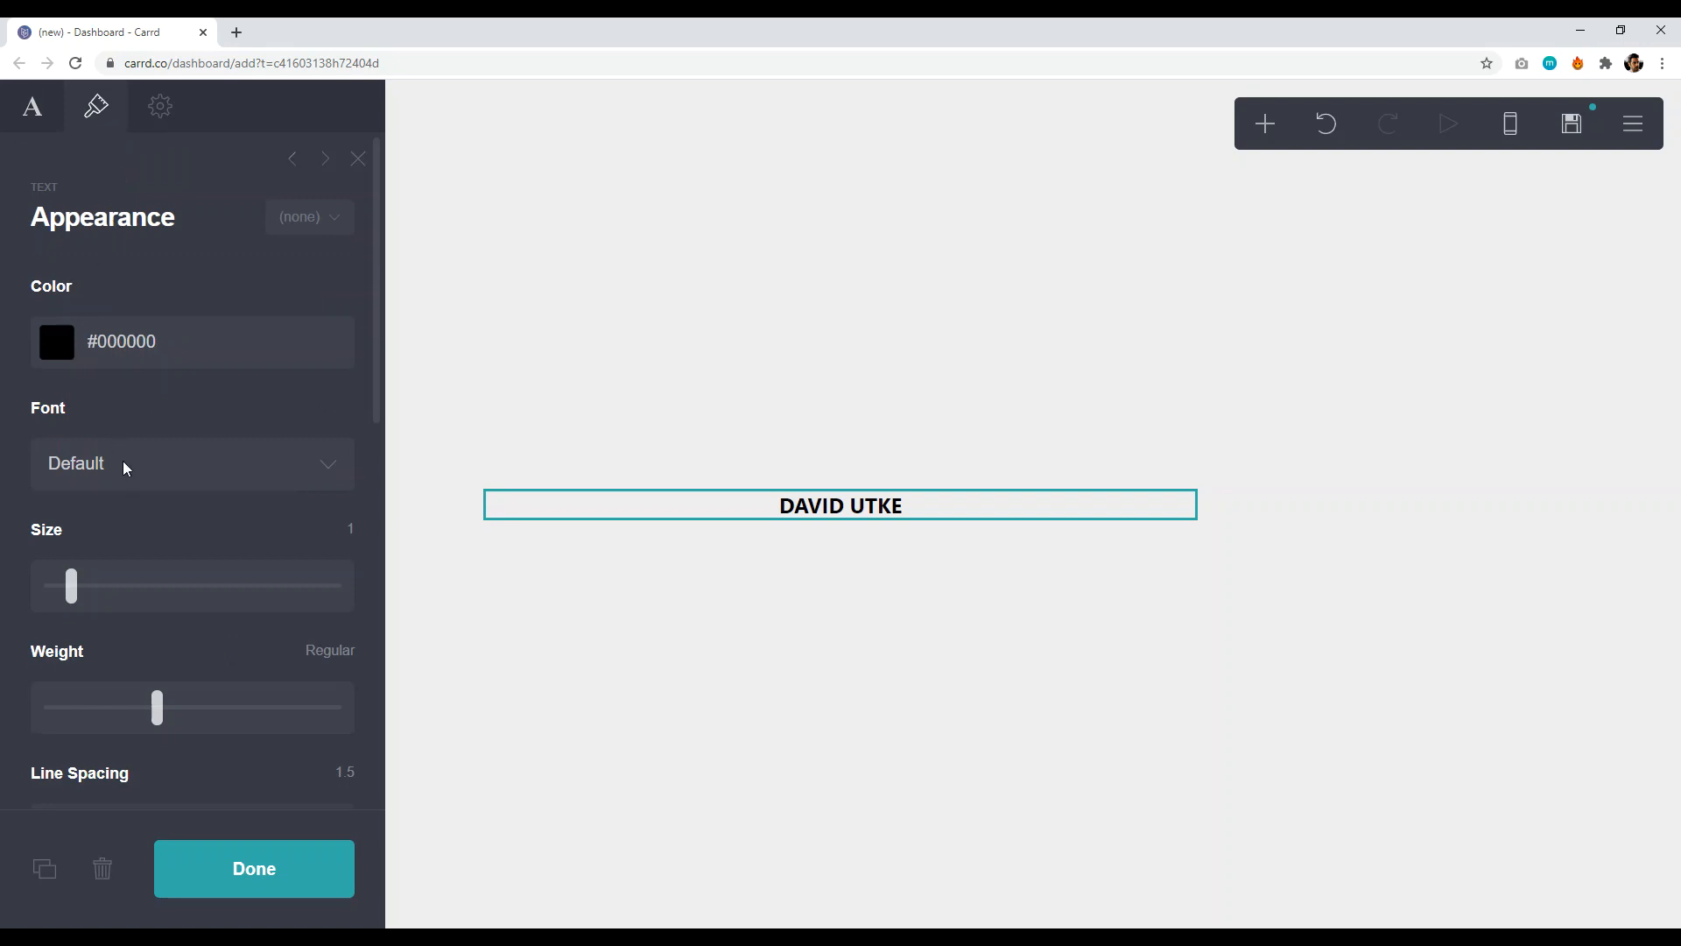
# - Enlarge the name heading text by raising its Size slider
pyautogui.scroll(-5, 135, 660)
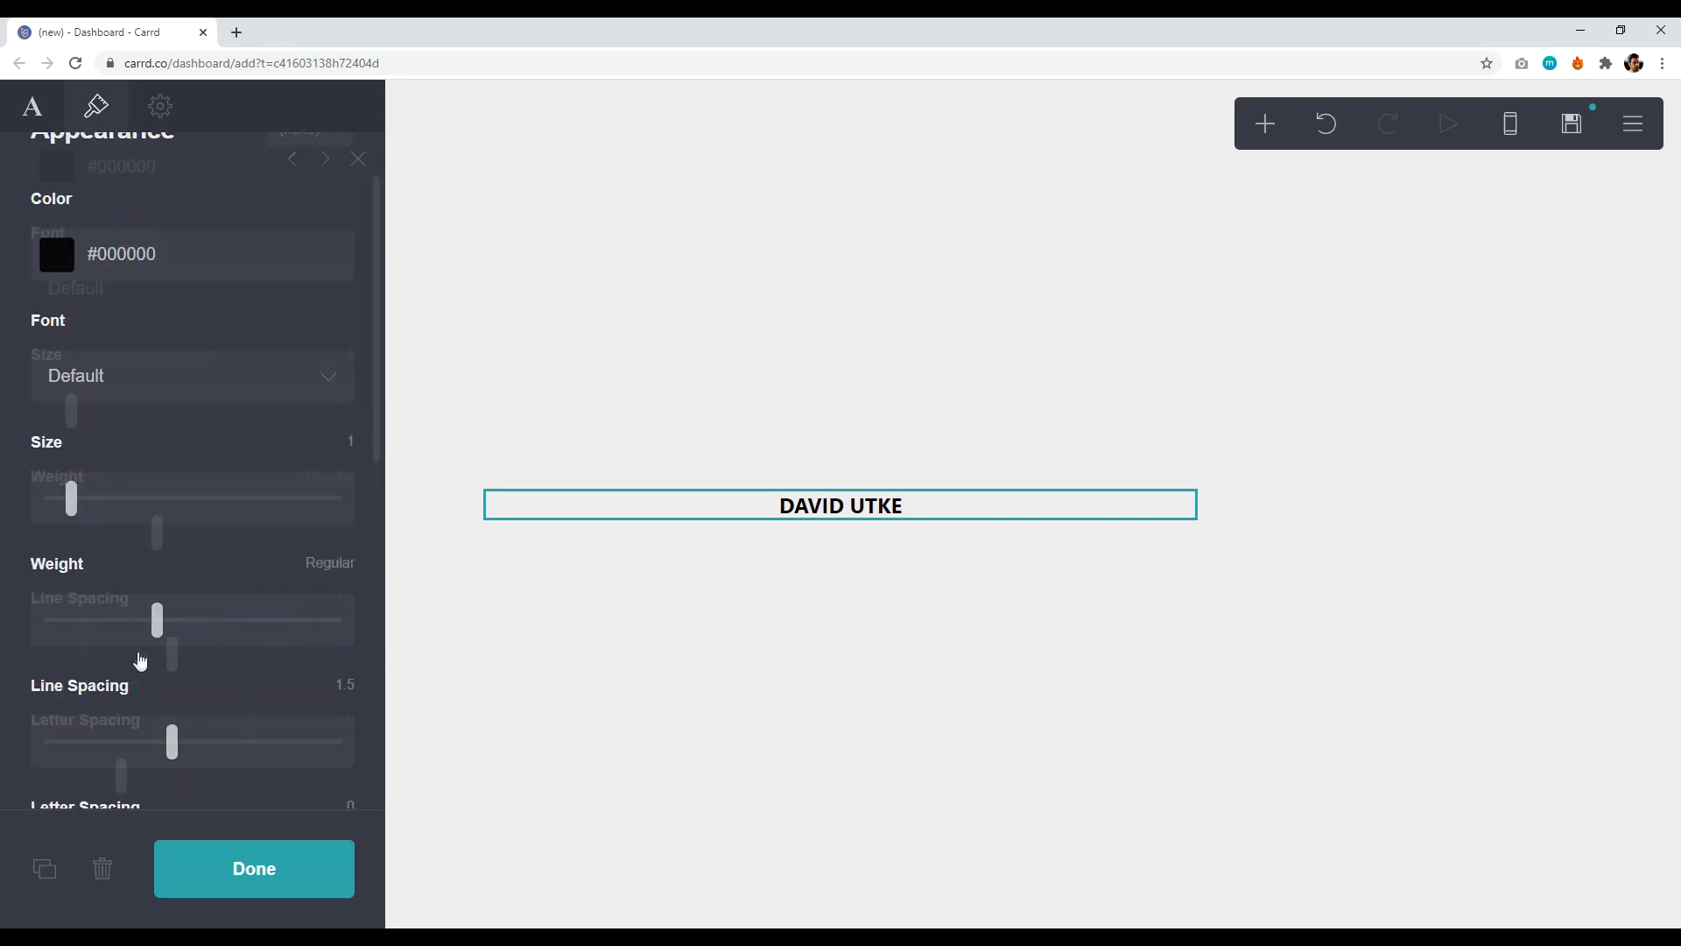
pyautogui.scroll(-3, 128, 517)
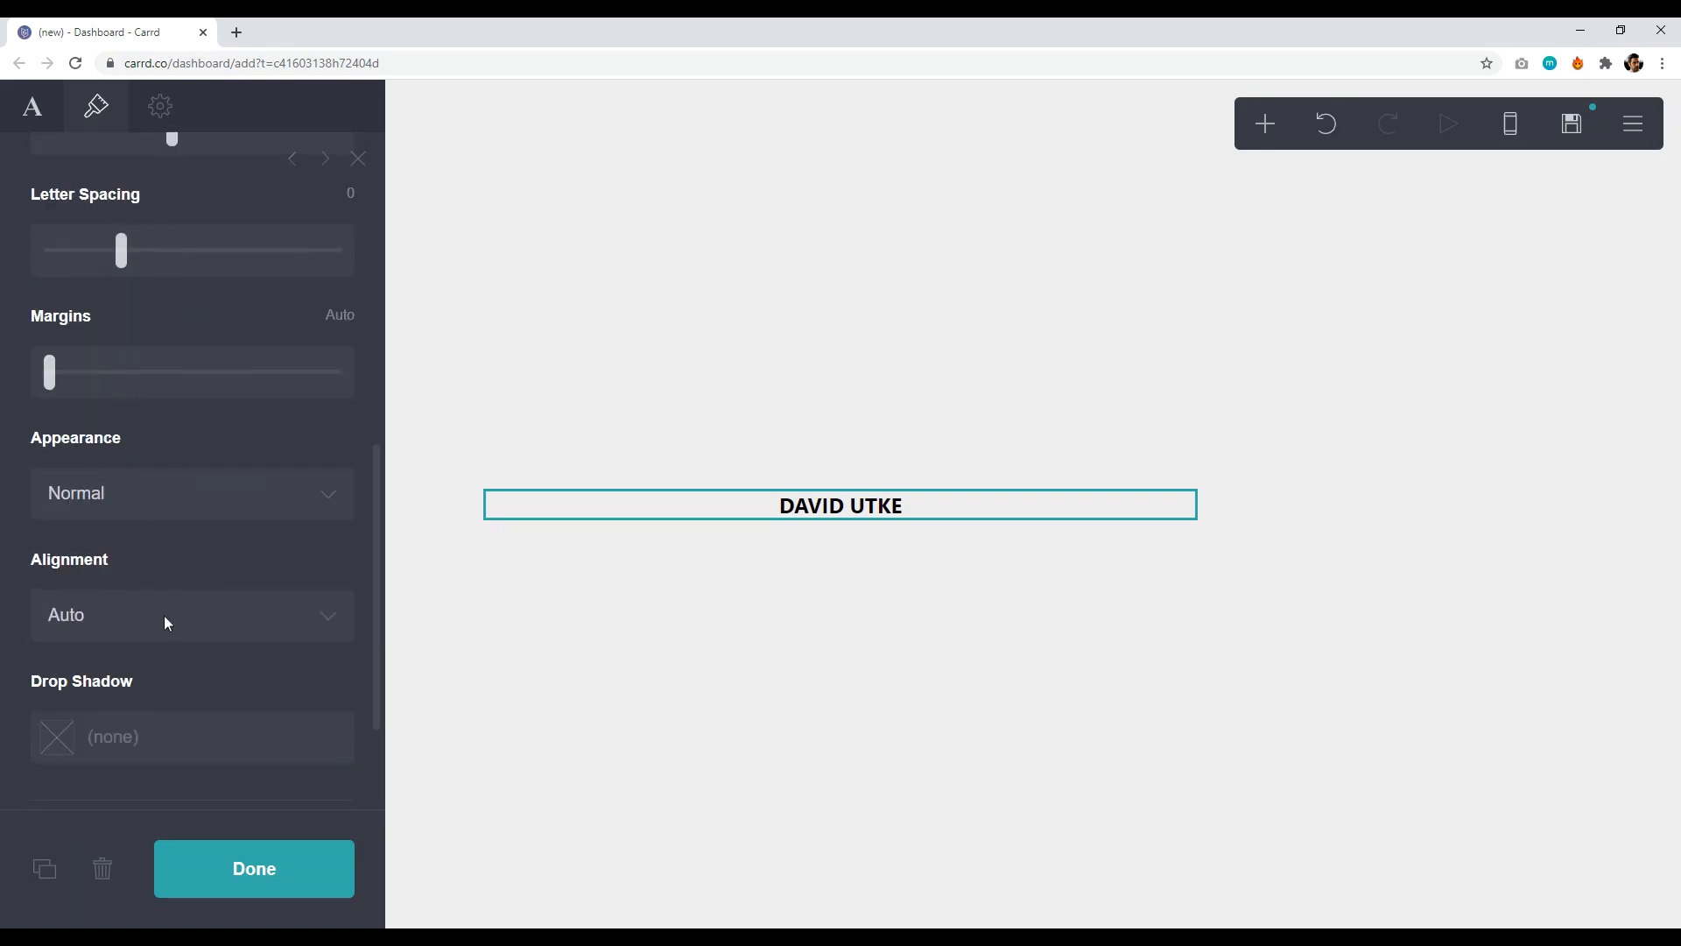
pyautogui.scroll(8, 165, 616)
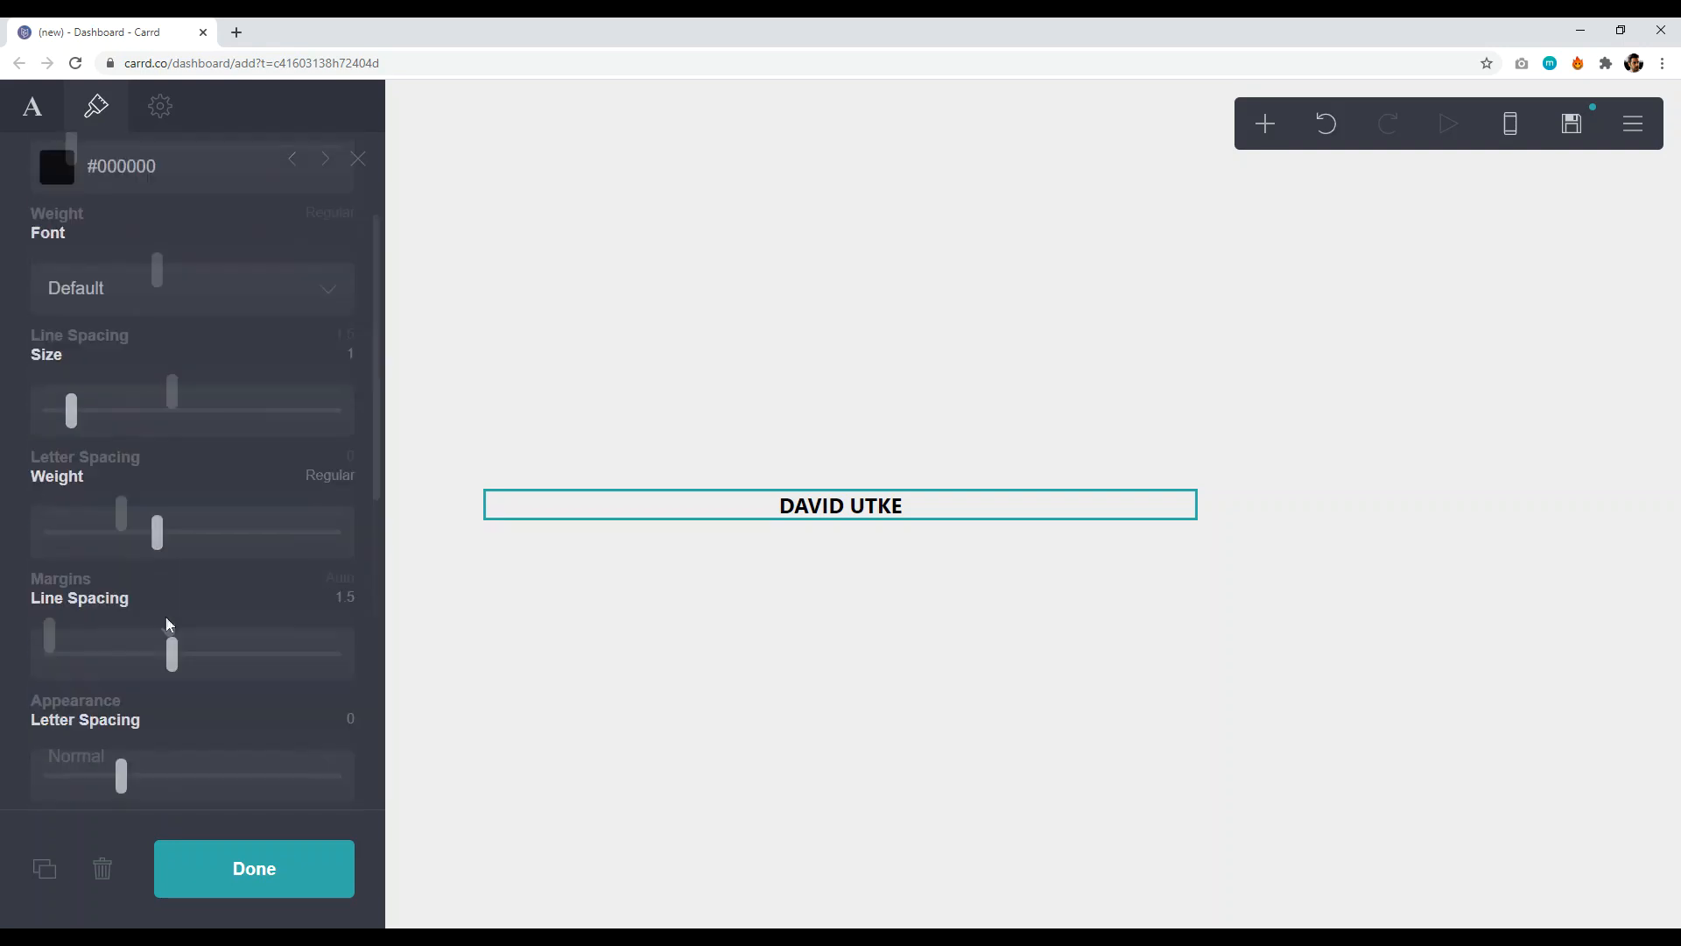
pyautogui.moveTo(71, 585); pyautogui.dragTo(258, 585)
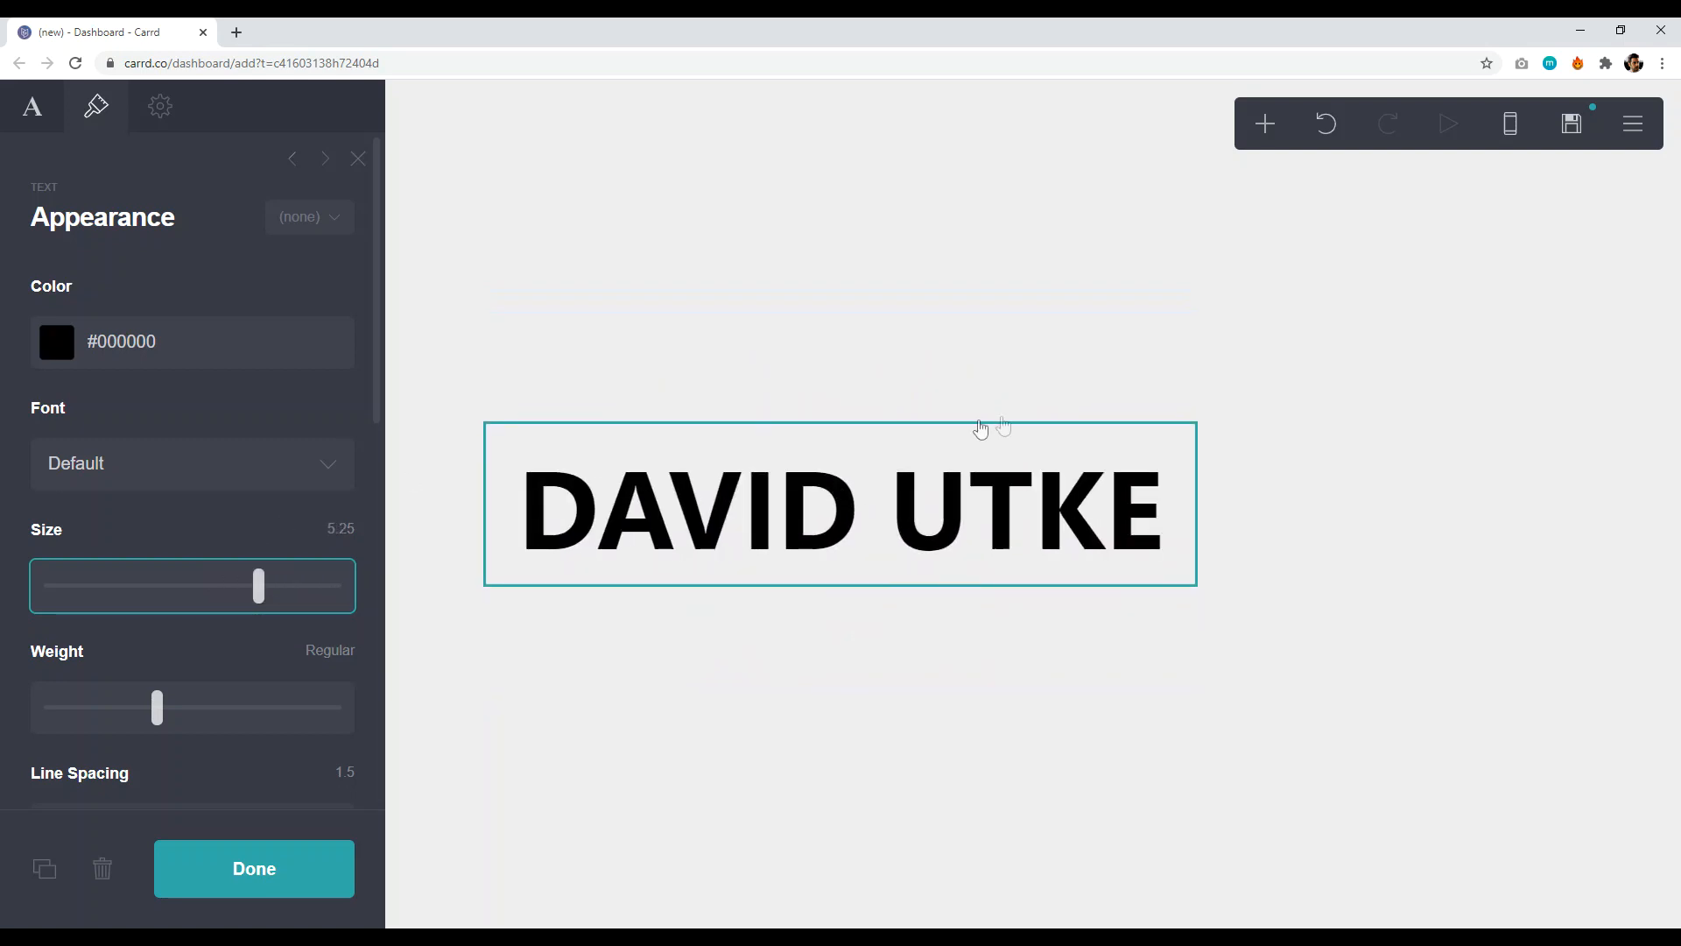
# - Give the heading a grey #8F8C8C drop shadow at 45° and close its settings
pyautogui.scroll(-3, 239, 555)
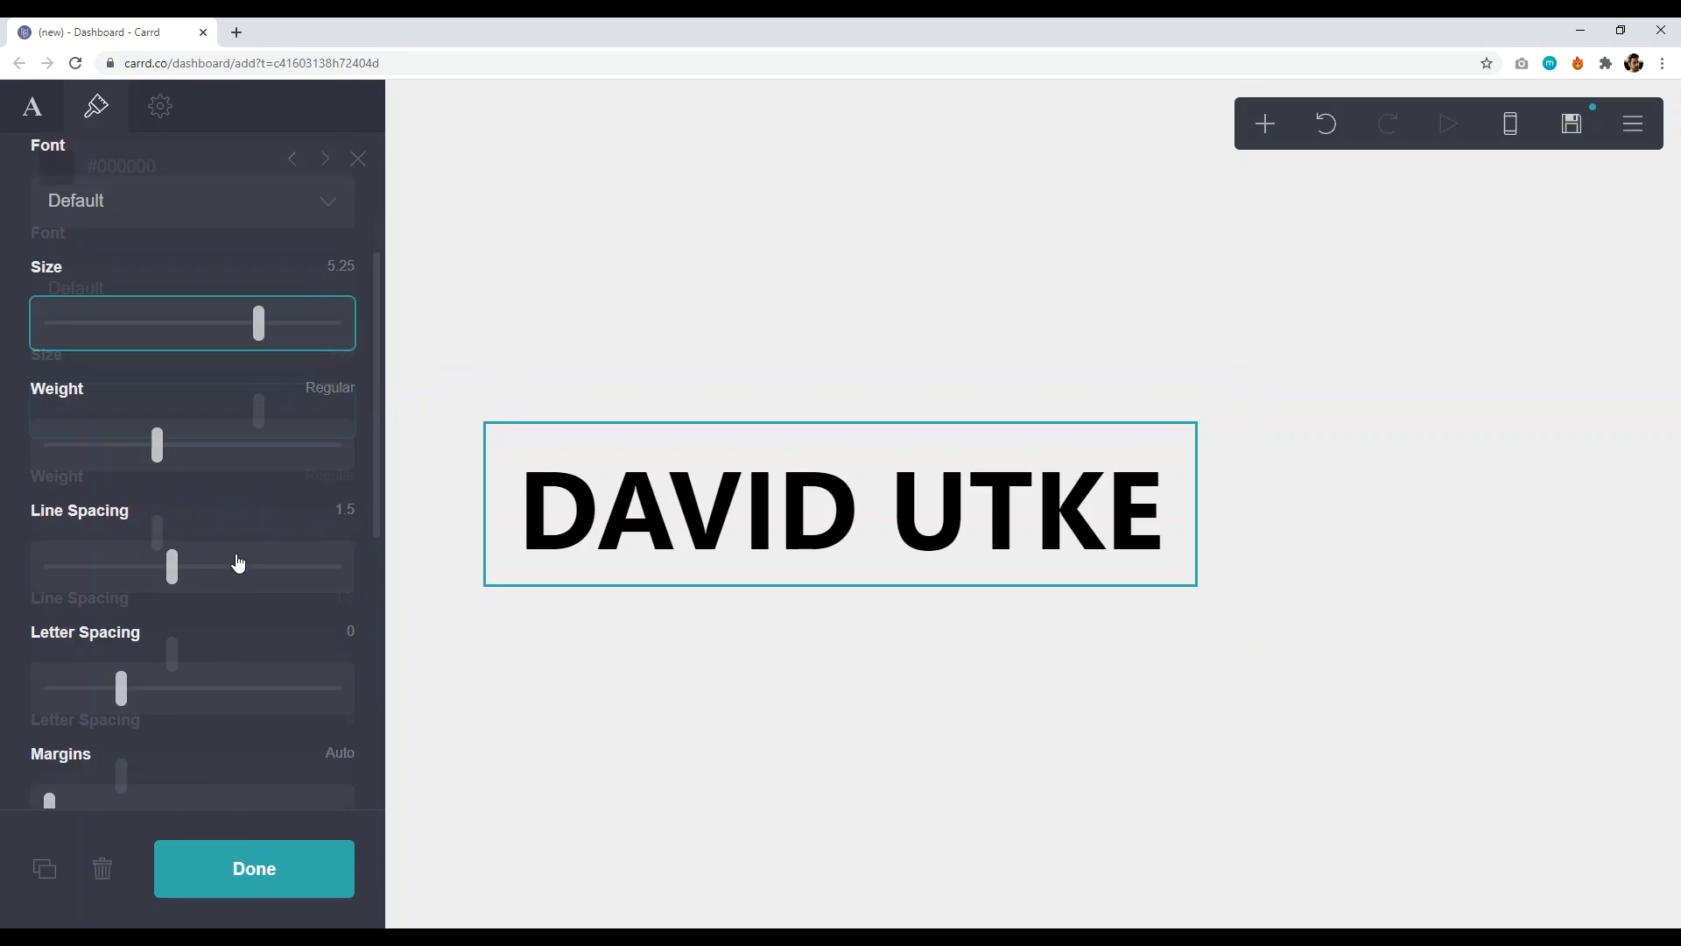
pyautogui.scroll(-4, 199, 598)
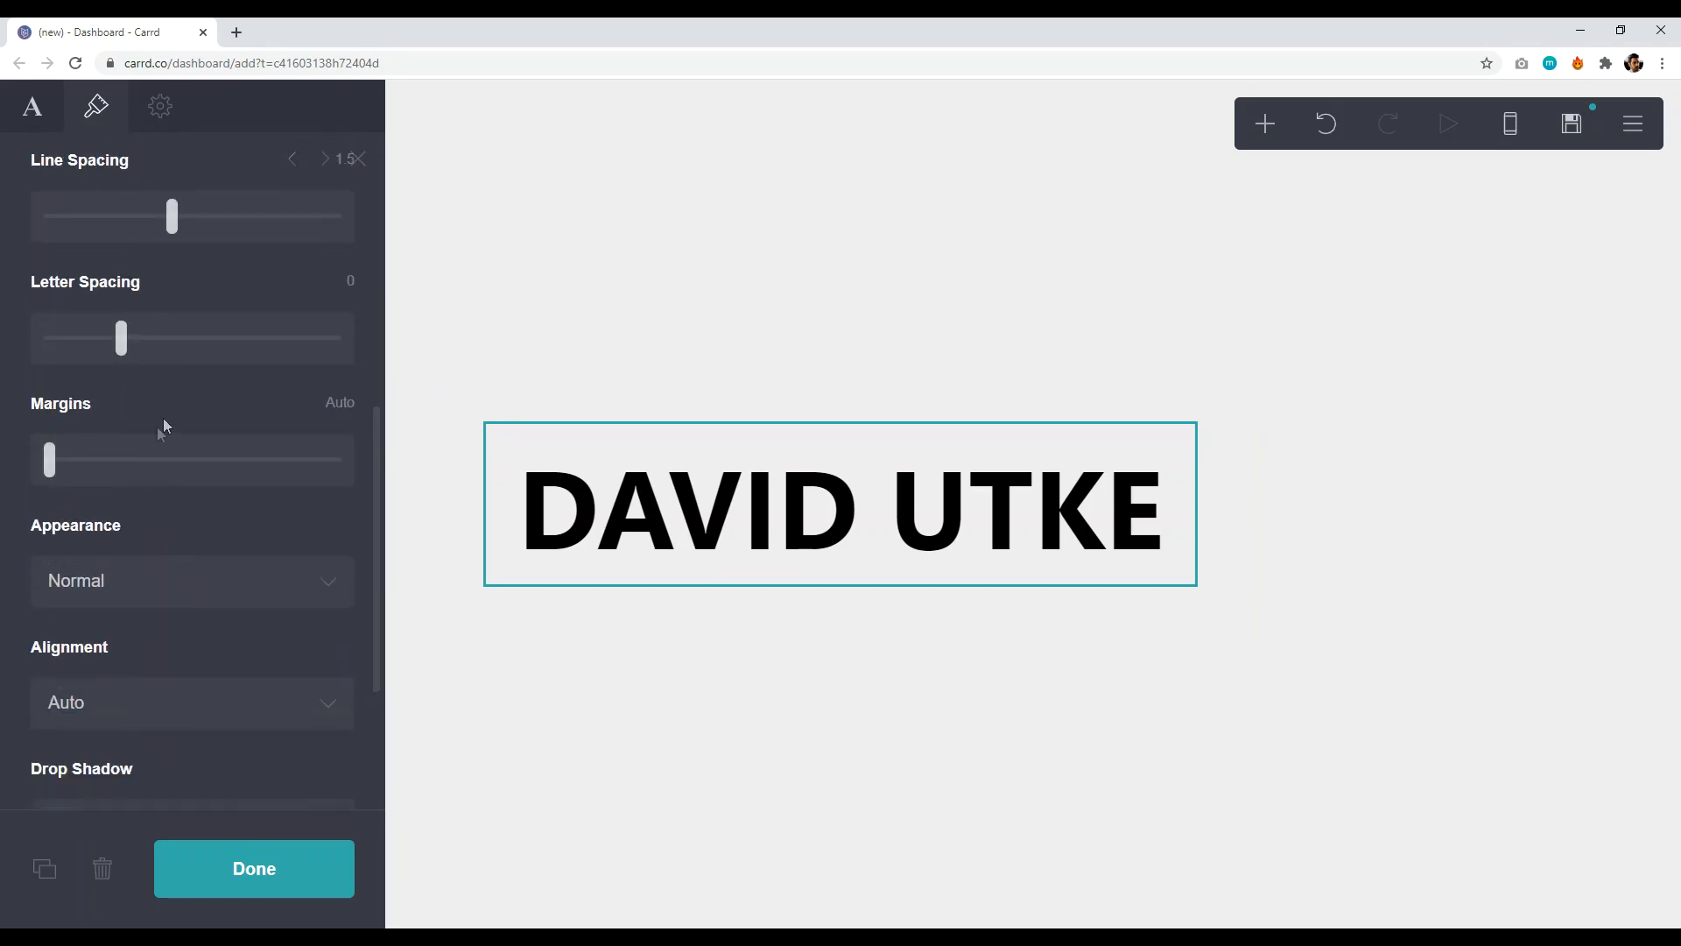
pyautogui.scroll(-1, 158, 526)
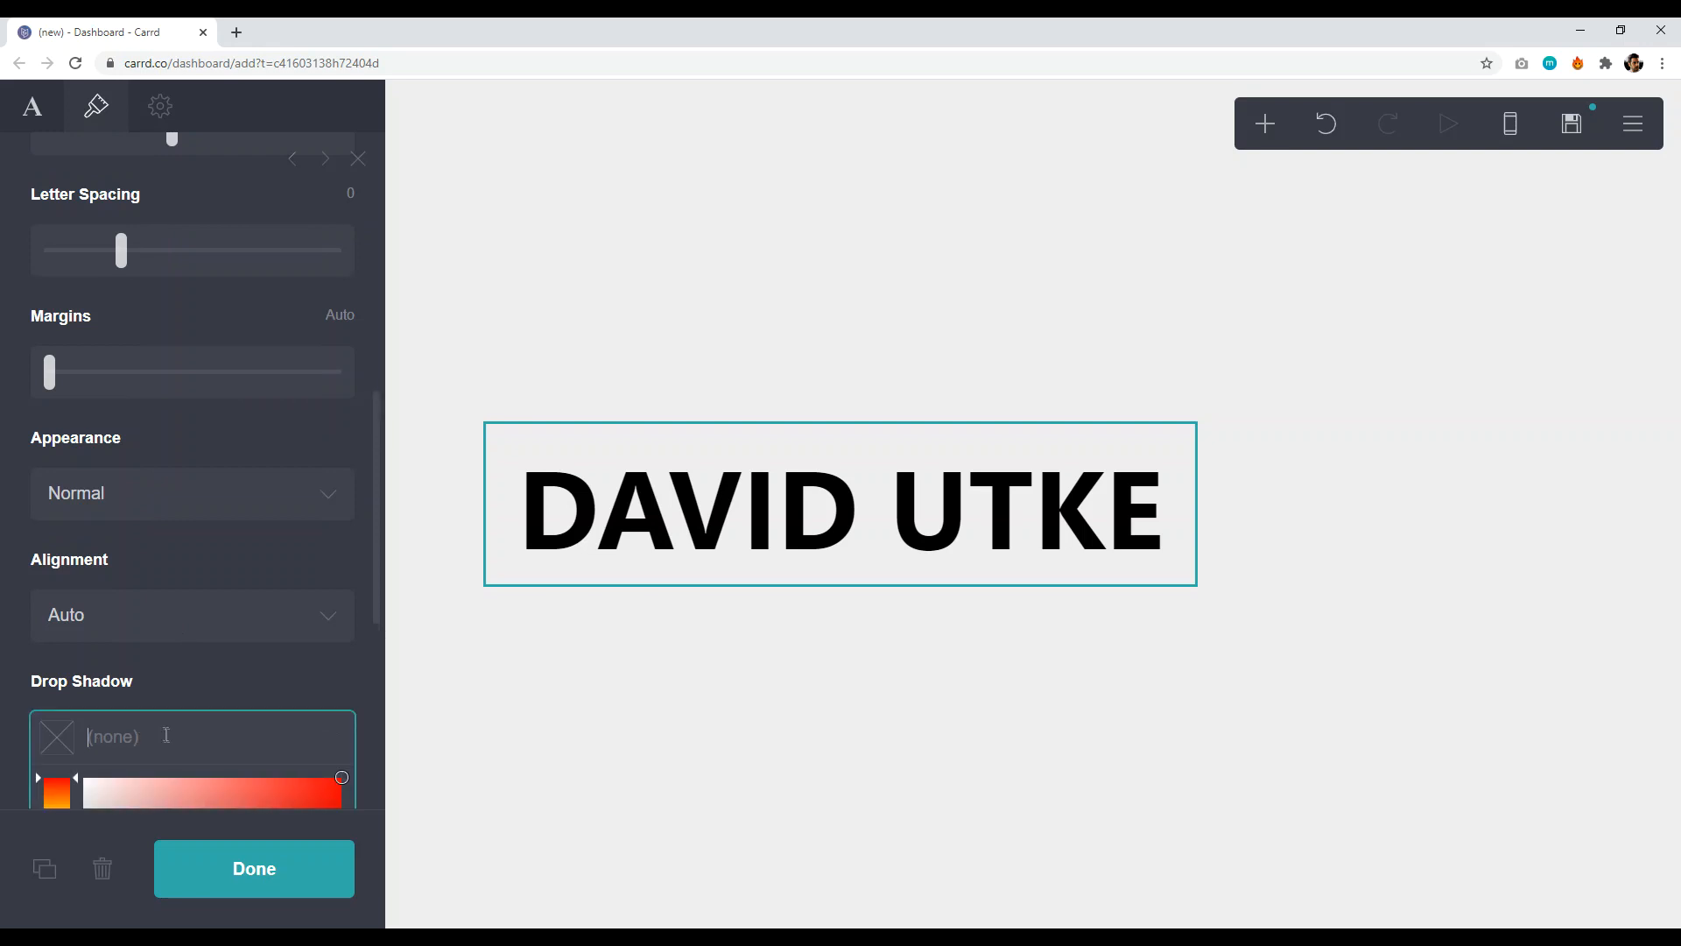
pyautogui.scroll(-4, 149, 665)
pyautogui.moveTo(111, 492); pyautogui.dragTo(87, 543)
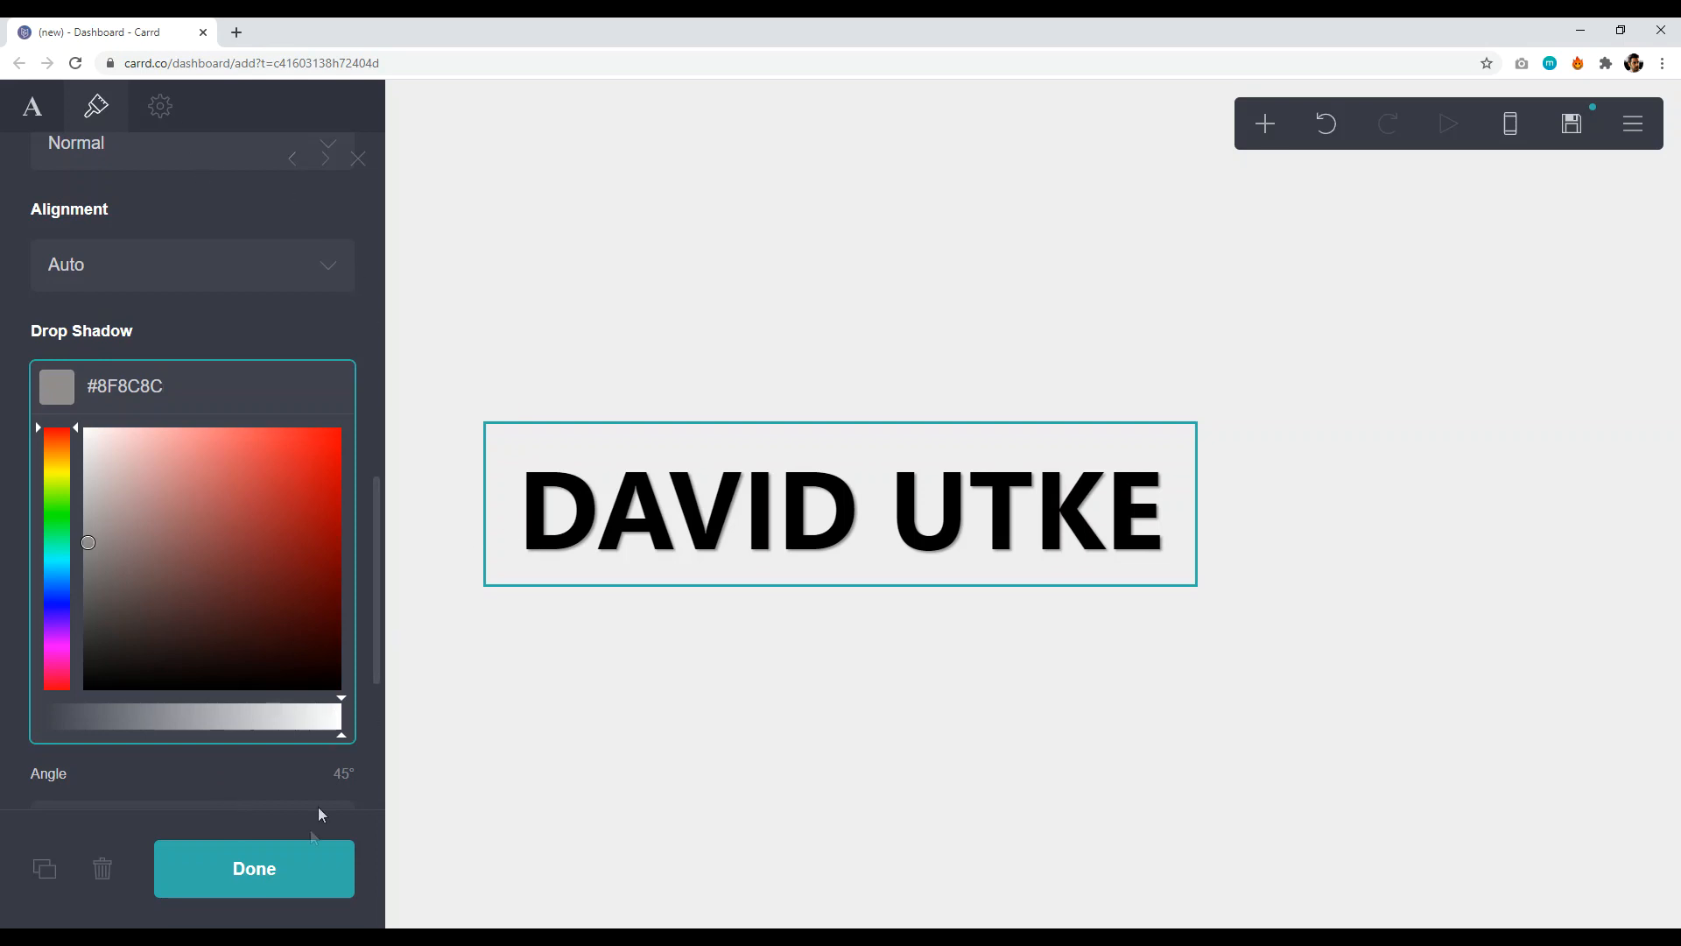
pyautogui.click(285, 870)
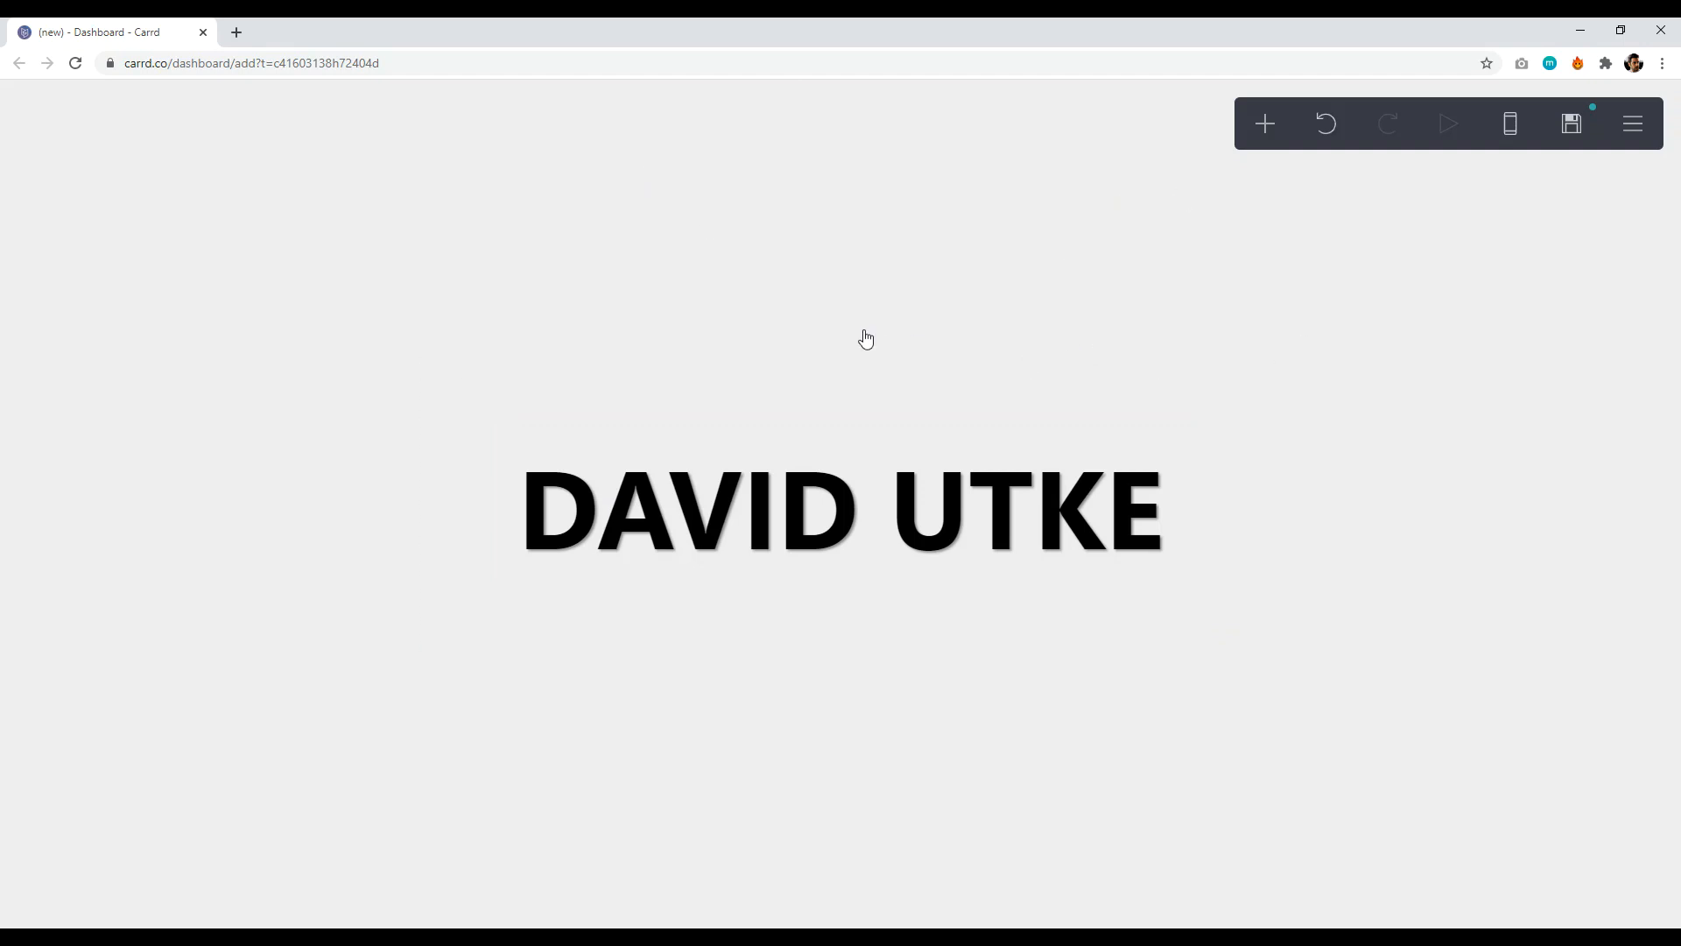
# - Switch the page background style to Image and upload the bg1-1 photo
pyautogui.click(246, 314)
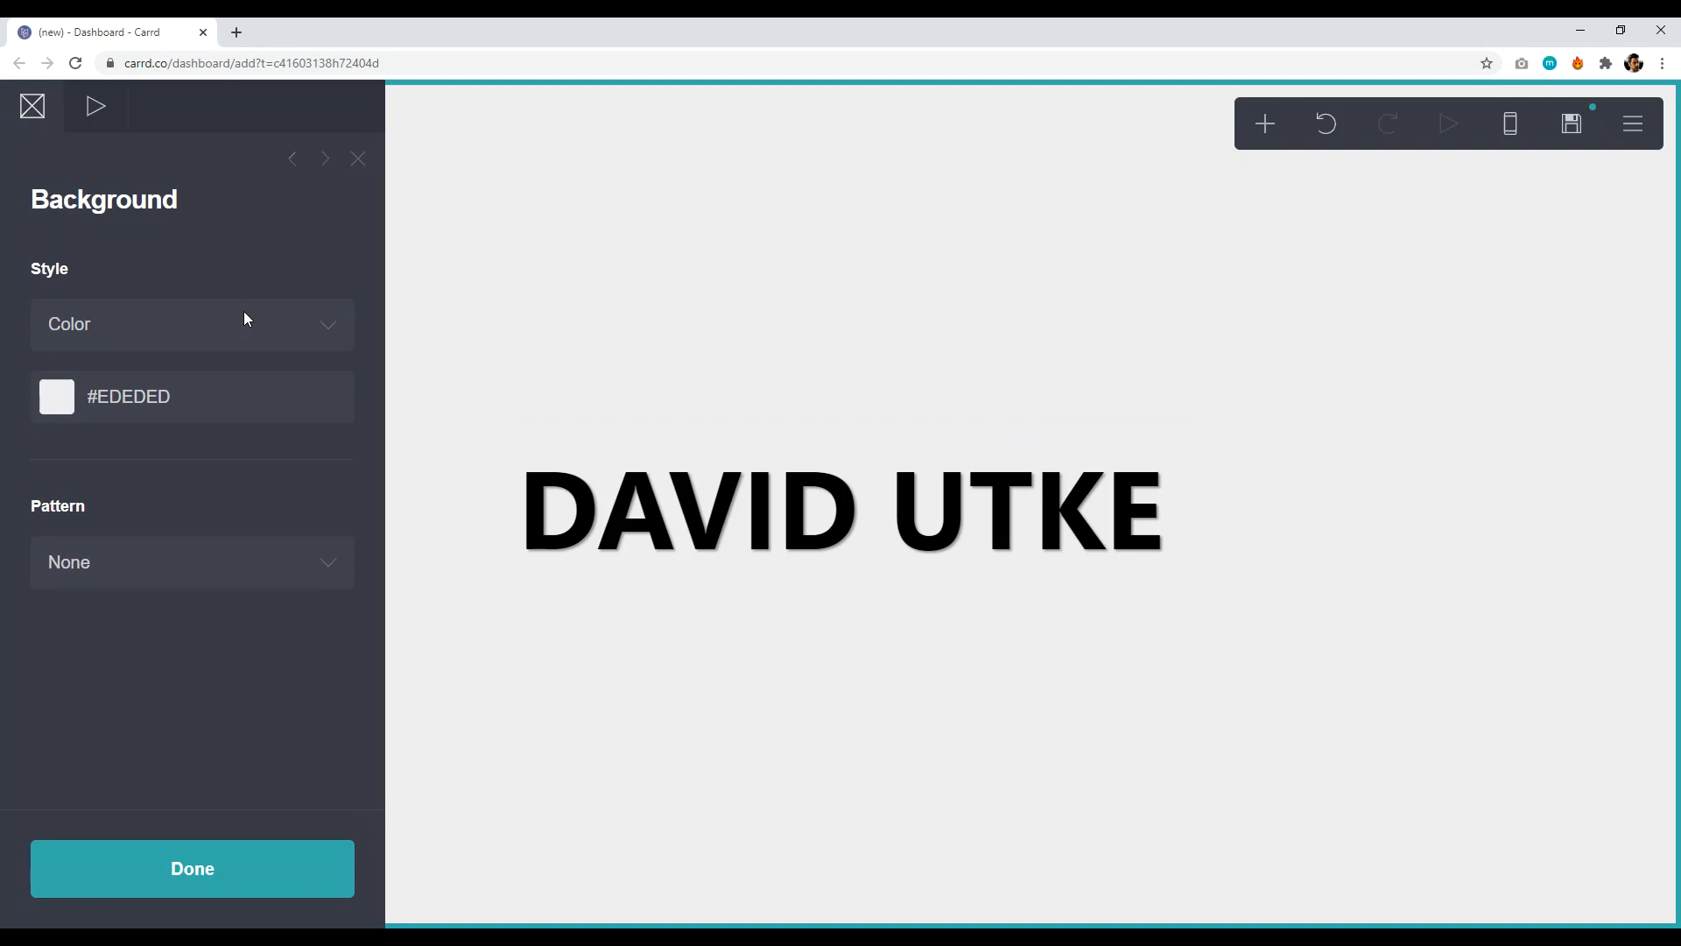
pyautogui.click(179, 319)
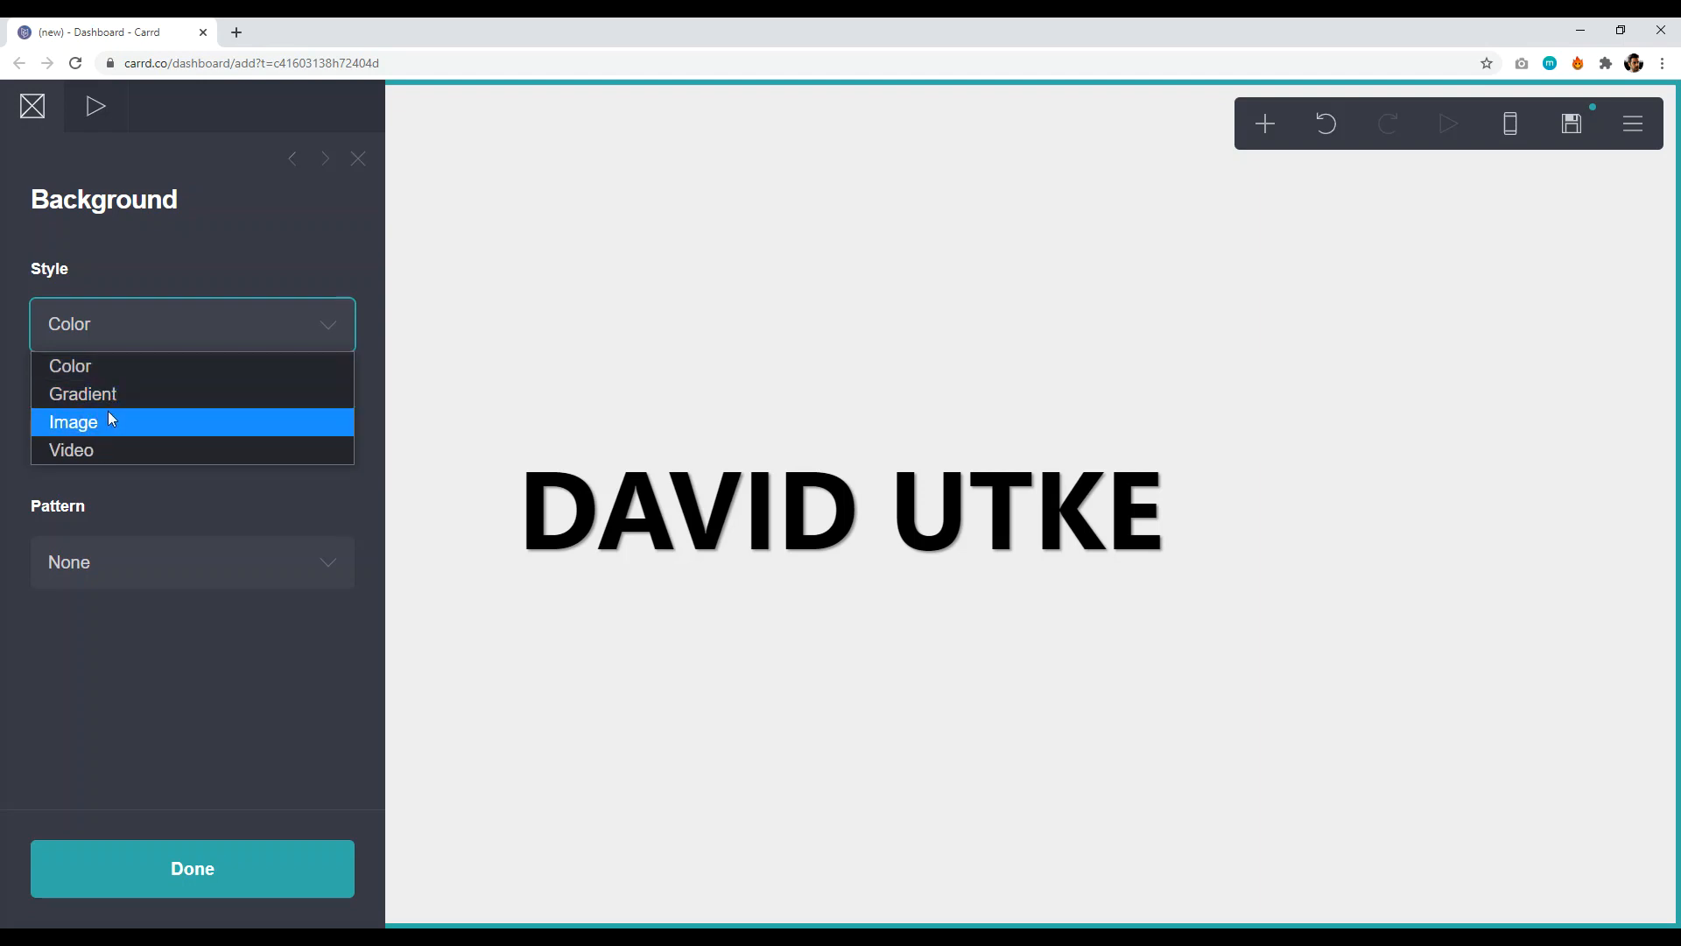
pyautogui.click(79, 421)
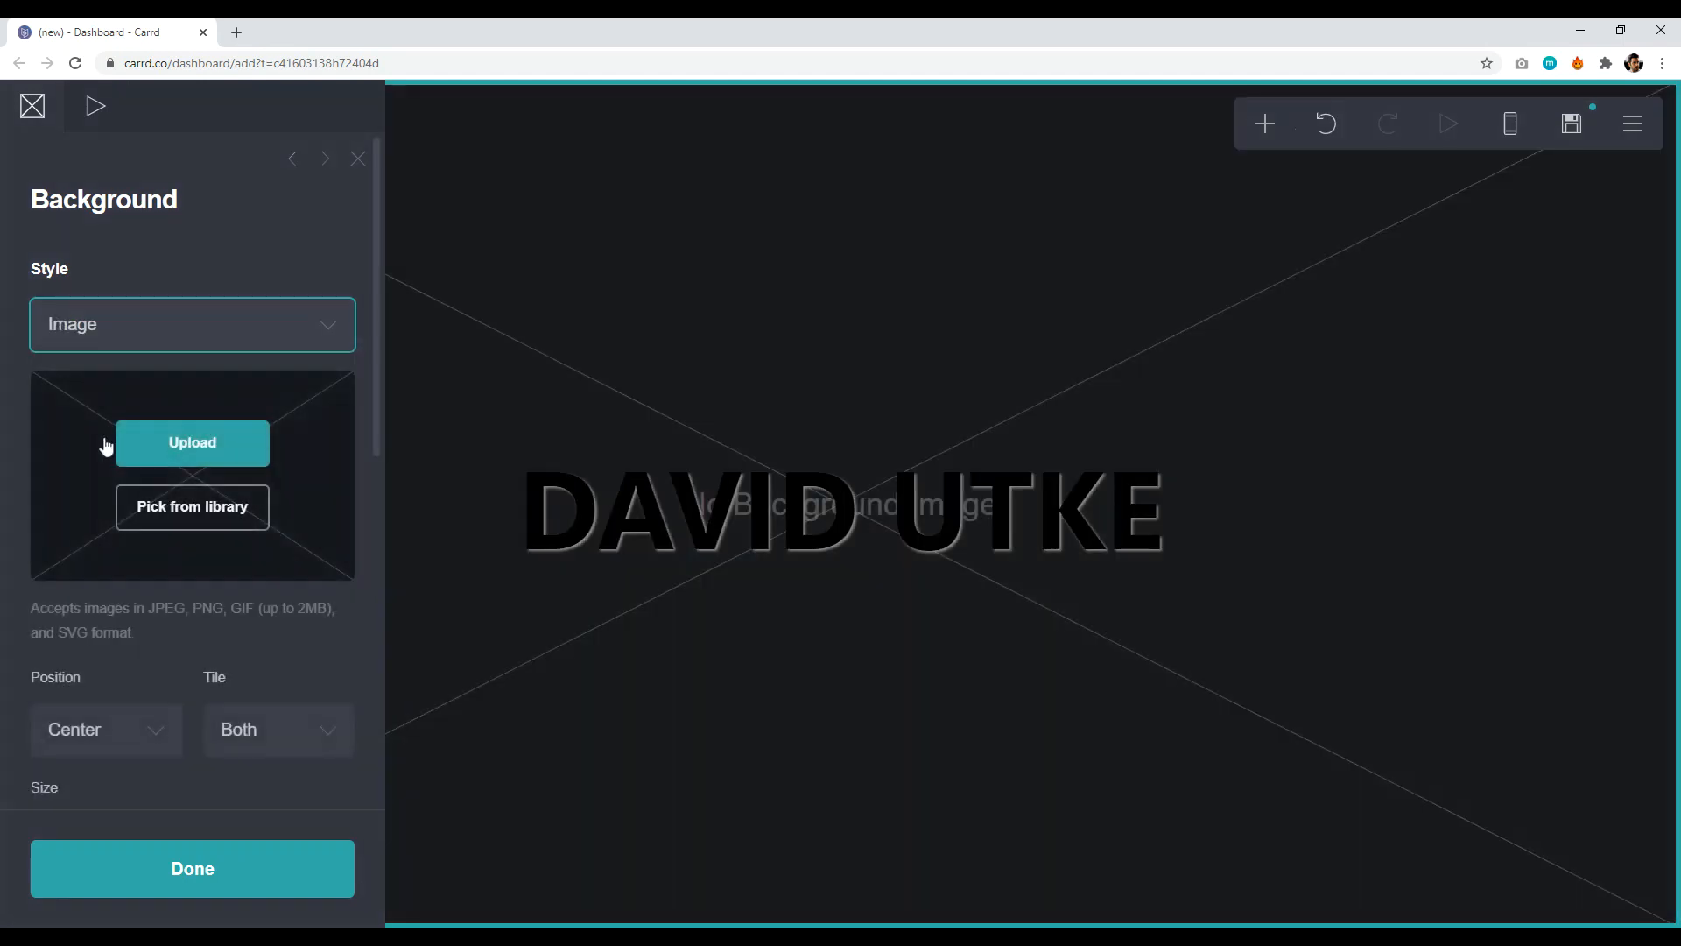
pyautogui.click(205, 440)
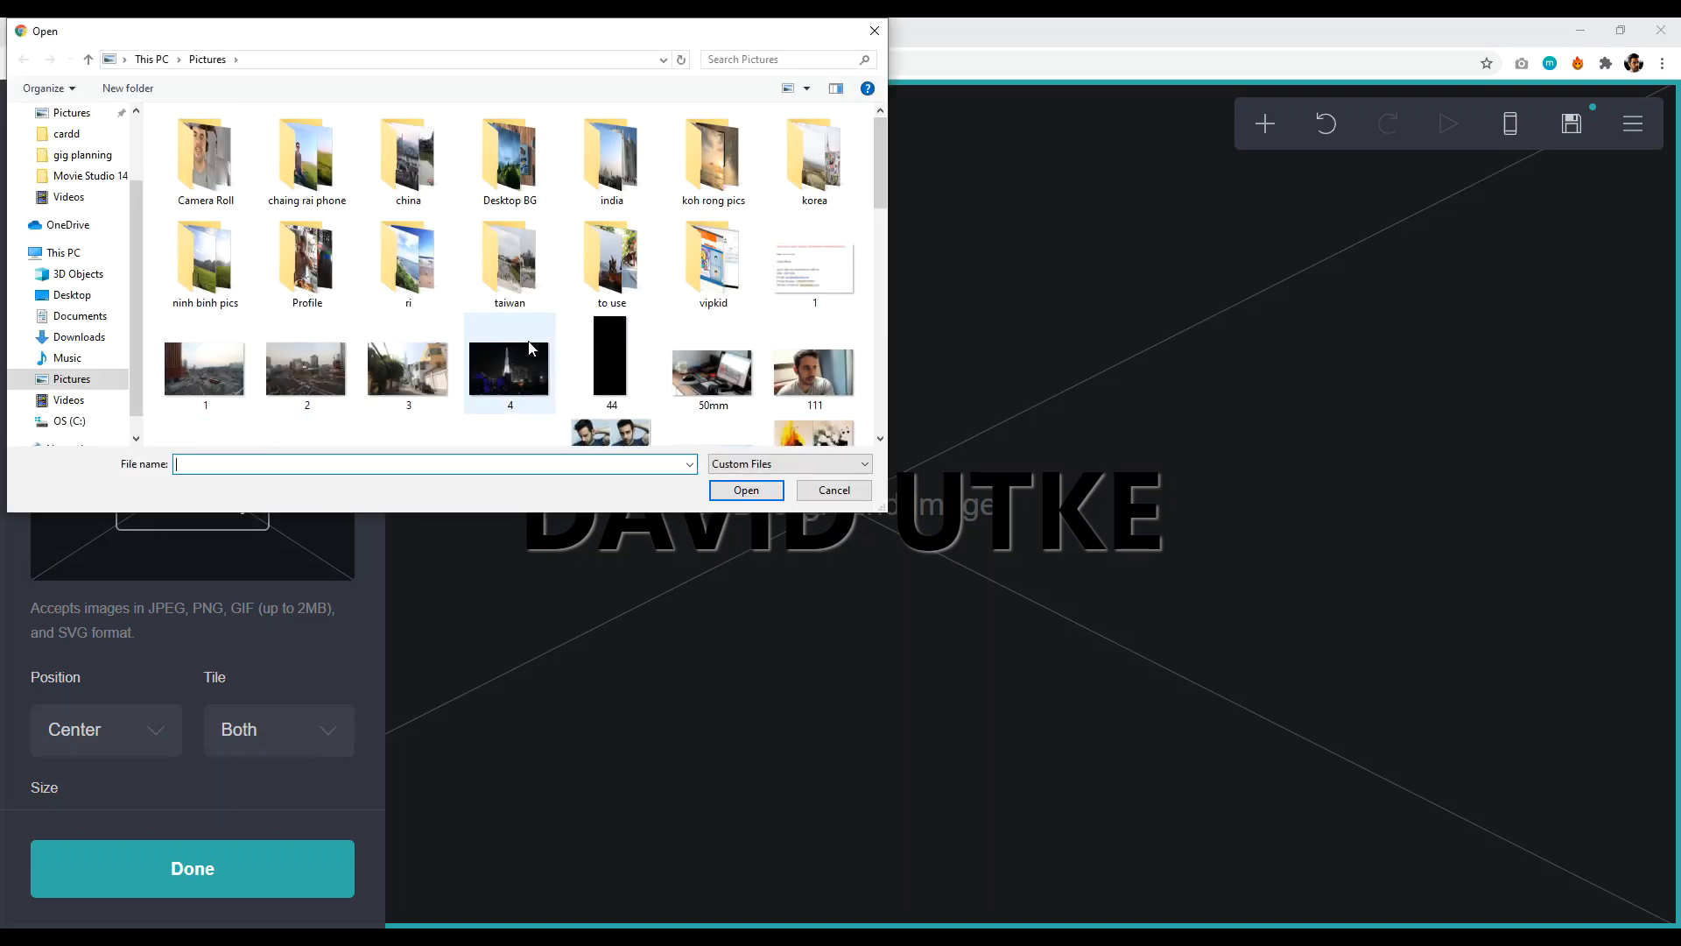
pyautogui.moveTo(879, 140); pyautogui.dragTo(882, 250)
pyautogui.click(815, 343)
pyautogui.click(741, 490)
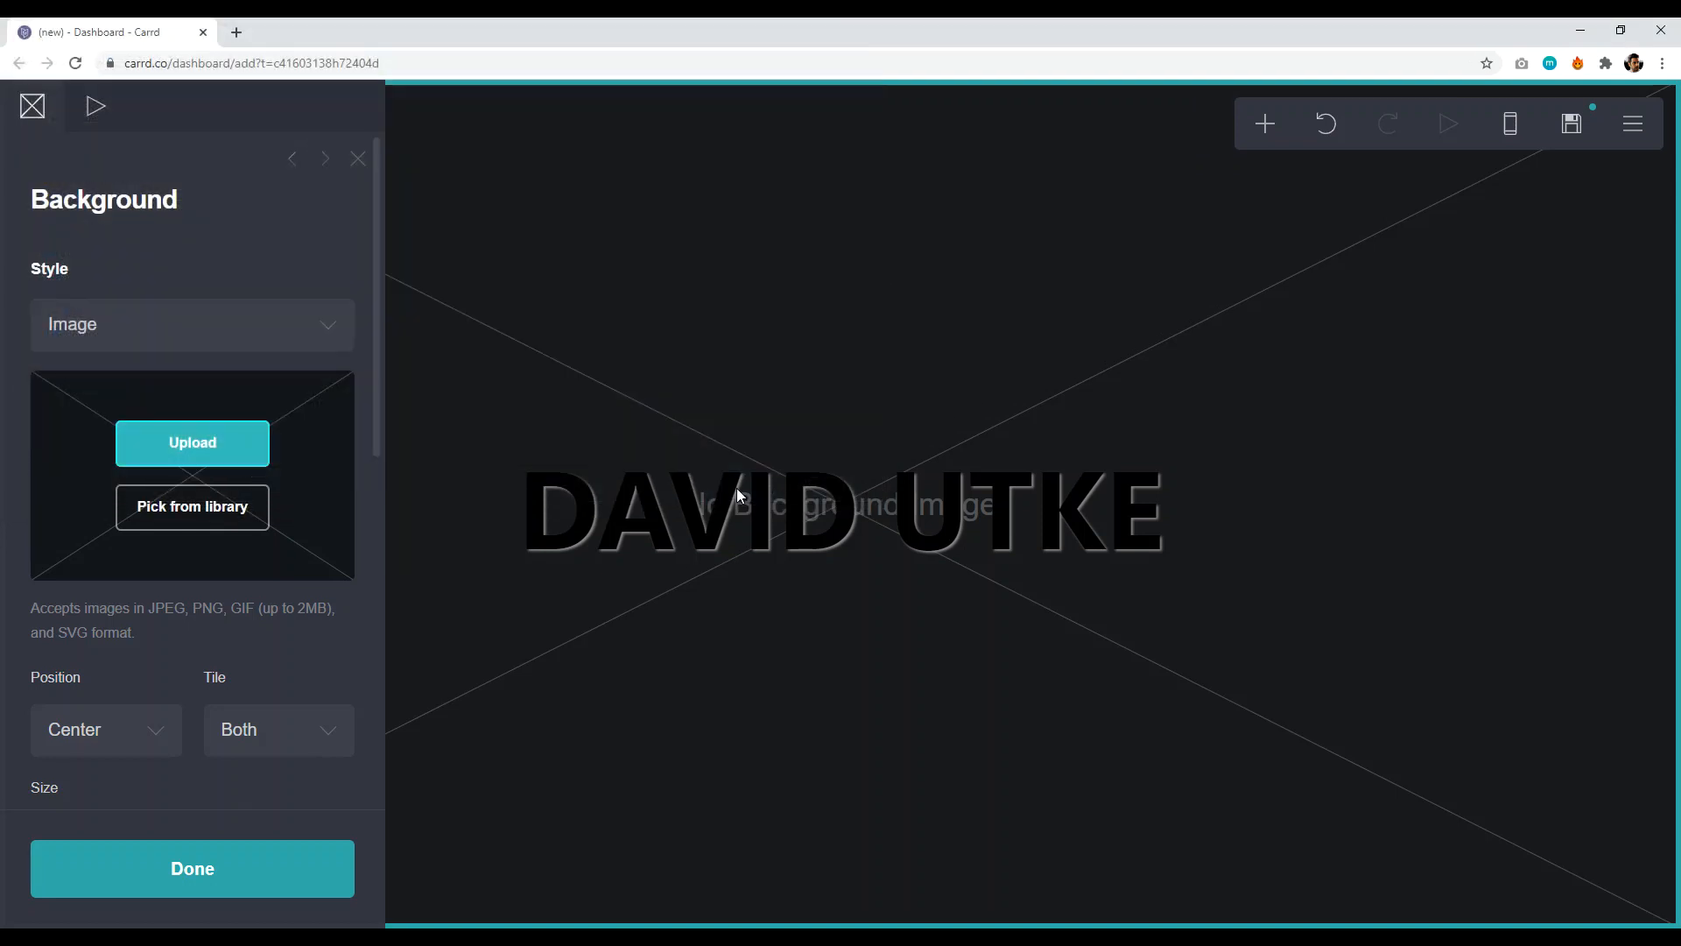
# - Crop and apply the full photo, then revert the background to plain #EDEDED colour
pyautogui.moveTo(1023, 391); pyautogui.dragTo(1181, 486)
pyautogui.moveTo(758, 450); pyautogui.dragTo(333, 232)
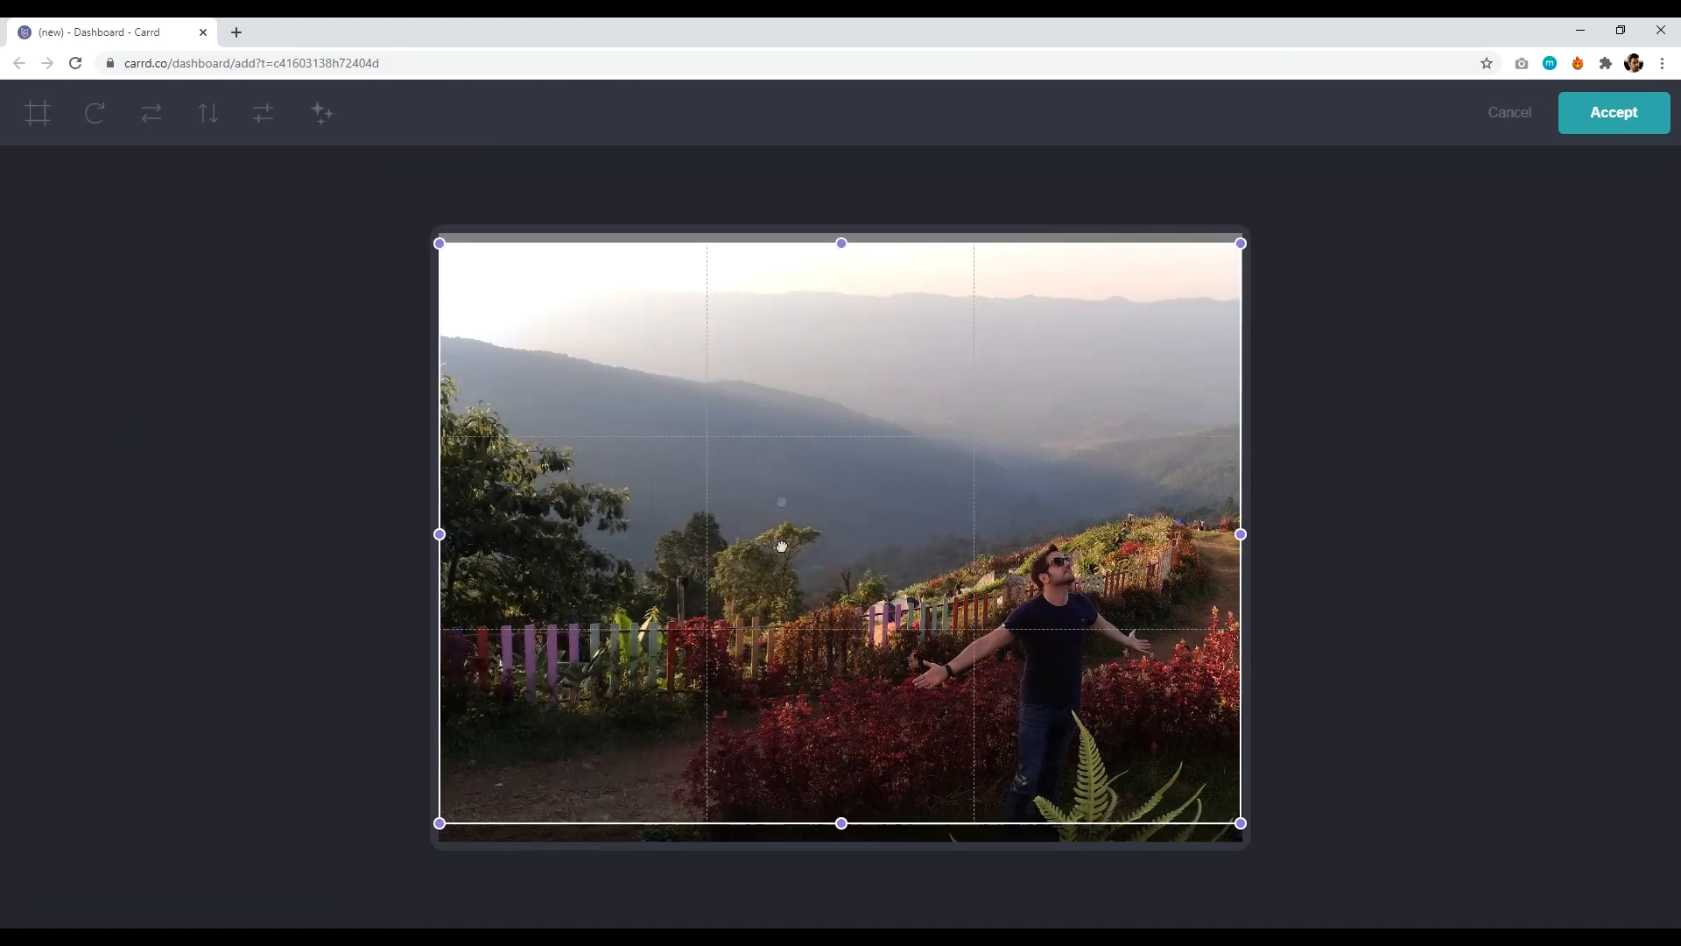
pyautogui.moveTo(842, 813); pyautogui.dragTo(845, 841)
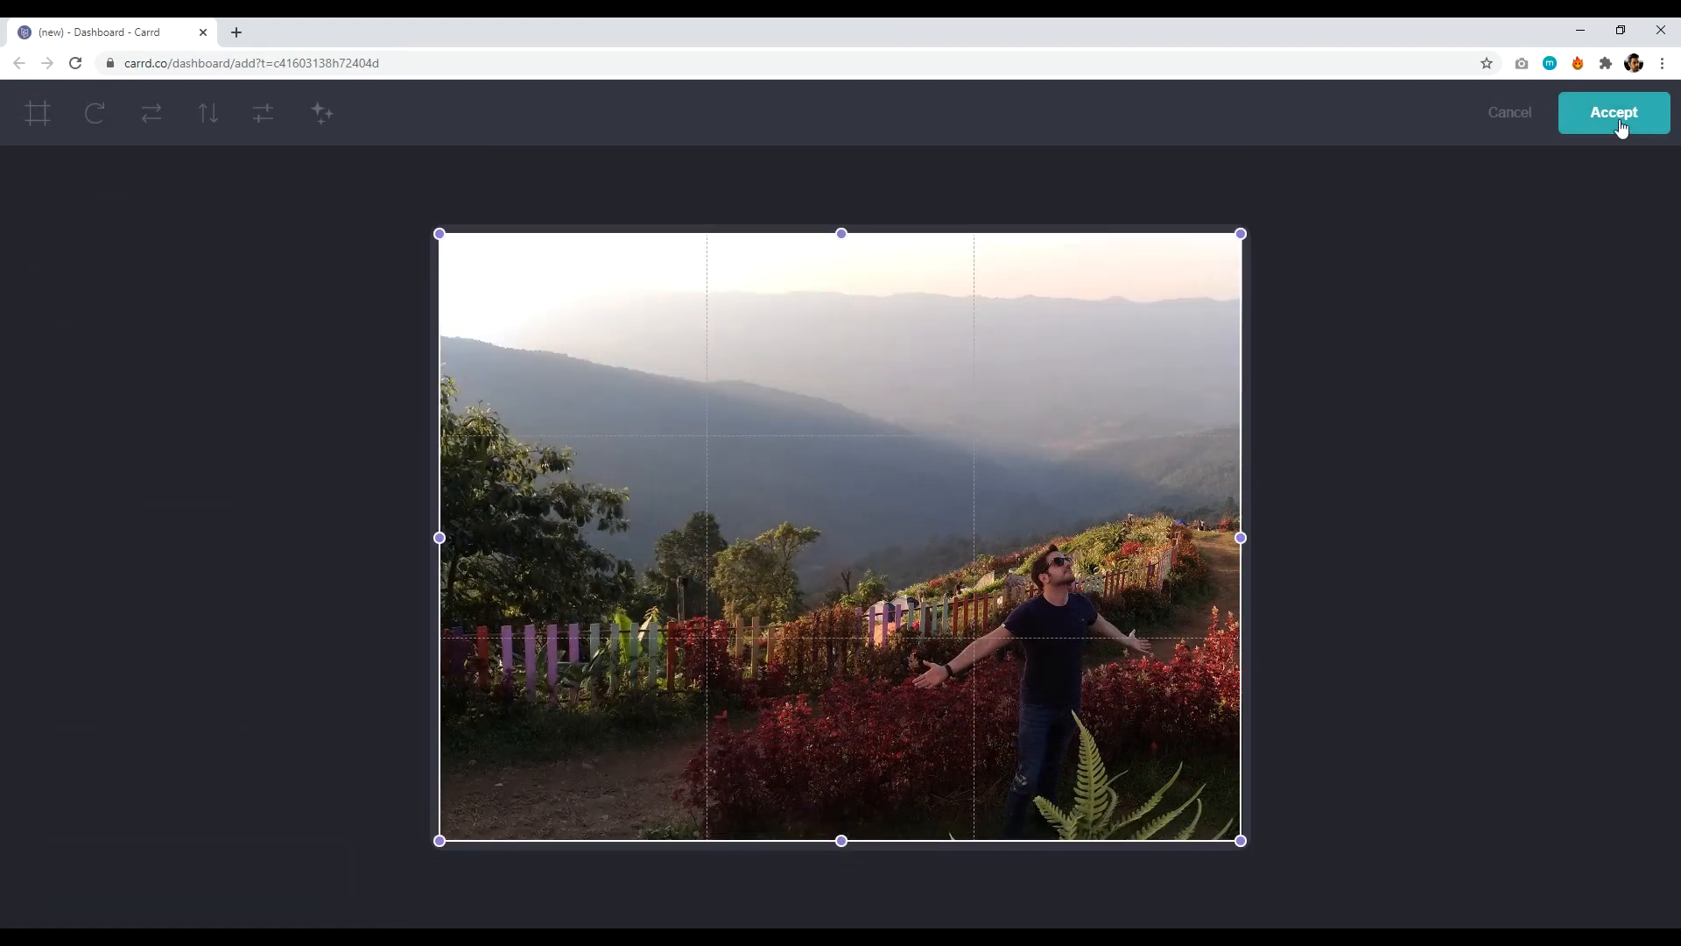
pyautogui.click(1614, 114)
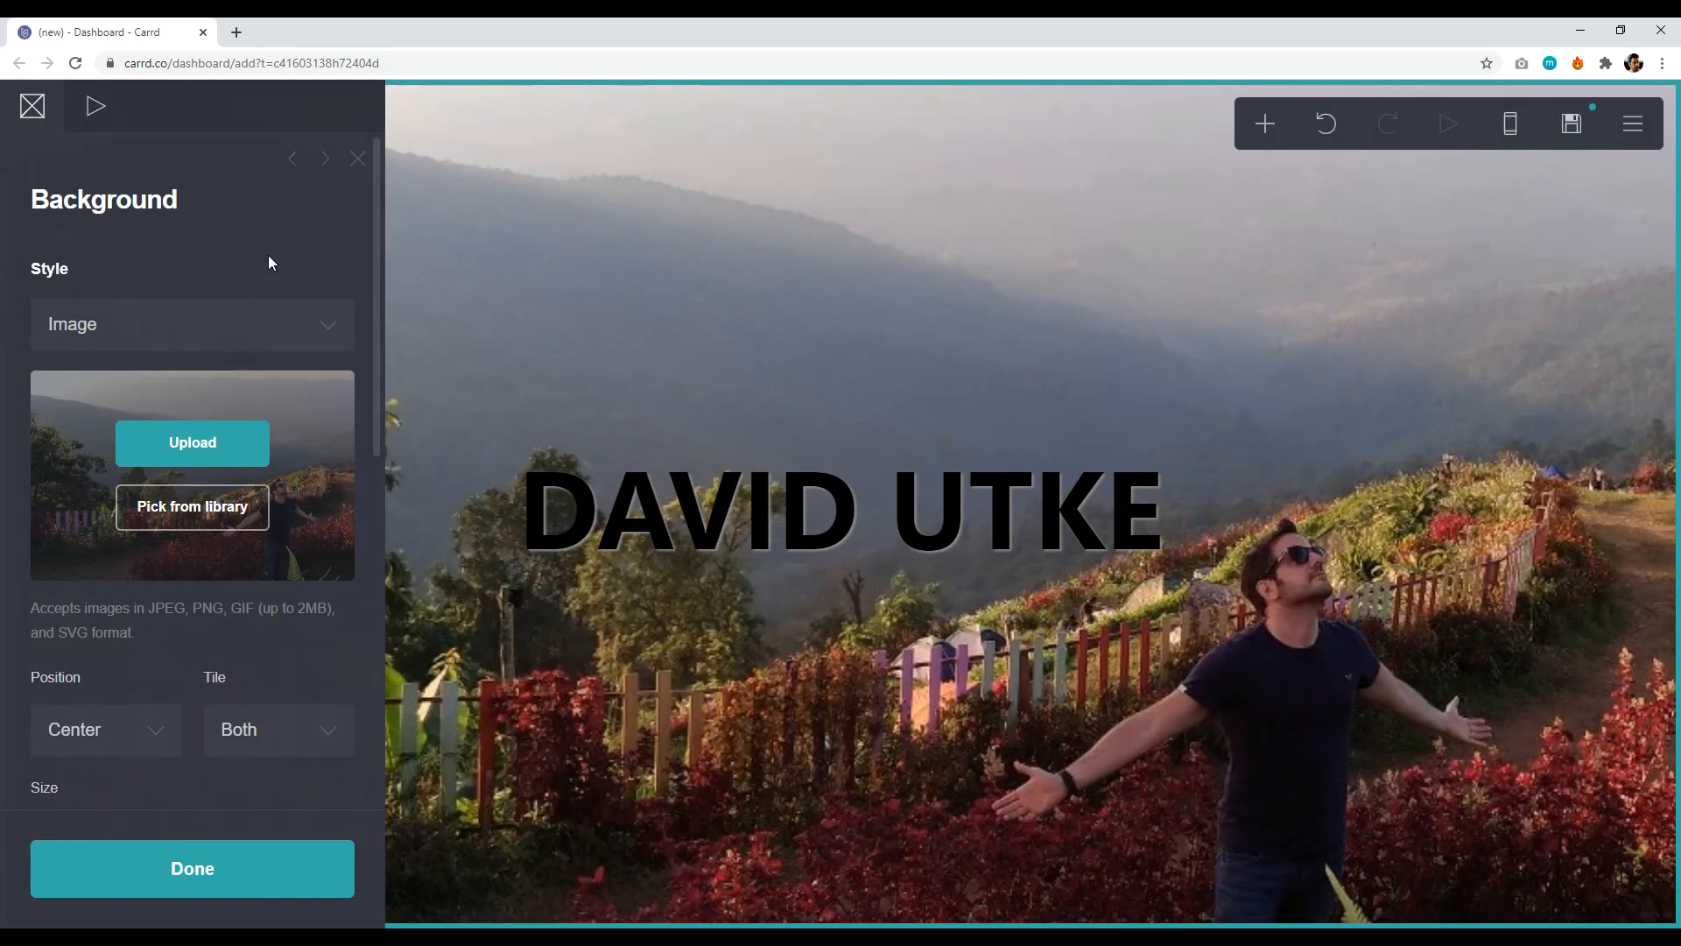
pyautogui.click(255, 324)
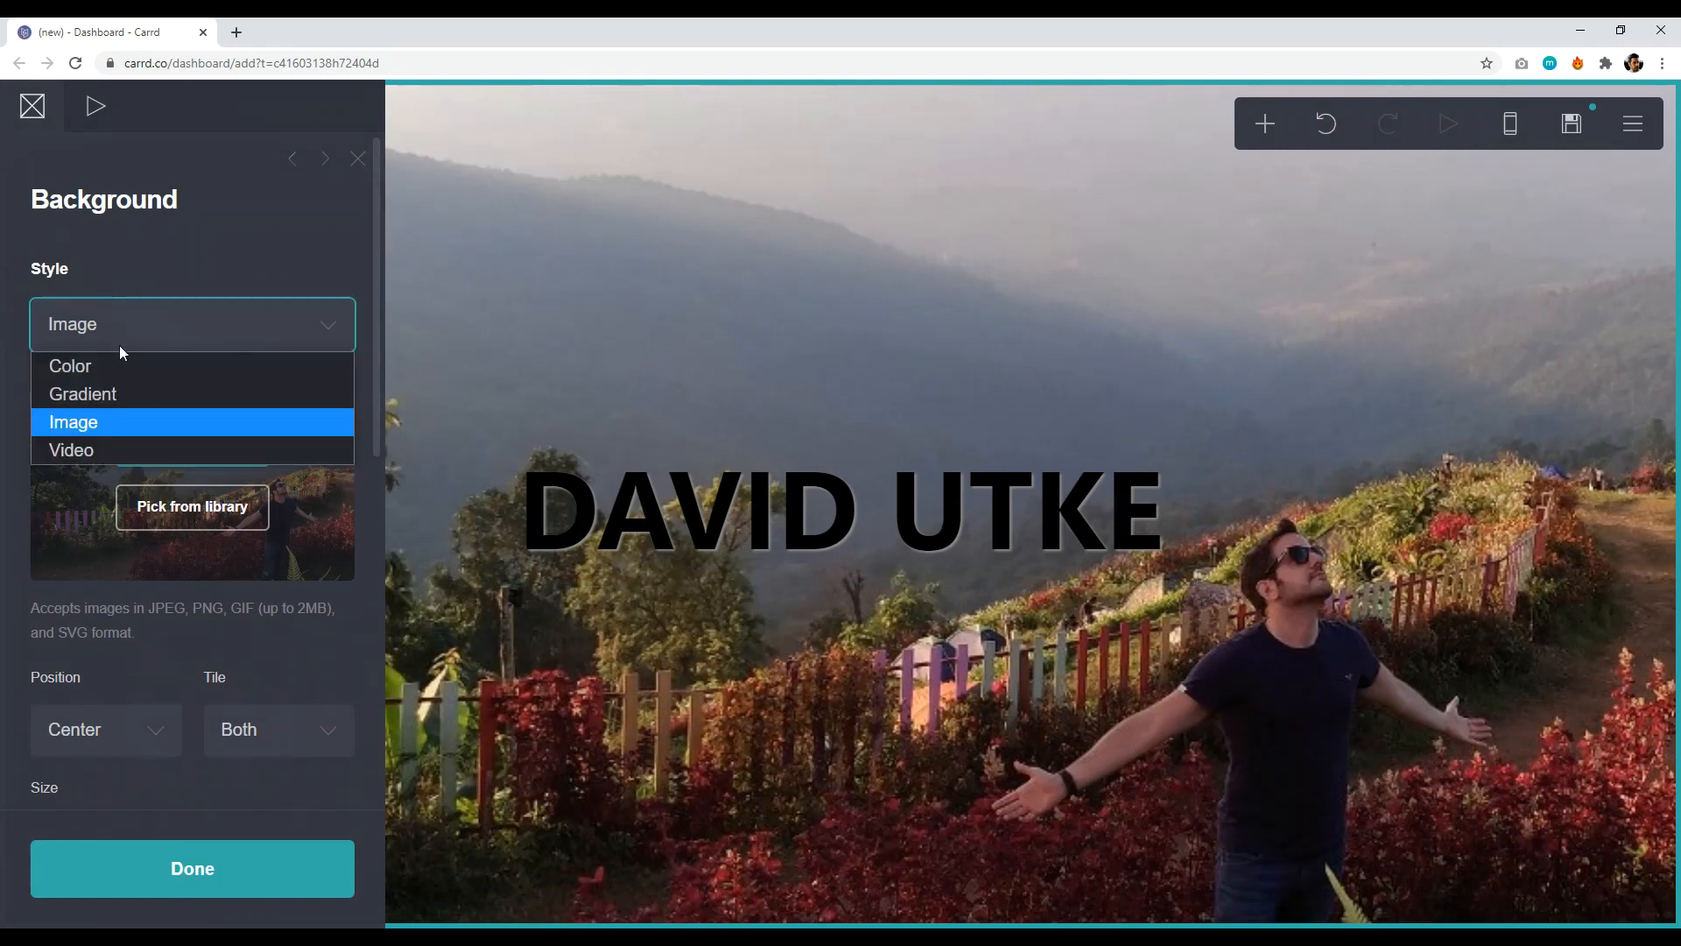
pyautogui.click(116, 367)
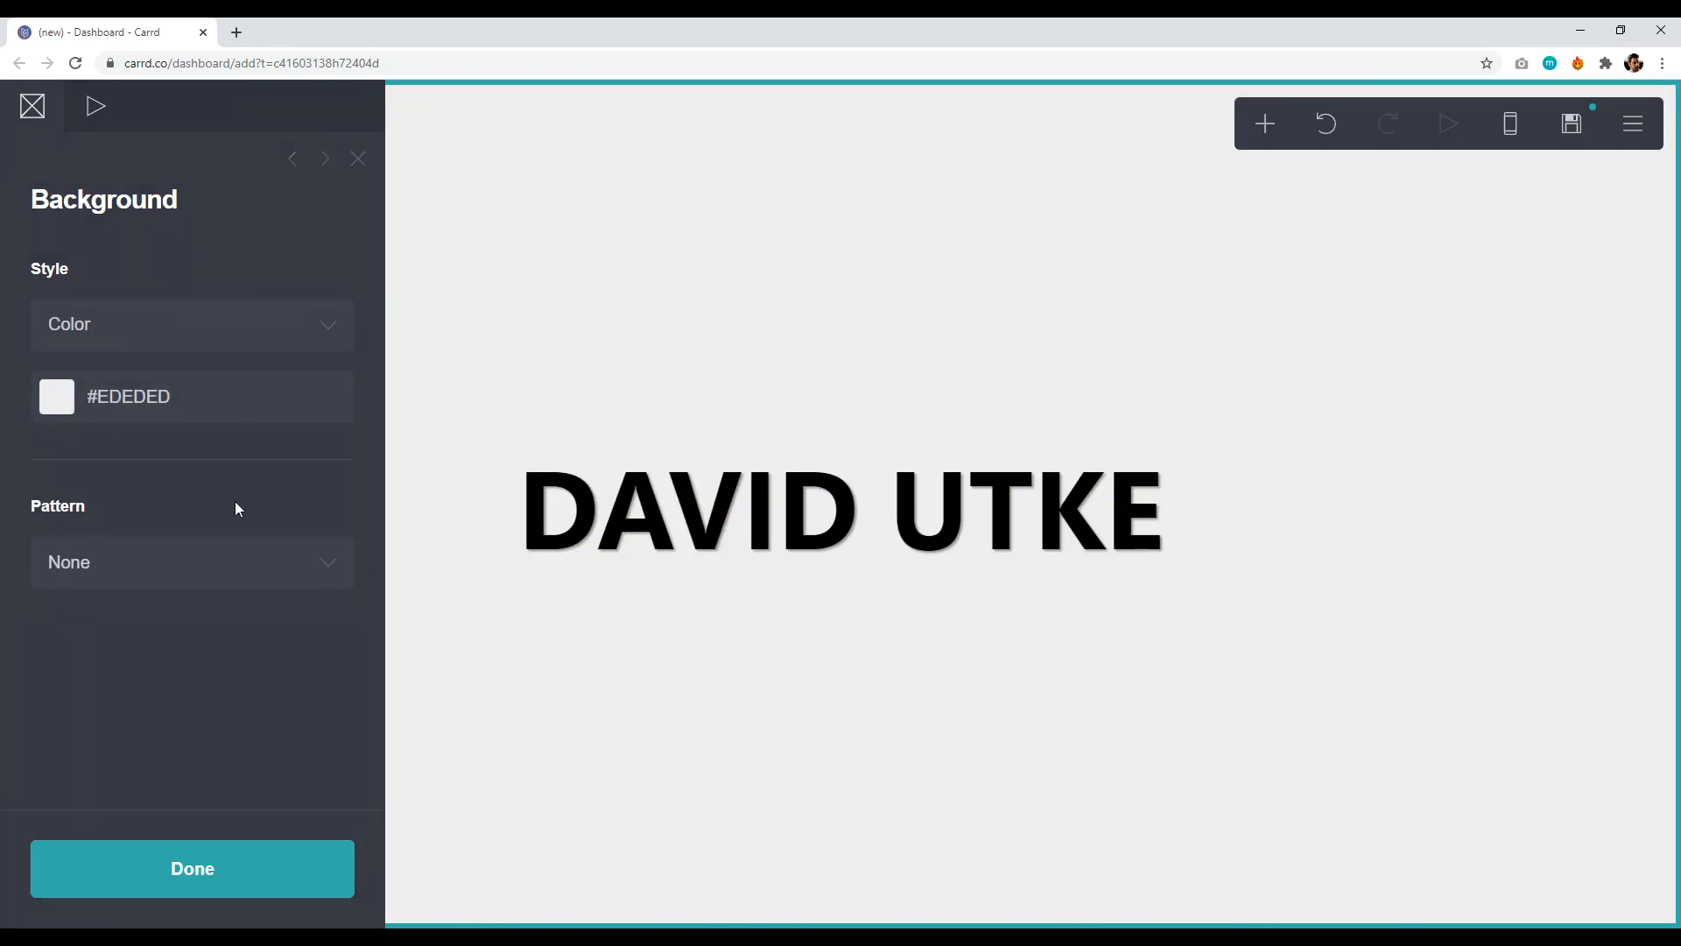
# - Try Gradient and Video background styles, then return to Color
pyautogui.click(246, 322)
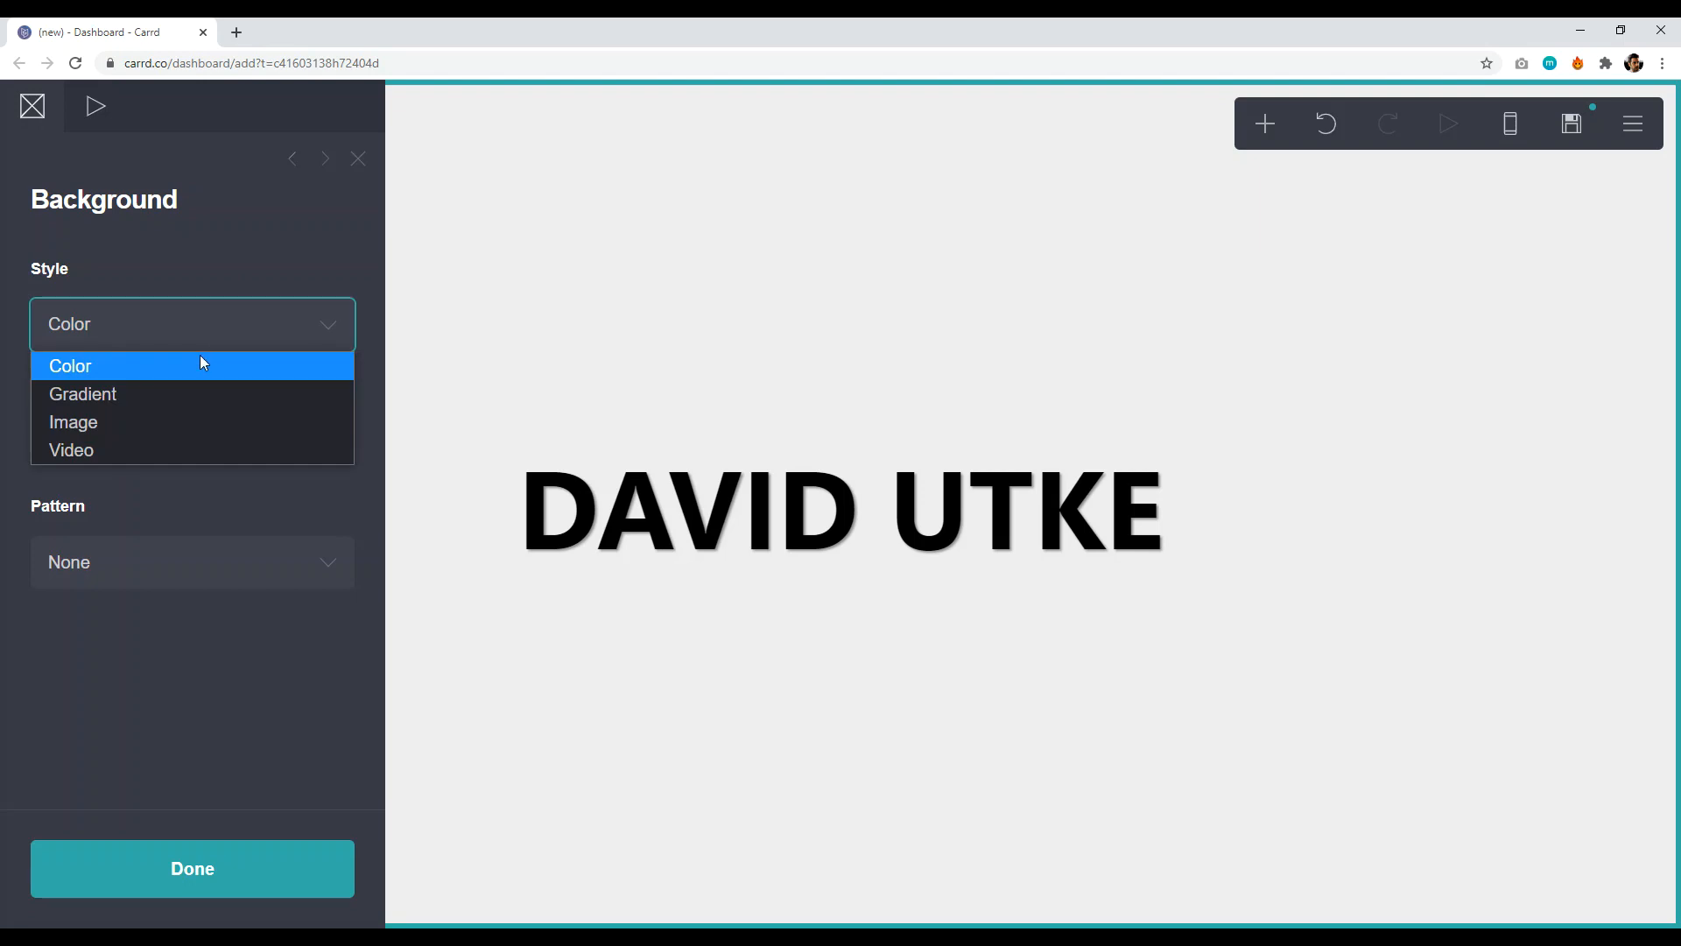
pyautogui.click(118, 394)
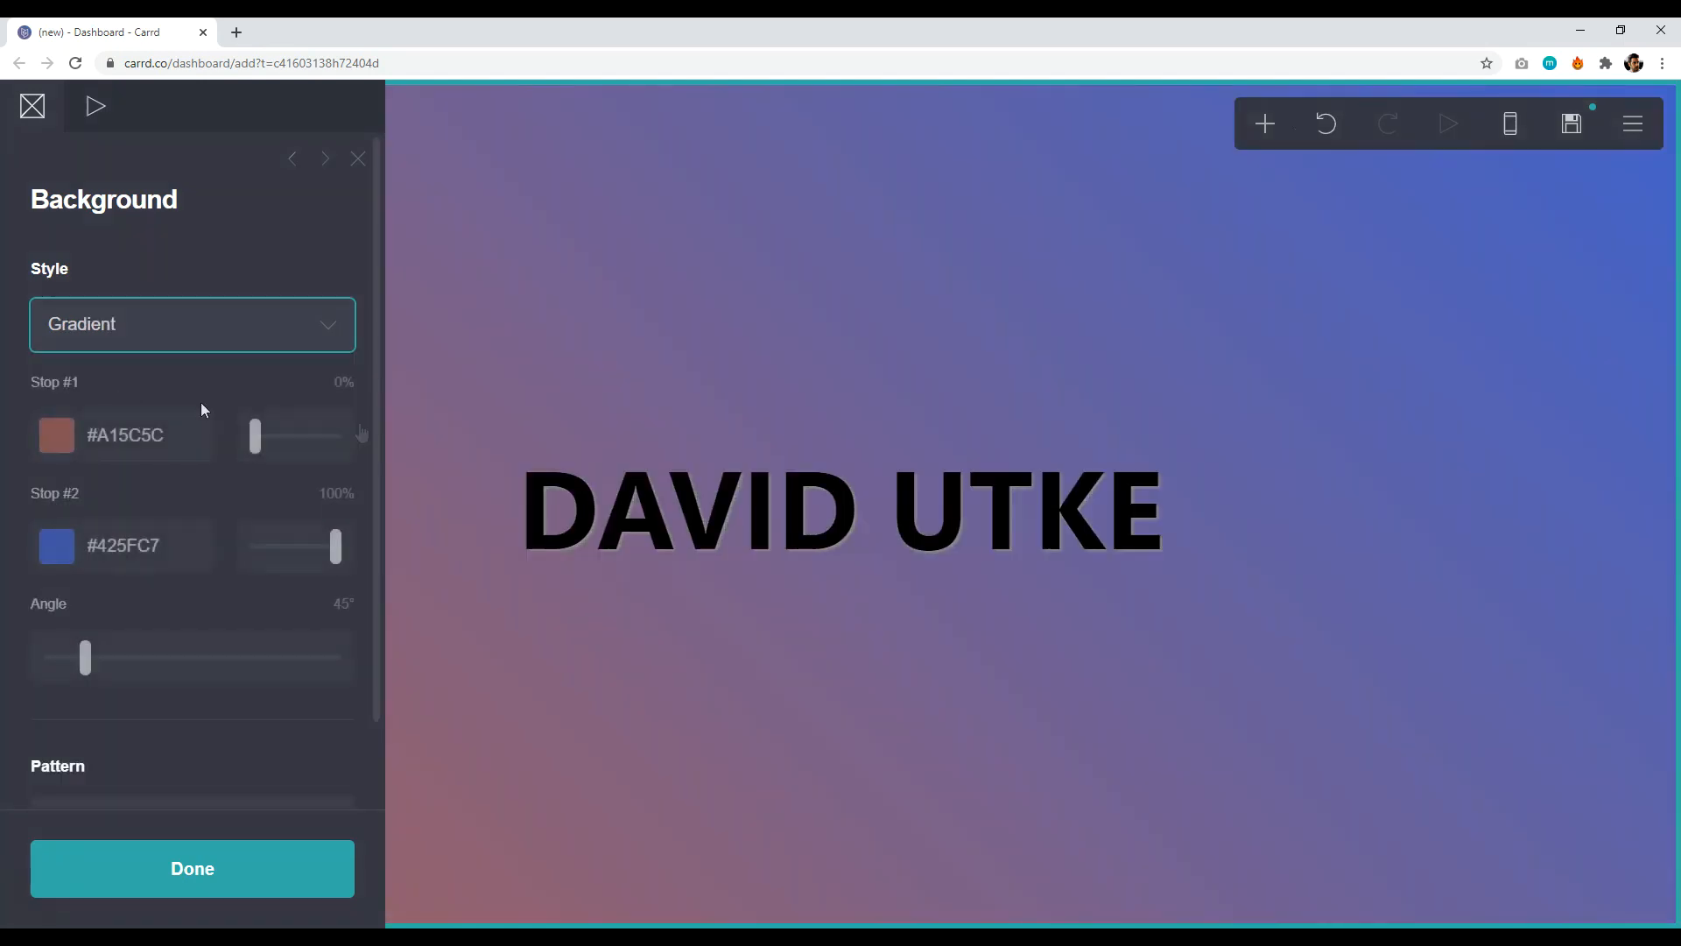
pyautogui.click(198, 343)
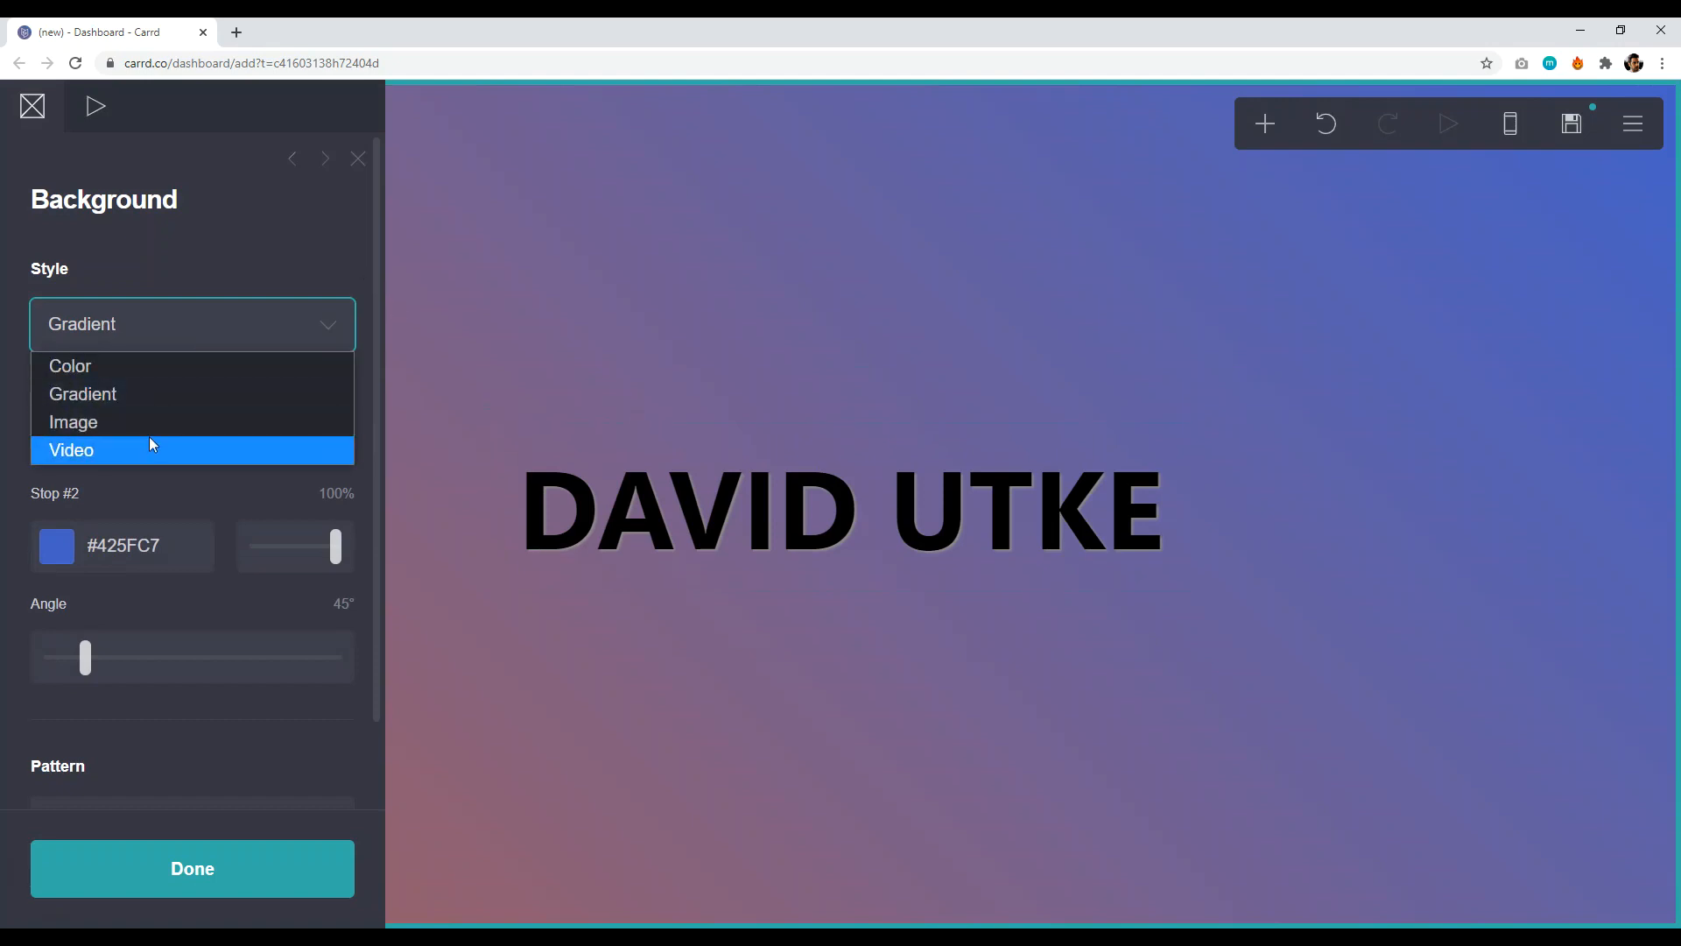
pyautogui.click(150, 443)
pyautogui.click(171, 324)
pyautogui.click(137, 368)
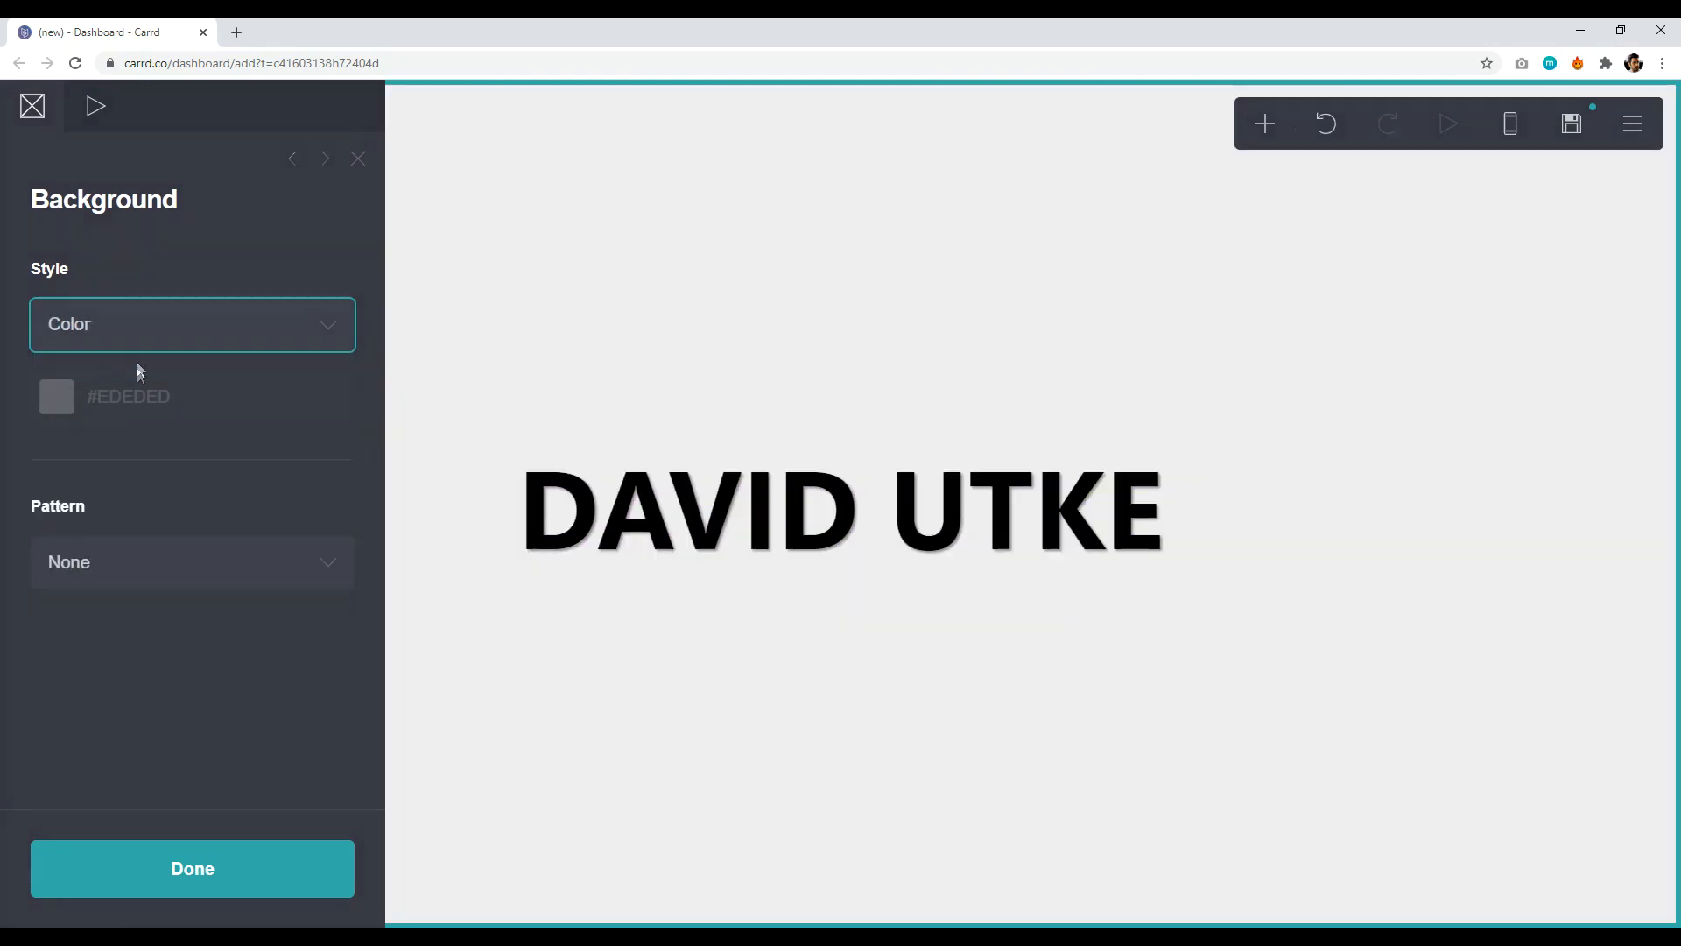
# - Try several patterns and apply Diagonal Lines at size 57
pyautogui.click(238, 563)
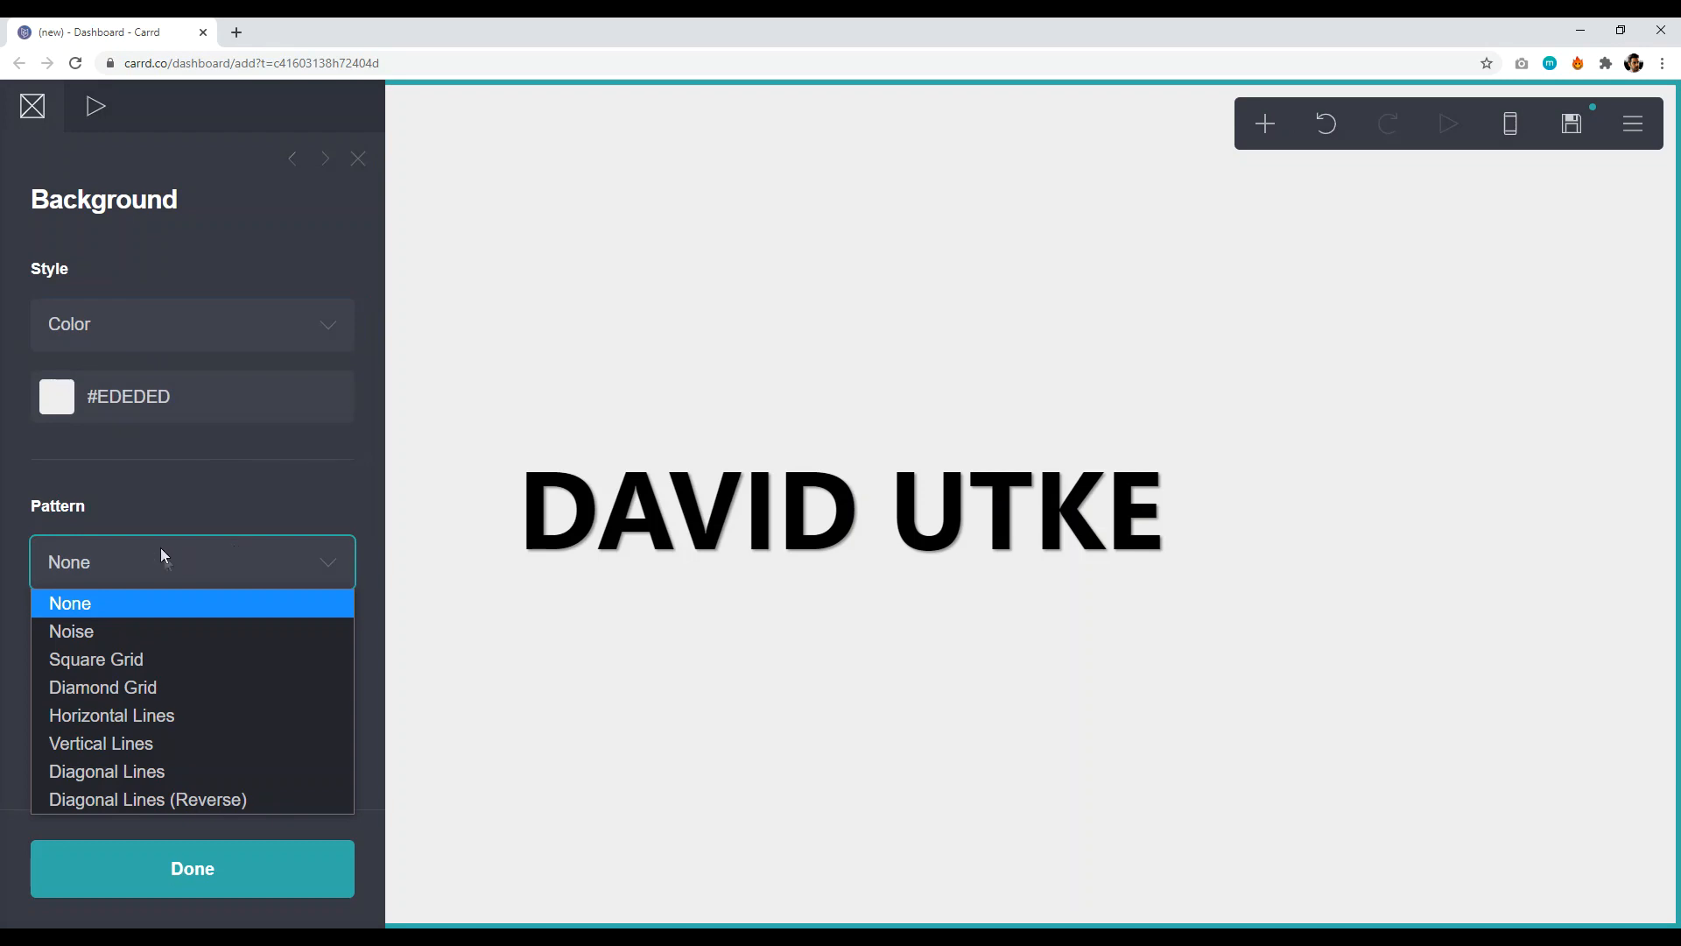
pyautogui.click(118, 639)
pyautogui.click(135, 560)
pyautogui.click(120, 659)
pyautogui.click(158, 580)
pyautogui.click(150, 684)
pyautogui.click(205, 569)
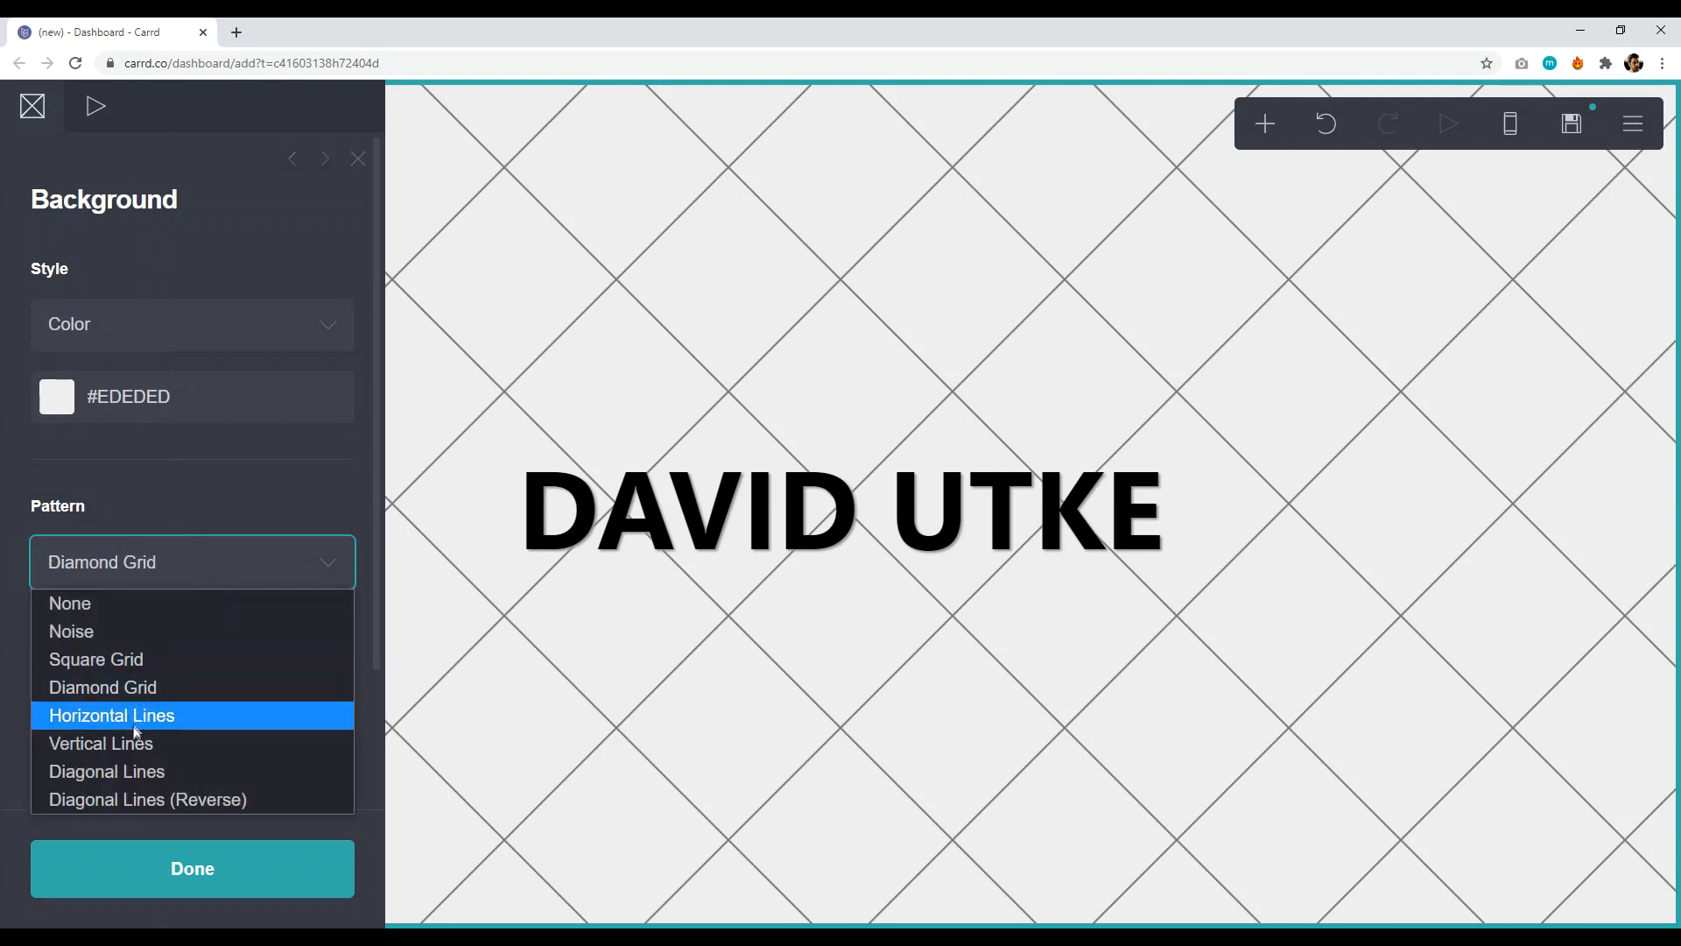
pyautogui.click(132, 743)
pyautogui.click(193, 565)
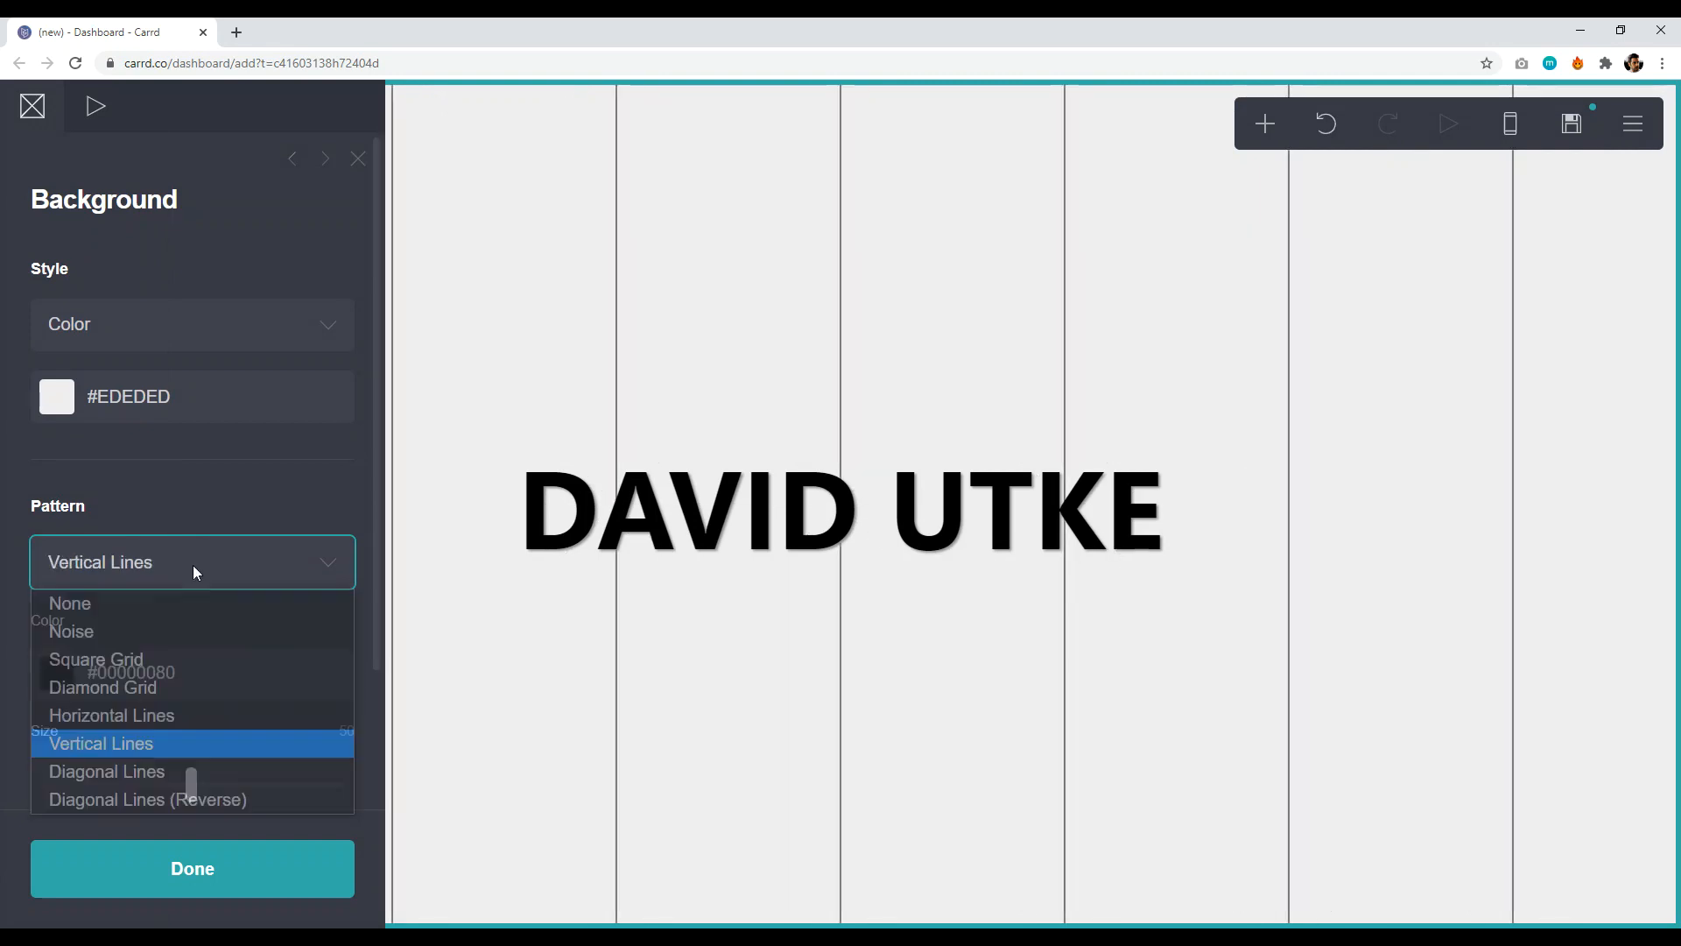
pyautogui.click(135, 771)
pyautogui.moveTo(179, 799); pyautogui.dragTo(214, 792)
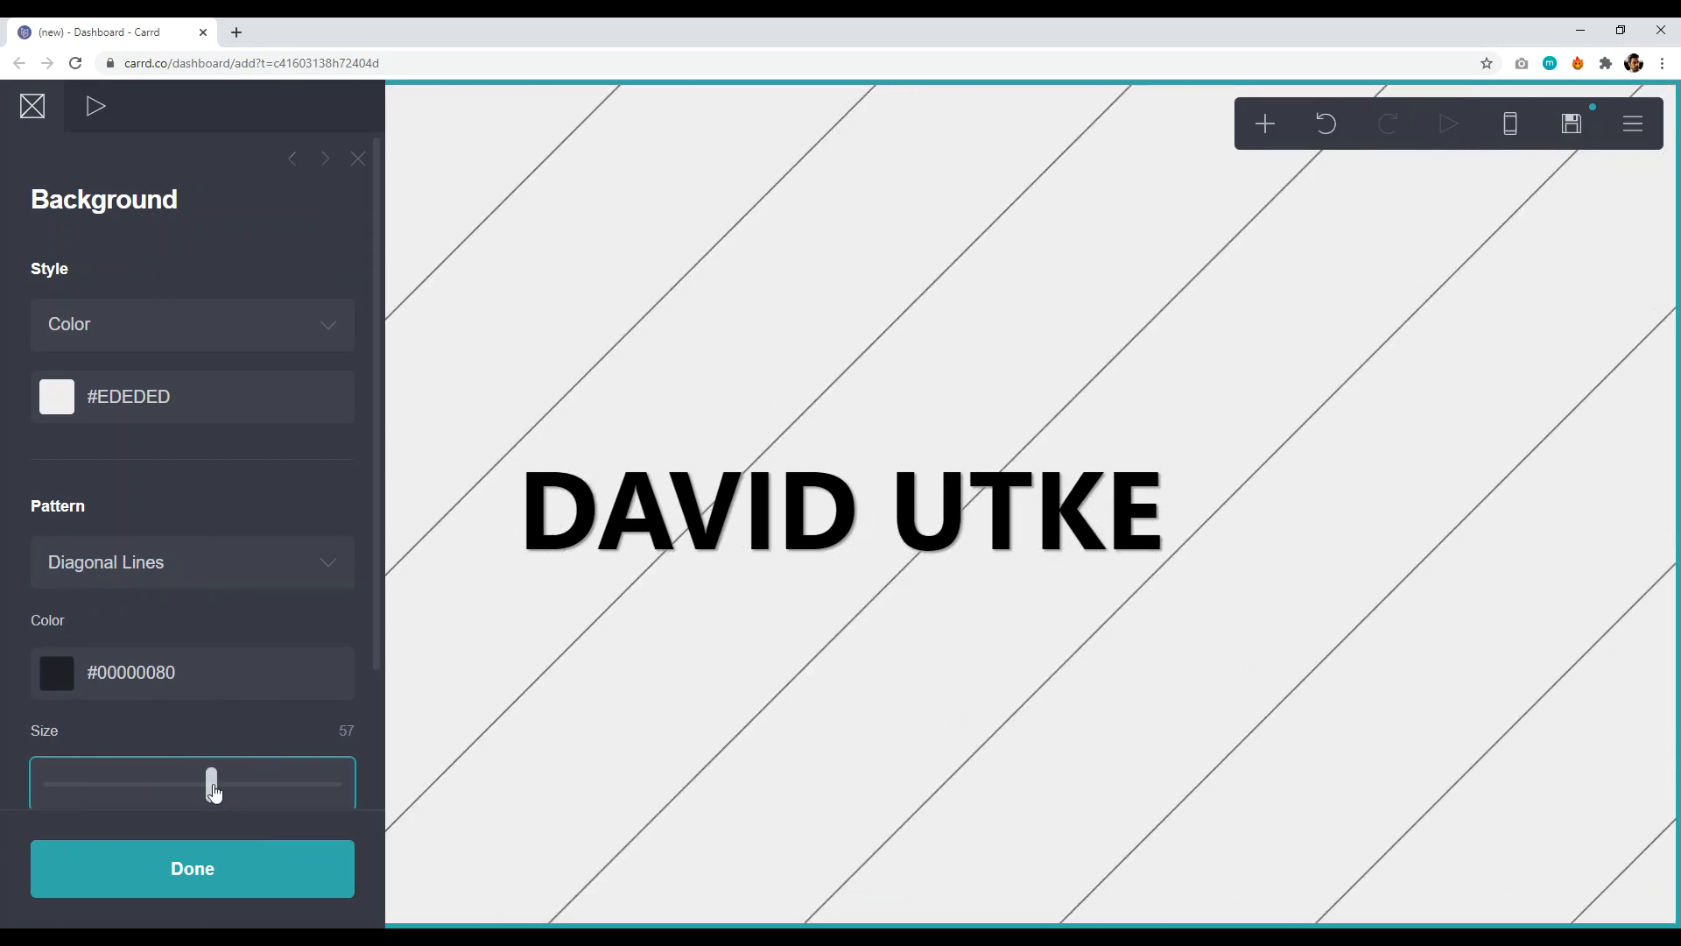
# - Set the background colour to white #FFFFFF and close the background settings
pyautogui.click(202, 406)
pyautogui.moveTo(134, 488); pyautogui.dragTo(56, 436)
pyautogui.click(261, 877)
pyautogui.click(237, 878)
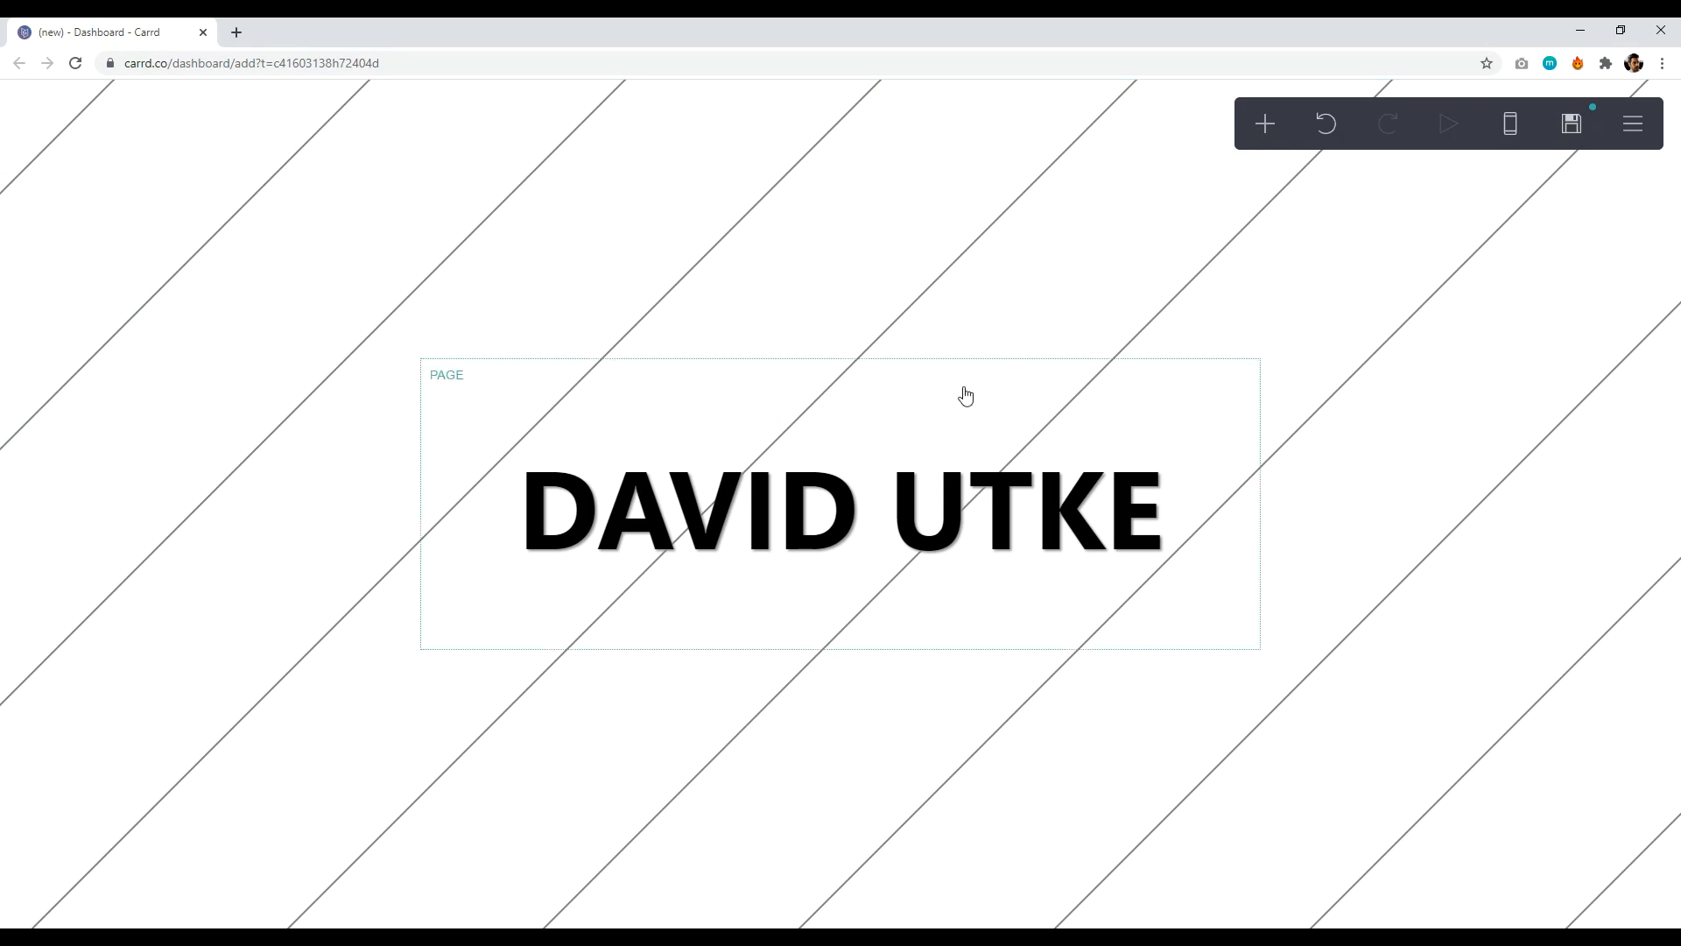
# - Add an image element below the heading and upload the collage photo
pyautogui.click(1265, 127)
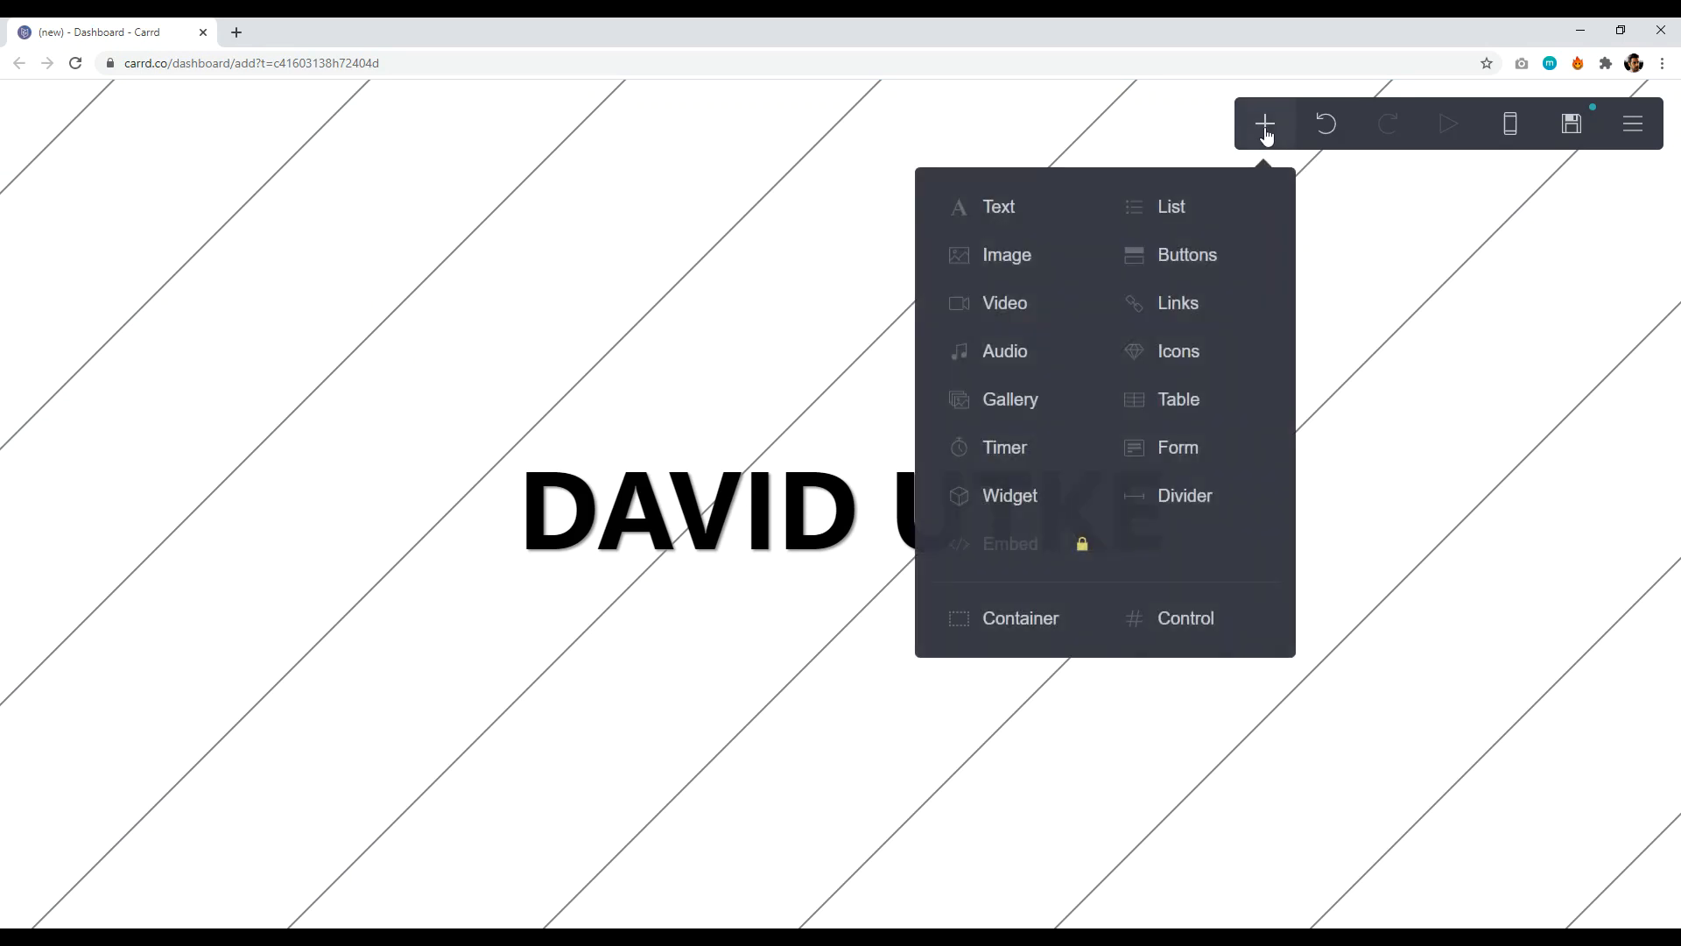
pyautogui.click(1023, 260)
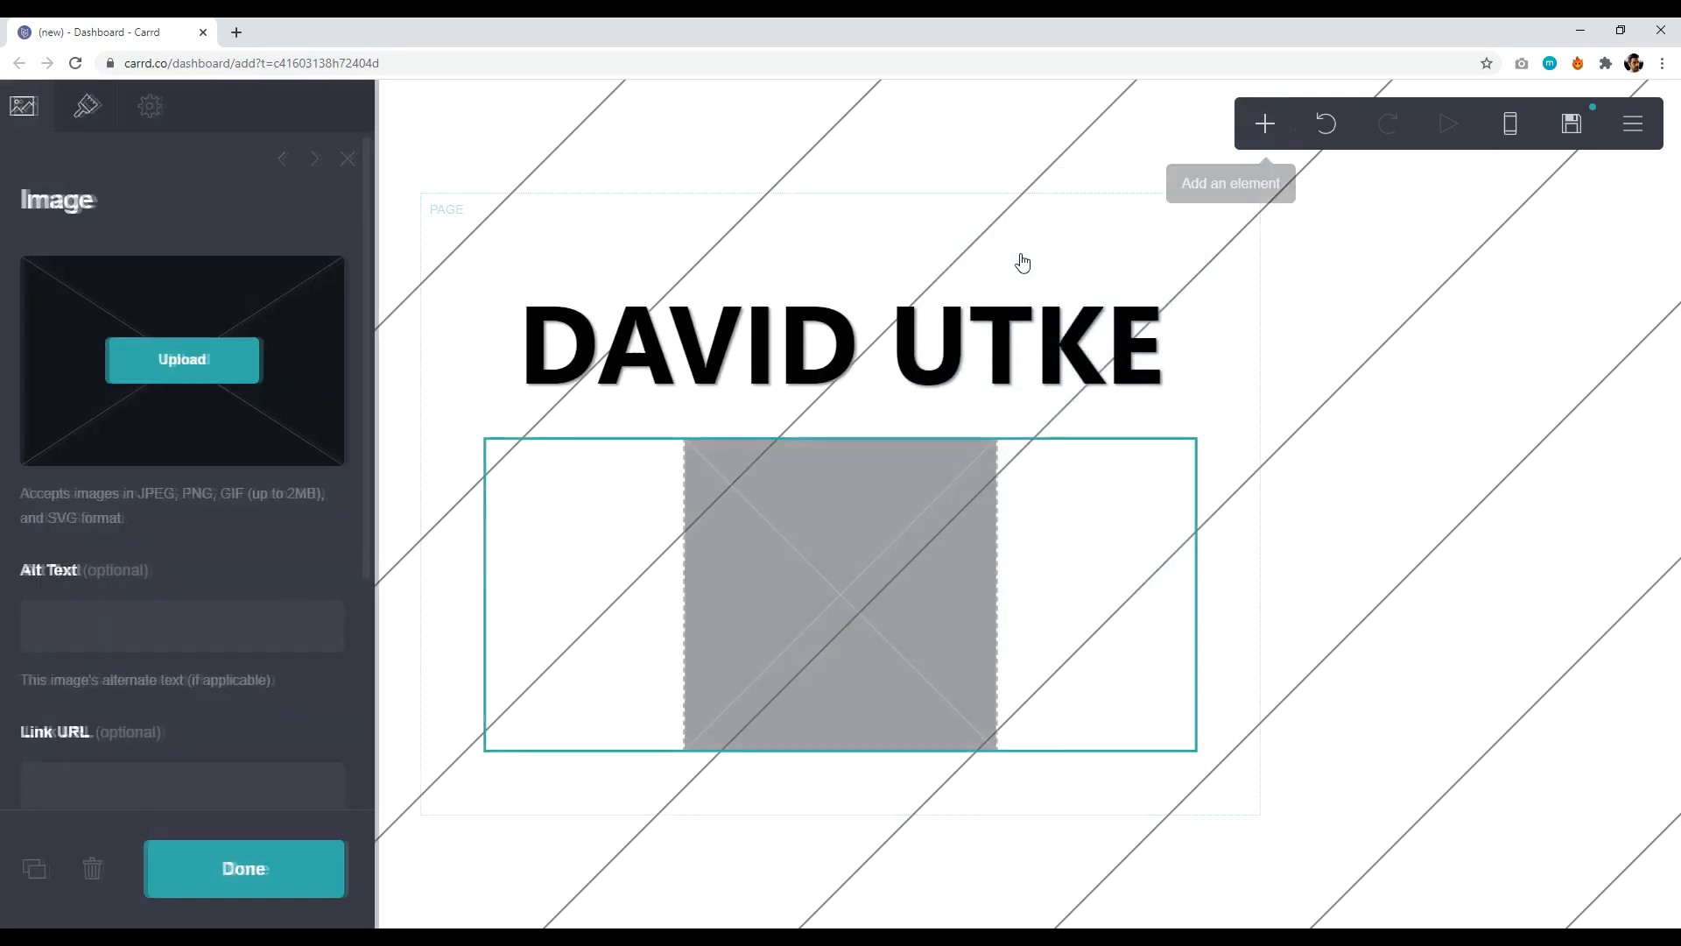
pyautogui.click(219, 361)
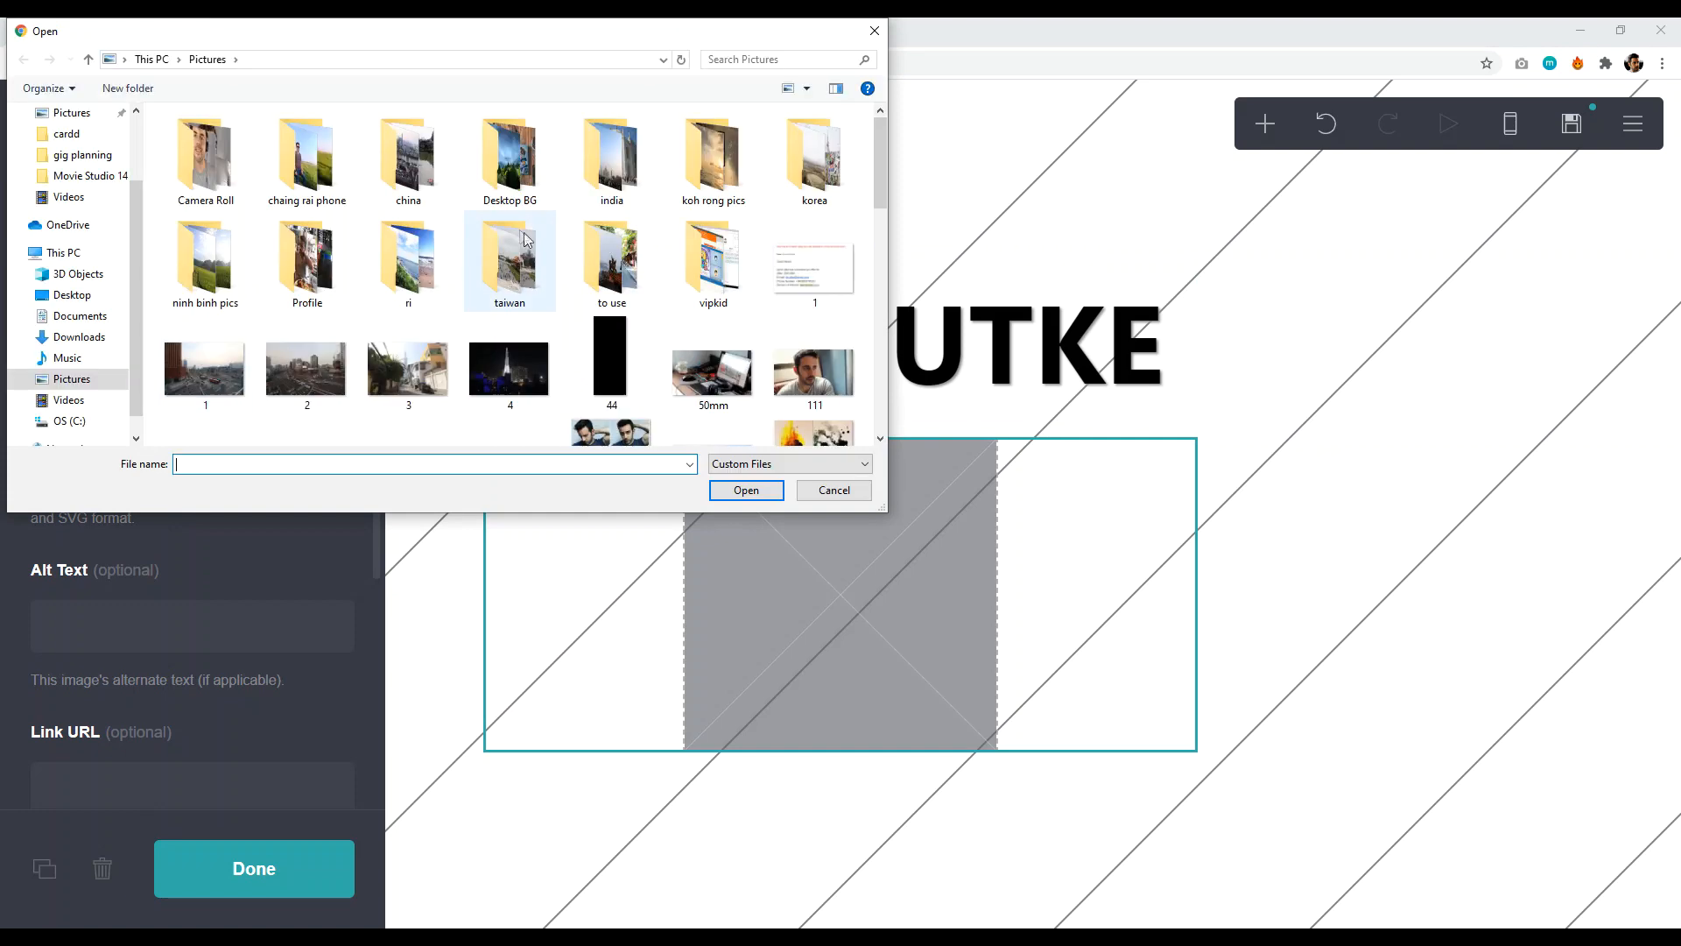
pyautogui.scroll(-2, 663, 327)
pyautogui.click(611, 332)
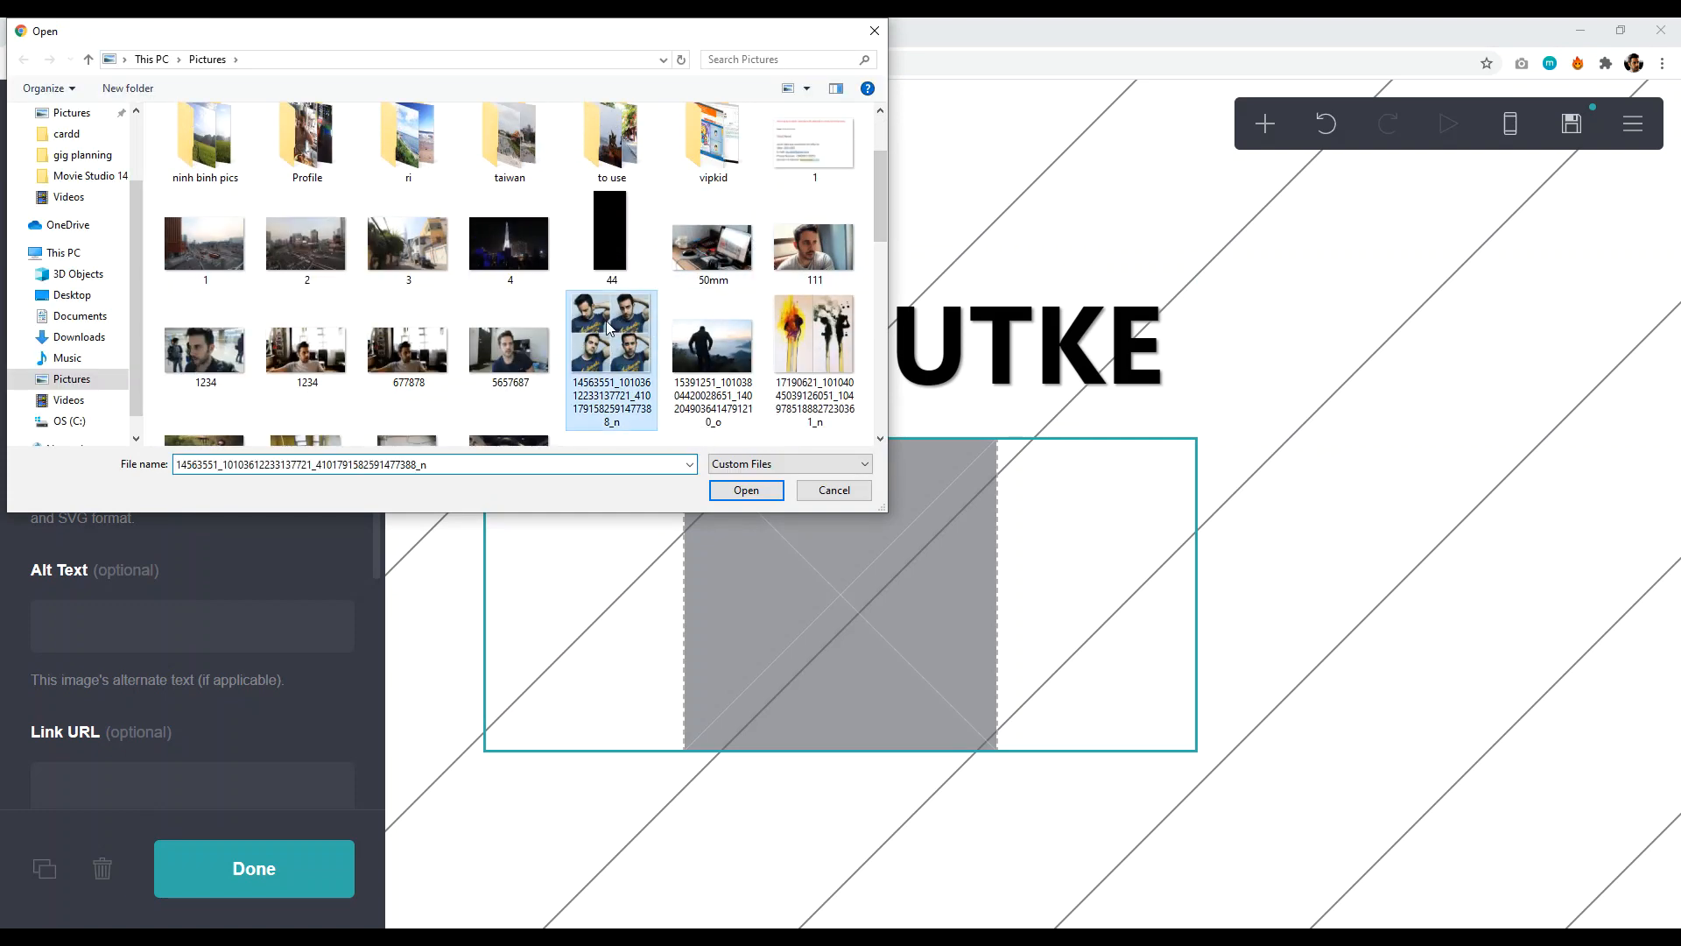
pyautogui.click(746, 488)
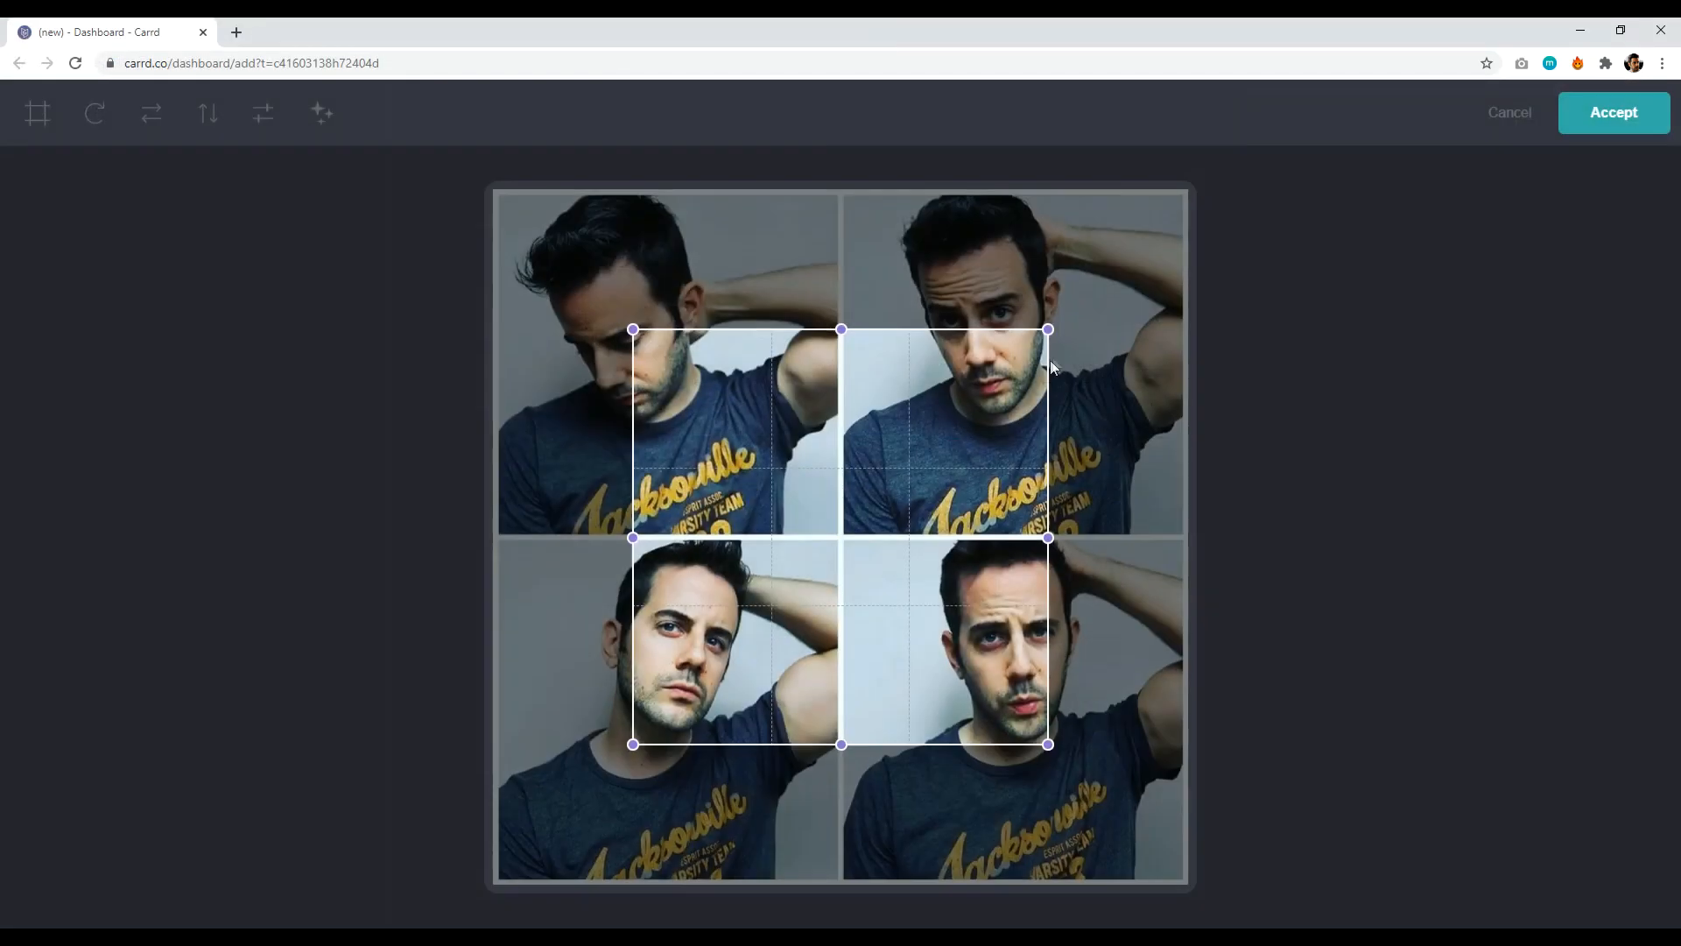
# - Expand the crop to cover the whole collage and accept it
pyautogui.moveTo(749, 488); pyautogui.dragTo(886, 627)
pyautogui.moveTo(743, 456); pyautogui.dragTo(497, 194)
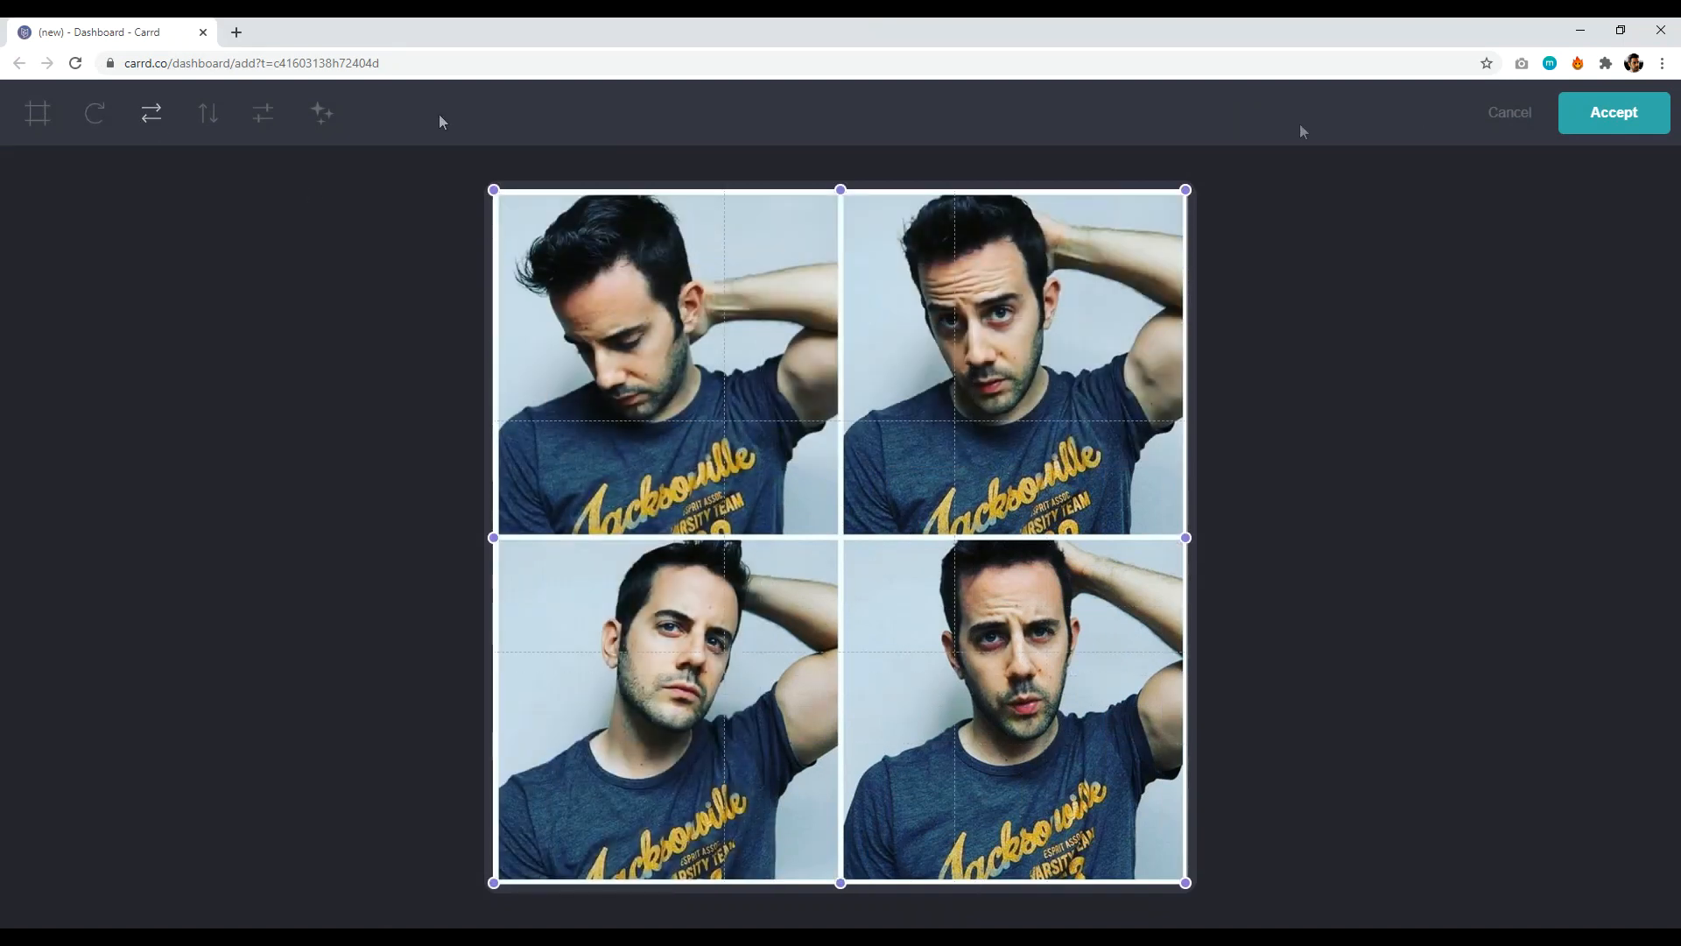
pyautogui.click(1613, 113)
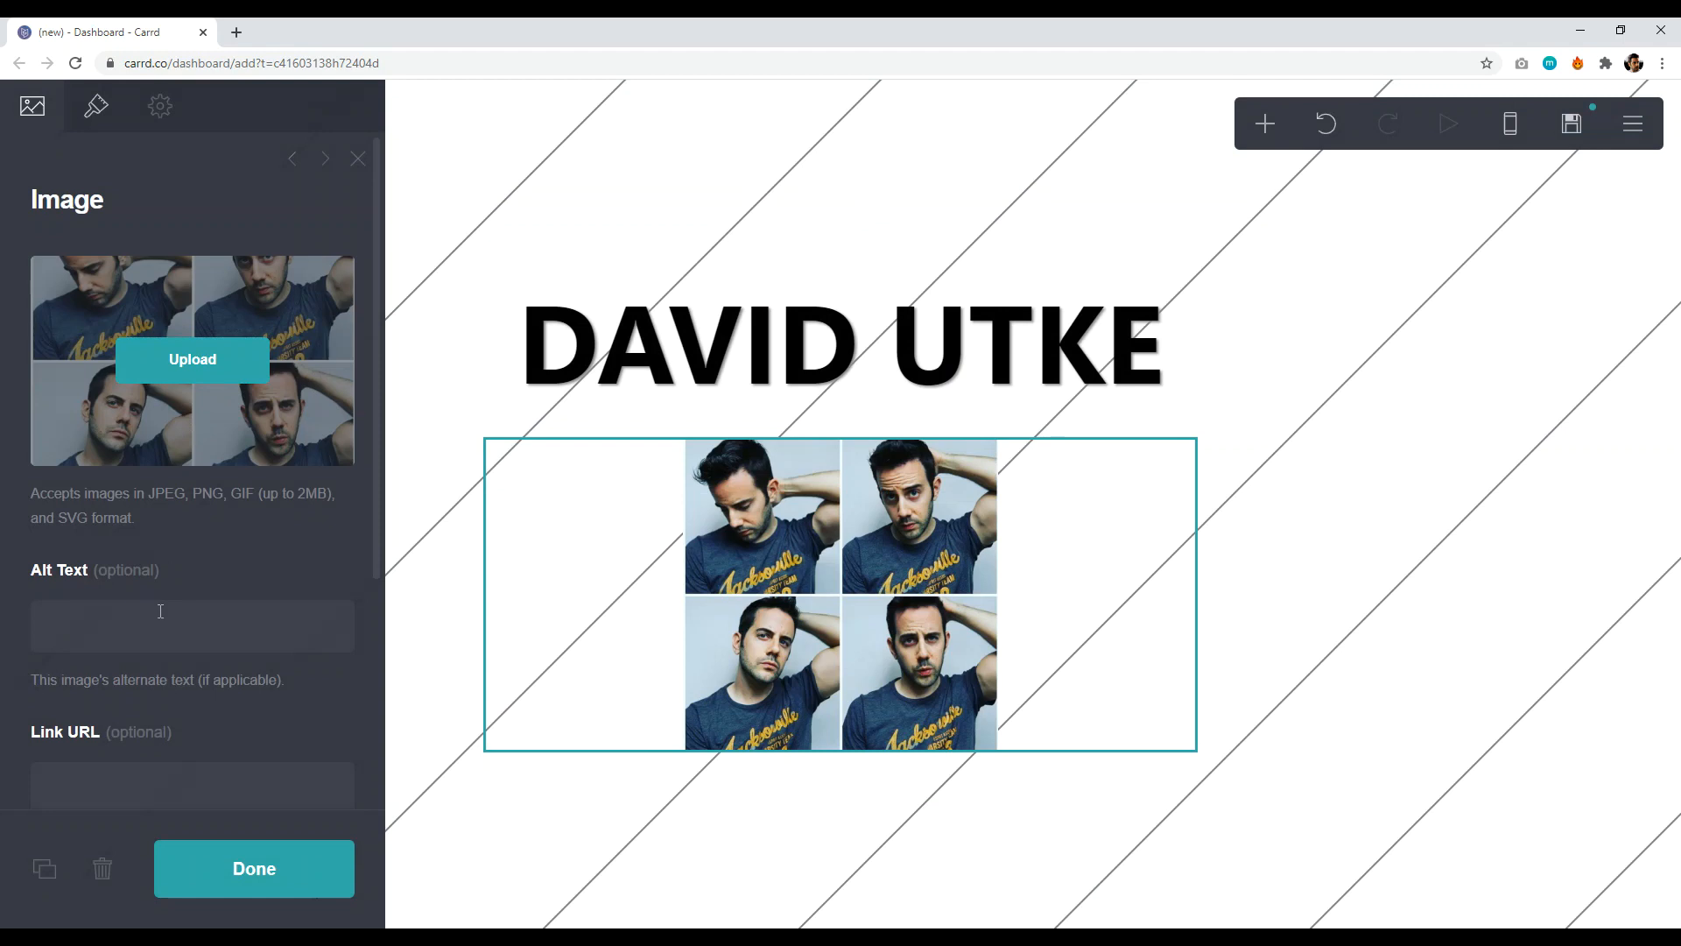
pyautogui.scroll(-3, 154, 635)
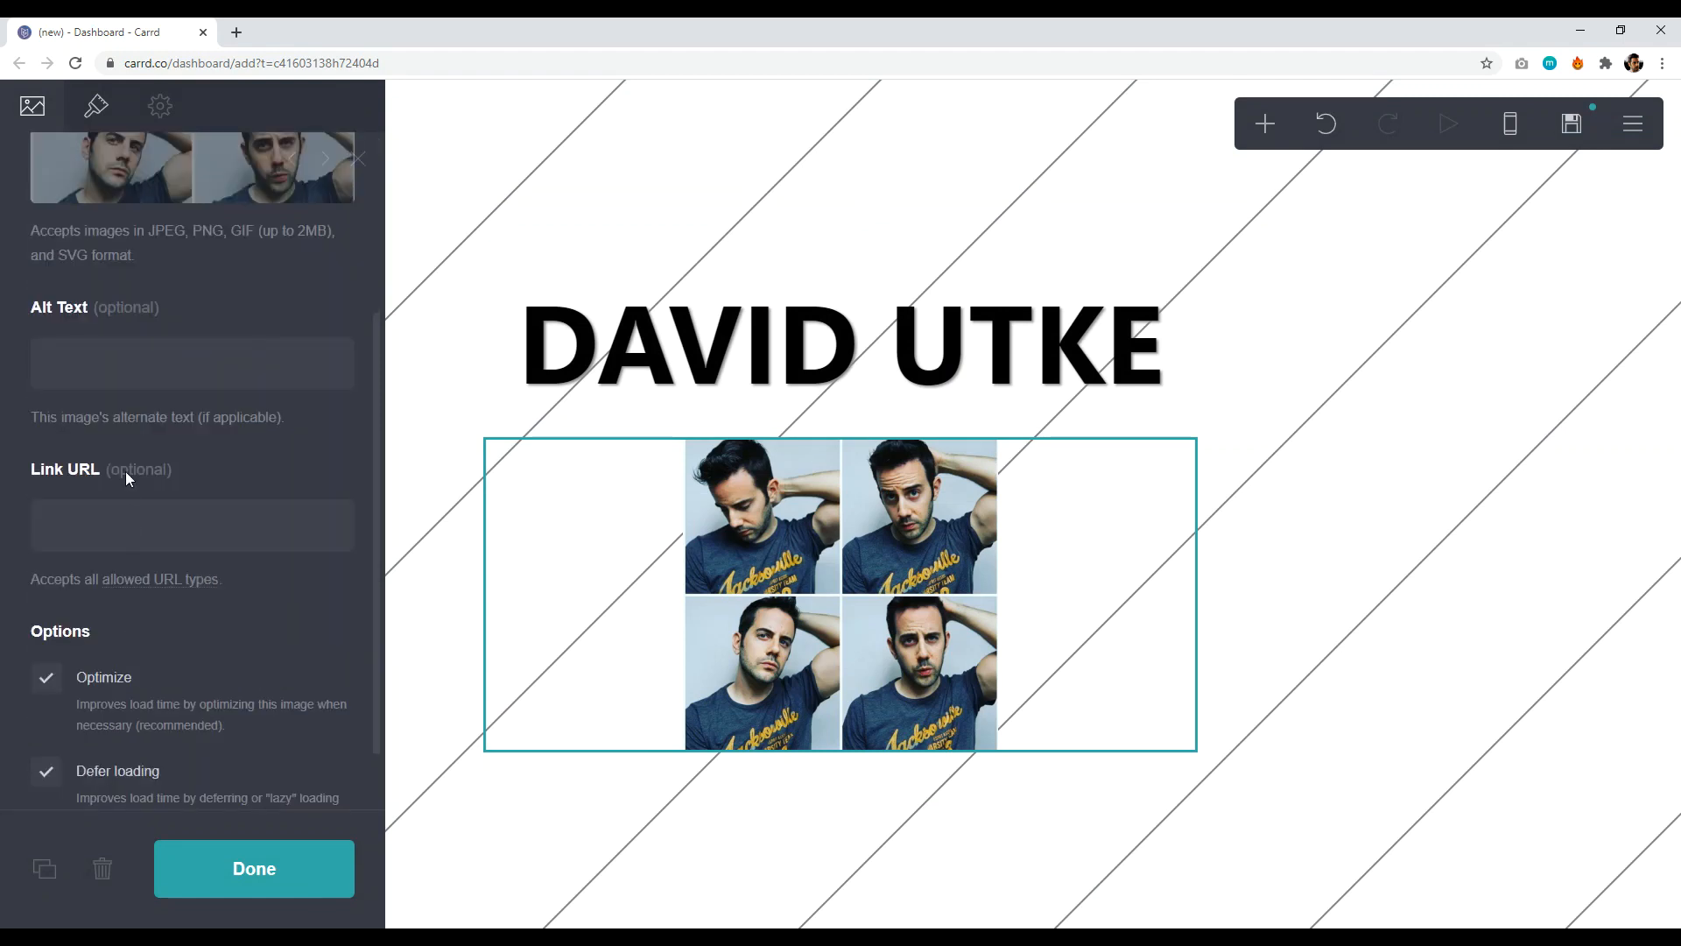
# - Shrink the collage's width and mask it into a Circle shape
pyautogui.scroll(-1, 185, 615)
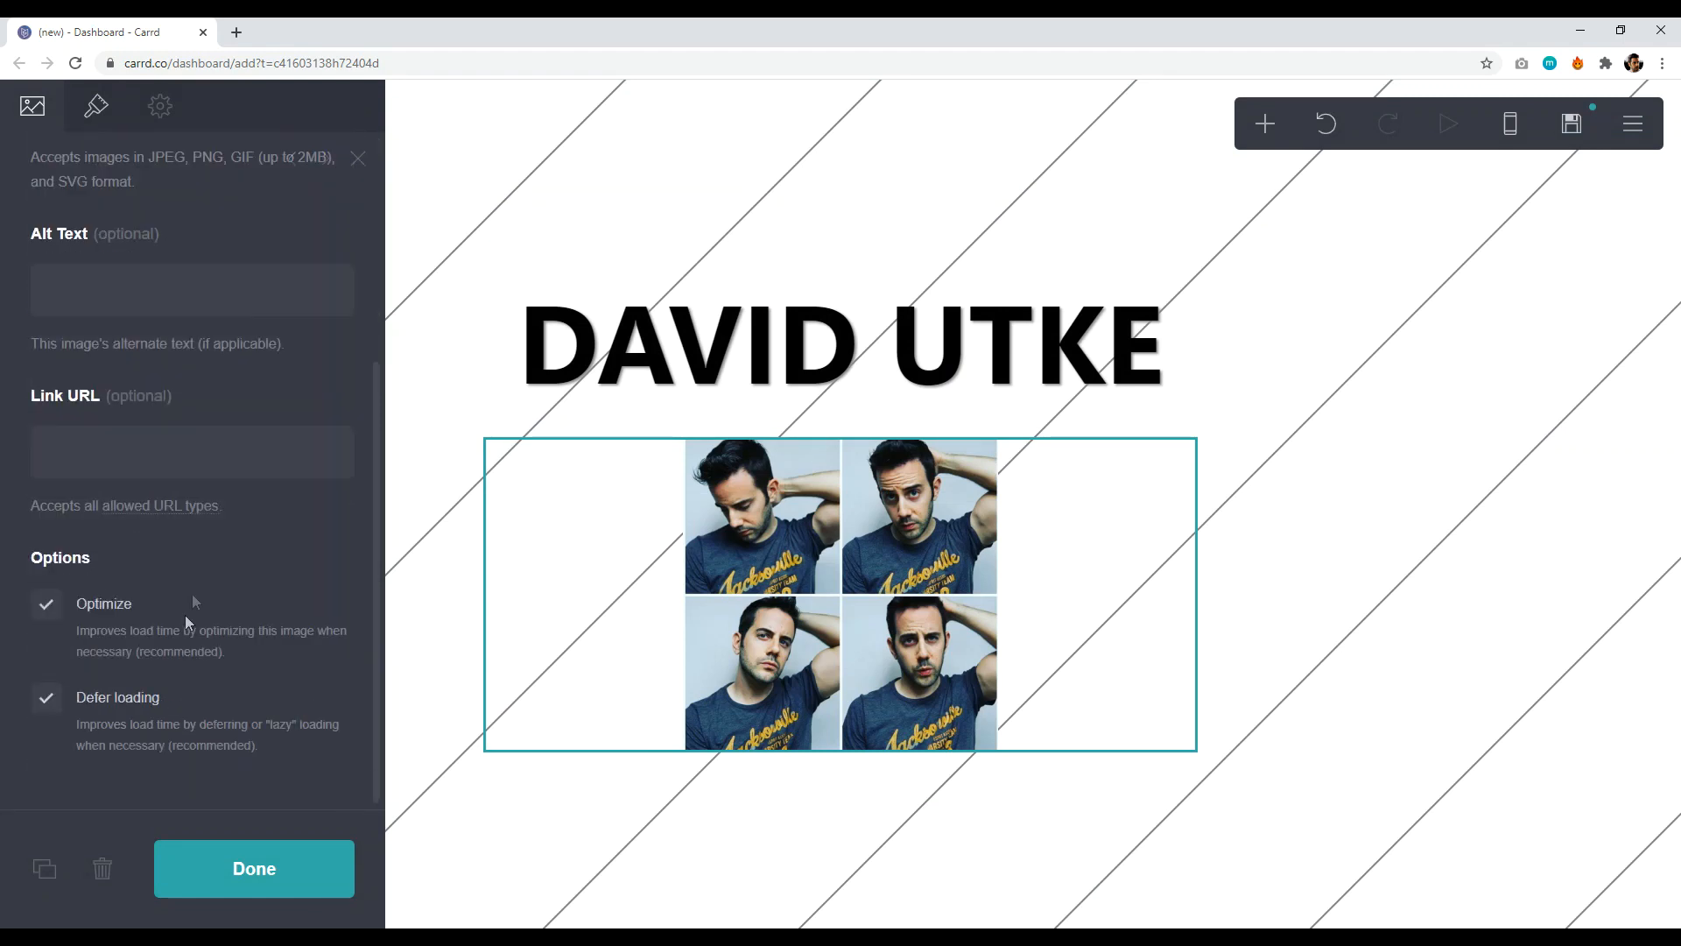
pyautogui.scroll(4, 186, 614)
pyautogui.click(97, 110)
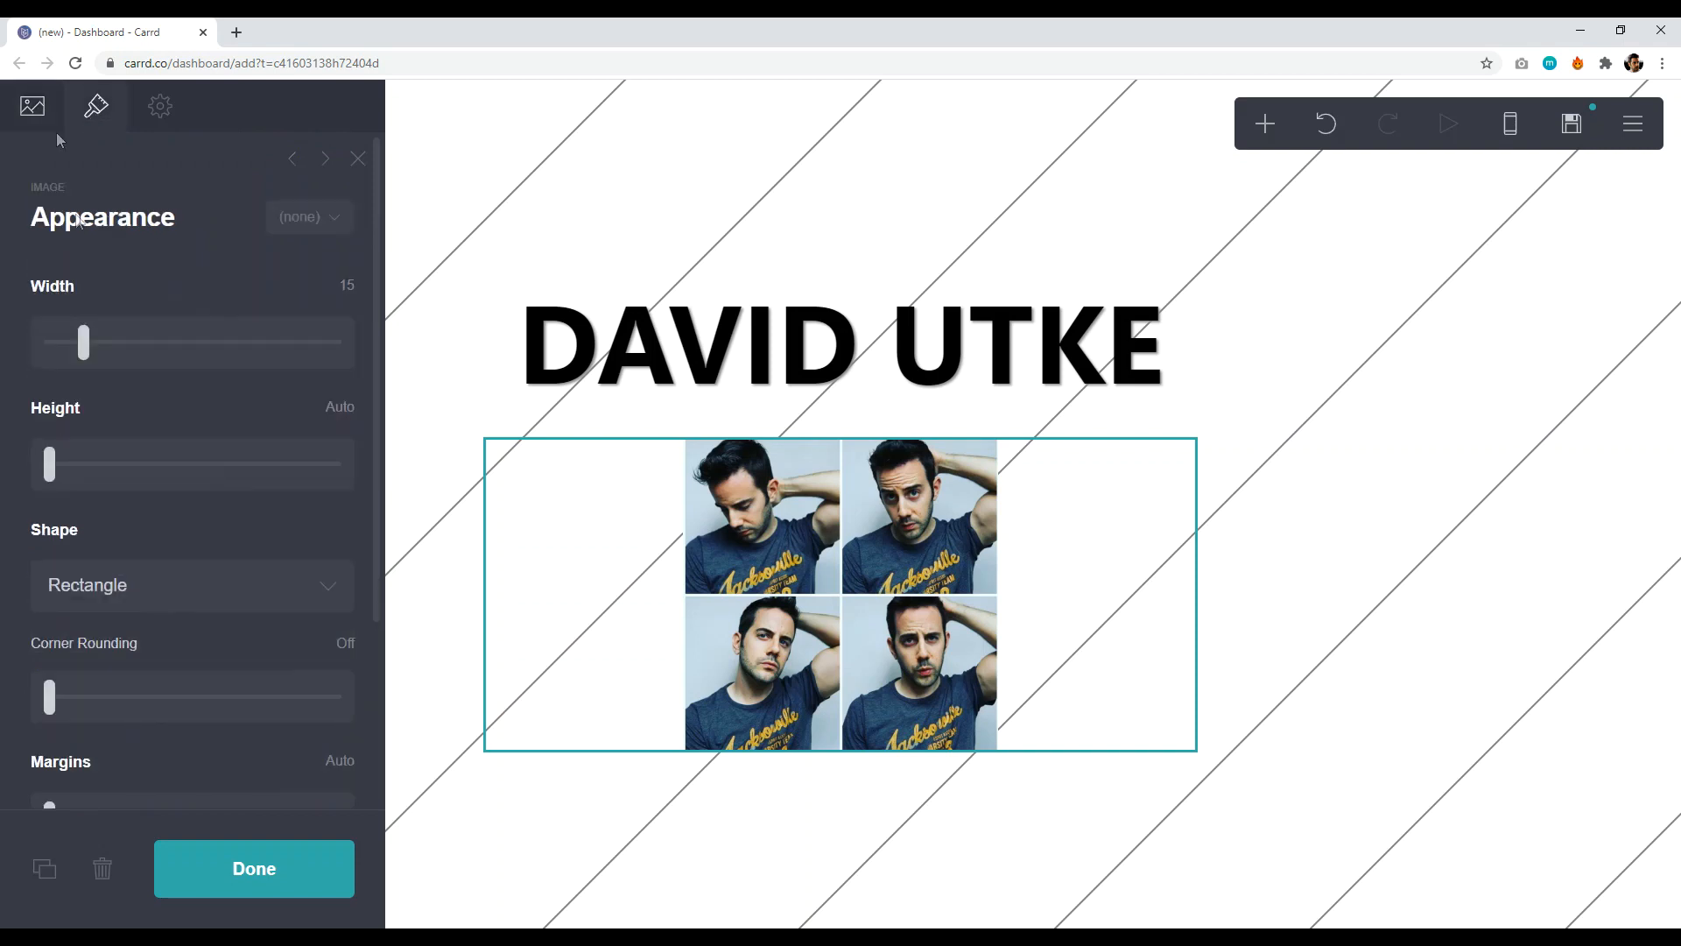
pyautogui.moveTo(81, 342)
pyautogui.mouseDown()
pyautogui.moveTo(254, 342)
pyautogui.moveTo(71, 334)
pyautogui.mouseUp()
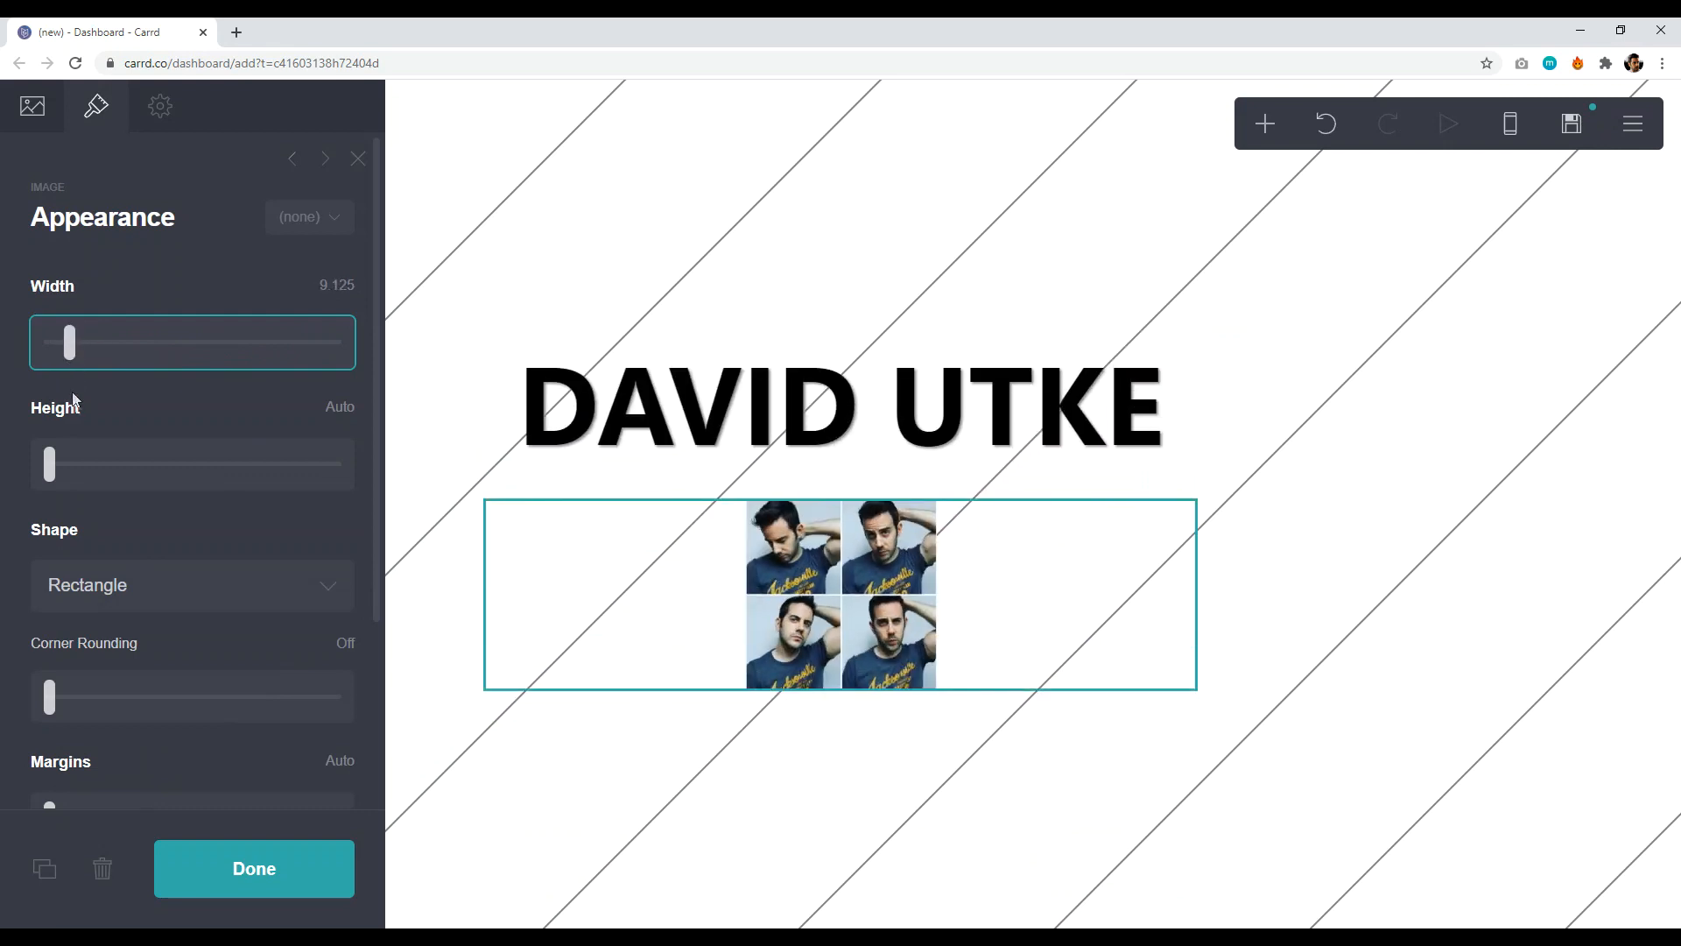
pyautogui.scroll(-1, 147, 515)
pyautogui.click(171, 499)
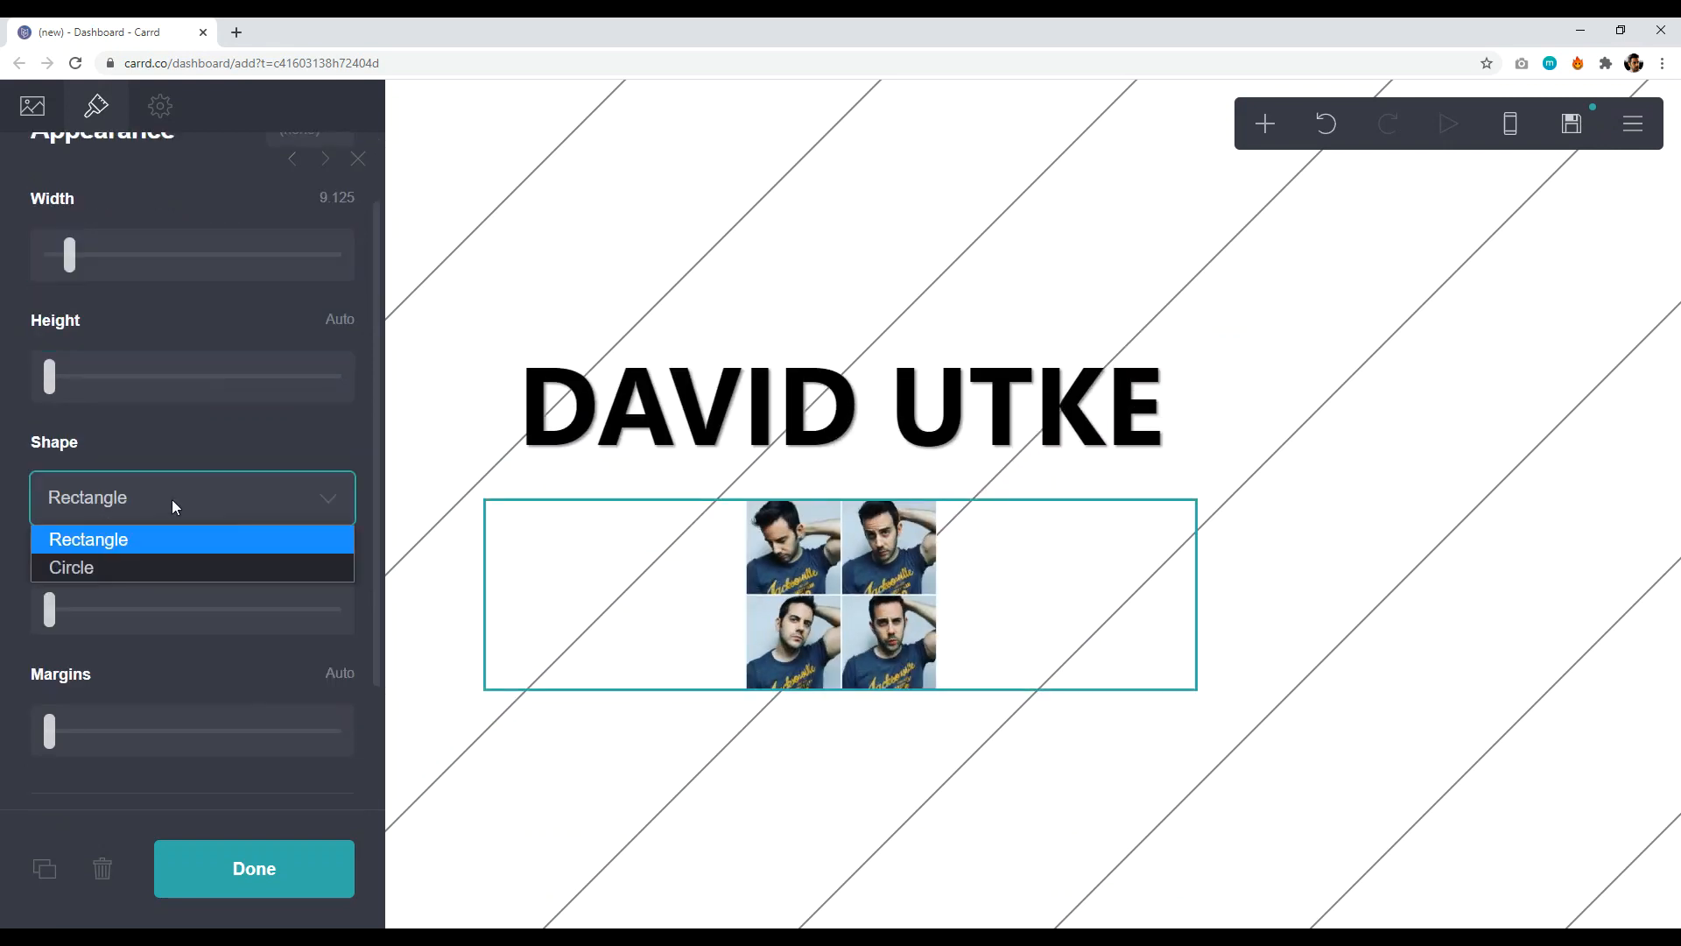
pyautogui.click(106, 567)
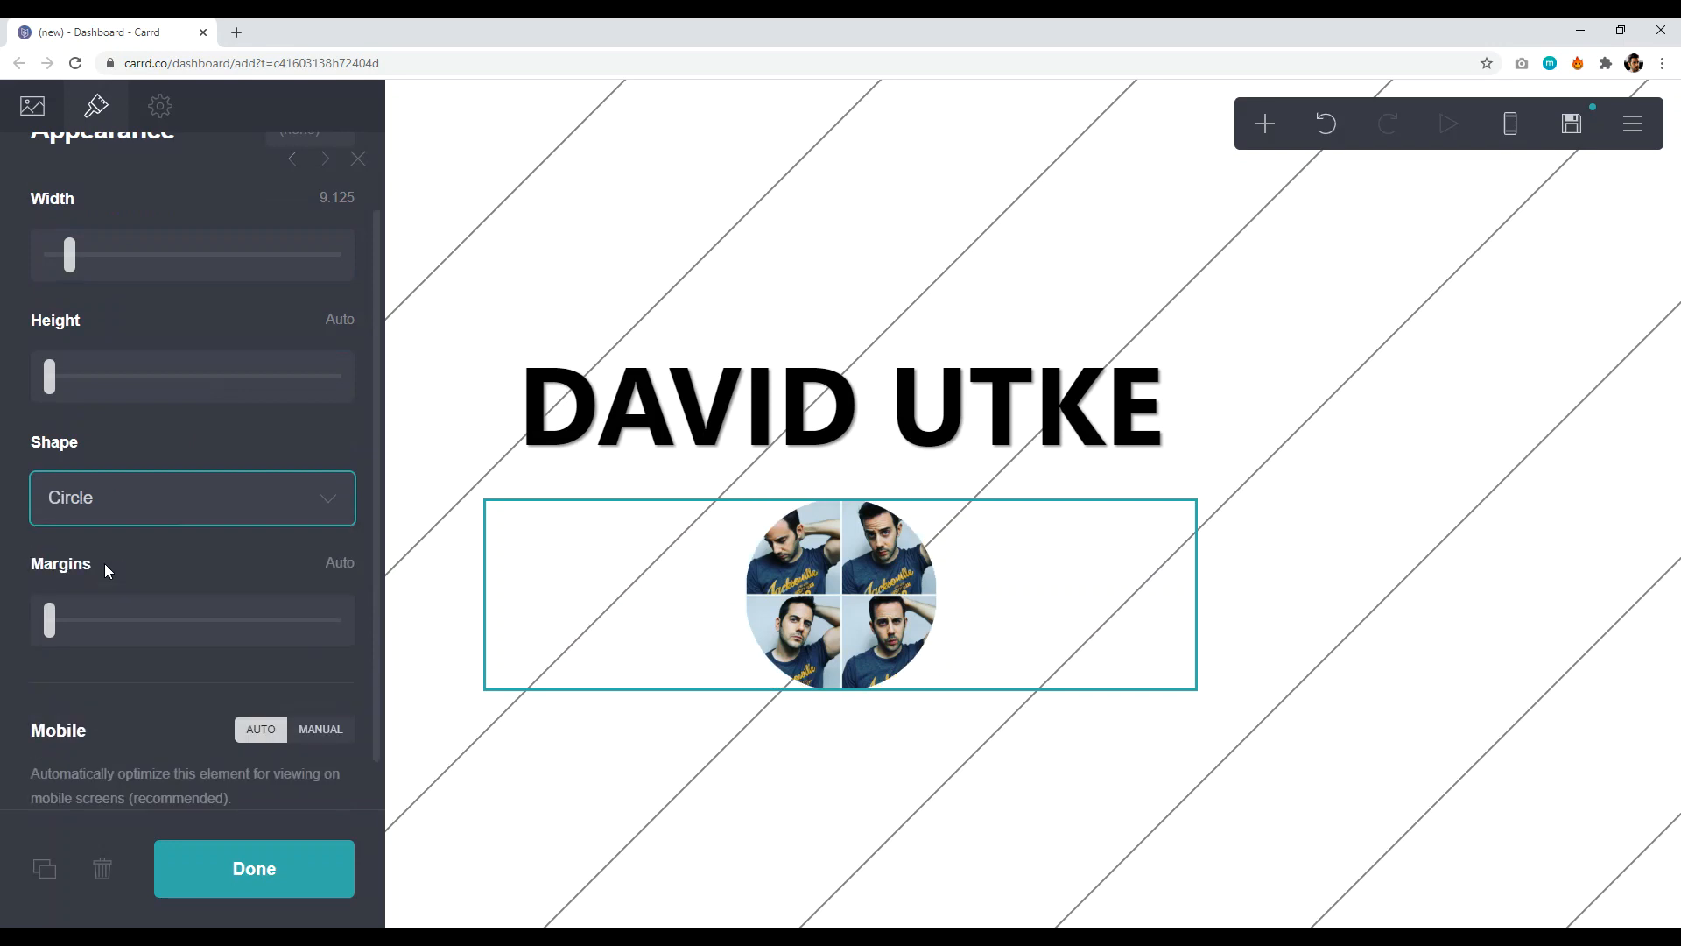
pyautogui.click(265, 878)
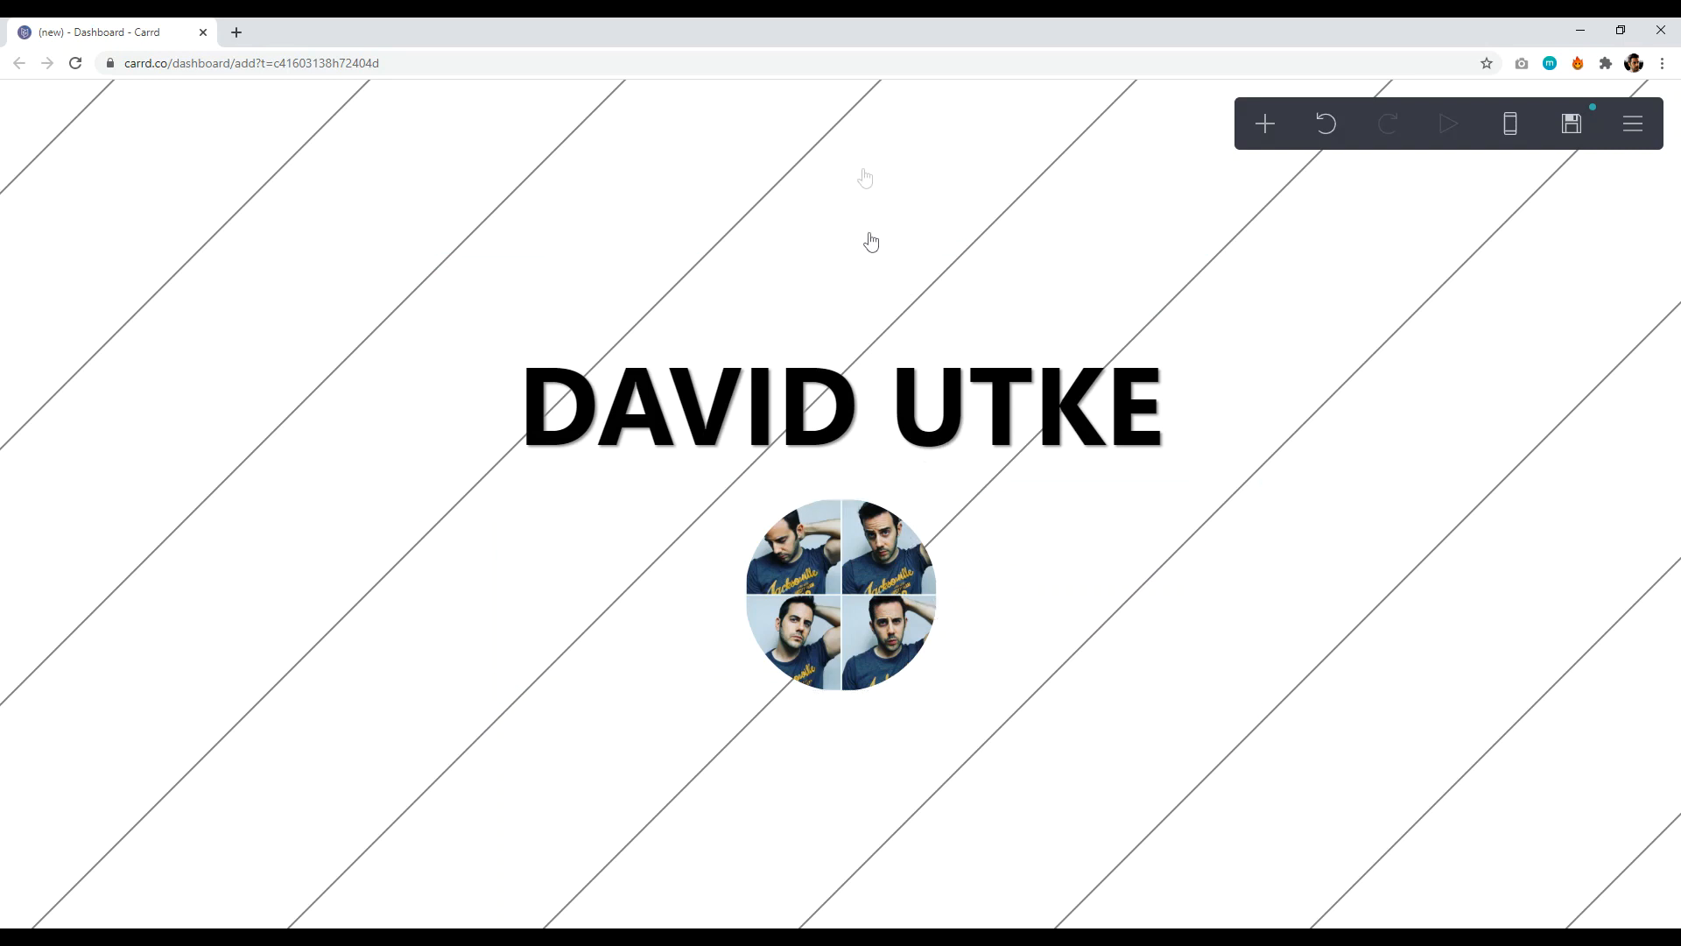
# - Move the circular collage above the name heading
pyautogui.moveTo(1006, 592); pyautogui.dragTo(990, 327)
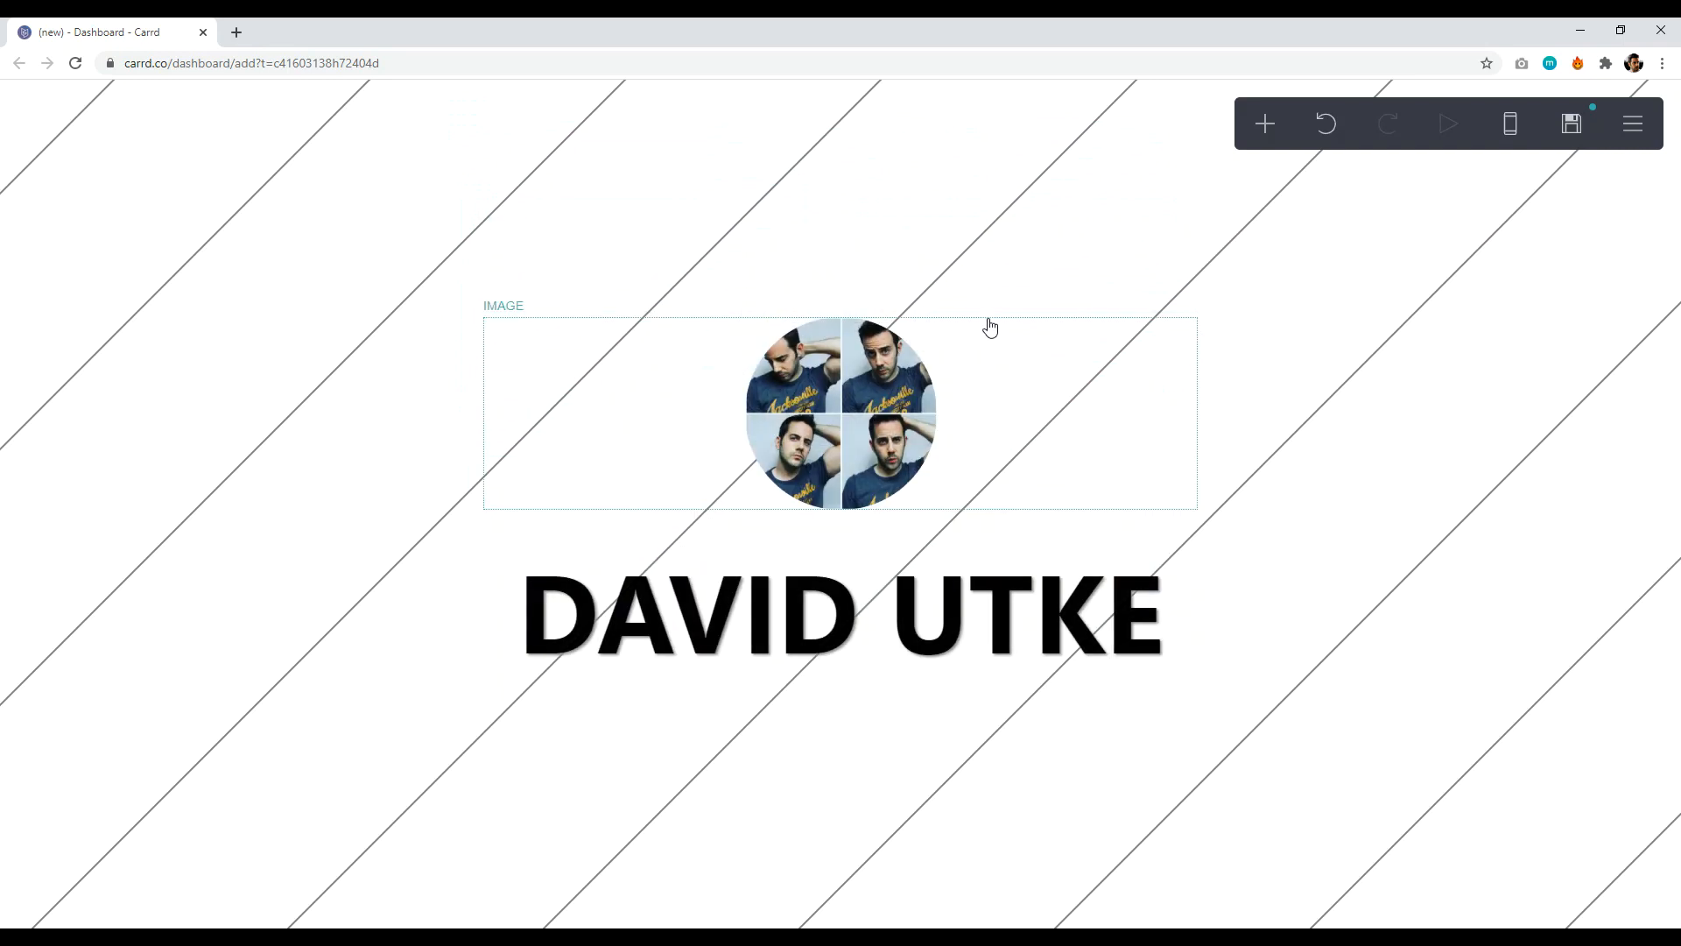
pyautogui.click(251, 243)
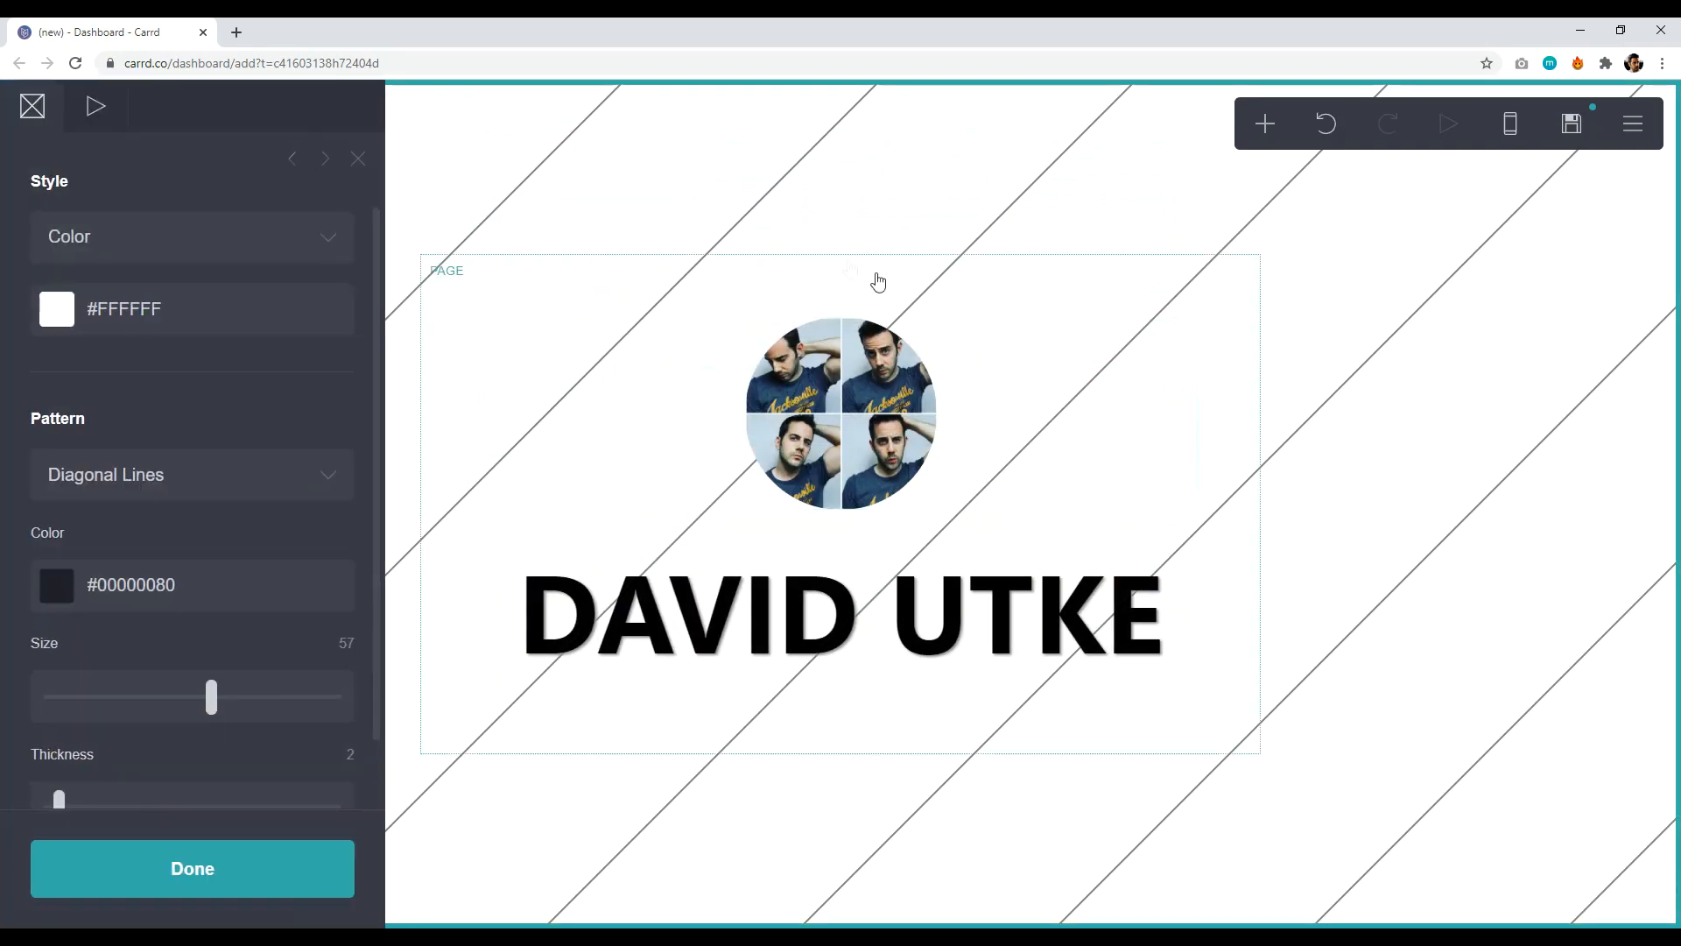
pyautogui.click(779, 131)
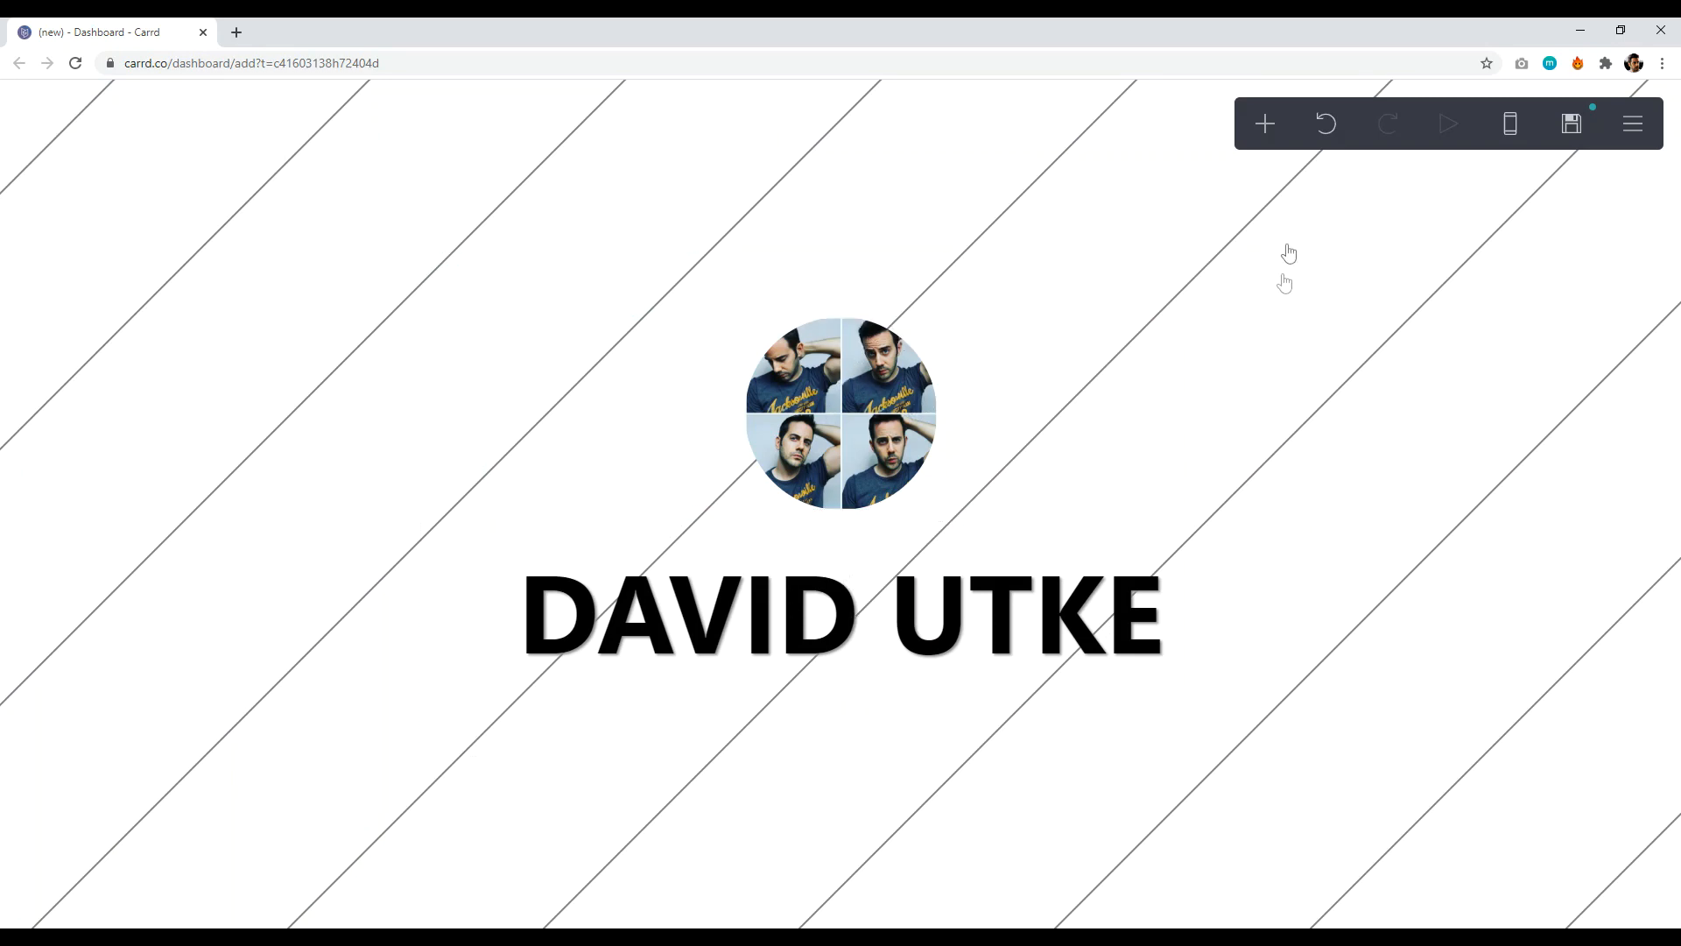
pyautogui.click(1265, 125)
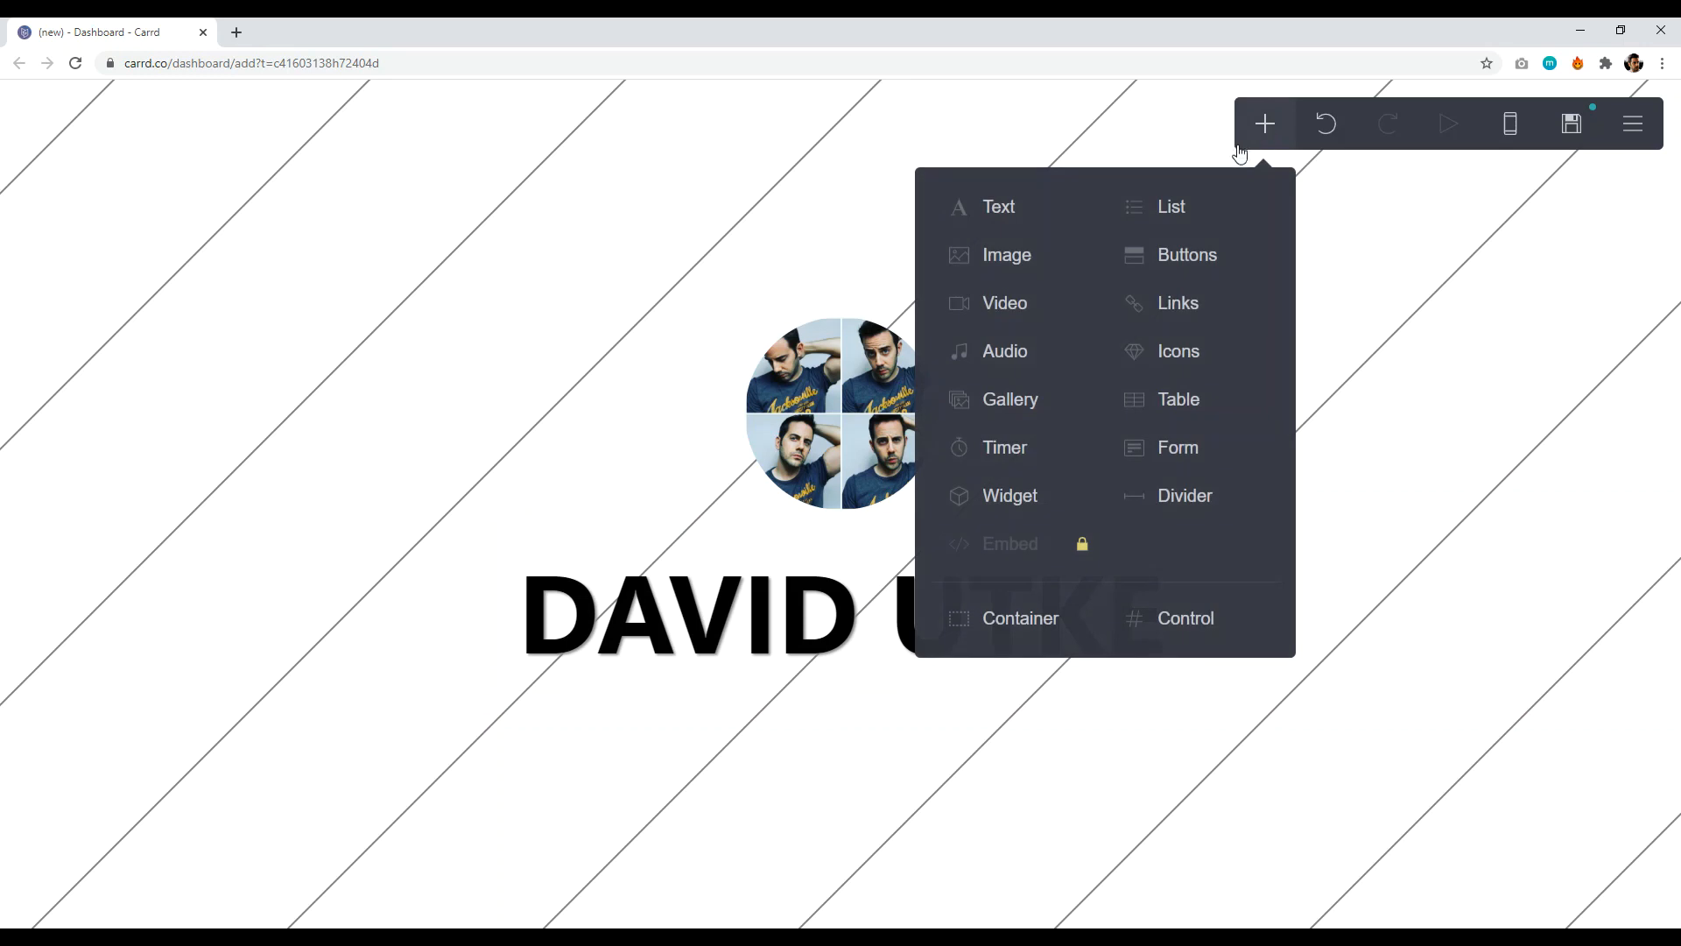
# - Add a text element introducing the owner by name as 'a blue eyed, left handed web pro.'
pyautogui.click(1009, 213)
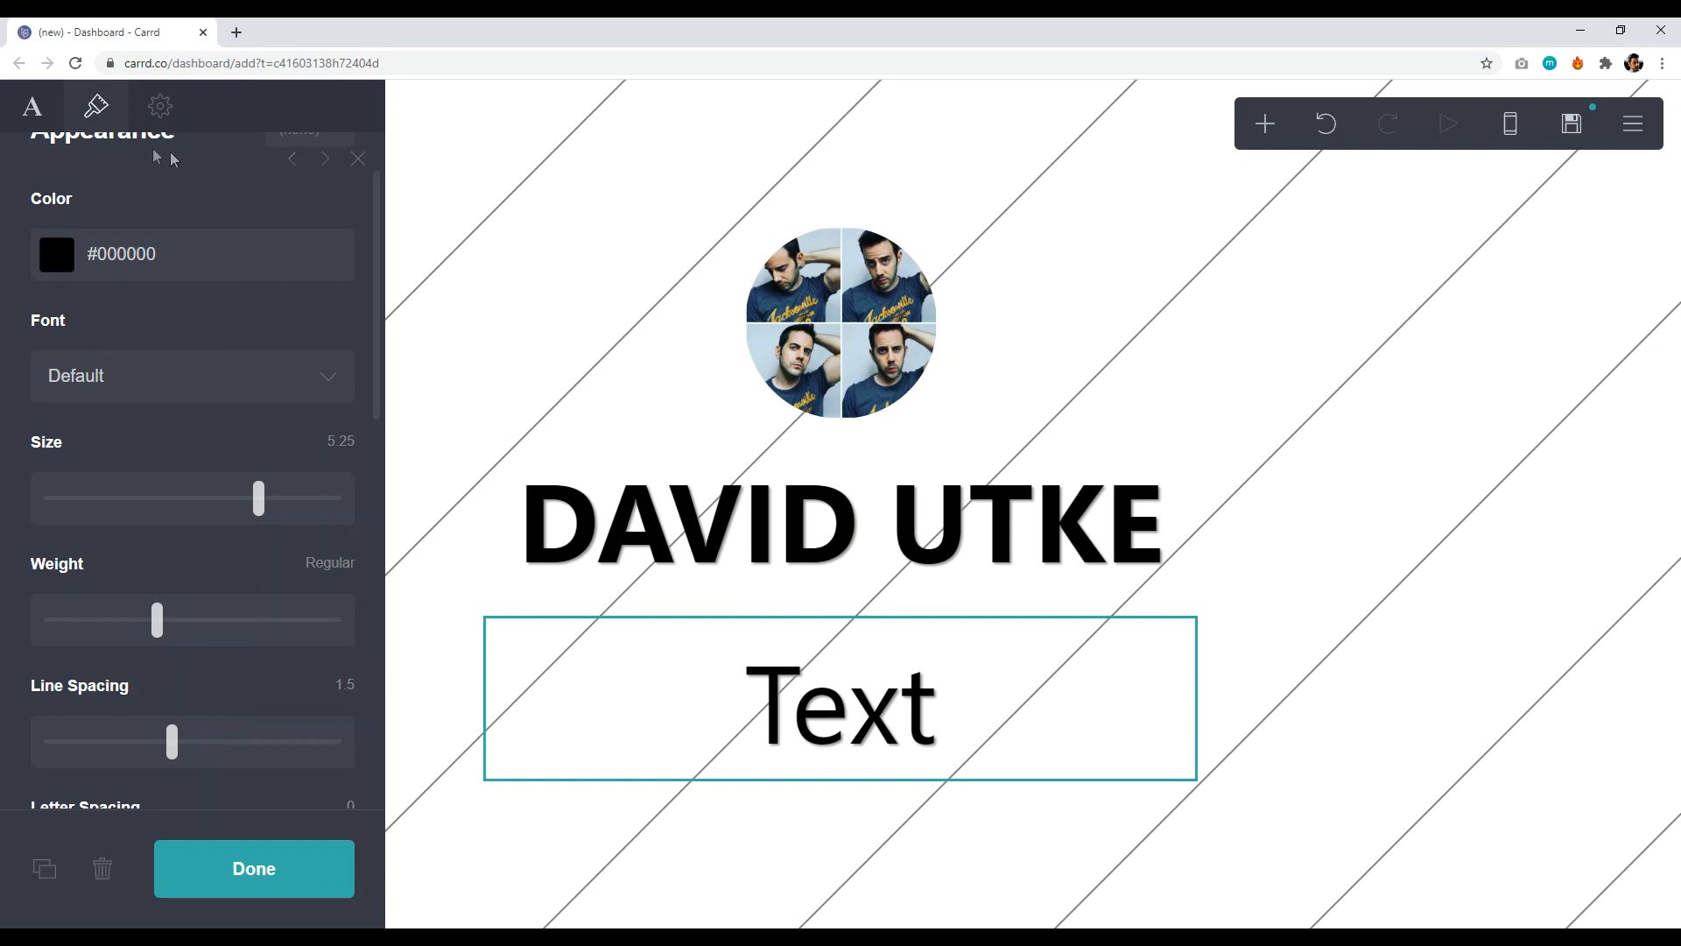
pyautogui.click(32, 107)
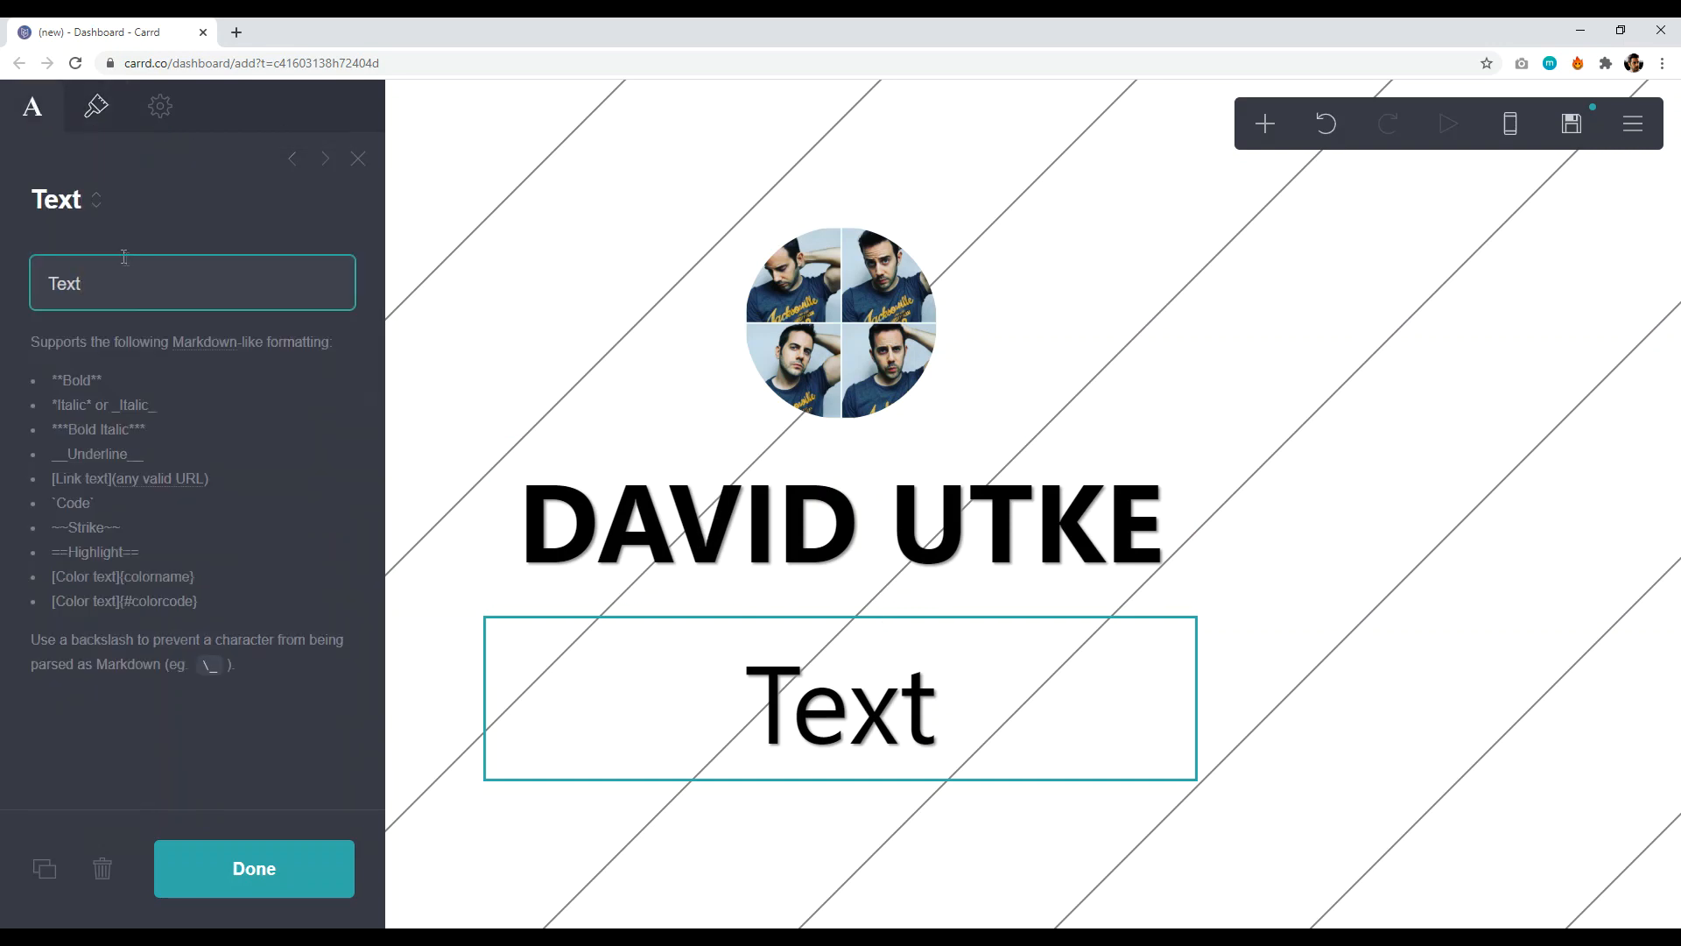
pyautogui.press('BackSpace')
pyautogui.press('BackSpace')
pyautogui.press('BackSpace')
pyautogui.press('BackSpace')
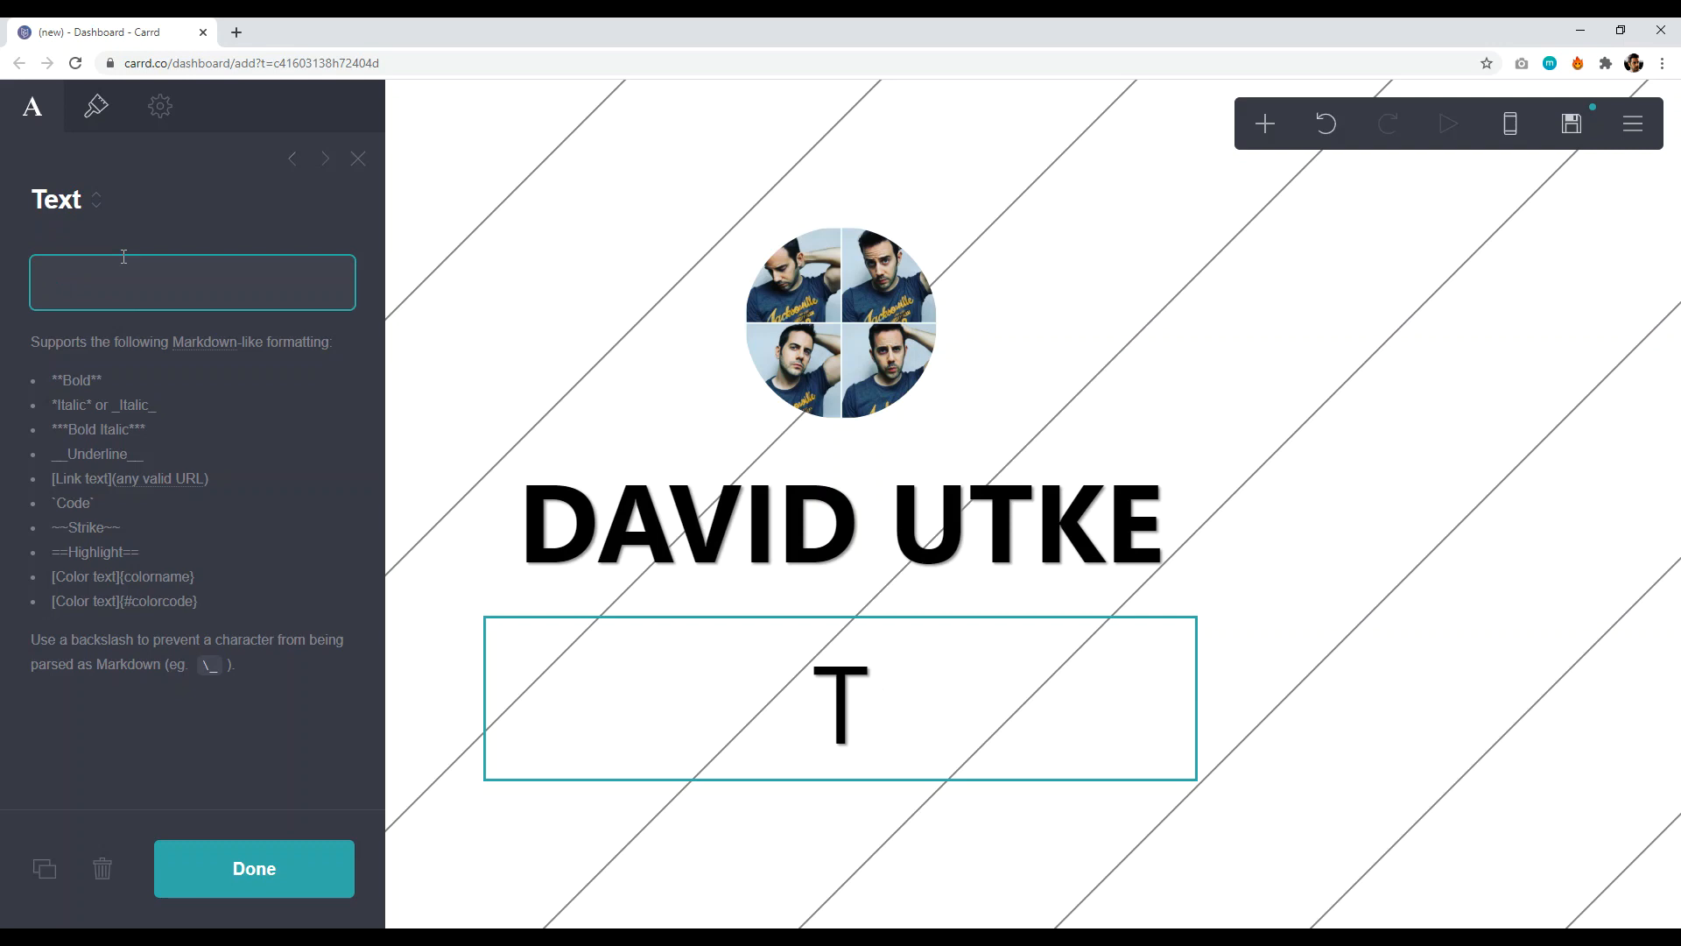
pyautogui.write('Hi my name is')
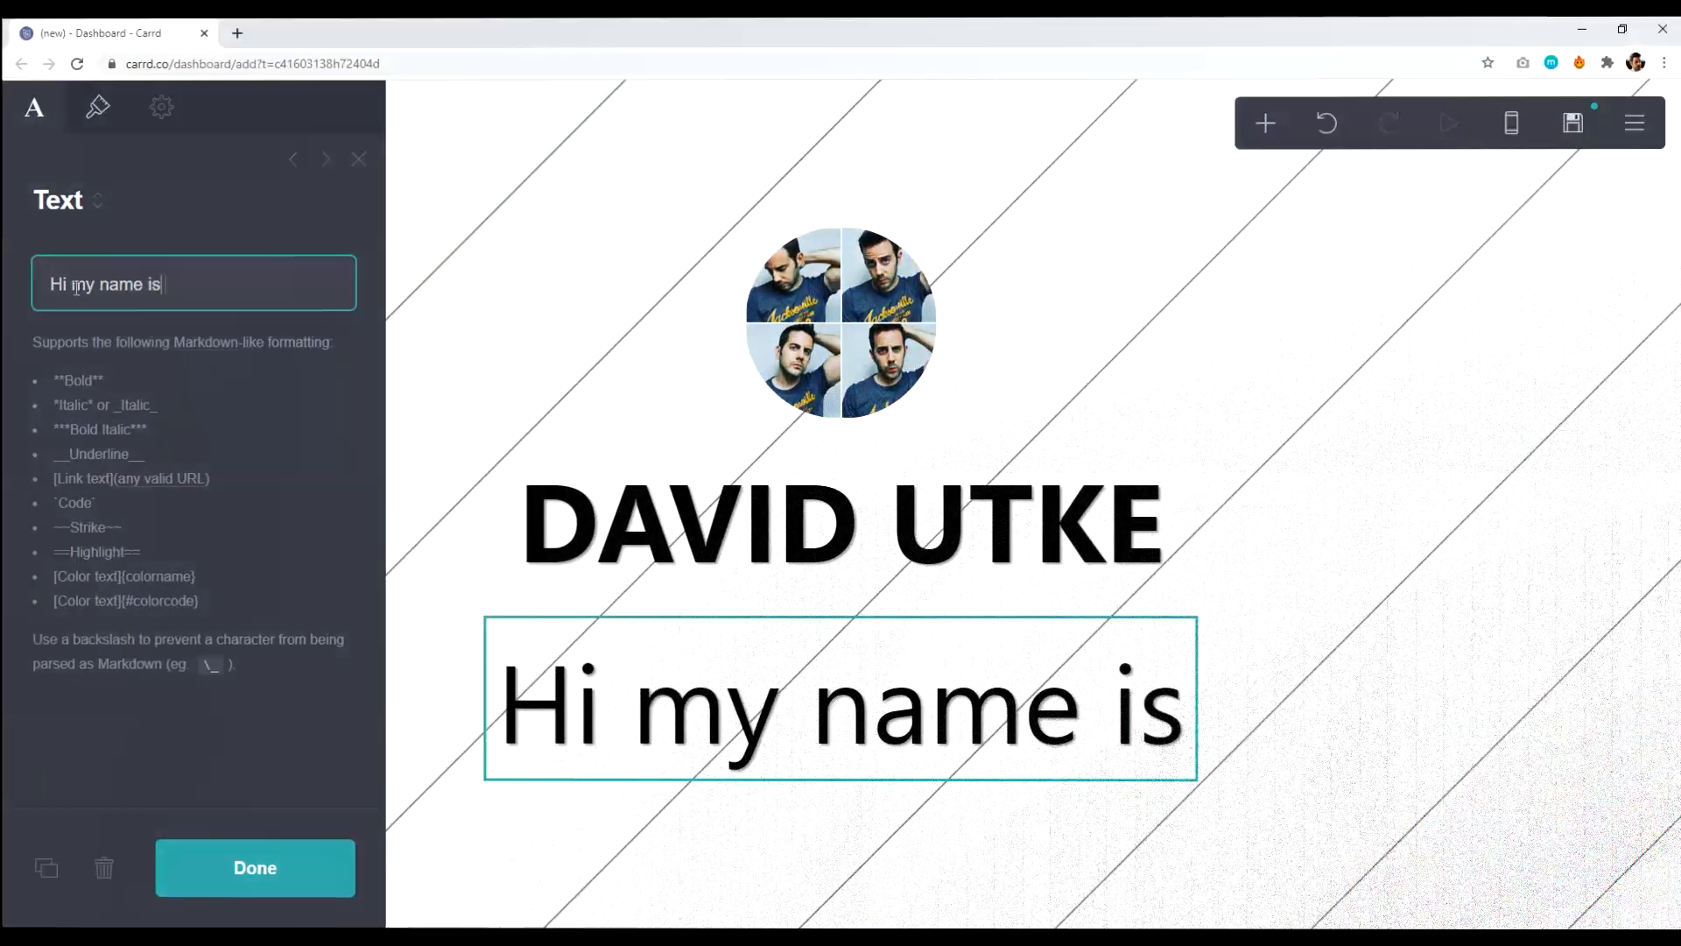
pyautogui.write(" David, I'm a blue eyed, left han")
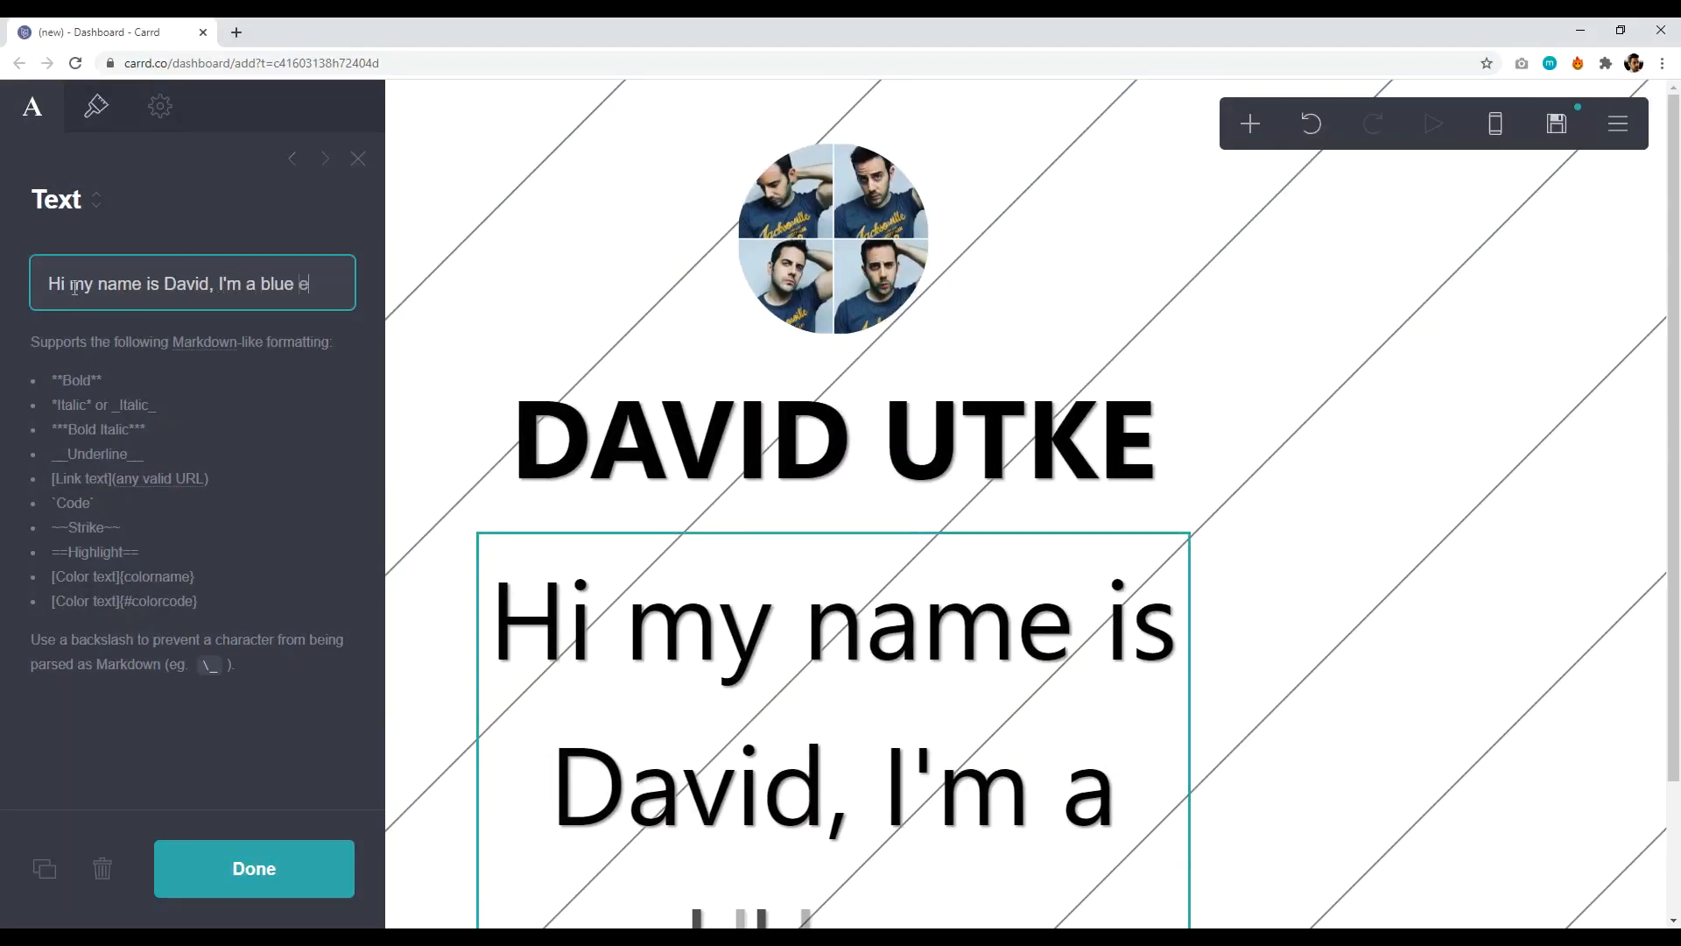
pyautogui.write('ded web pro.')
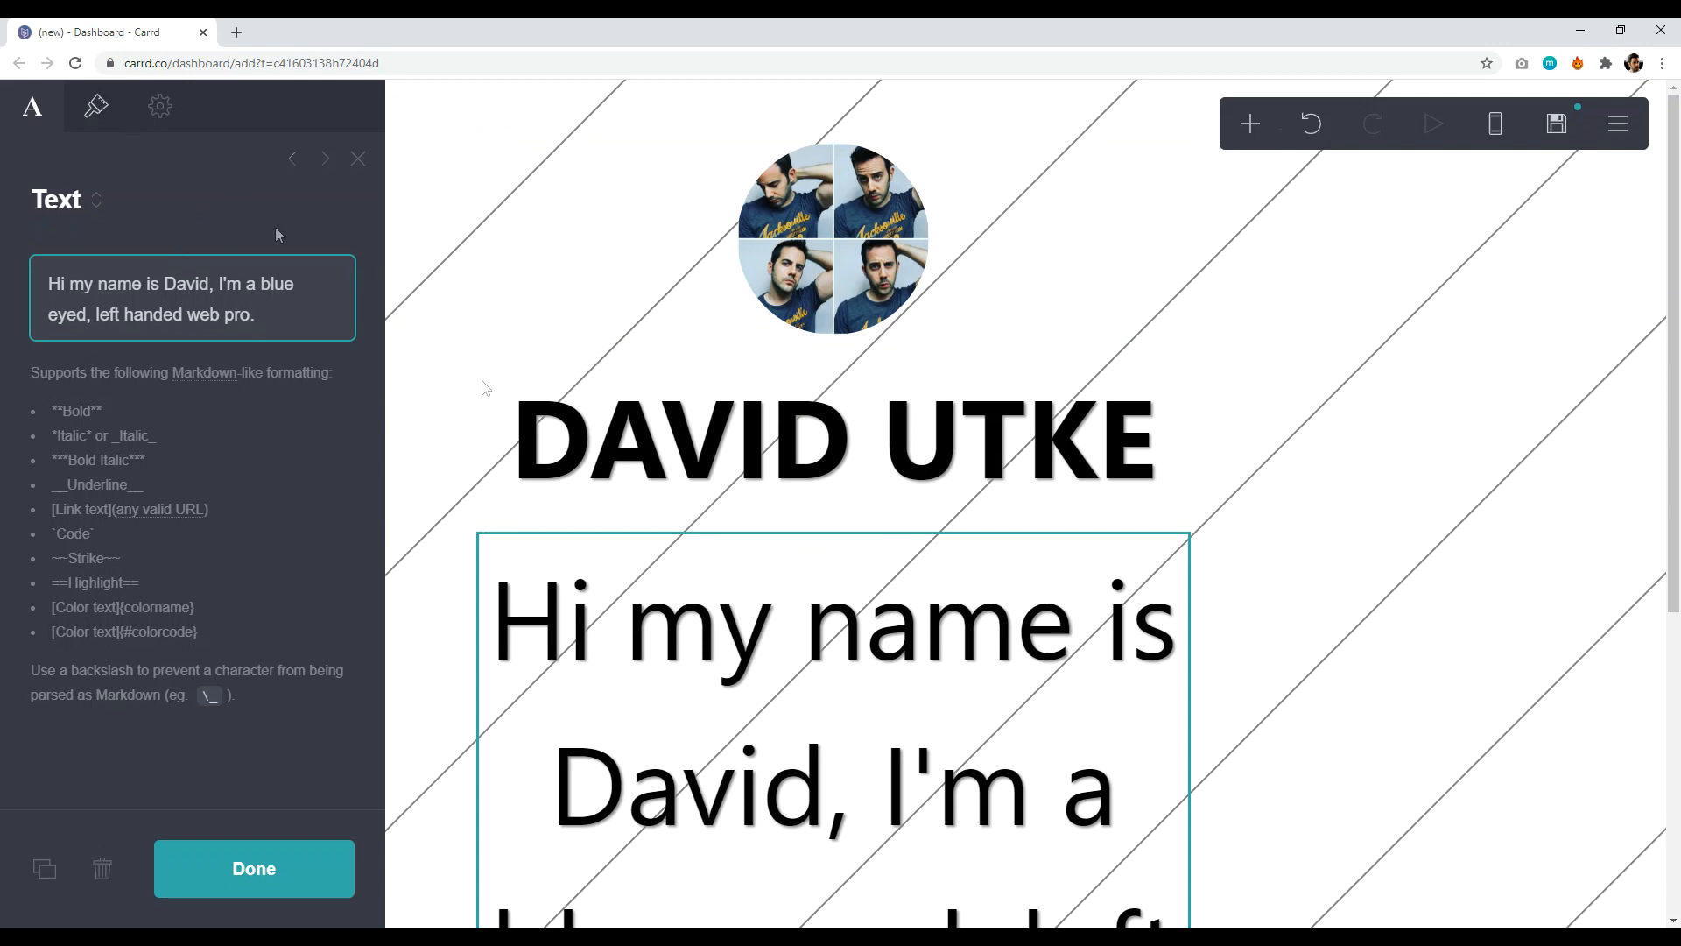
pyautogui.click(97, 106)
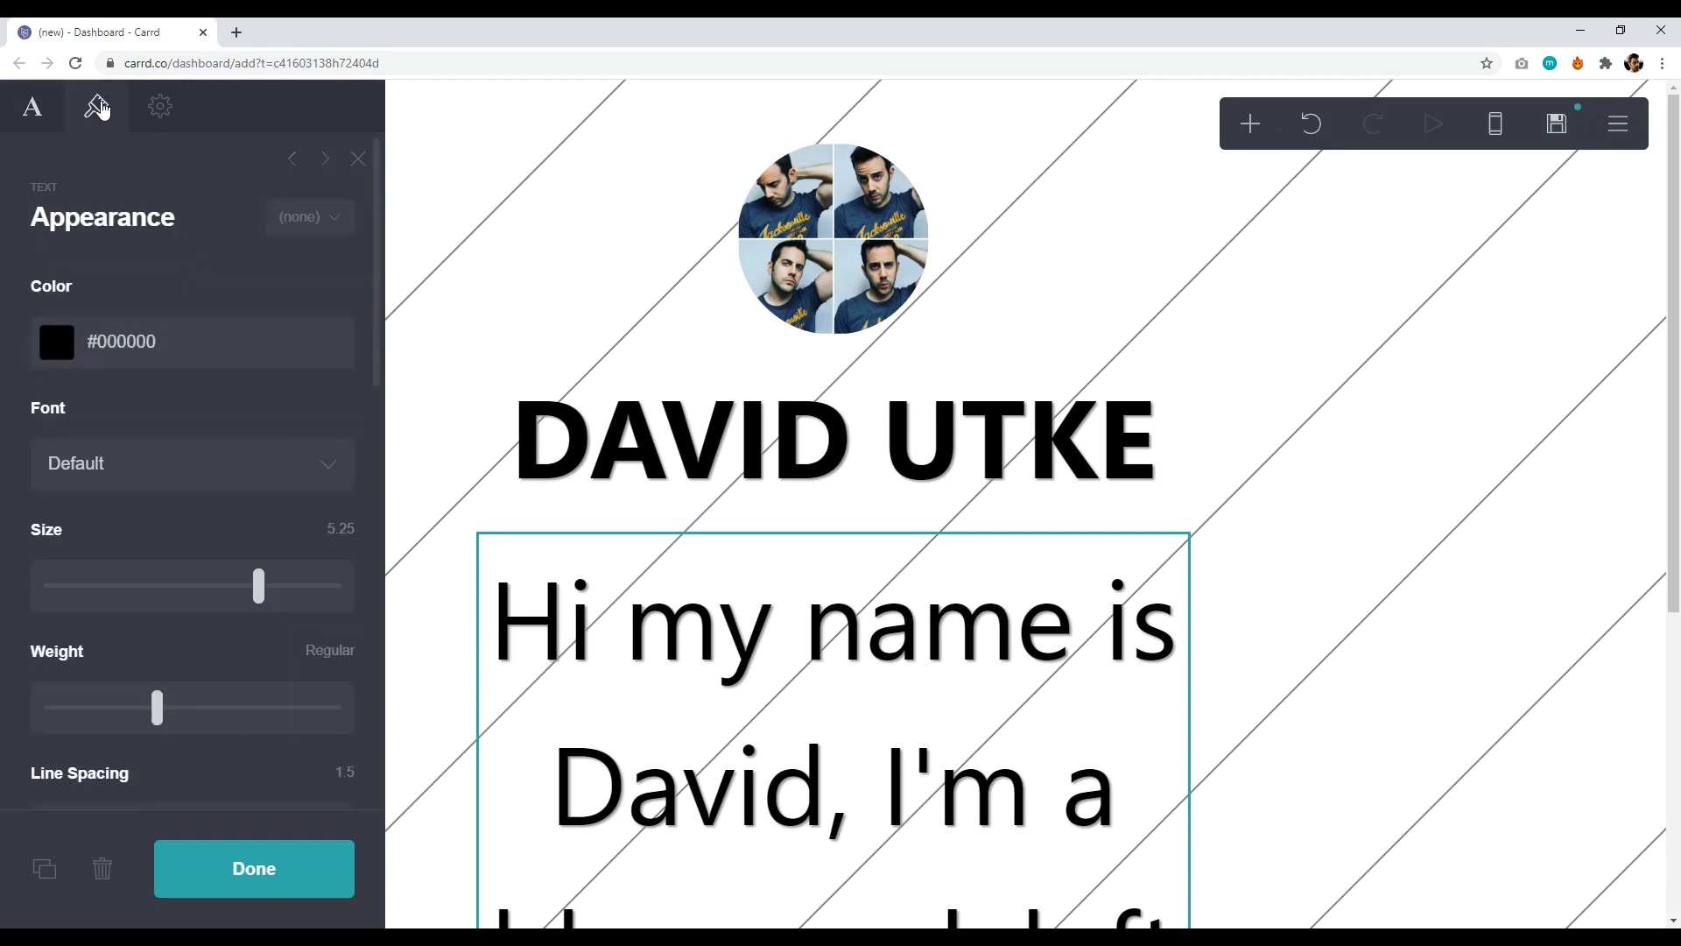
# - Reduce the tagline's font size to 1.25 and remove its drop shadow
pyautogui.moveTo(254, 588); pyautogui.dragTo(85, 599)
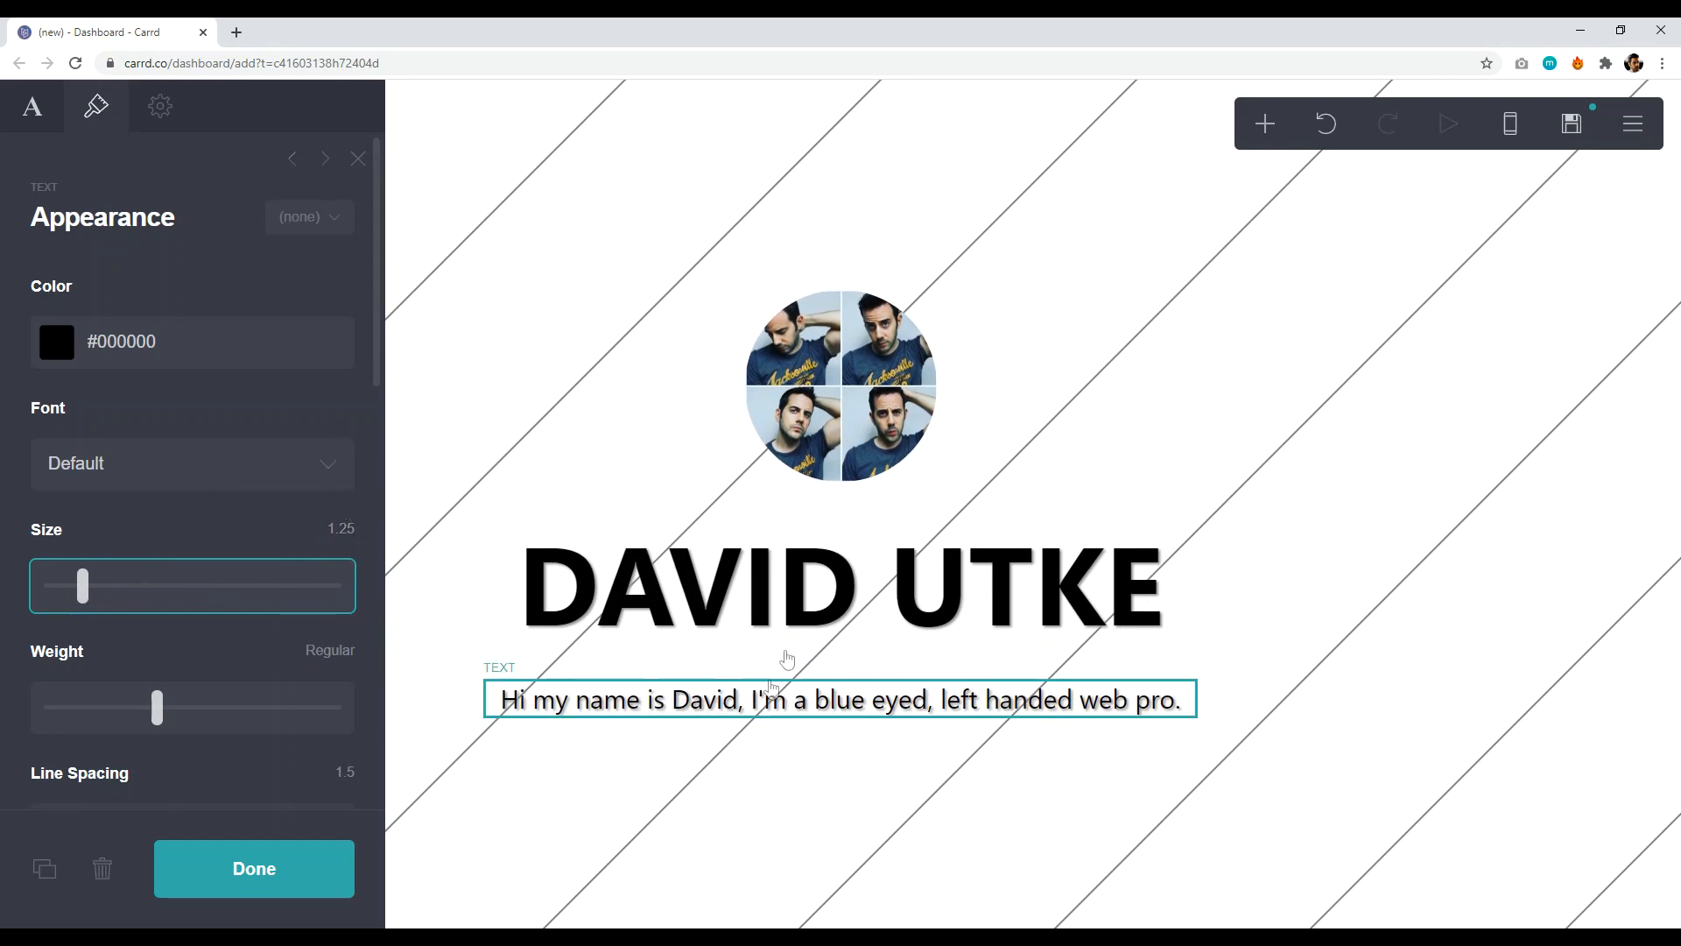
pyautogui.click(26, 110)
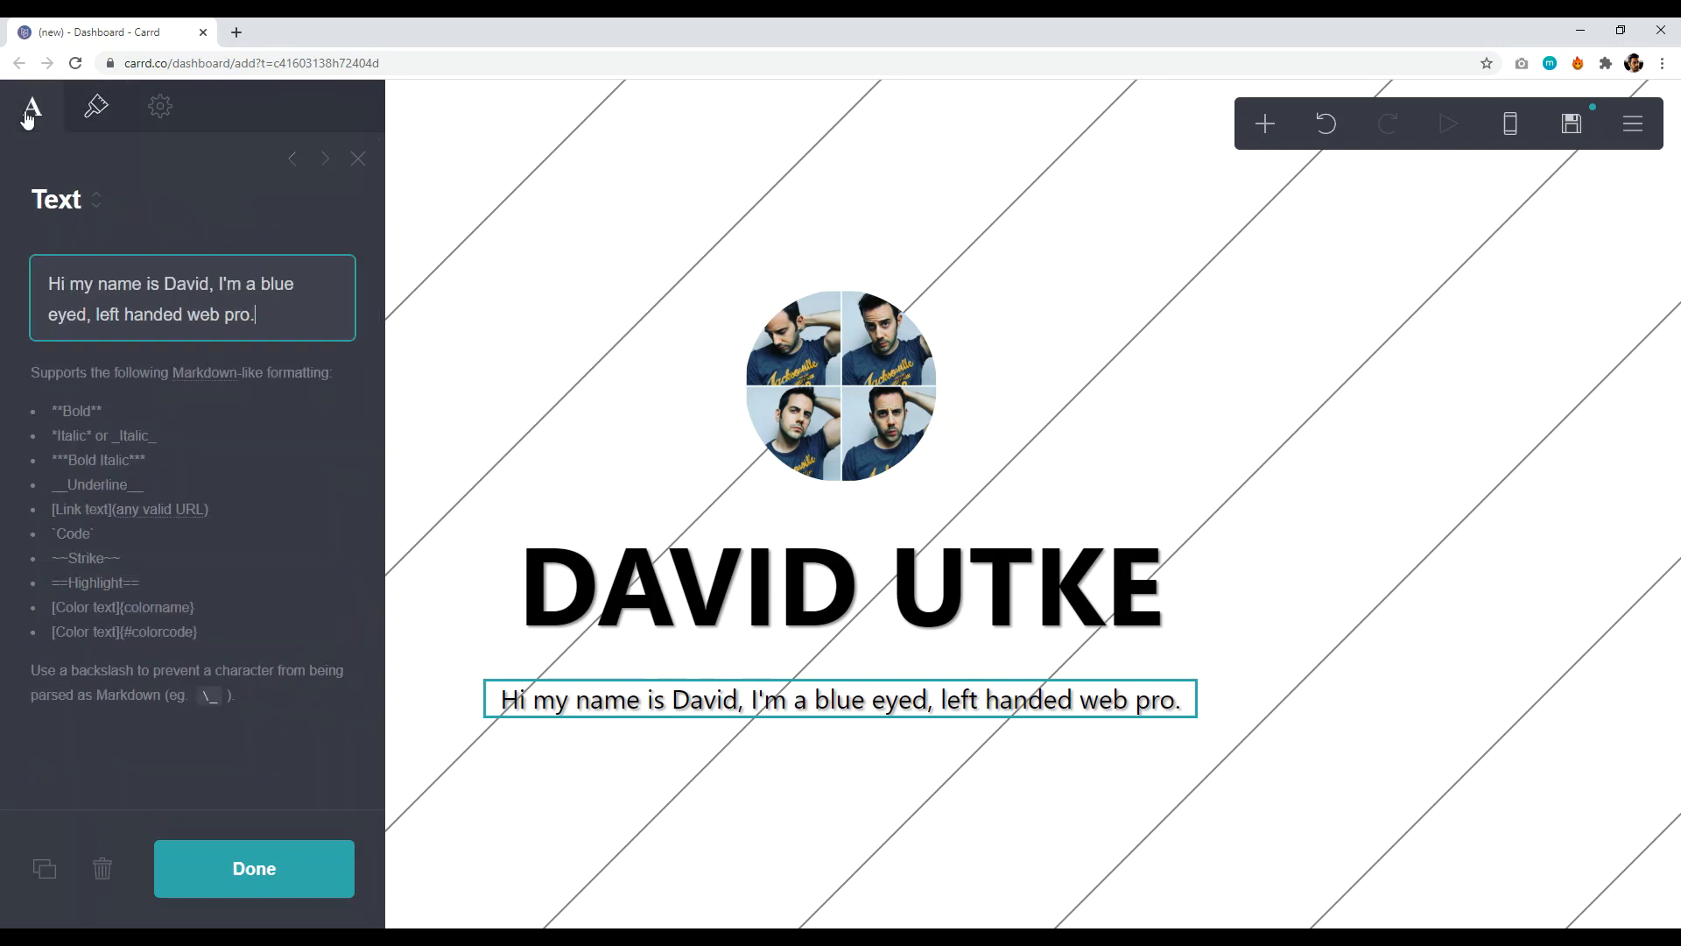
pyautogui.click(97, 109)
pyautogui.scroll(-6, 153, 494)
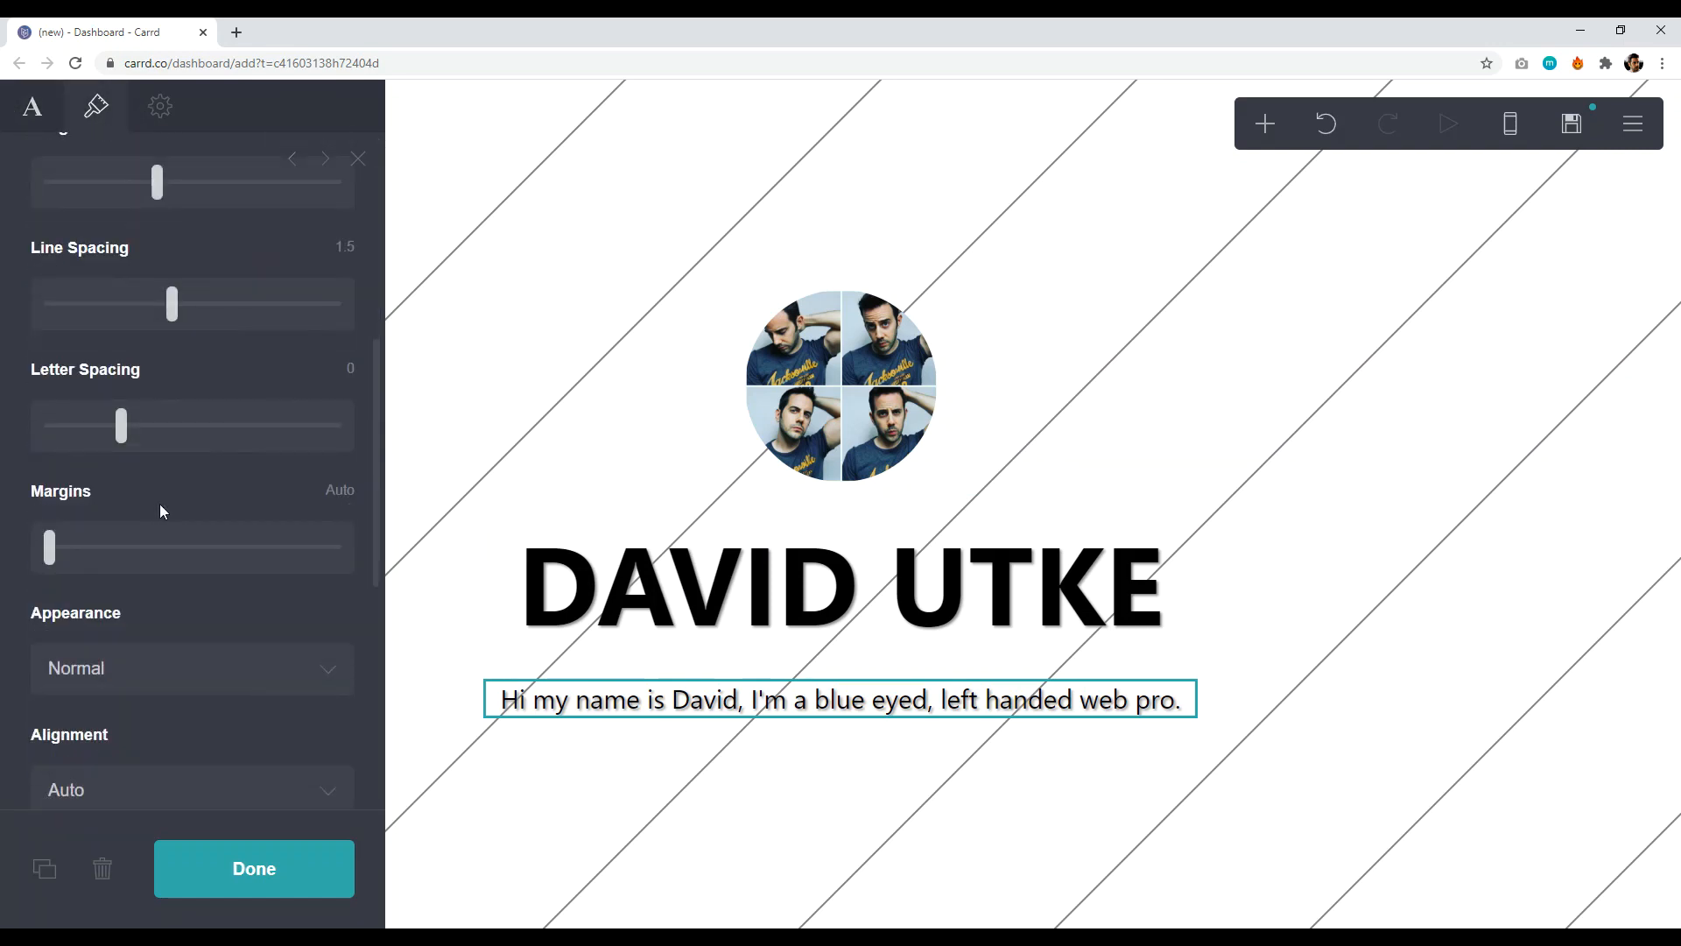
pyautogui.scroll(-1, 171, 538)
pyautogui.scroll(-5, 176, 539)
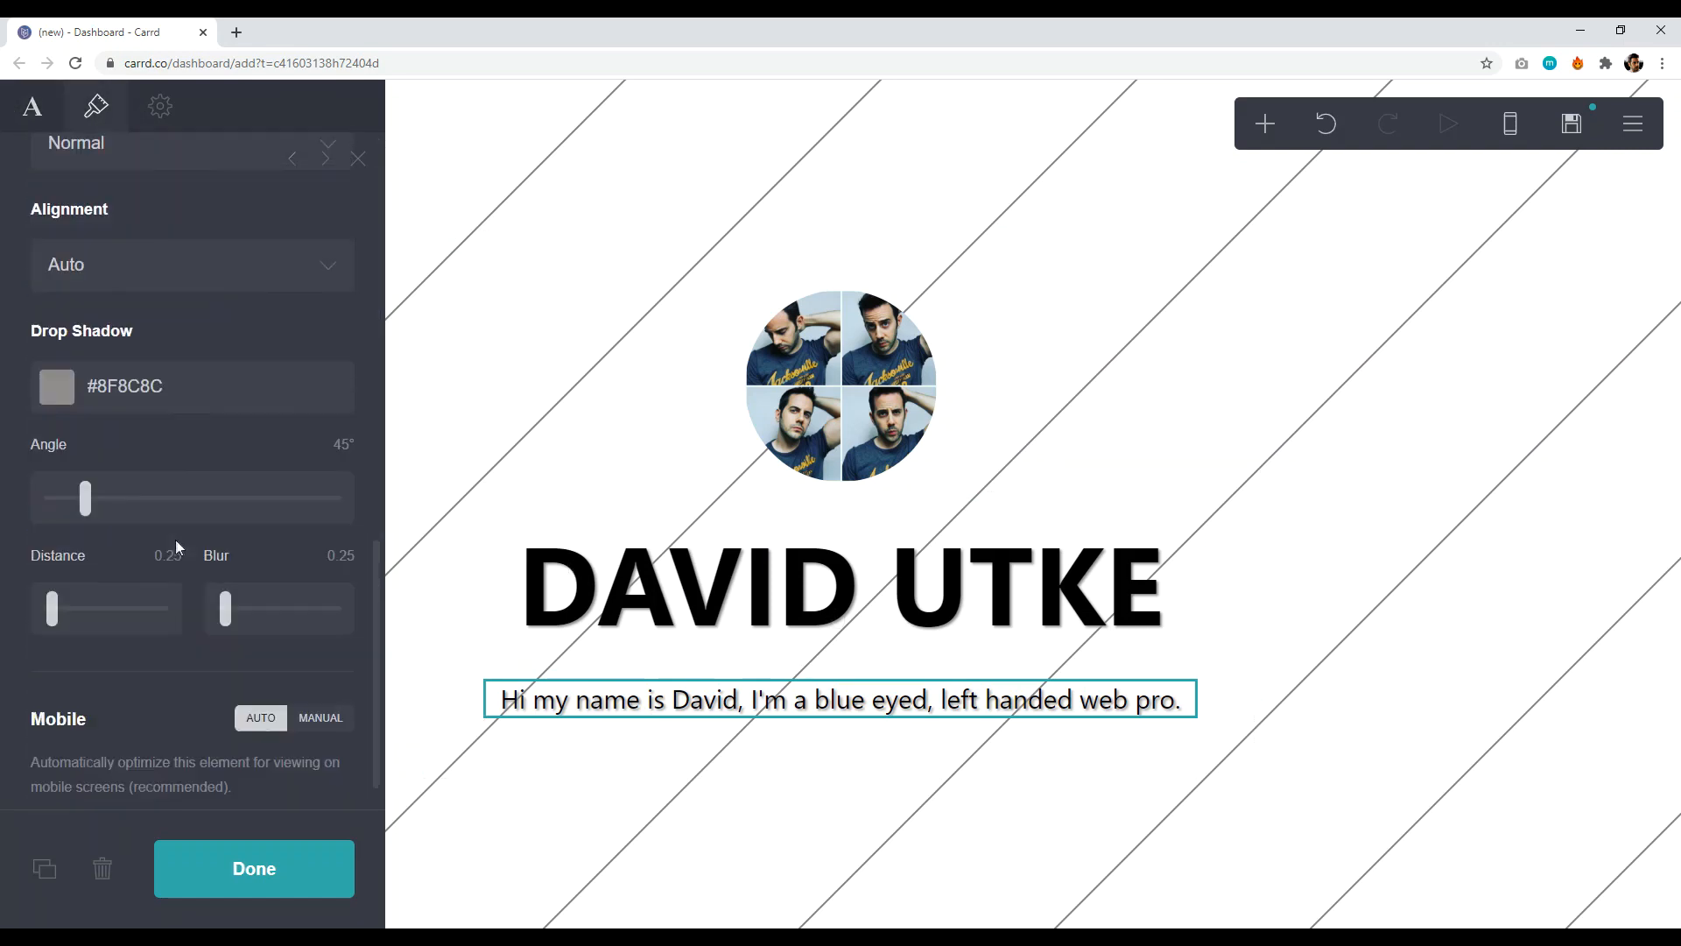
pyautogui.scroll(2, 180, 613)
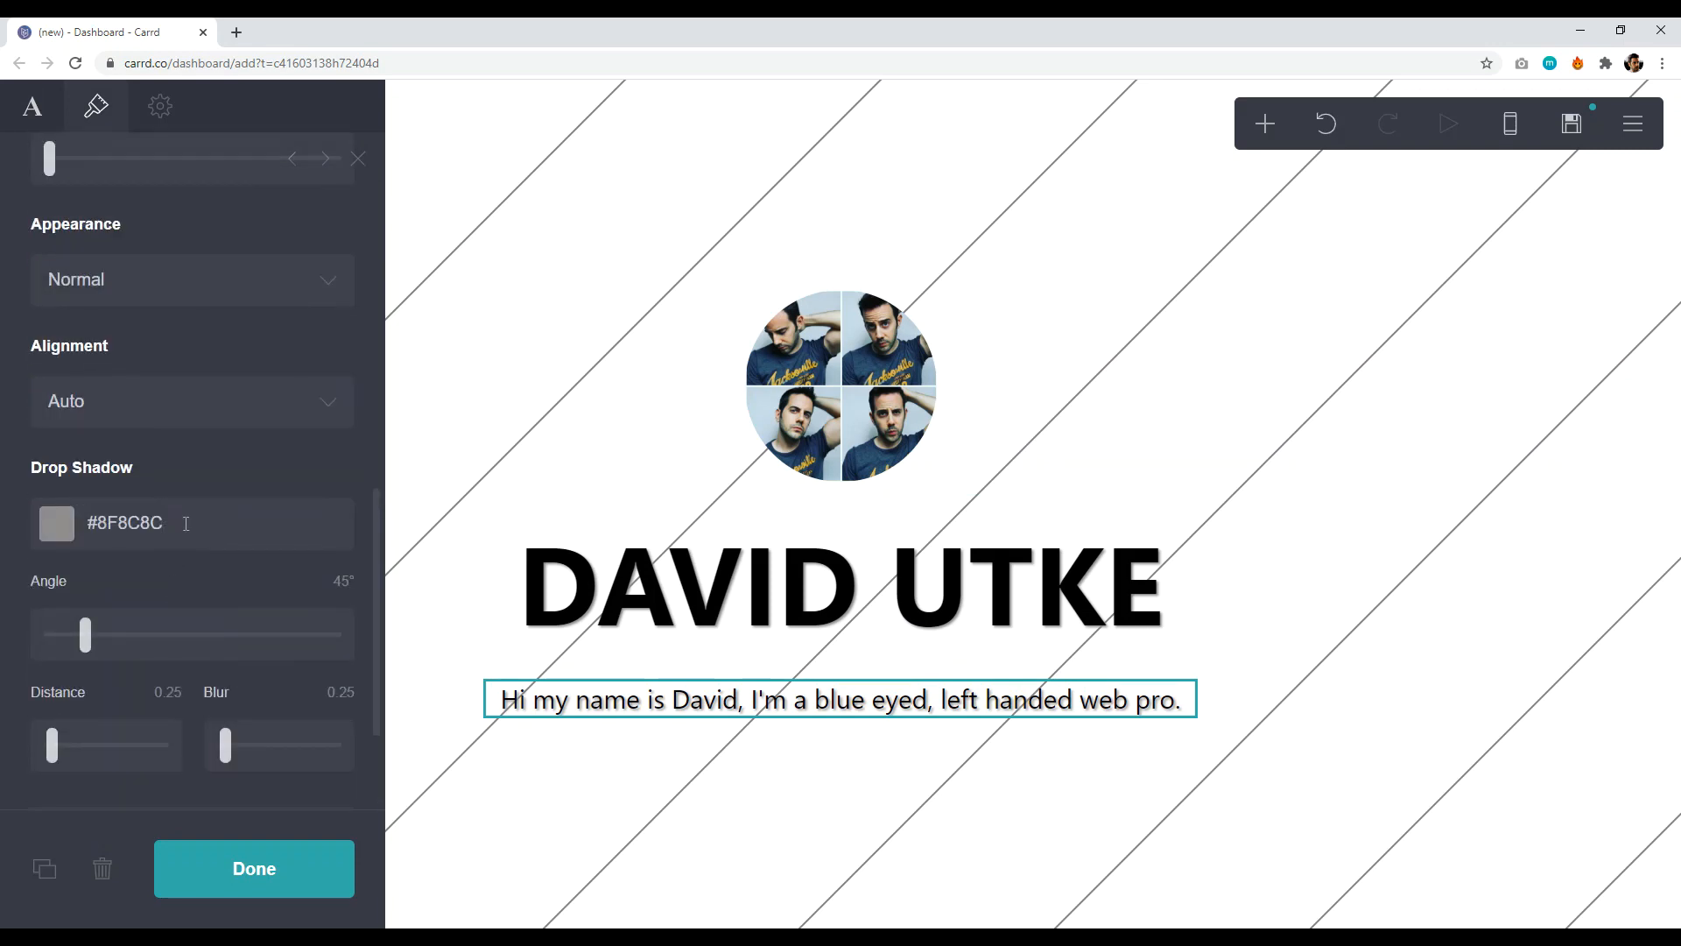
pyautogui.click(188, 524)
pyautogui.moveTo(185, 535); pyautogui.dragTo(76, 523)
pyautogui.press('BackSpace')
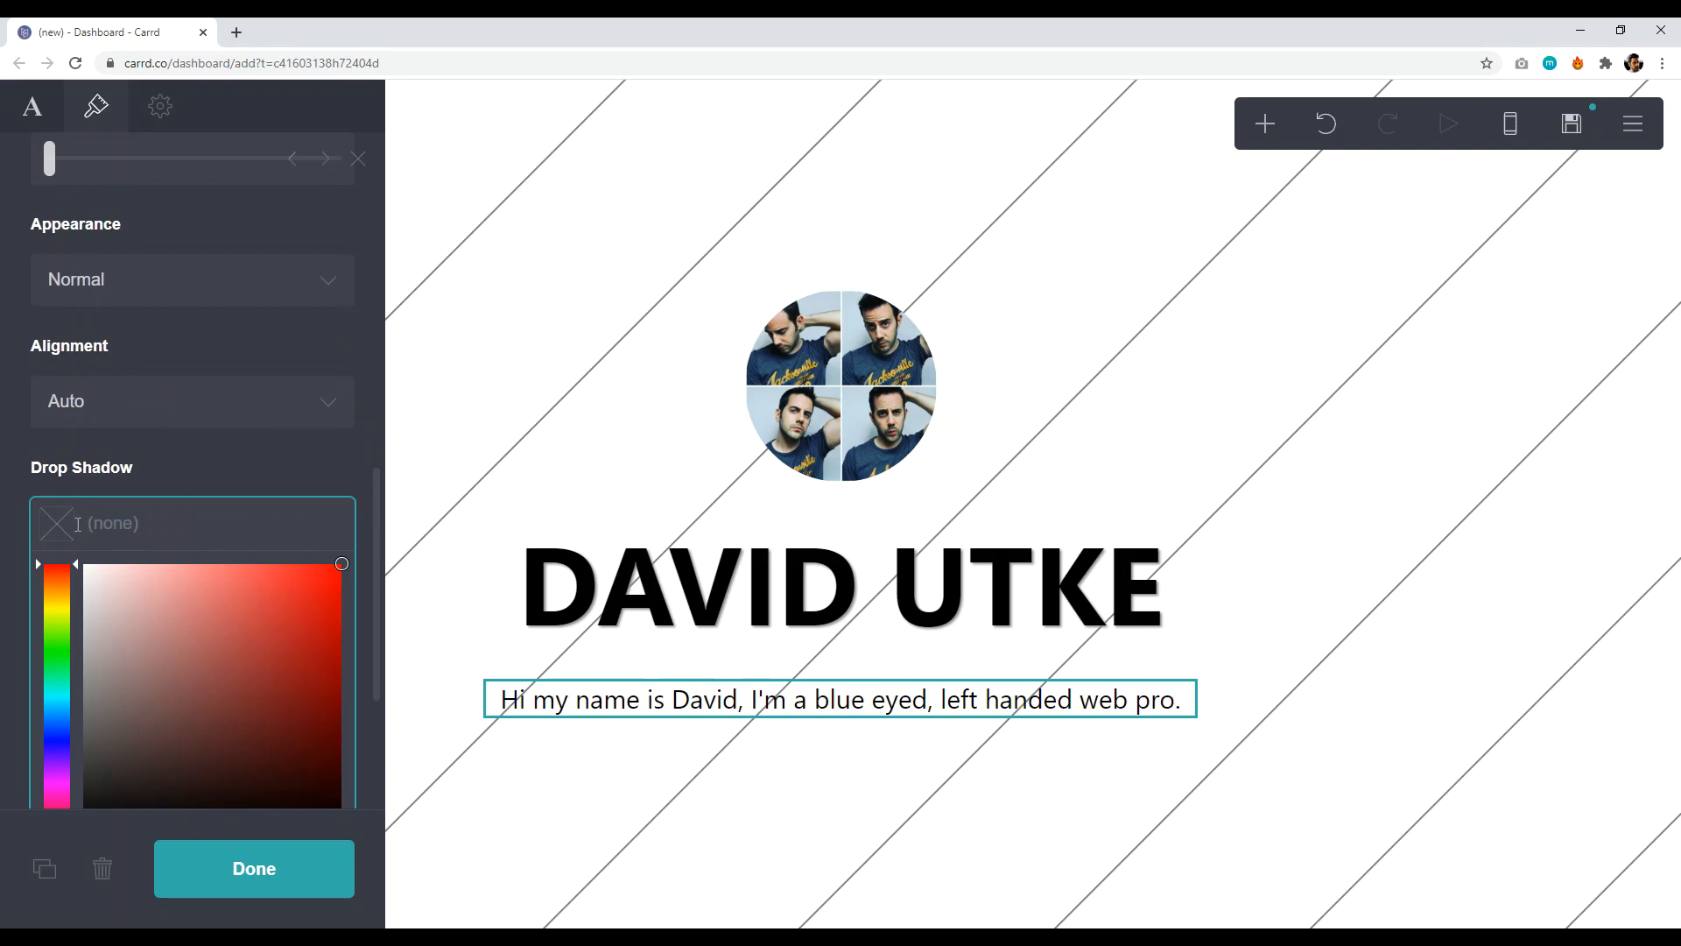
pyautogui.click(250, 496)
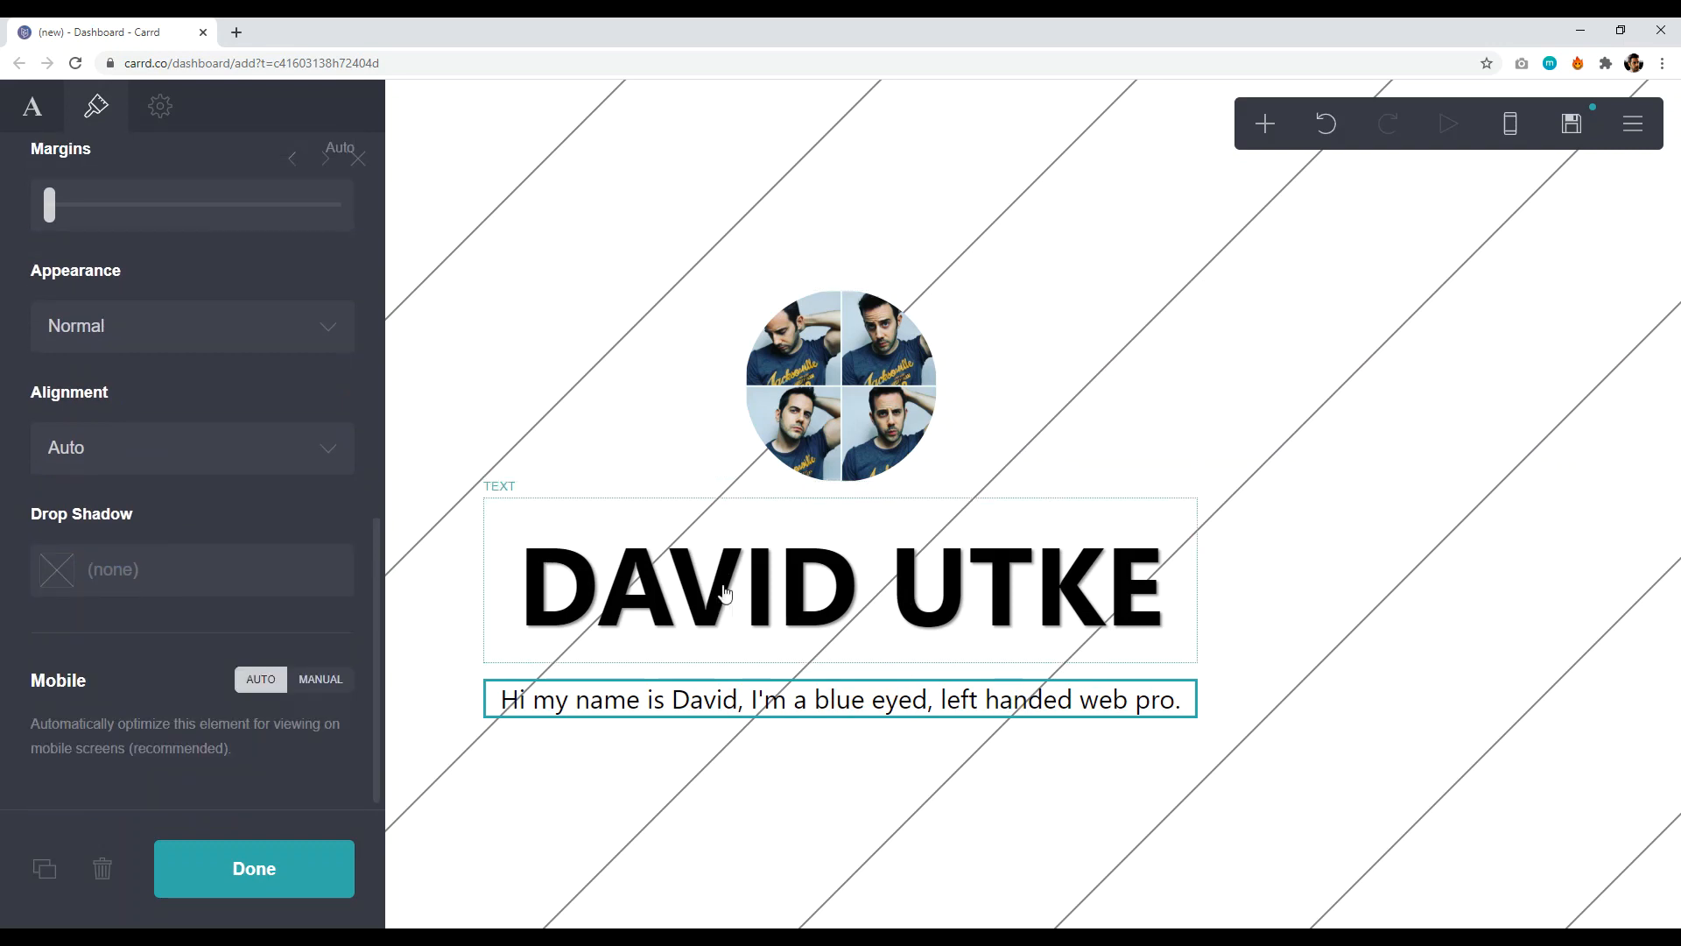
# - Keep normal letter case and change the tagline weight from Medium to Semi Bold
pyautogui.scroll(1, 203, 502)
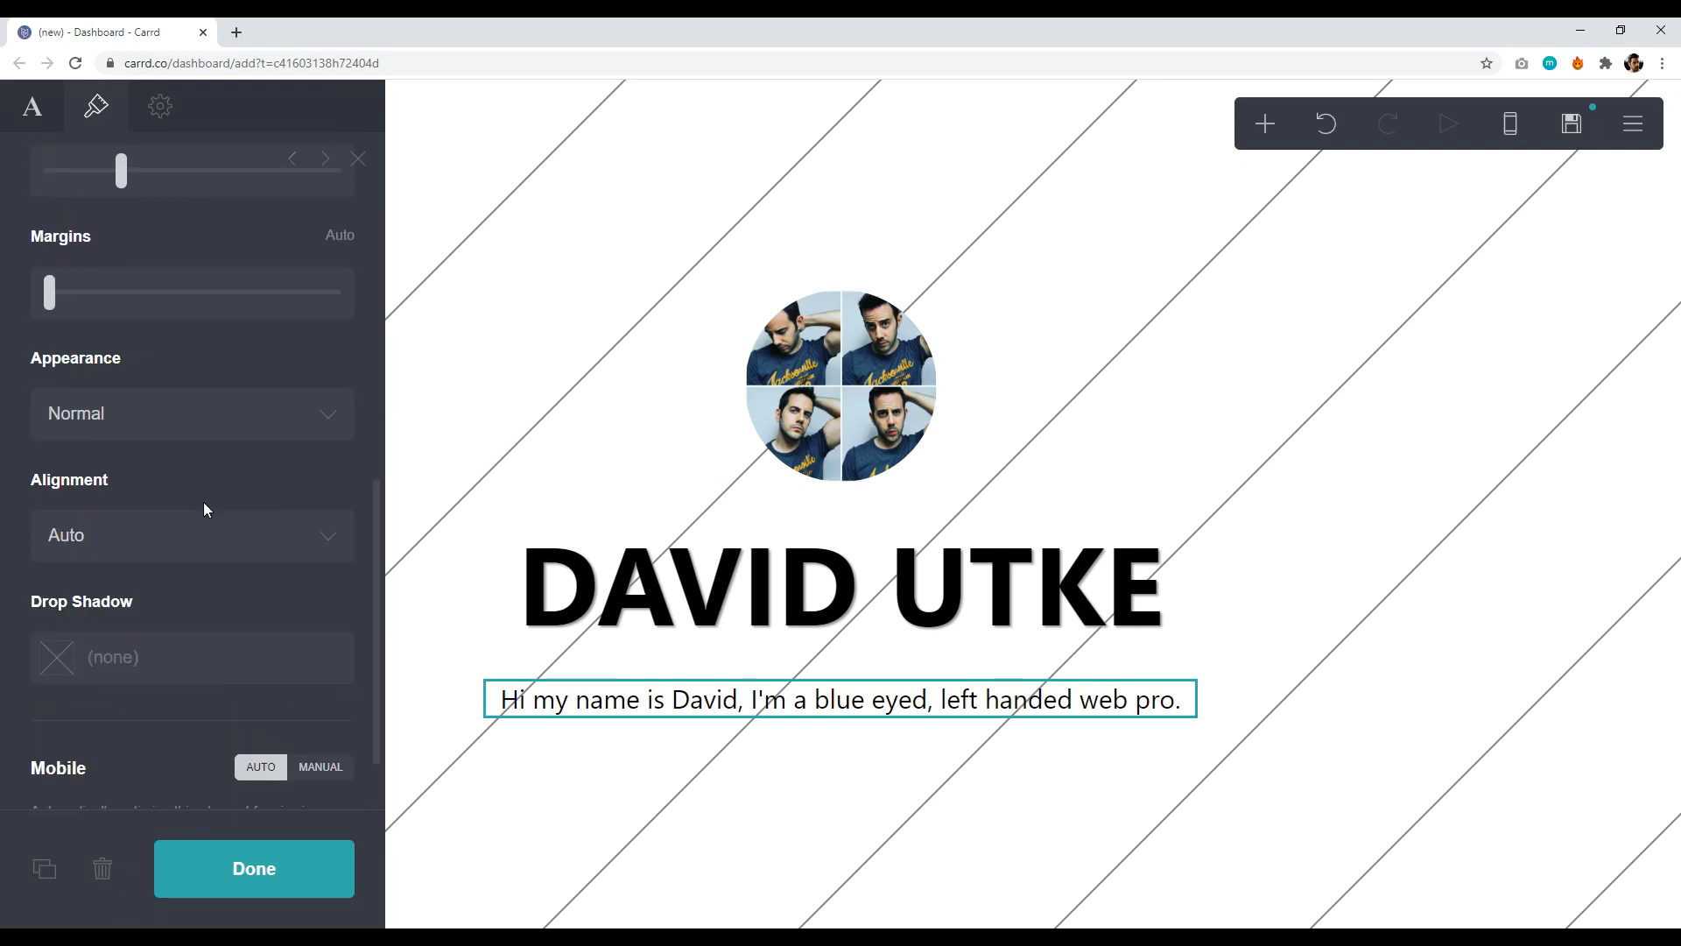
pyautogui.click(188, 414)
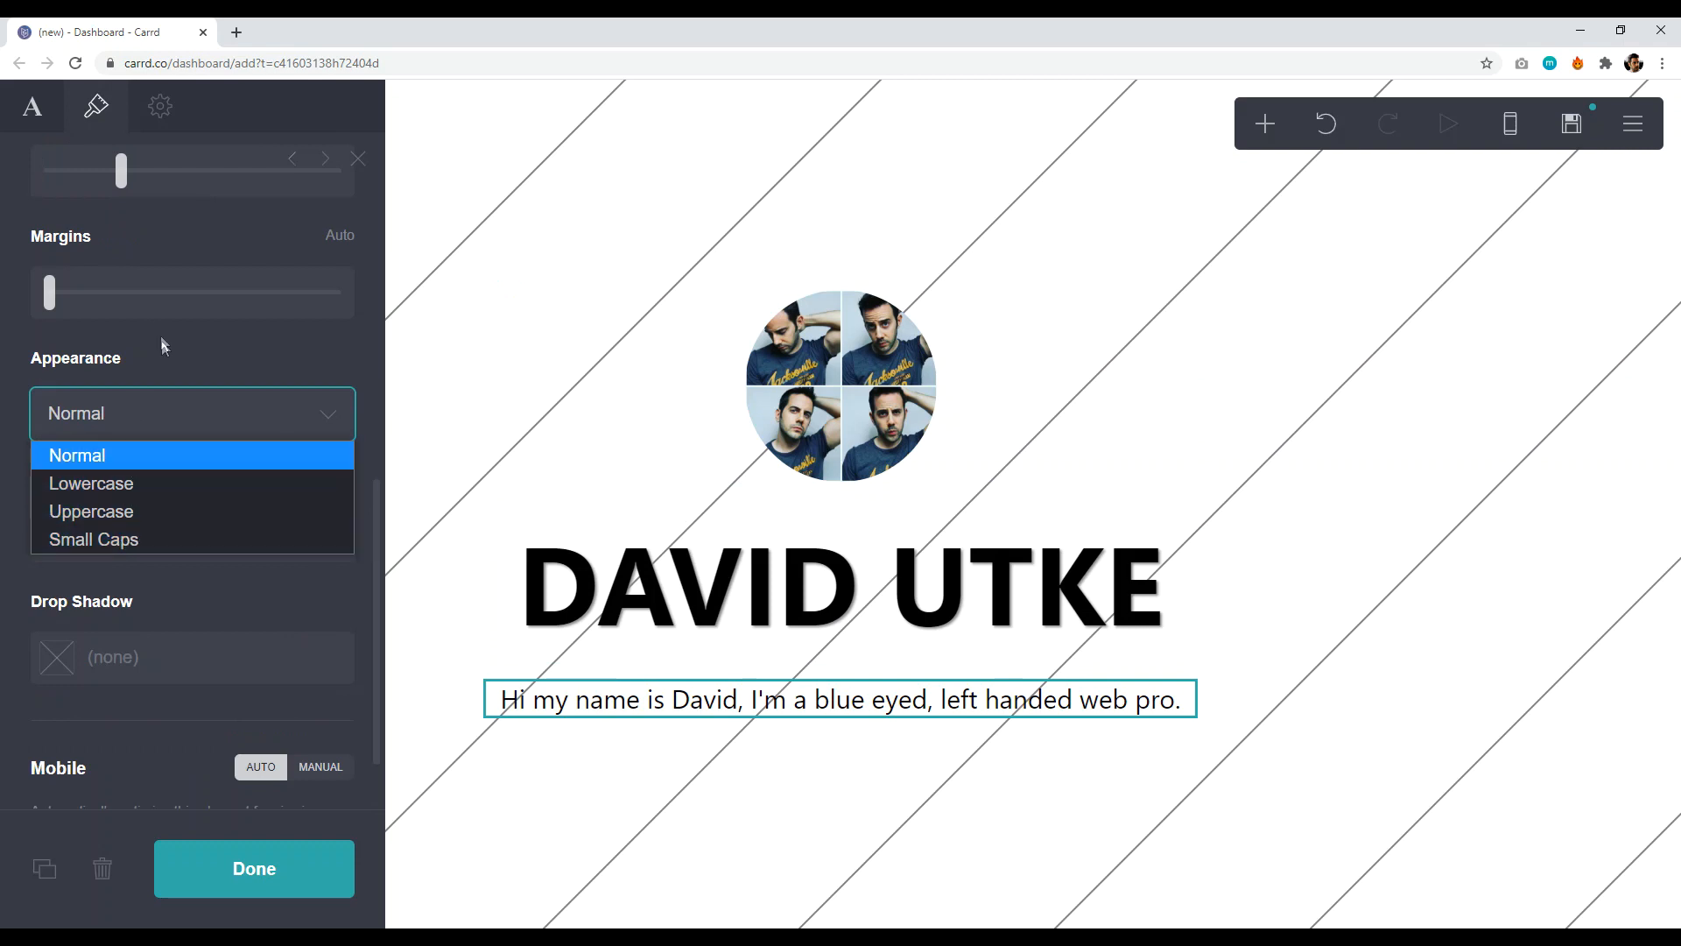
pyautogui.click(137, 428)
pyautogui.scroll(-1, 169, 586)
pyautogui.scroll(6, 188, 574)
pyautogui.scroll(1, 189, 559)
pyautogui.moveTo(160, 455)
pyautogui.mouseDown()
pyautogui.moveTo(231, 465)
pyautogui.moveTo(189, 462)
pyautogui.mouseUp()
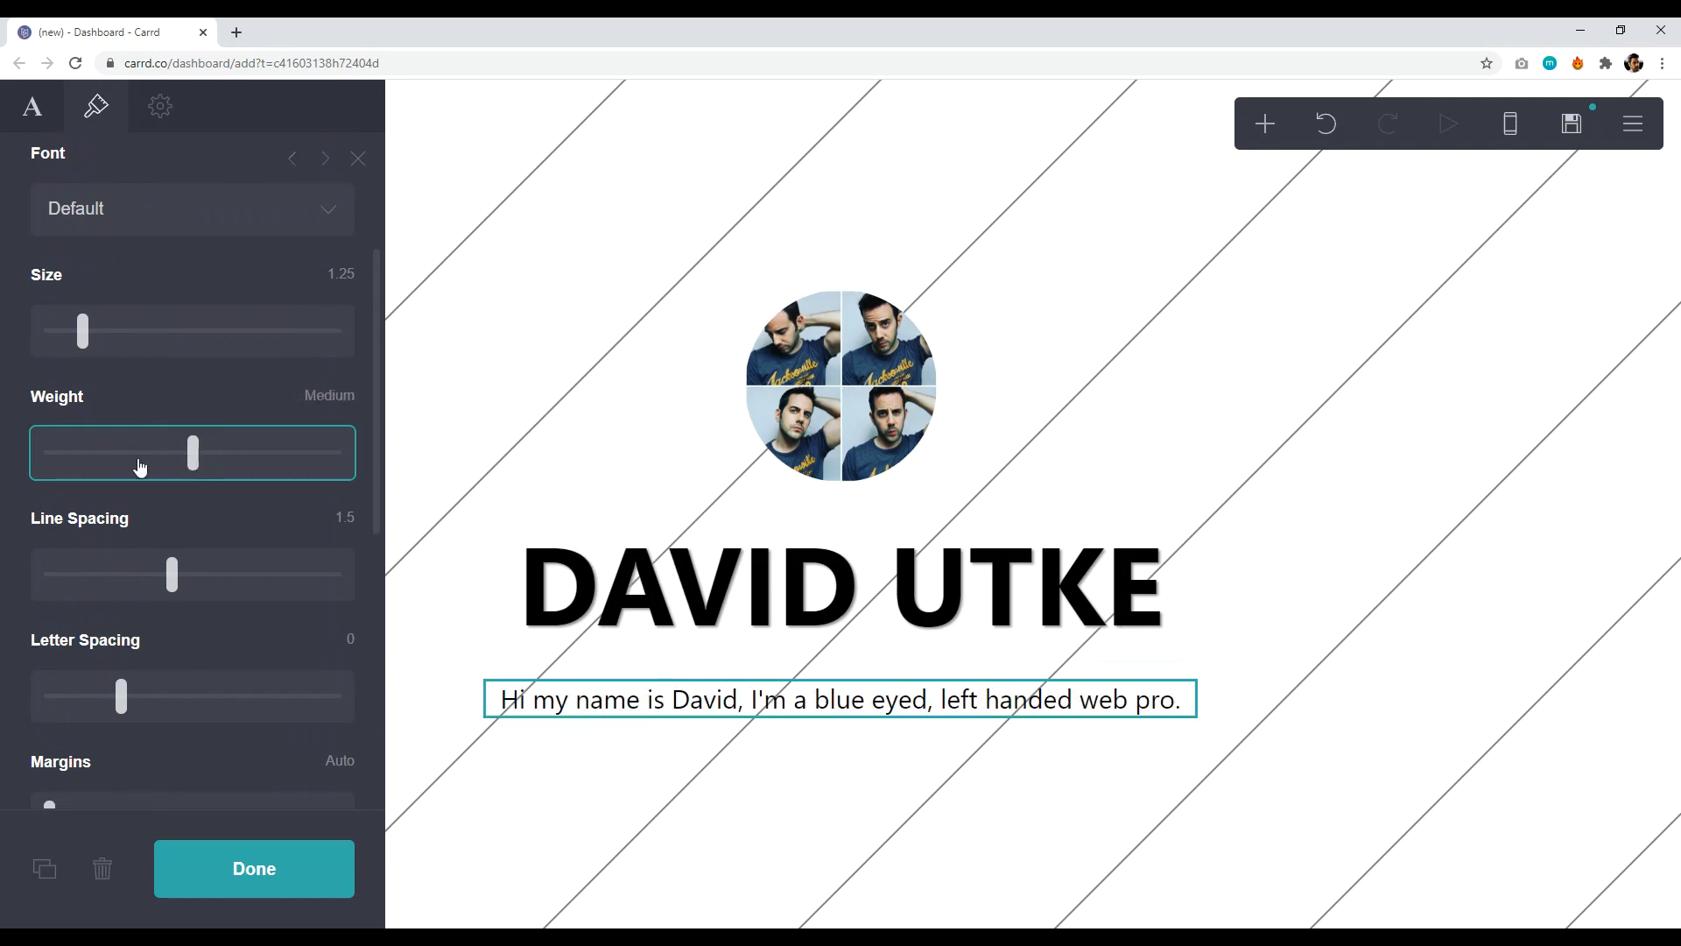
pyautogui.moveTo(192, 452); pyautogui.dragTo(217, 461)
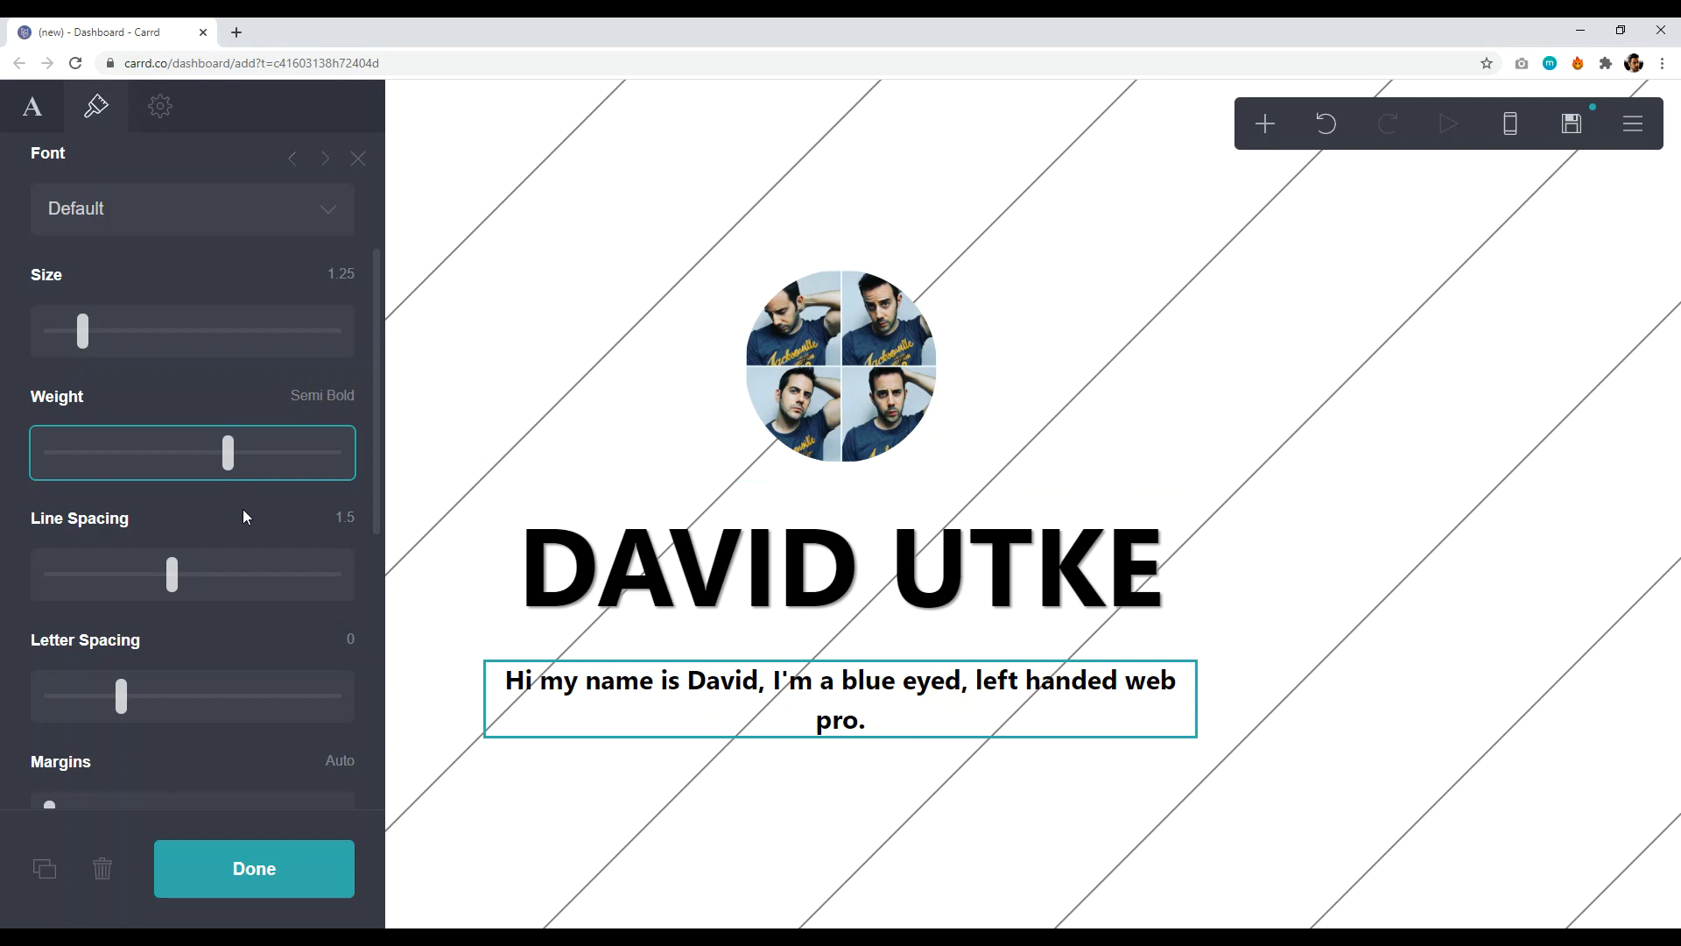
# - Select the page content container and raise its page width from 40 to 41
pyautogui.click(931, 451)
pyautogui.click(1039, 696)
pyautogui.click(1489, 578)
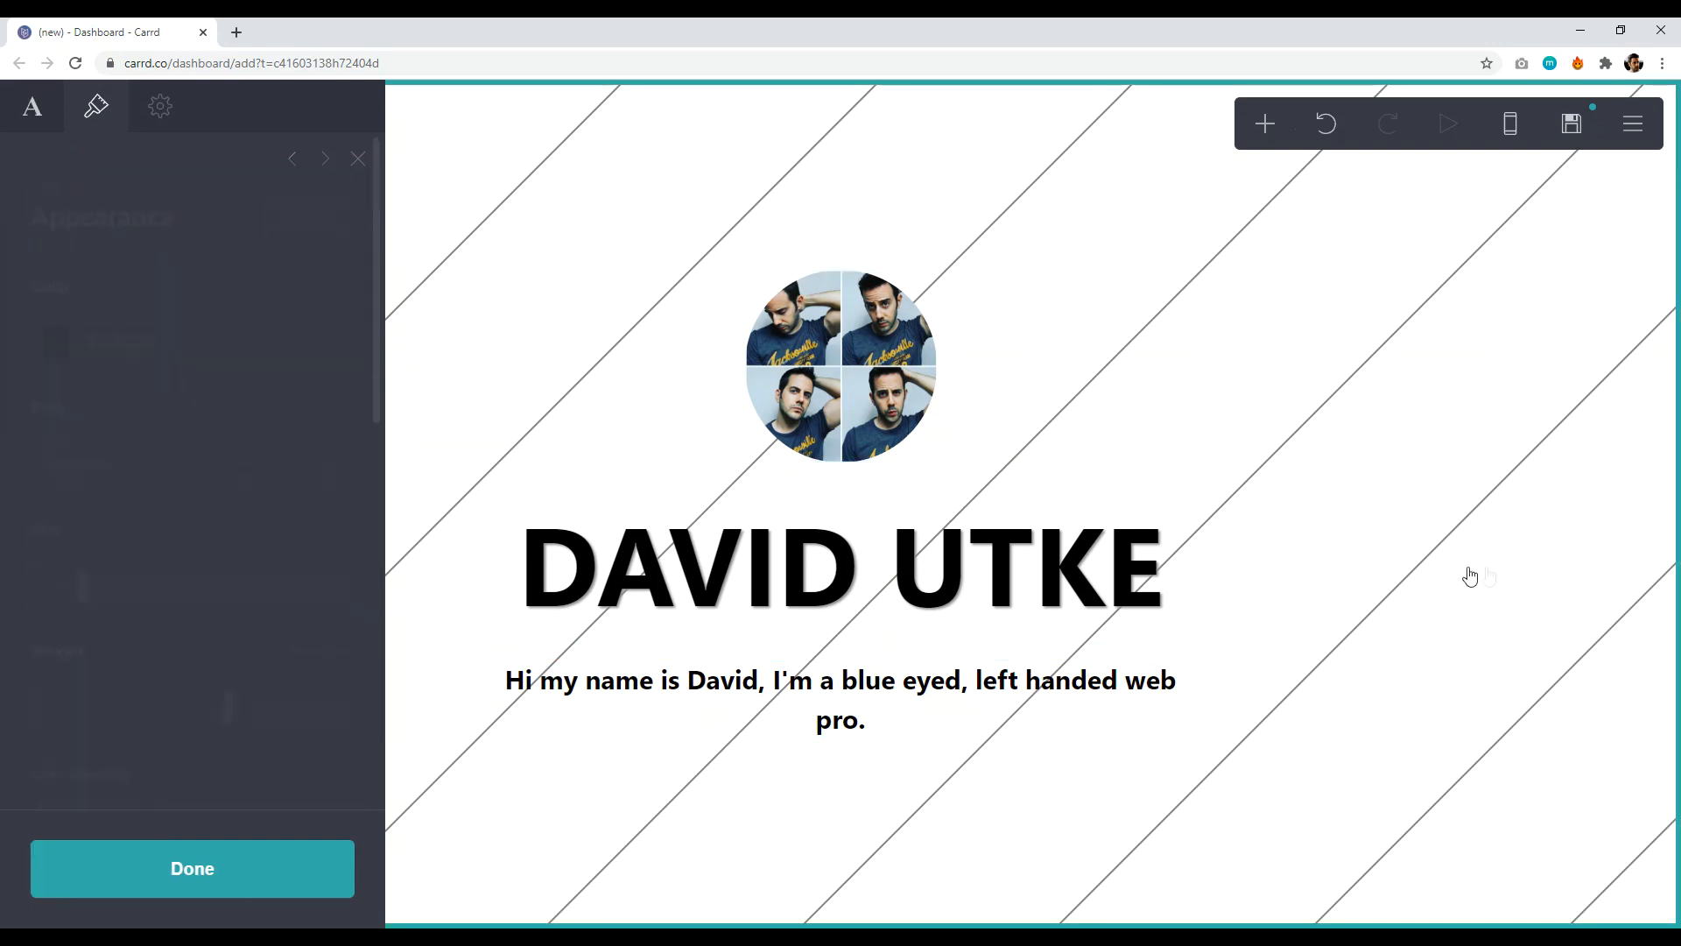
pyautogui.click(1028, 409)
pyautogui.click(1031, 747)
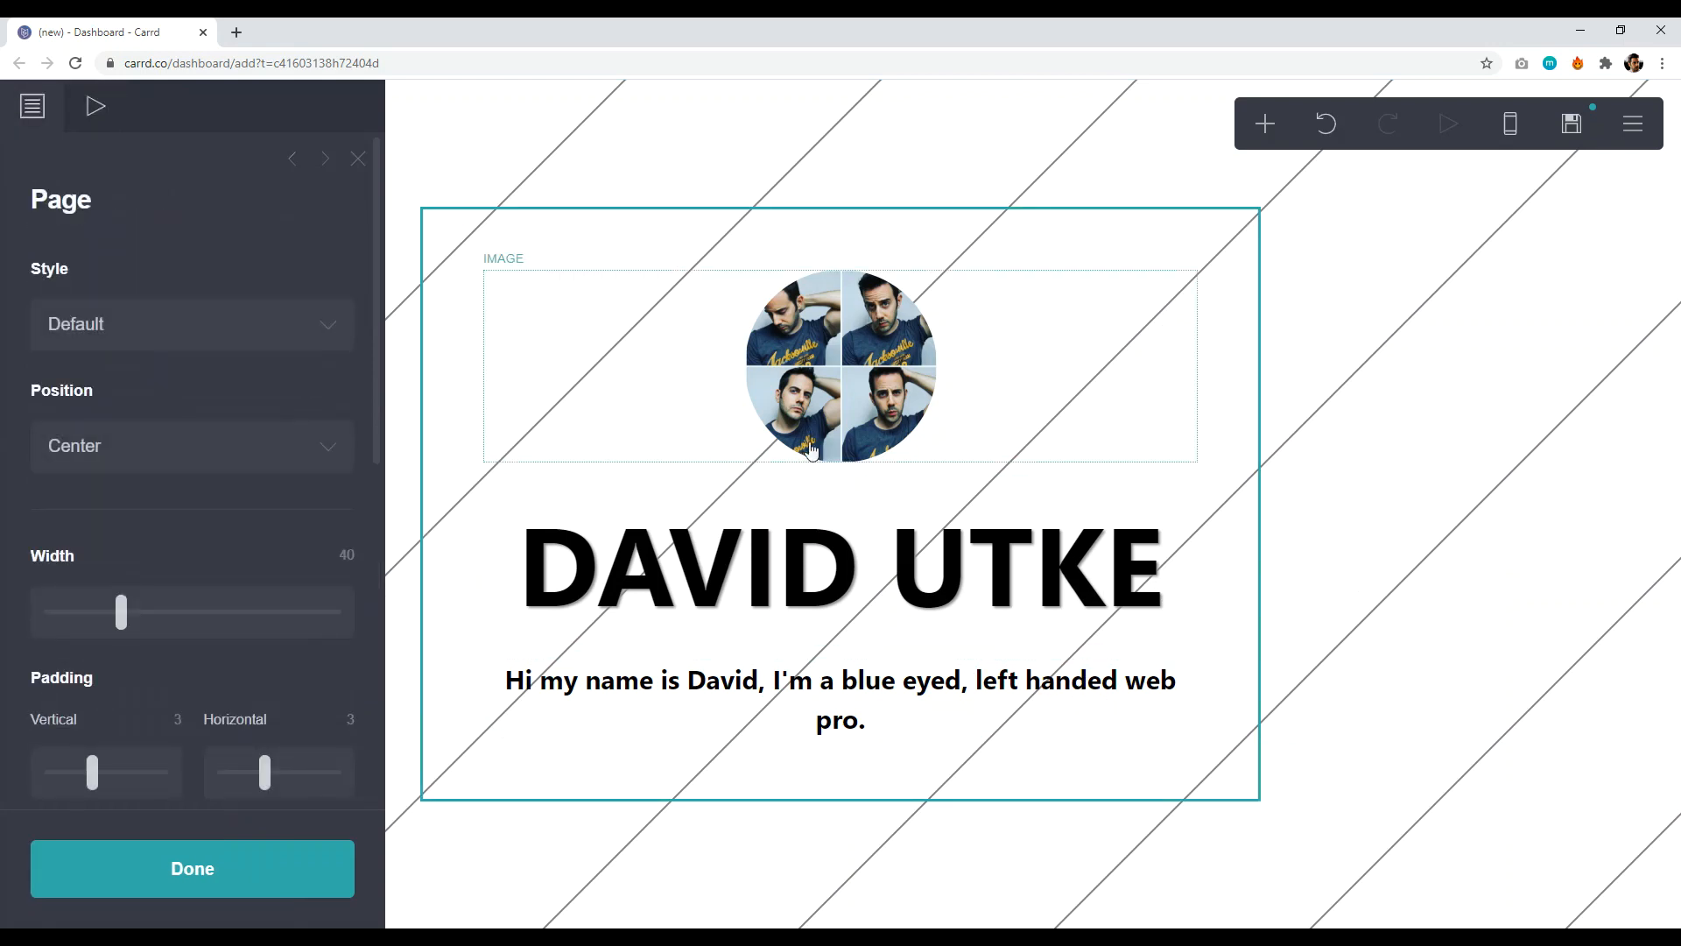
pyautogui.click(1429, 522)
pyautogui.click(1102, 368)
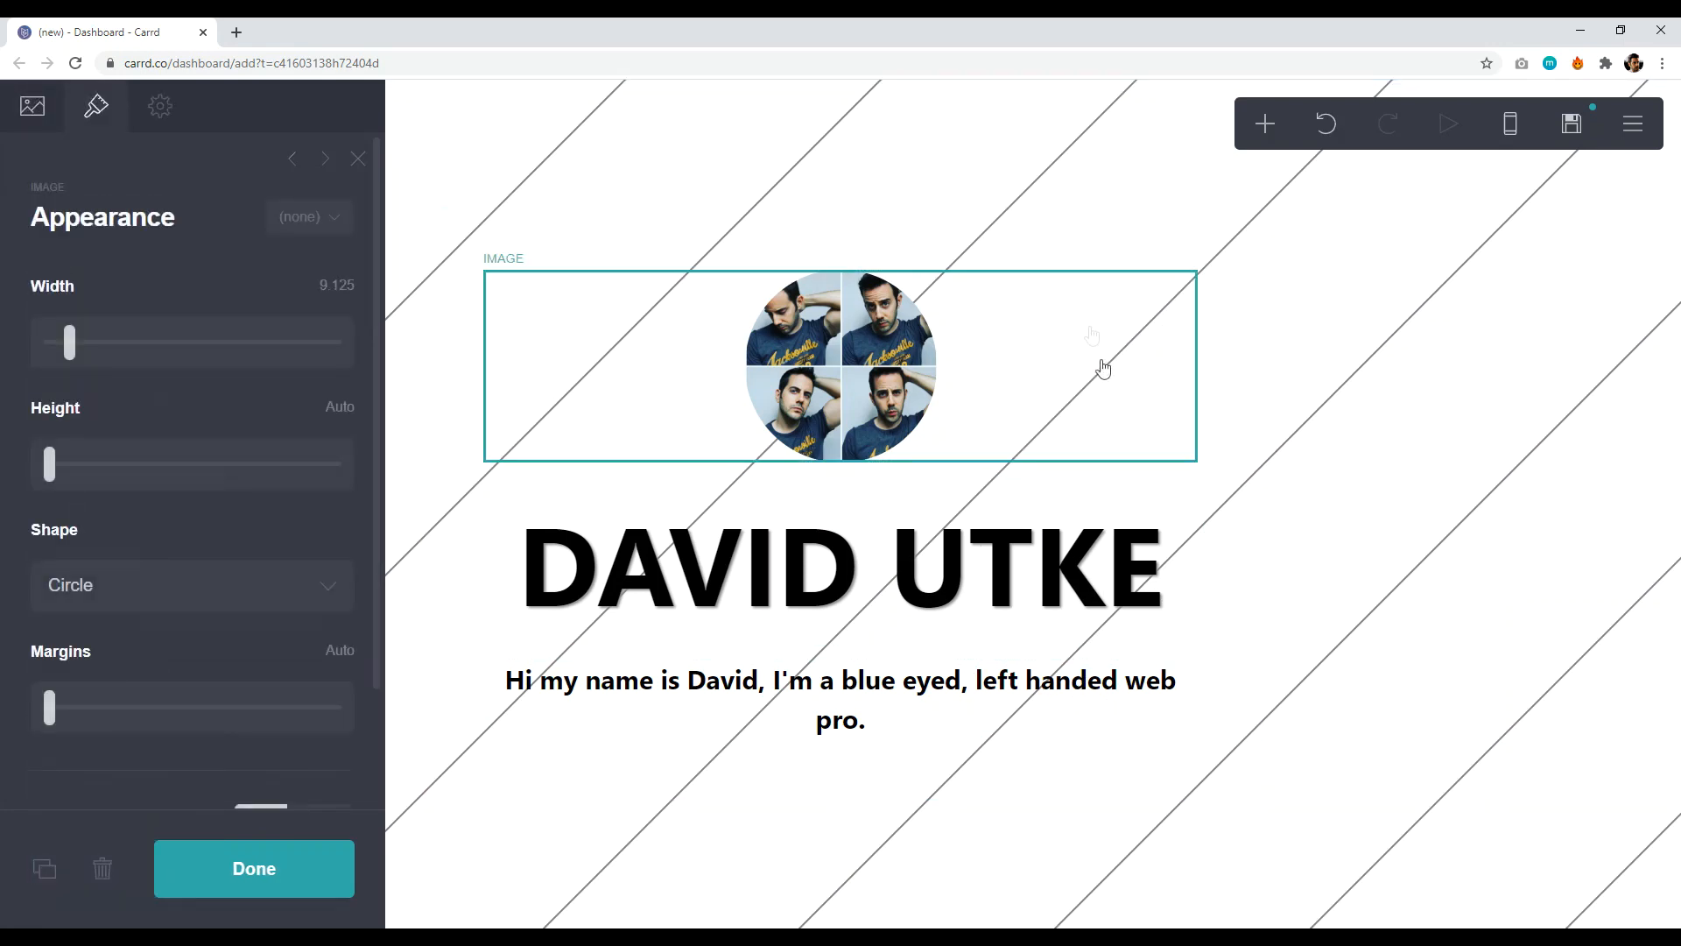
pyautogui.click(1088, 519)
pyautogui.click(1065, 706)
pyautogui.click(1105, 792)
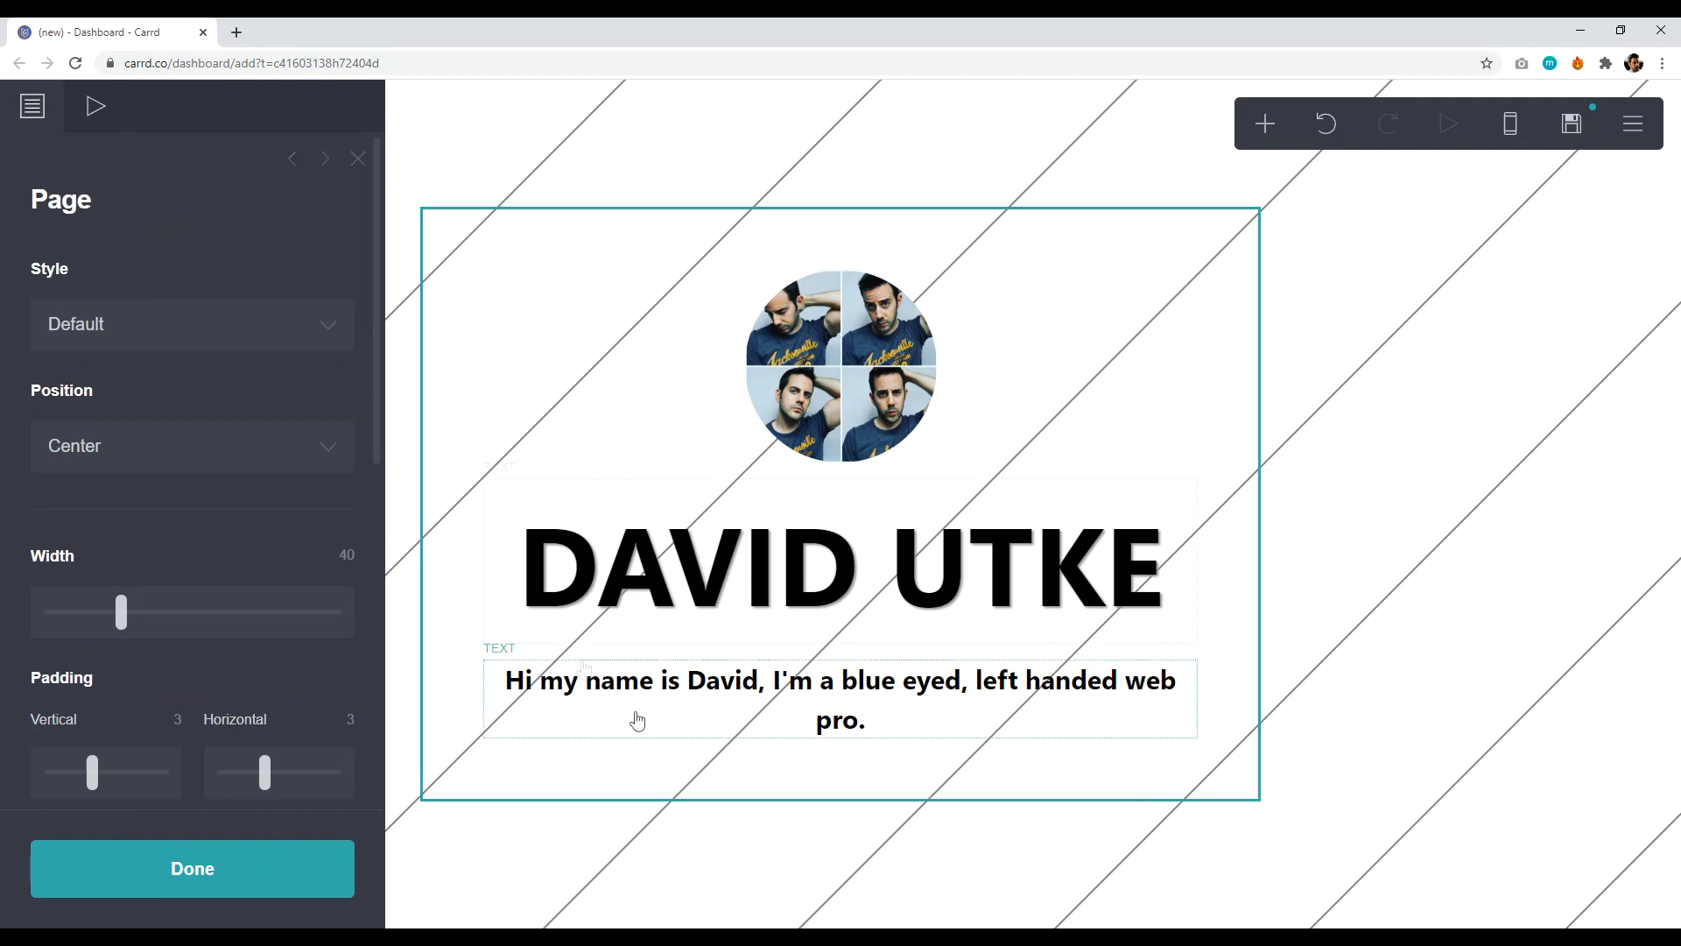
pyautogui.moveTo(118, 620)
pyautogui.mouseDown()
pyautogui.moveTo(301, 624)
pyautogui.moveTo(49, 624)
pyautogui.moveTo(127, 642)
pyautogui.mouseUp()
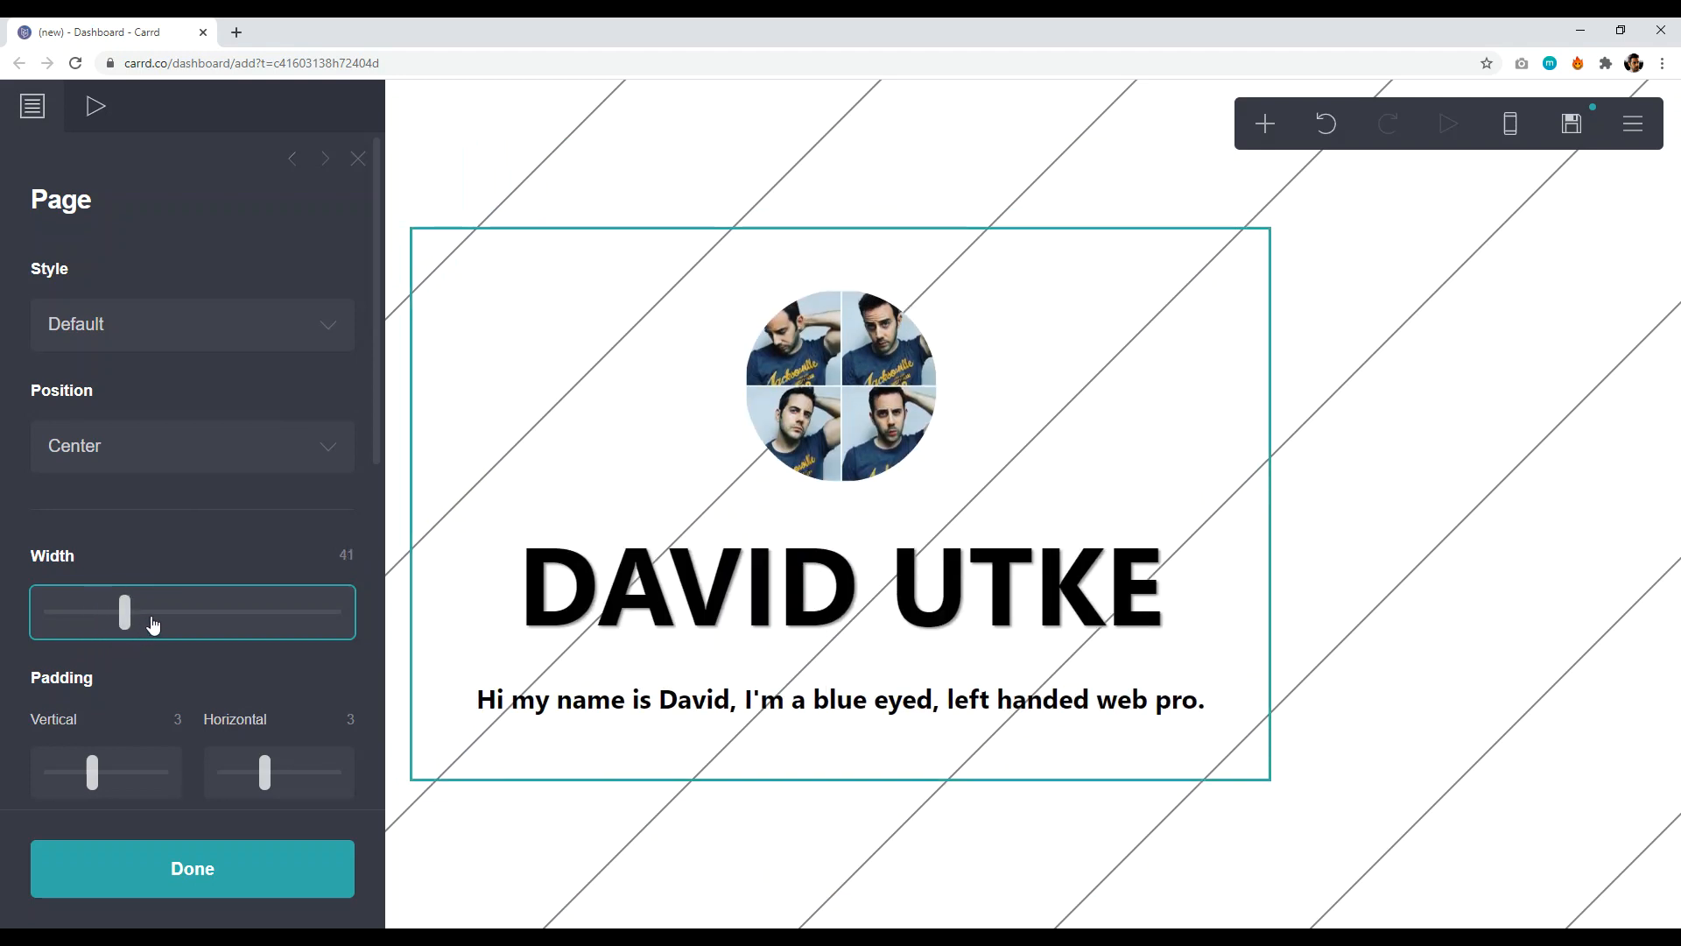
pyautogui.click(188, 890)
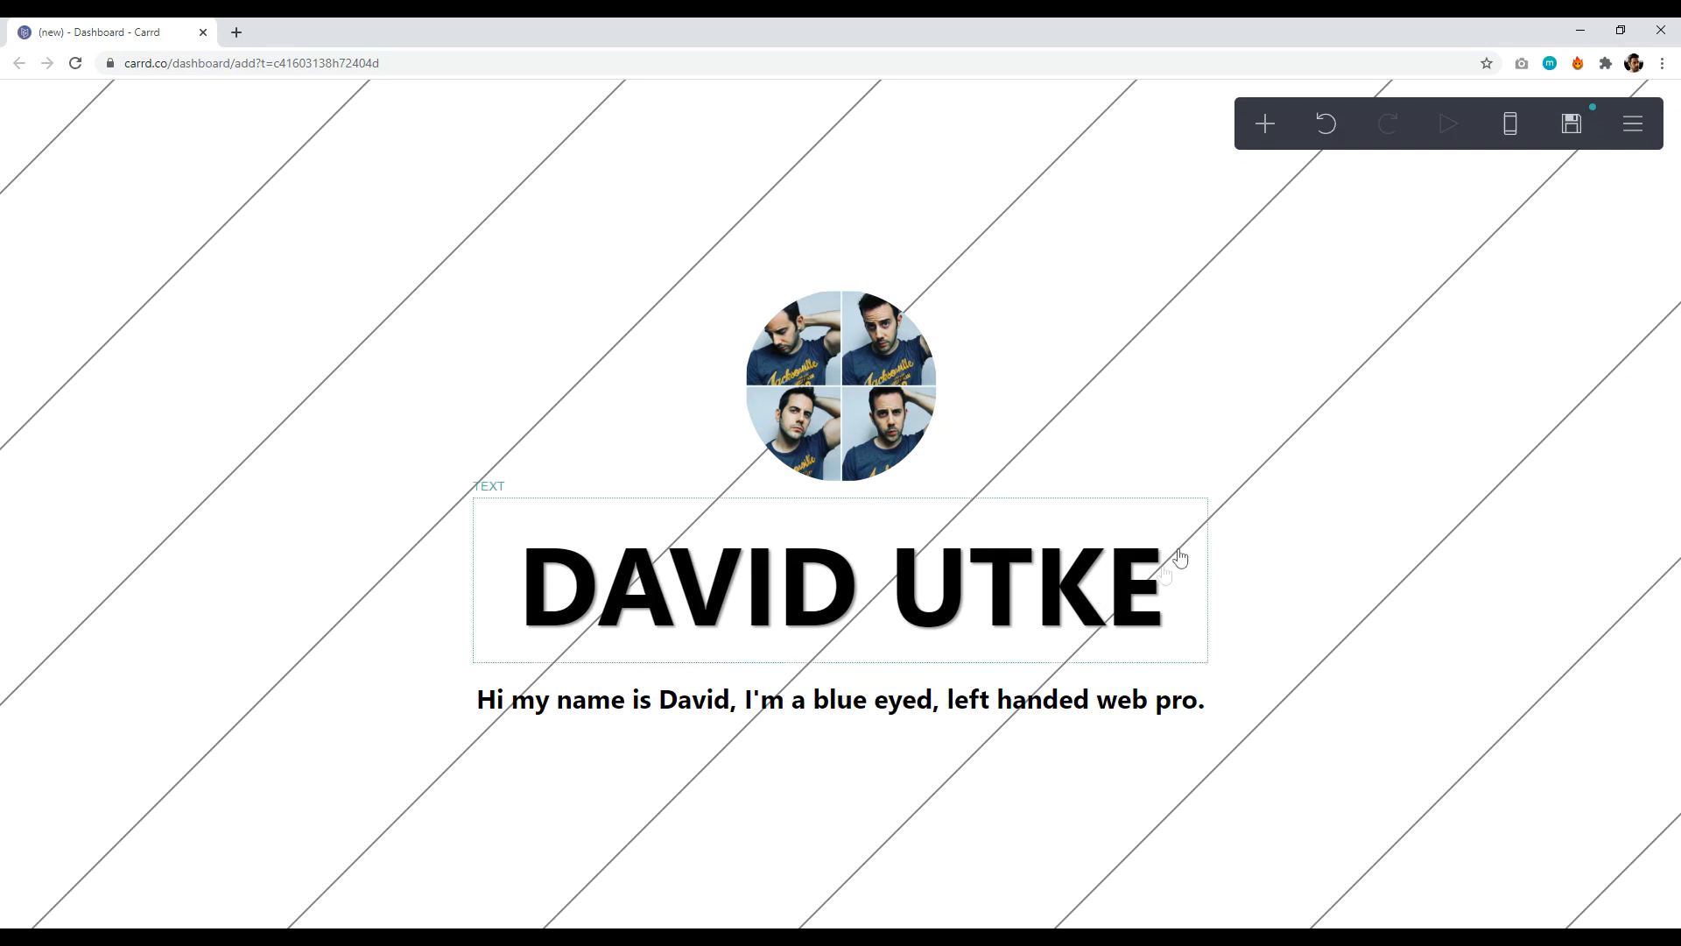
# - Add a divider below the tagline and shorten it to width 17
pyautogui.click(1263, 127)
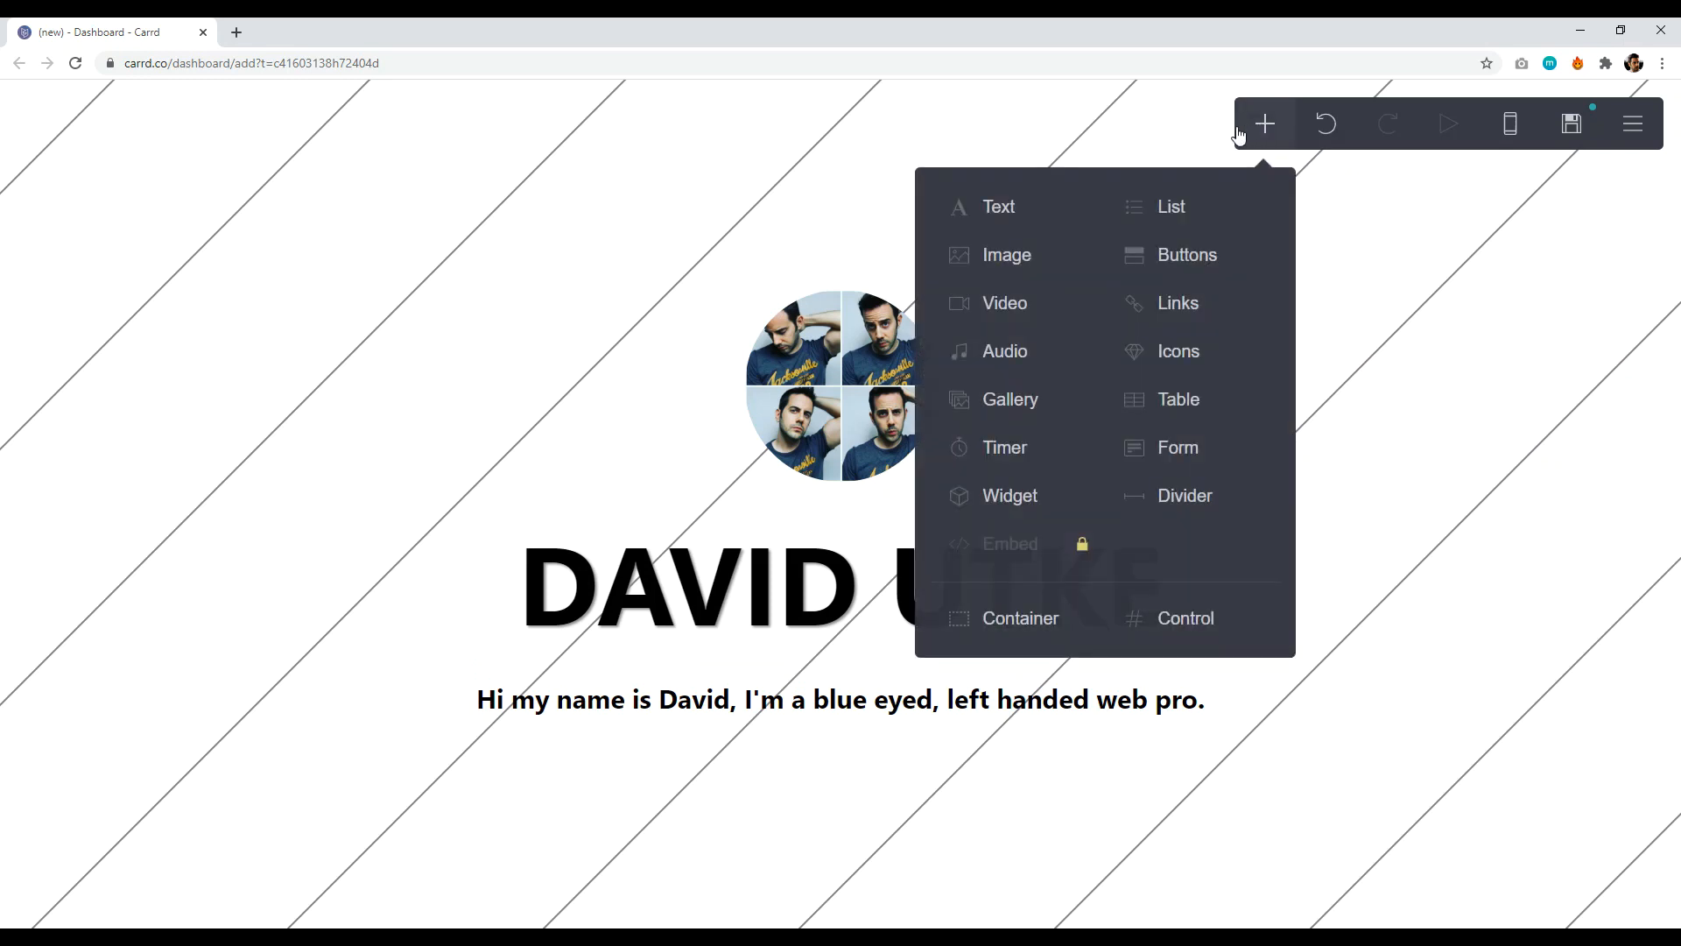
pyautogui.click(1172, 495)
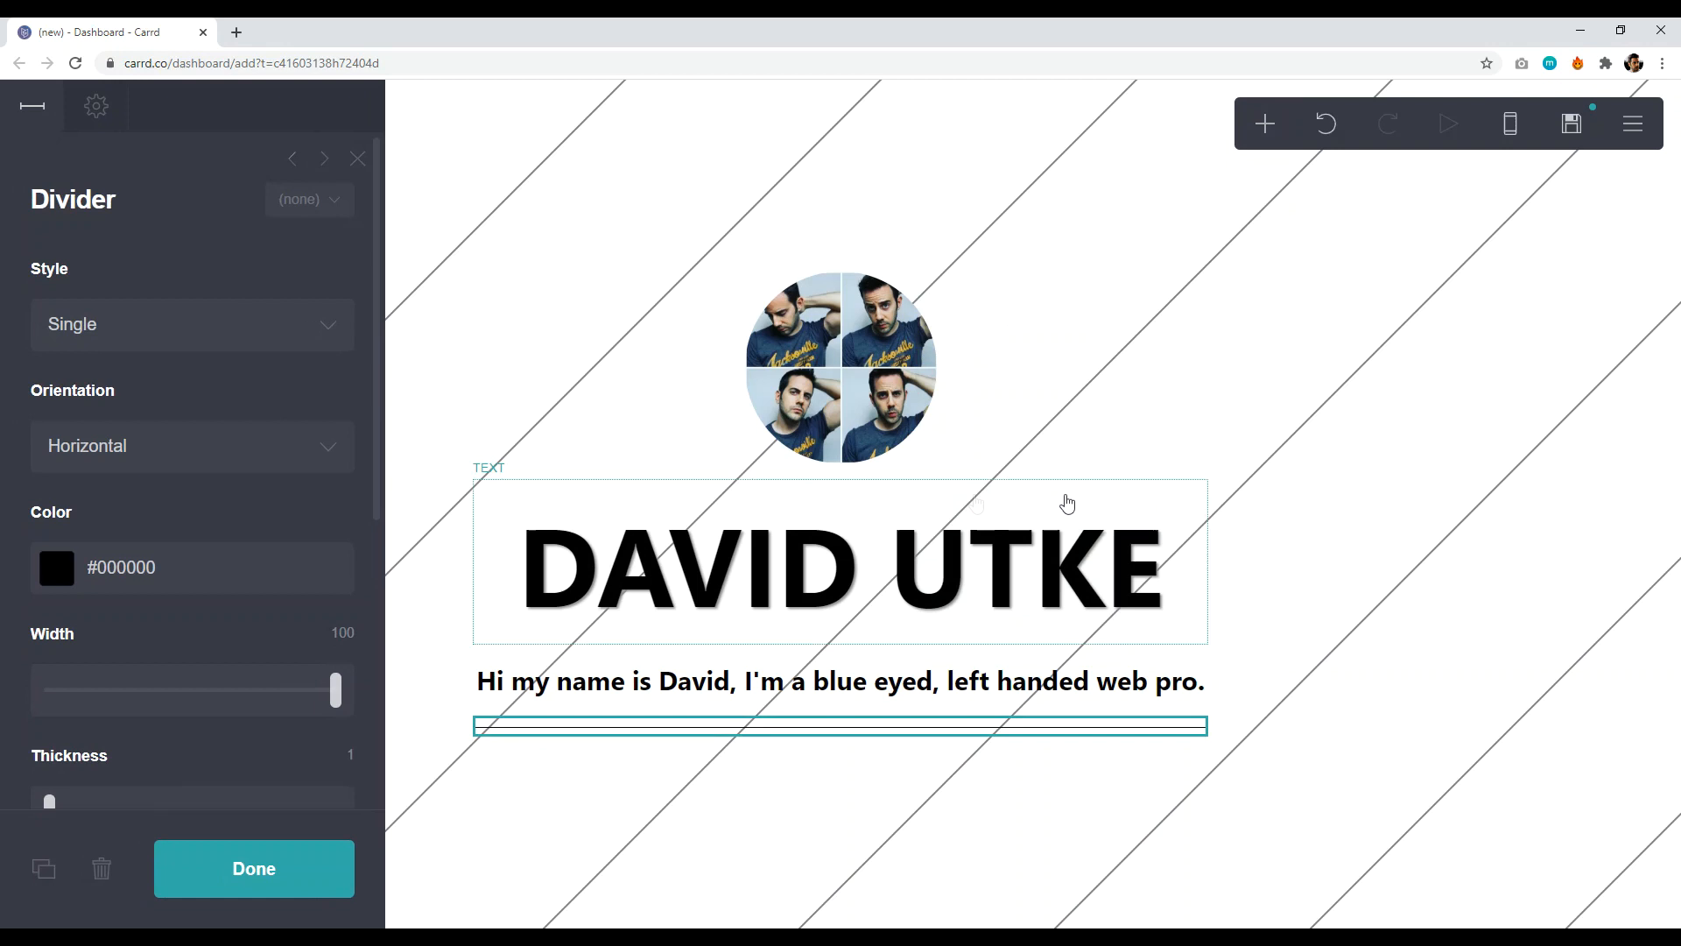
pyautogui.moveTo(335, 690); pyautogui.dragTo(97, 691)
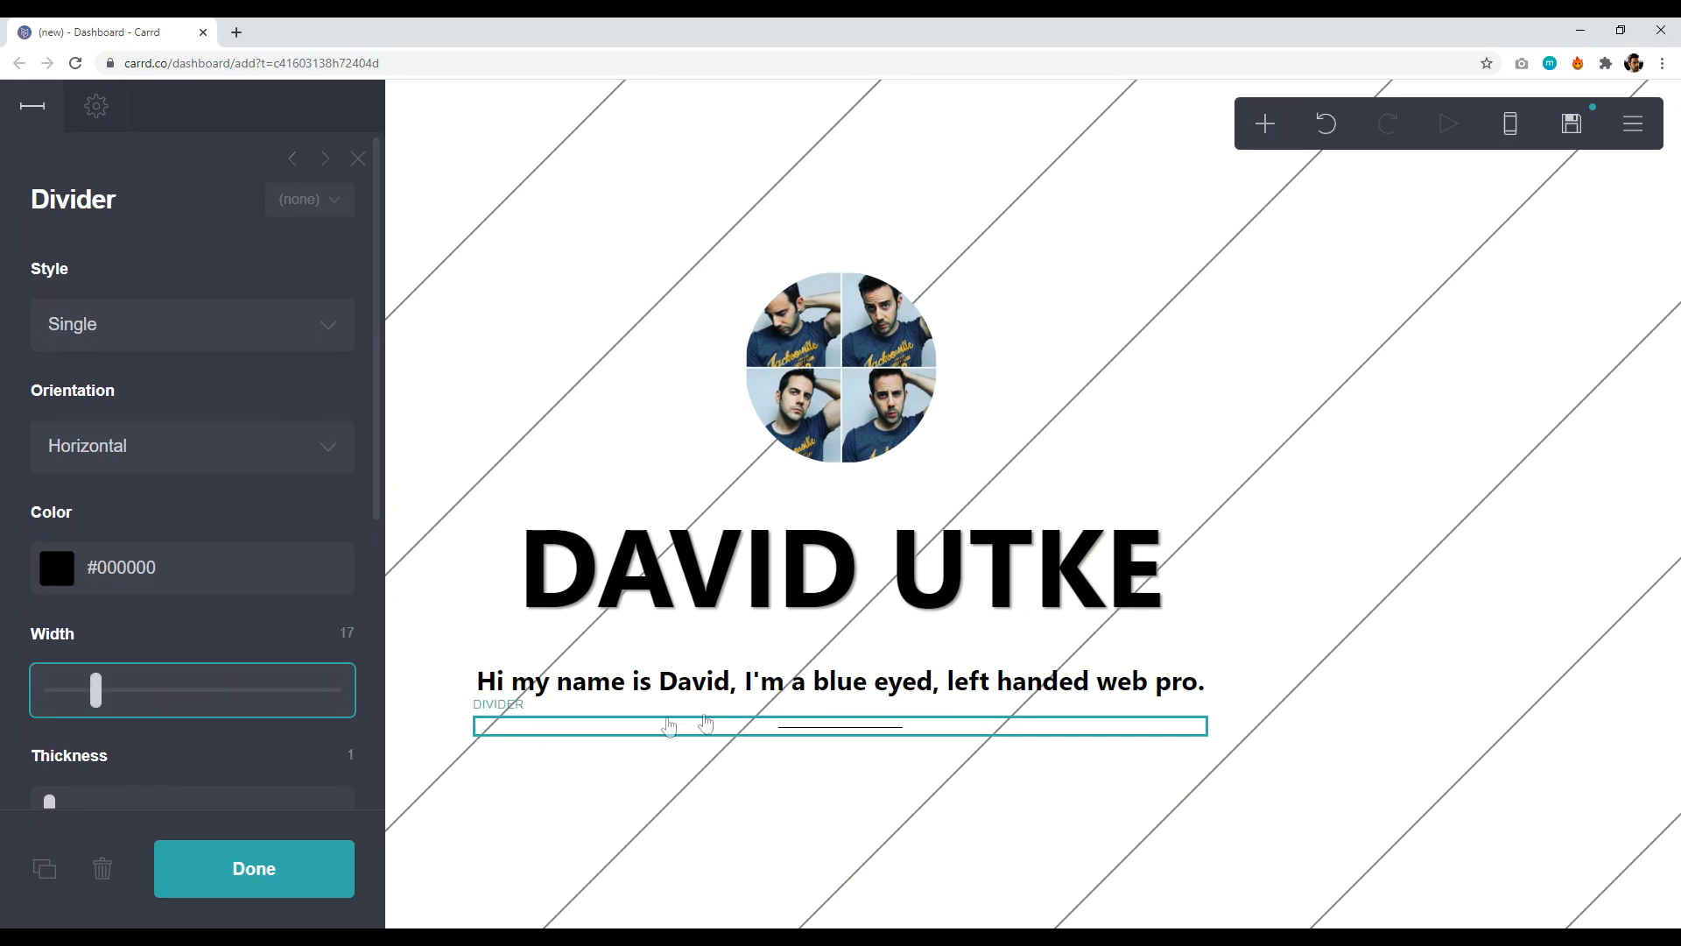
pyautogui.click(838, 773)
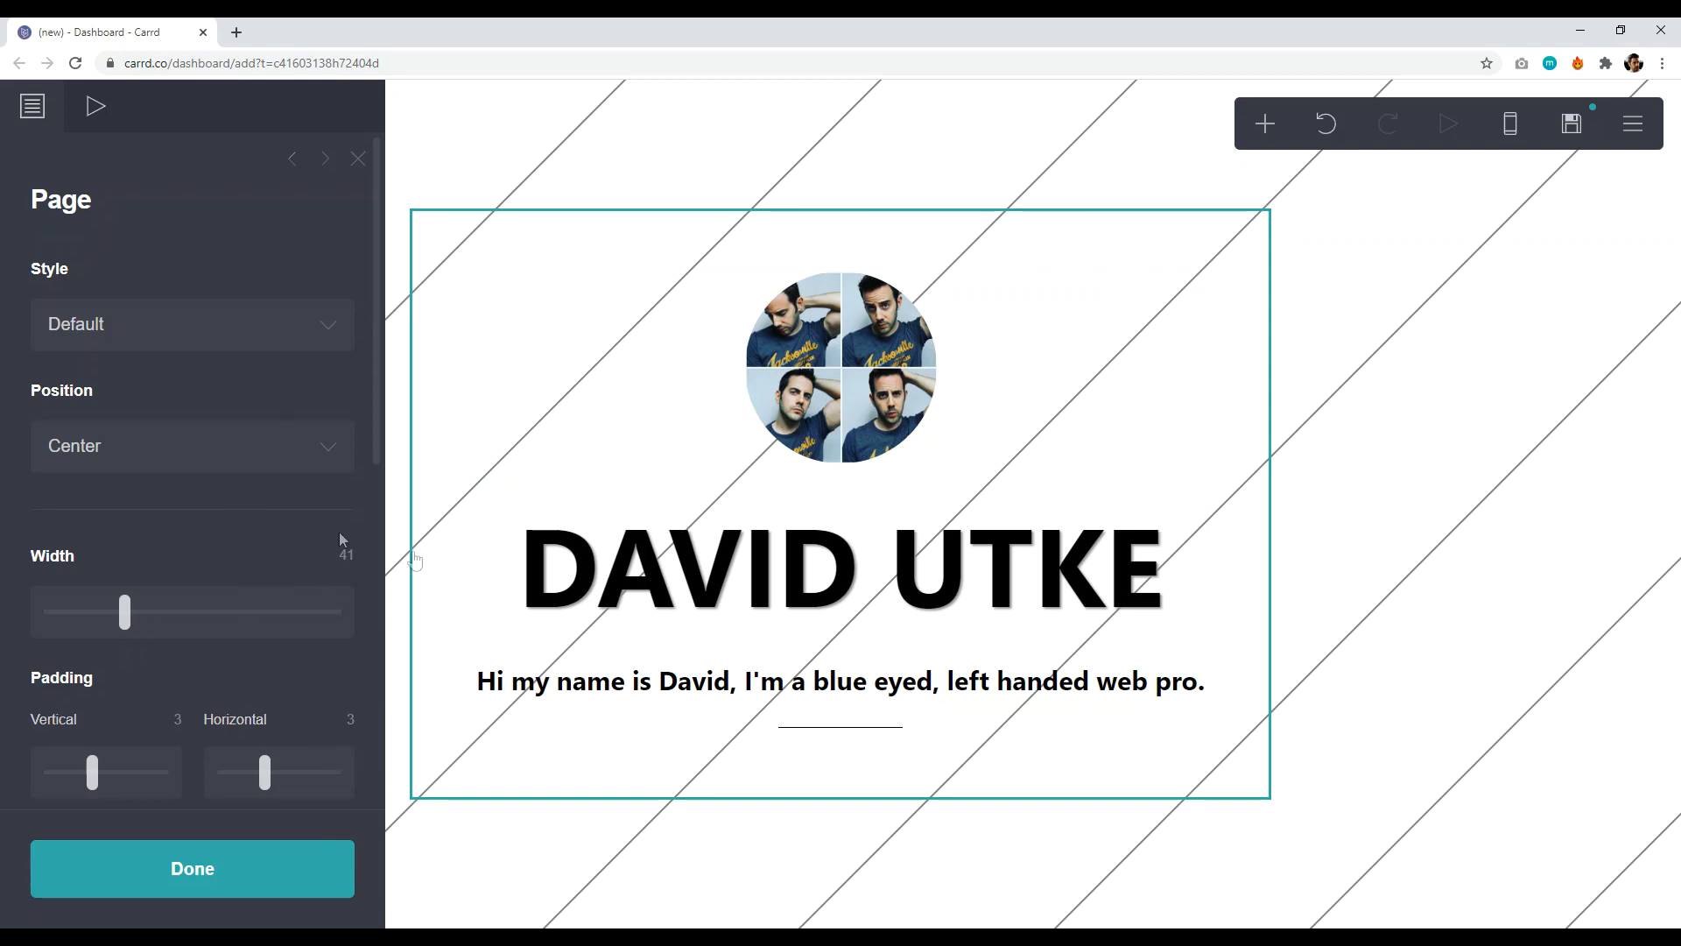
pyautogui.scroll(-4, 261, 638)
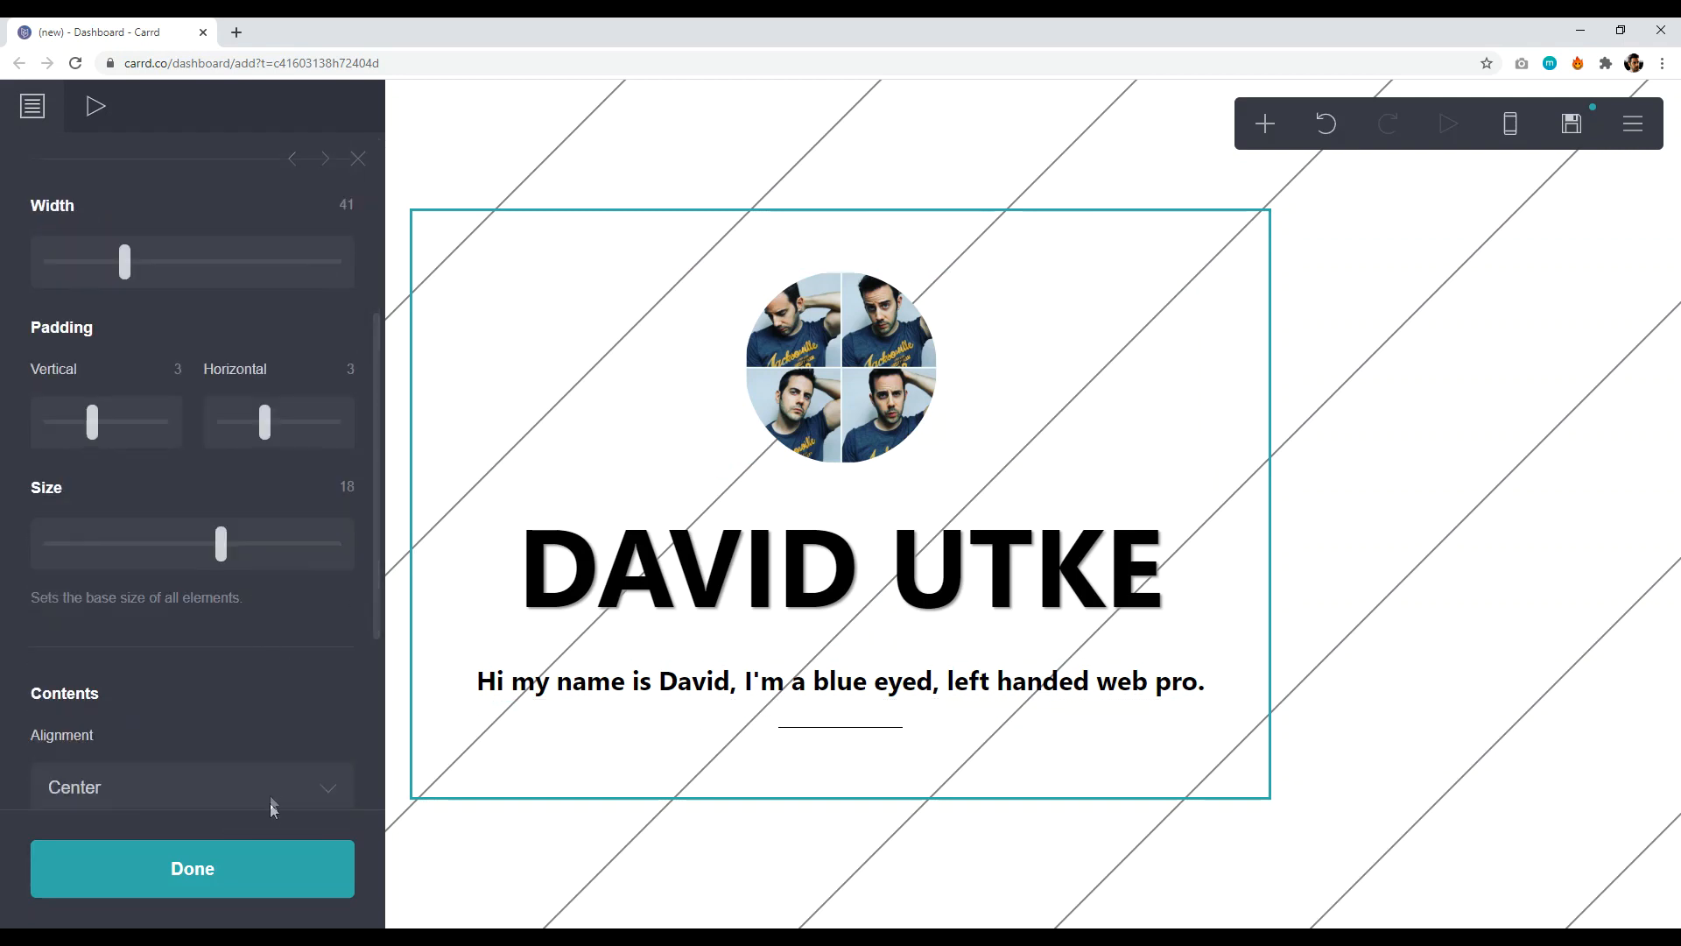
pyautogui.click(229, 863)
# - Delete the trial divider and bring up the element list again
pyautogui.click(858, 734)
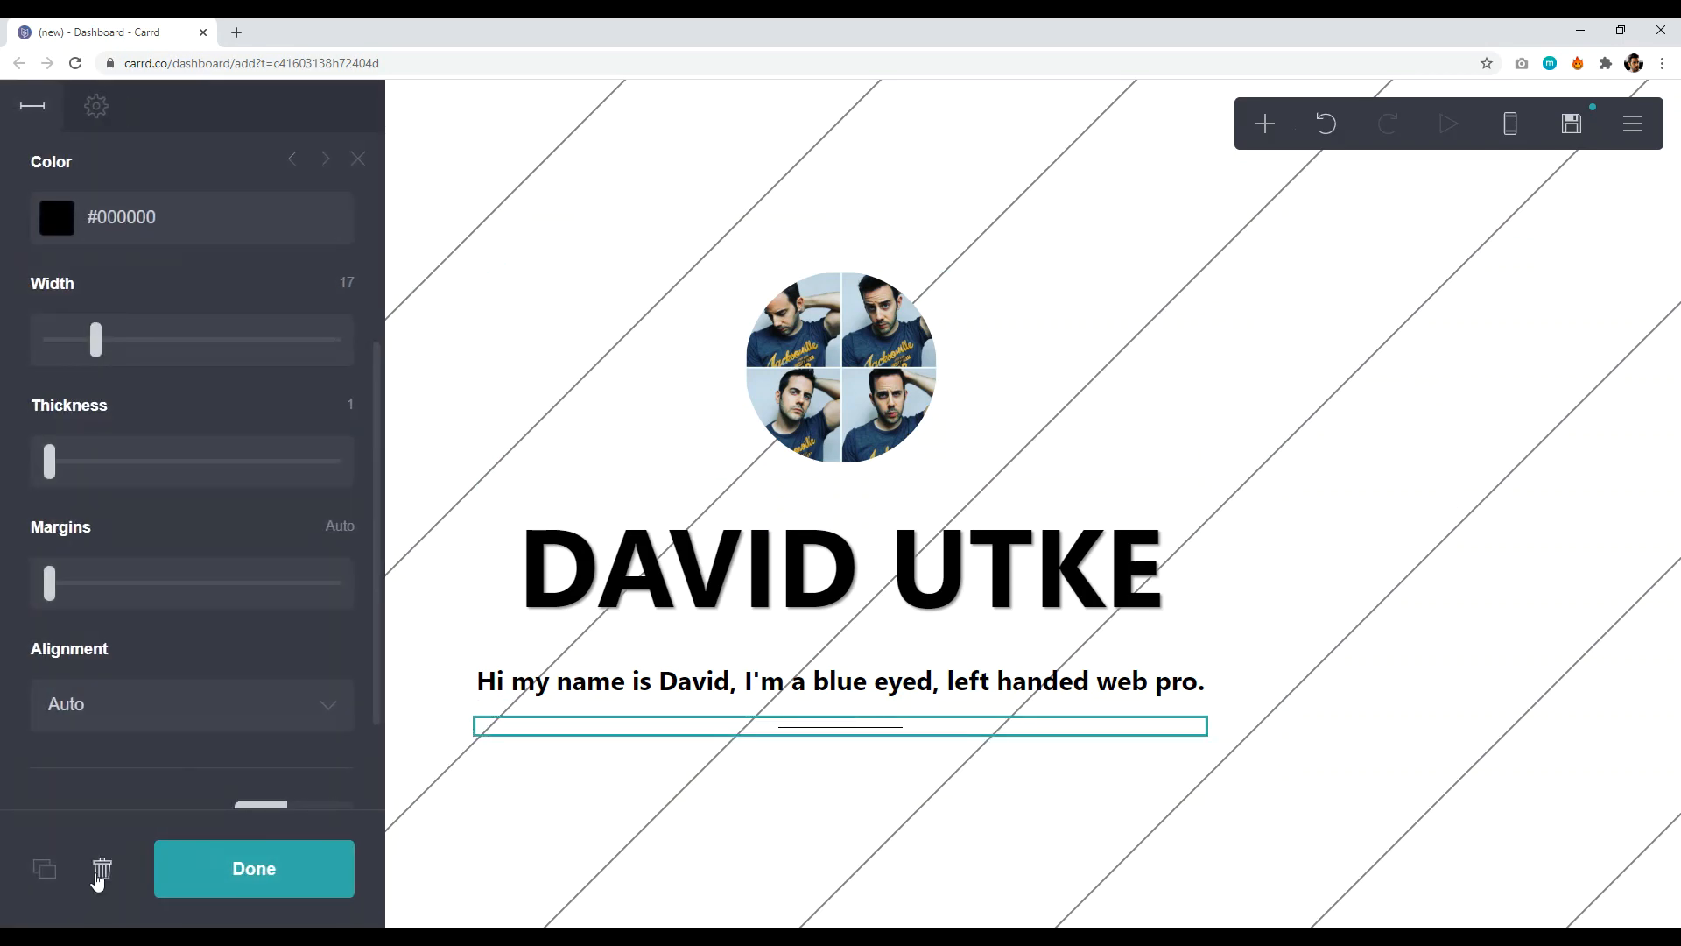
pyautogui.click(100, 873)
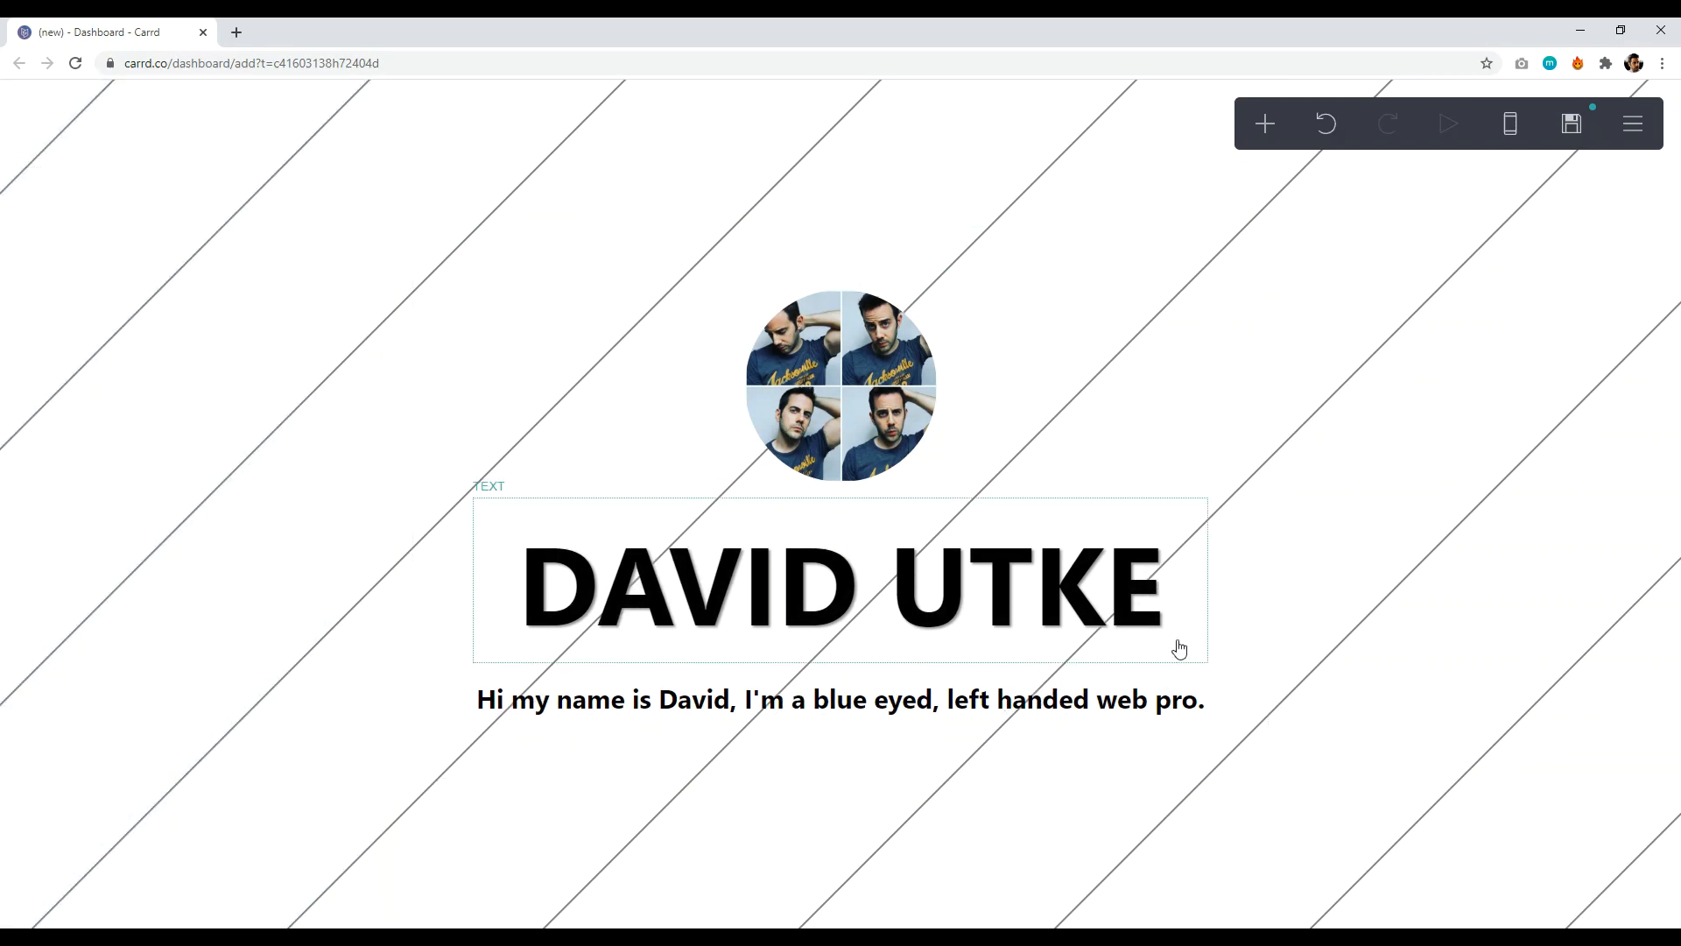
pyautogui.click(1265, 124)
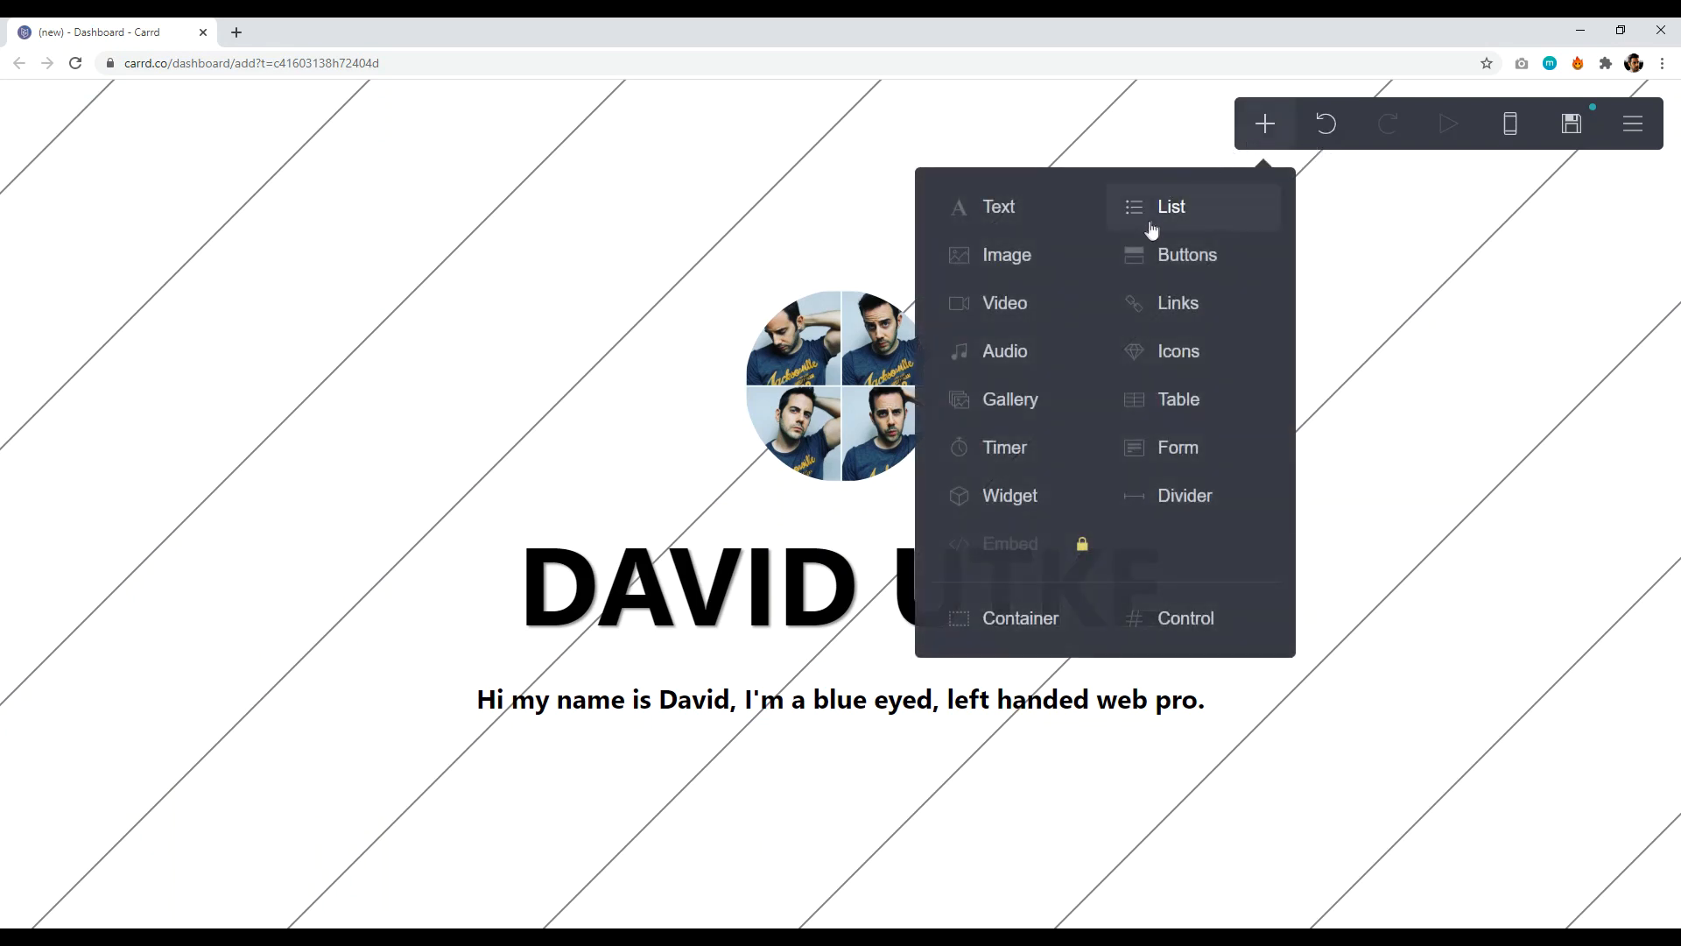
# - Add an icons element and change its Email icon to YouTube (alt)
pyautogui.click(1188, 363)
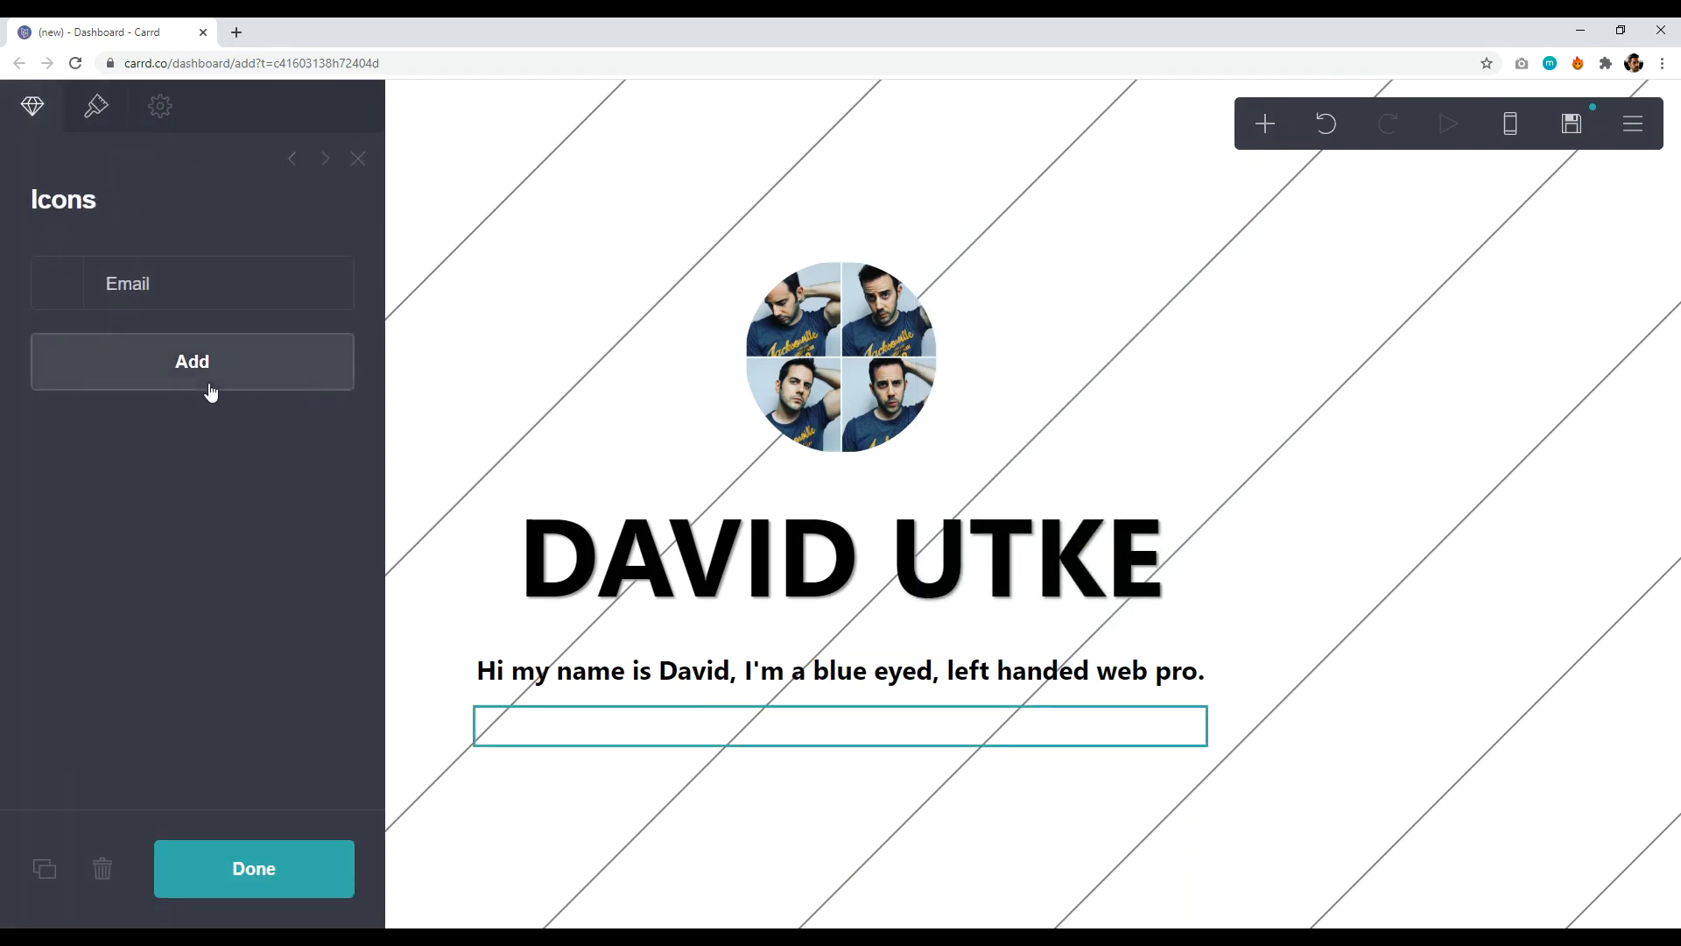
pyautogui.click(182, 293)
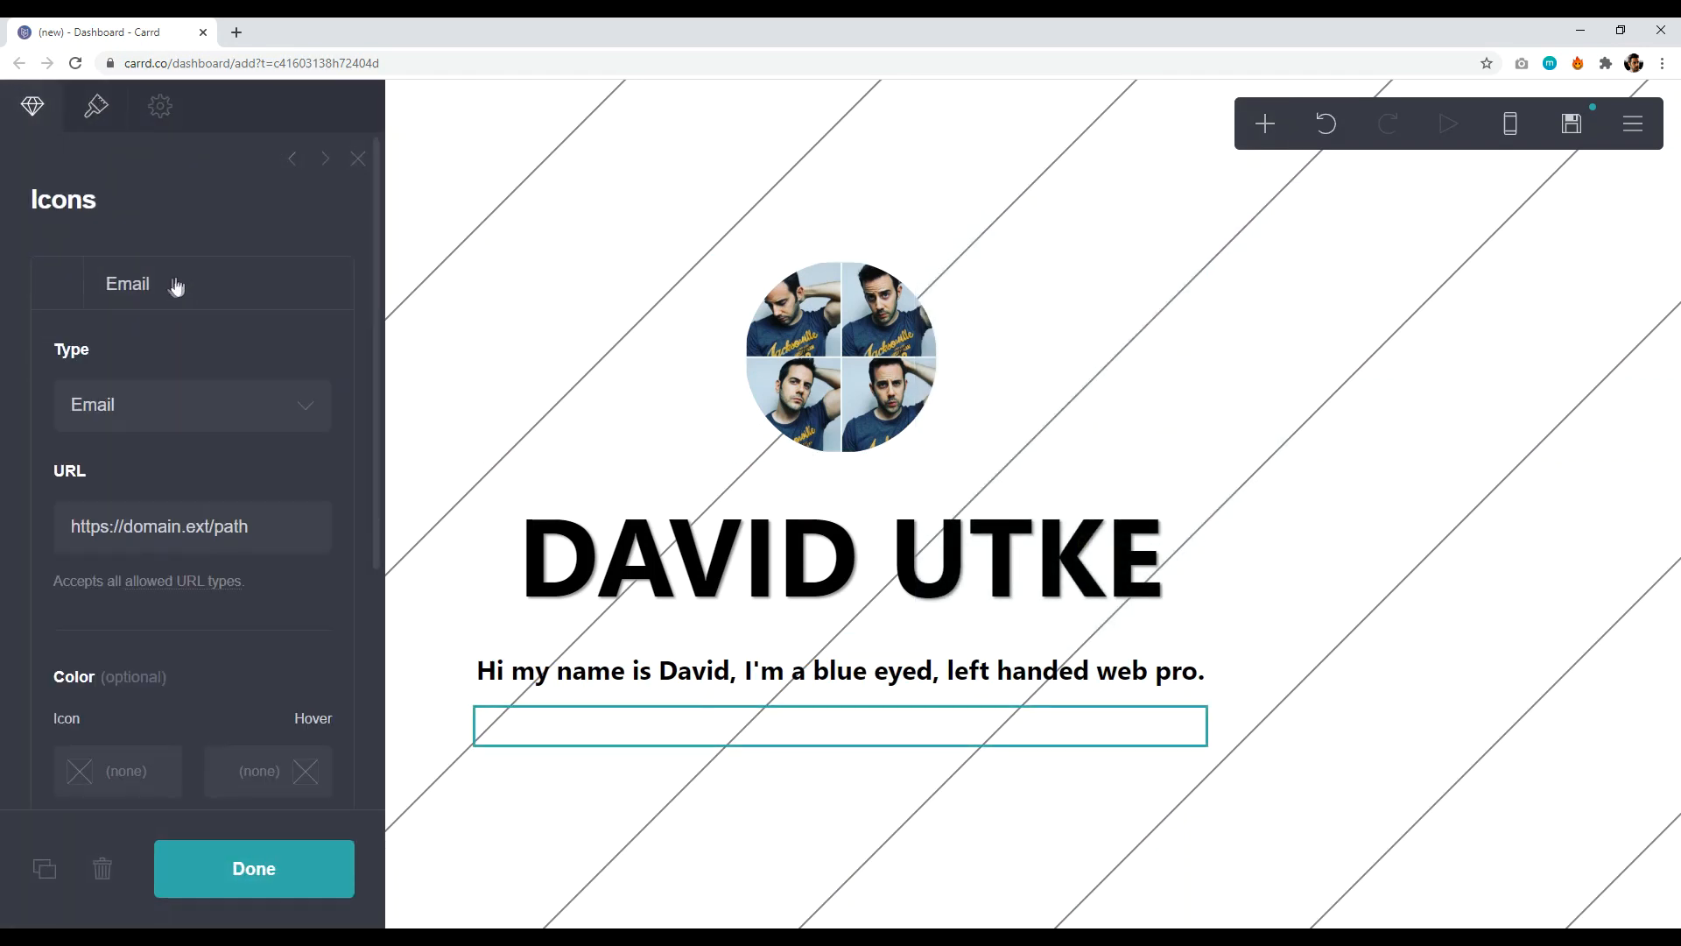
pyautogui.click(232, 414)
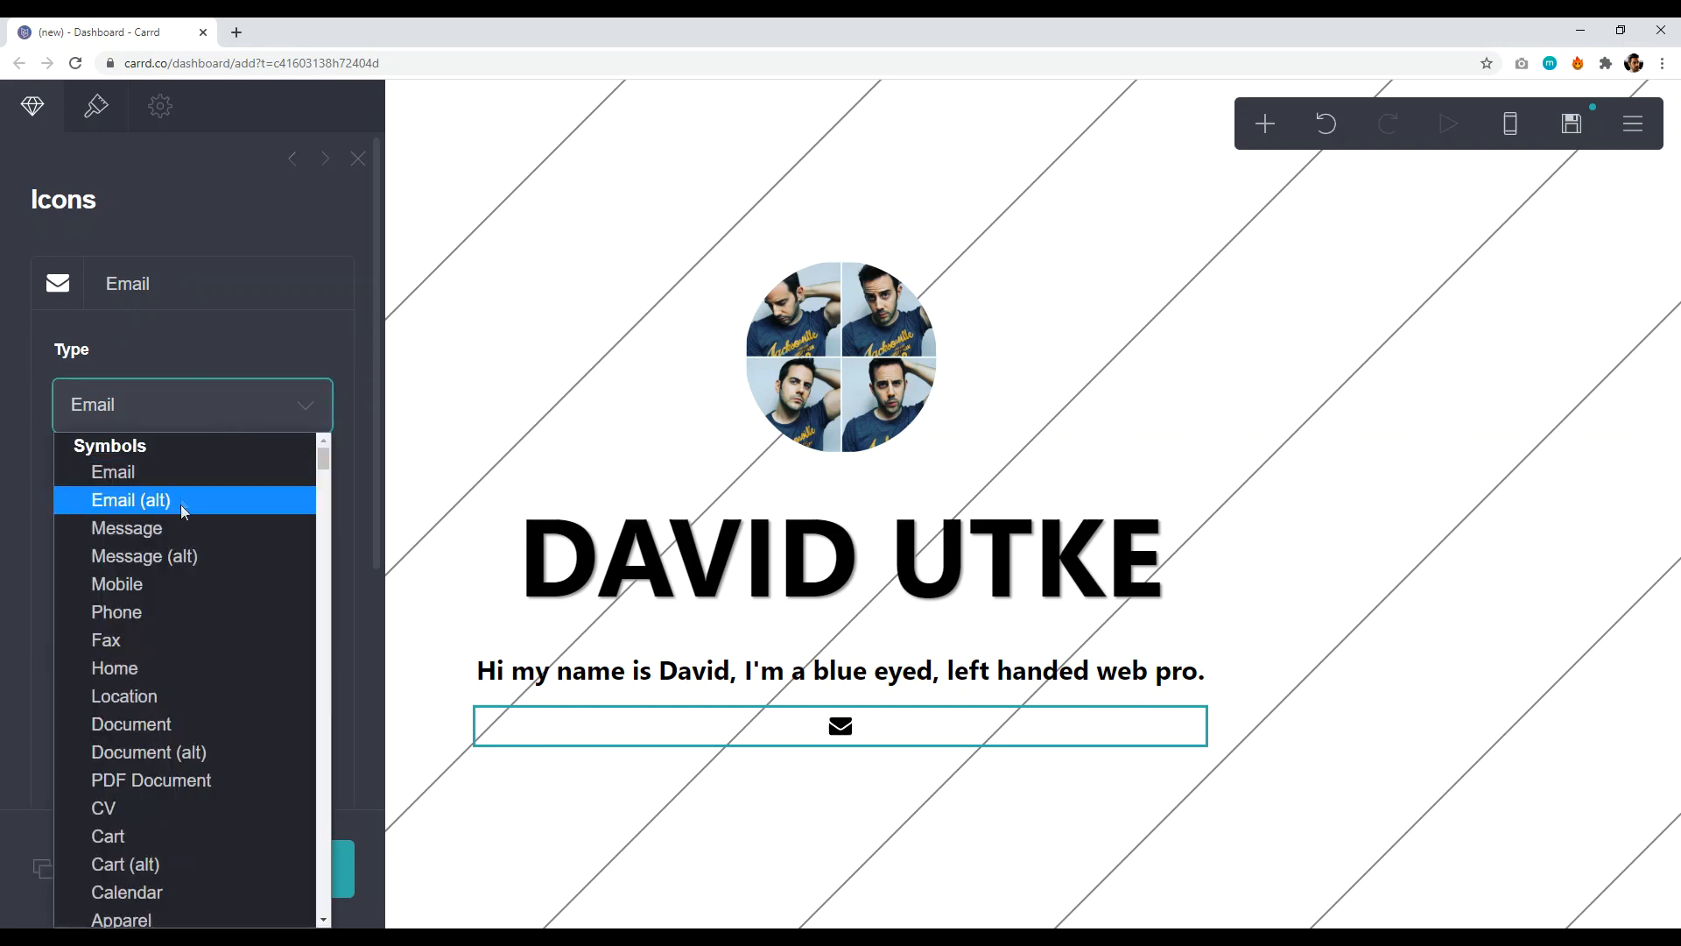
pyautogui.moveTo(326, 458); pyautogui.dragTo(327, 503)
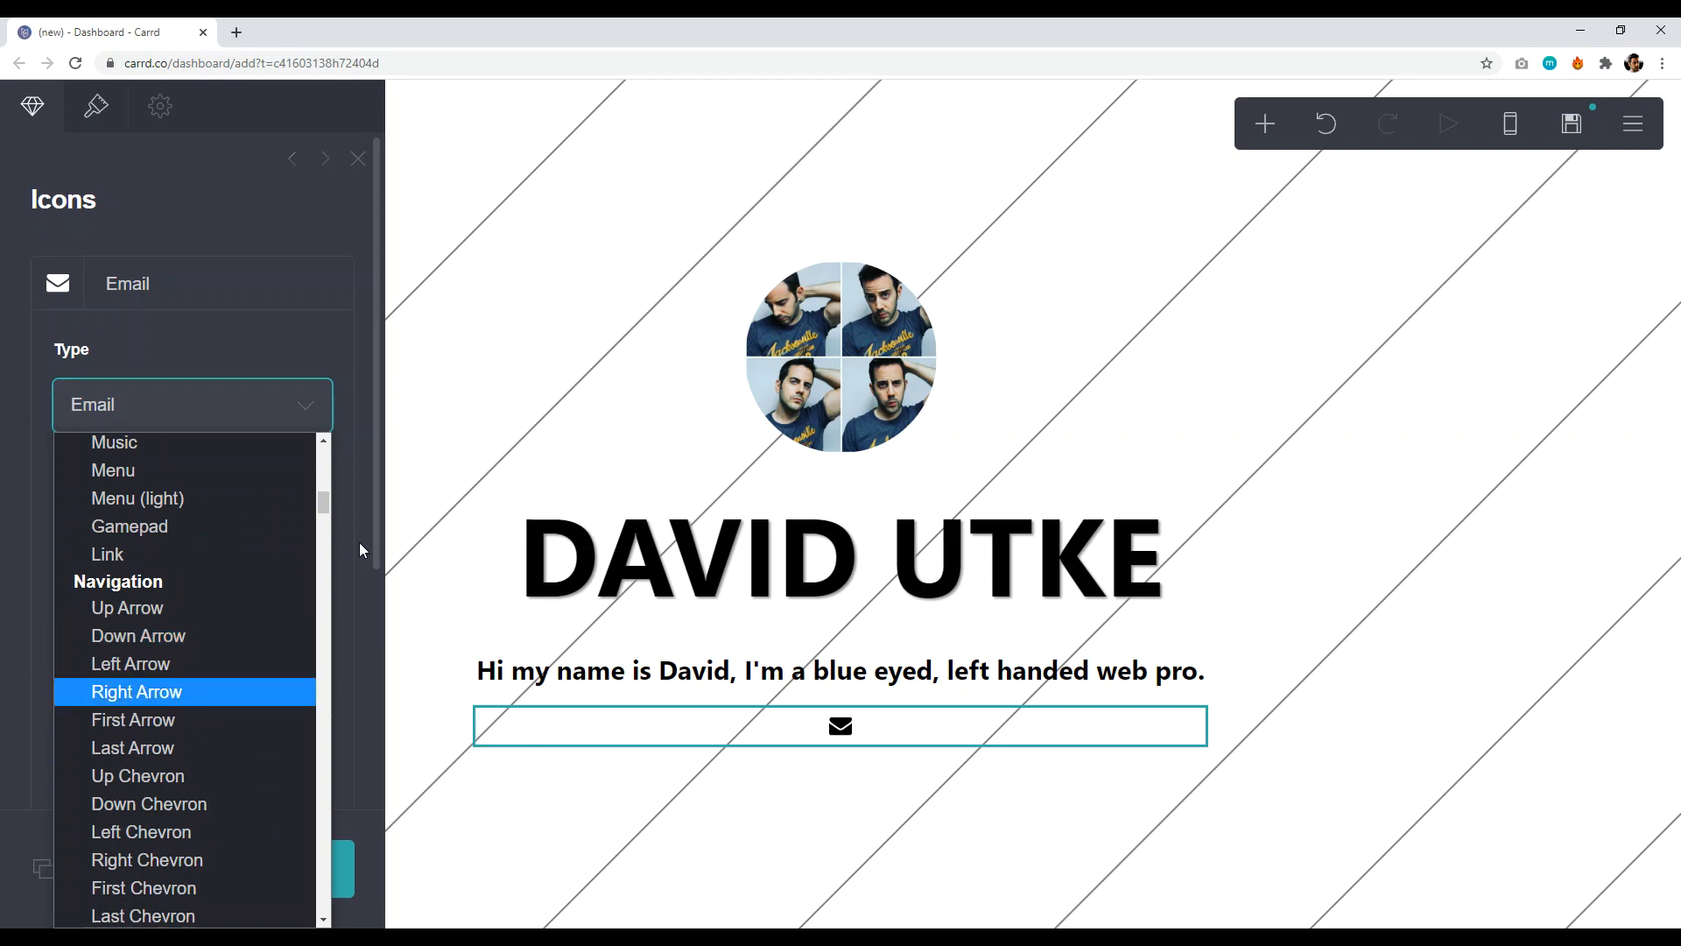
pyautogui.moveTo(328, 502); pyautogui.dragTo(329, 926)
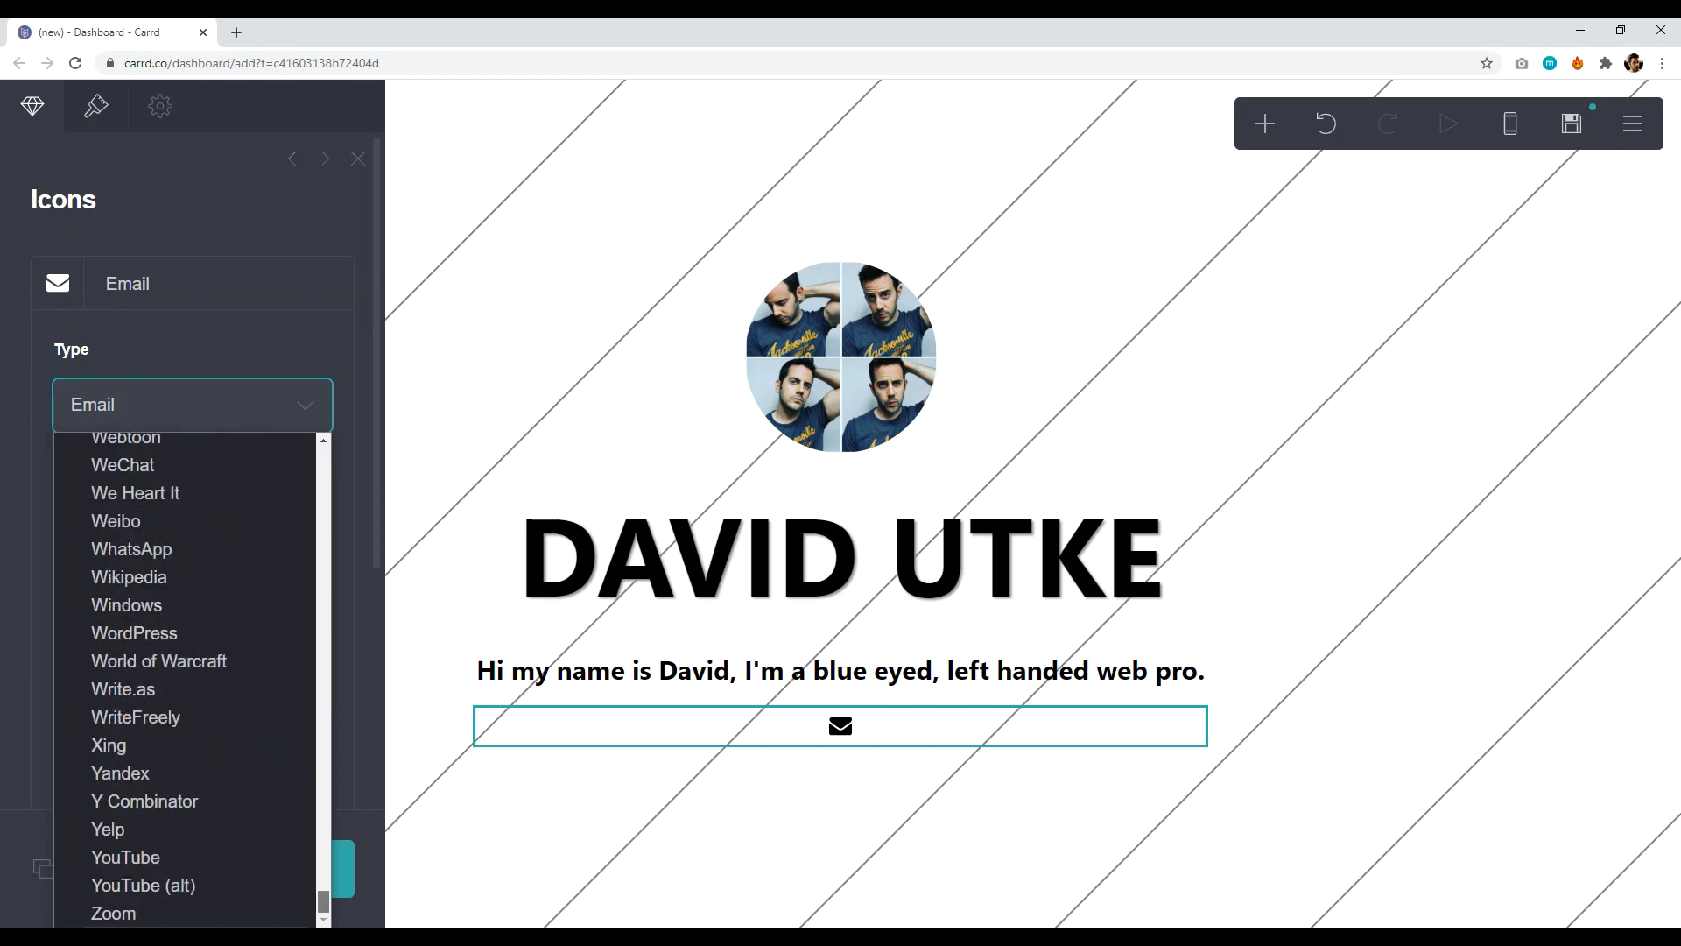
pyautogui.click(130, 881)
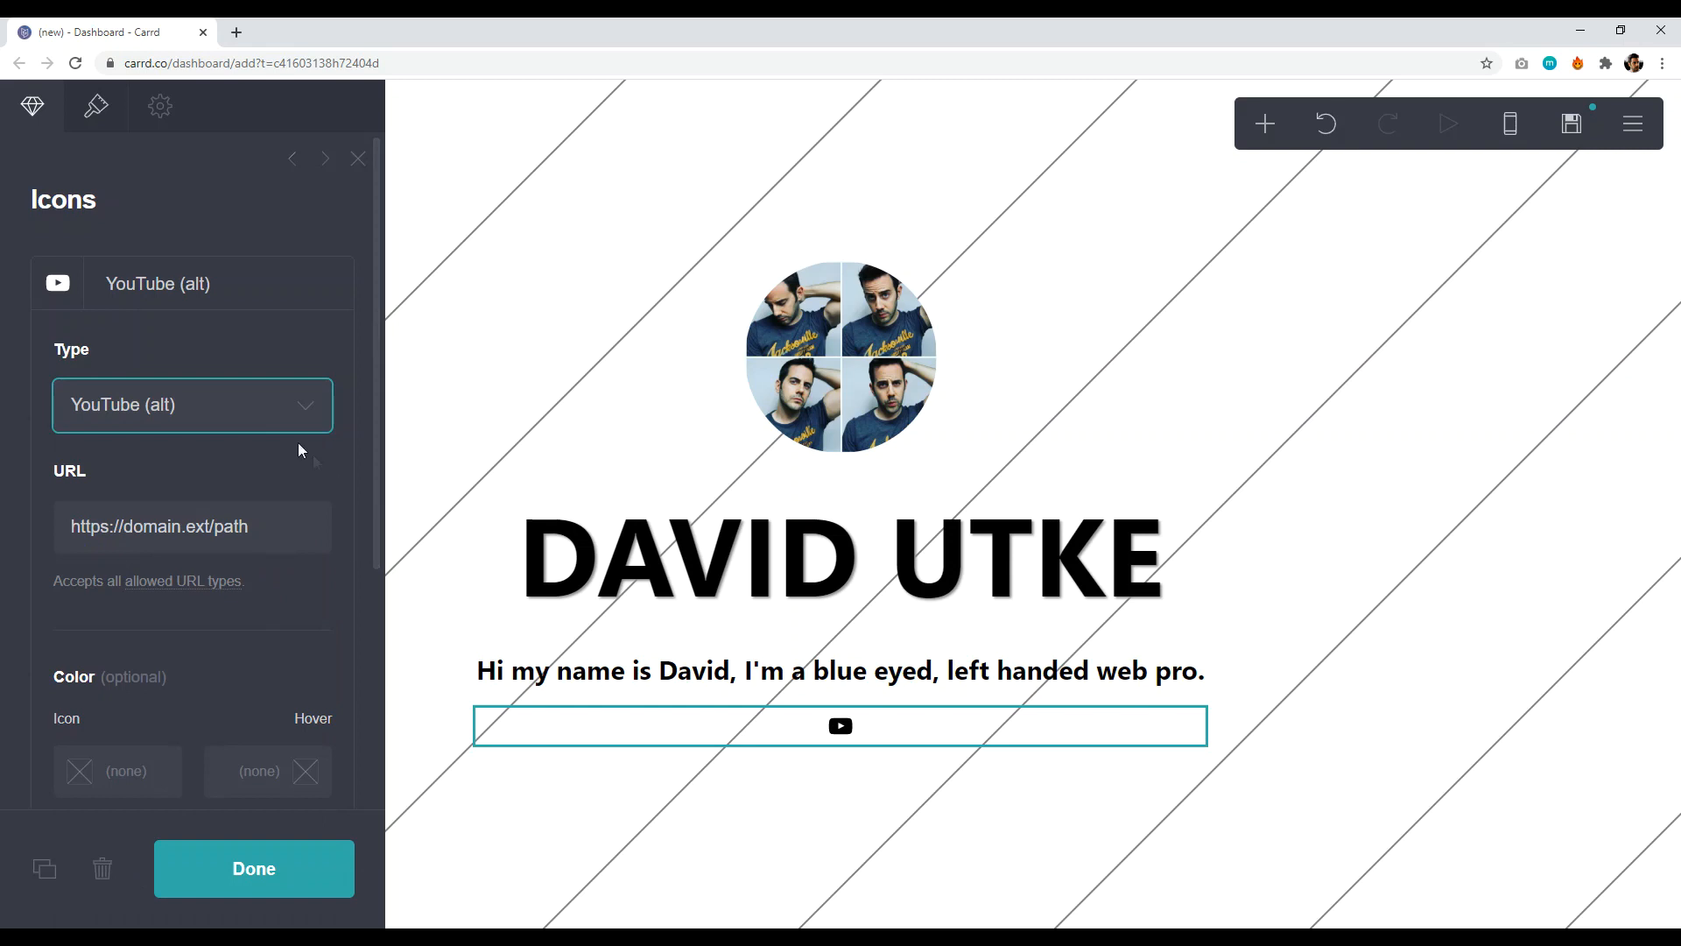
pyautogui.click(299, 408)
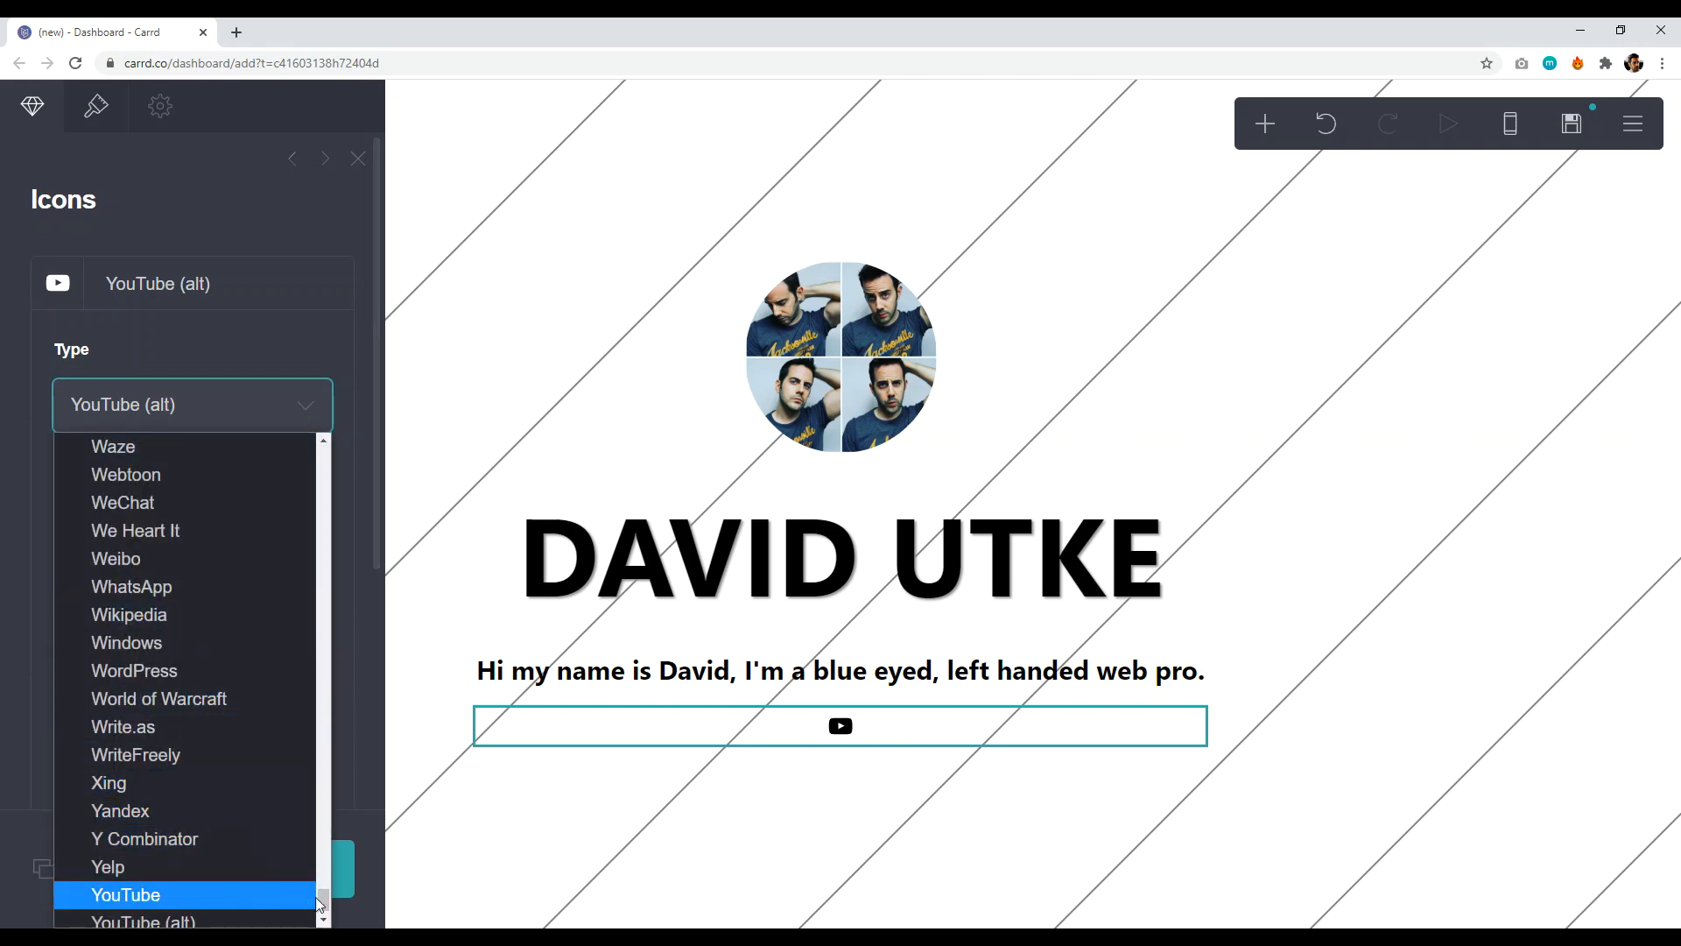
pyautogui.scroll(2, 320, 894)
pyautogui.moveTo(324, 895)
pyautogui.mouseDown()
pyautogui.moveTo(303, 575)
pyautogui.moveTo(322, 448)
pyautogui.moveTo(323, 902)
pyautogui.mouseUp()
pyautogui.scroll(-4, 359, 750)
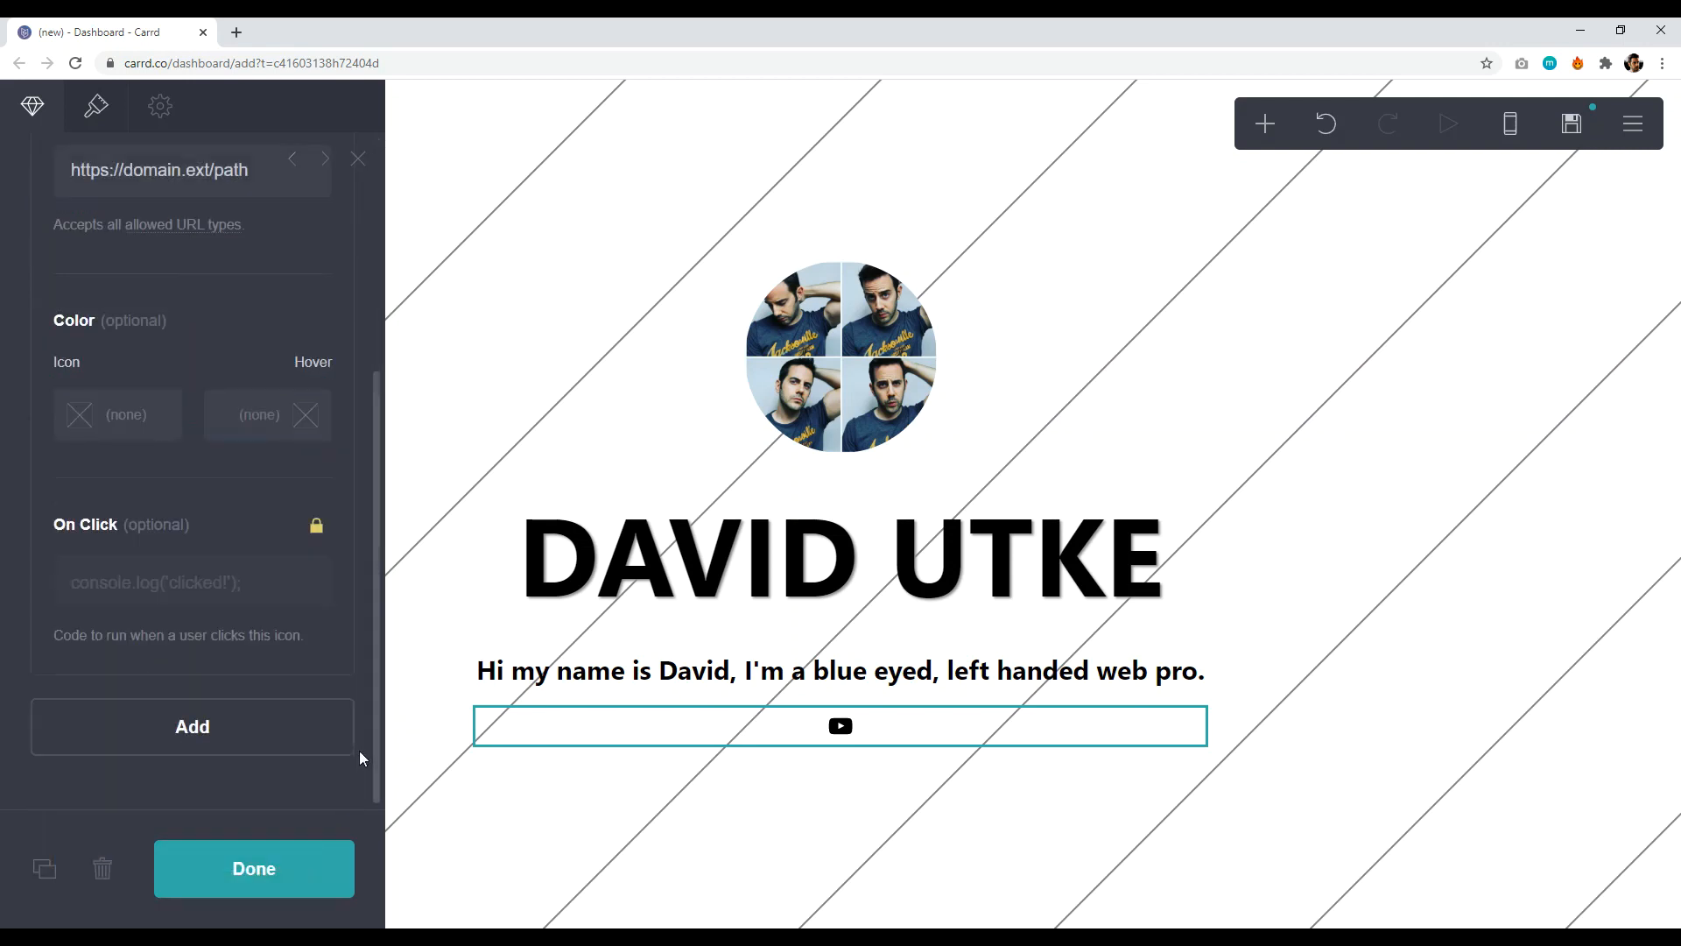
pyautogui.scroll(4, 248, 333)
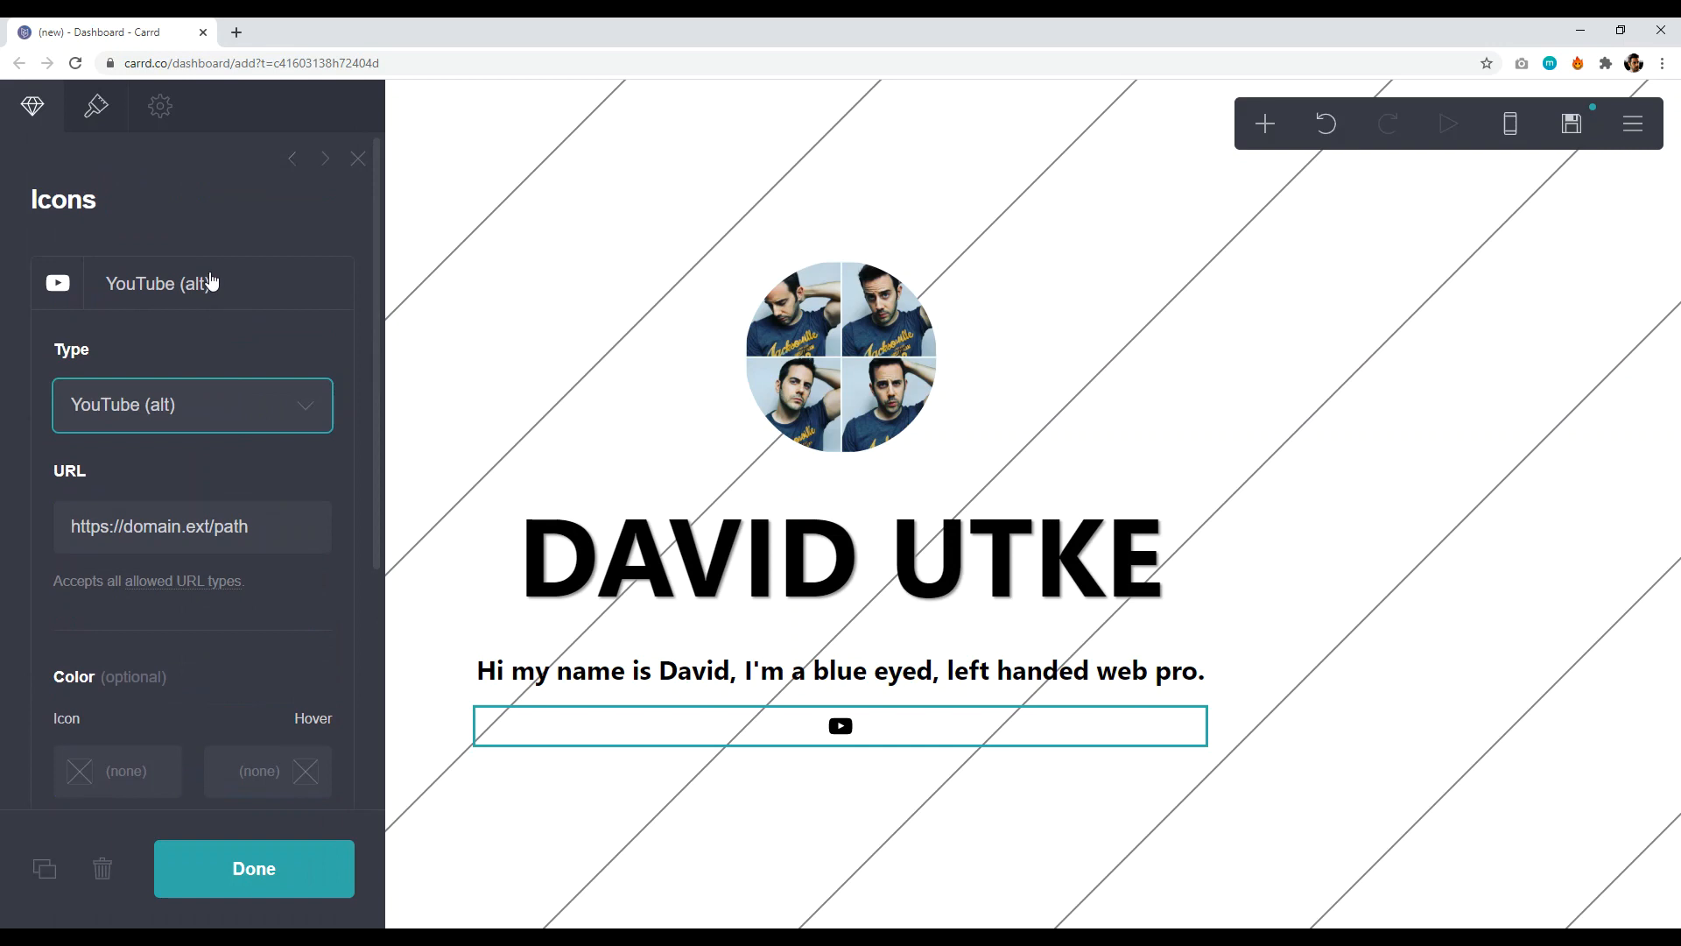
pyautogui.moveTo(264, 530); pyautogui.dragTo(138, 525)
pyautogui.press('BackSpace')
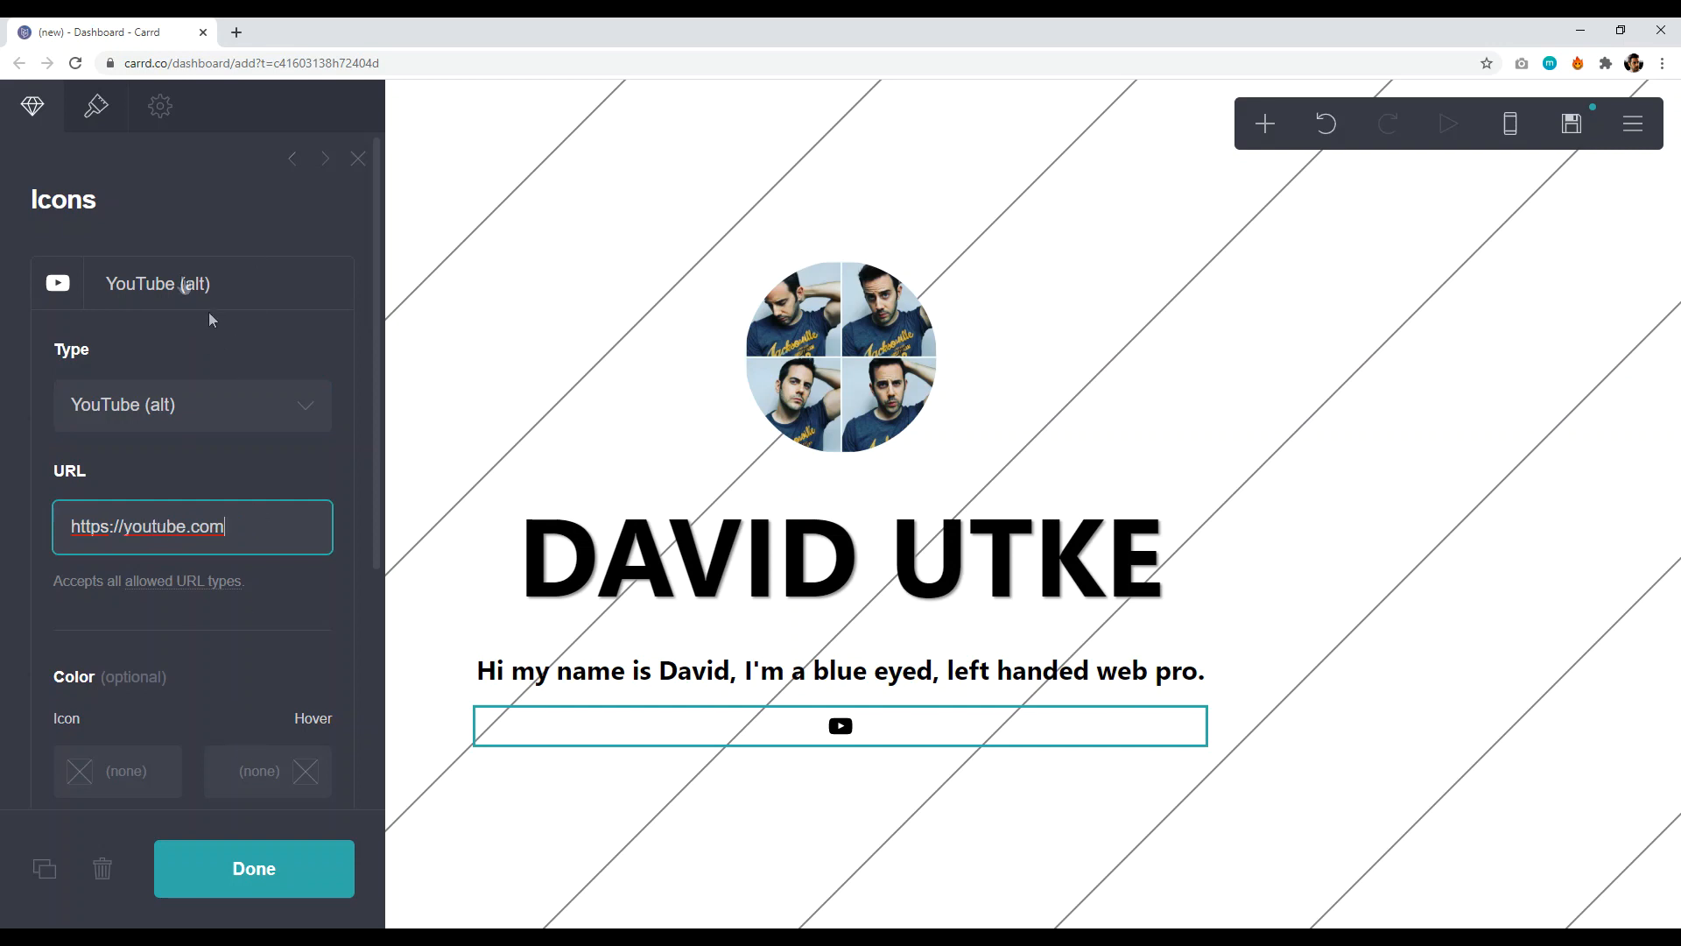
pyautogui.click(225, 286)
pyautogui.click(202, 365)
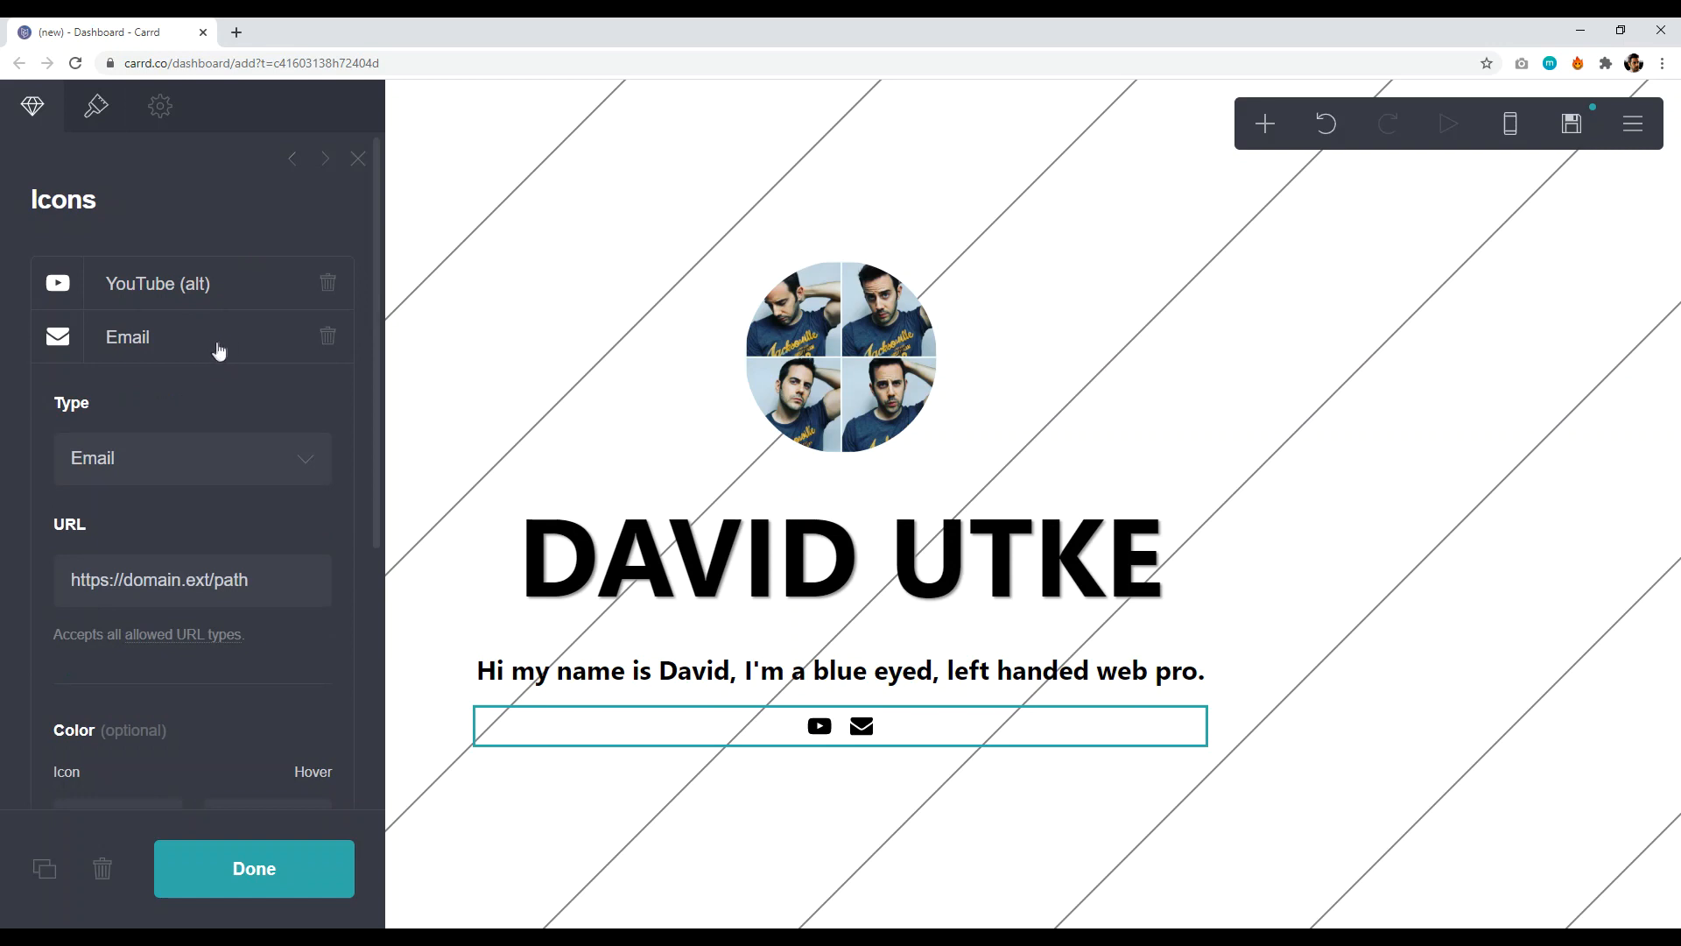
pyautogui.click(217, 350)
pyautogui.click(218, 341)
pyautogui.click(236, 465)
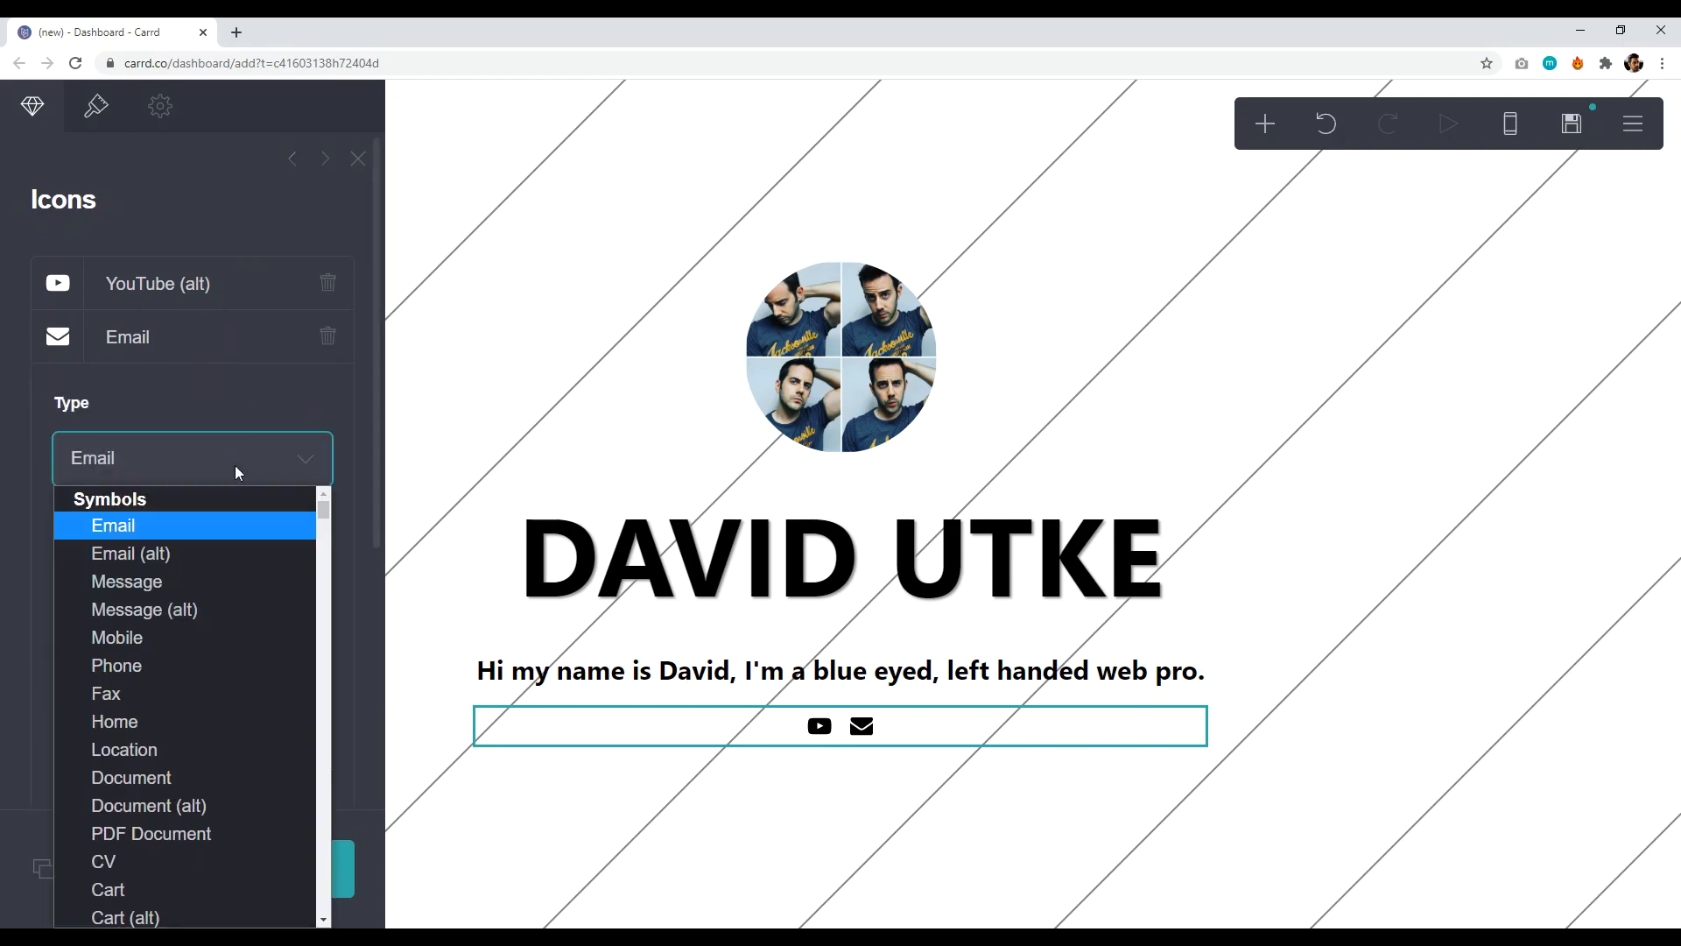
pyautogui.moveTo(323, 510); pyautogui.dragTo(327, 706)
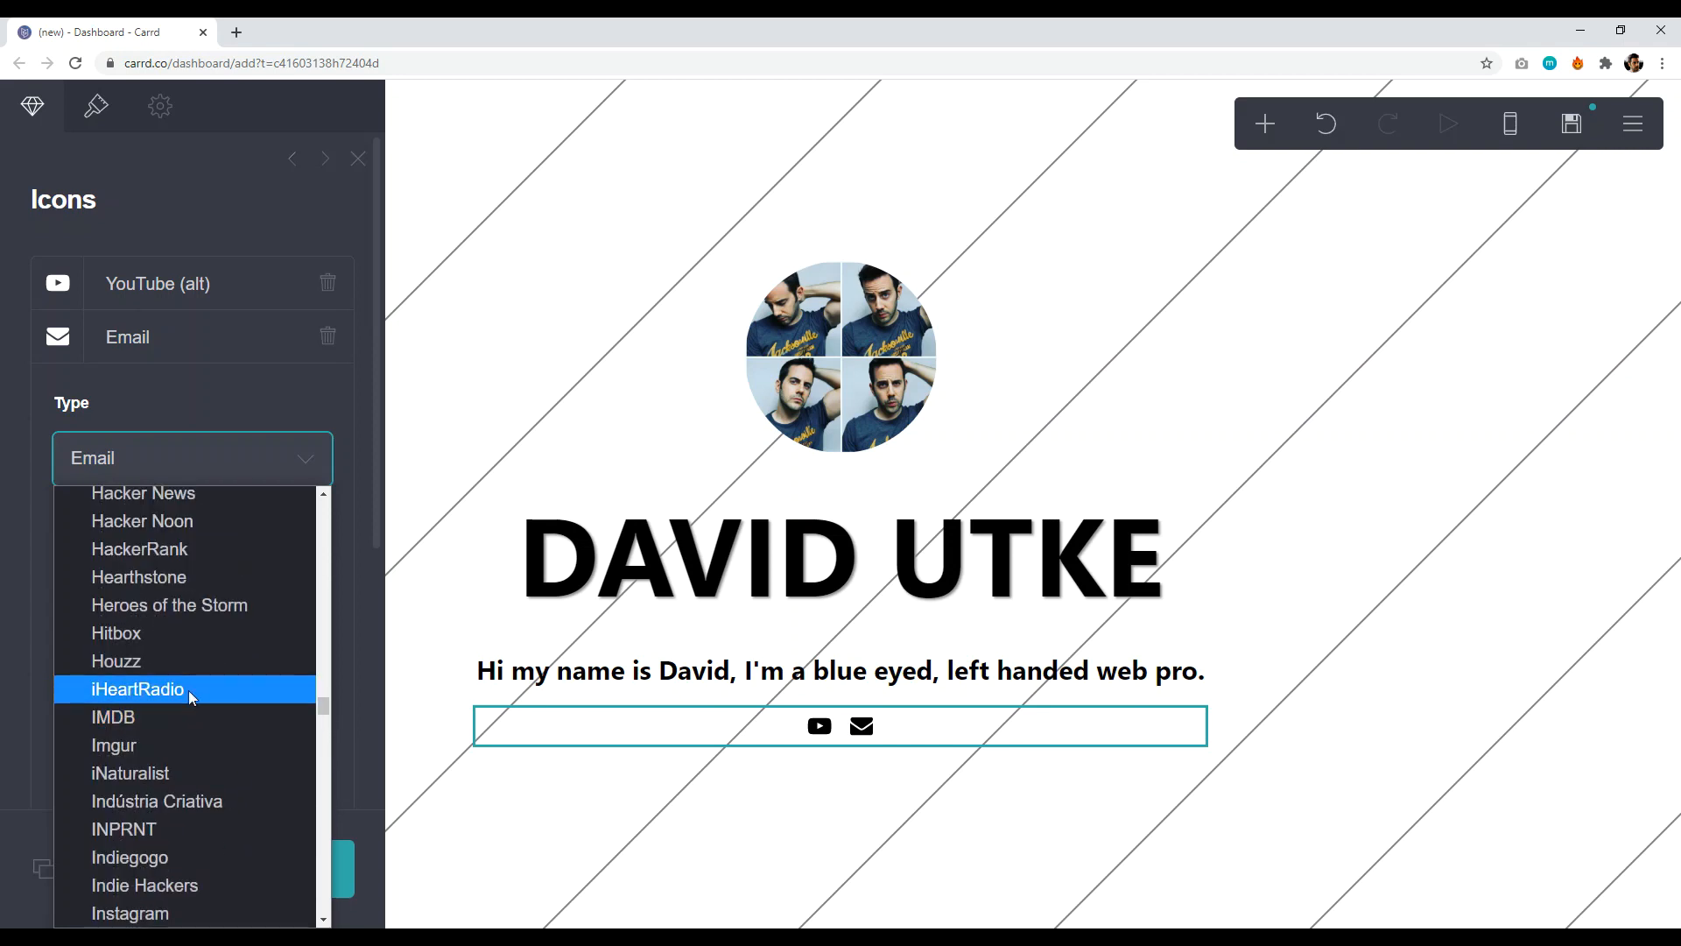
pyautogui.scroll(-2, 175, 797)
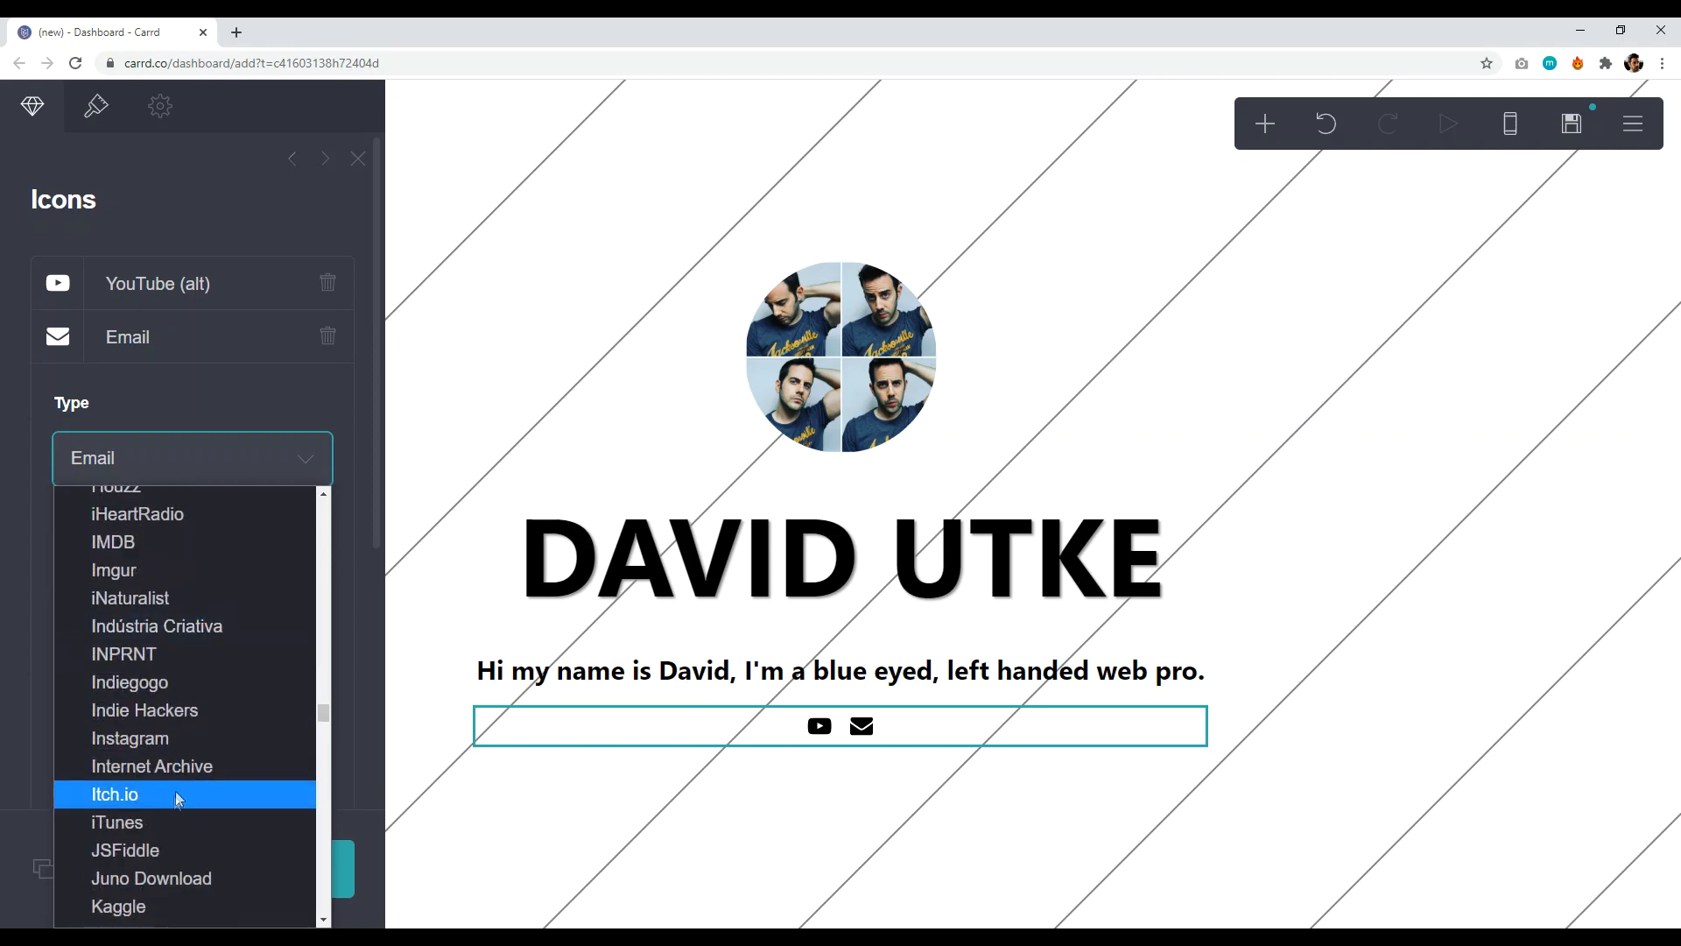
pyautogui.click(149, 740)
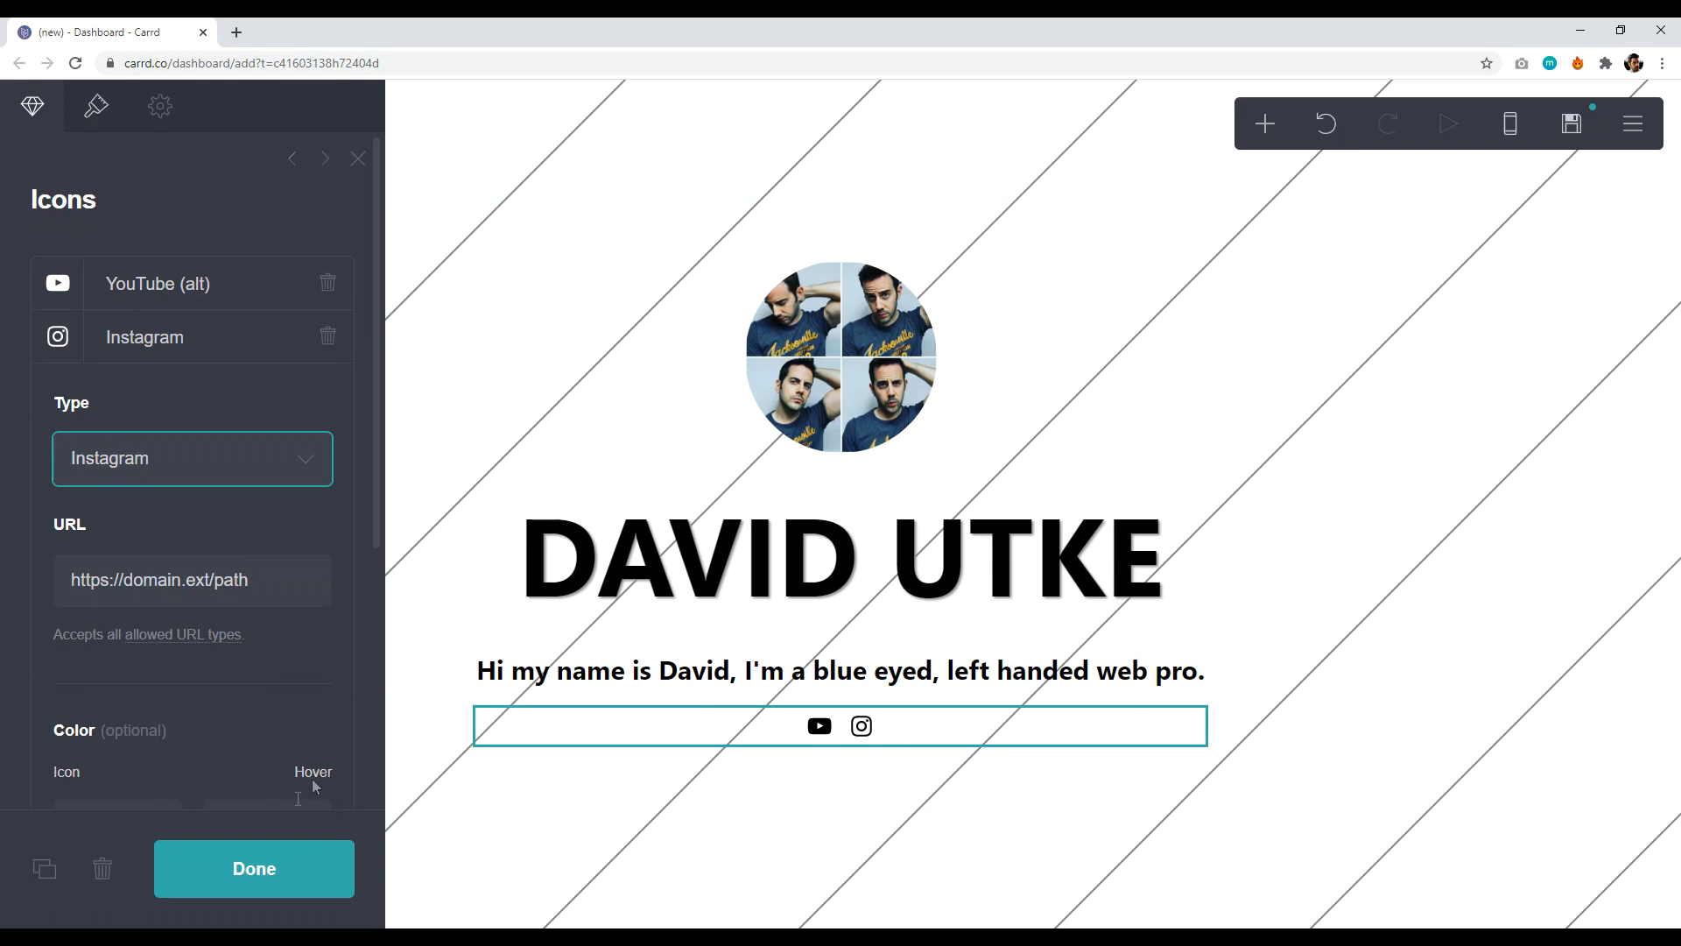
pyautogui.moveTo(245, 582); pyautogui.dragTo(58, 586)
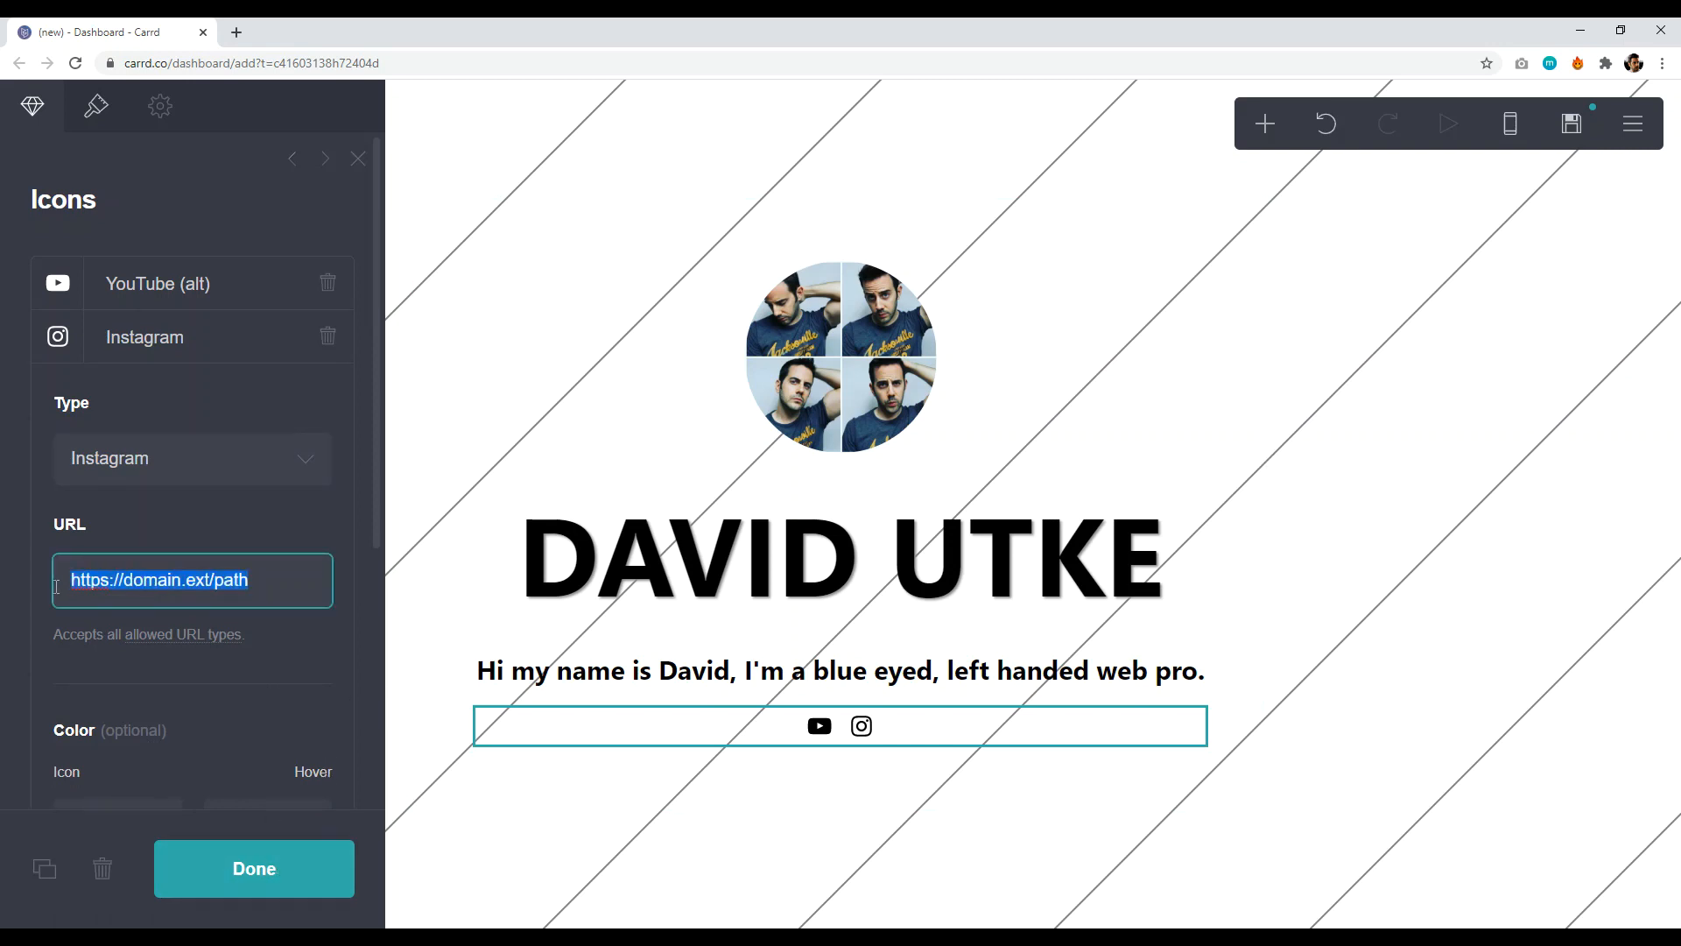
pyautogui.moveTo(274, 582); pyautogui.dragTo(160, 578)
pyautogui.press('BackSpace')
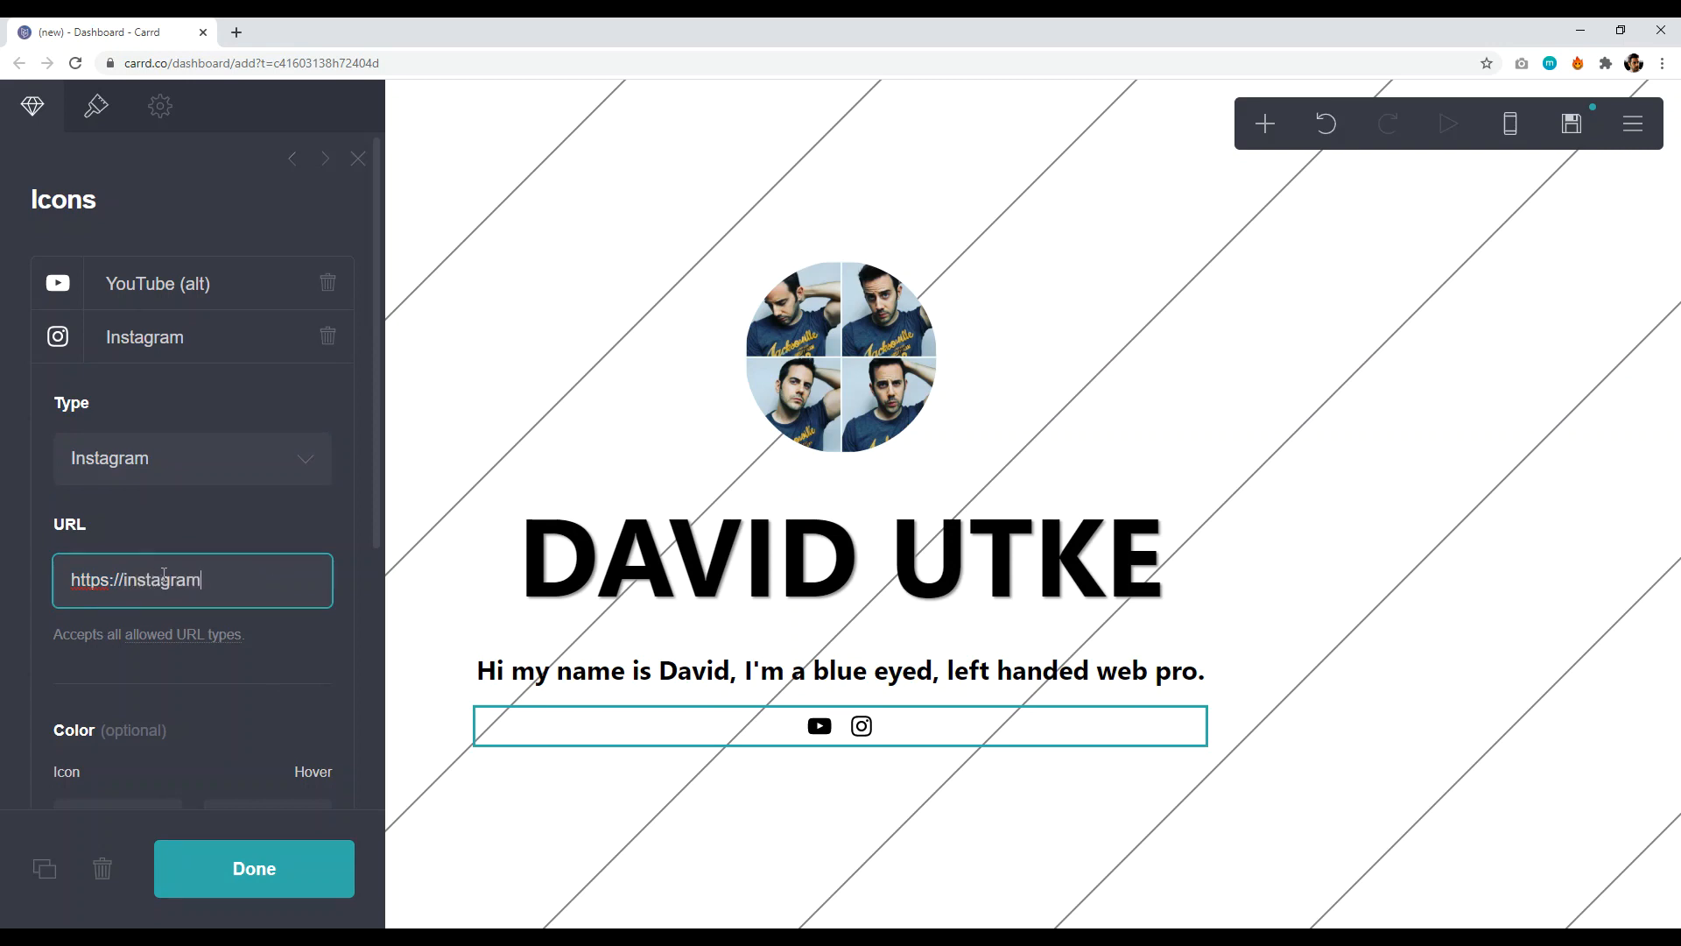
pyautogui.click(314, 855)
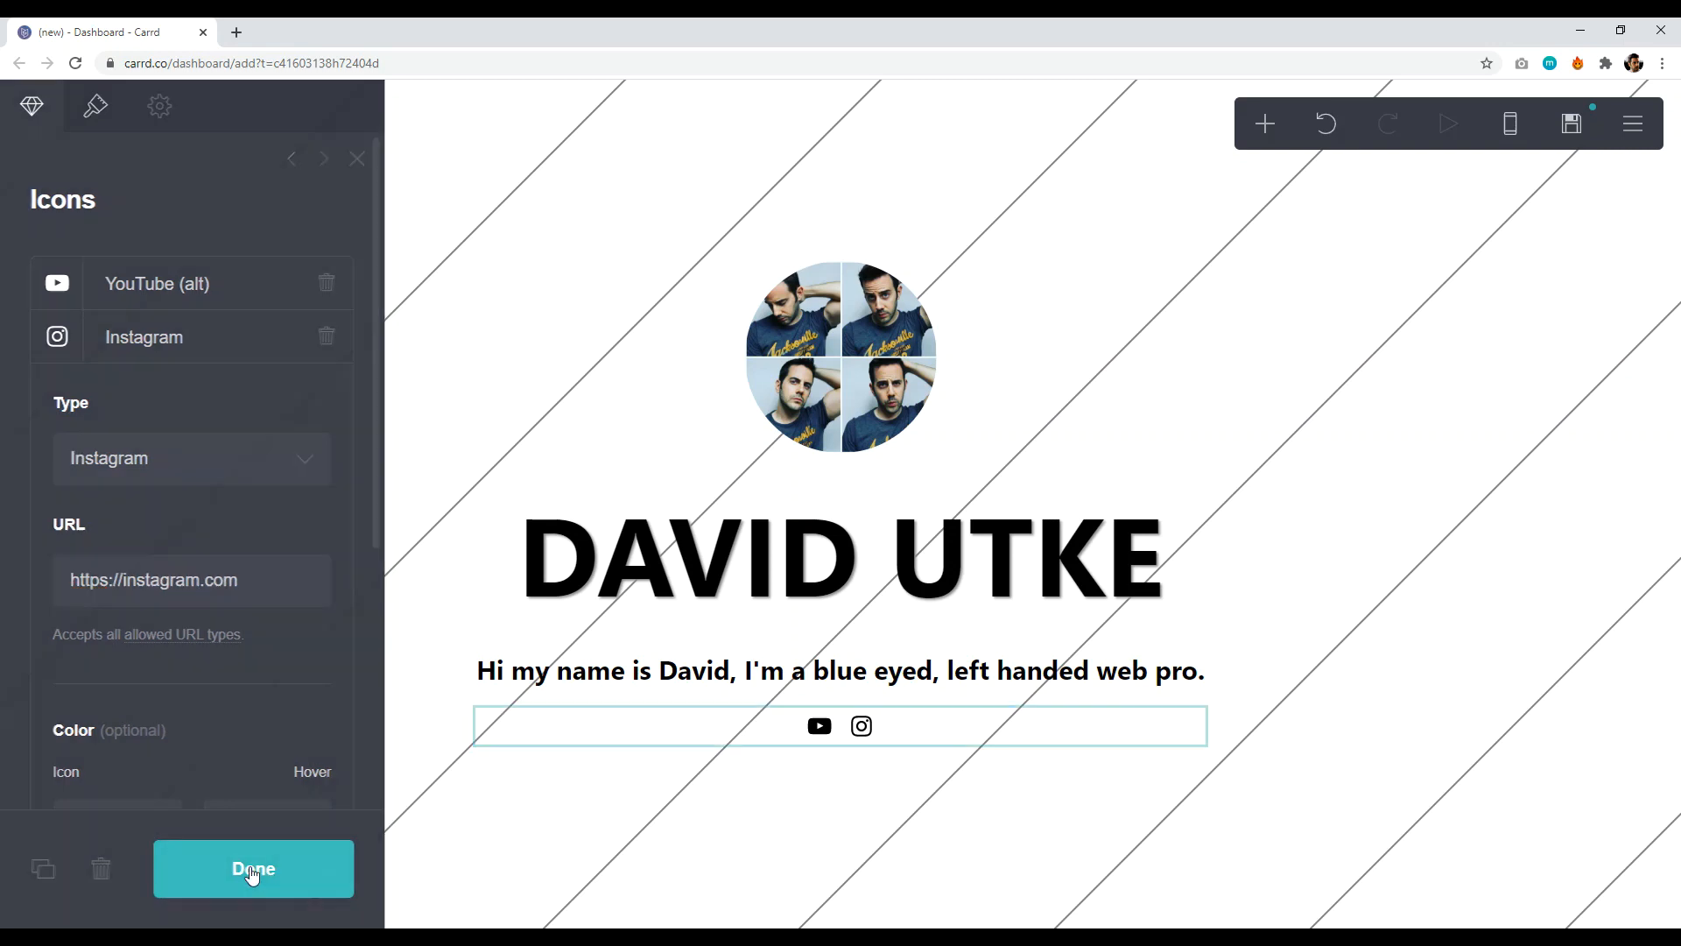
# - Add an Email icon to the social icons row
pyautogui.click(911, 727)
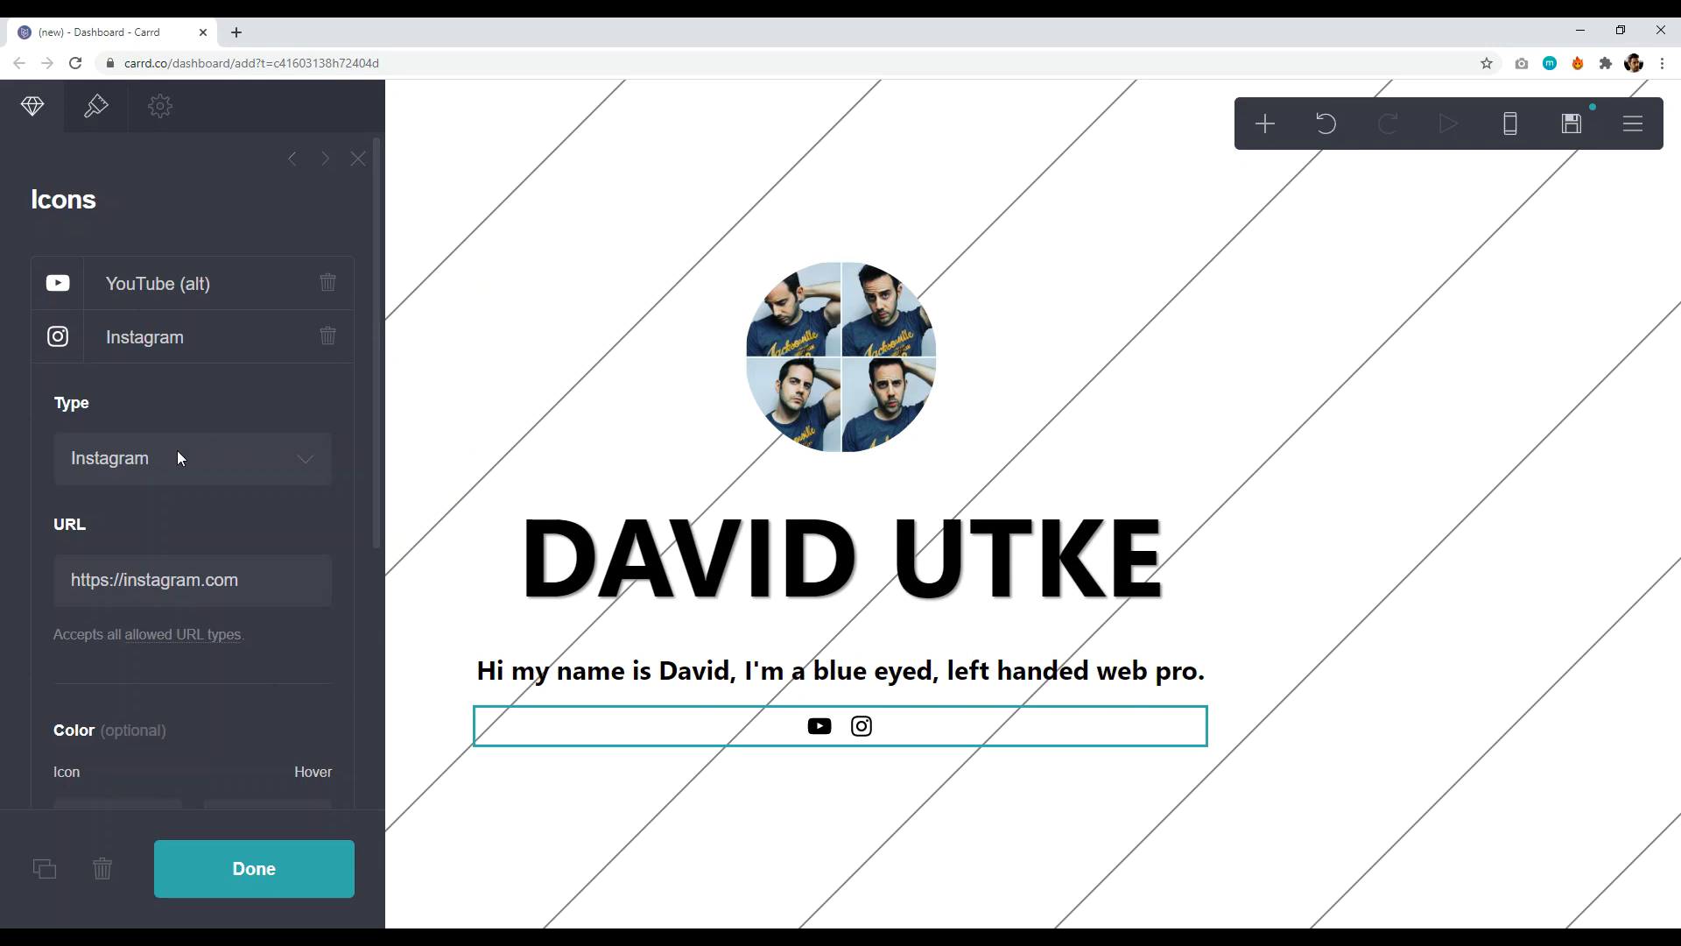
pyautogui.scroll(-5, 212, 549)
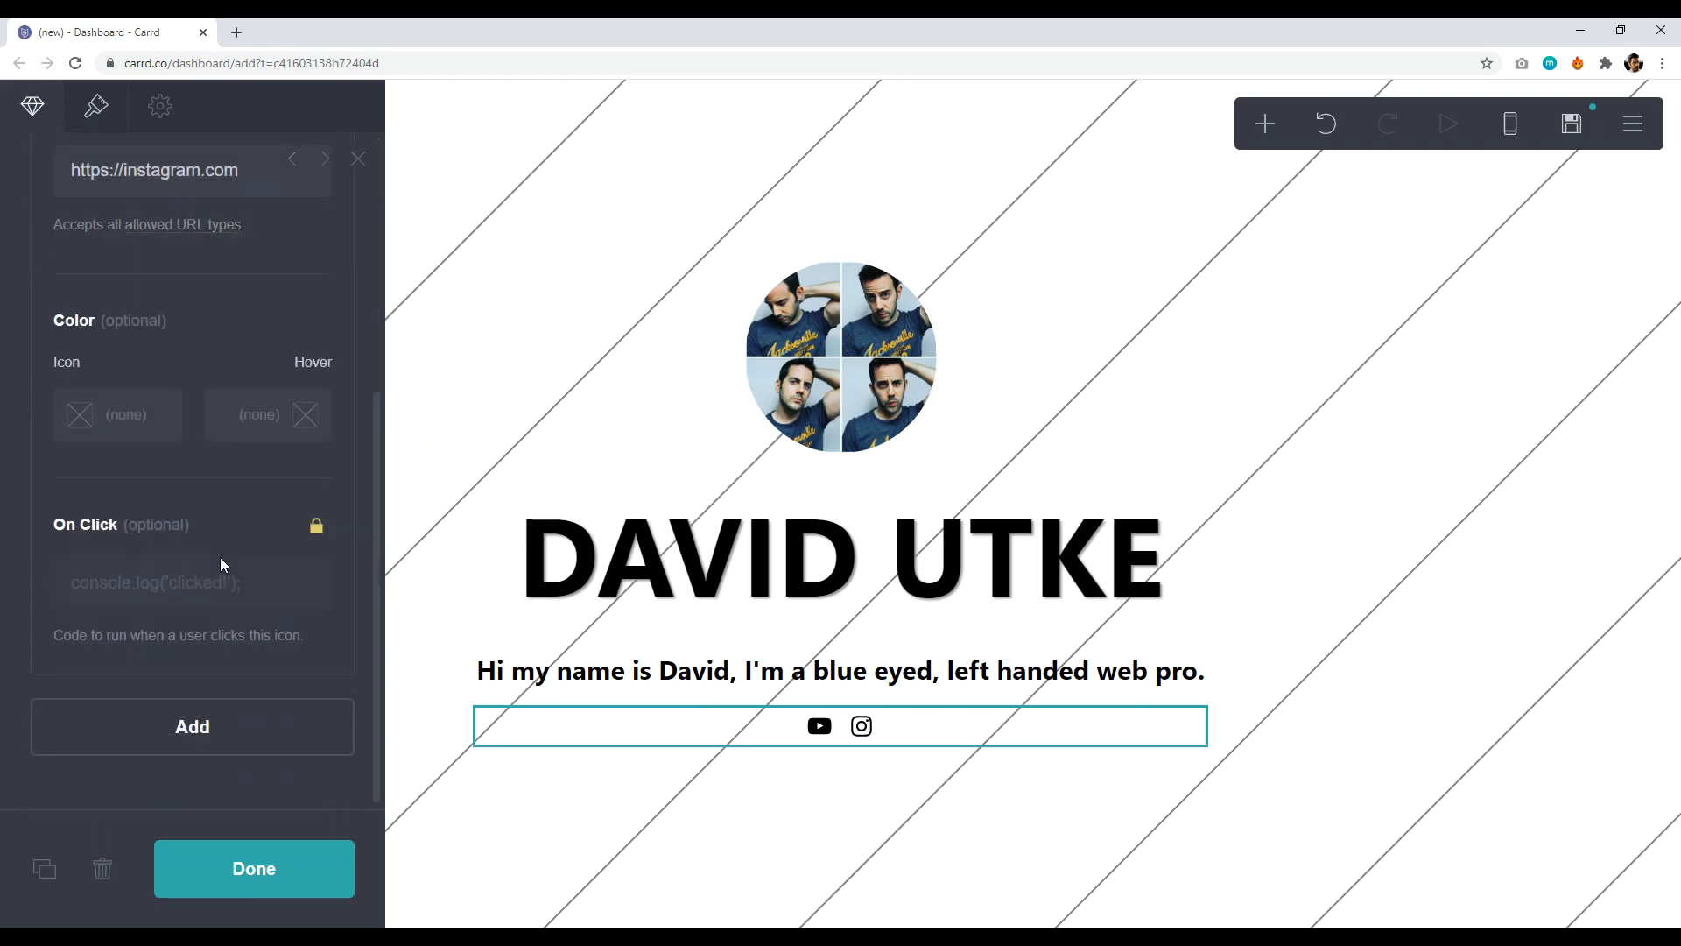
pyautogui.click(212, 732)
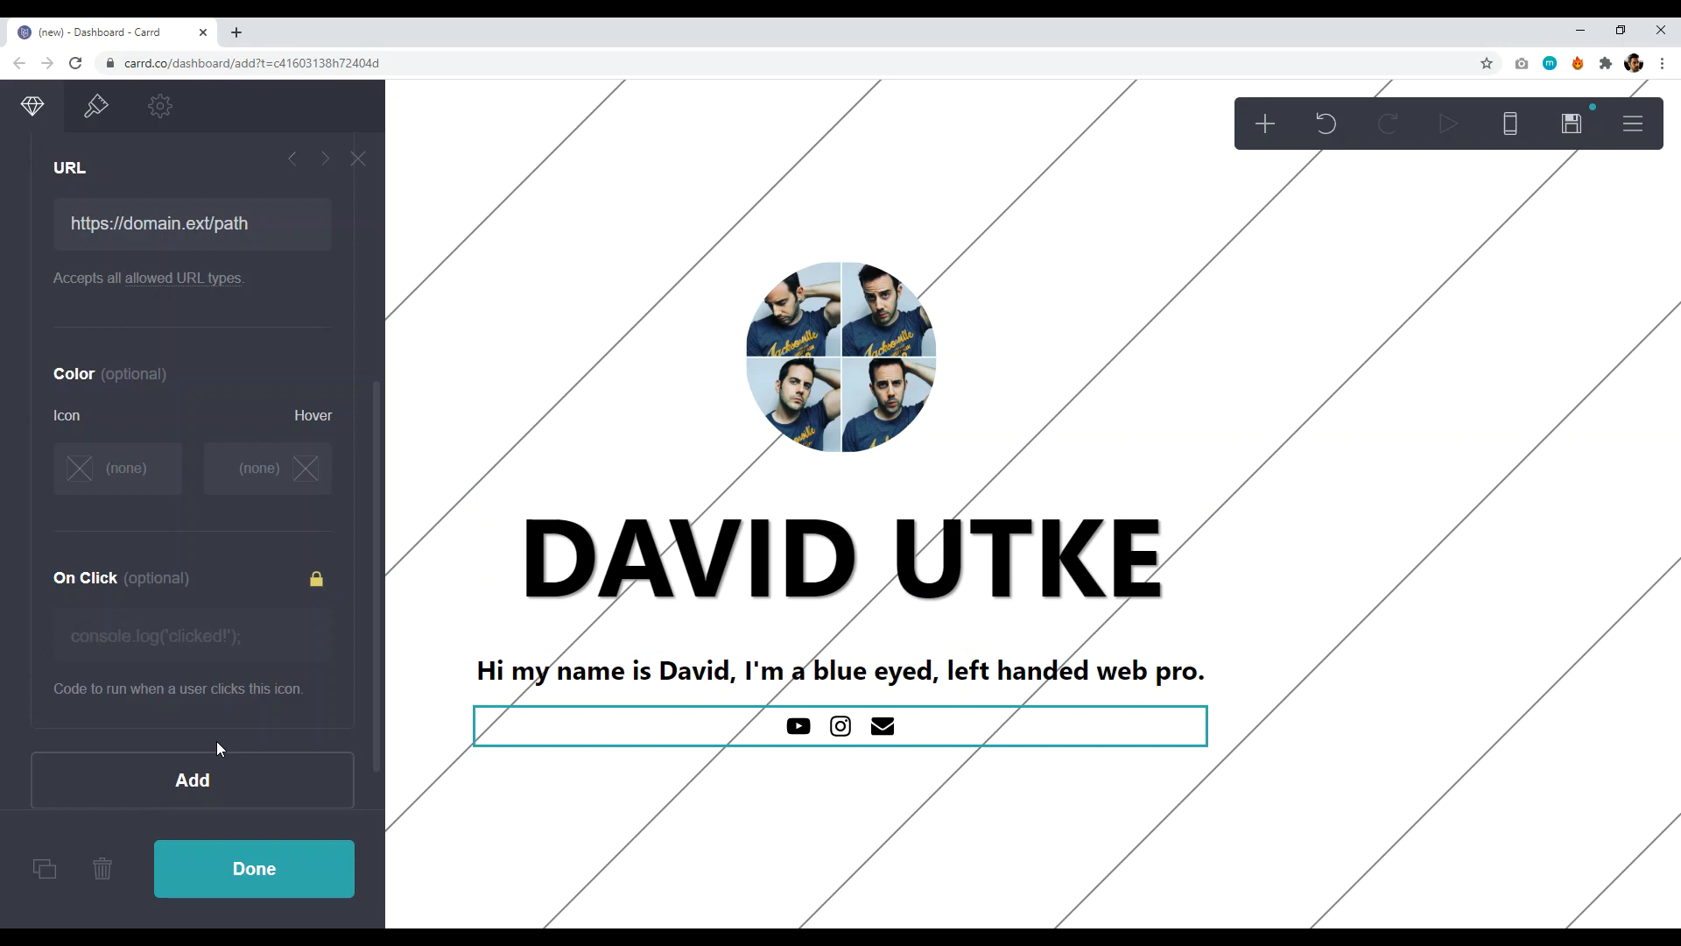
pyautogui.scroll(4, 205, 438)
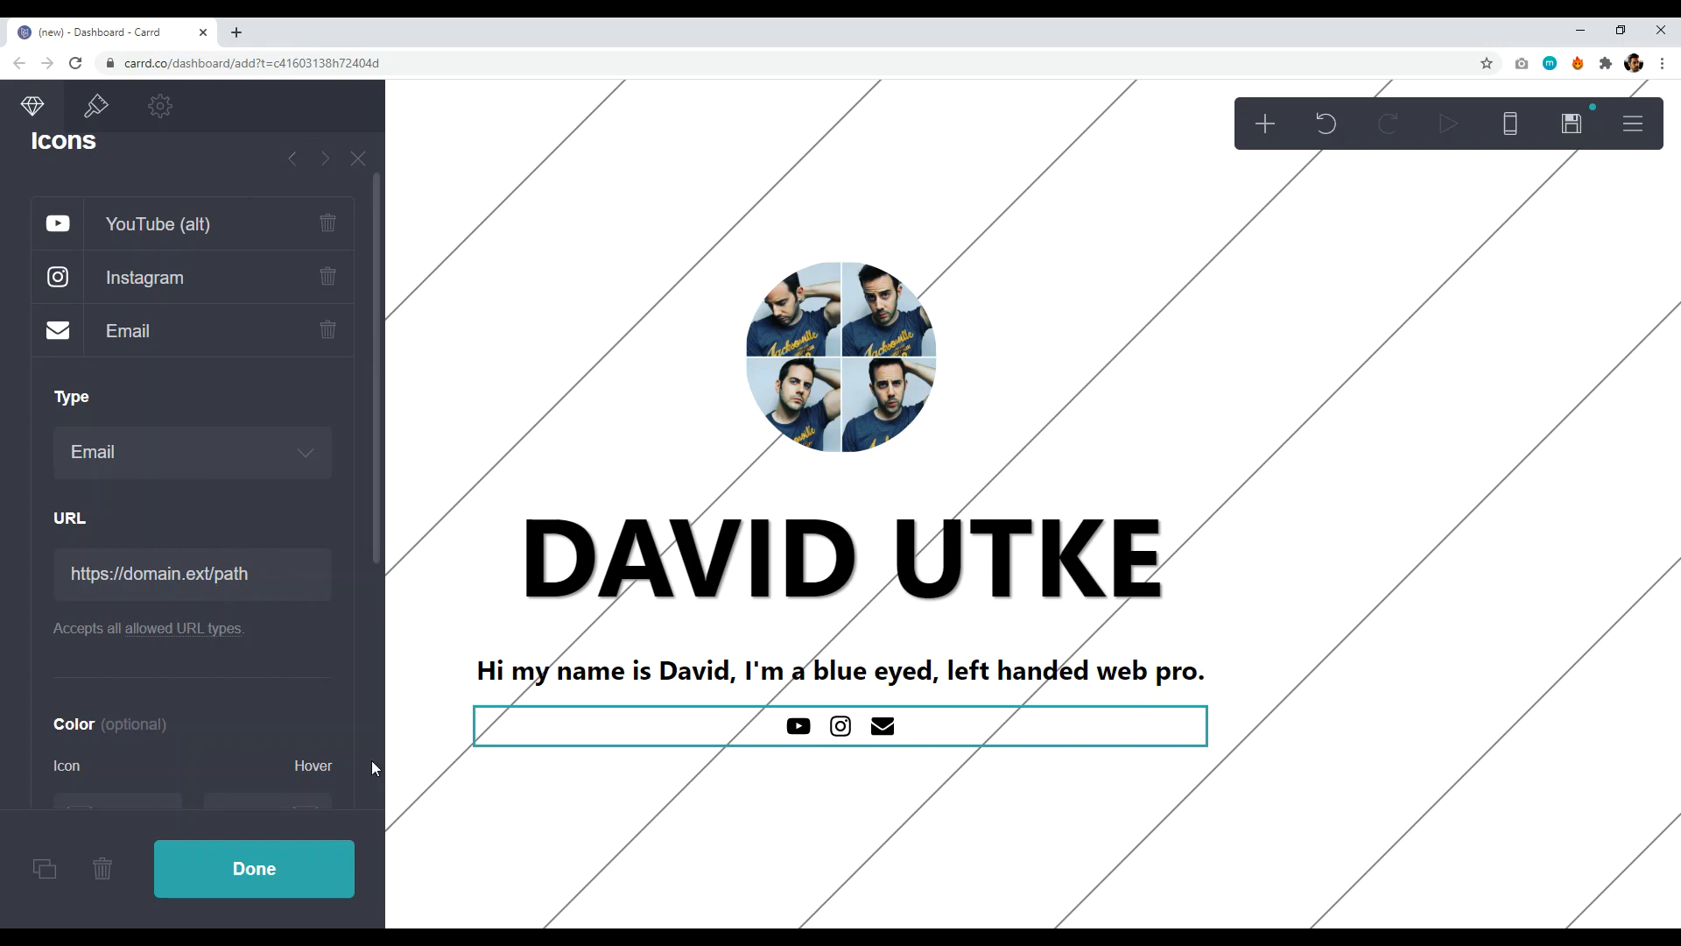
pyautogui.scroll(-3, 371, 760)
pyautogui.scroll(3, 263, 424)
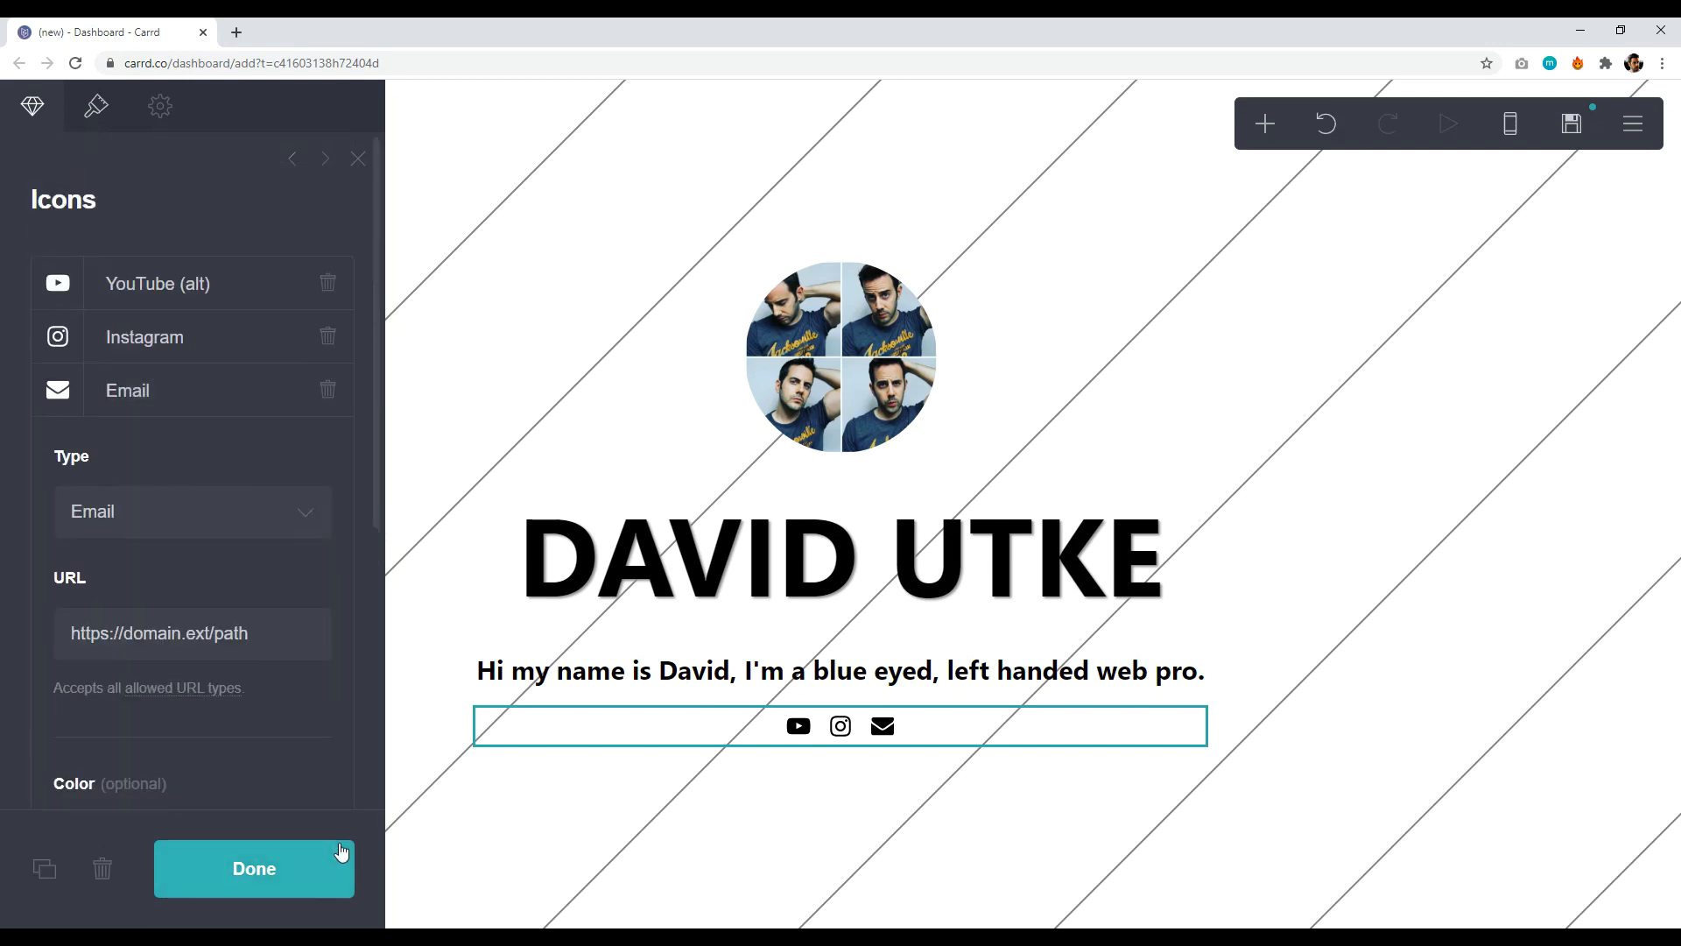
pyautogui.click(281, 869)
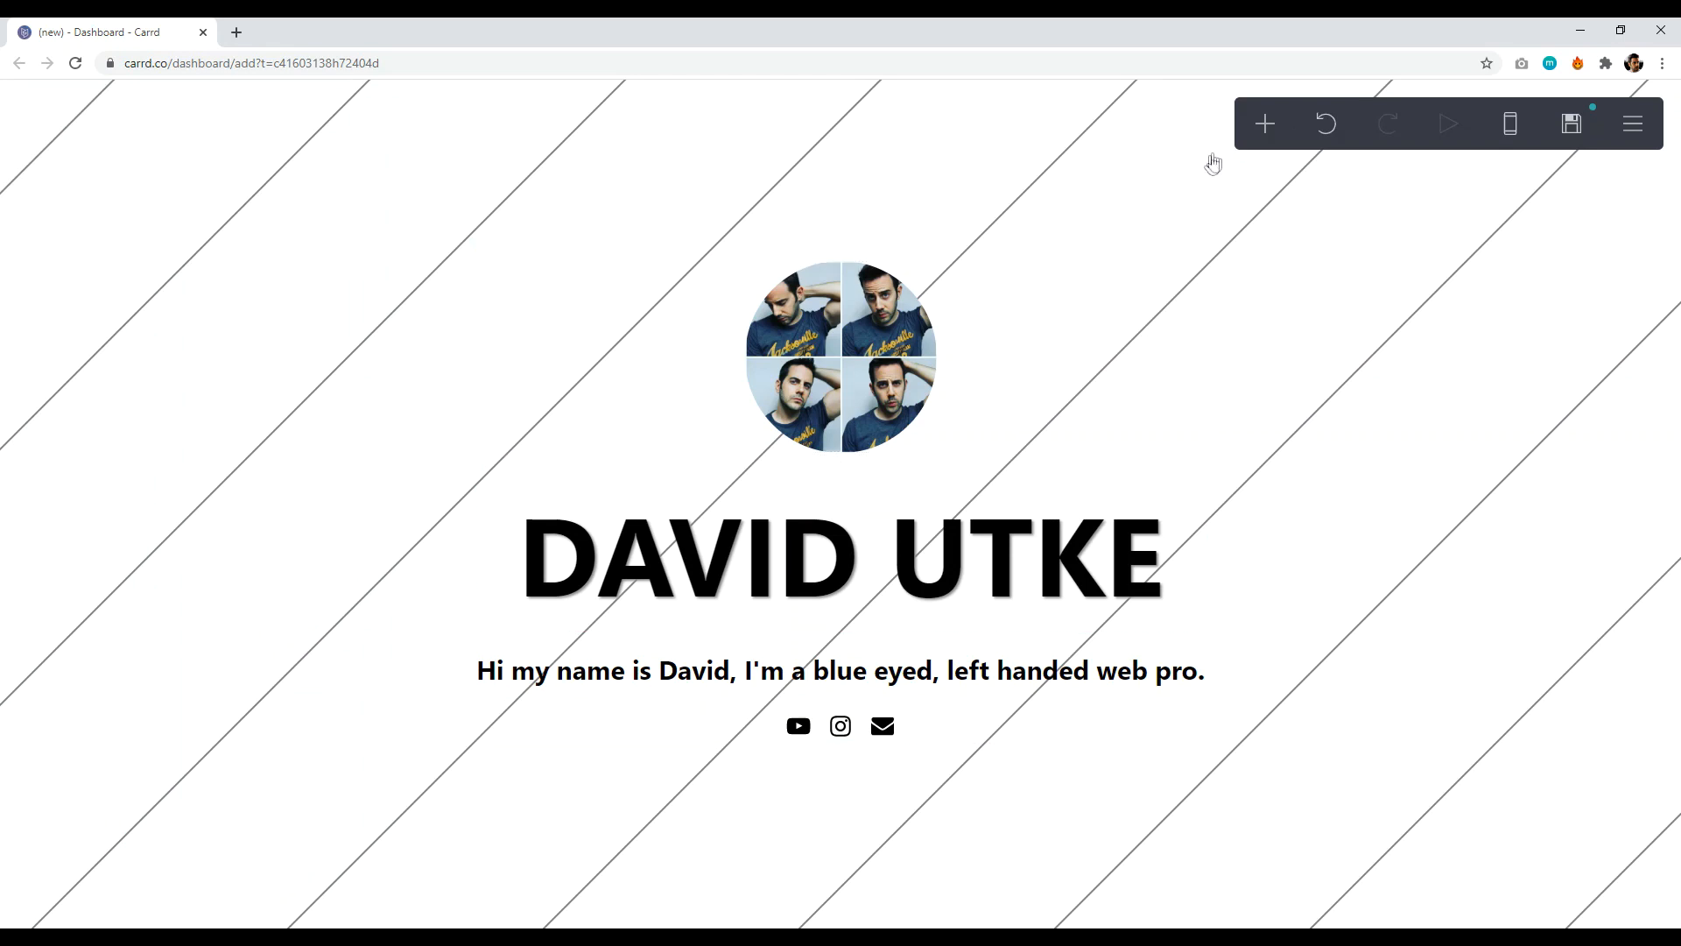
# - Insert a Buttons element under the social icons with three placeholder buttons
pyautogui.click(1259, 130)
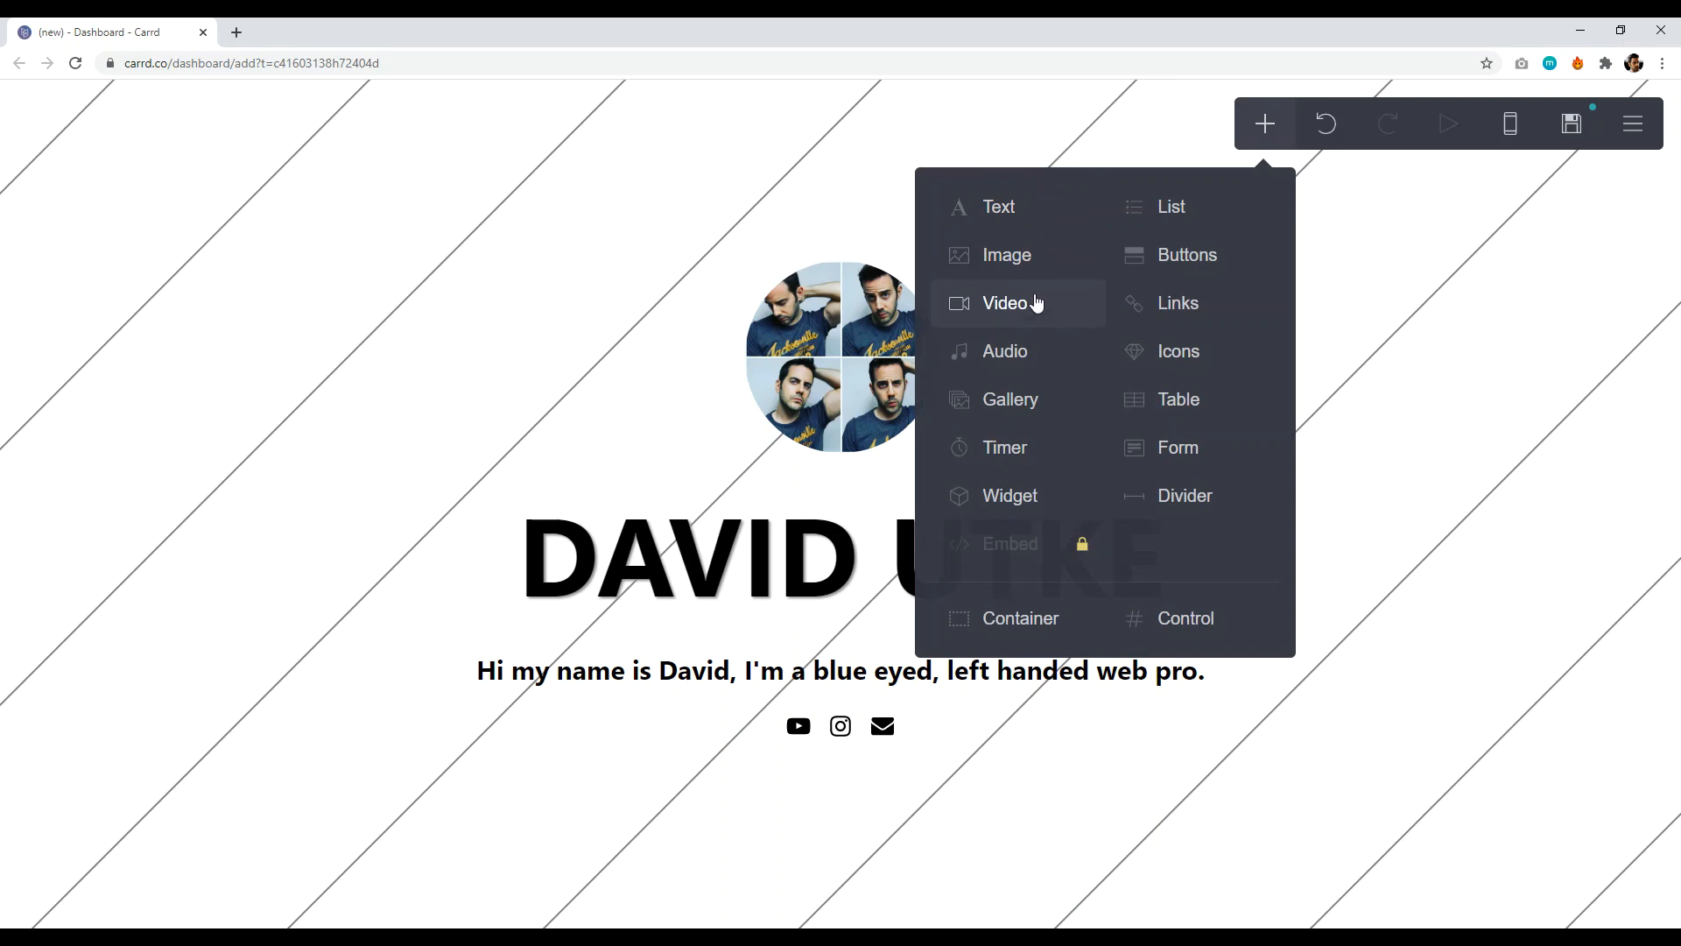
pyautogui.click(1184, 257)
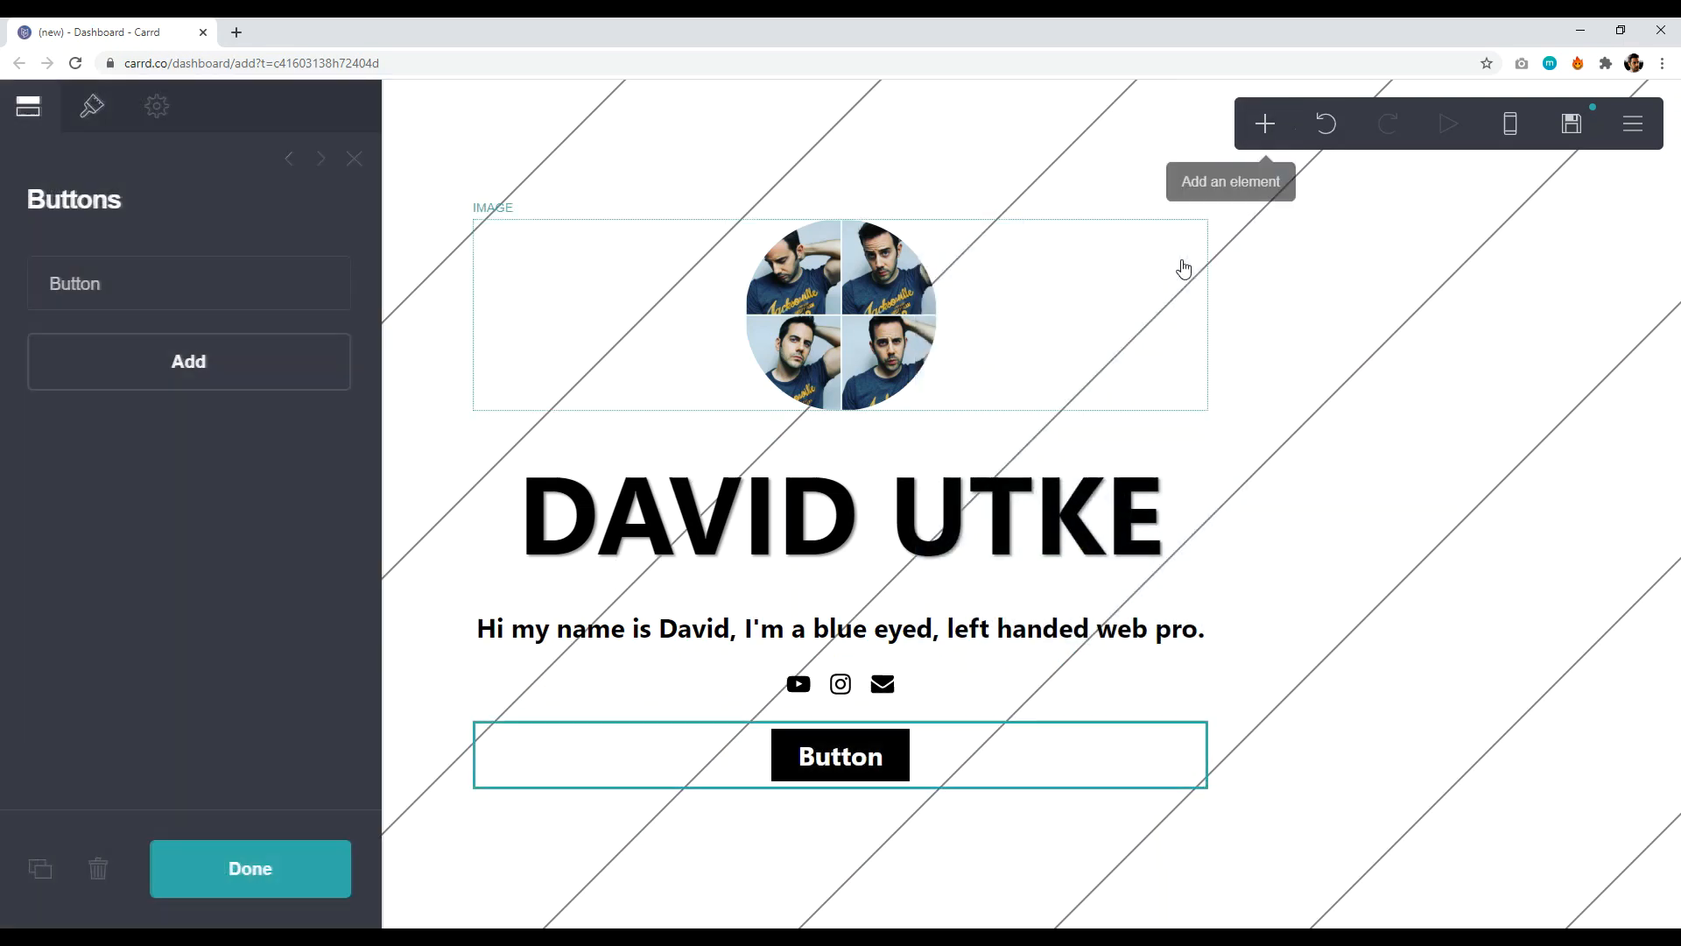
pyautogui.click(156, 367)
pyautogui.click(206, 337)
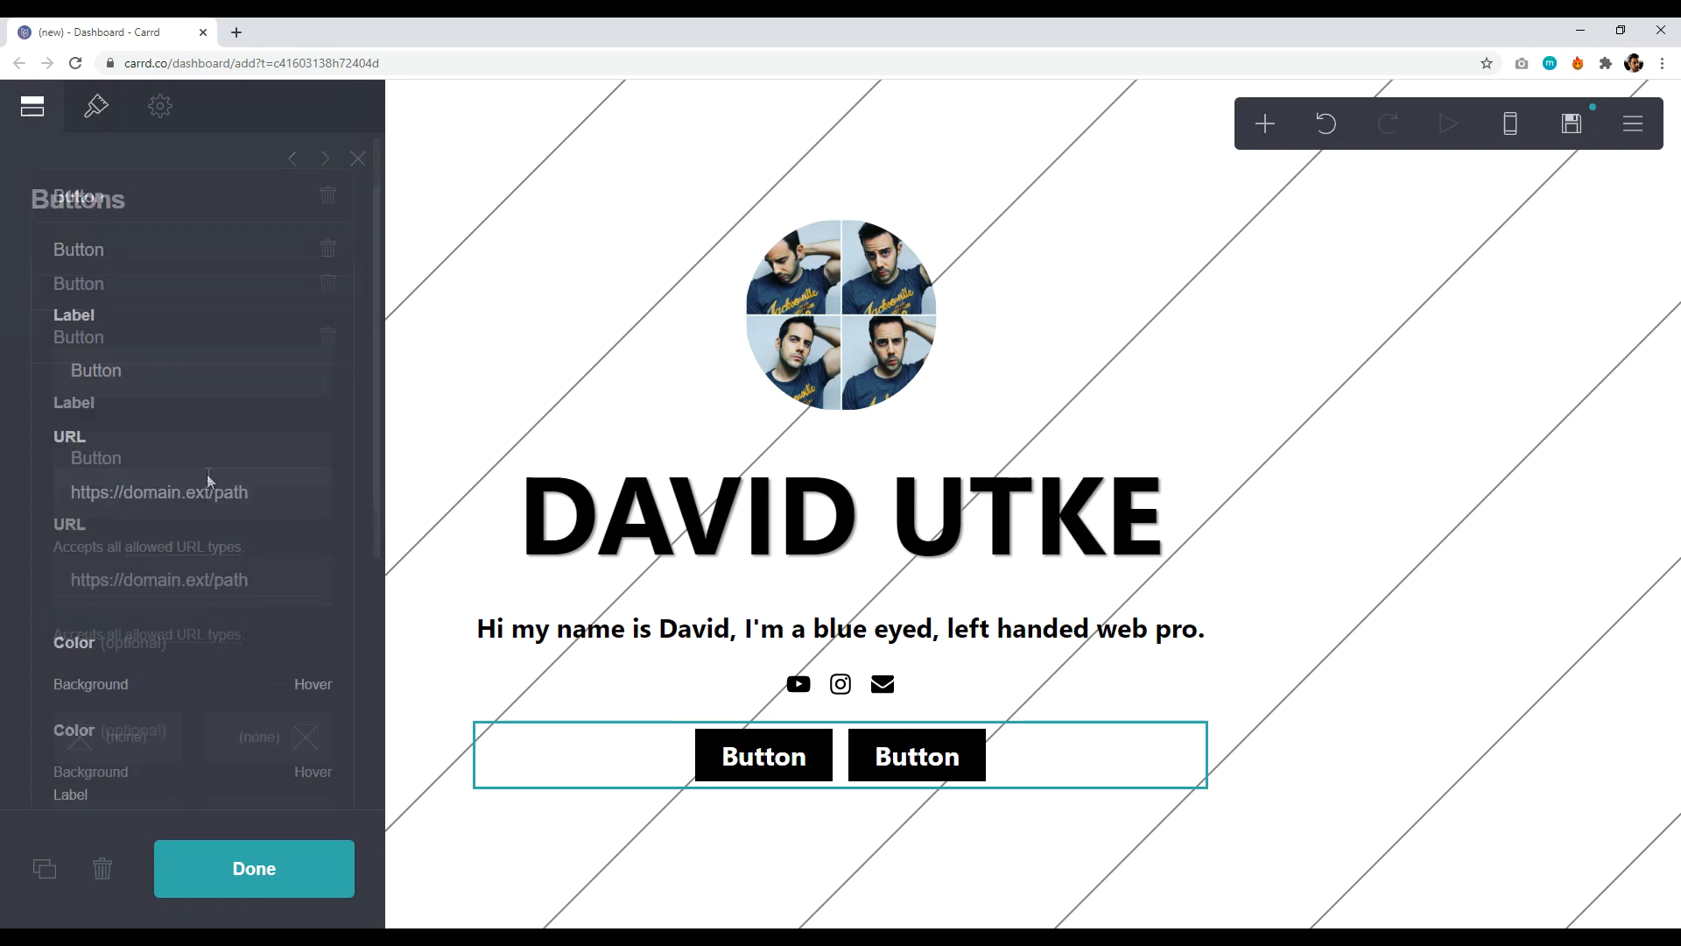
pyautogui.click(207, 433)
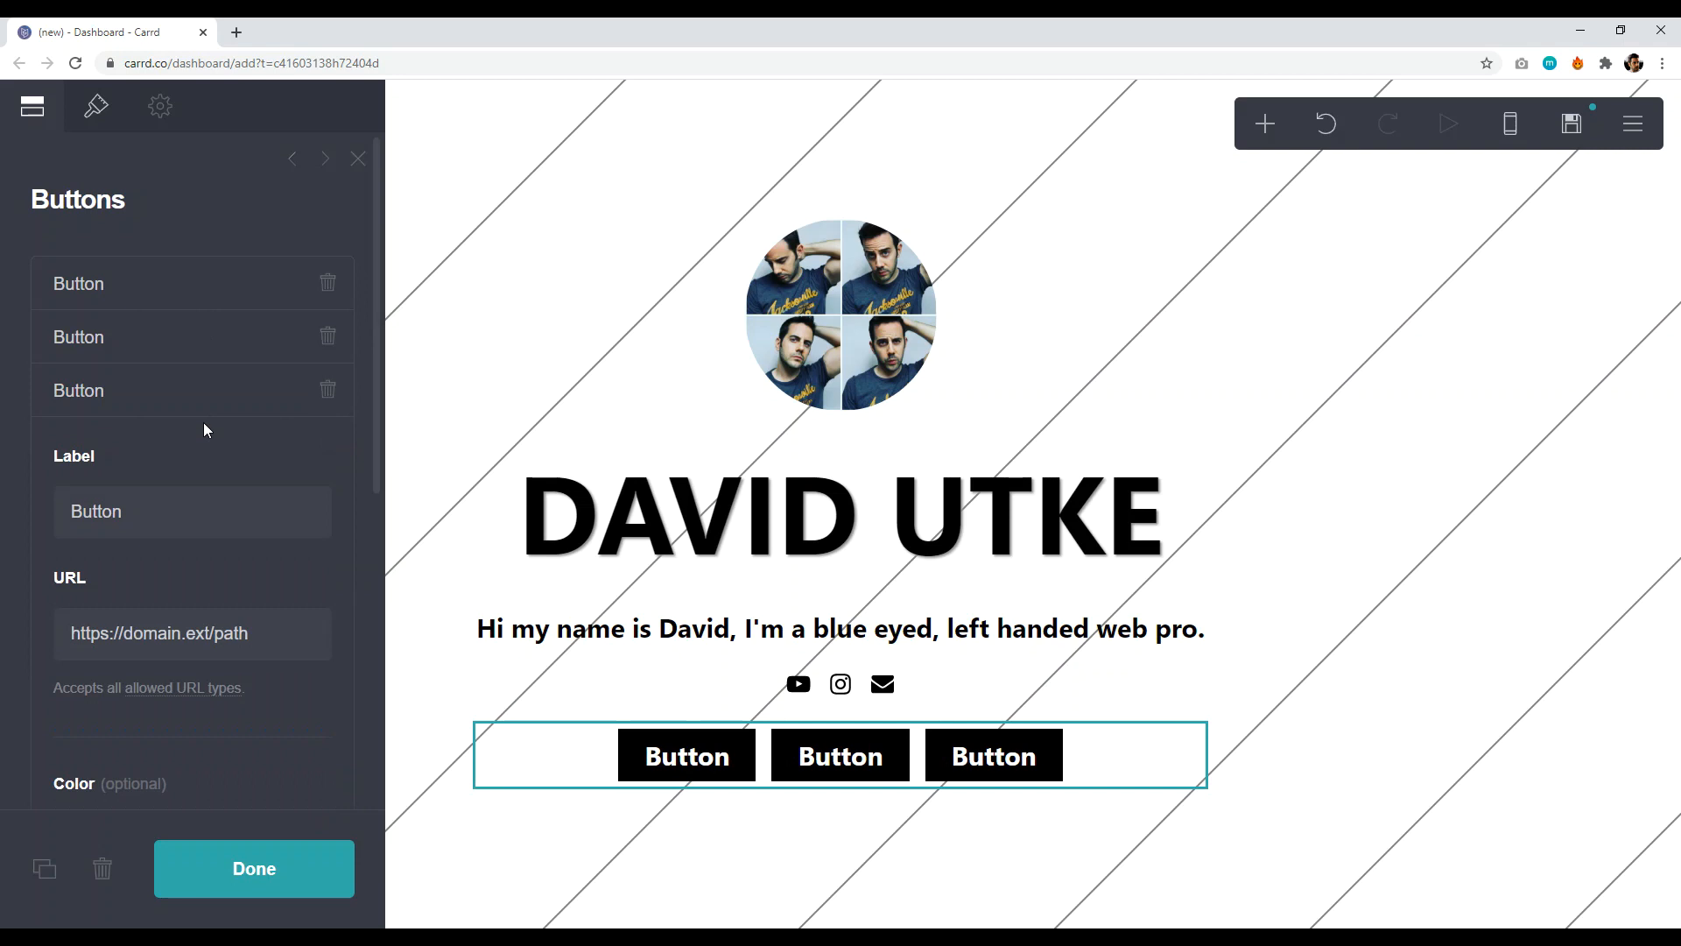
pyautogui.click(256, 854)
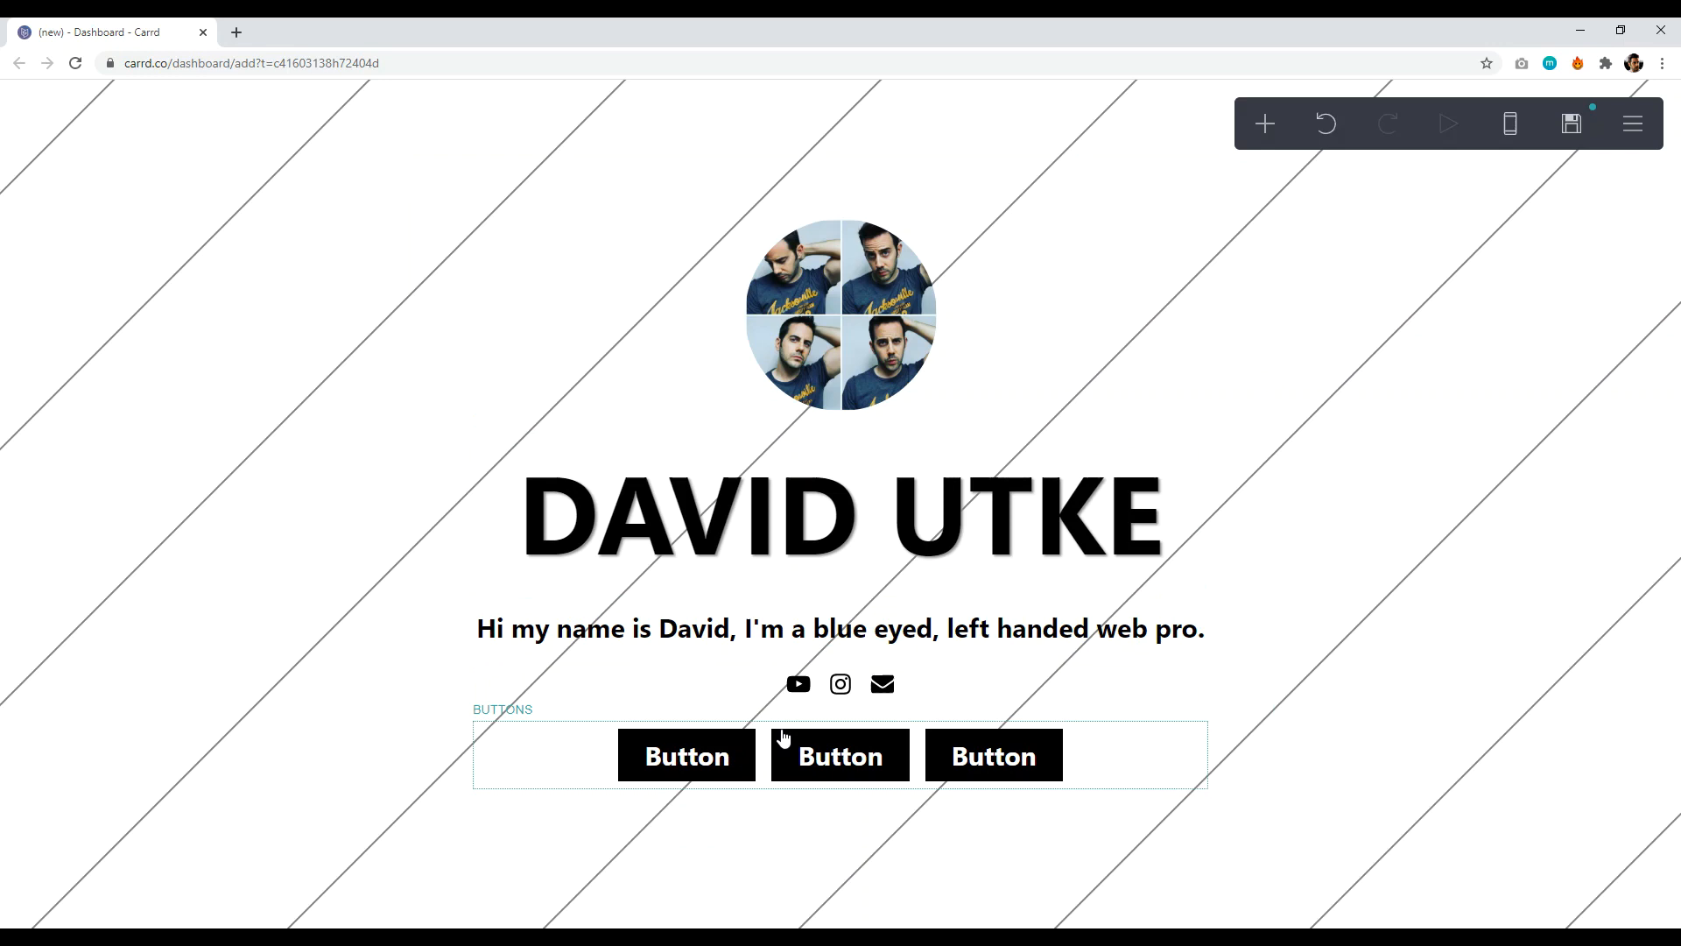
pyautogui.click(748, 740)
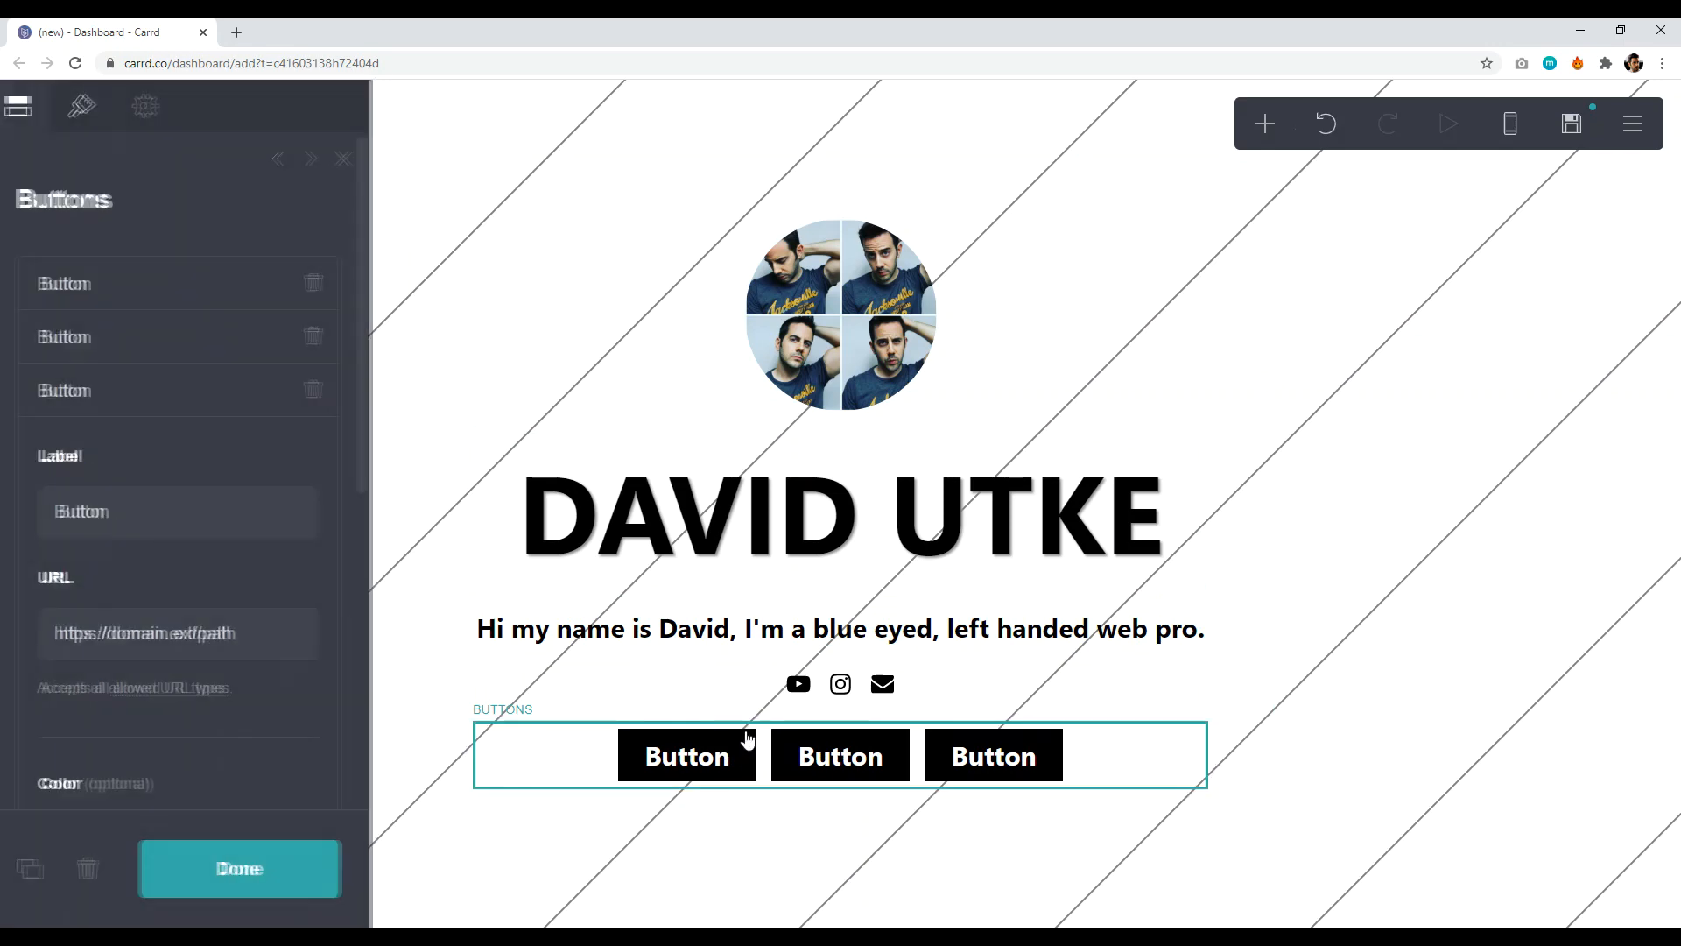
# - Relabel the first button as Courses
pyautogui.click(119, 284)
pyautogui.moveTo(126, 405); pyautogui.dragTo(73, 405)
pyautogui.press('BackSpace')
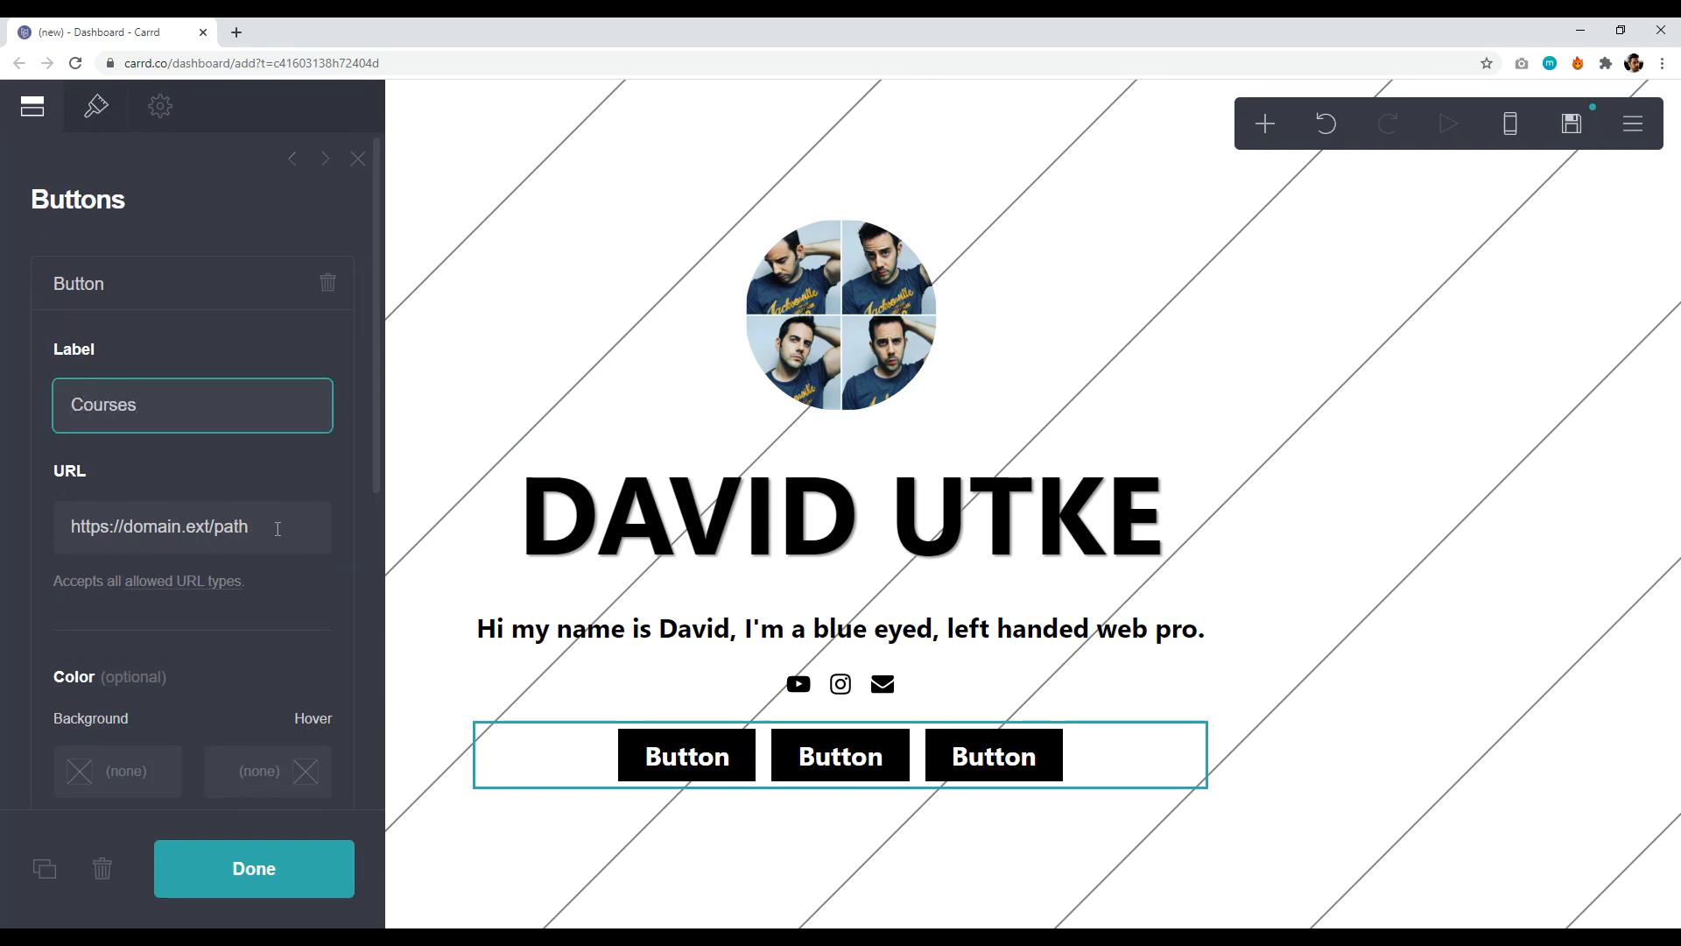
pyautogui.click(300, 489)
pyautogui.click(285, 867)
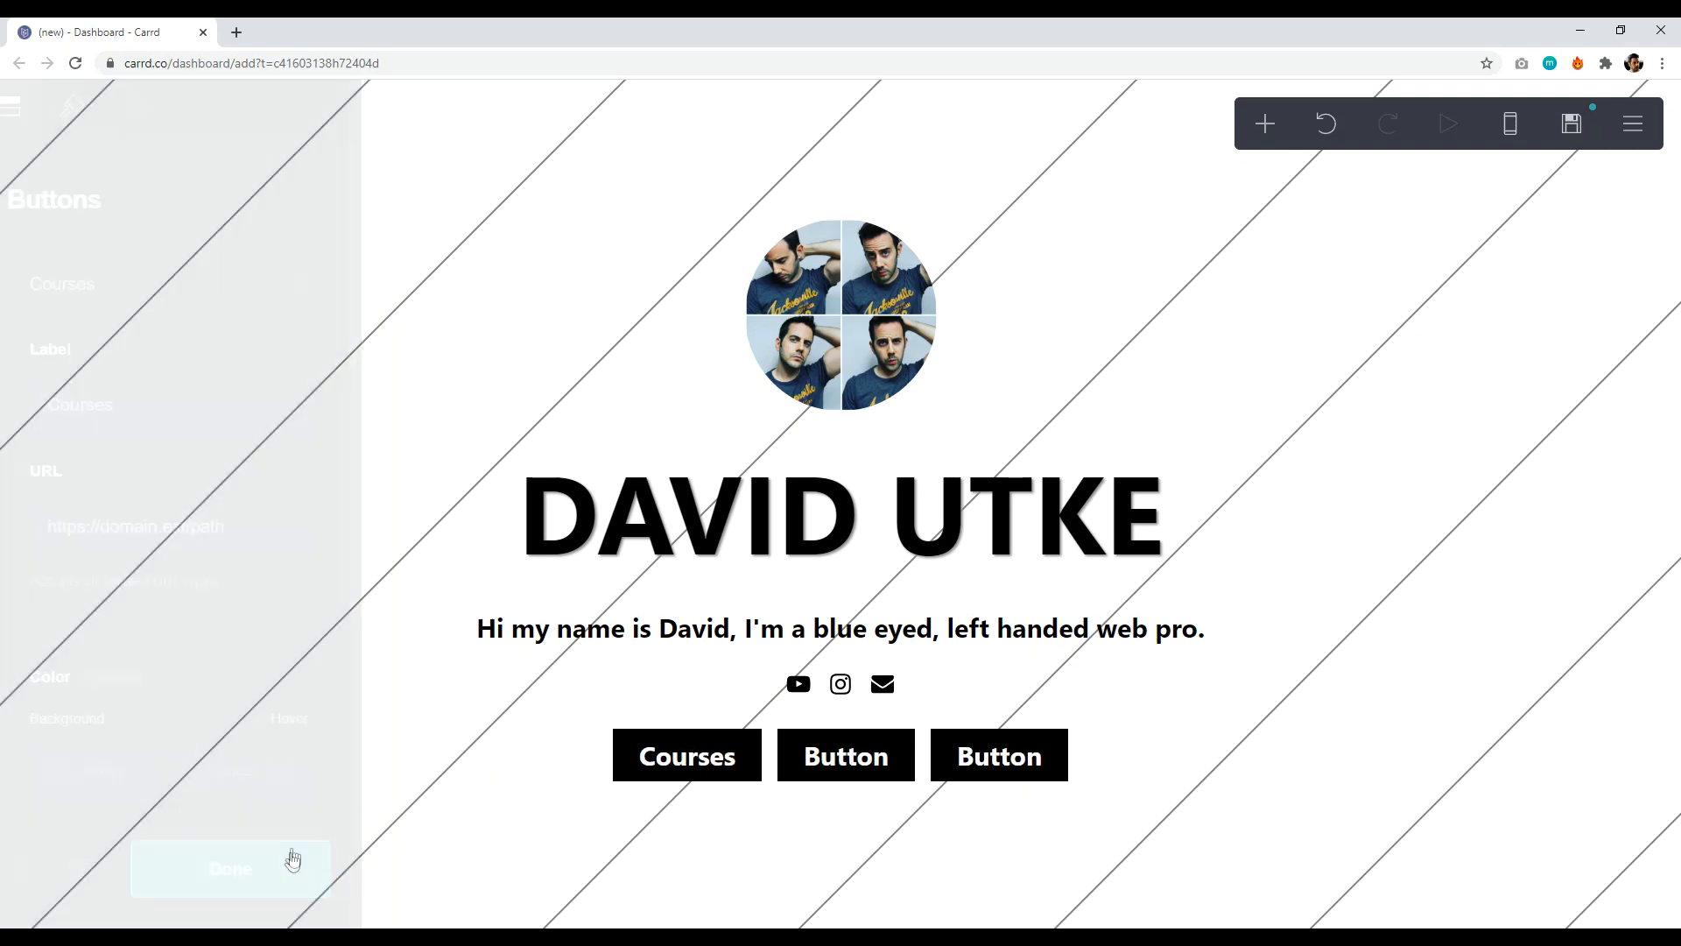
# - Relabel the second button as Resources
pyautogui.click(799, 776)
pyautogui.click(229, 289)
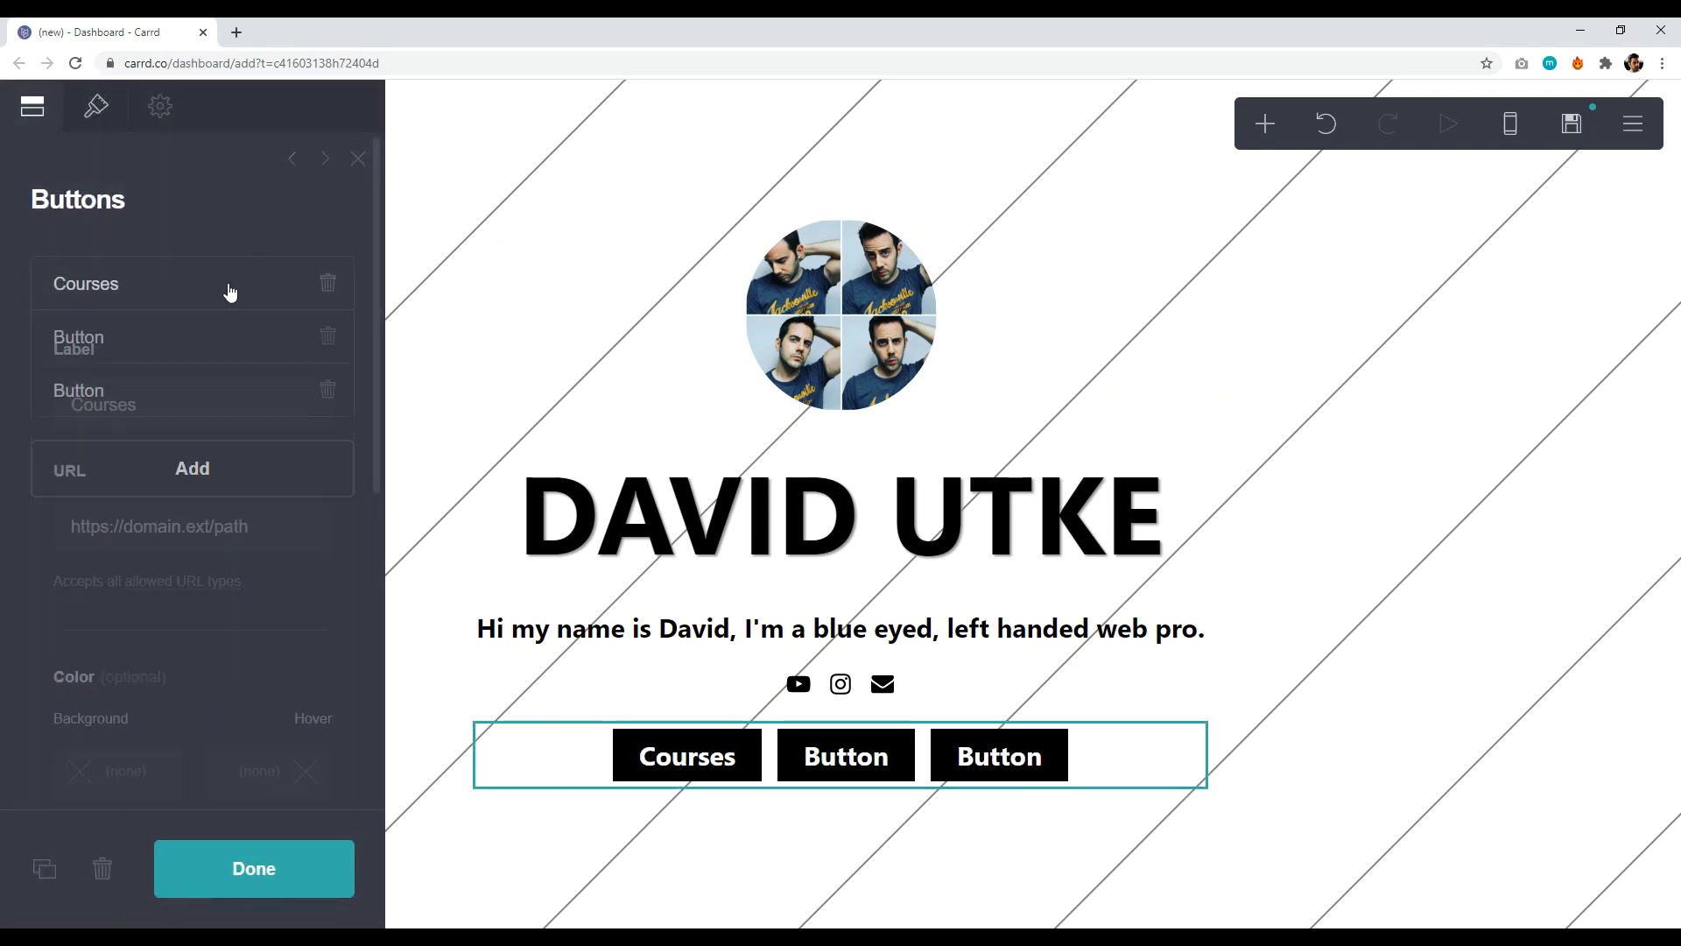
pyautogui.click(160, 346)
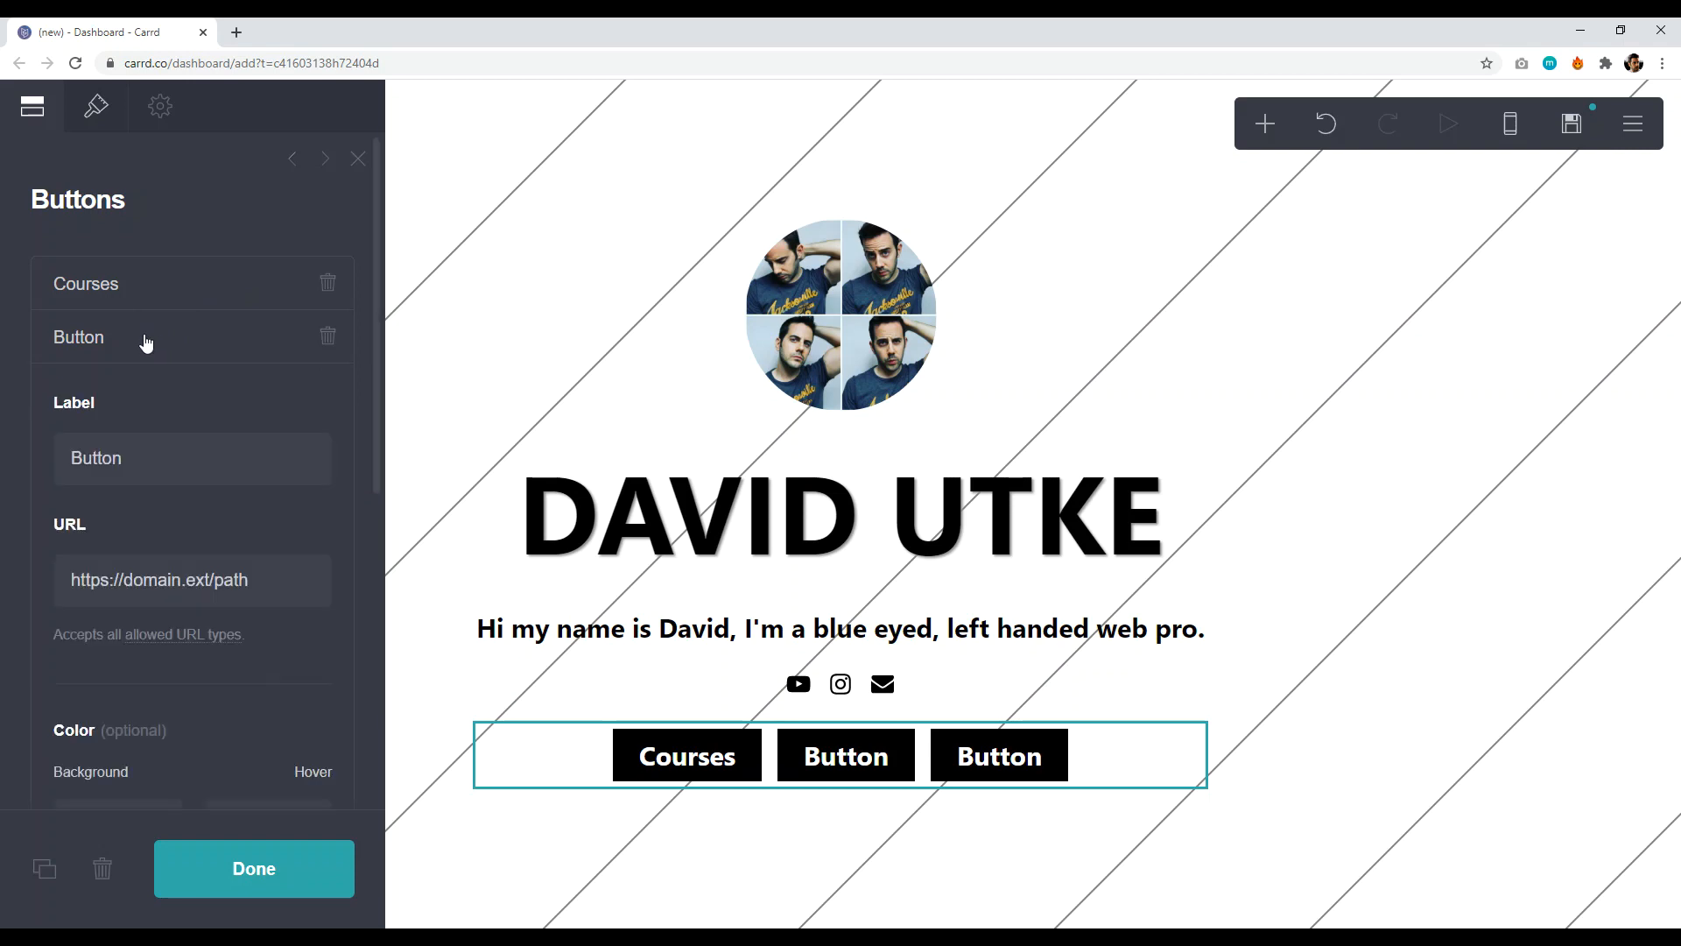
pyautogui.doubleClick(156, 459)
pyautogui.press('BackSpace')
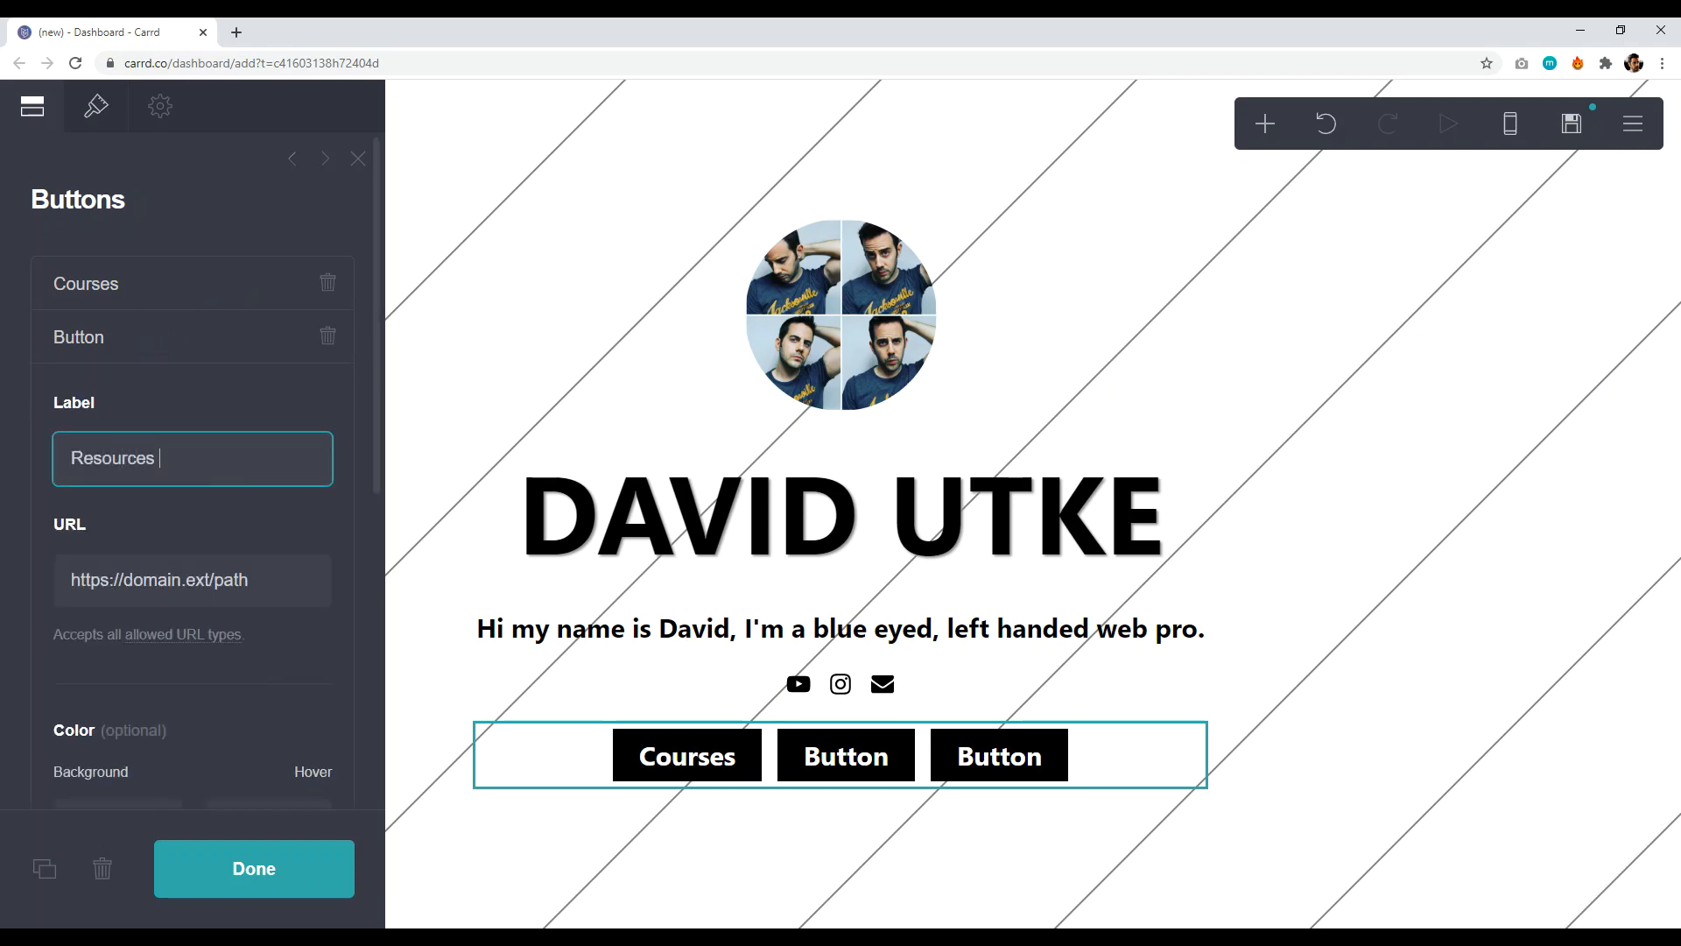
pyautogui.click(253, 865)
# - Relabel the third button as WCP
pyautogui.click(1110, 753)
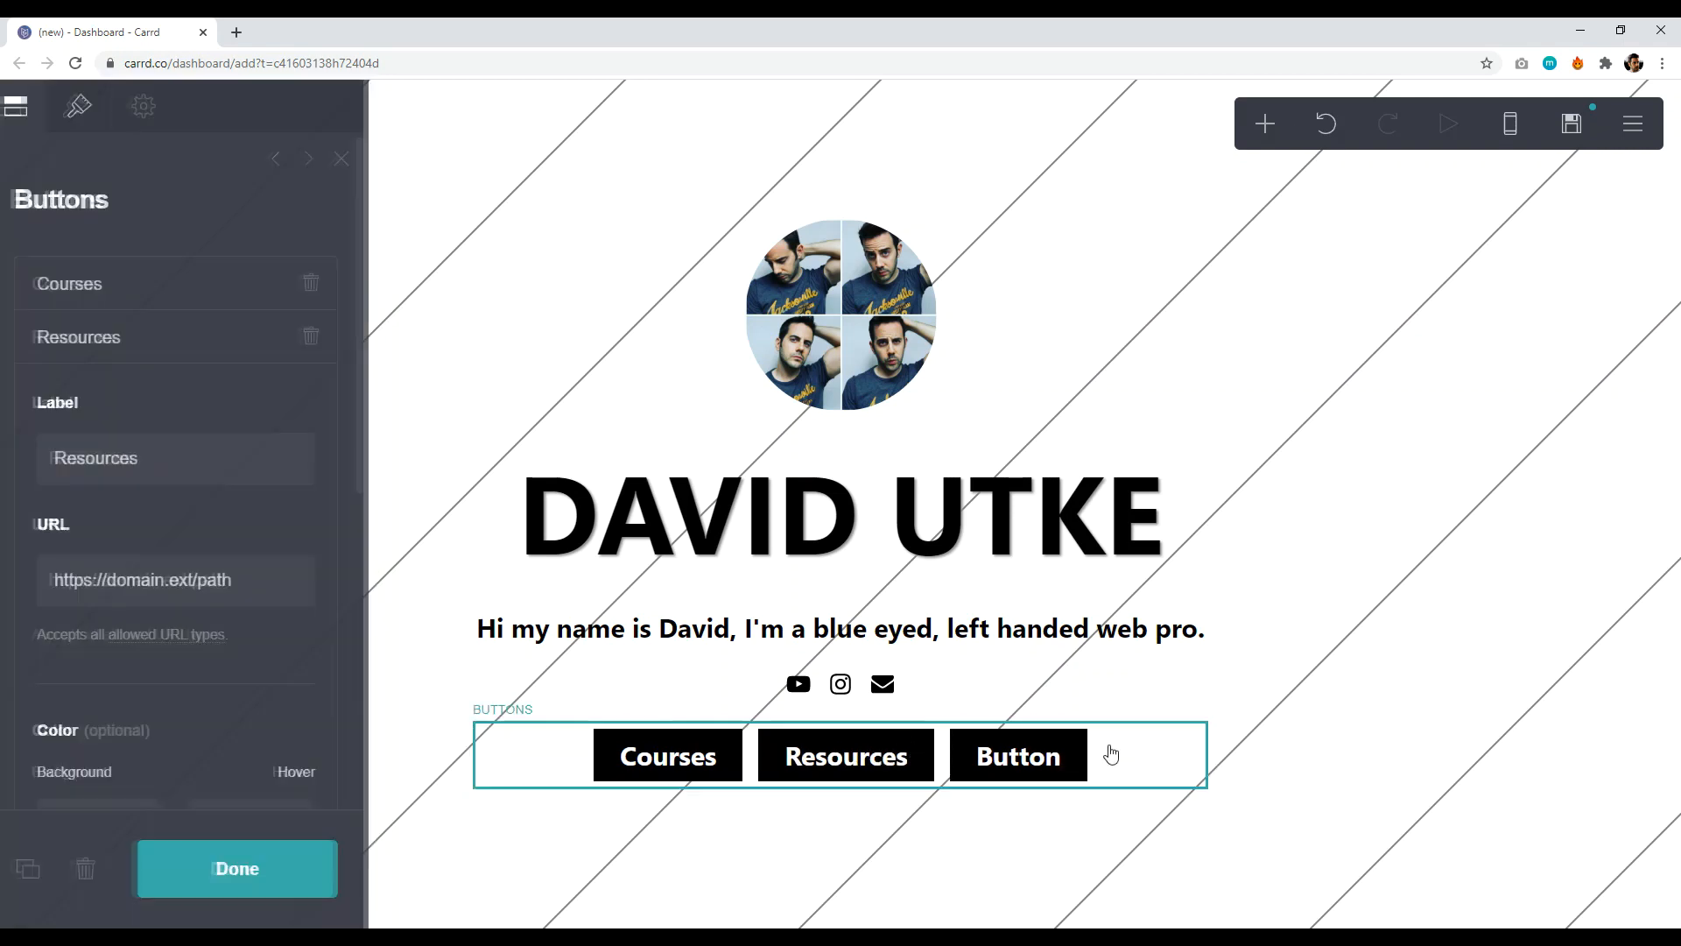
pyautogui.scroll(-6, 202, 402)
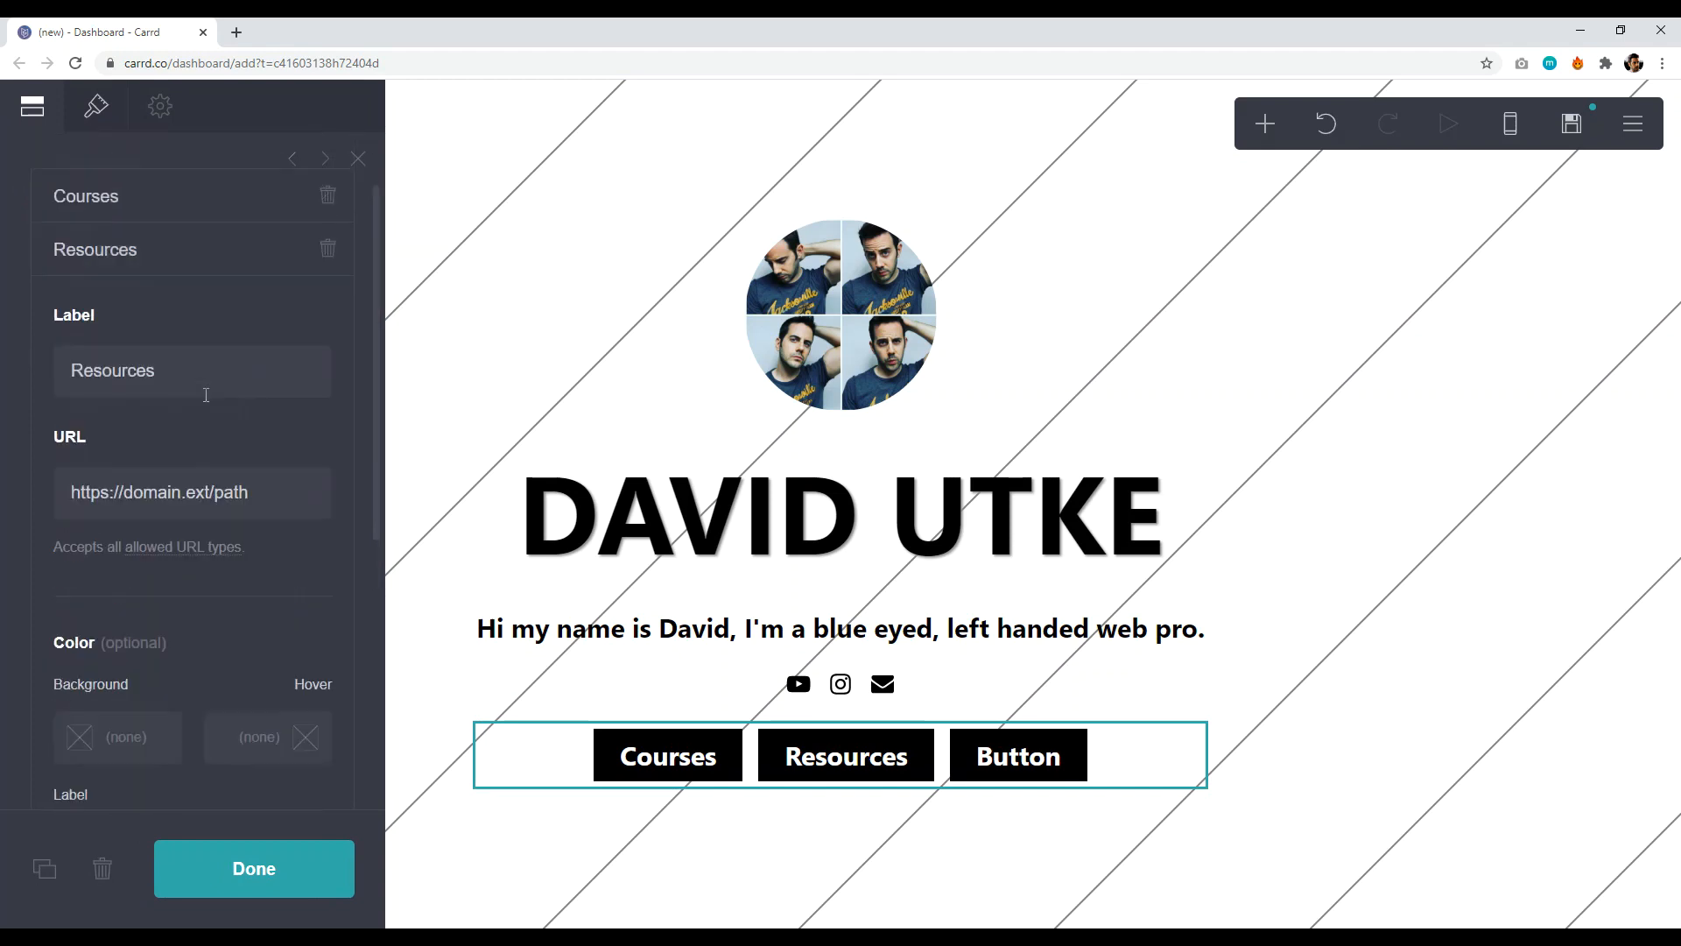
pyautogui.scroll(6, 200, 420)
pyautogui.click(199, 344)
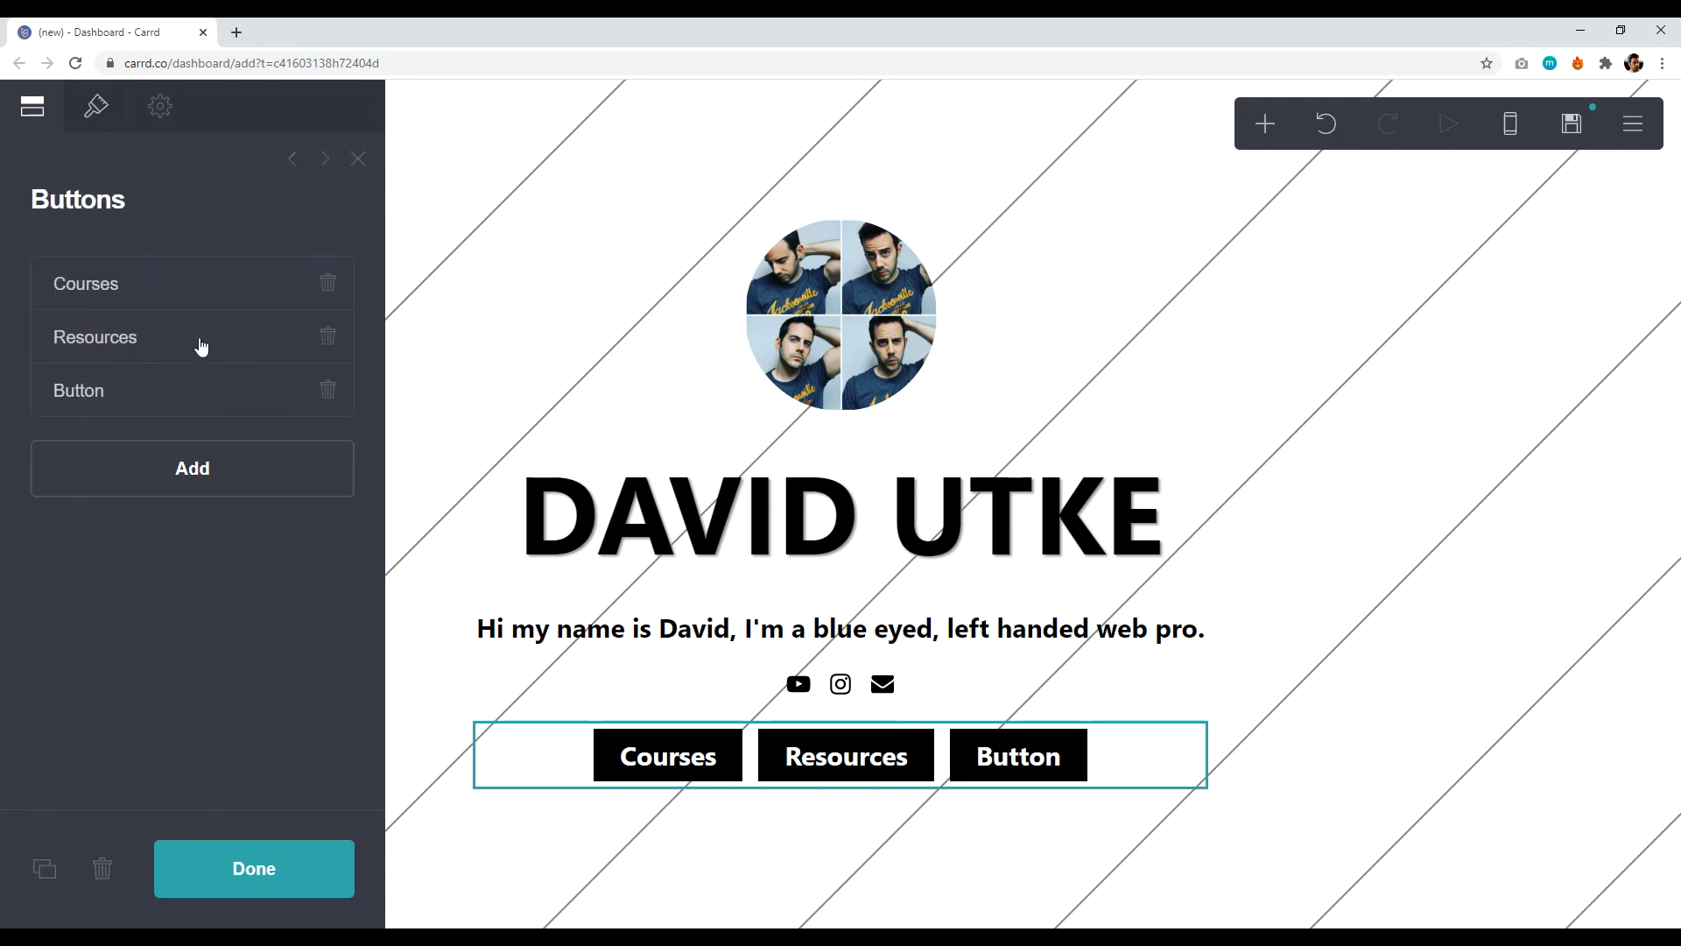
pyautogui.click(204, 402)
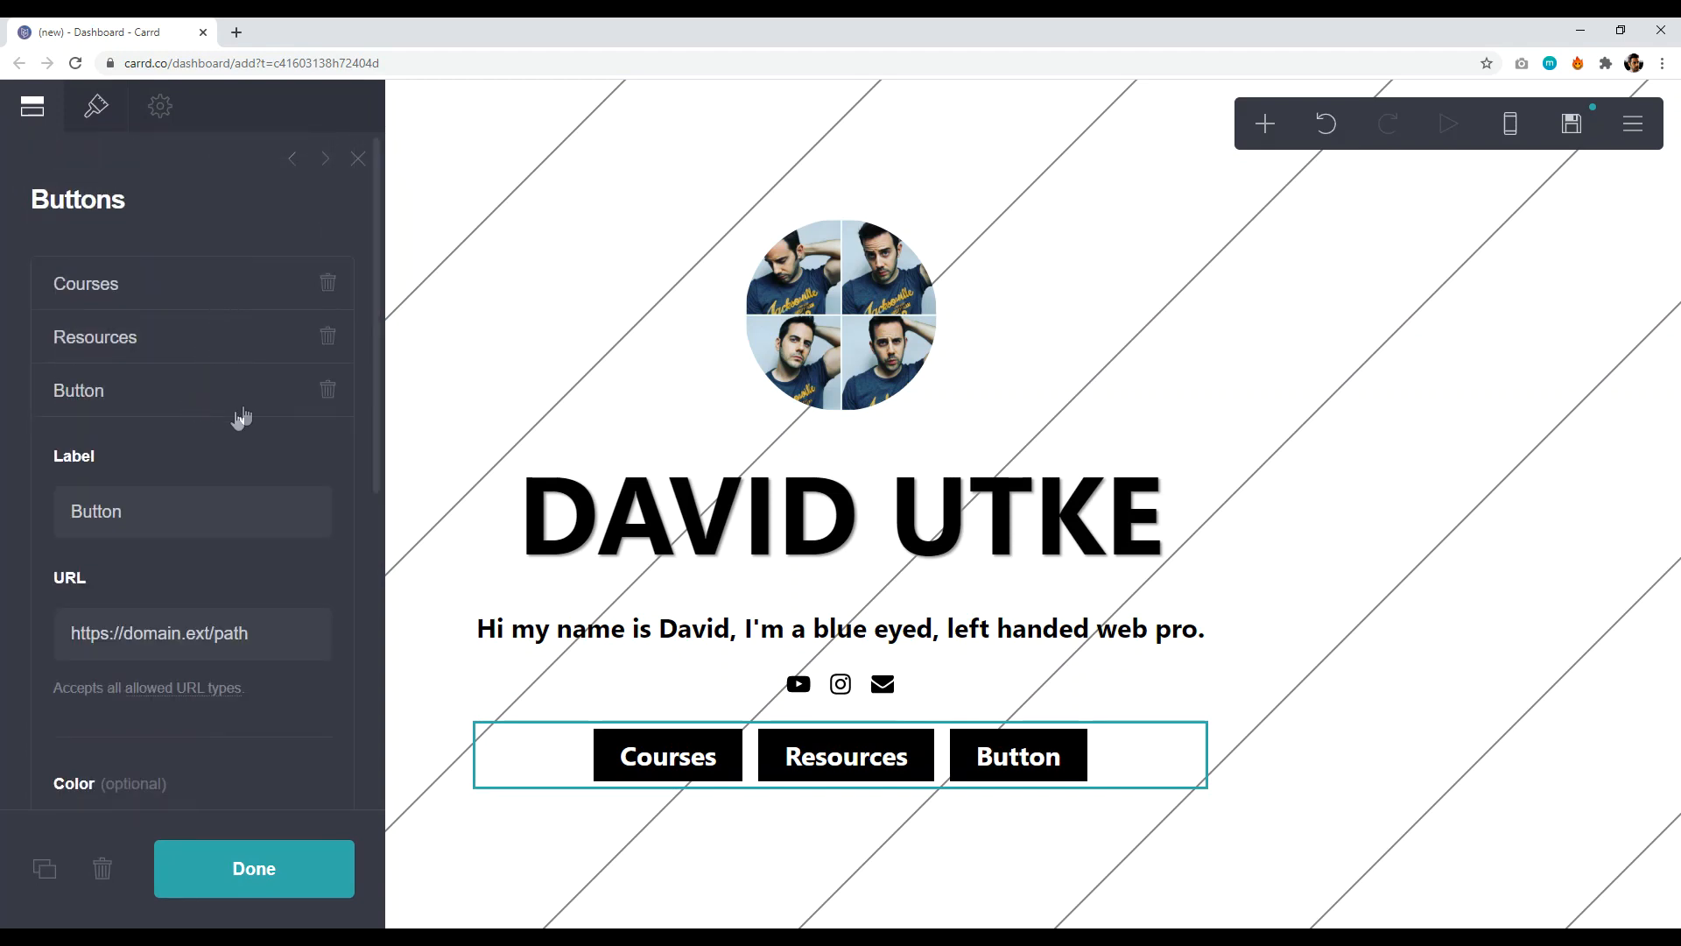
pyautogui.click(192, 512)
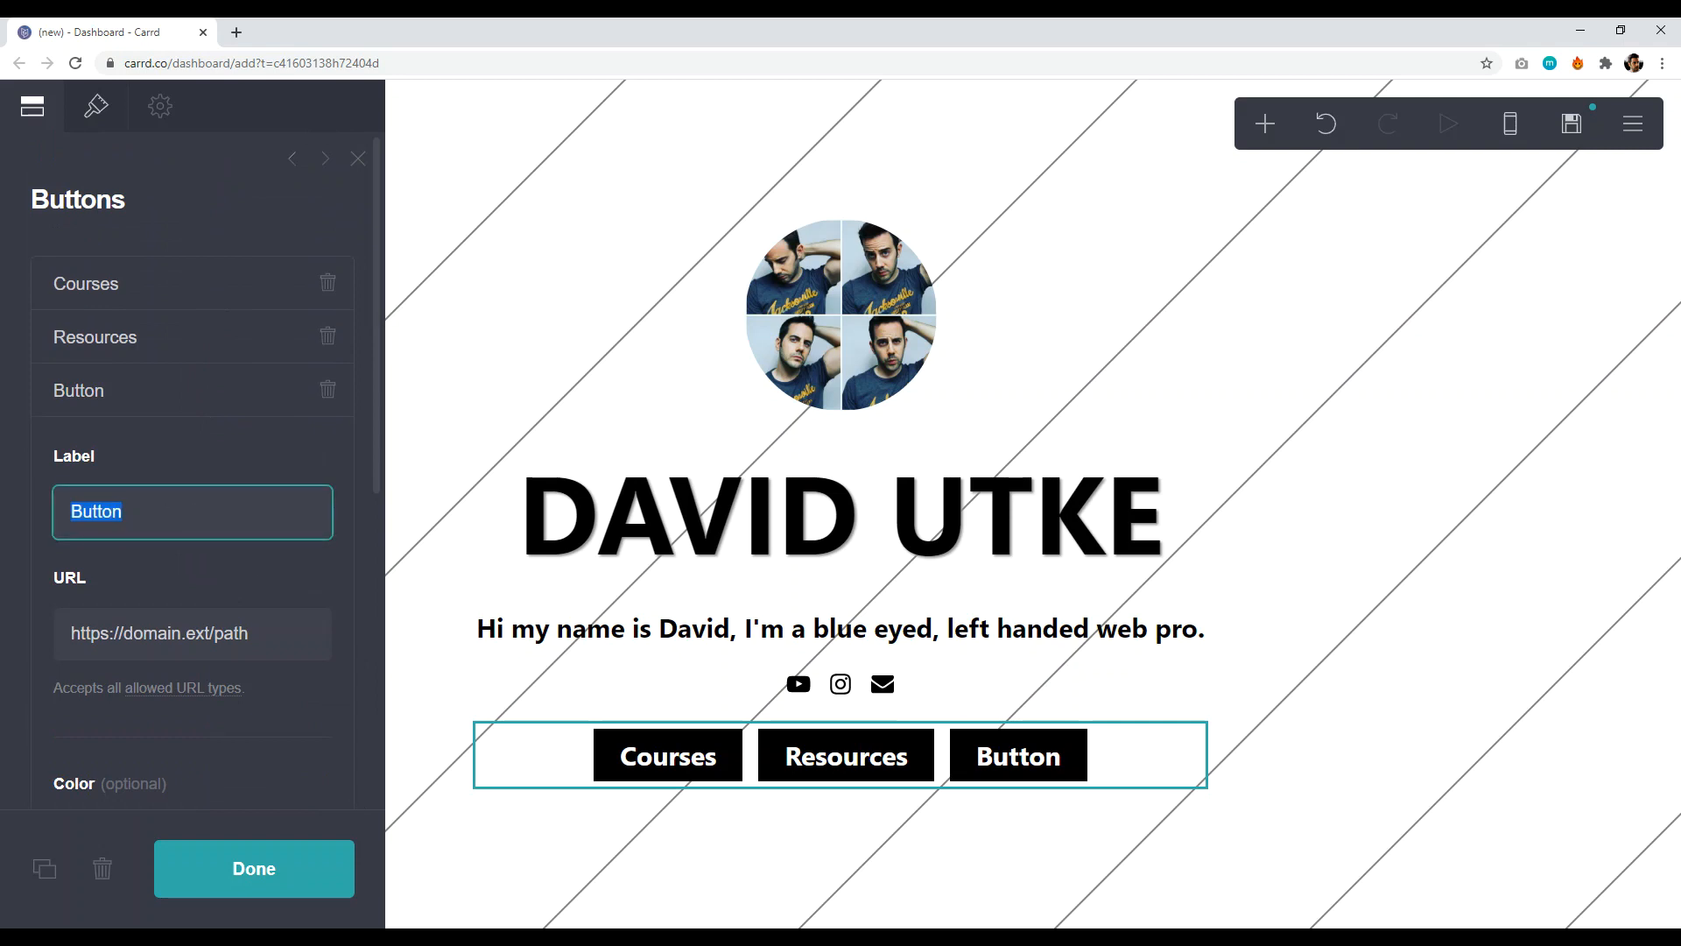
pyautogui.press('BackSpace')
pyautogui.click(279, 879)
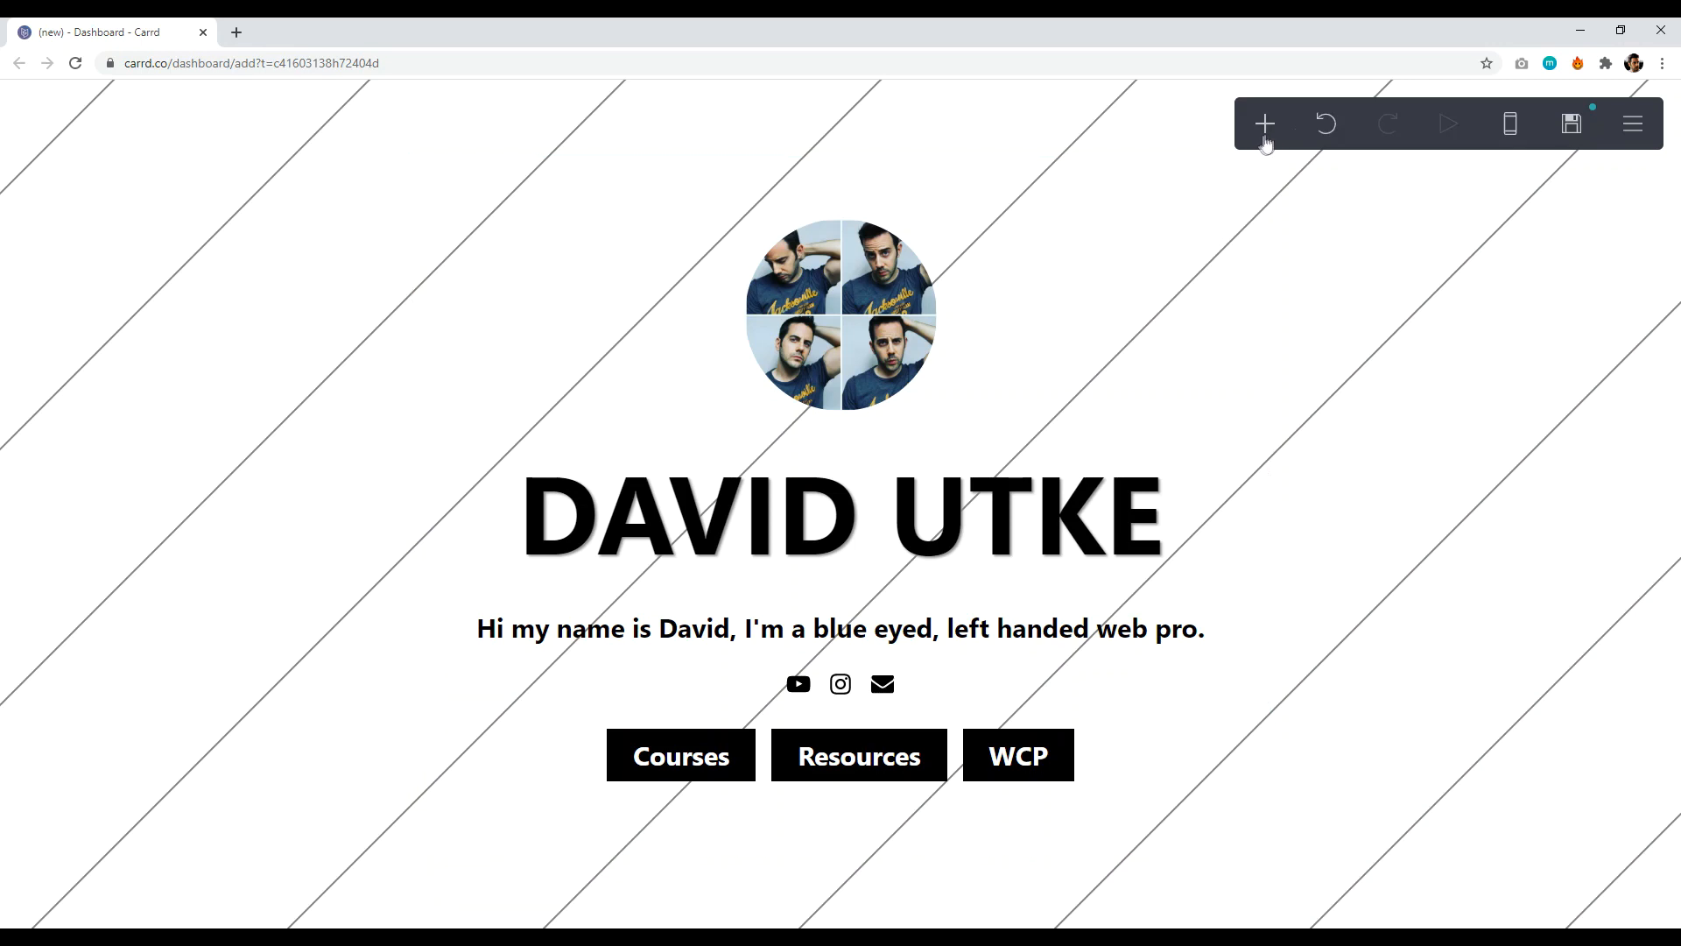
pyautogui.click(1265, 129)
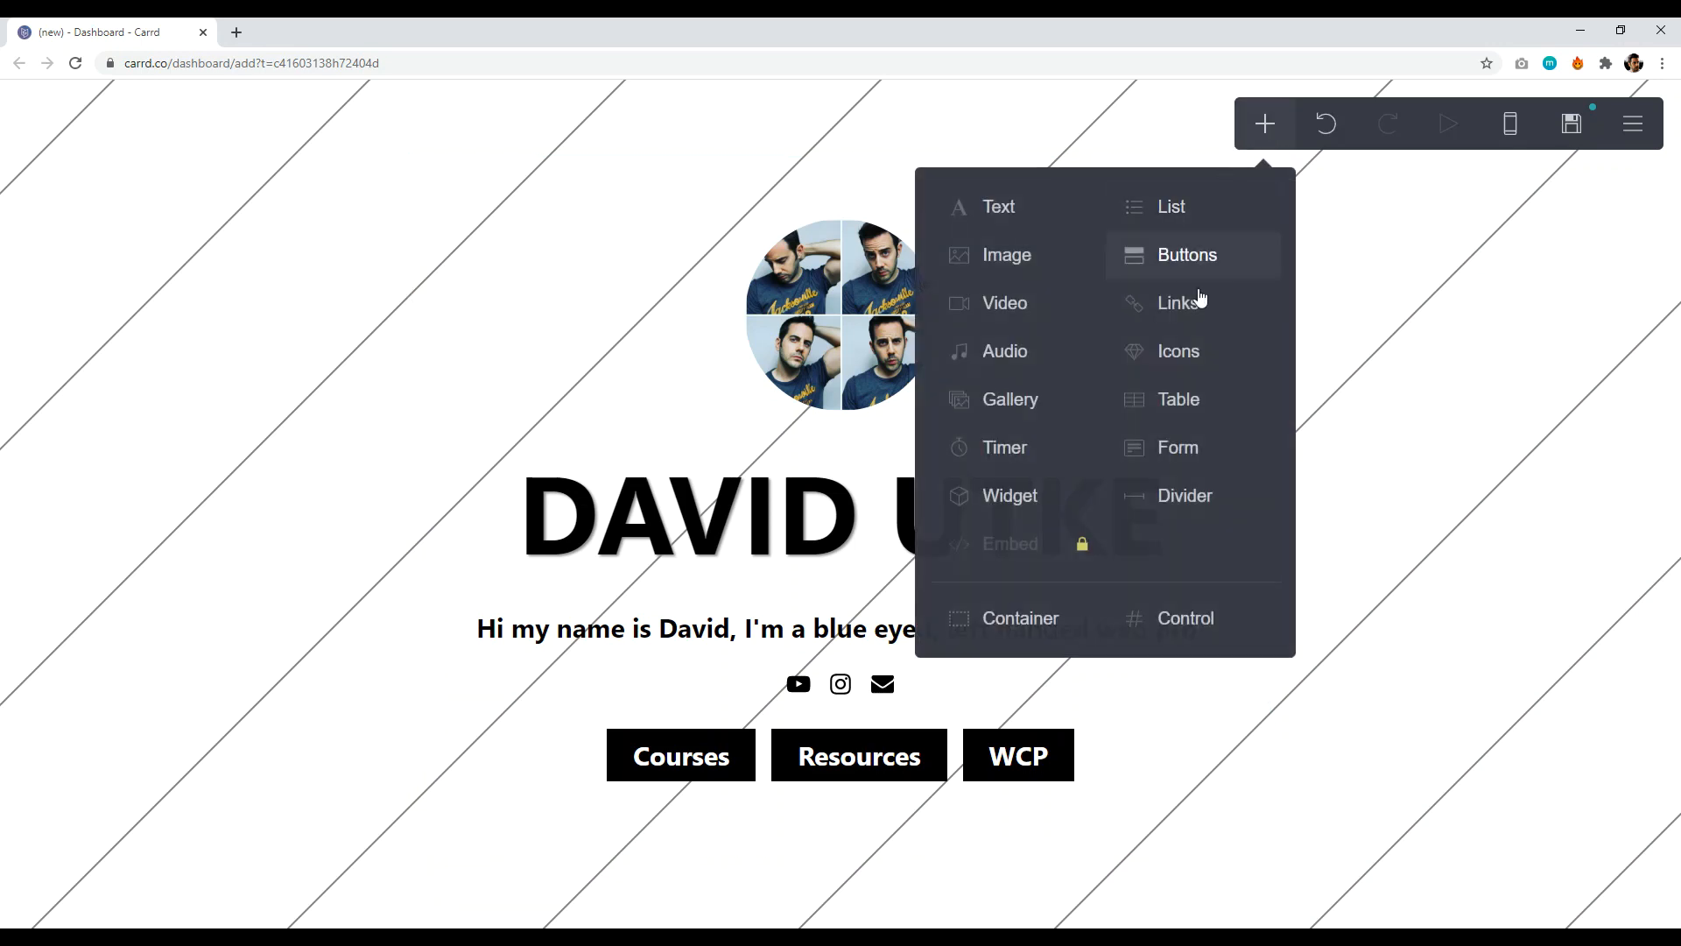
# - Insert a section break below the button row and name it courses
pyautogui.click(1187, 621)
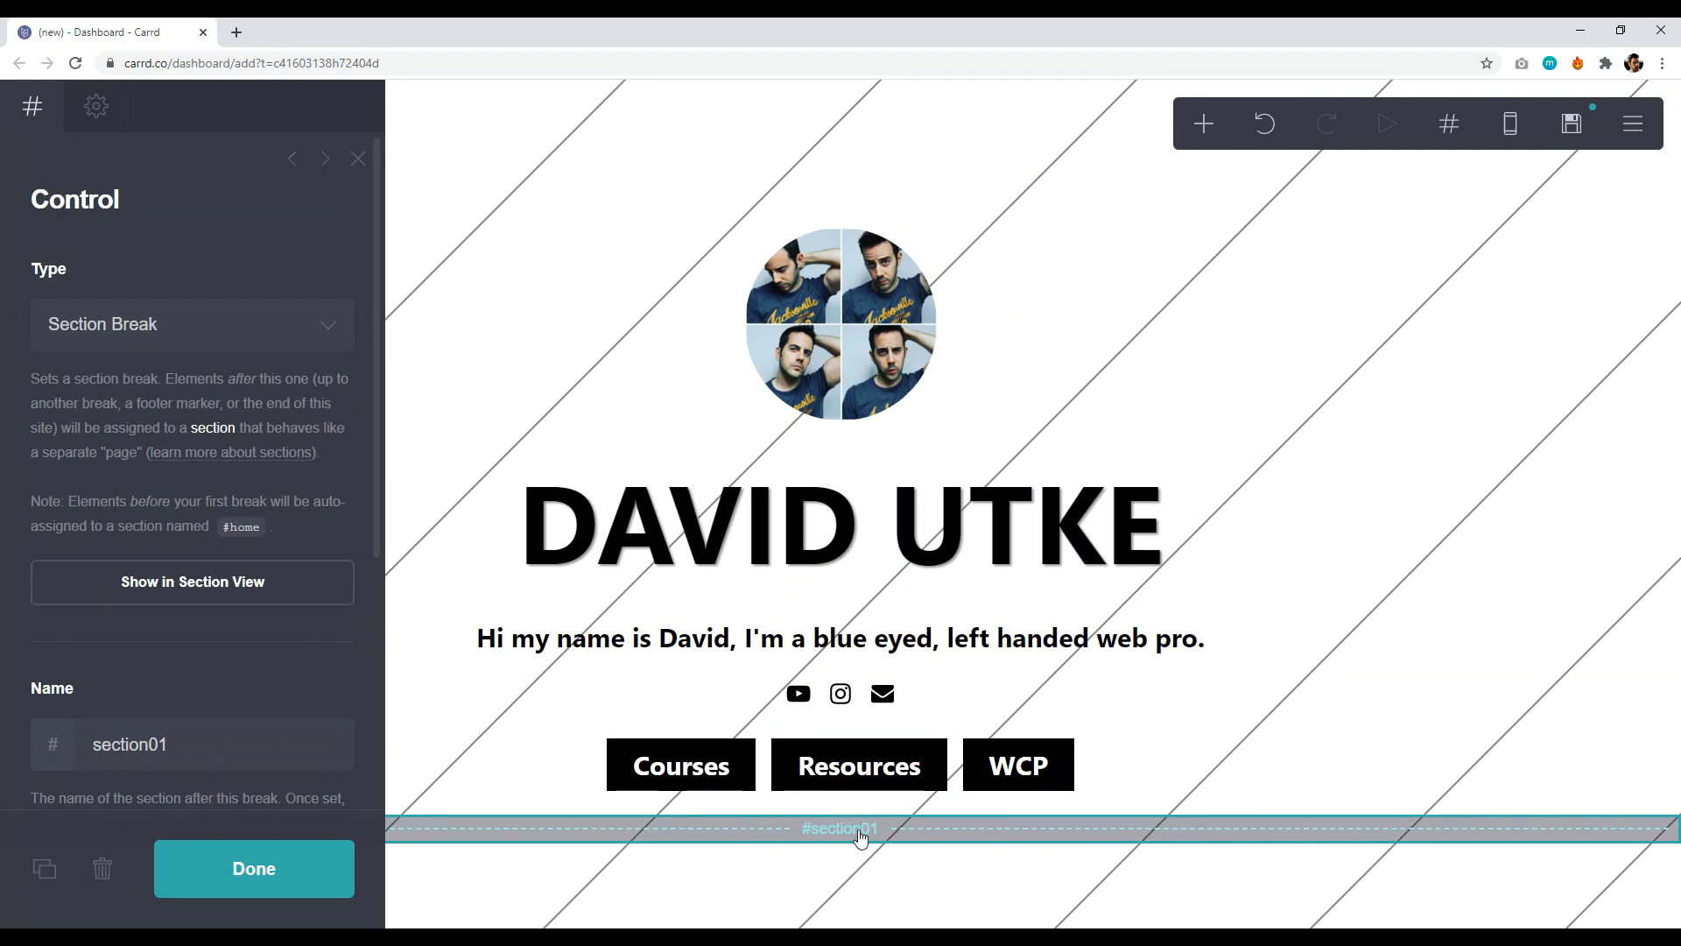
pyautogui.click(187, 743)
pyautogui.write('courses')
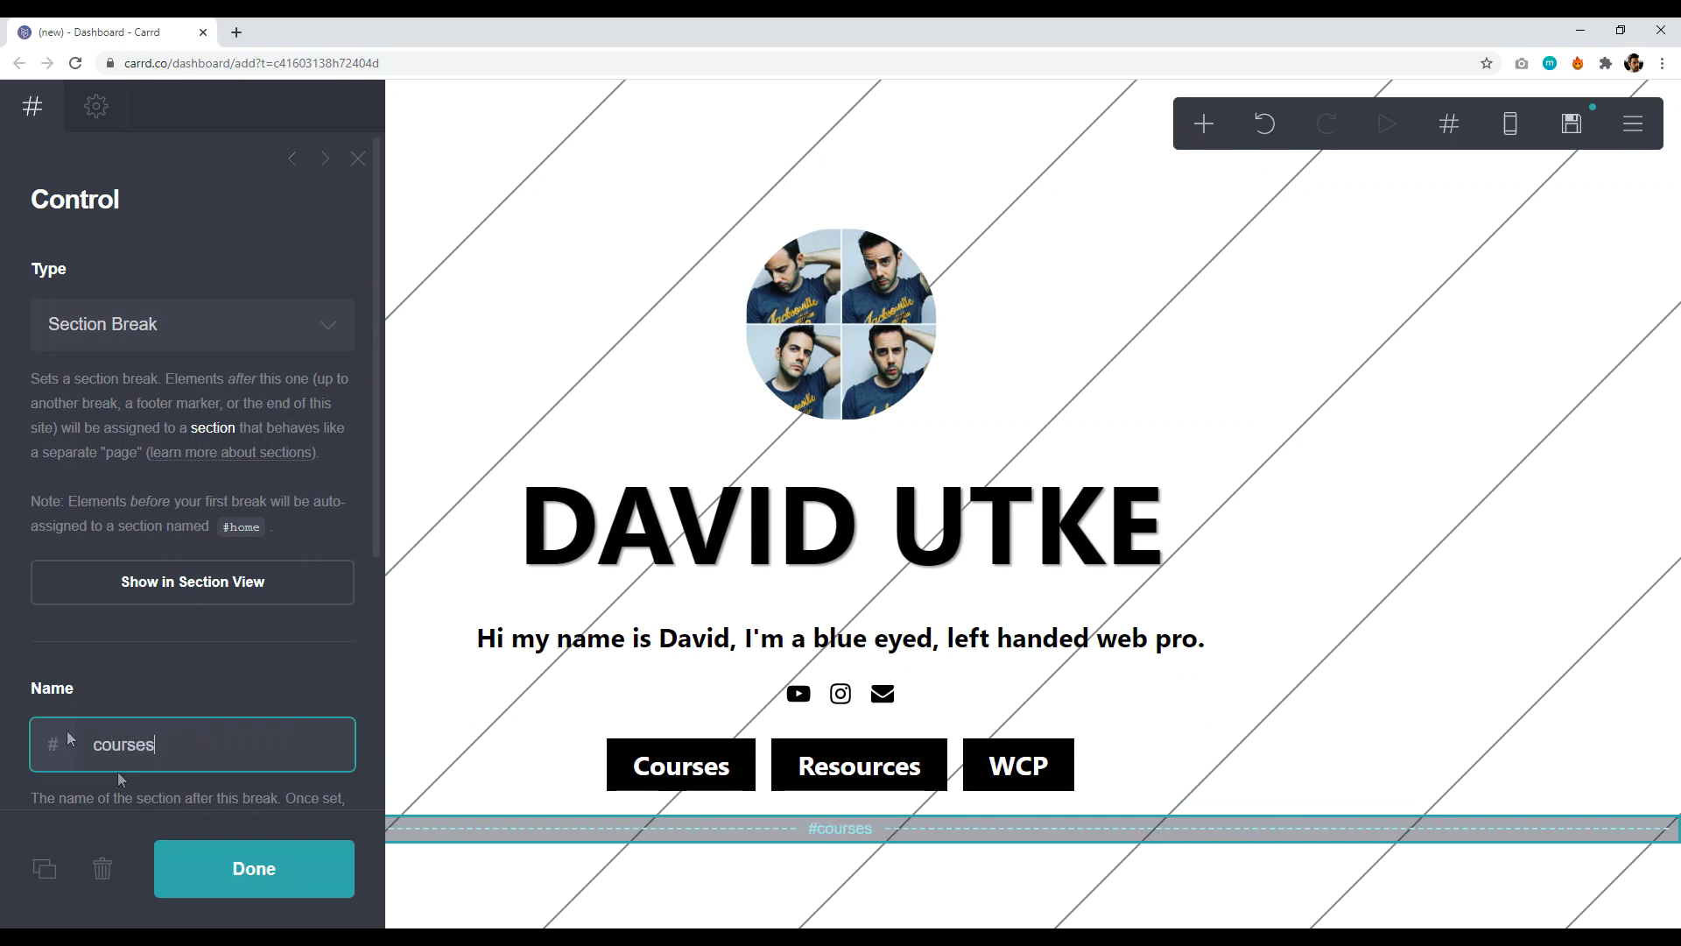
pyautogui.click(246, 877)
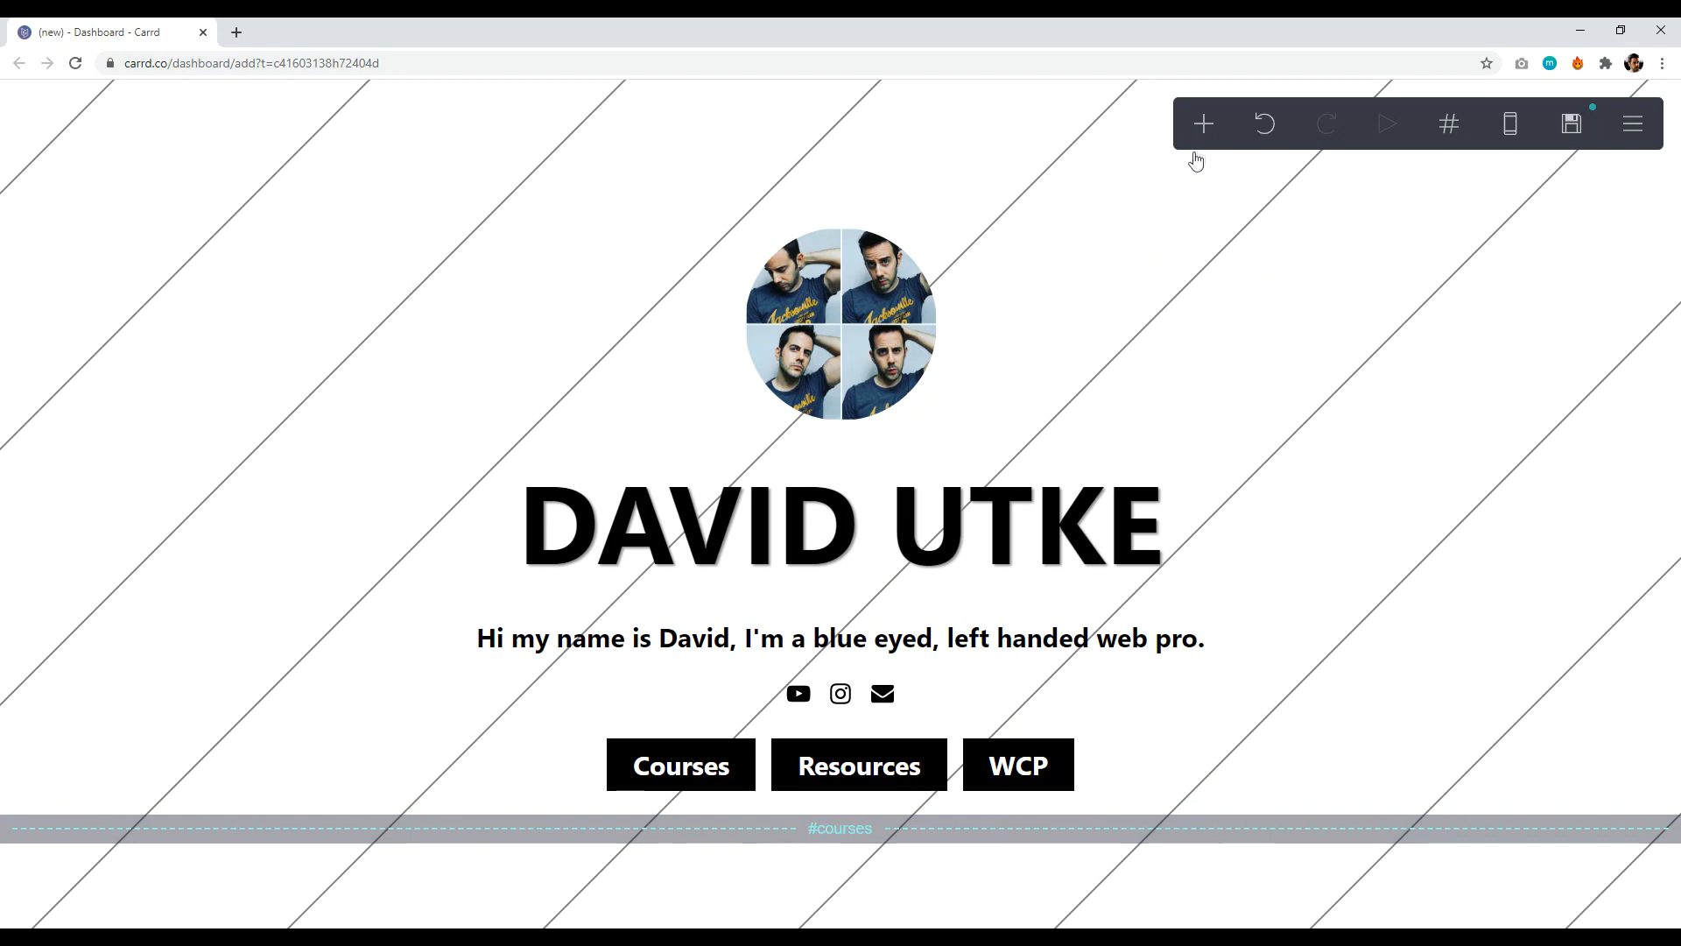
pyautogui.click(1204, 125)
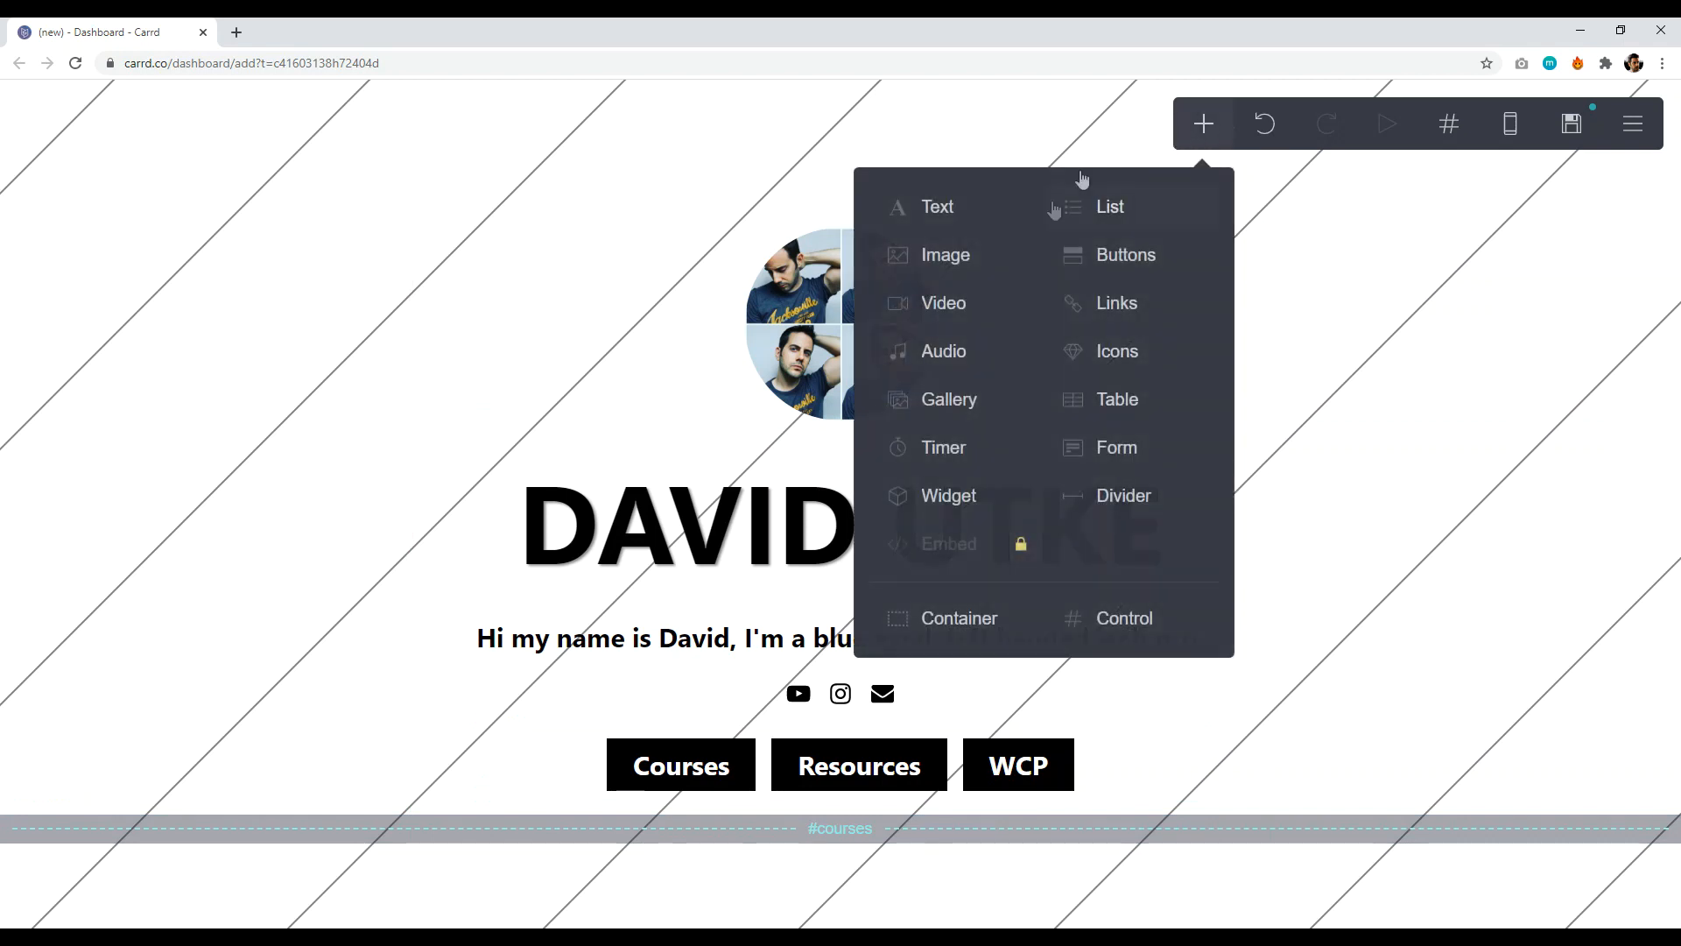
# - Add a container under the courses break as two columns, left column width 40
pyautogui.click(979, 619)
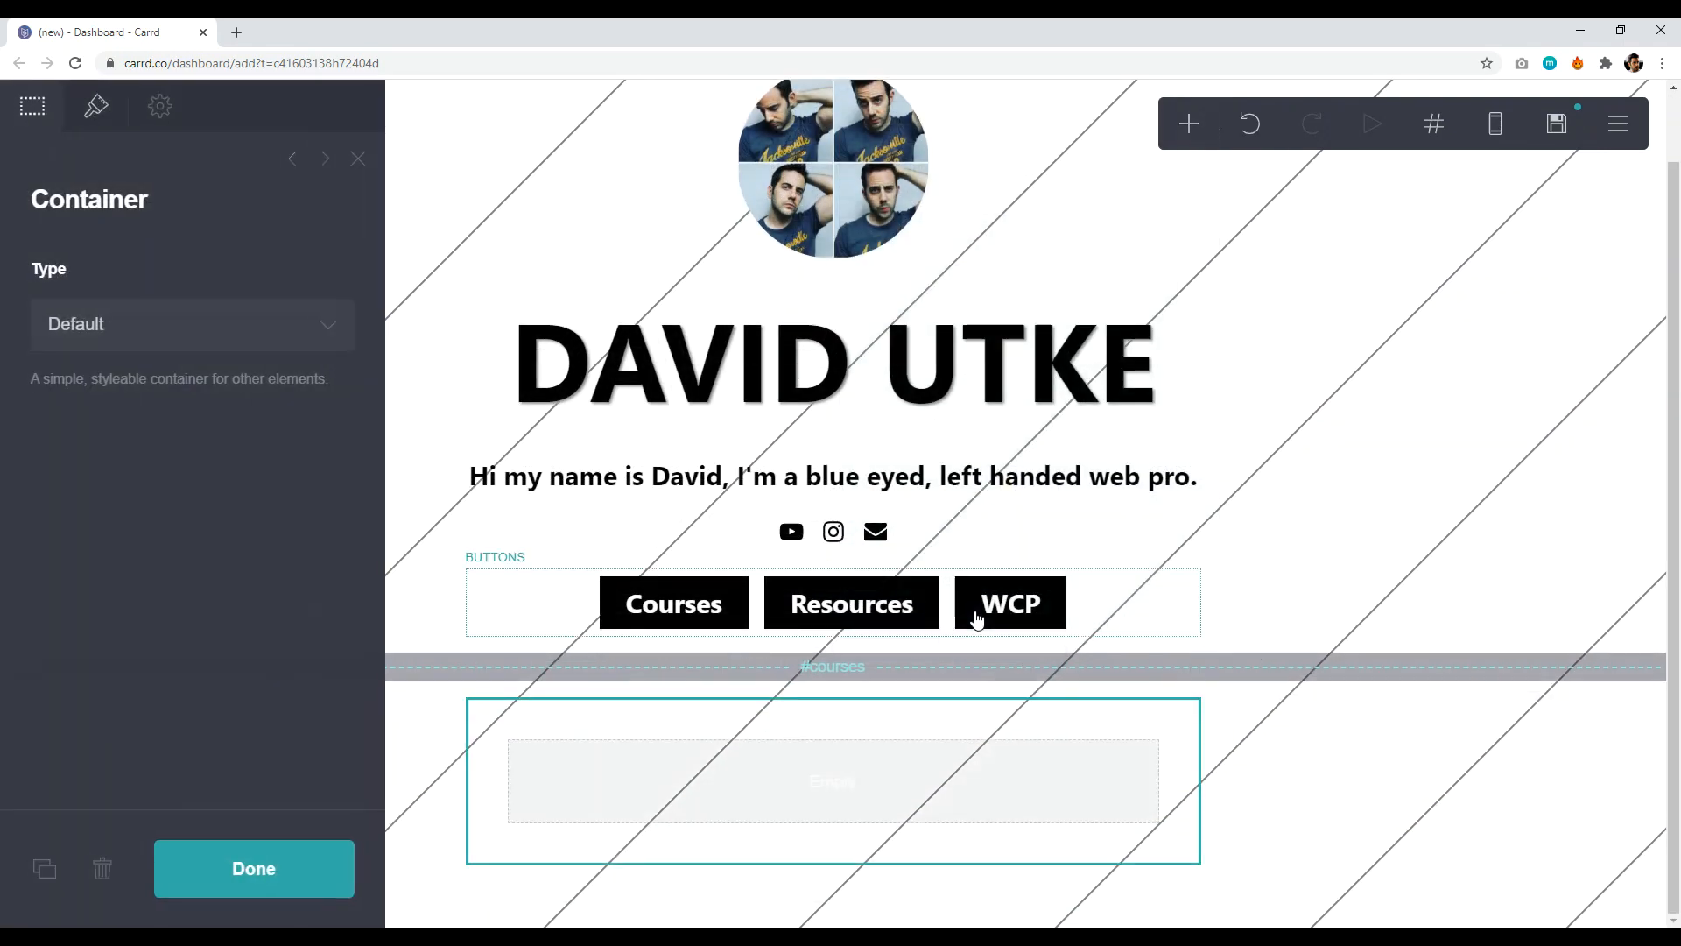
pyautogui.click(227, 324)
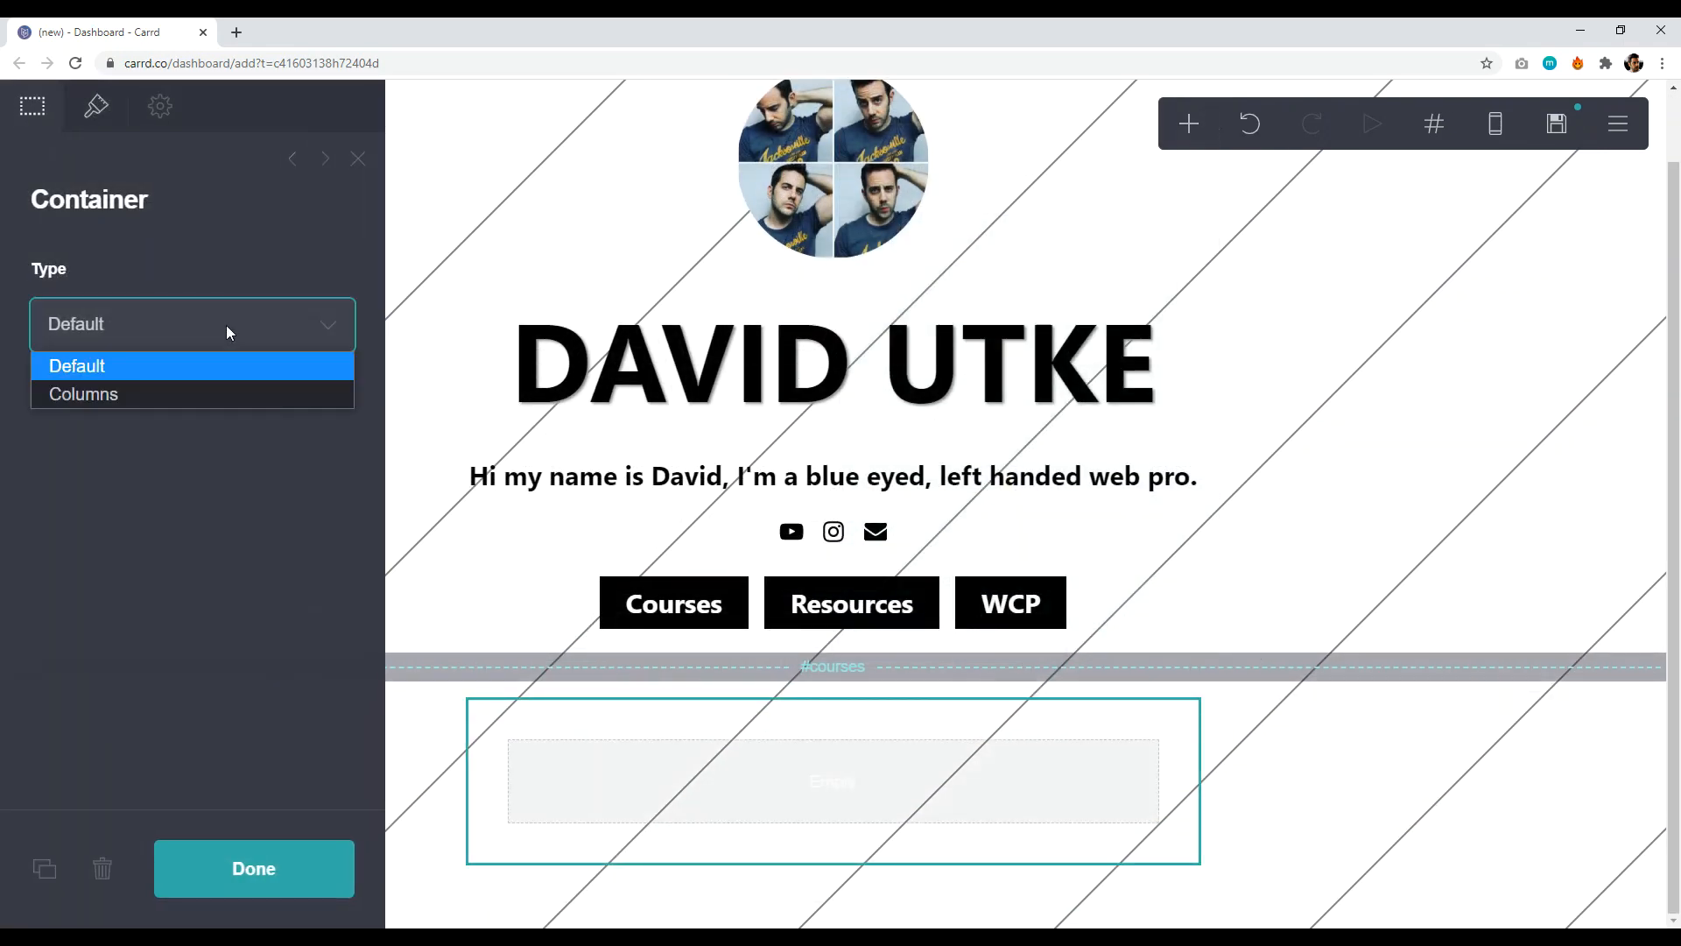
pyautogui.click(144, 398)
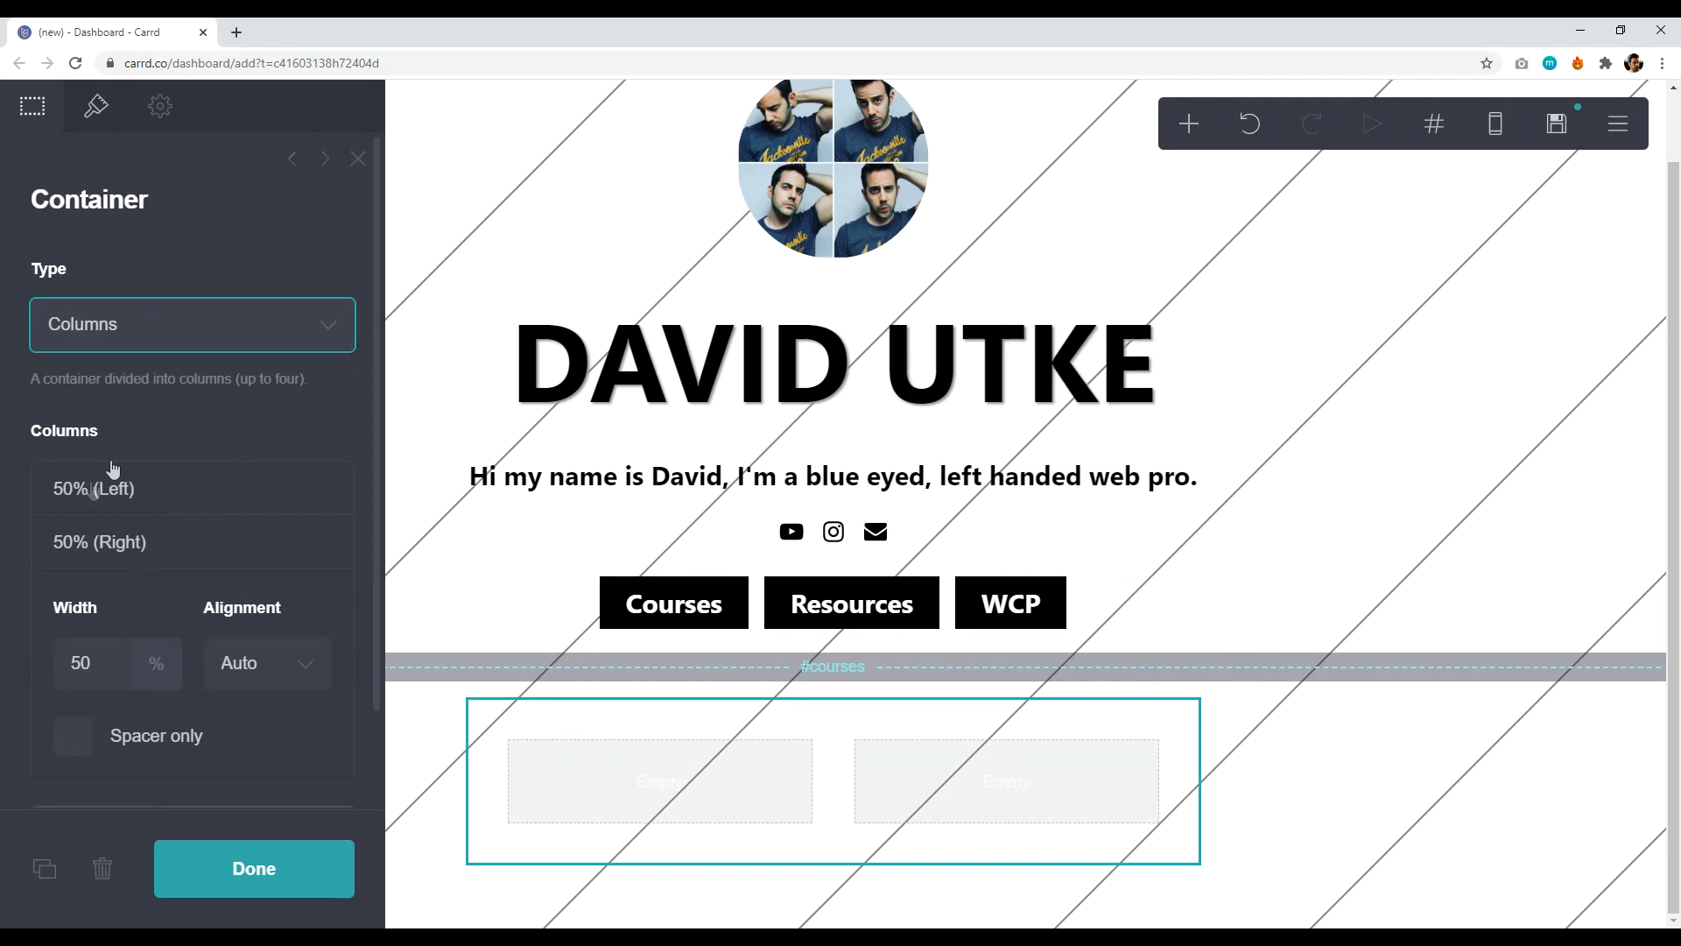
pyautogui.click(73, 492)
pyautogui.click(74, 492)
pyautogui.click(70, 492)
pyautogui.click(70, 493)
pyautogui.click(70, 493)
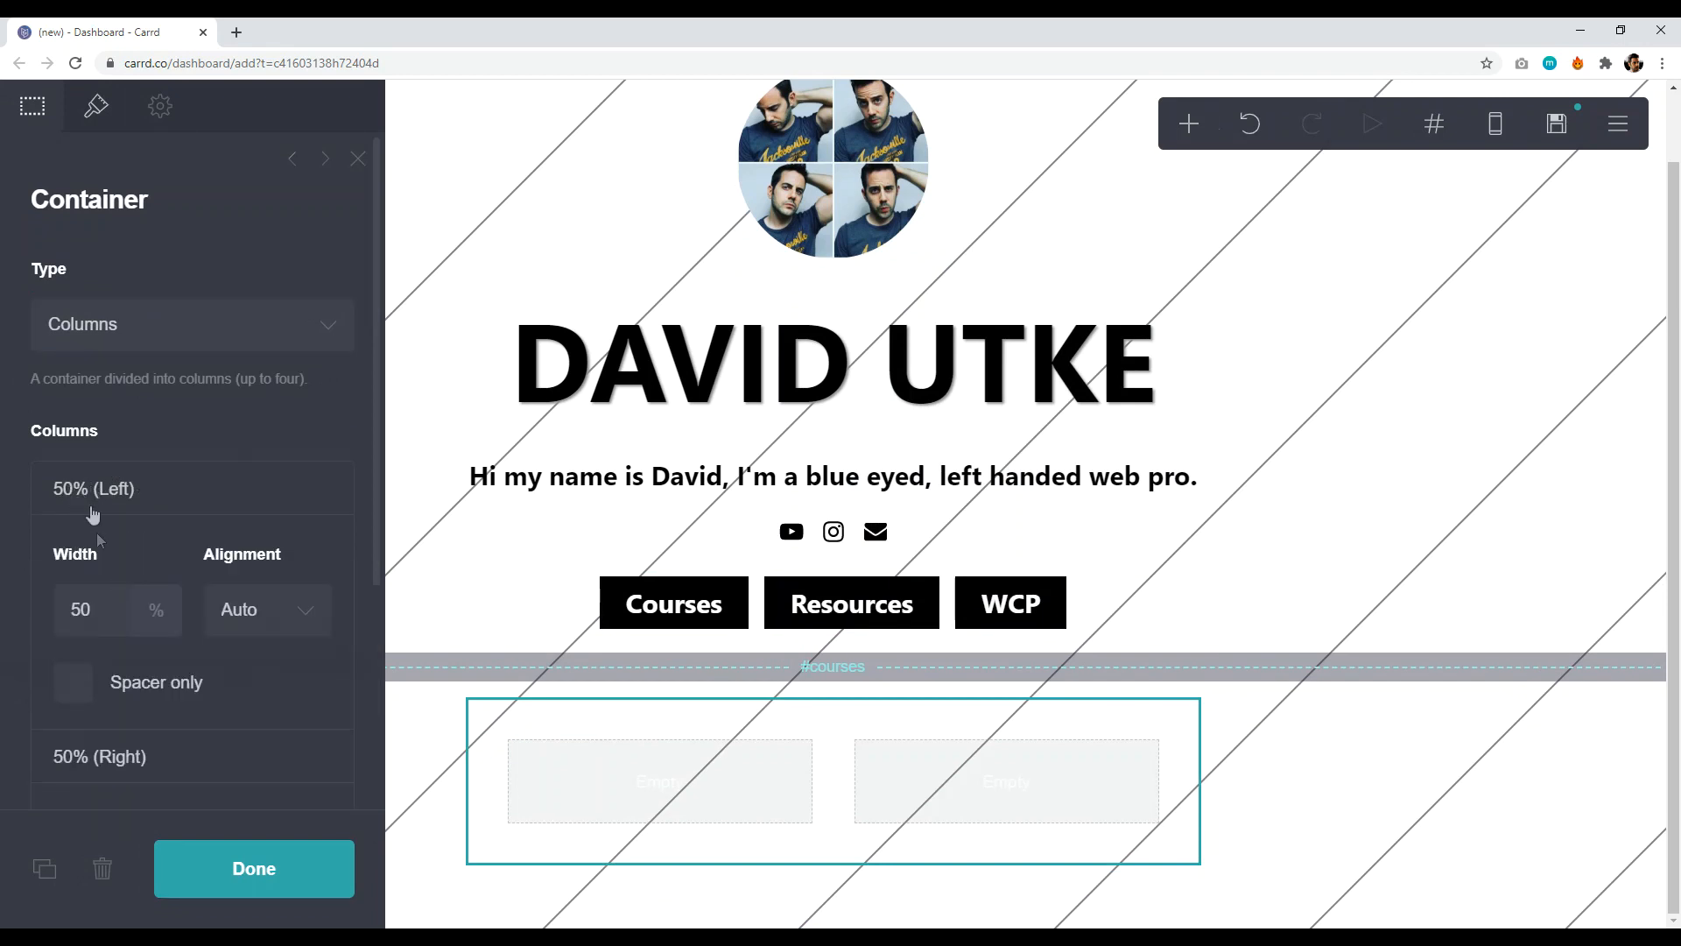
pyautogui.click(92, 611)
pyautogui.press('BackSpace')
pyautogui.press('BackSpace')
pyautogui.write('40')
pyautogui.press('Return')
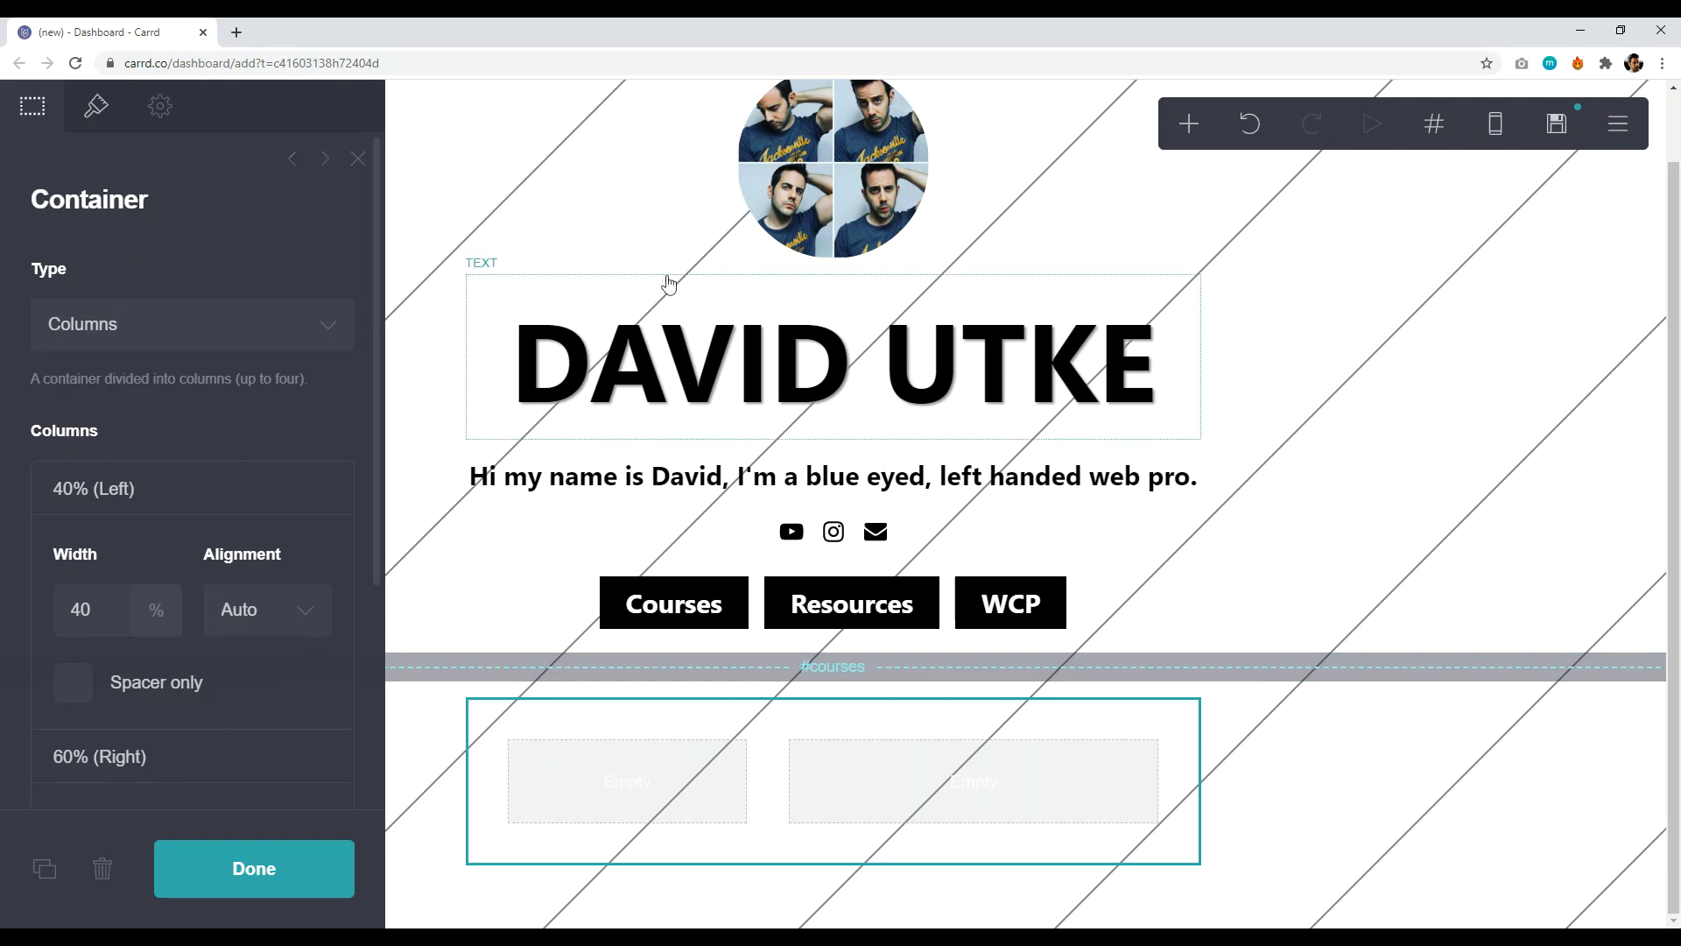
# - Switch the container back to a single Default area and widen it to 76
pyautogui.click(258, 329)
pyautogui.click(193, 366)
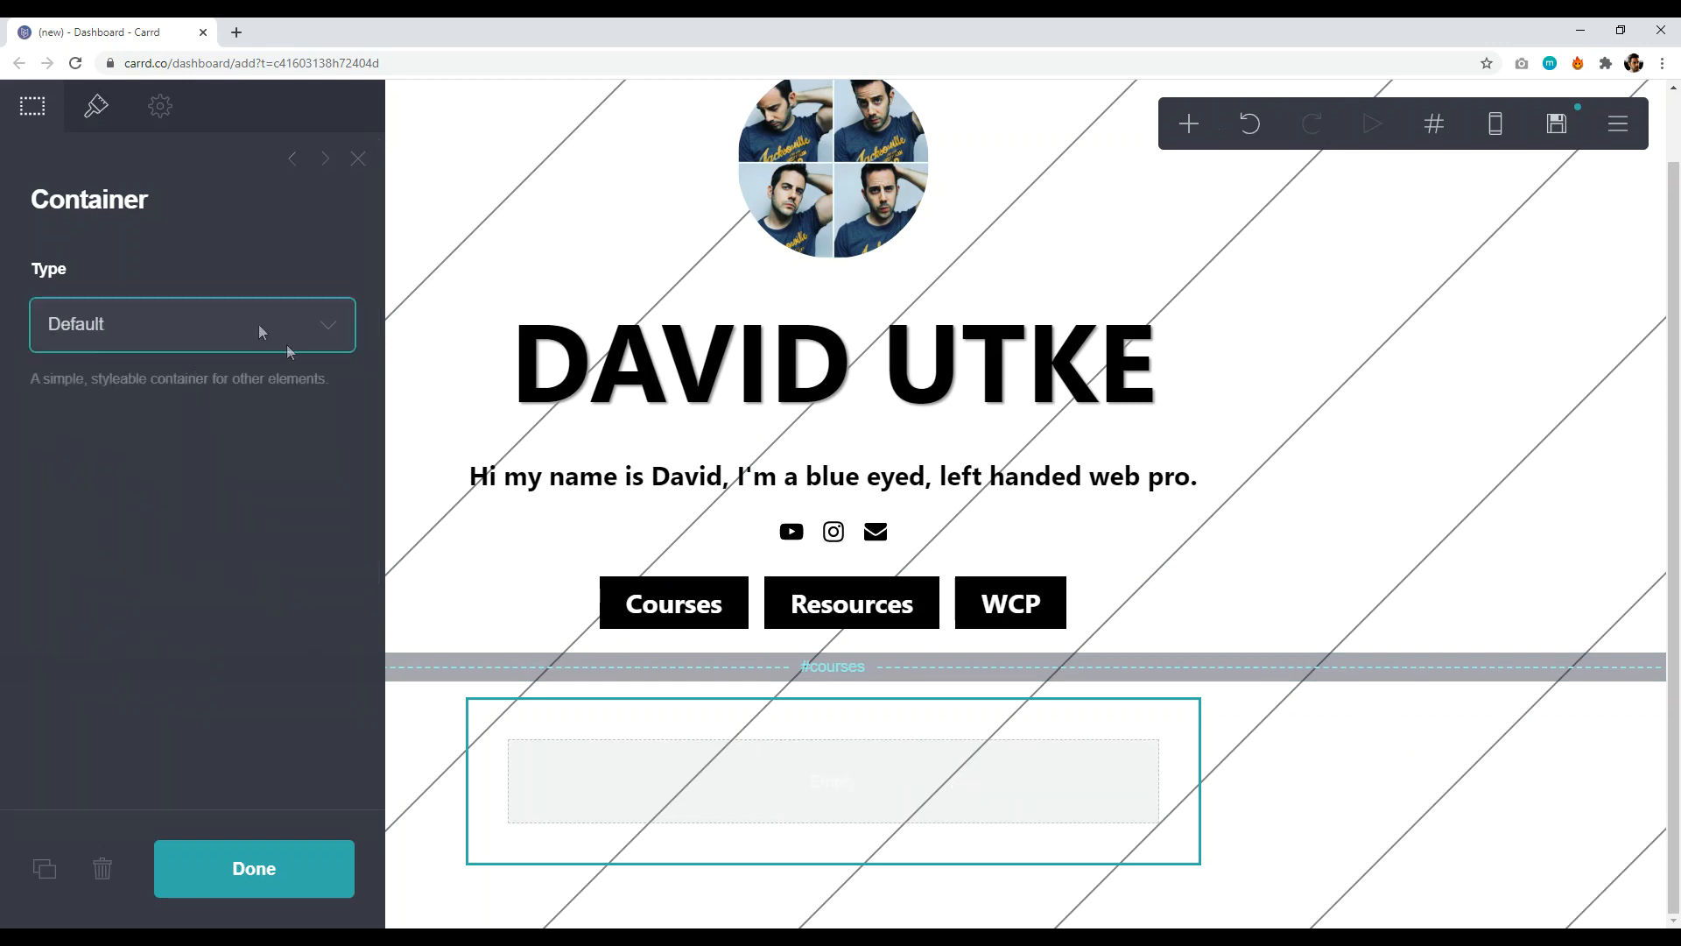
pyautogui.click(98, 109)
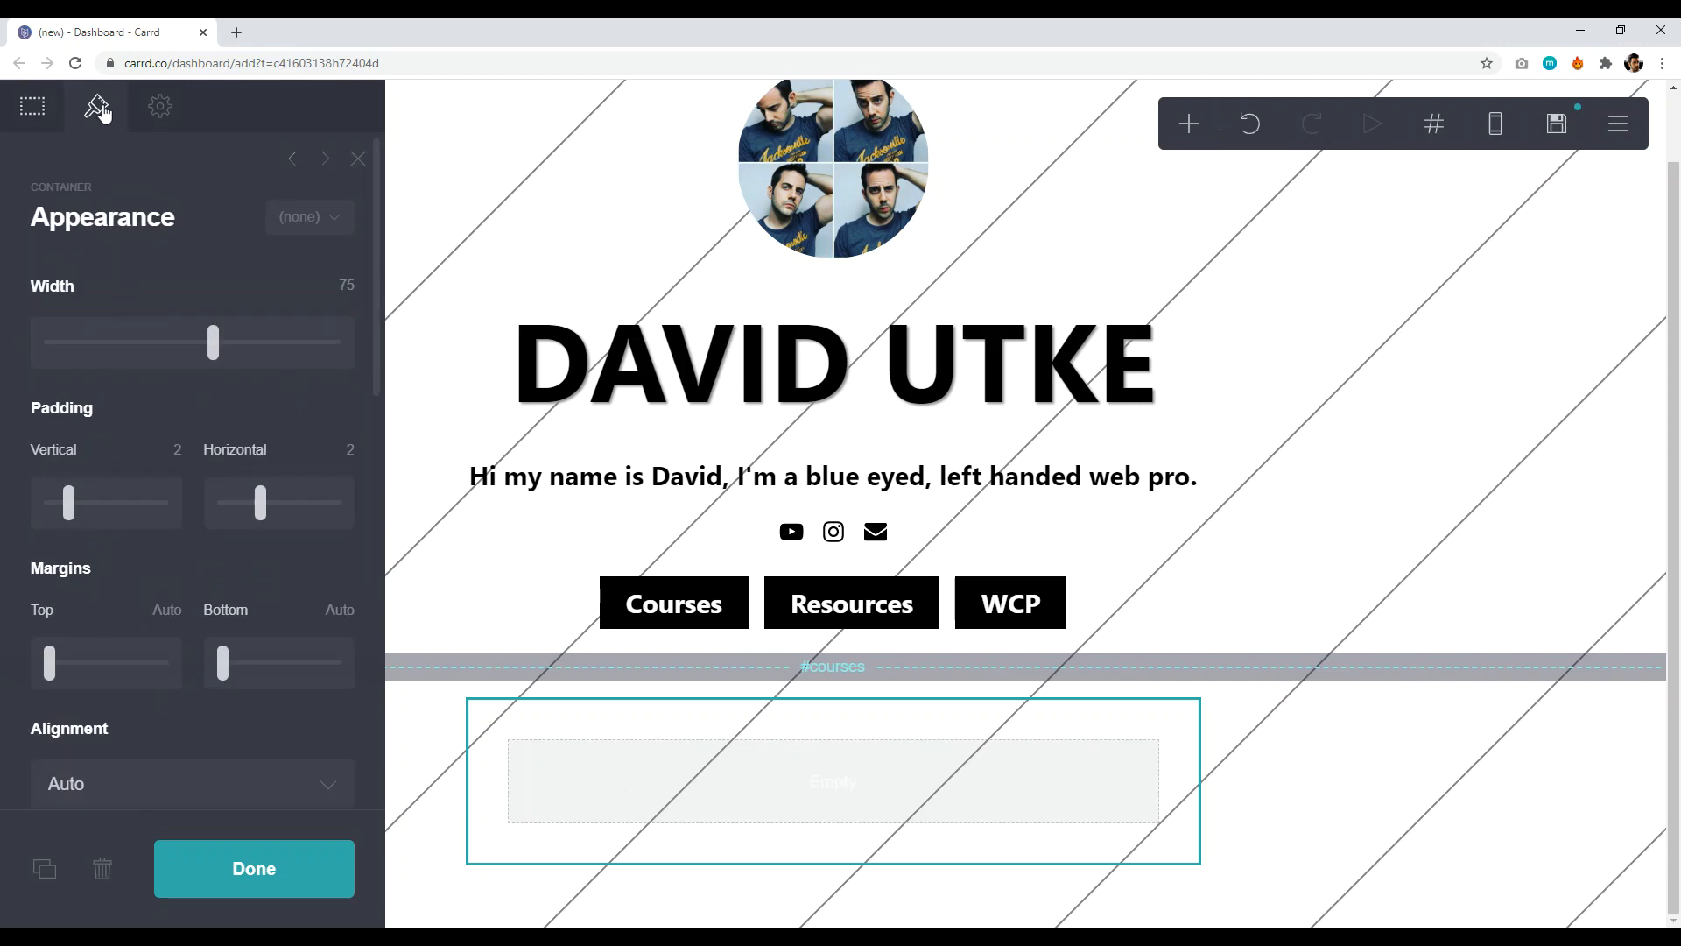
pyautogui.moveTo(214, 341)
pyautogui.mouseDown()
pyautogui.moveTo(246, 347)
pyautogui.moveTo(180, 346)
pyautogui.moveTo(230, 349)
pyautogui.mouseUp()
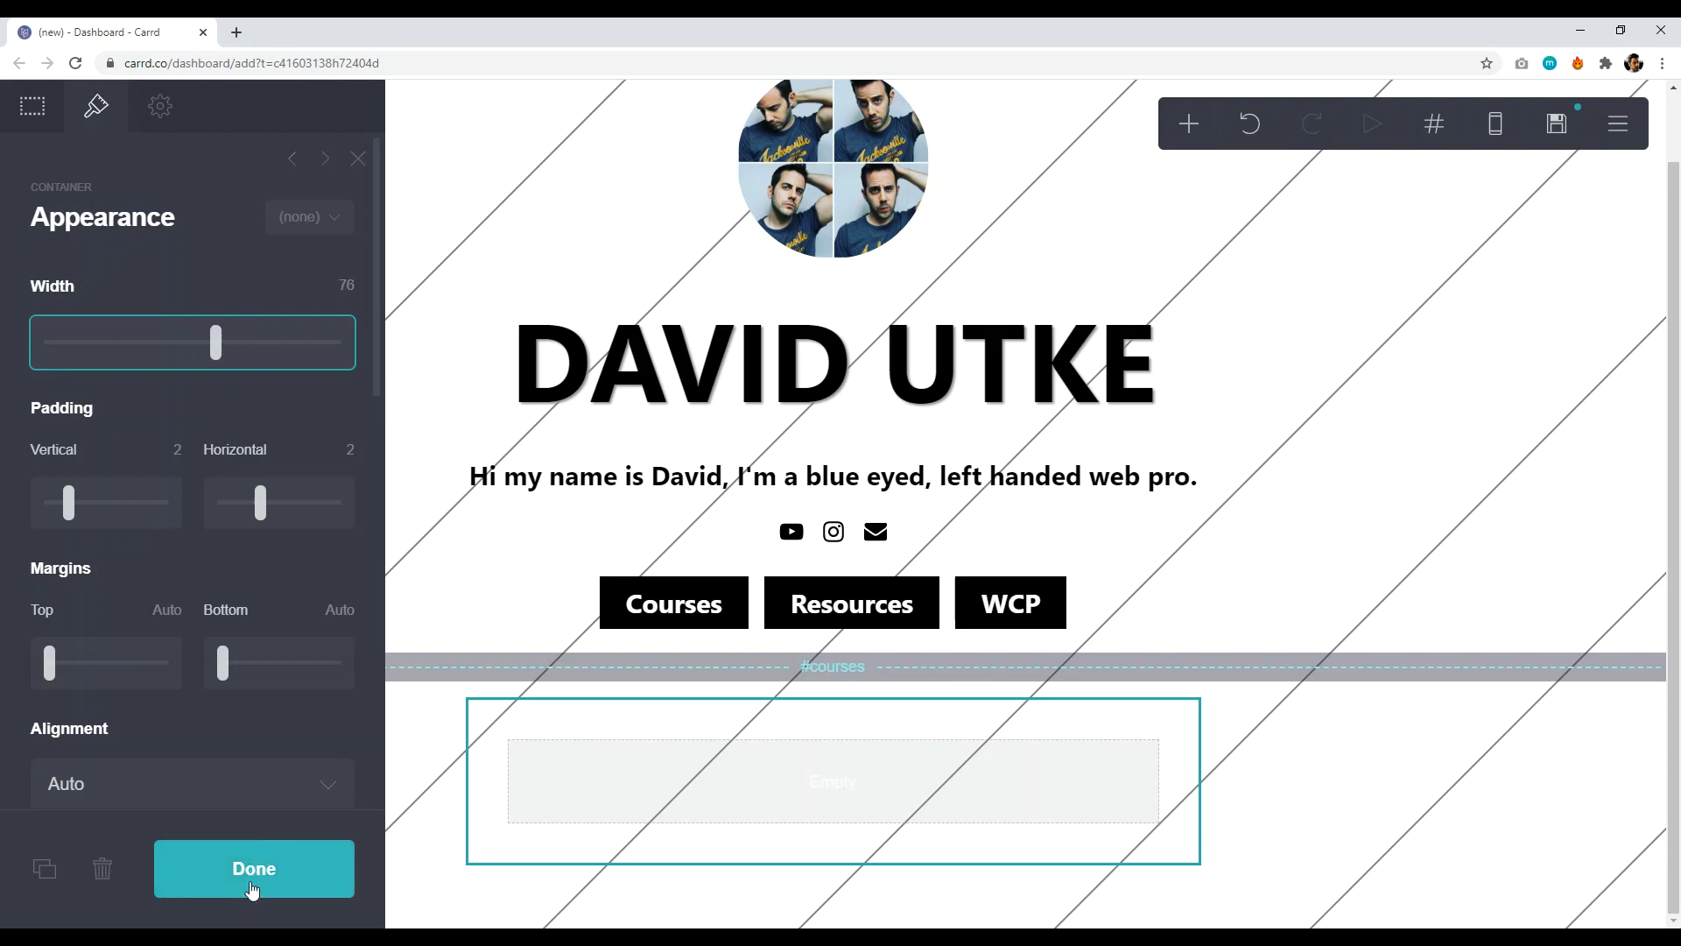
pyautogui.click(249, 889)
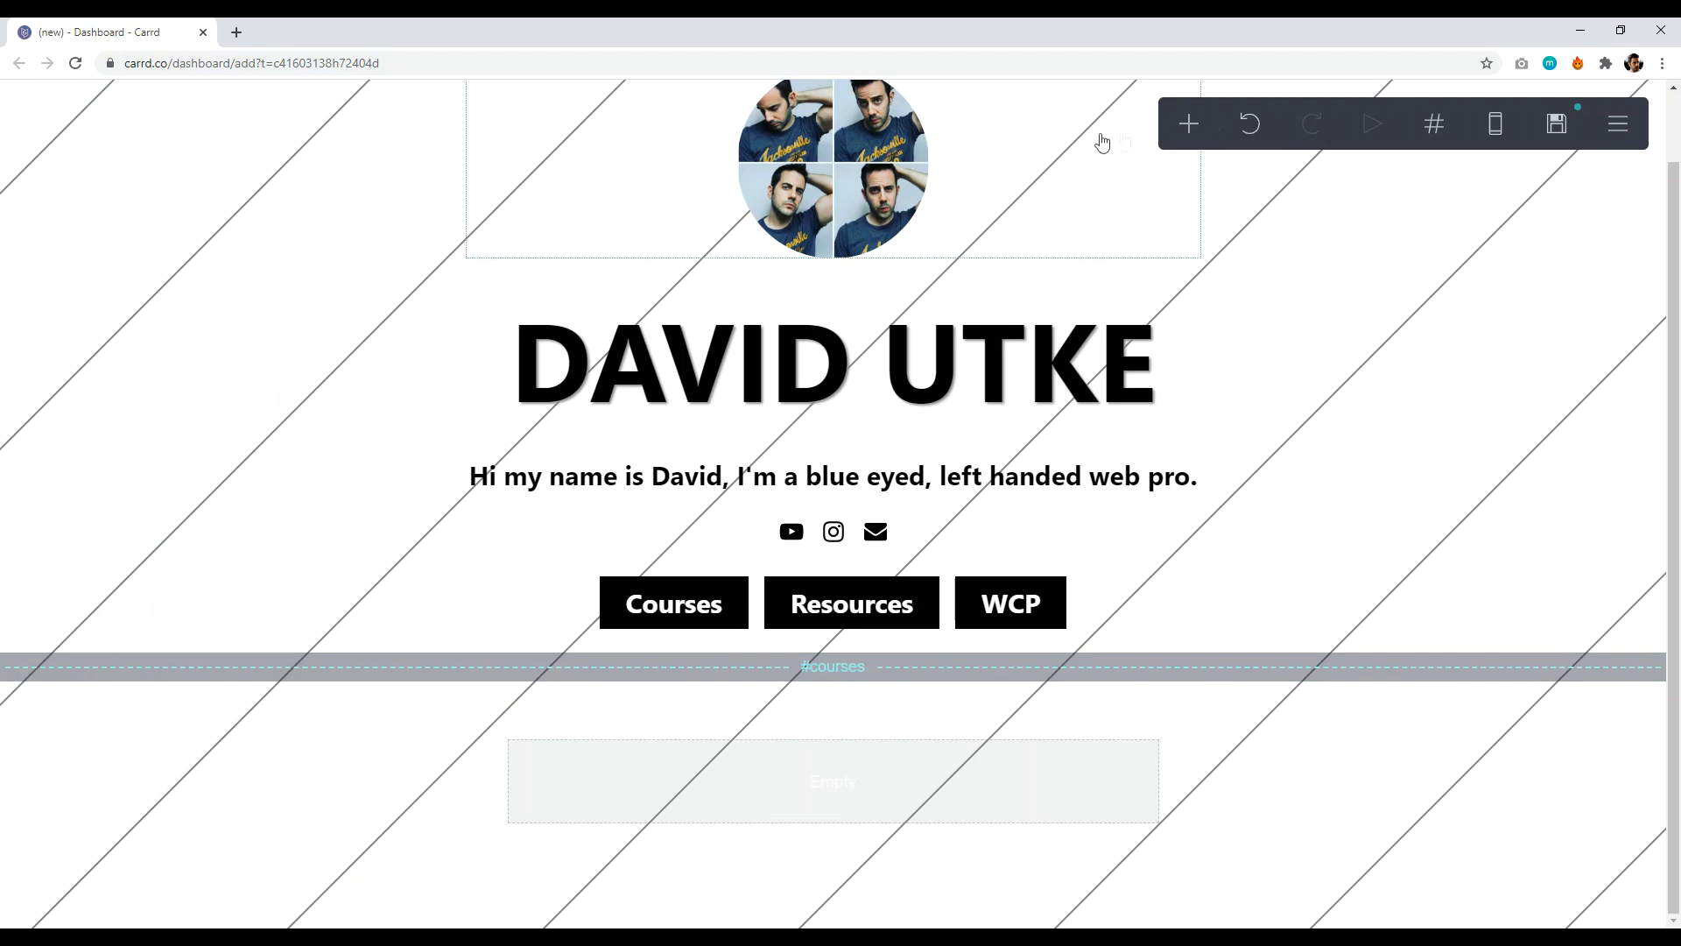
# - Duplicate the DAVID UTKE heading and move the copy into the courses section
pyautogui.click(1186, 127)
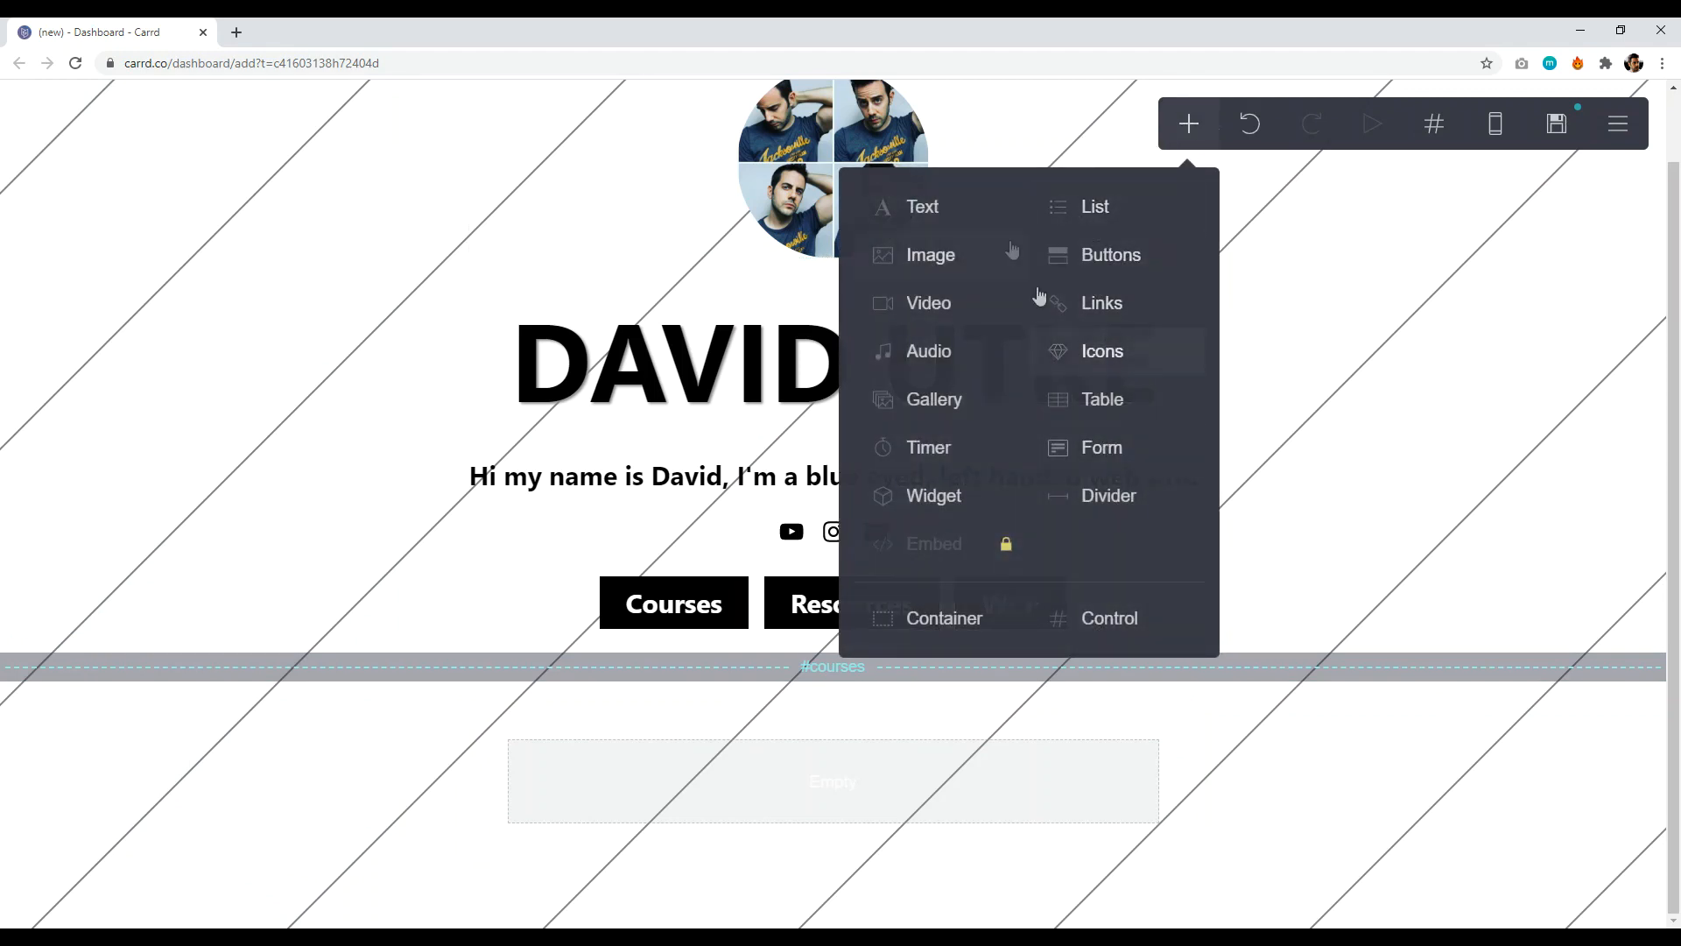
pyautogui.click(223, 801)
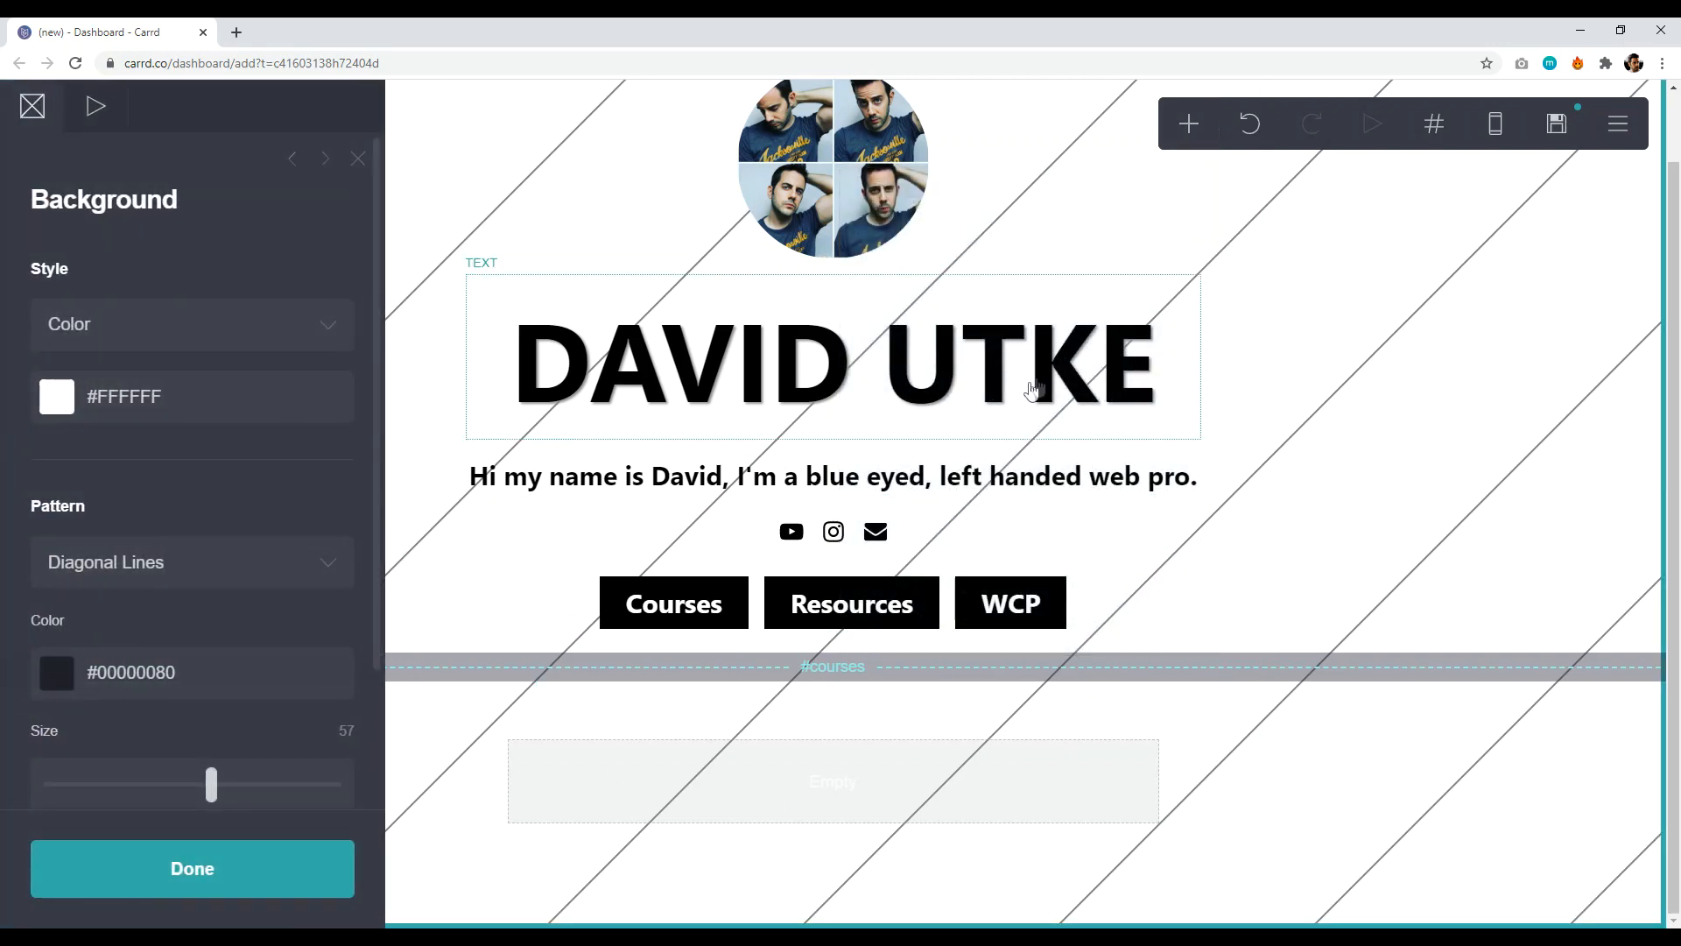
pyautogui.click(1189, 126)
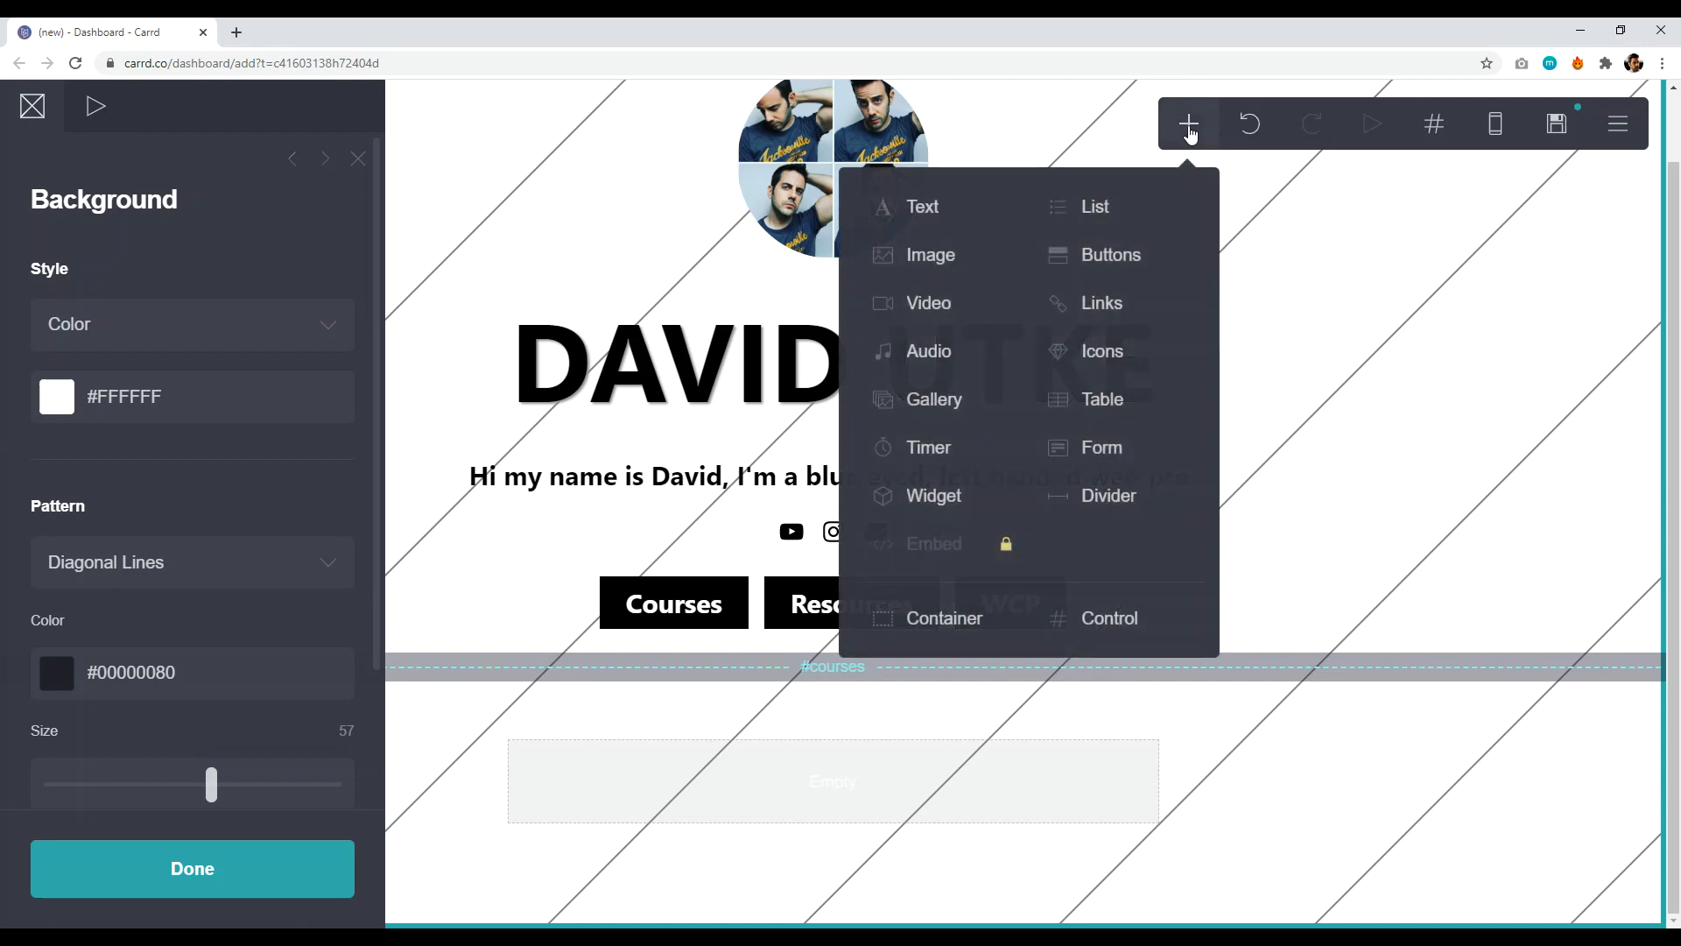
pyautogui.click(359, 159)
pyautogui.click(1187, 127)
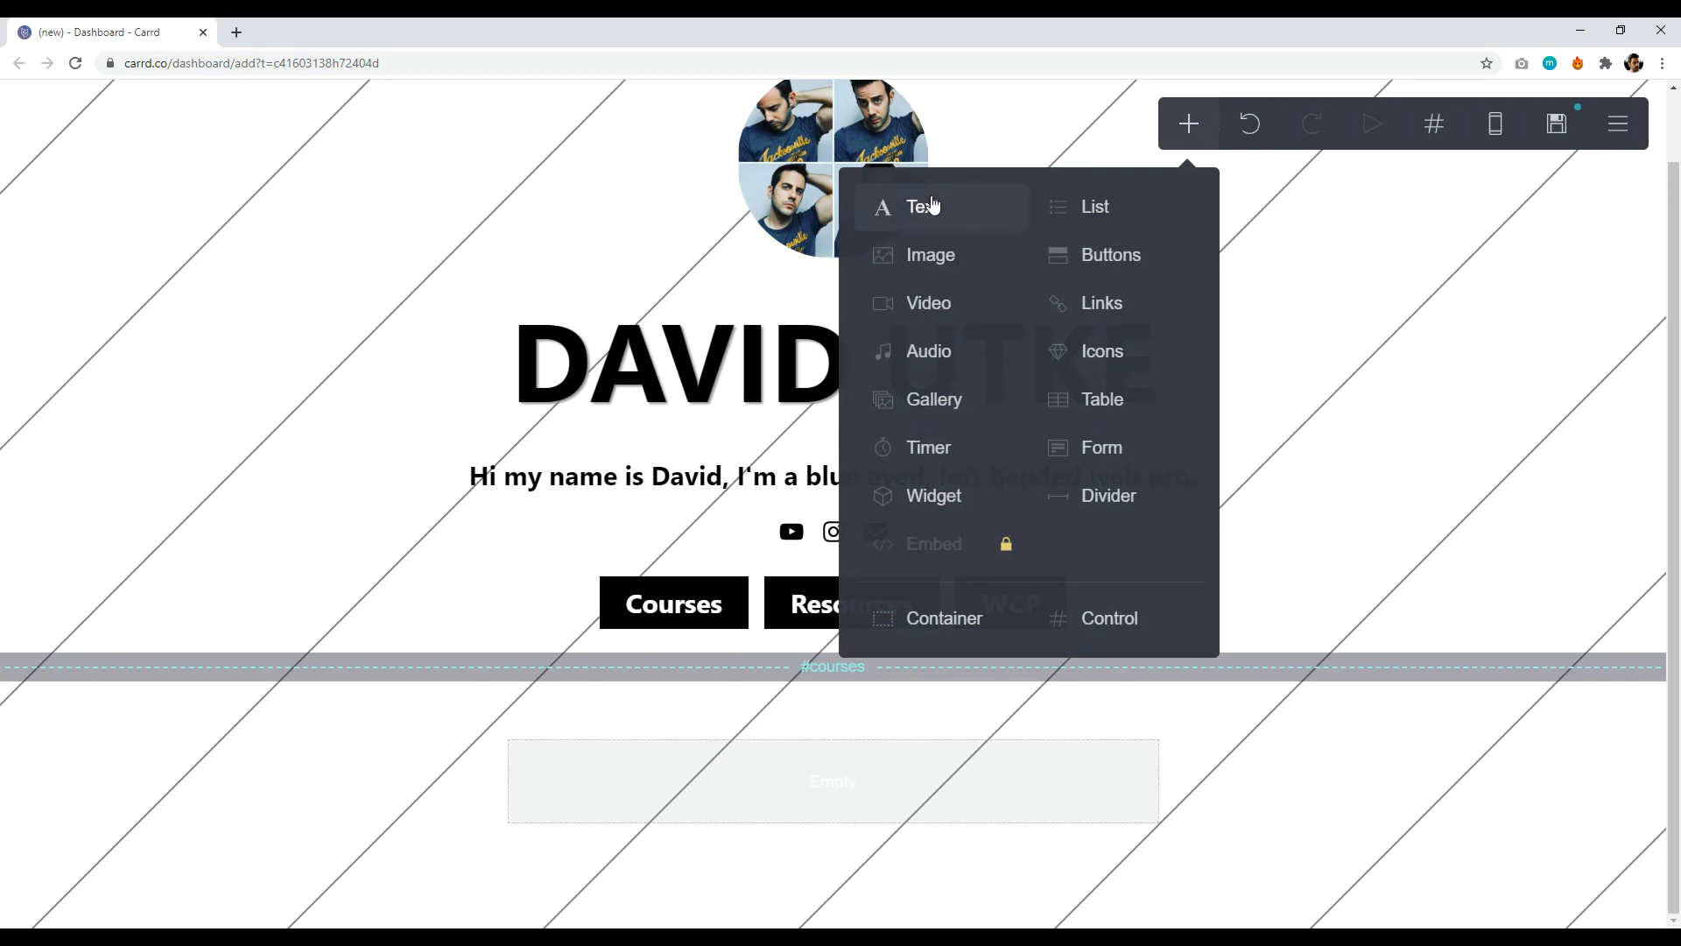
pyautogui.click(509, 353)
pyautogui.click(977, 365)
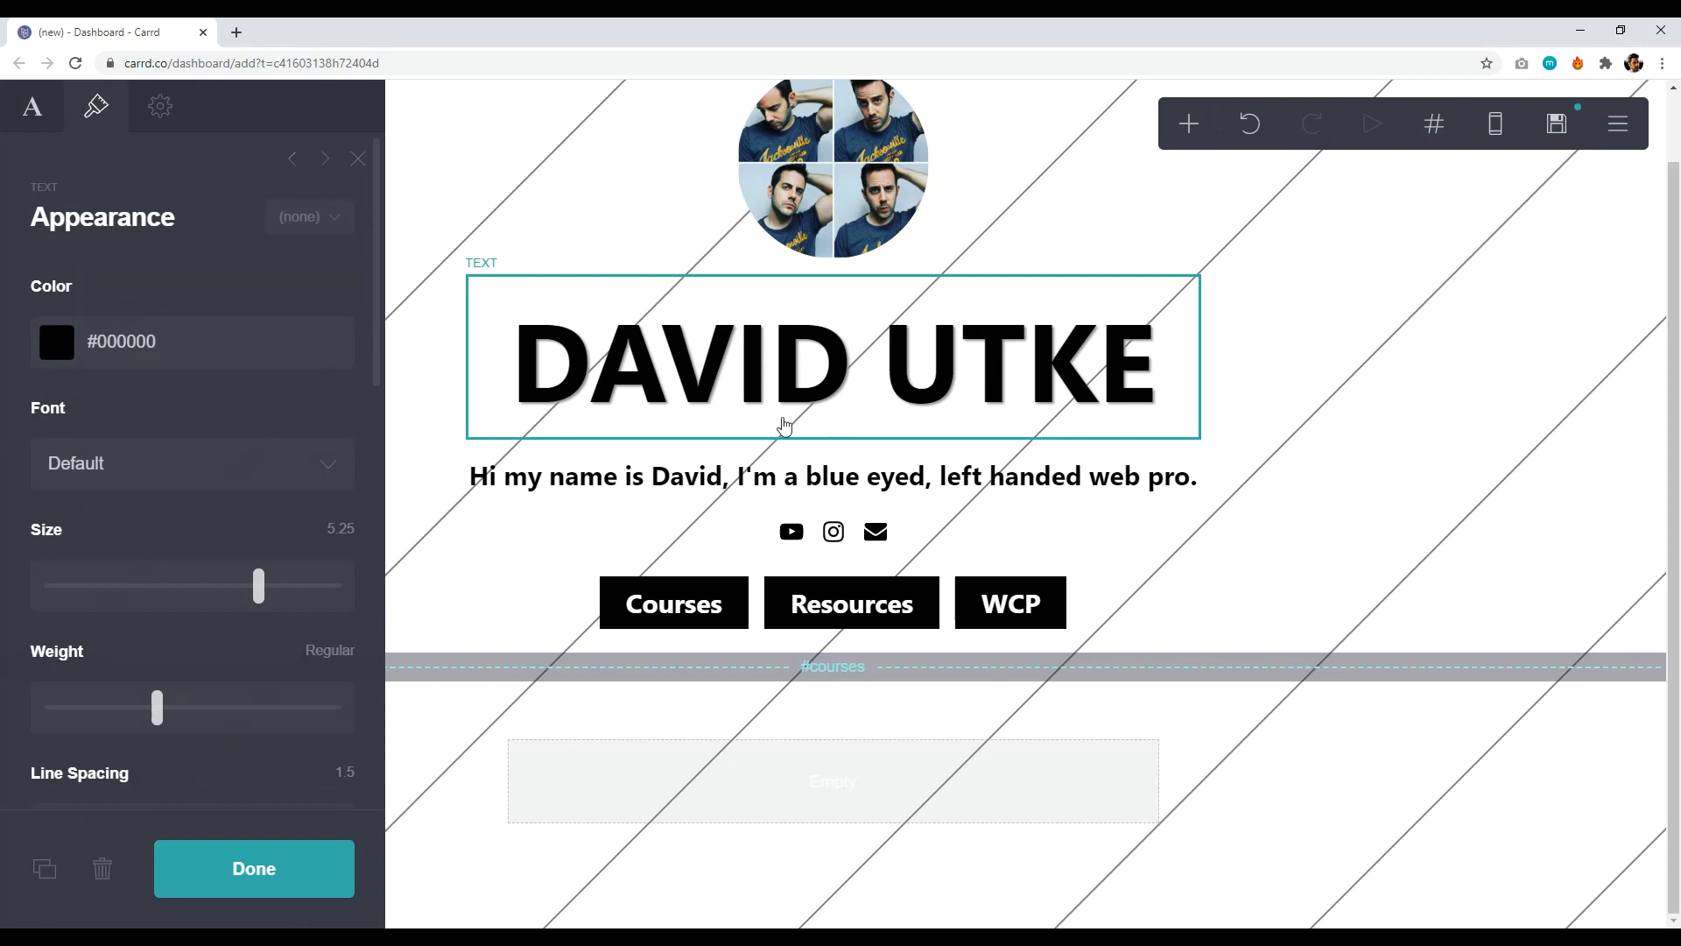
pyautogui.click(44, 867)
pyautogui.moveTo(815, 461); pyautogui.dragTo(863, 906)
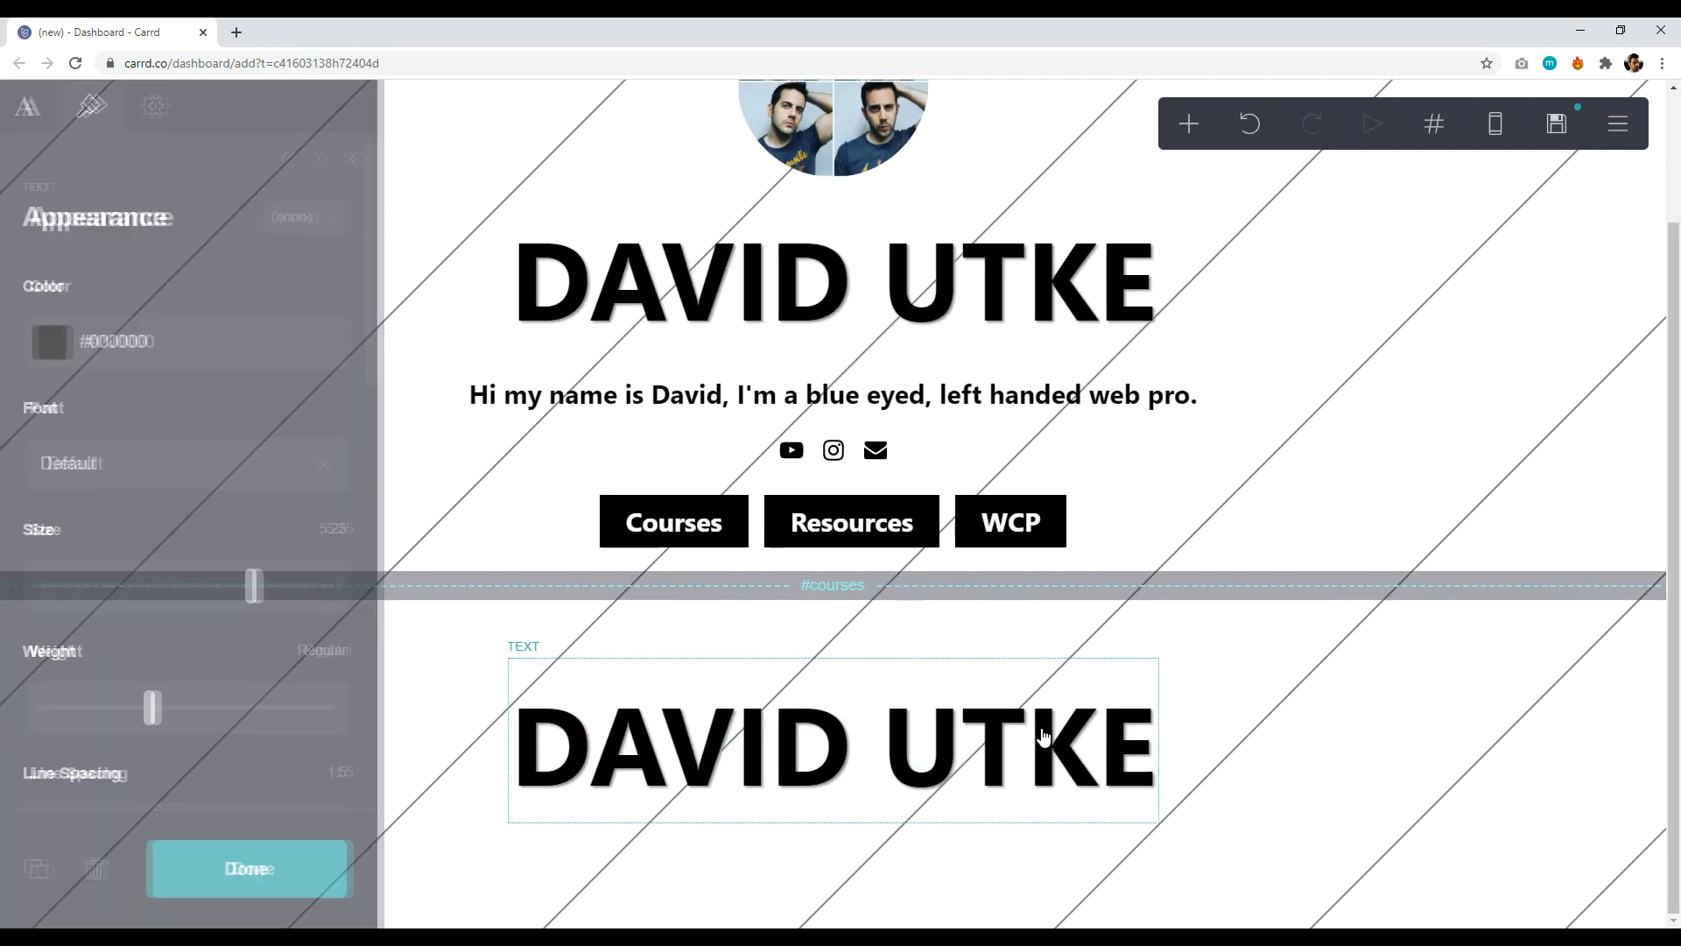
# - Change the copied heading's text to COURSES
pyautogui.click(1042, 738)
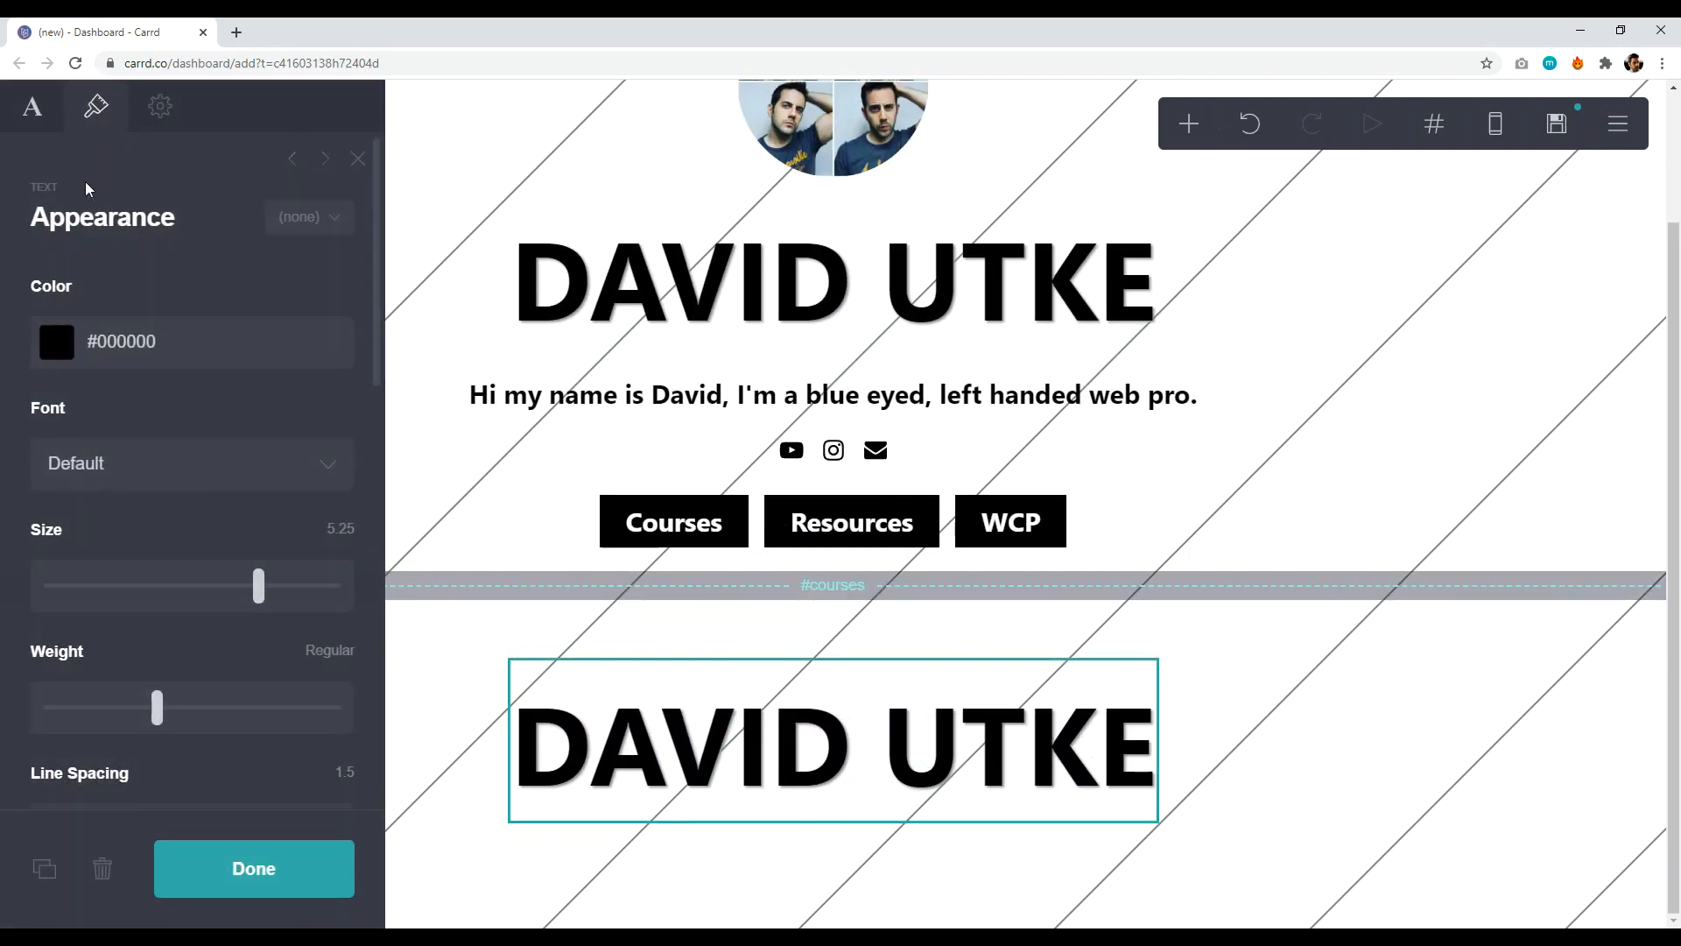
pyautogui.click(13, 117)
pyautogui.moveTo(215, 295); pyautogui.dragTo(48, 284)
pyautogui.click(115, 283)
pyautogui.moveTo(166, 282); pyautogui.dragTo(99, 283)
pyautogui.press('BackSpace')
pyautogui.press('BackSpace')
pyautogui.press('BackSpace')
pyautogui.press('BackSpace')
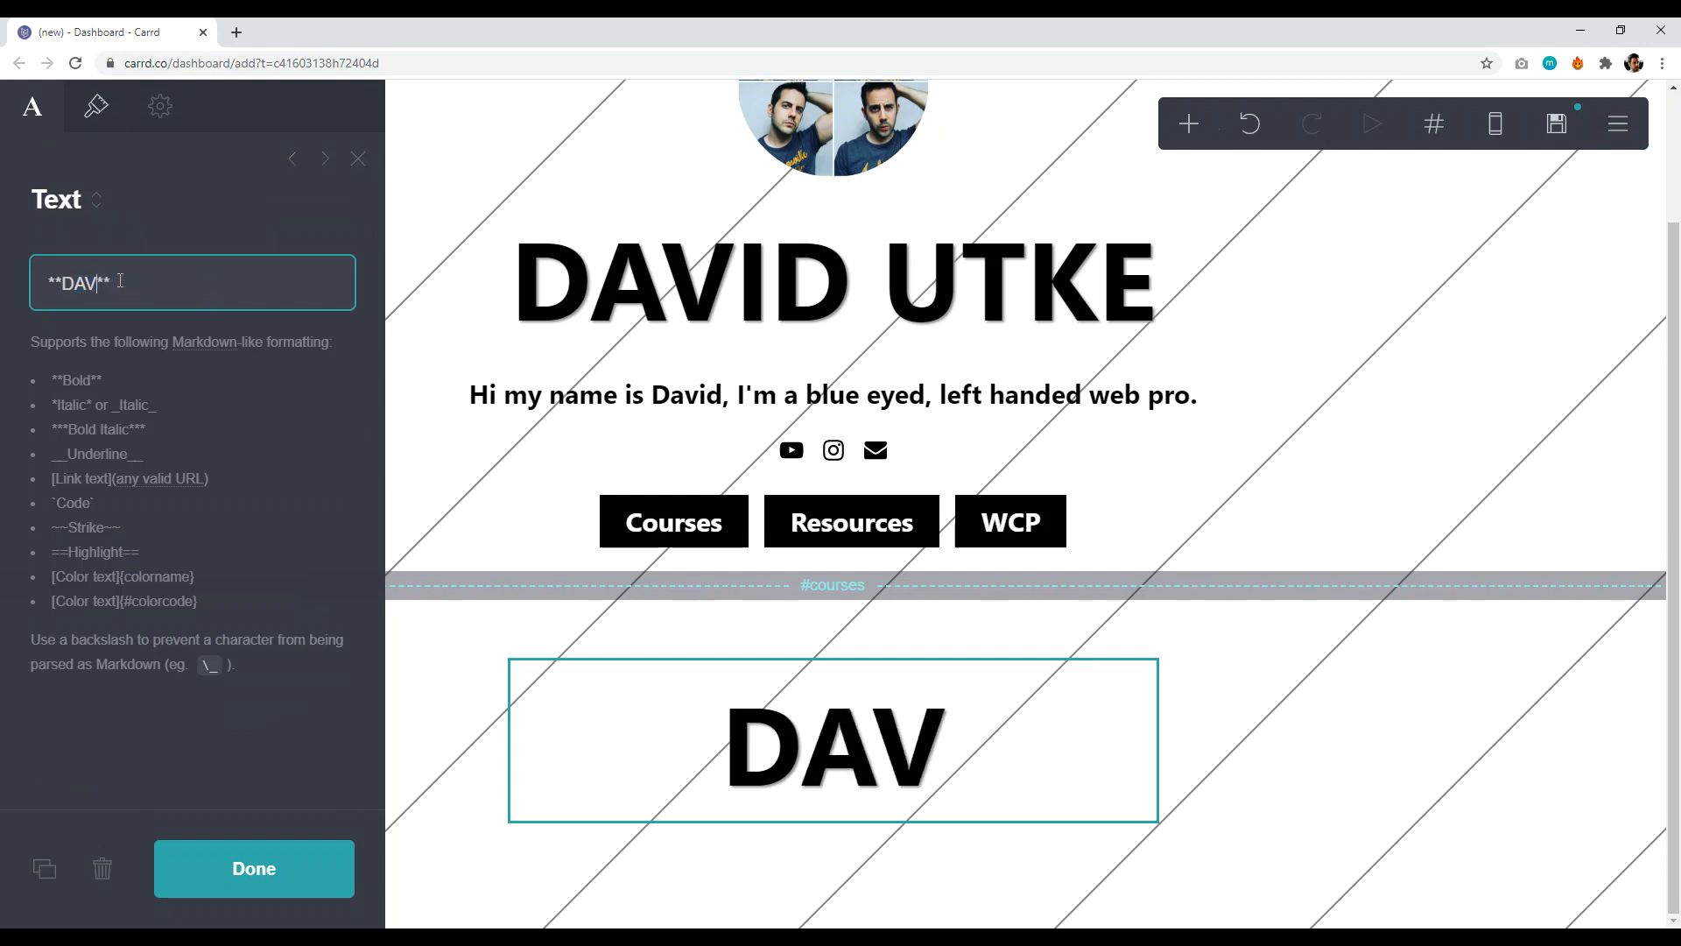
pyautogui.write('COURSES')
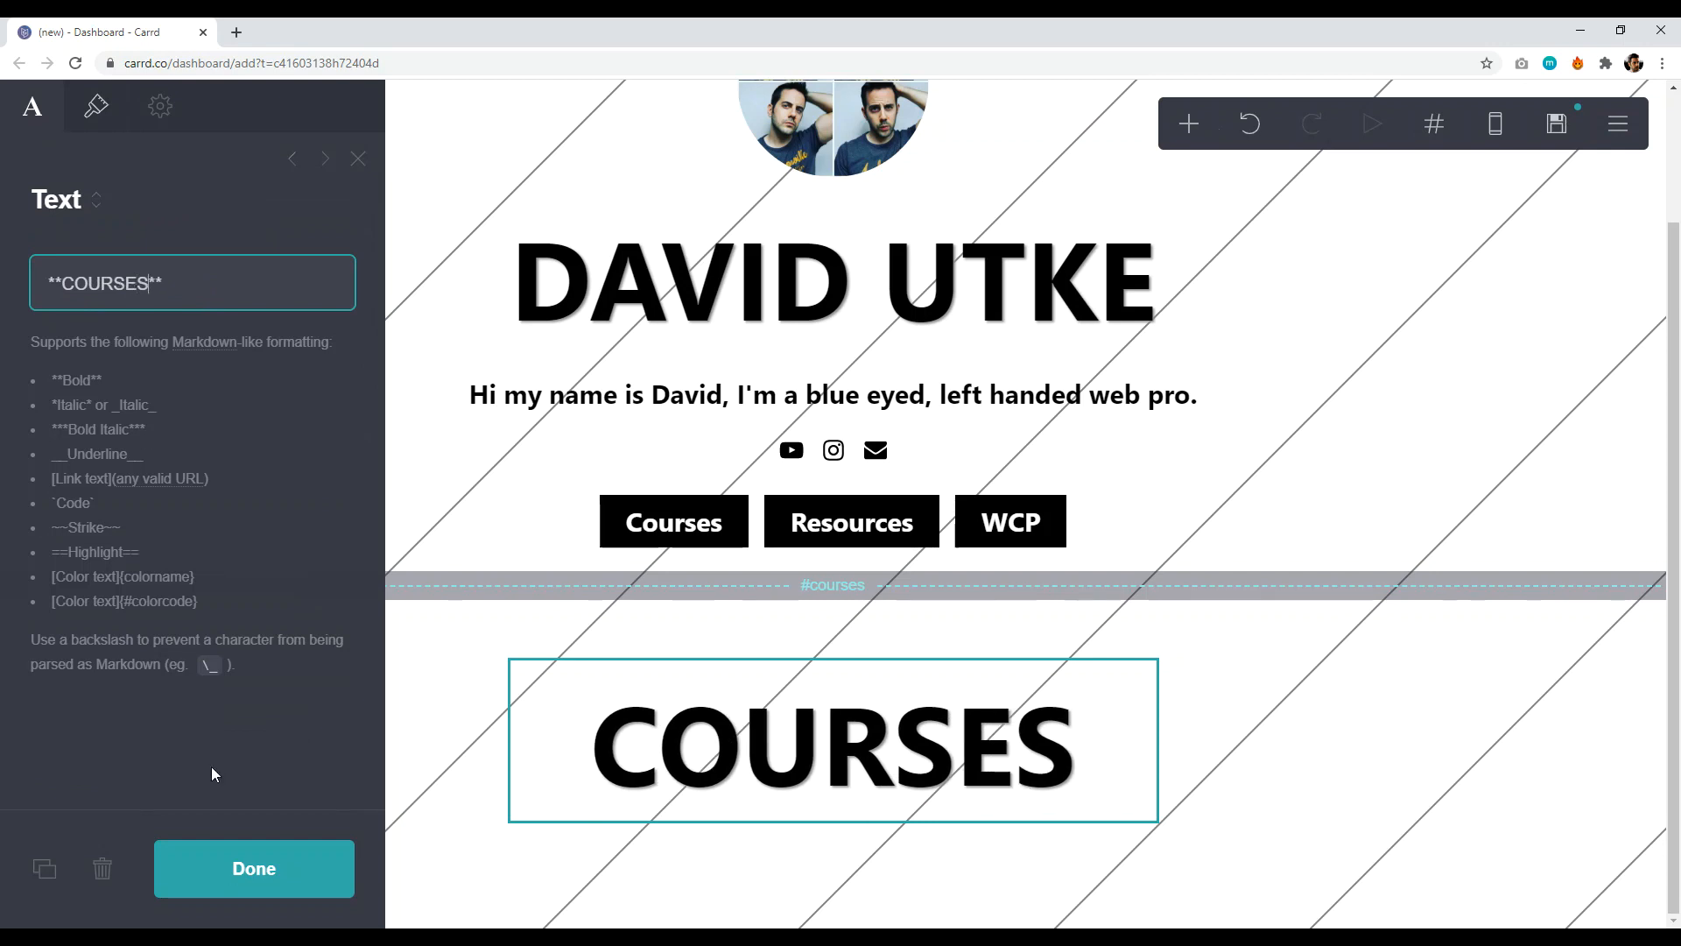
pyautogui.click(241, 869)
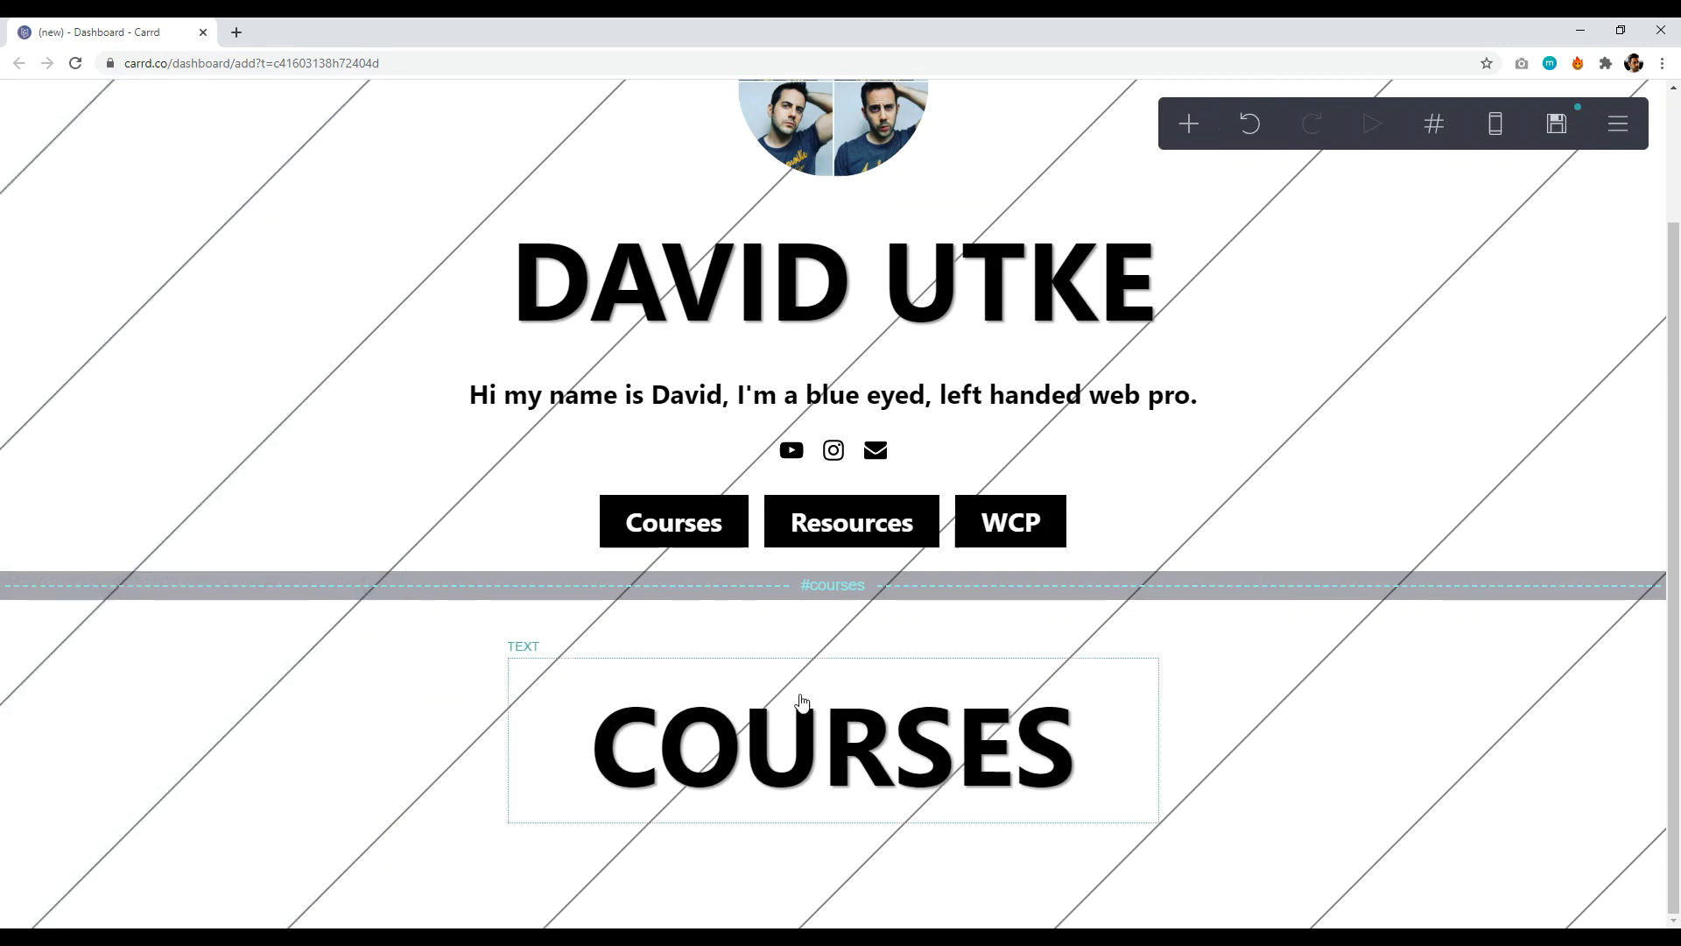
# - Add a text element below COURSES at size 1.375 with no drop shadow
pyautogui.click(1188, 126)
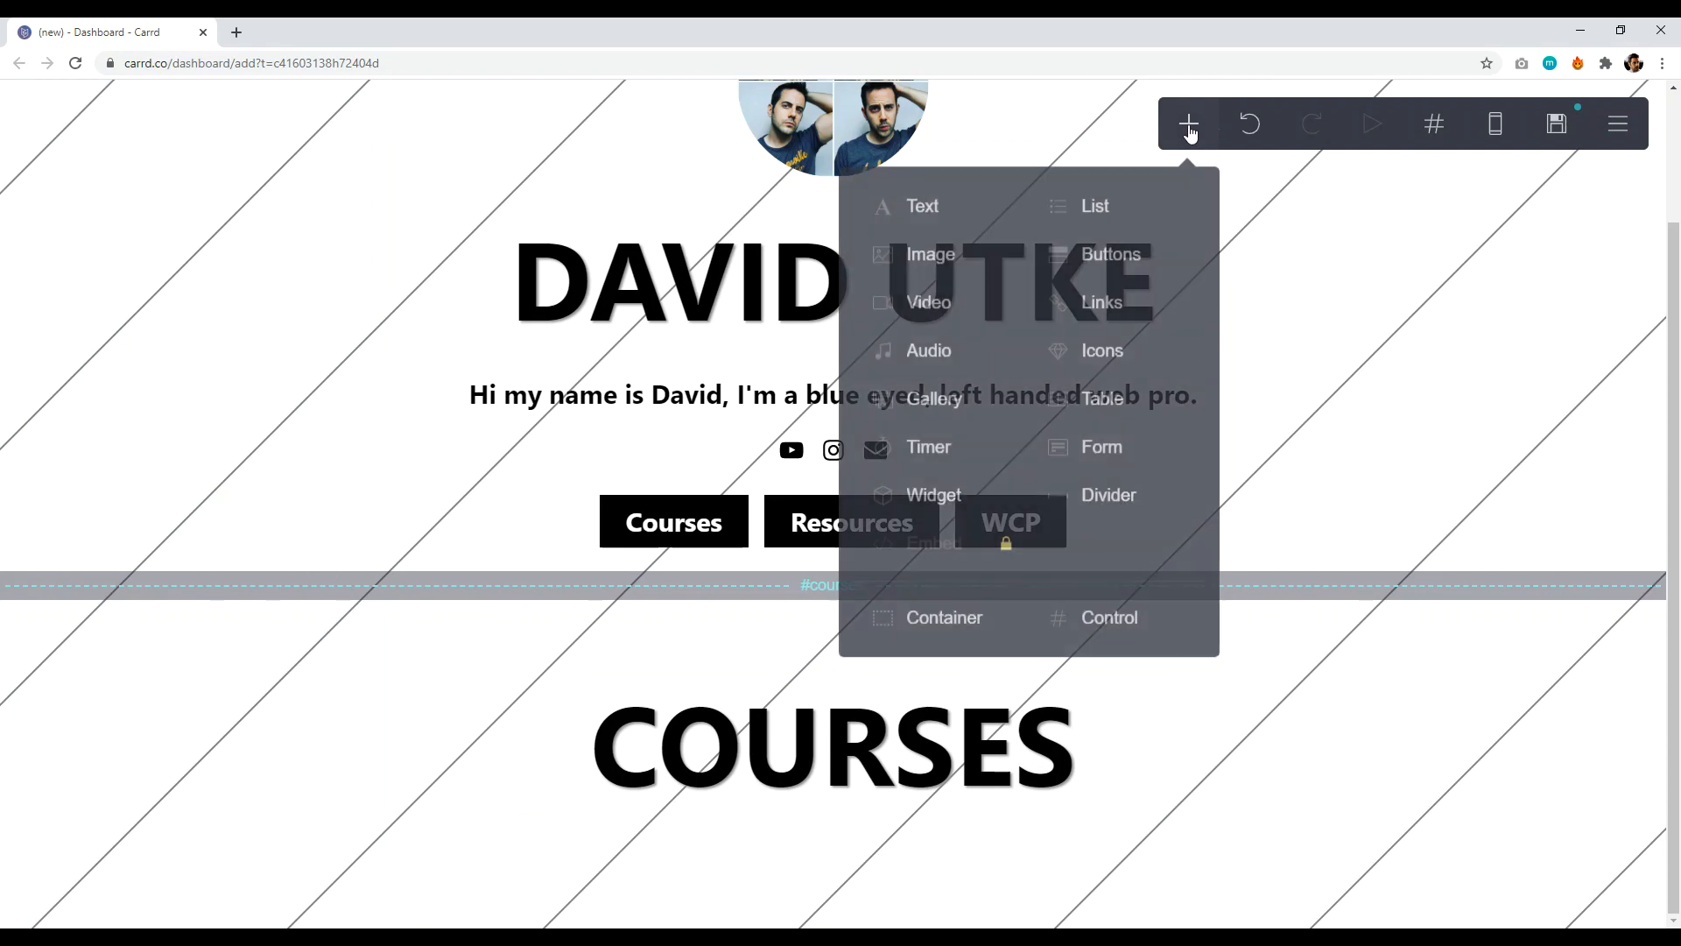
pyautogui.click(933, 215)
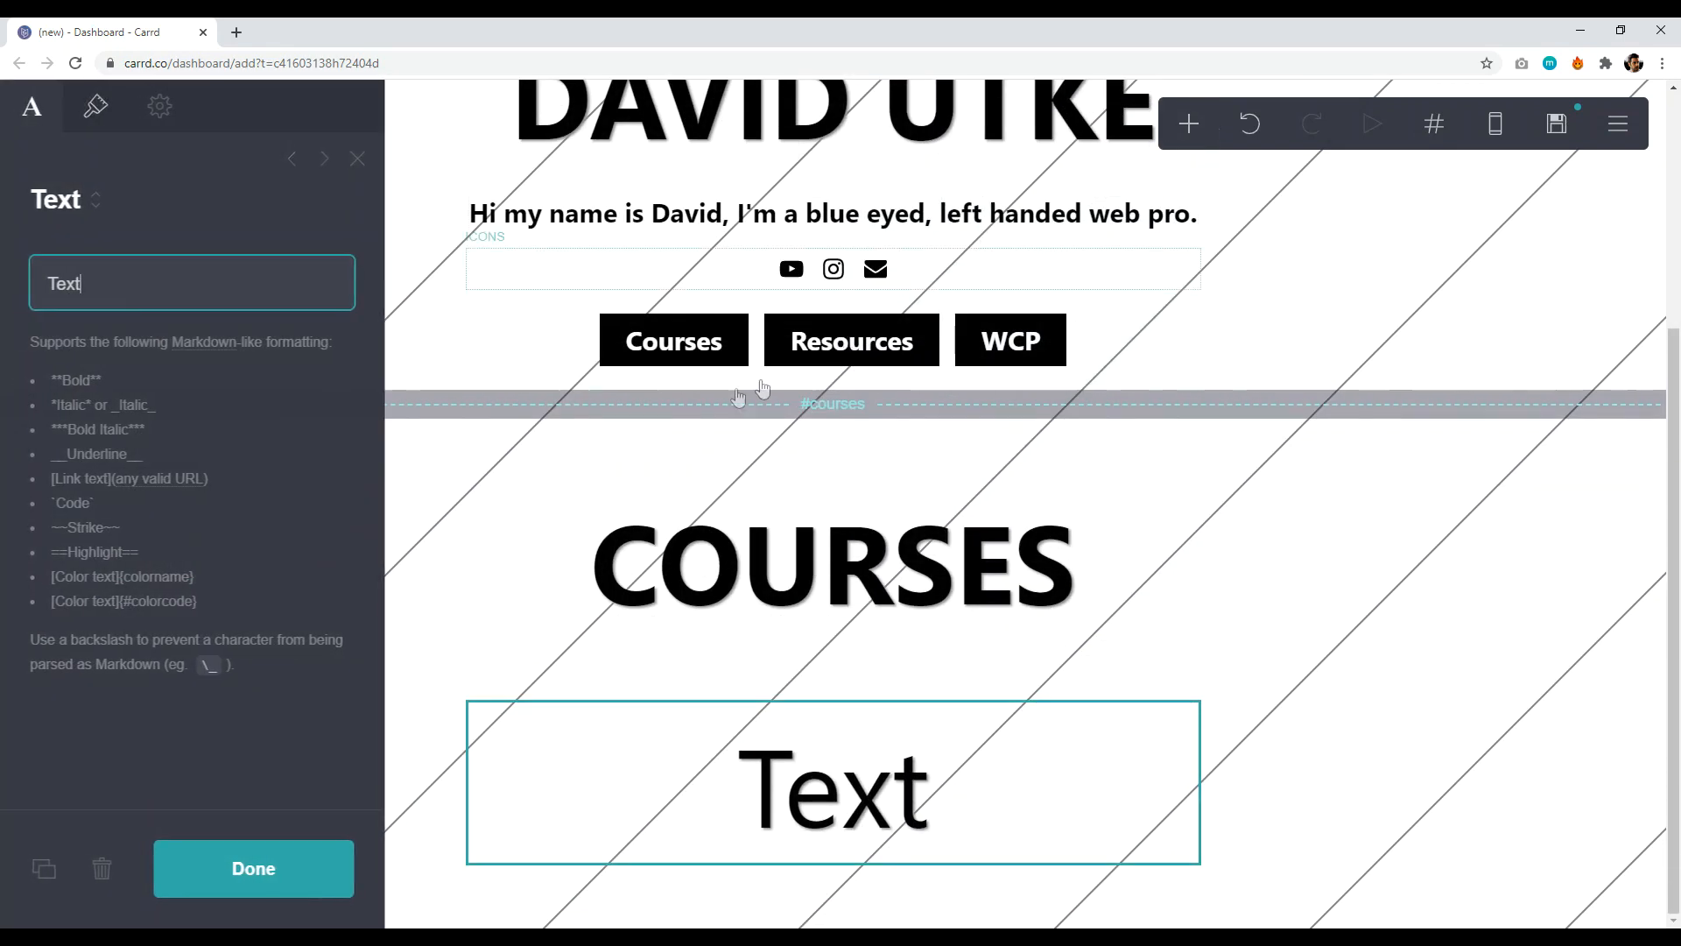
pyautogui.click(93, 108)
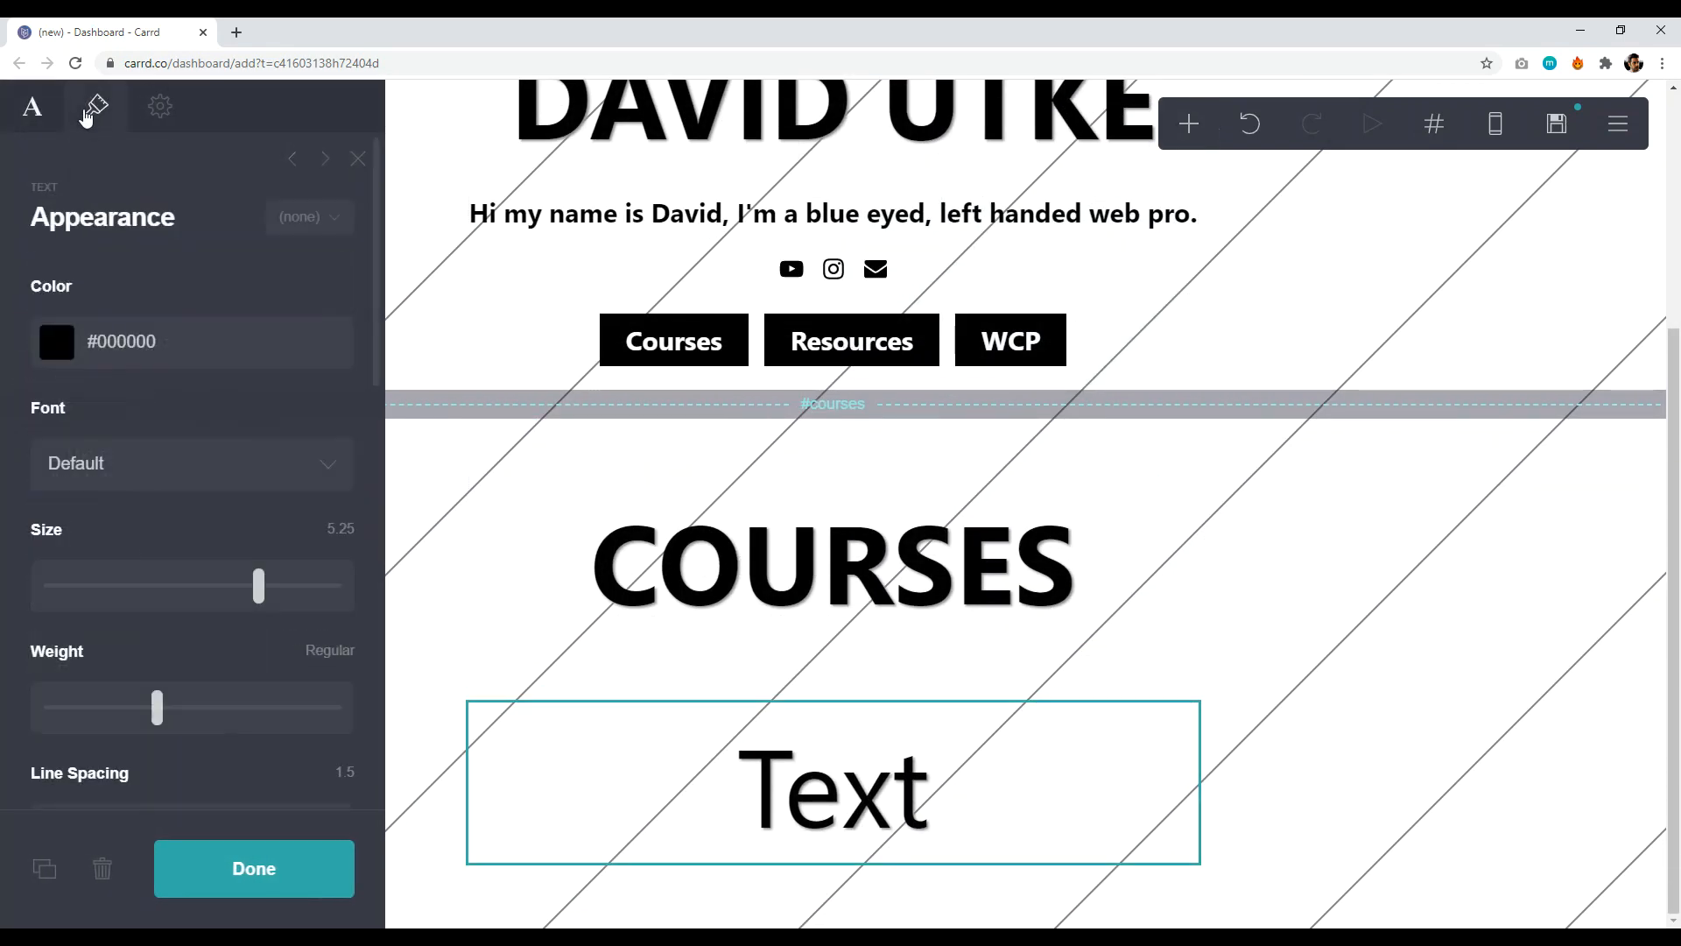
pyautogui.moveTo(254, 587); pyautogui.dragTo(101, 575)
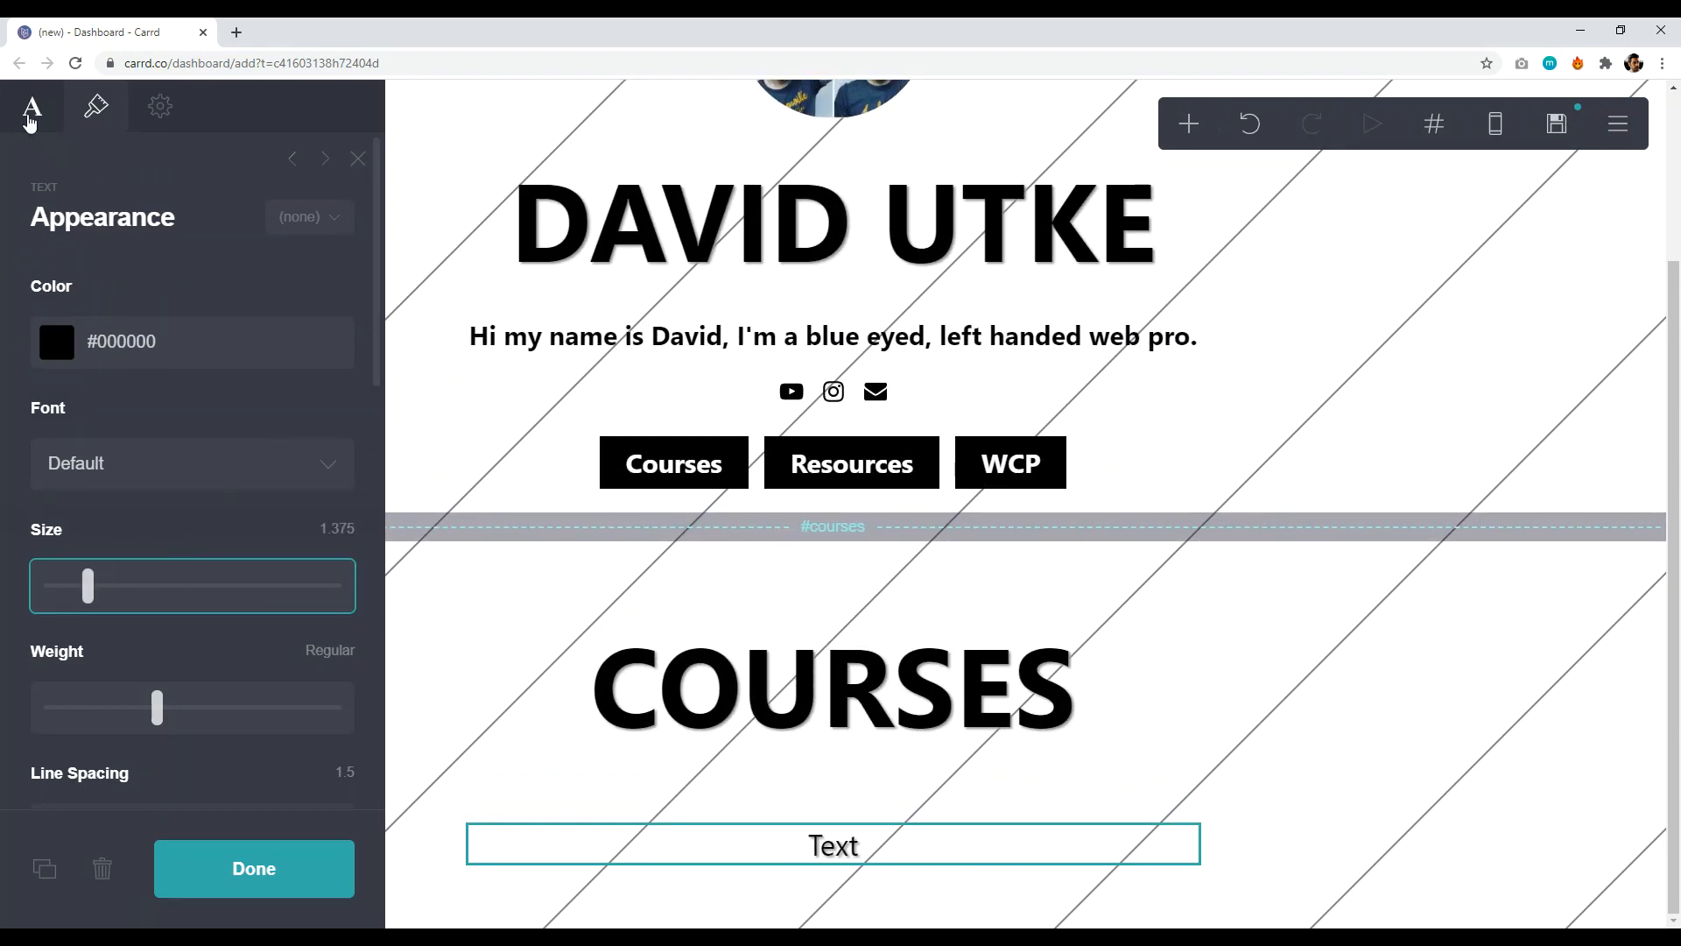
pyautogui.scroll(-10, 135, 447)
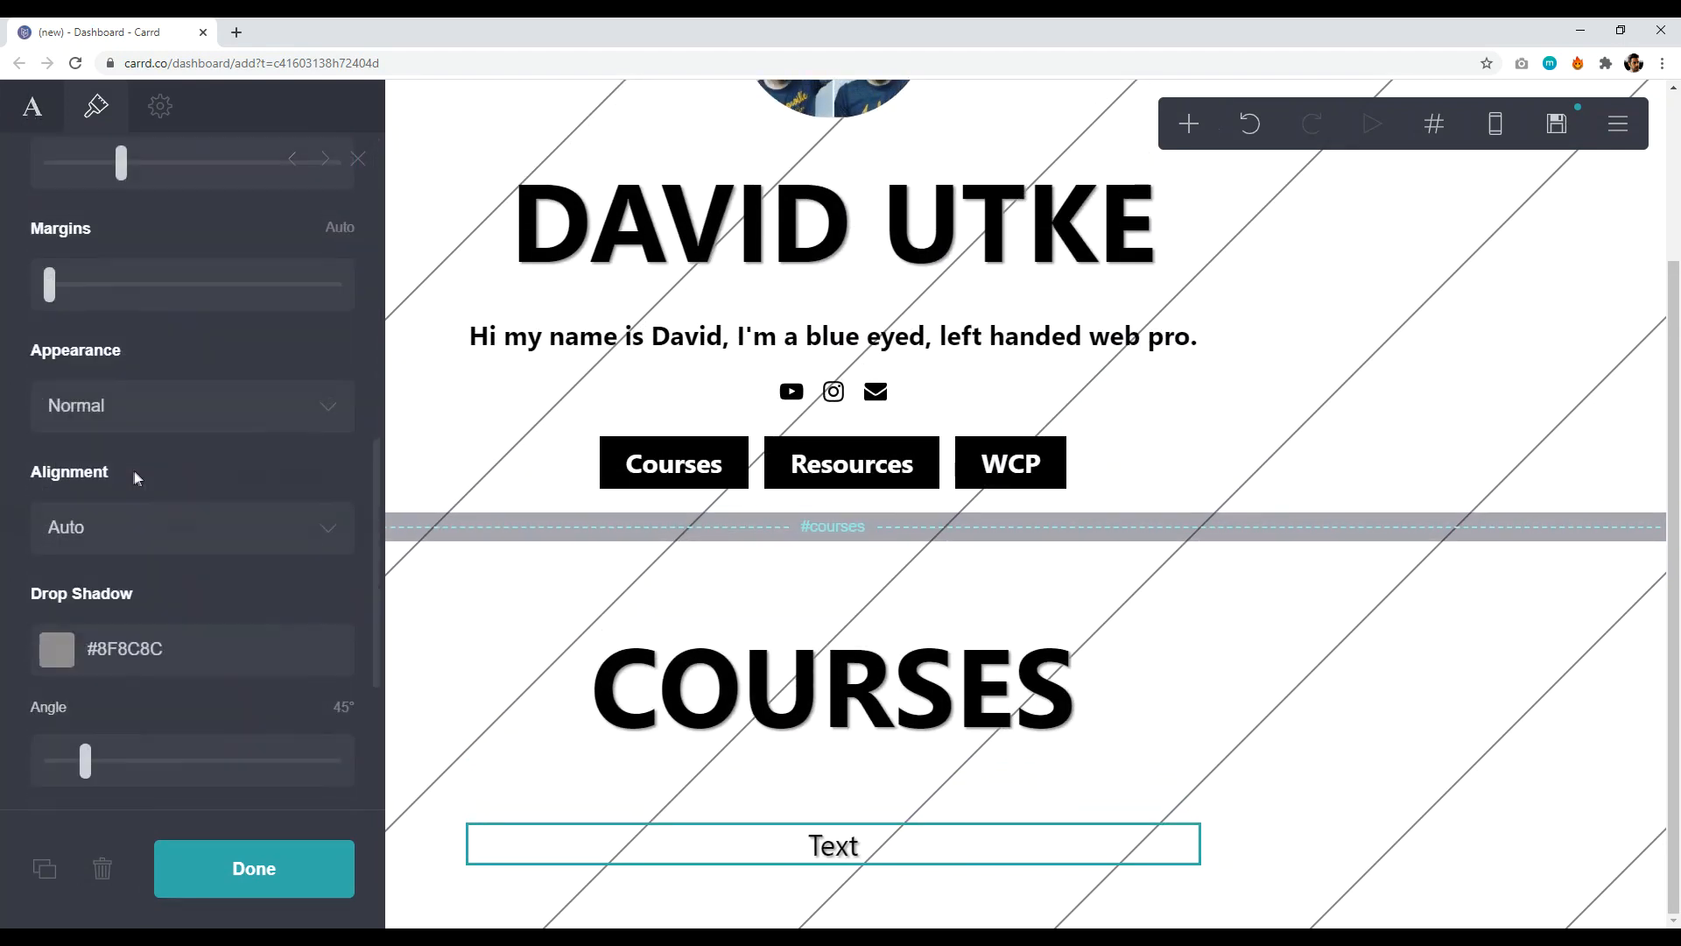
pyautogui.scroll(-4, 132, 478)
pyautogui.click(156, 480)
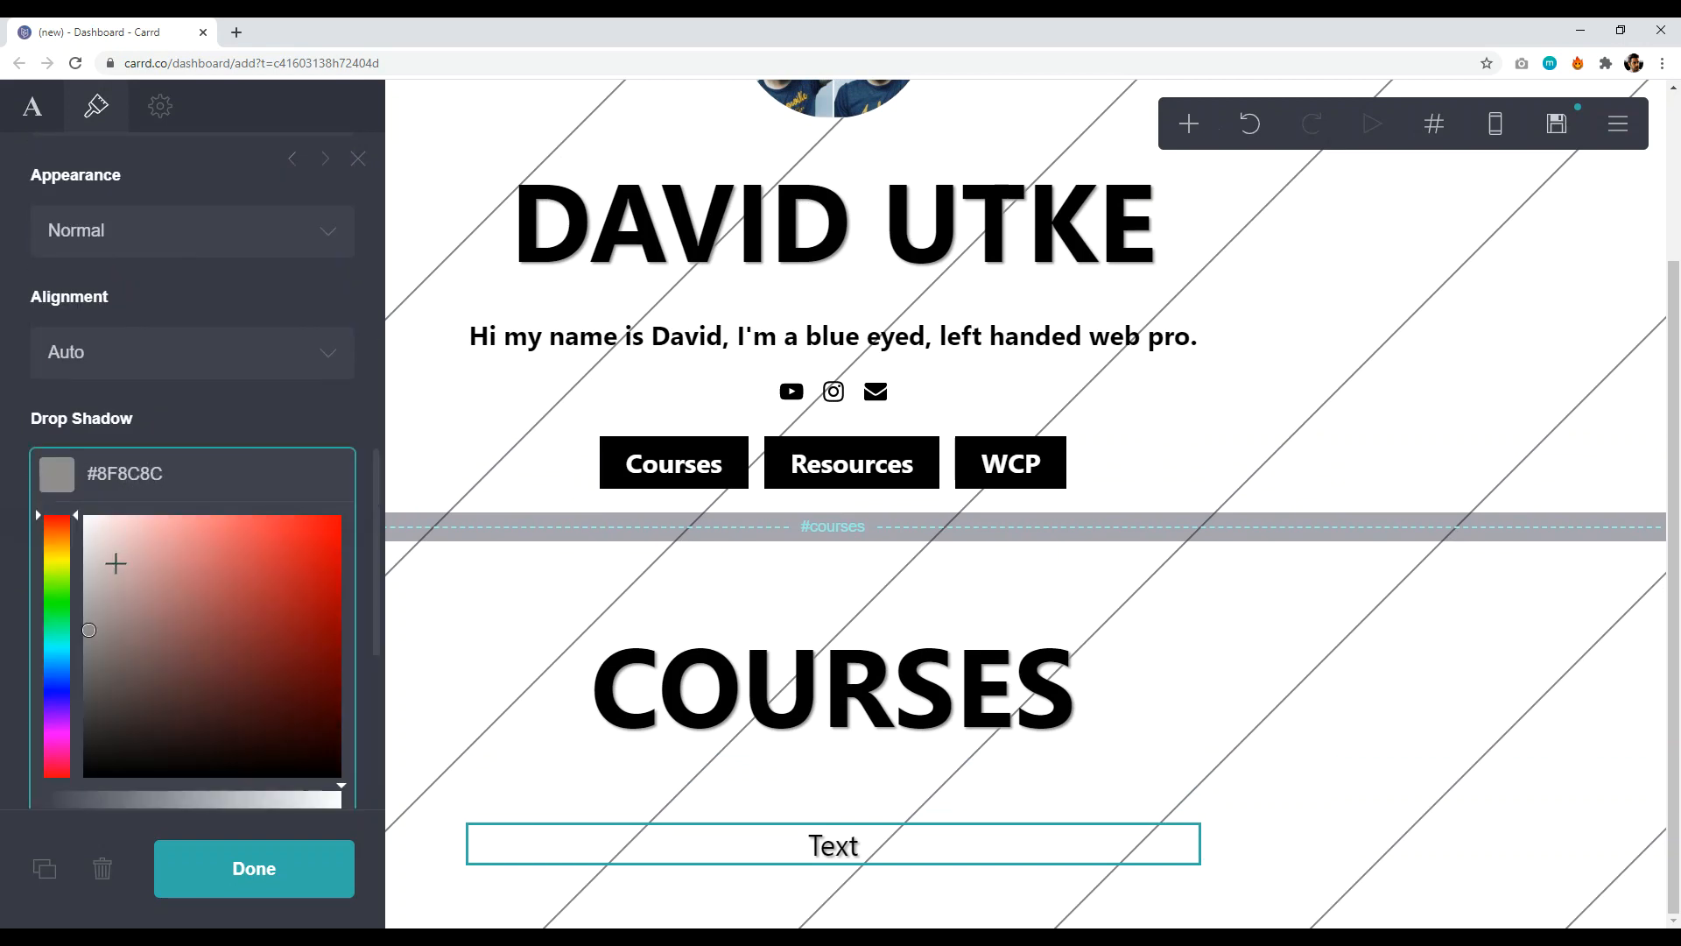
pyautogui.moveTo(115, 563); pyautogui.dragTo(63, 521)
pyautogui.click(182, 432)
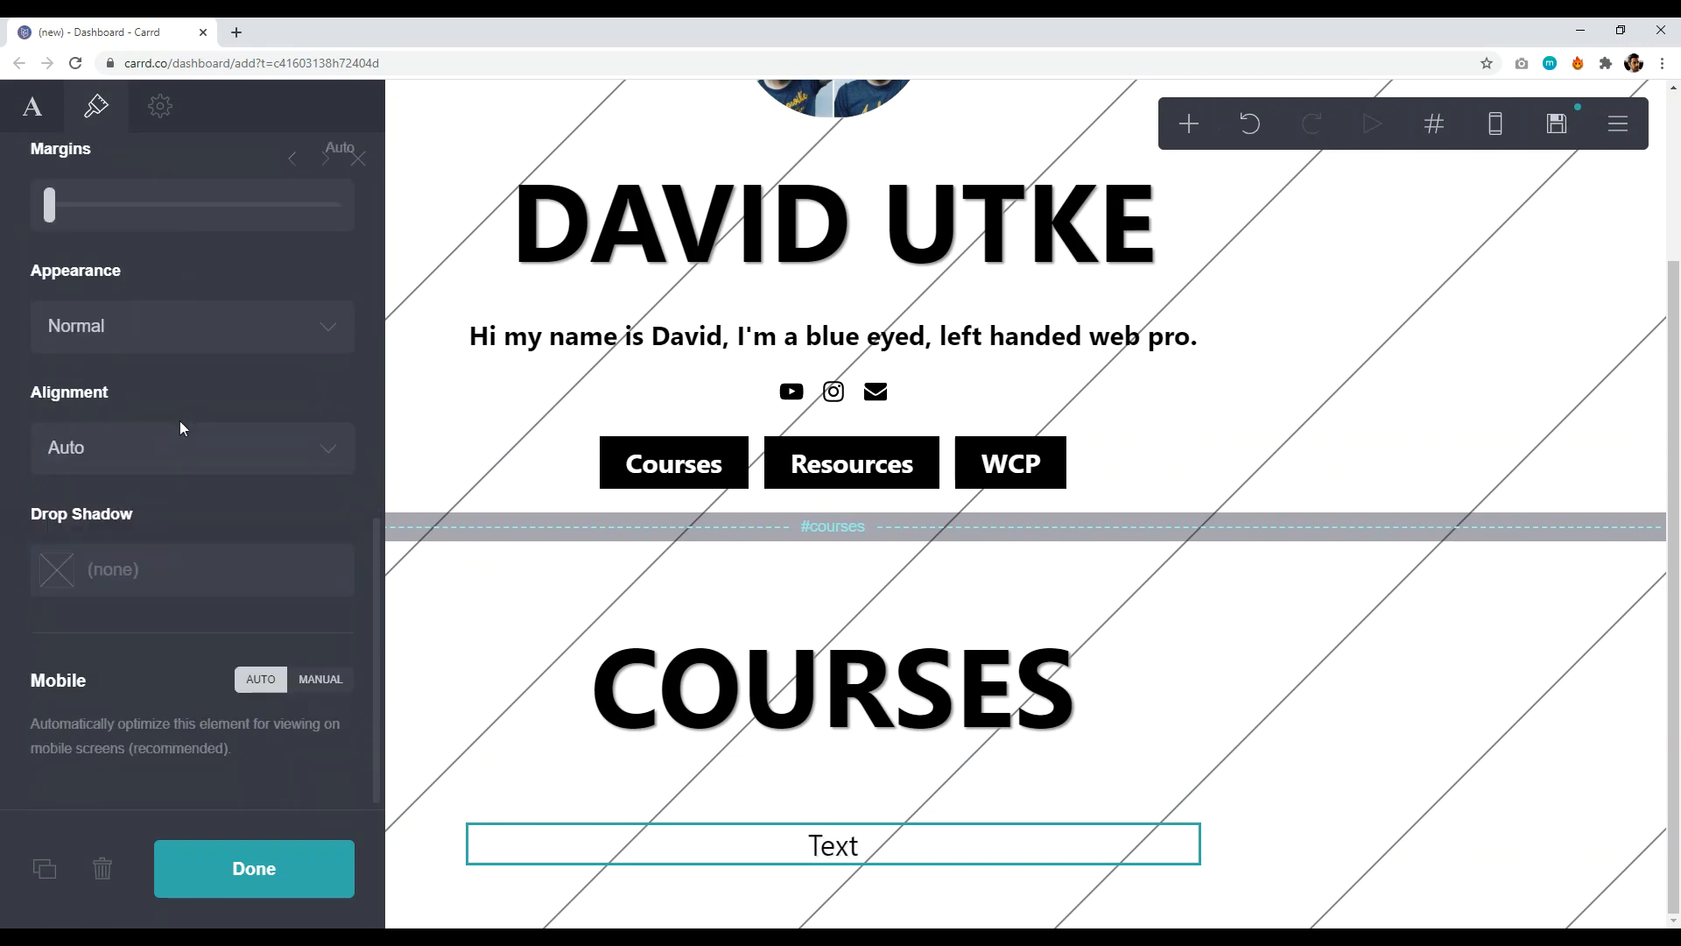
pyautogui.scroll(5, 44, 137)
# - Enter 'My Teachable Courses' as the new text
pyautogui.click(32, 107)
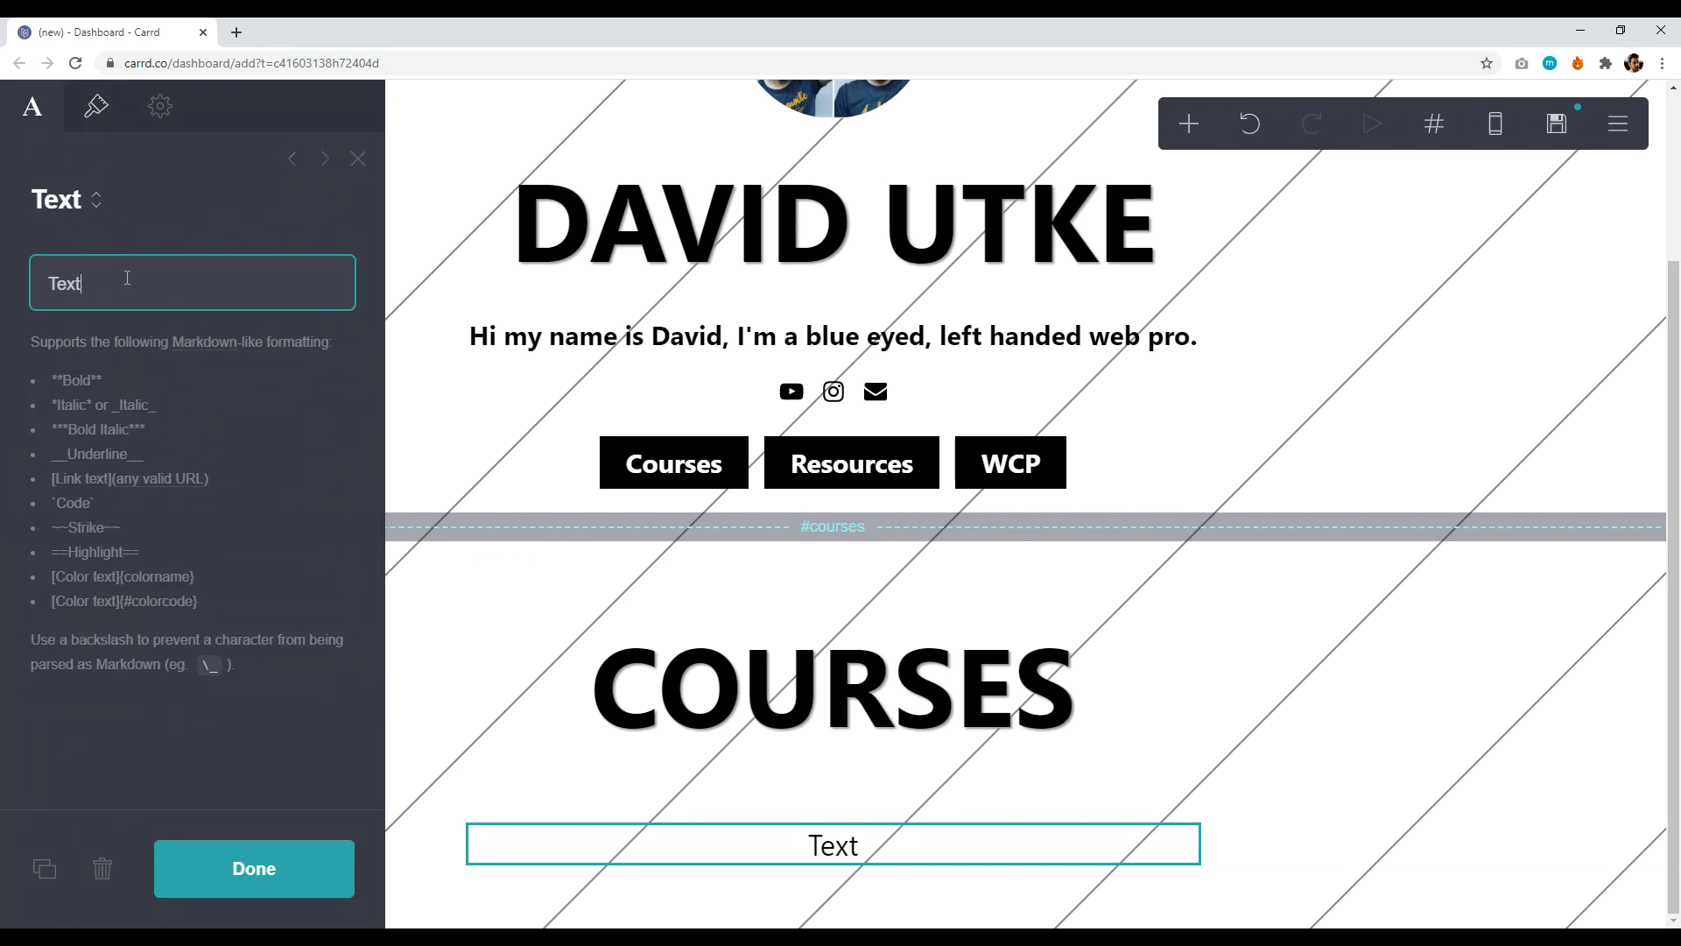
pyautogui.write('My Teac')
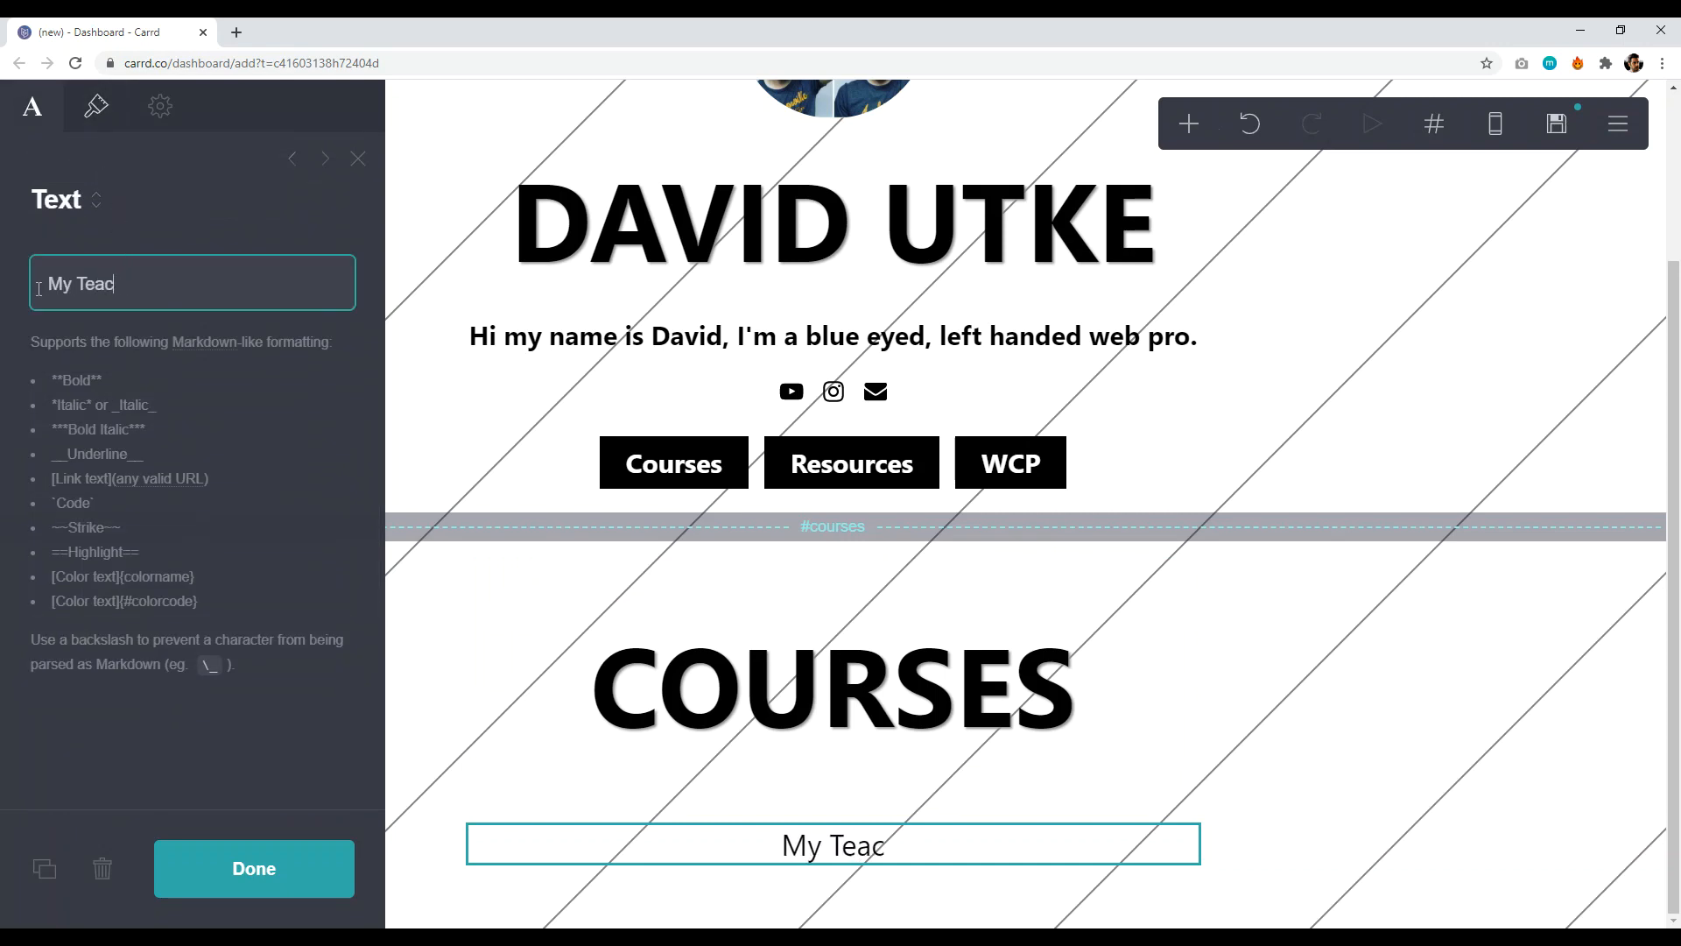
pyautogui.write('hable Courses')
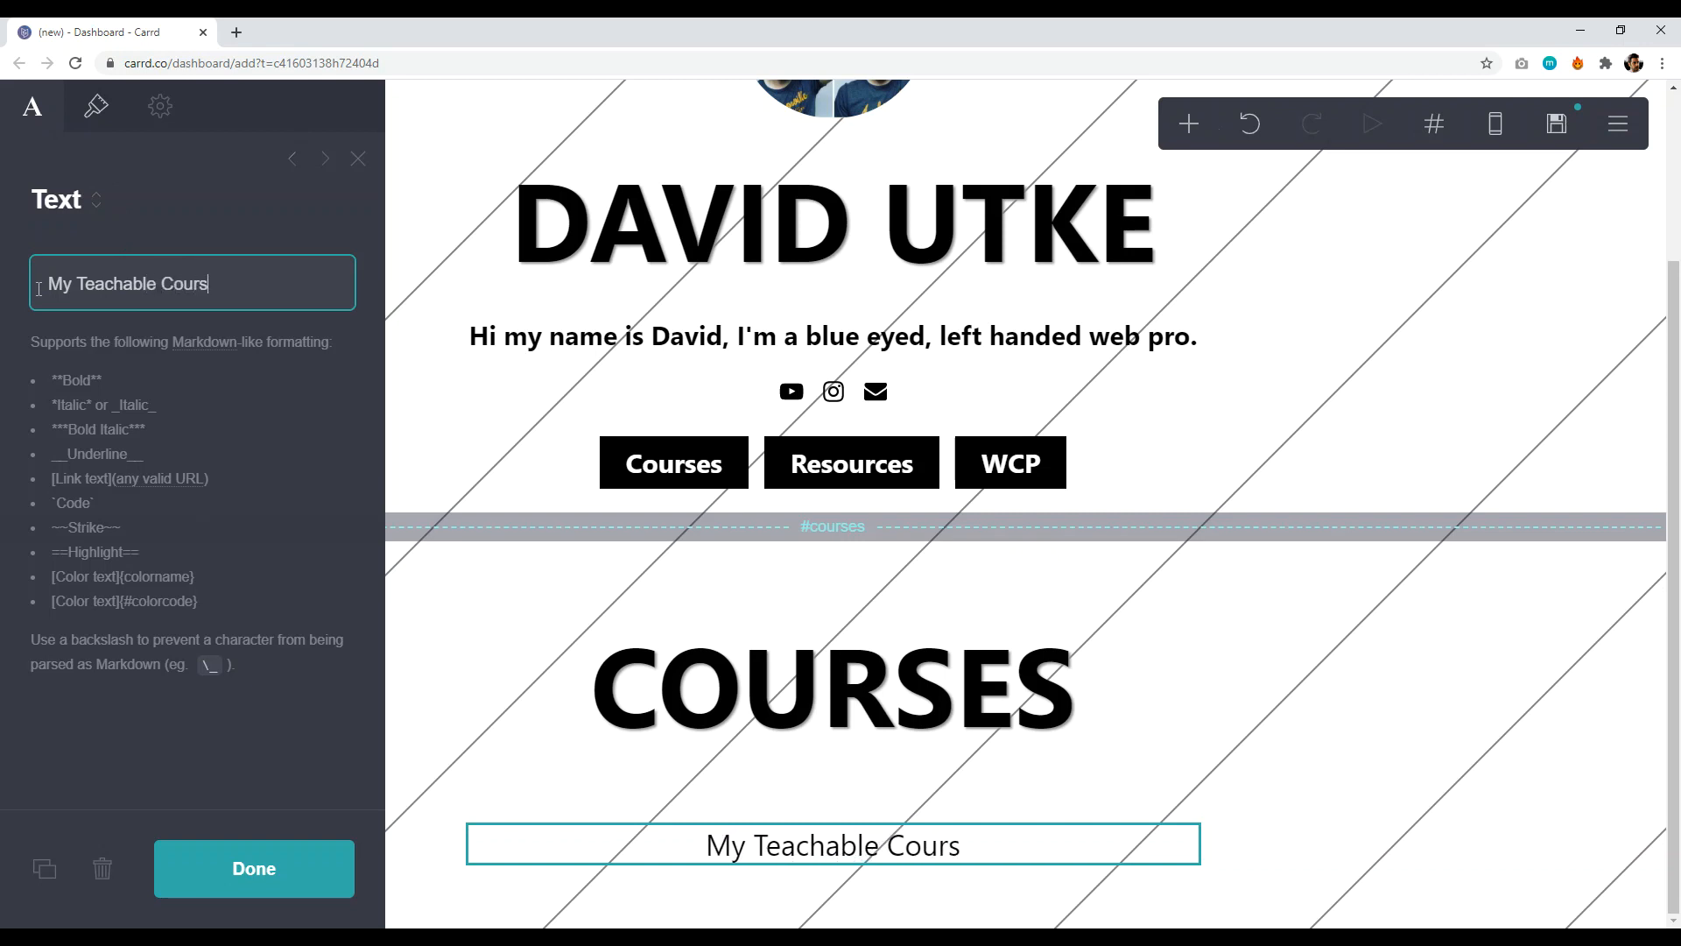
pyautogui.click(263, 893)
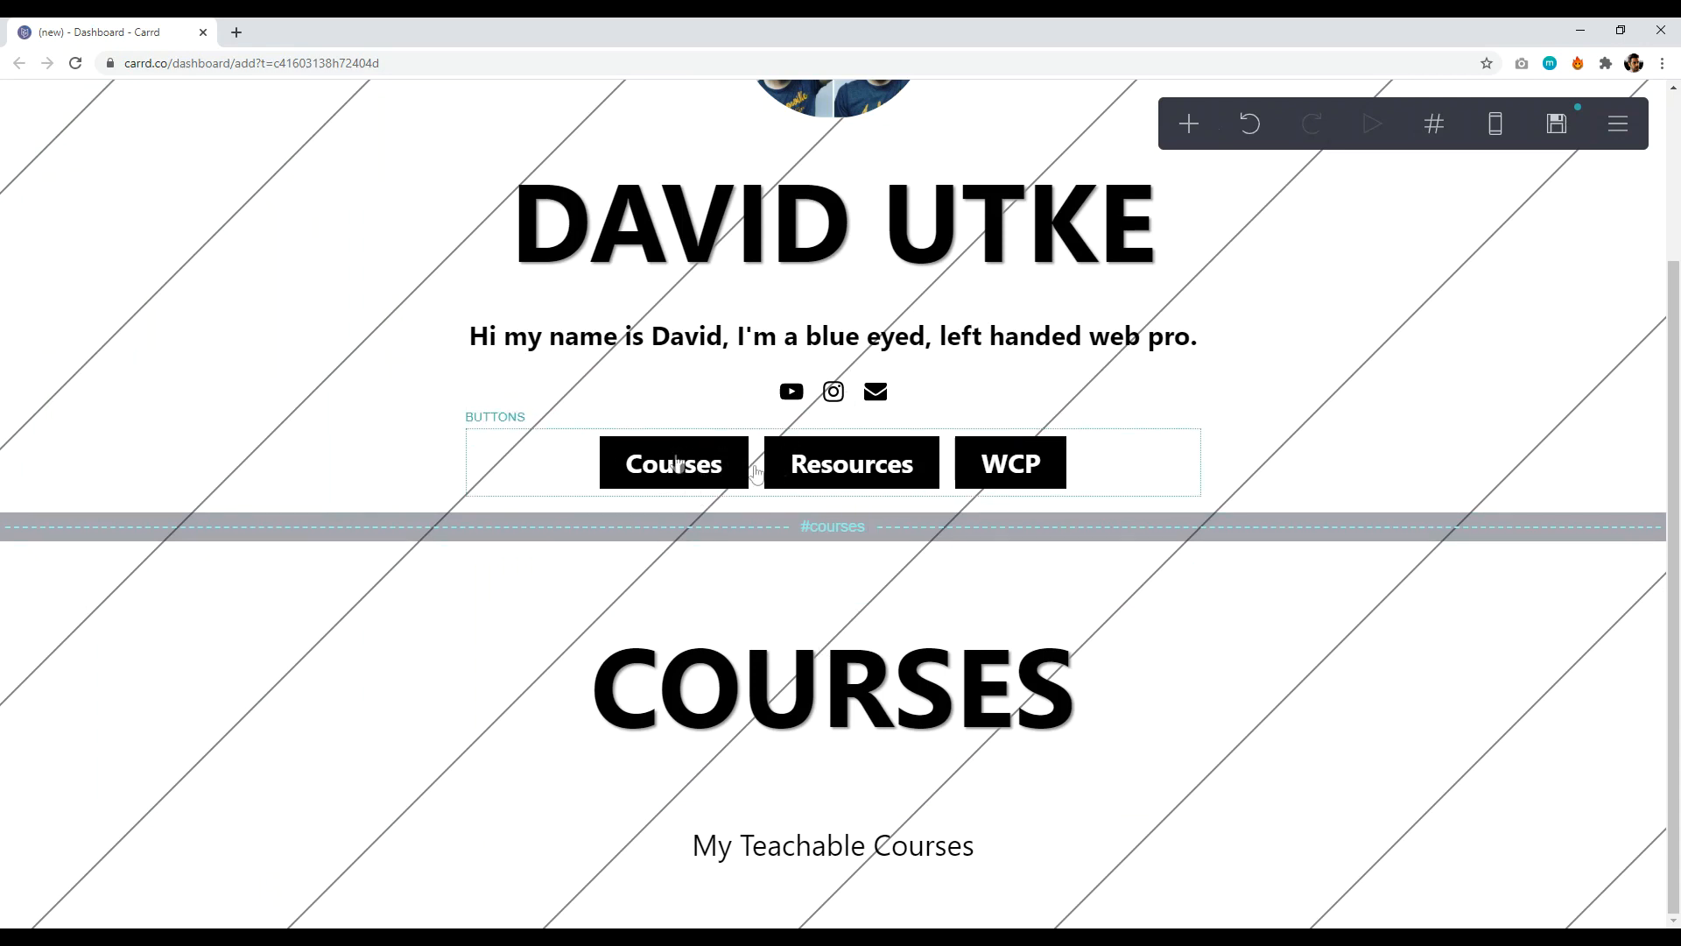
# - Replace the Courses button's placeholder URL with #courses
pyautogui.scroll(3, 819, 560)
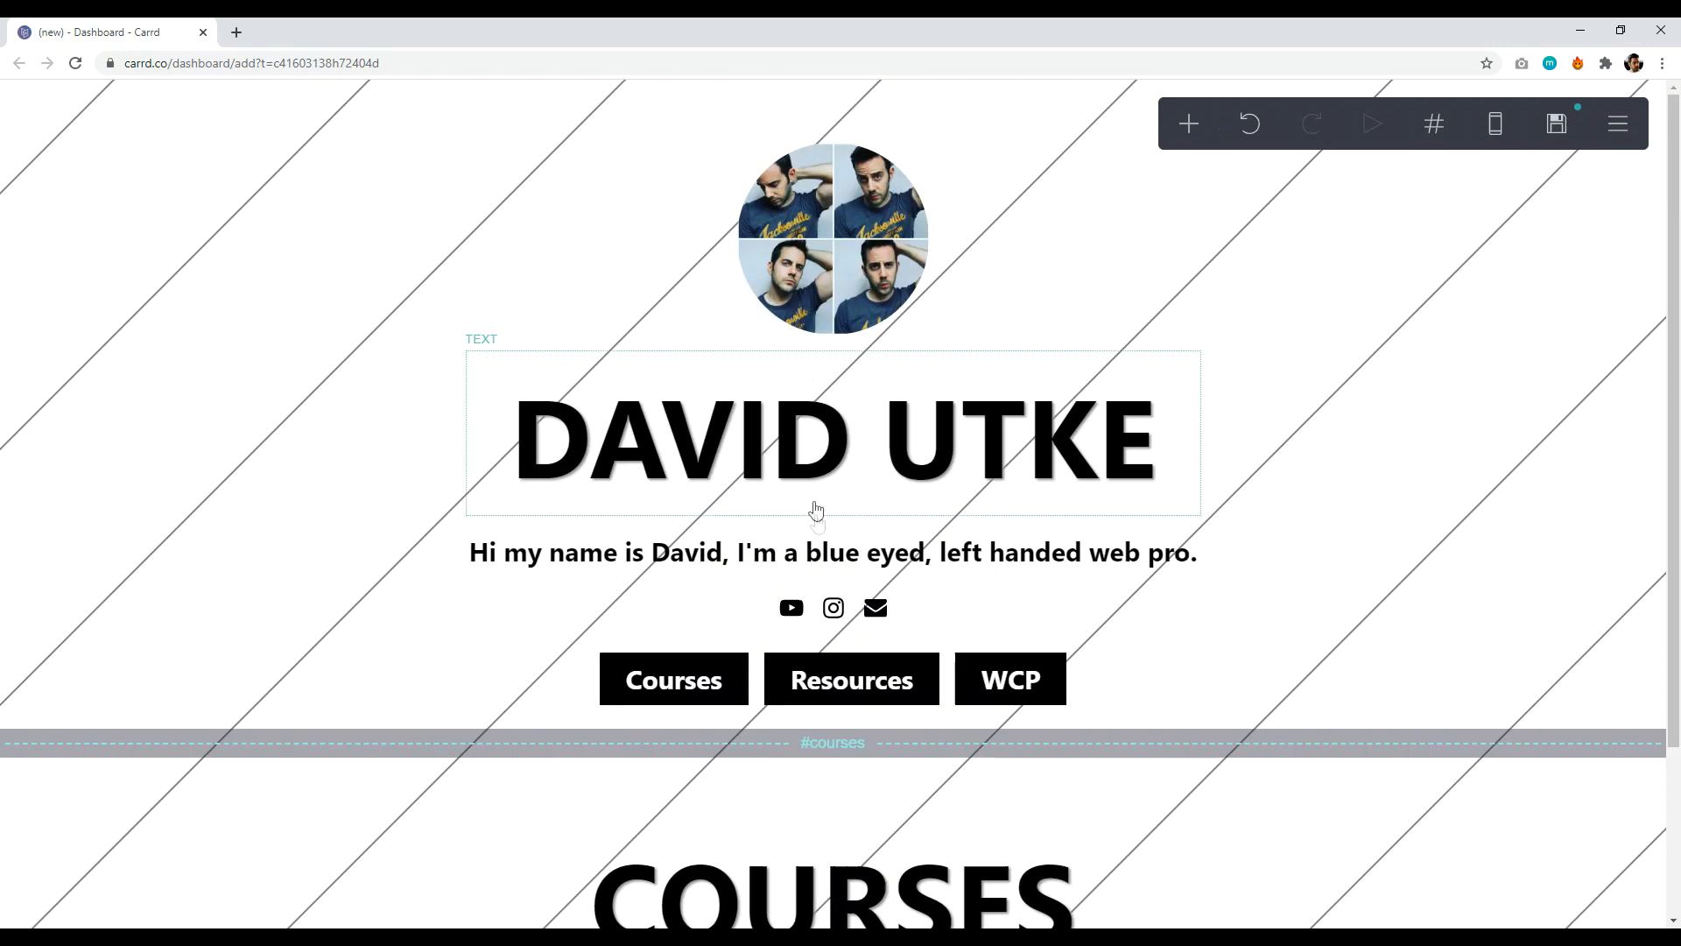
pyautogui.click(578, 679)
pyautogui.click(168, 294)
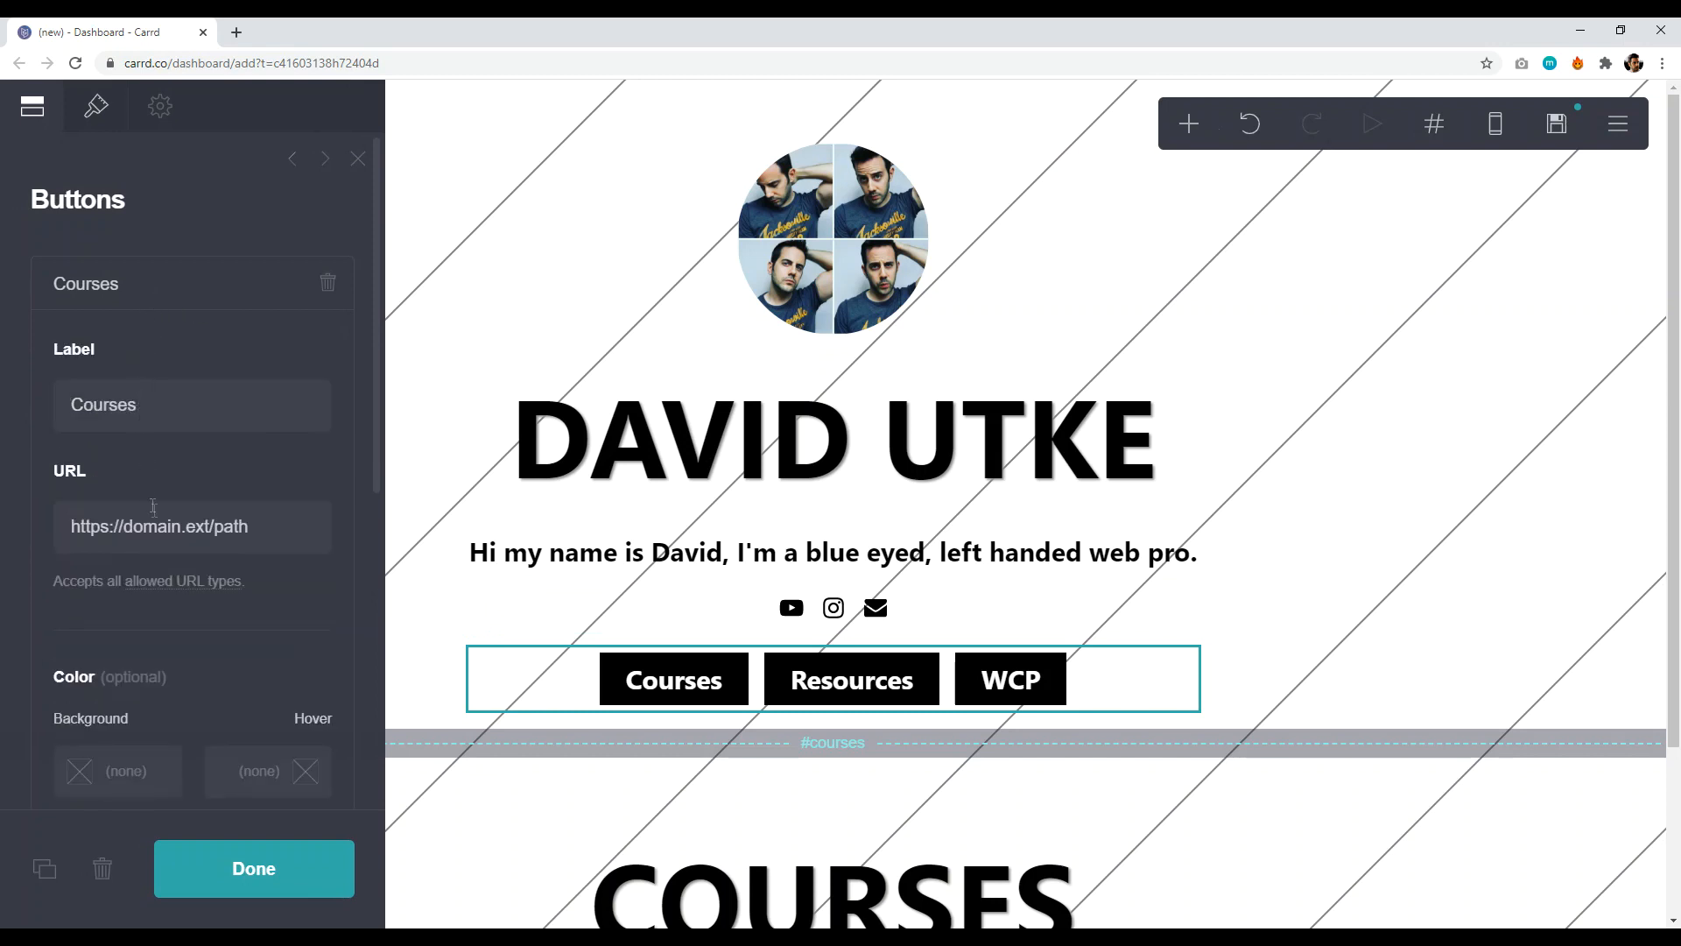
pyautogui.tripleClick(299, 536)
pyautogui.press('BackSpace')
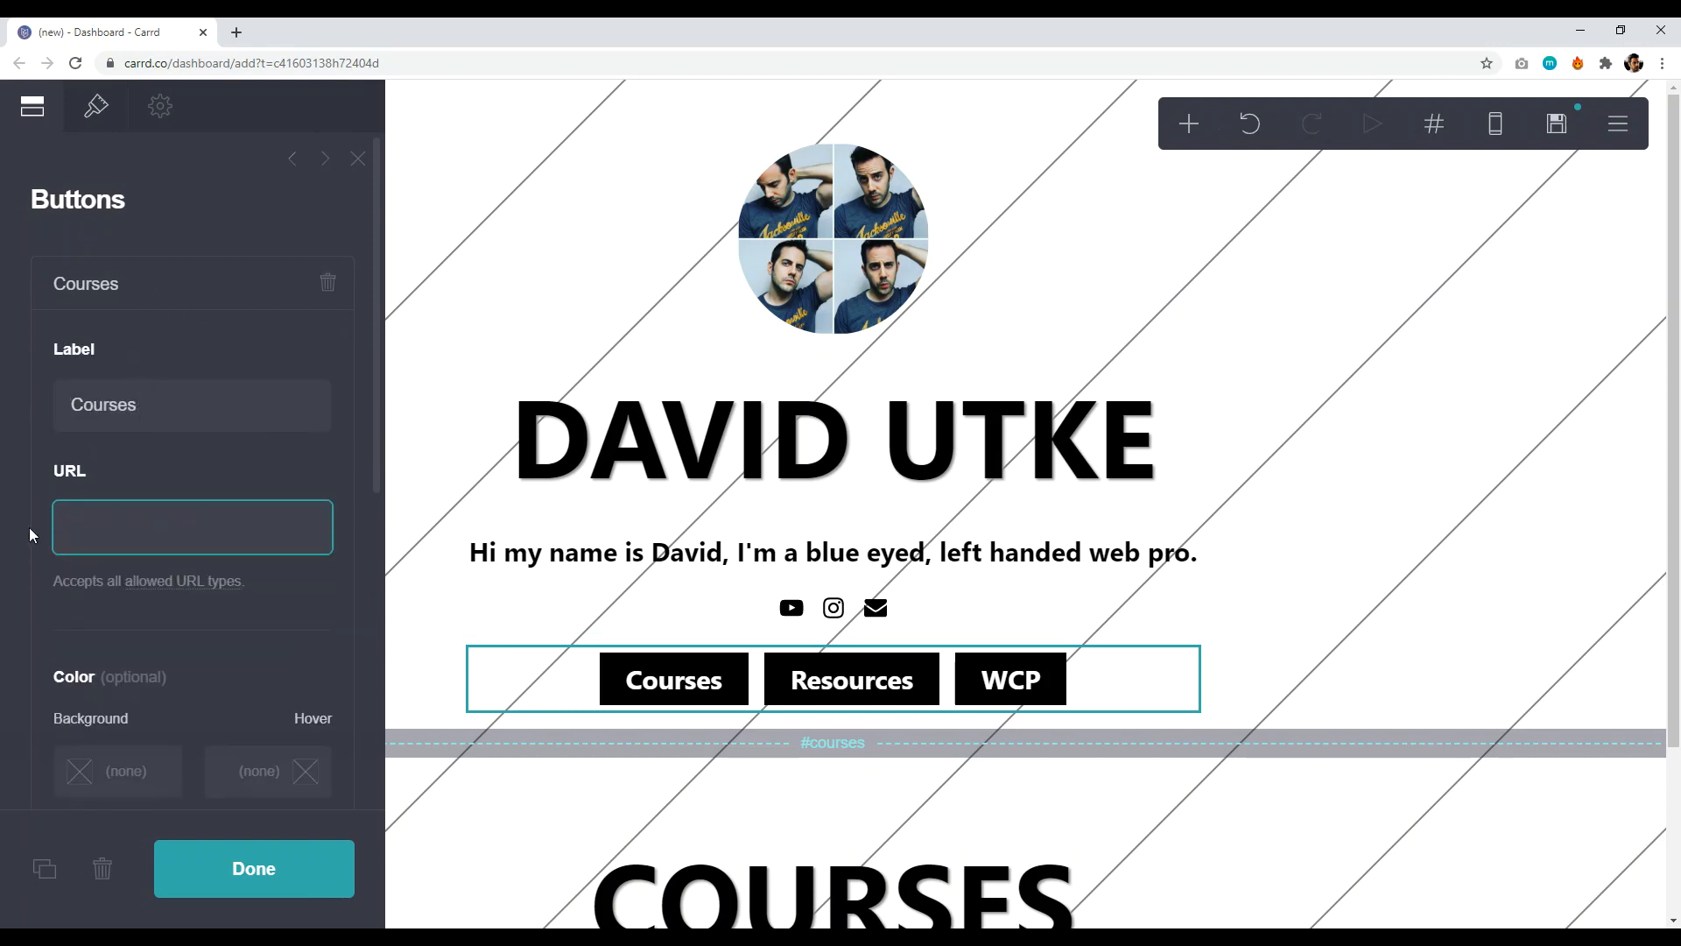
pyautogui.write('#courses')
pyautogui.click(262, 880)
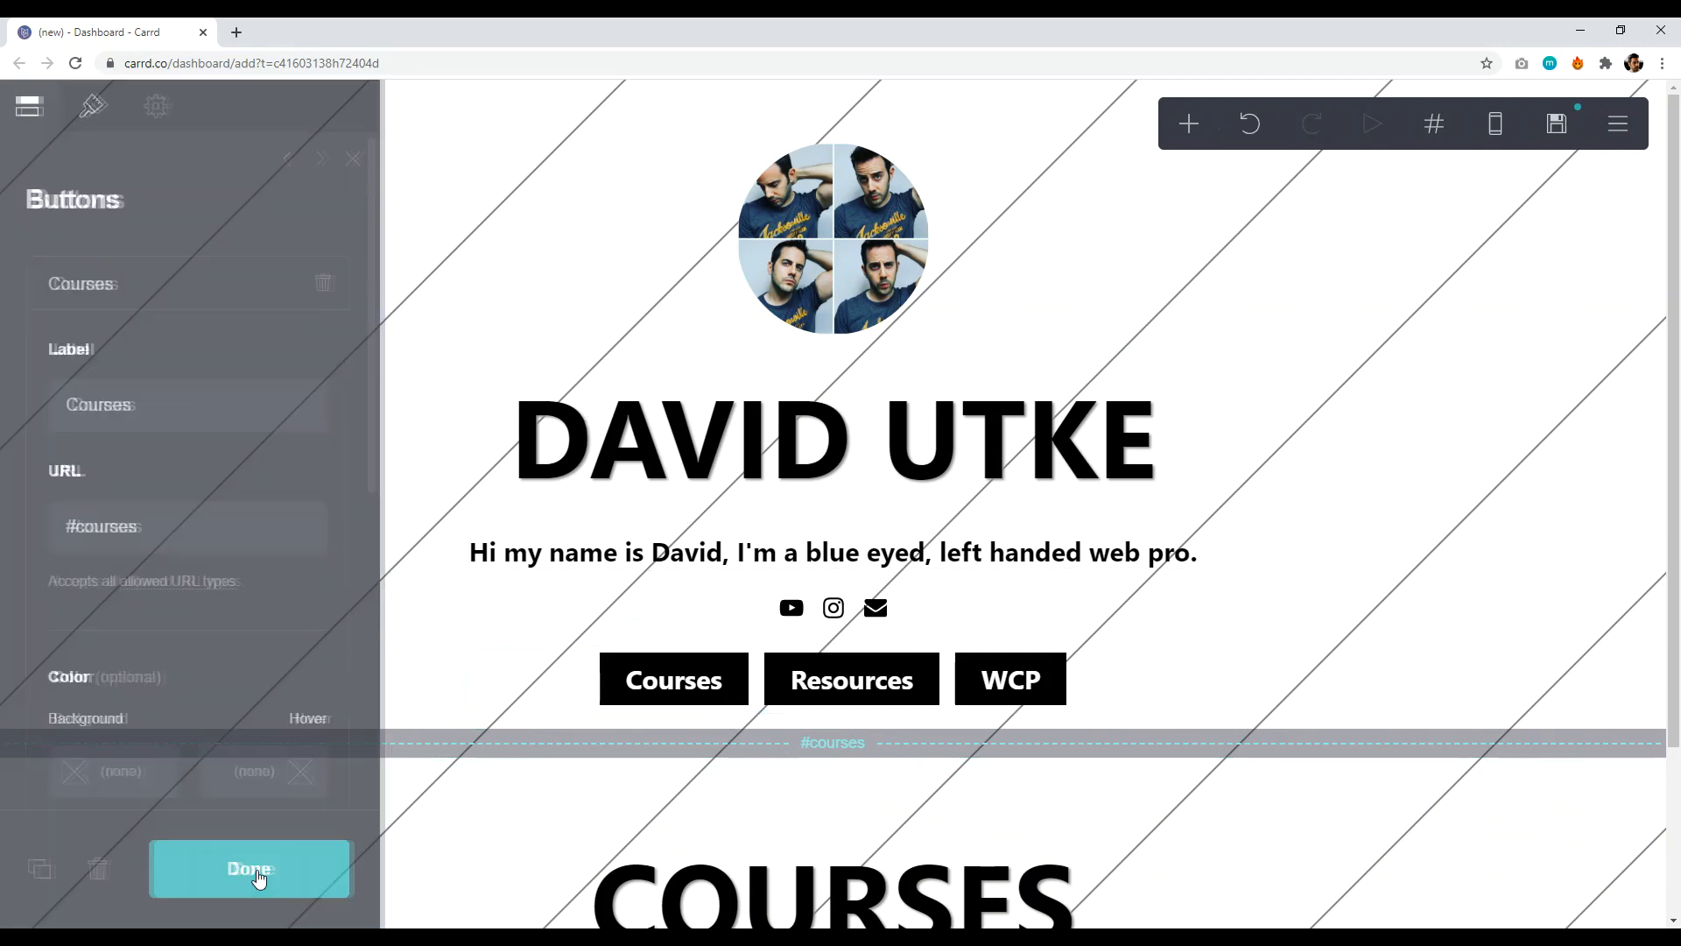
pyautogui.scroll(-3, 1025, 530)
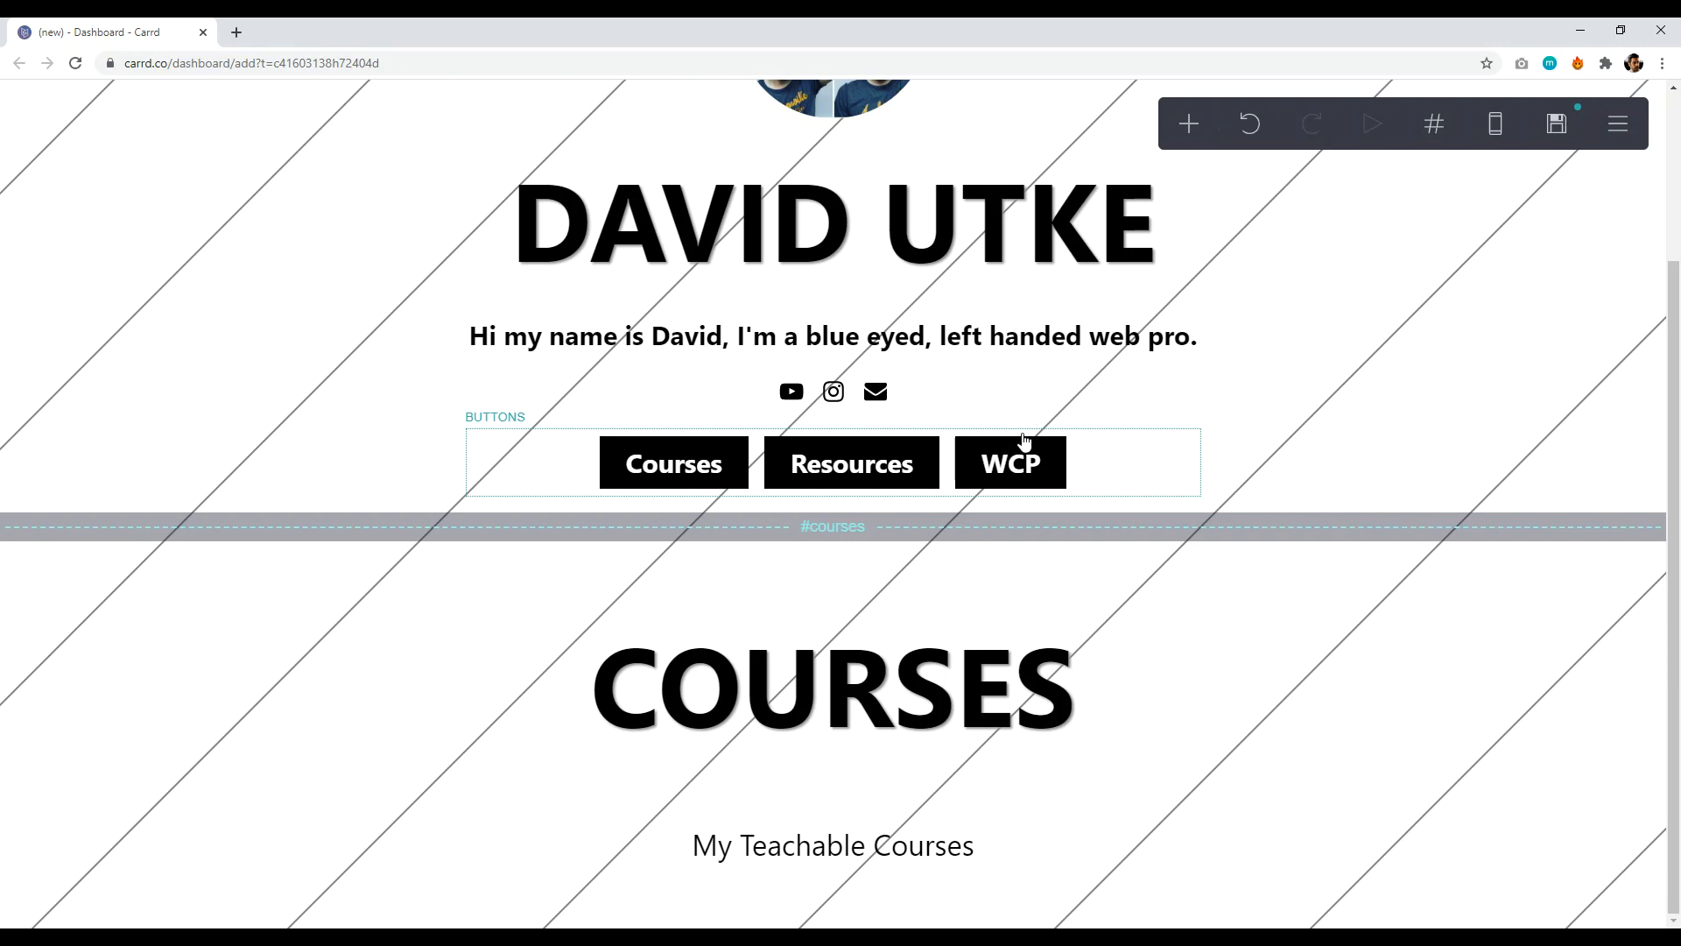
# - Insert a section break after the subtitle and rename section02 to resources
pyautogui.click(1187, 123)
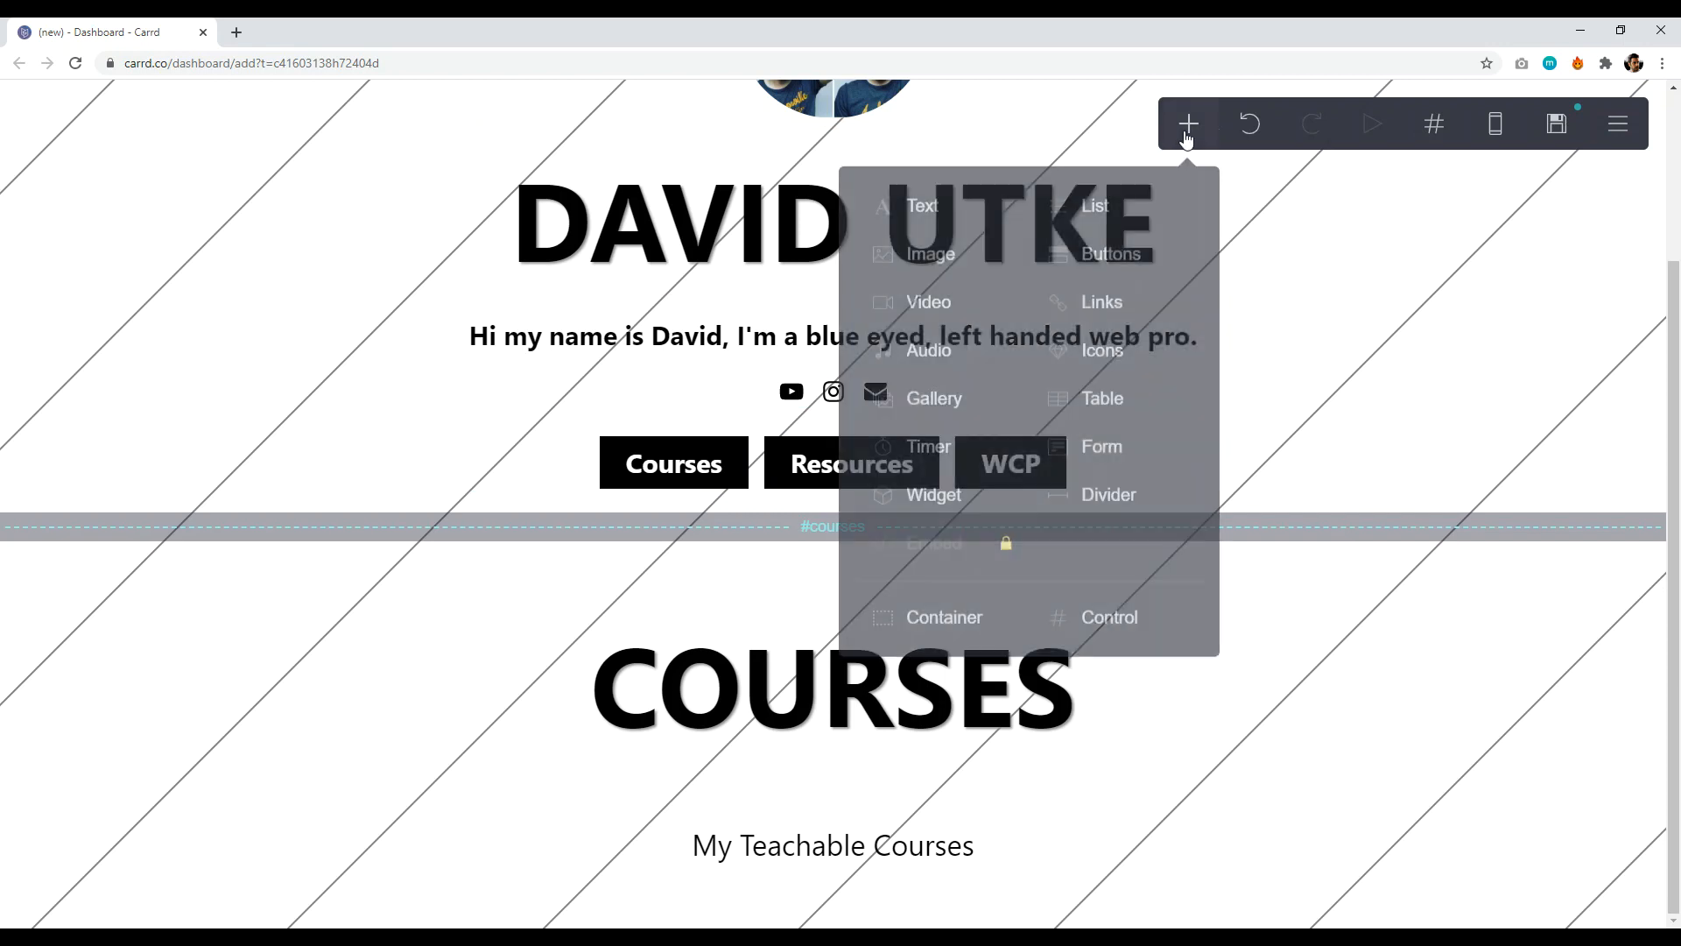
pyautogui.click(1095, 624)
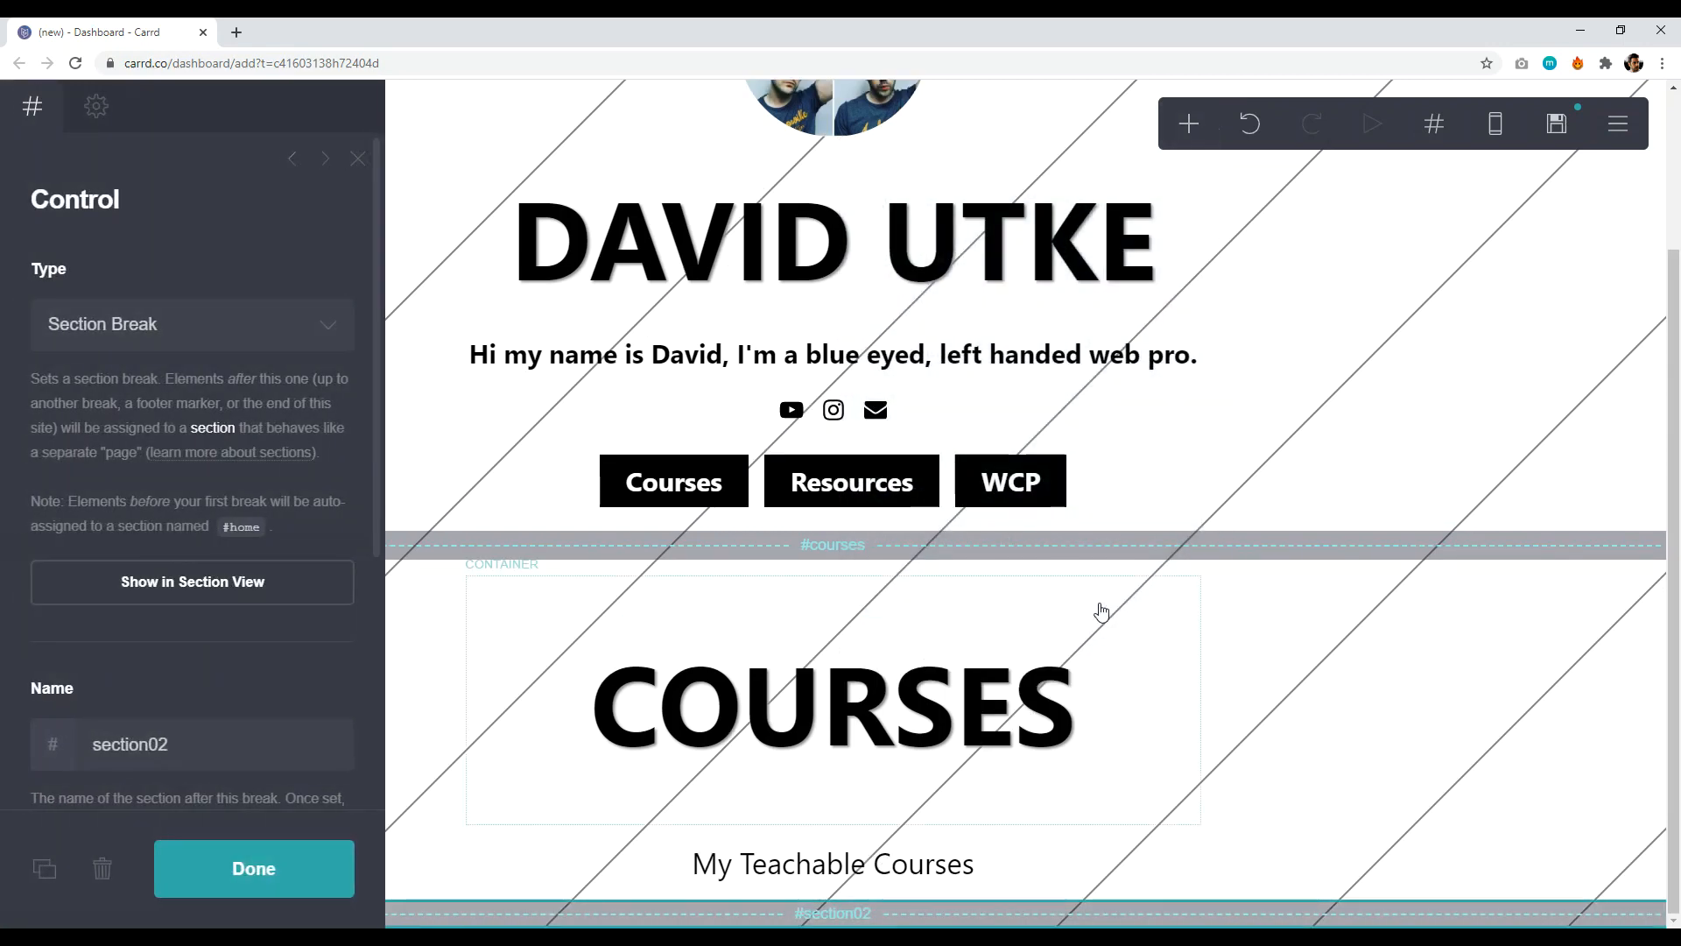
pyautogui.click(212, 743)
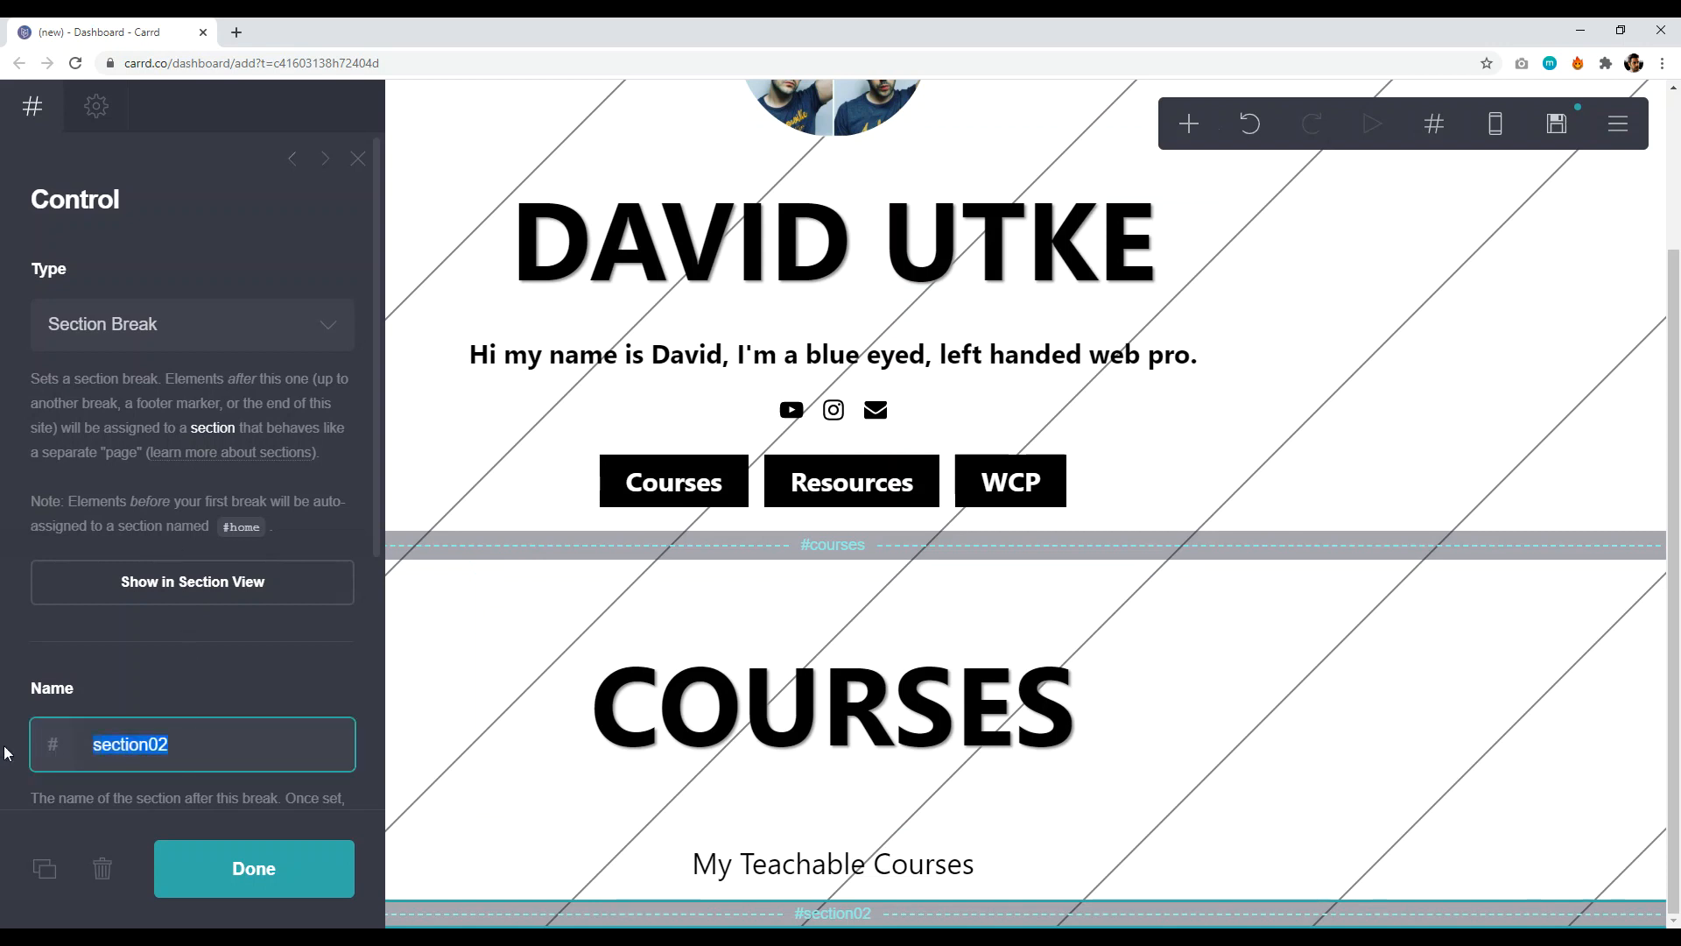
pyautogui.press('BackSpace')
pyautogui.write('resources')
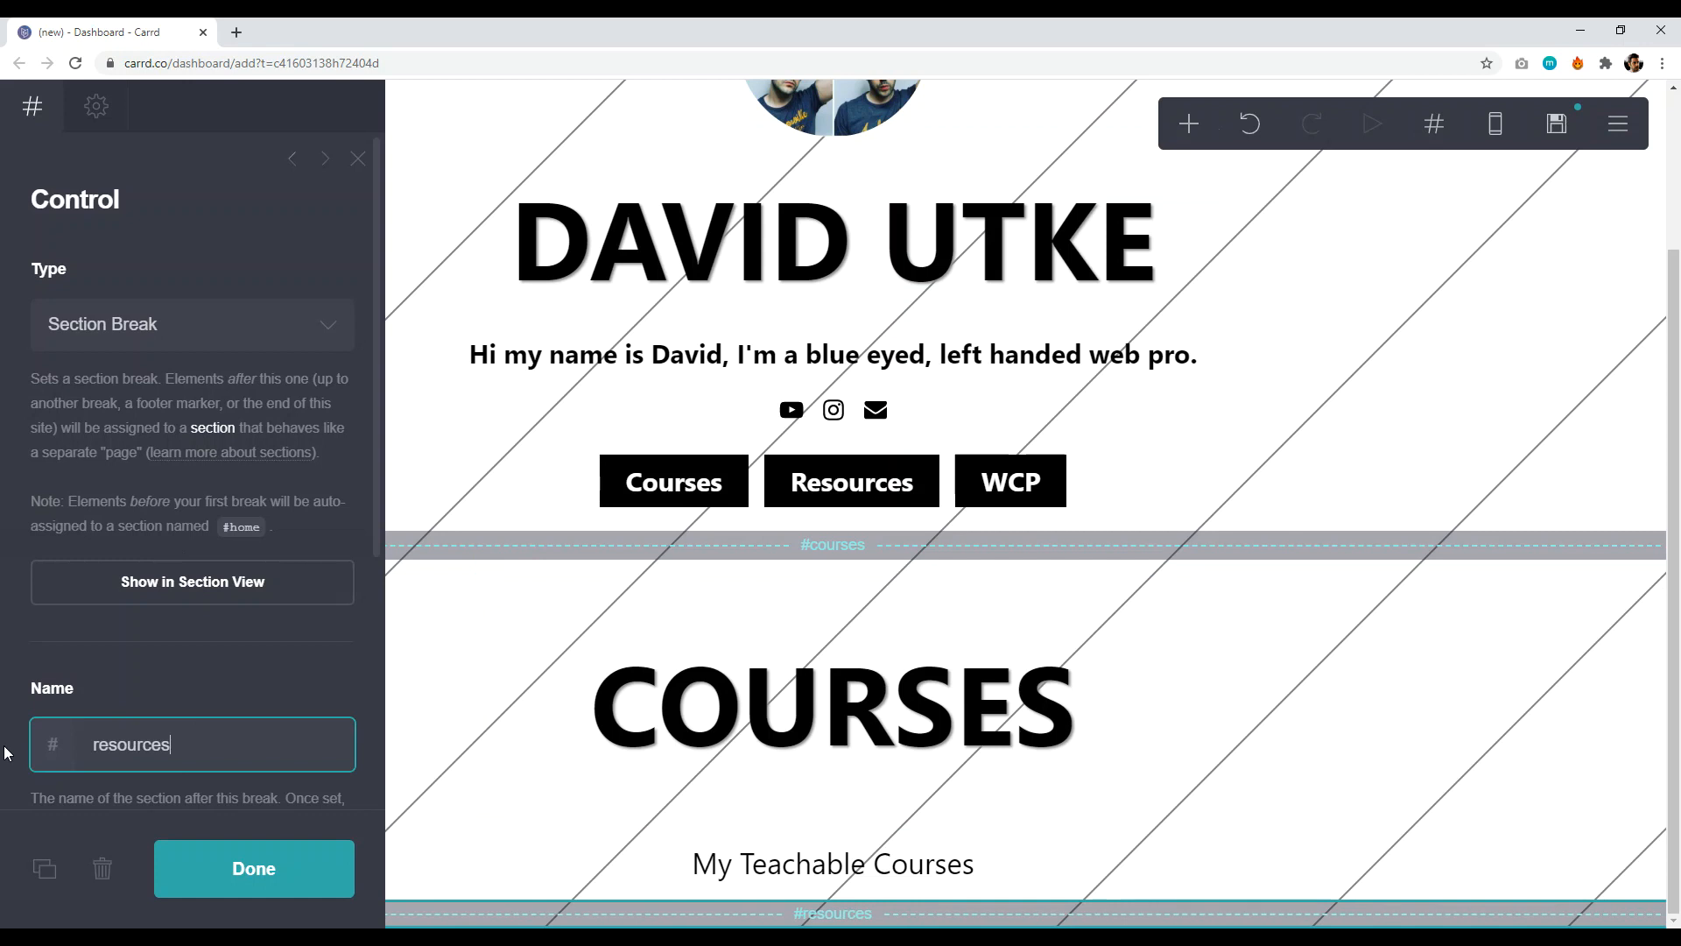
pyautogui.click(218, 870)
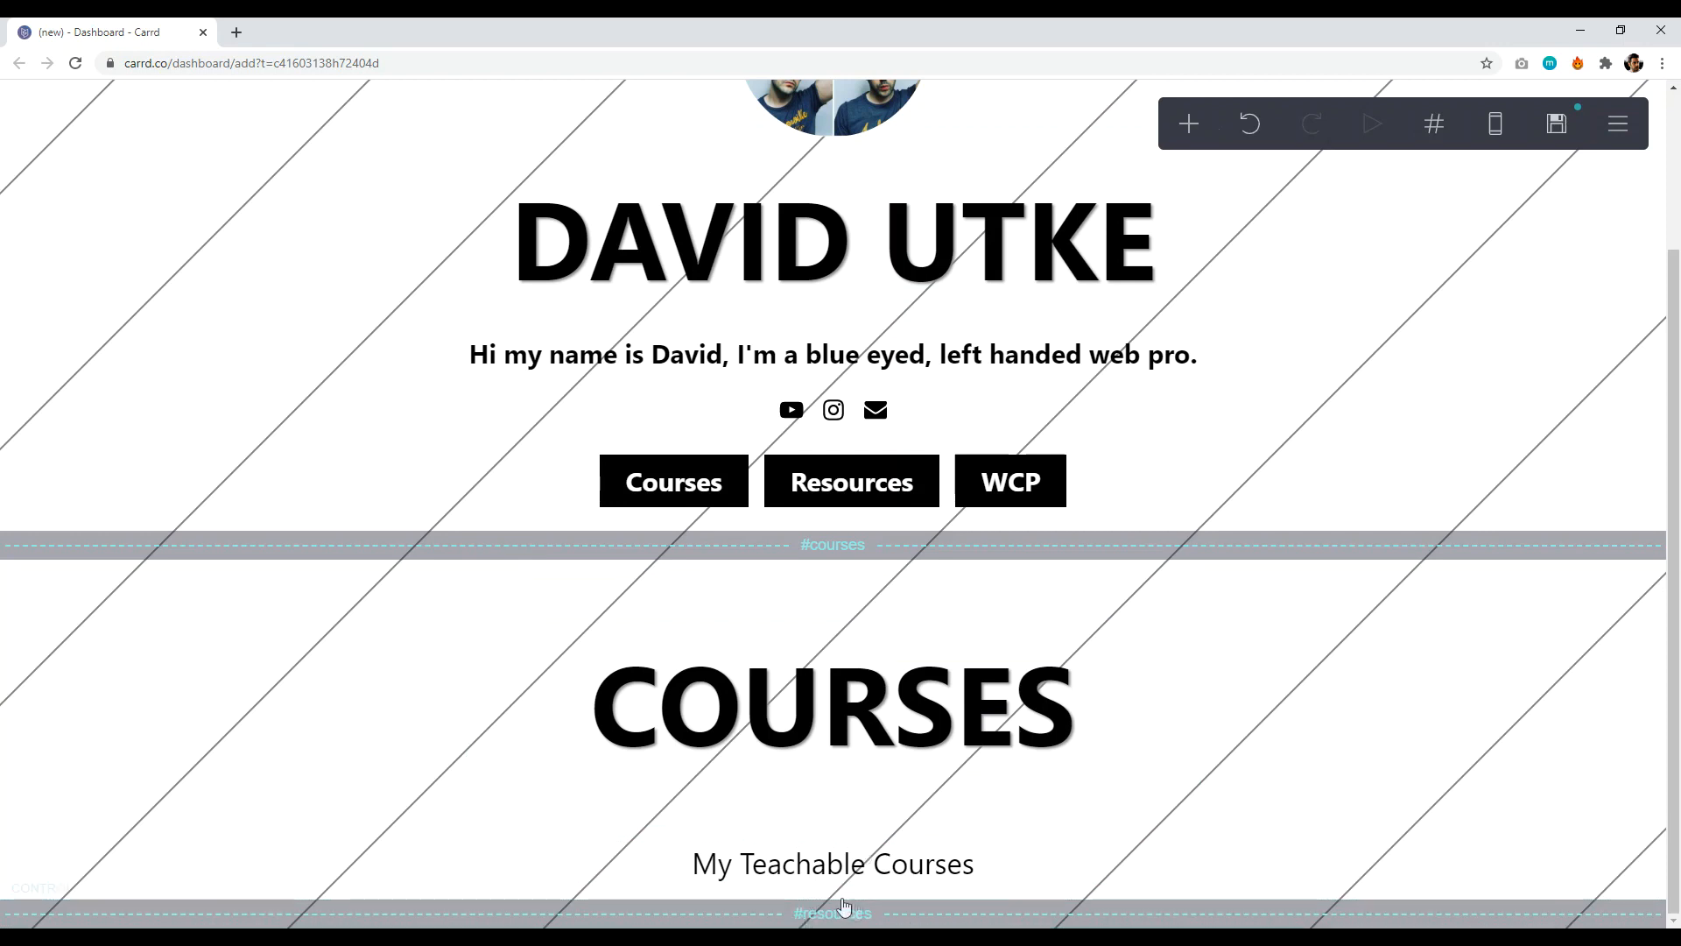
pyautogui.click(1188, 123)
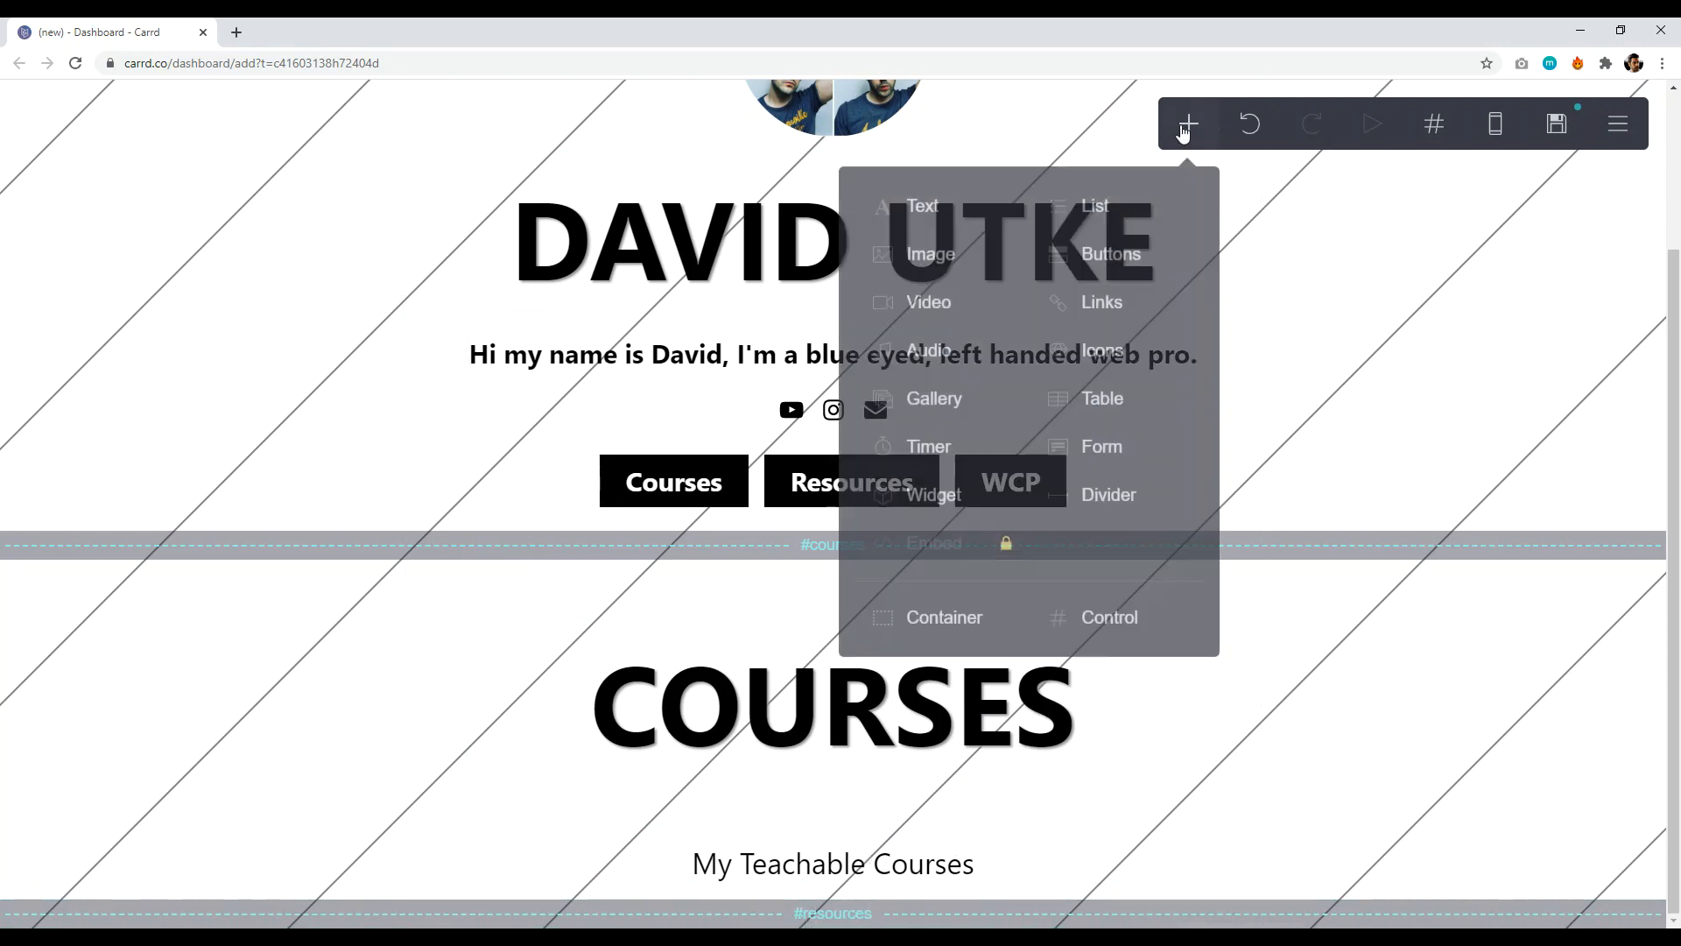
# - Add an empty container to the resources section
pyautogui.click(944, 629)
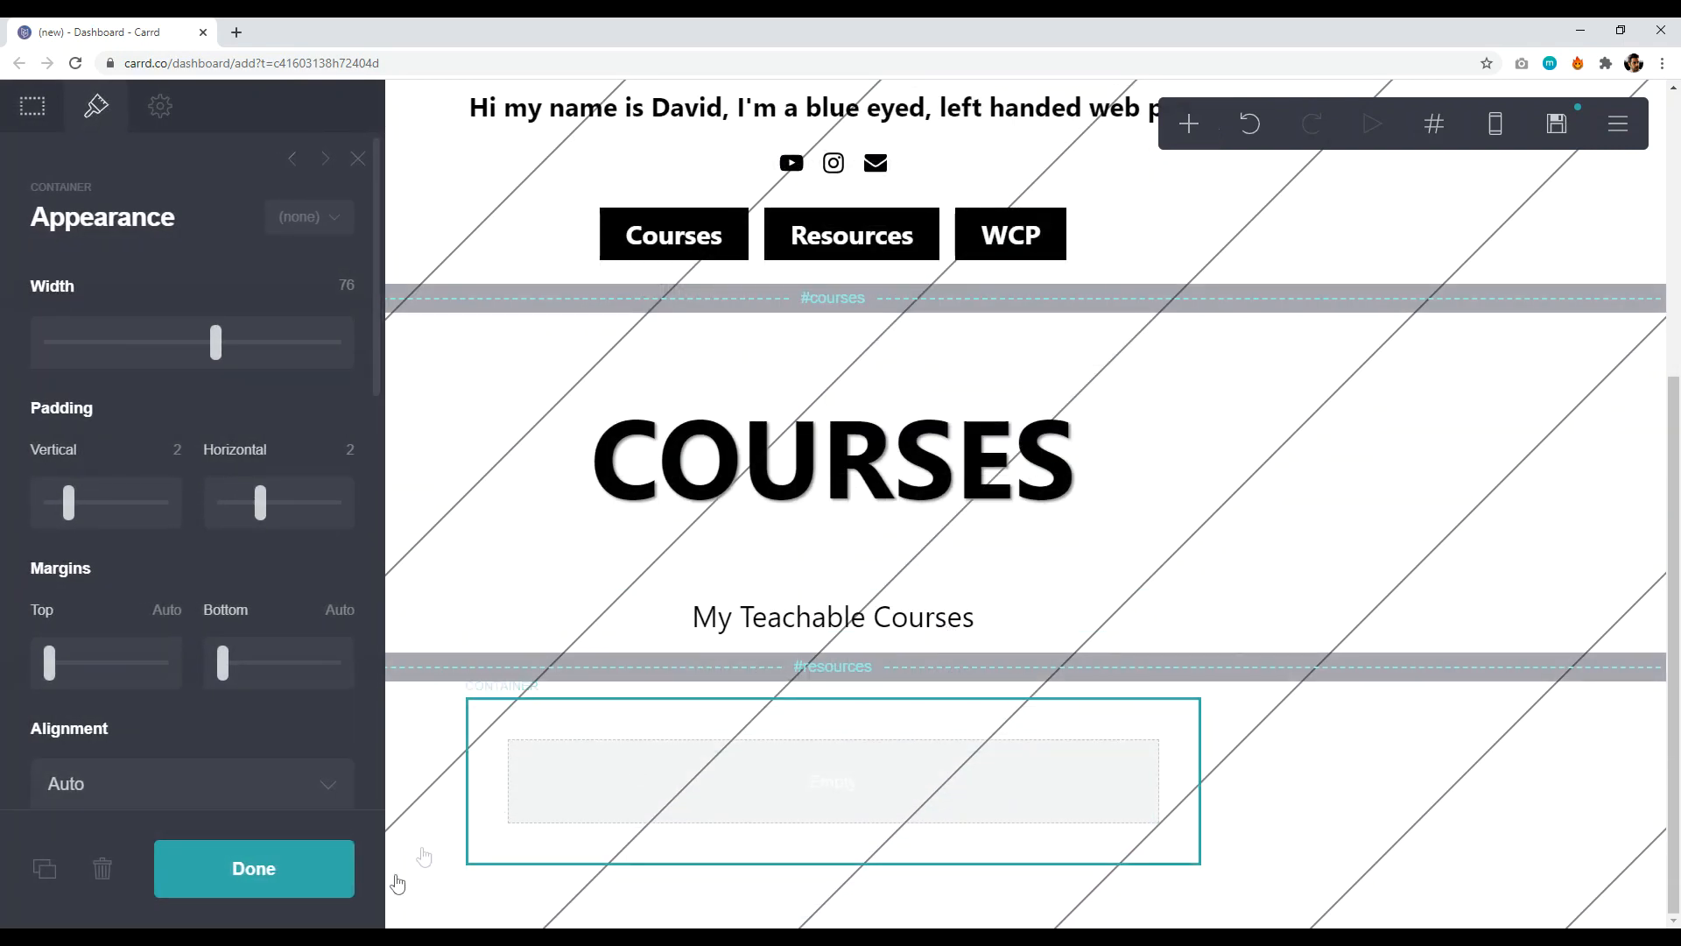
pyautogui.click(248, 885)
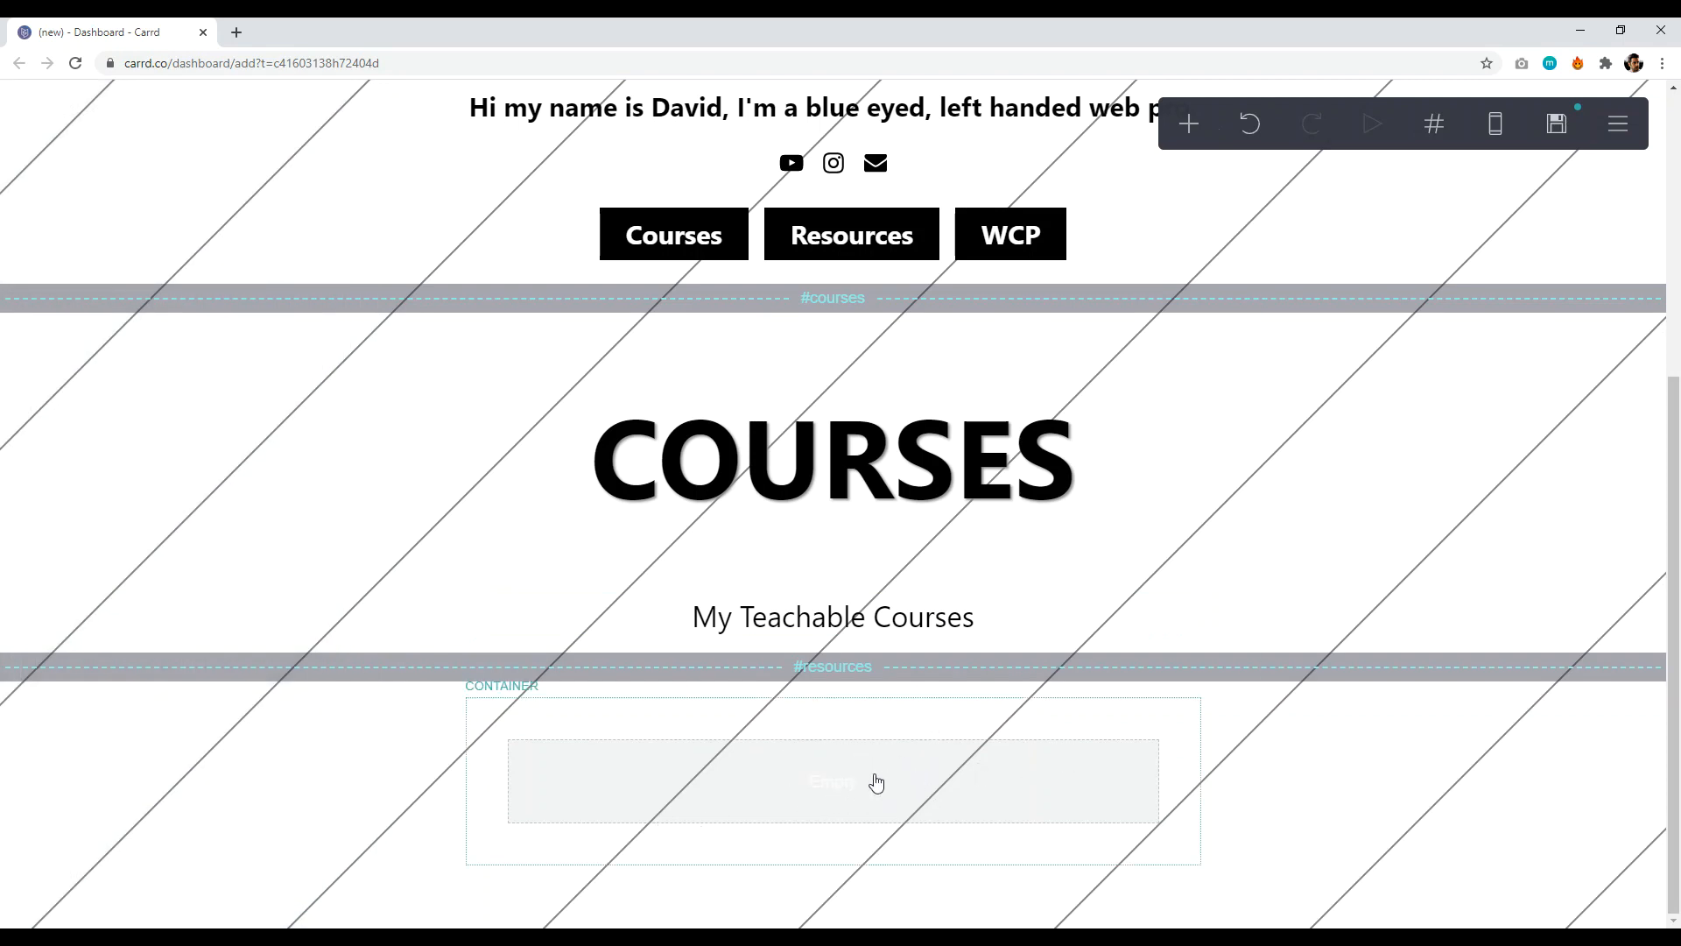
pyautogui.click(1188, 125)
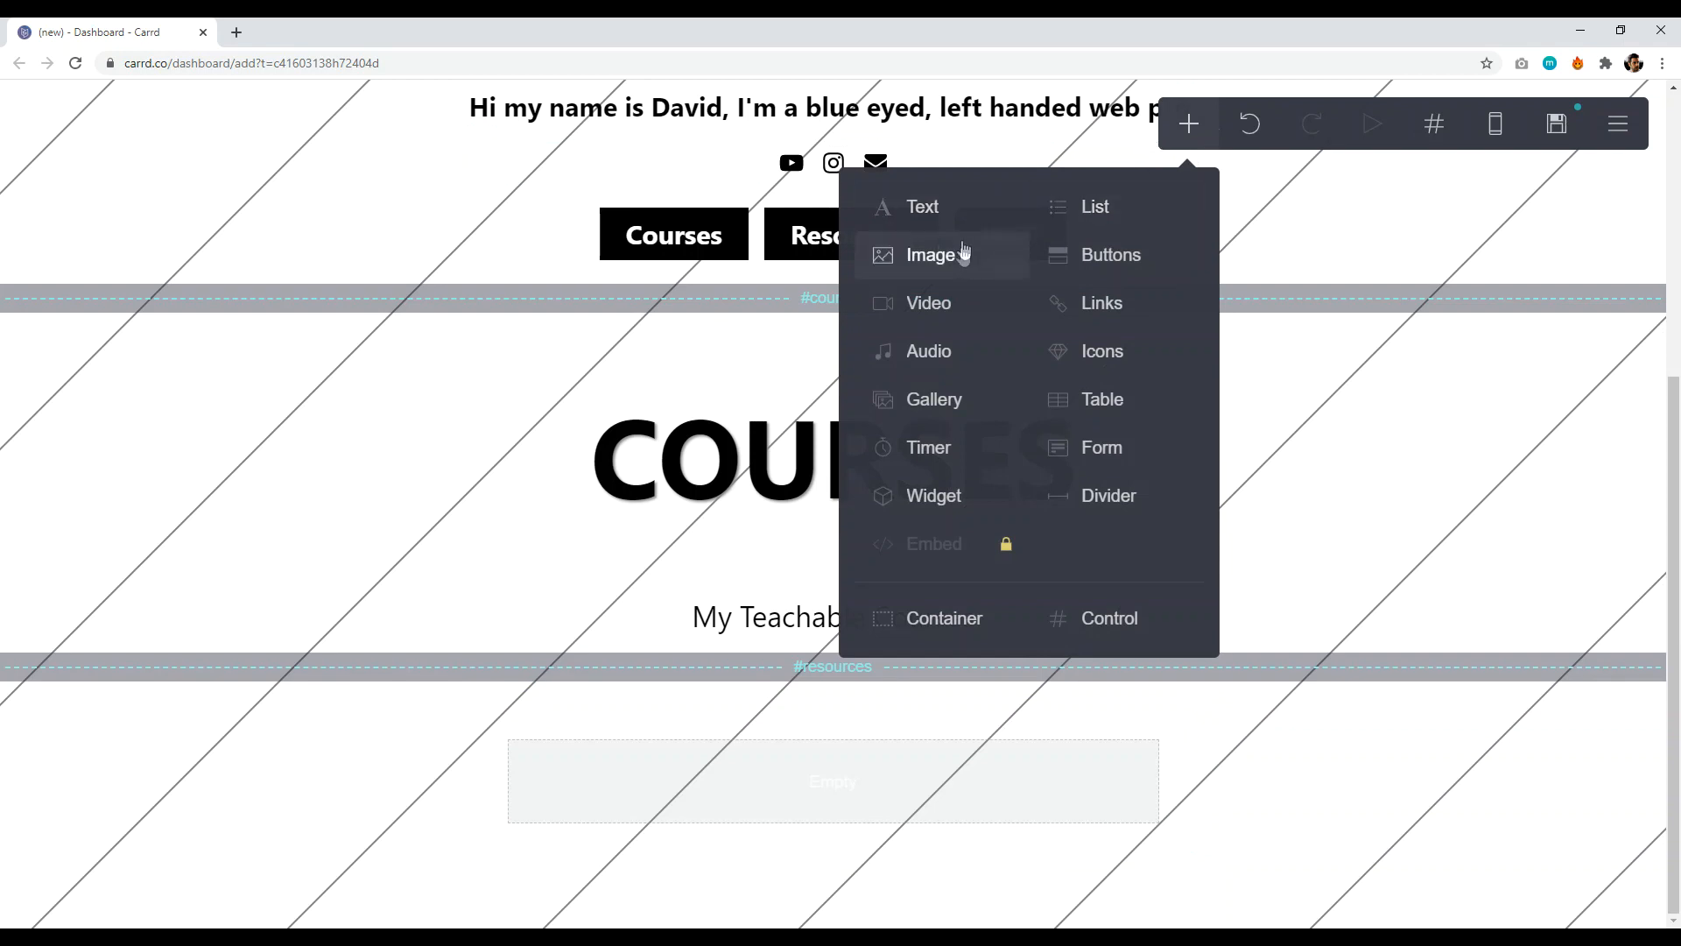
# - Add a Video element embedding youtube.com/watch?v=fuCE-j5MJnY
pyautogui.click(931, 303)
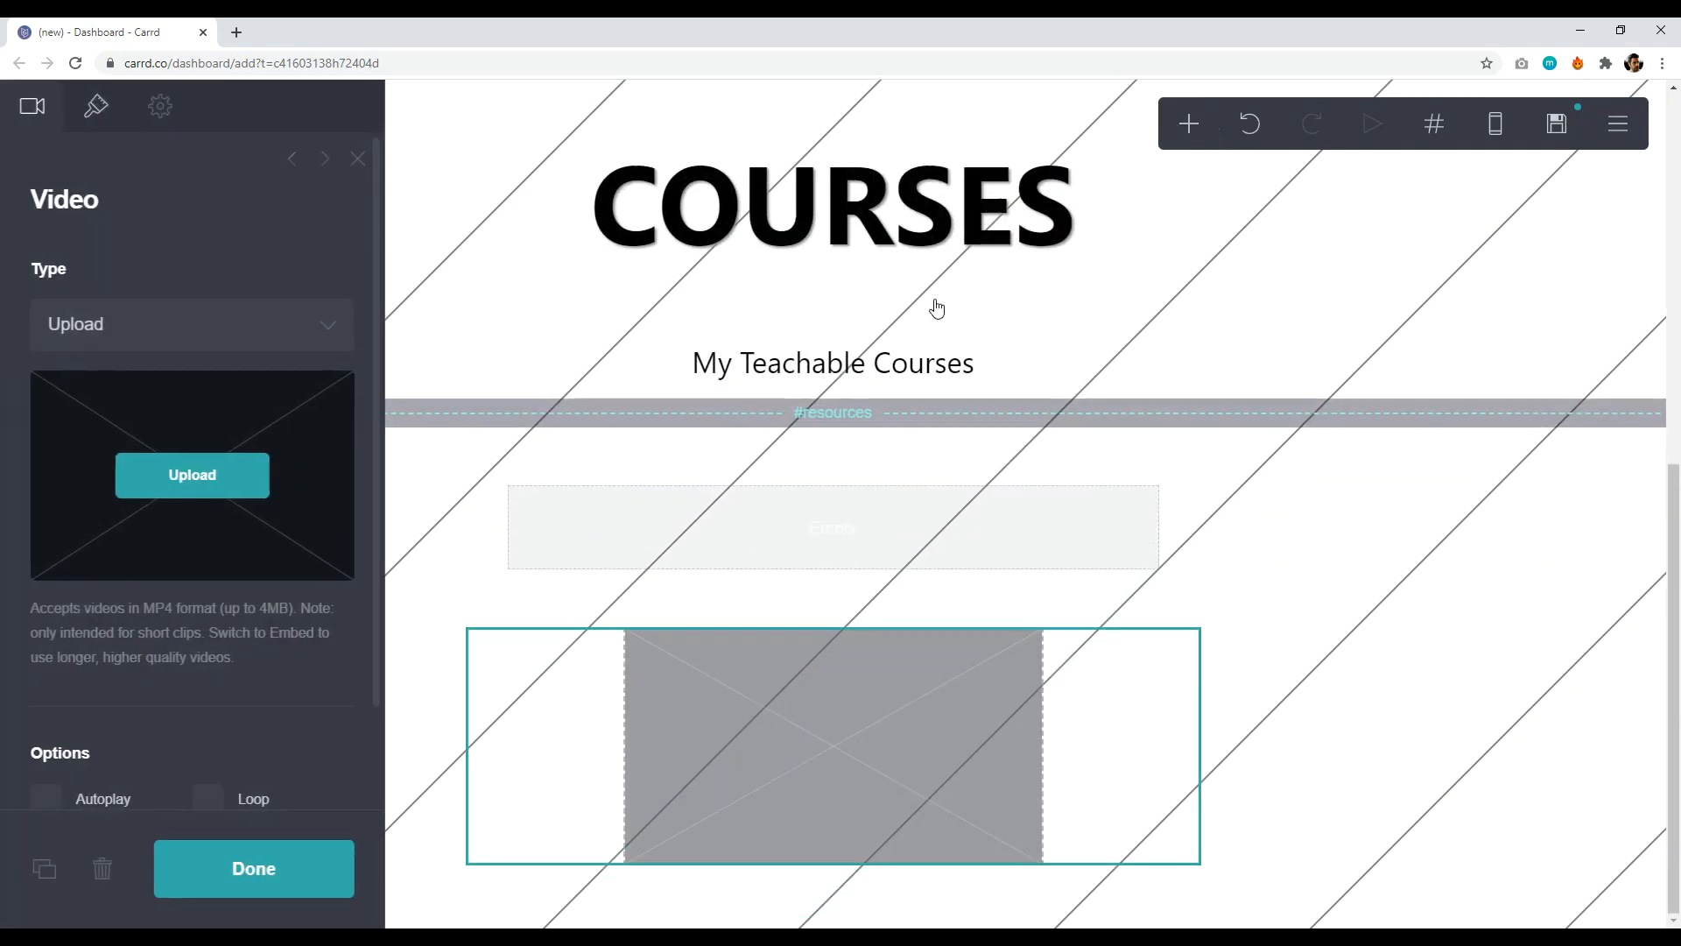
pyautogui.click(235, 321)
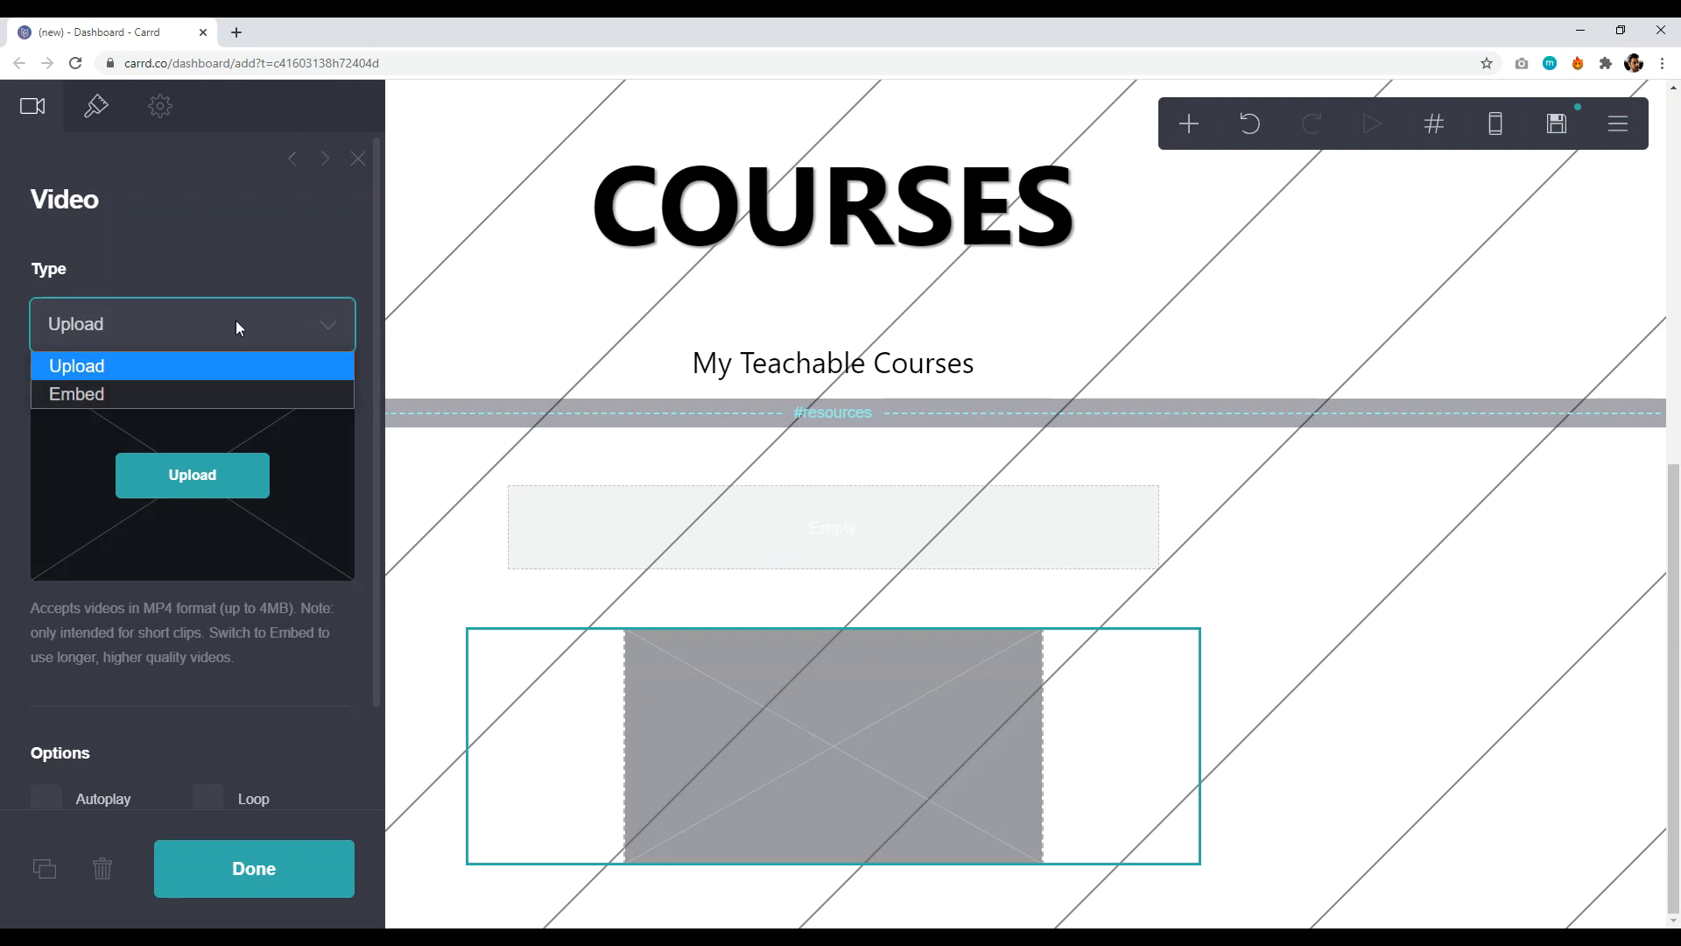
pyautogui.click(143, 391)
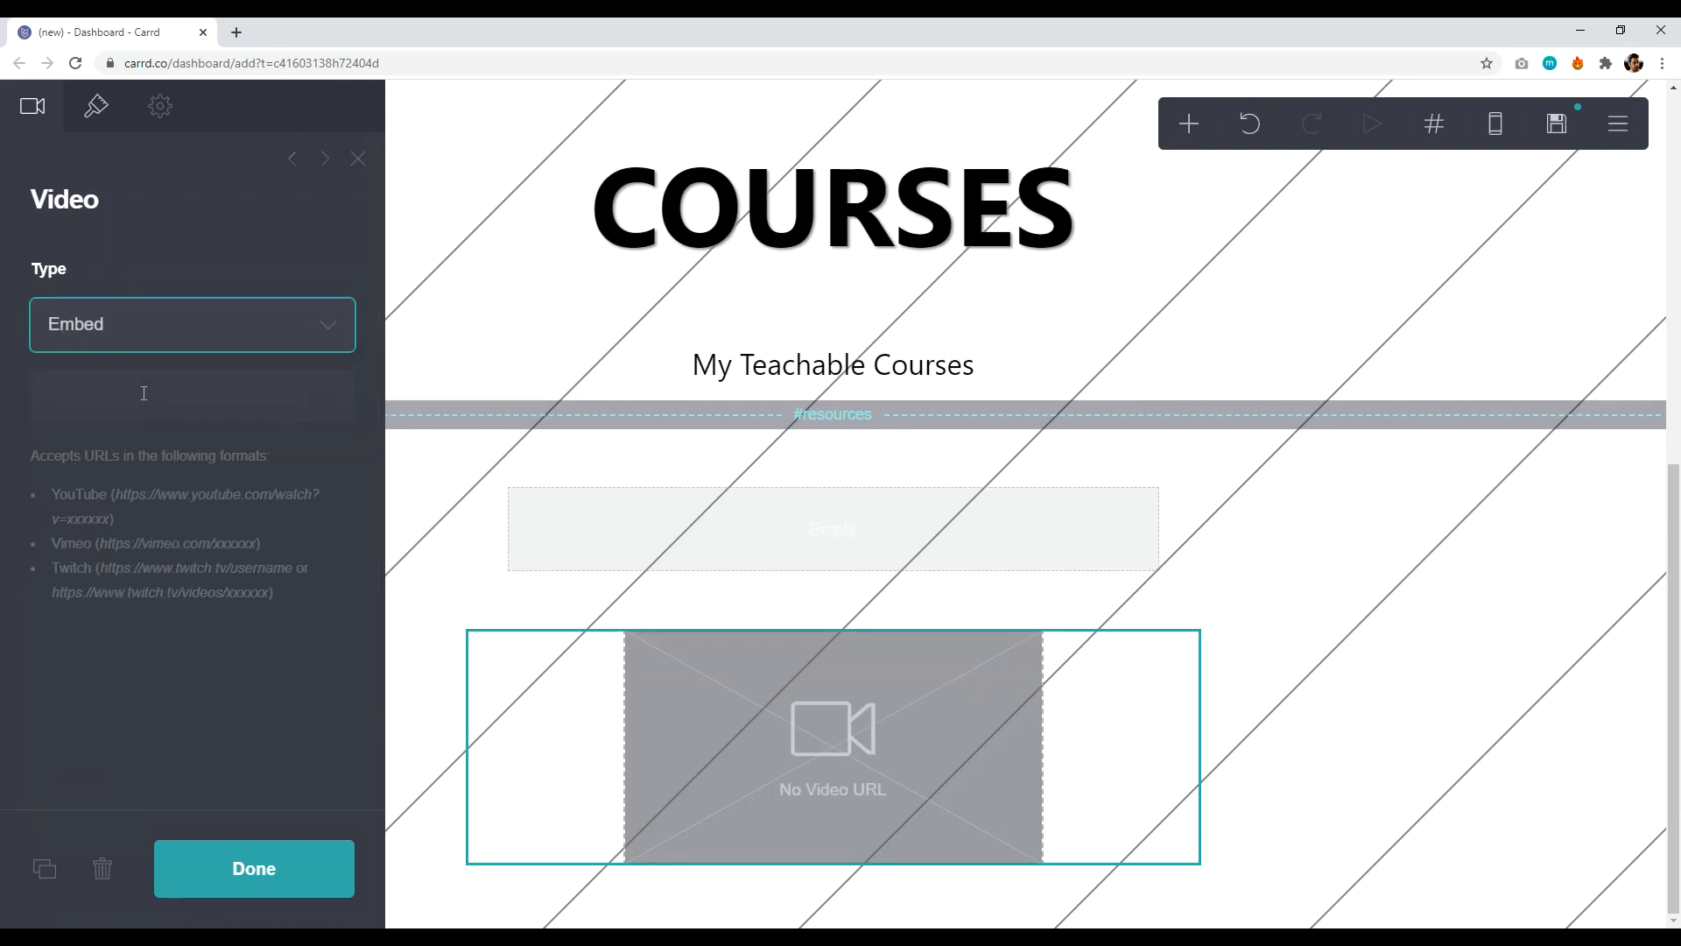
pyautogui.click(188, 399)
pyautogui.click(207, 441)
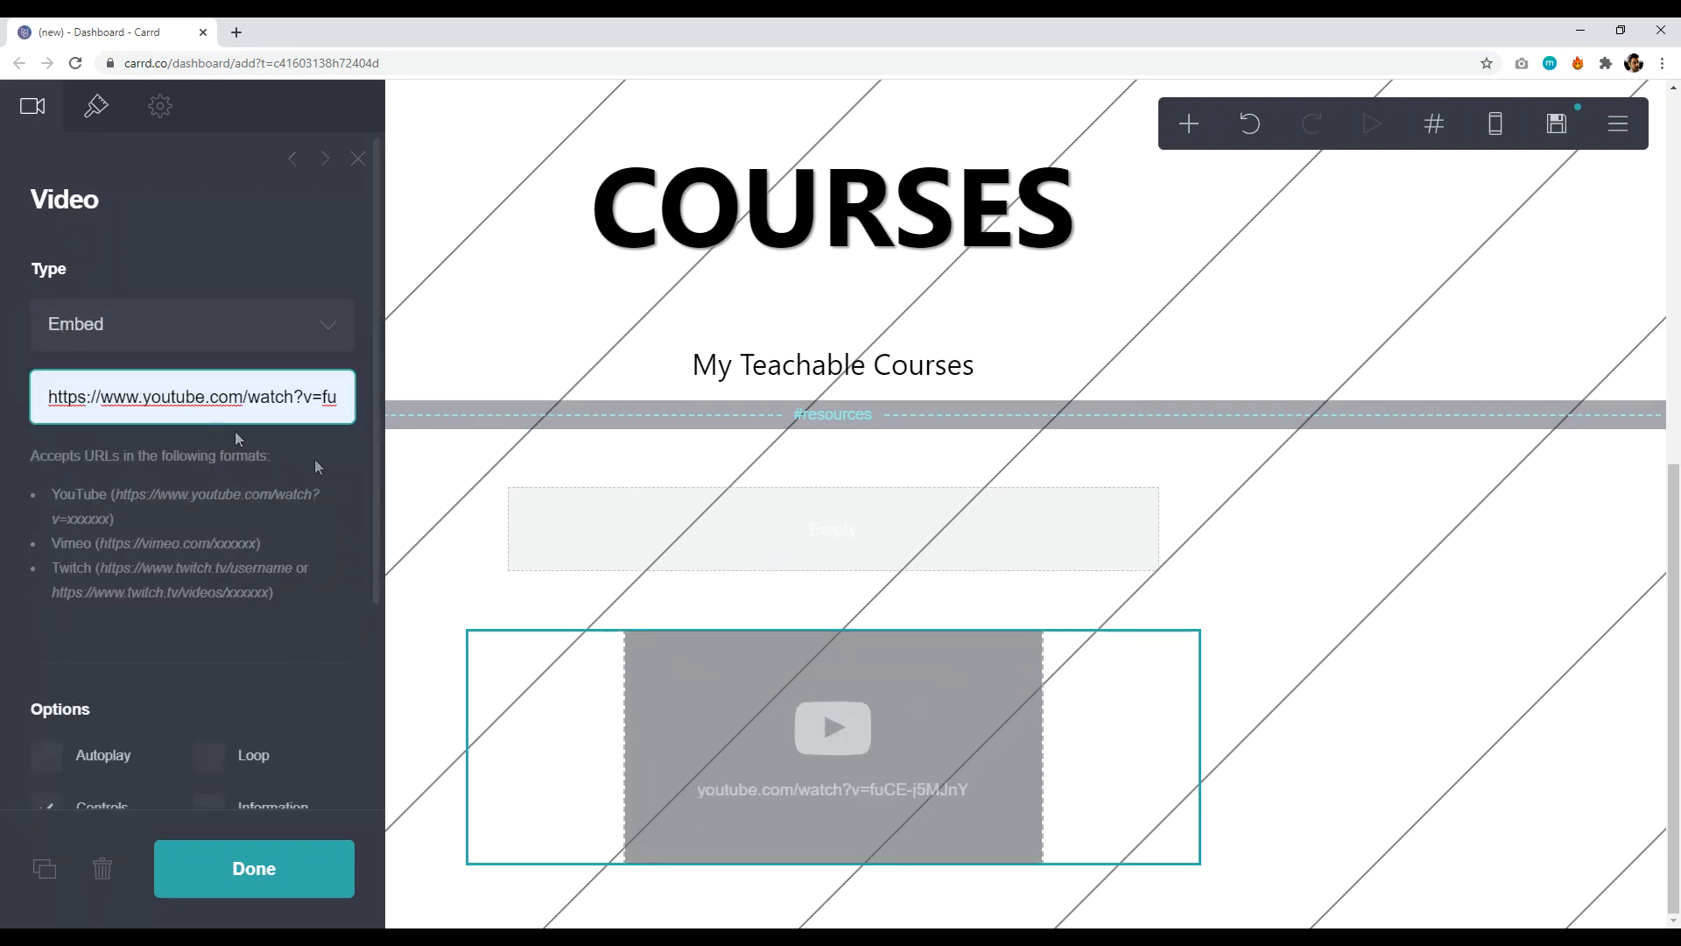
pyautogui.scroll(-3, 281, 632)
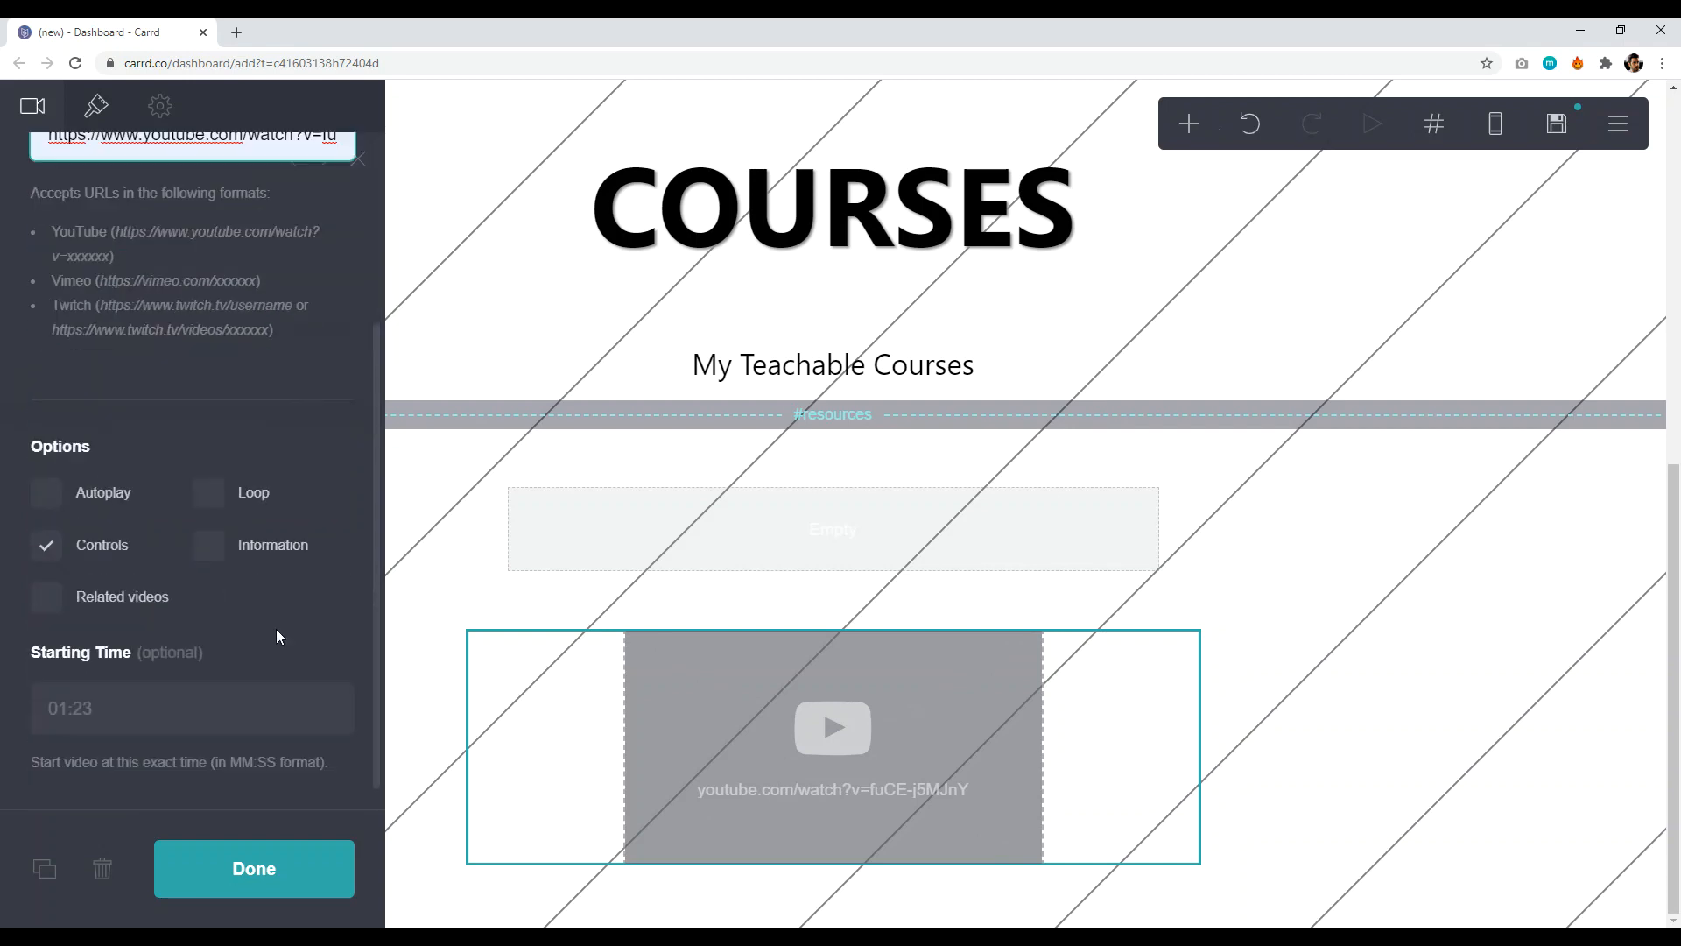
pyautogui.click(268, 870)
pyautogui.scroll(8, 964, 629)
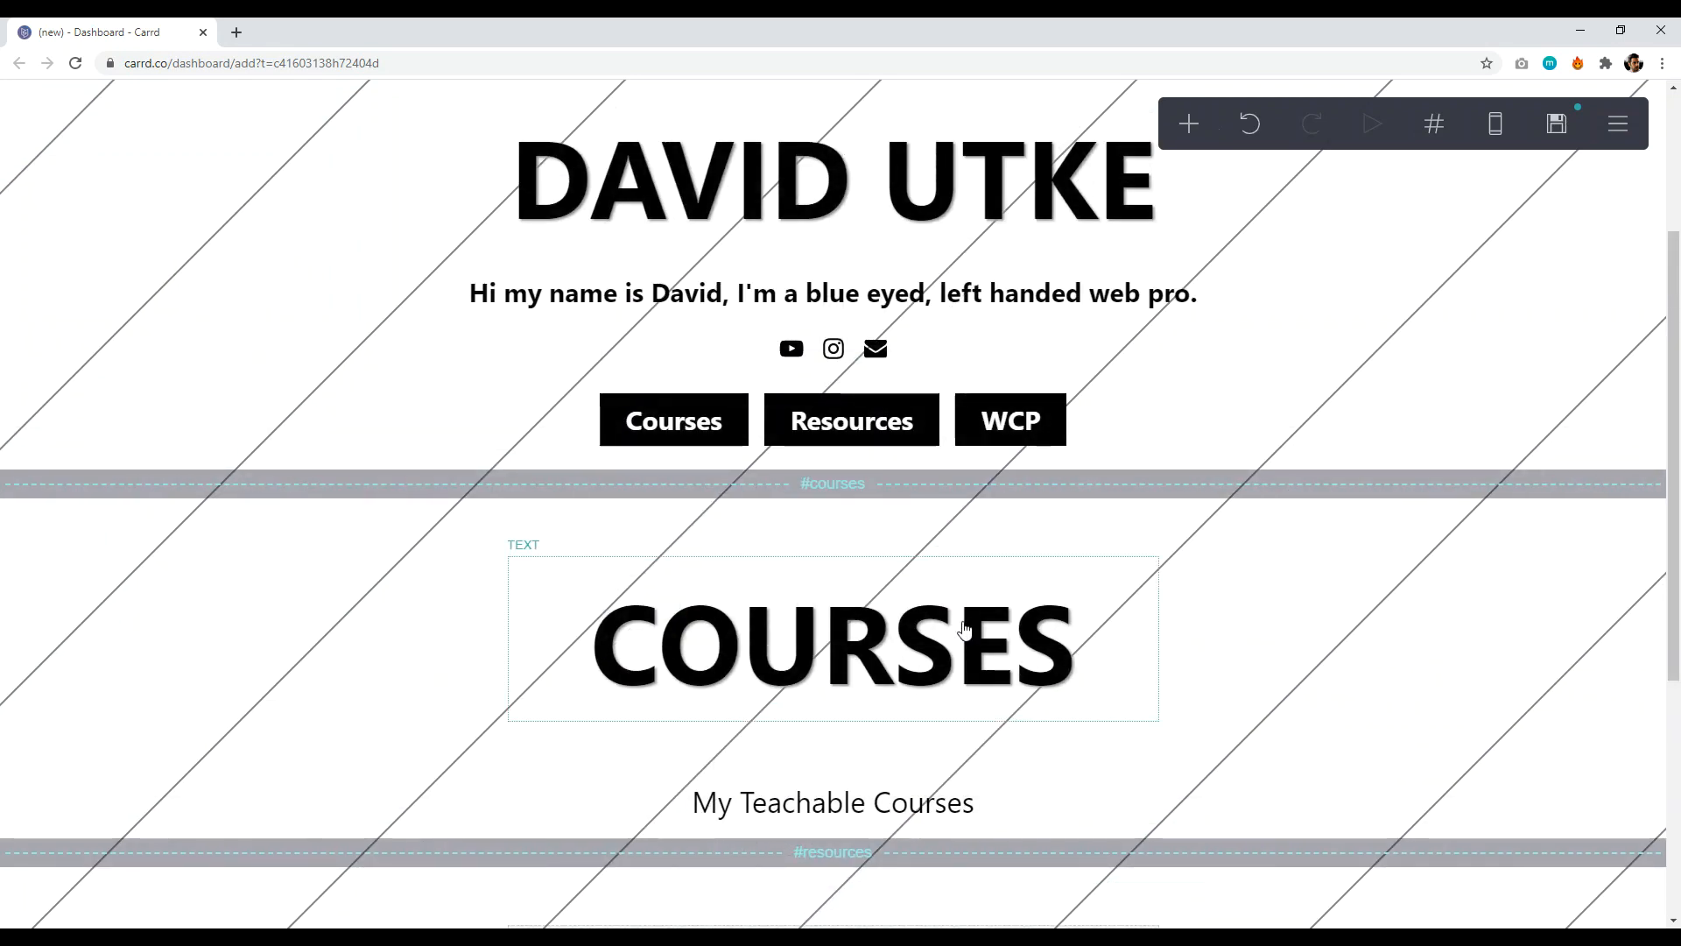
pyautogui.scroll(-8, 942, 624)
pyautogui.click(1187, 125)
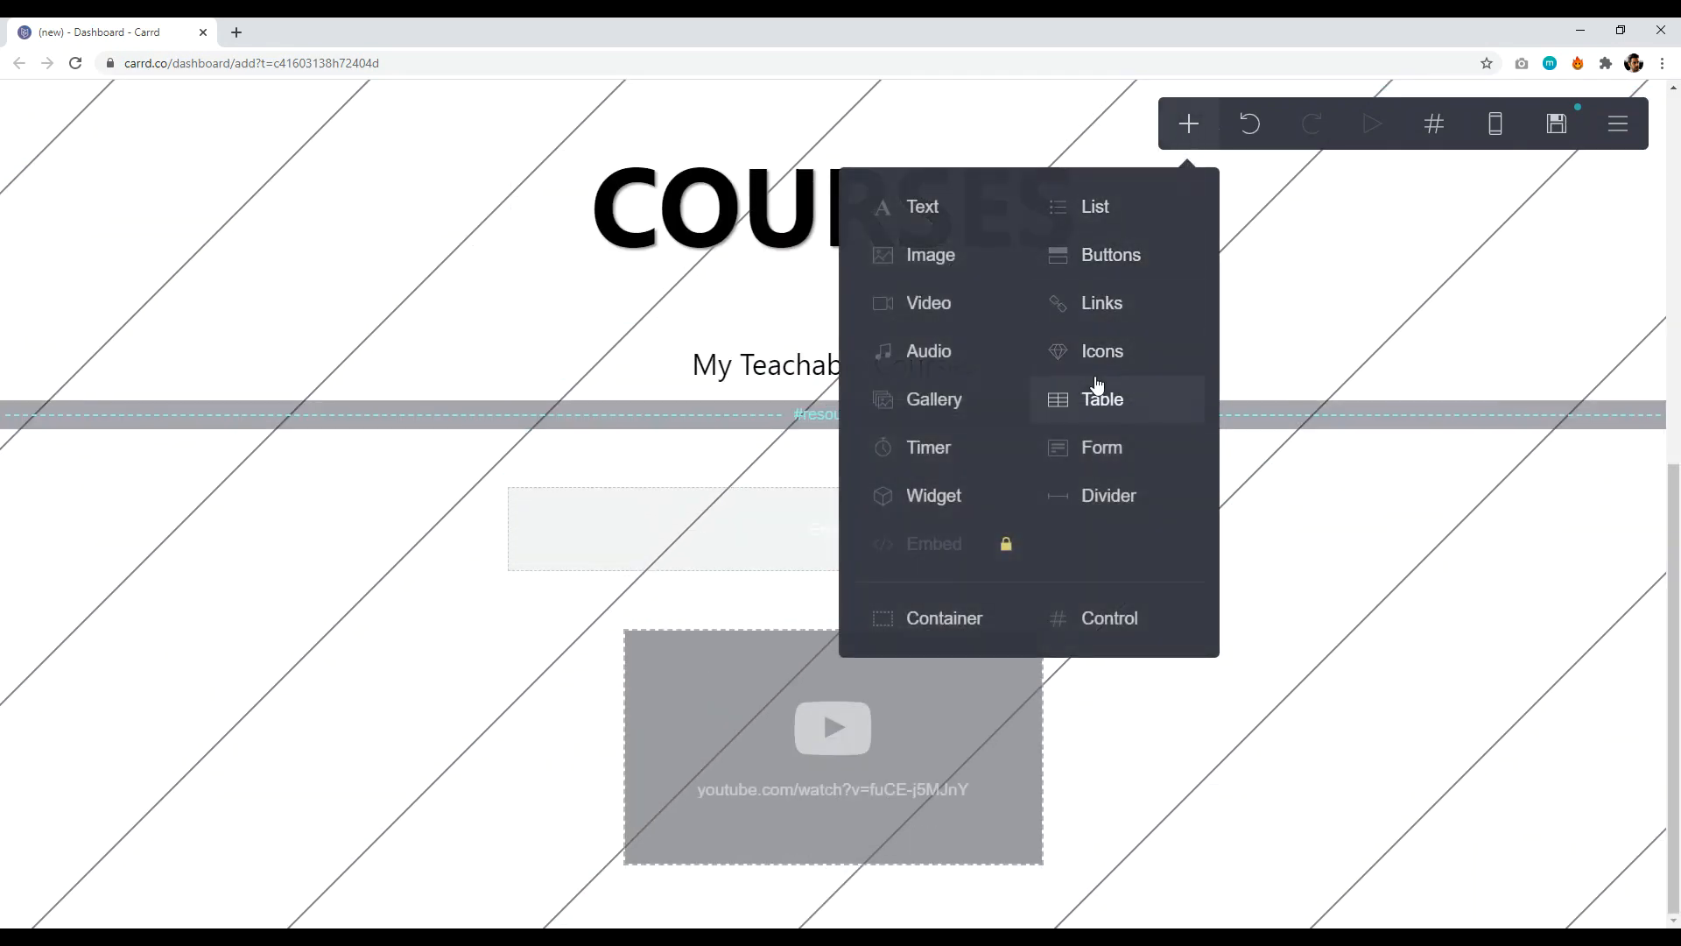
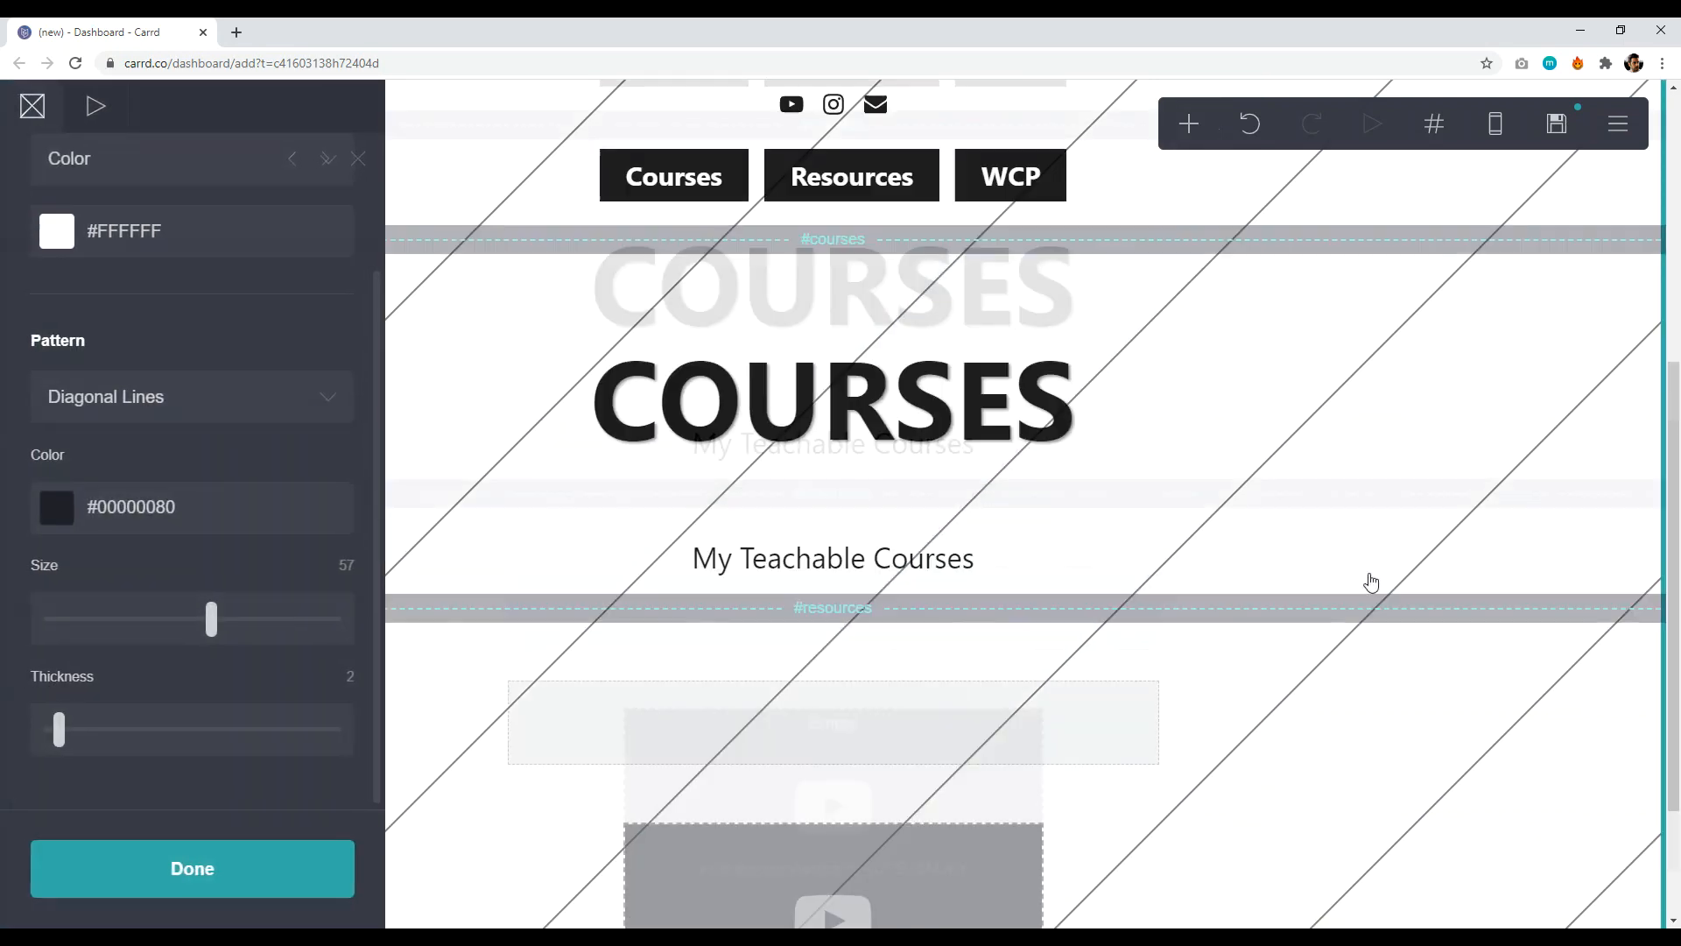
# - Relabel the third navigation button from 'WCP' to 'Contact' in the Buttons panel
pyautogui.scroll(6, 1369, 581)
pyautogui.scroll(-8, 1166, 488)
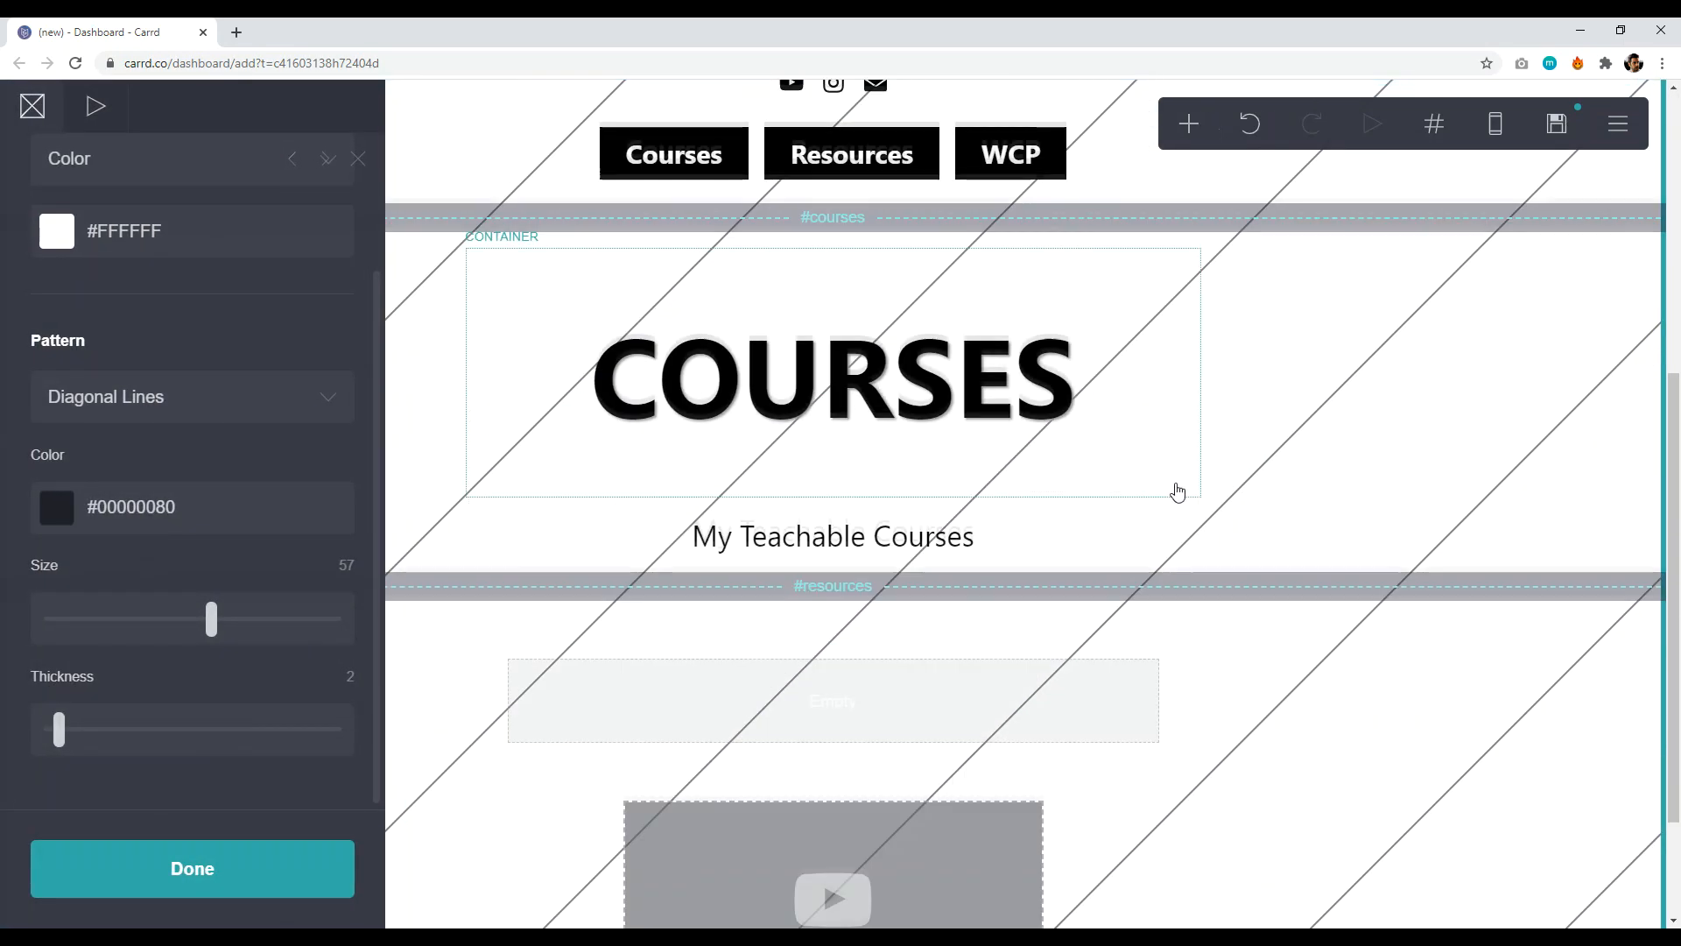
pyautogui.scroll(4, 1182, 491)
pyautogui.scroll(4, 1035, 411)
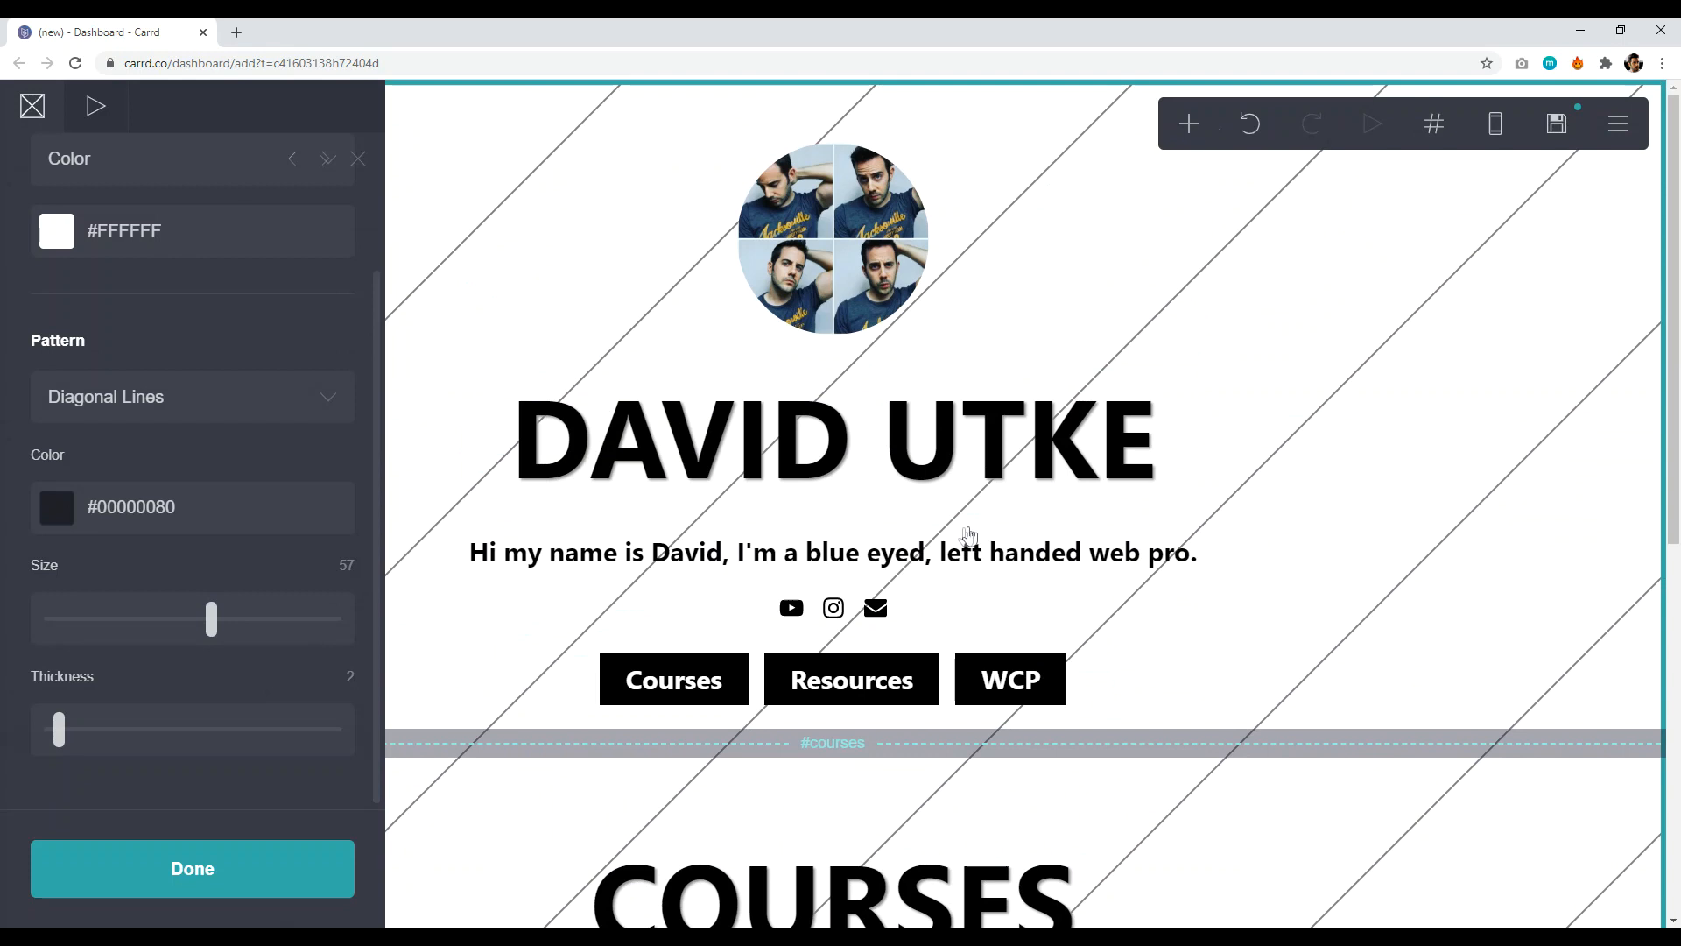
pyautogui.scroll(-8, 1246, 751)
pyautogui.scroll(5, 1138, 552)
pyautogui.click(1100, 517)
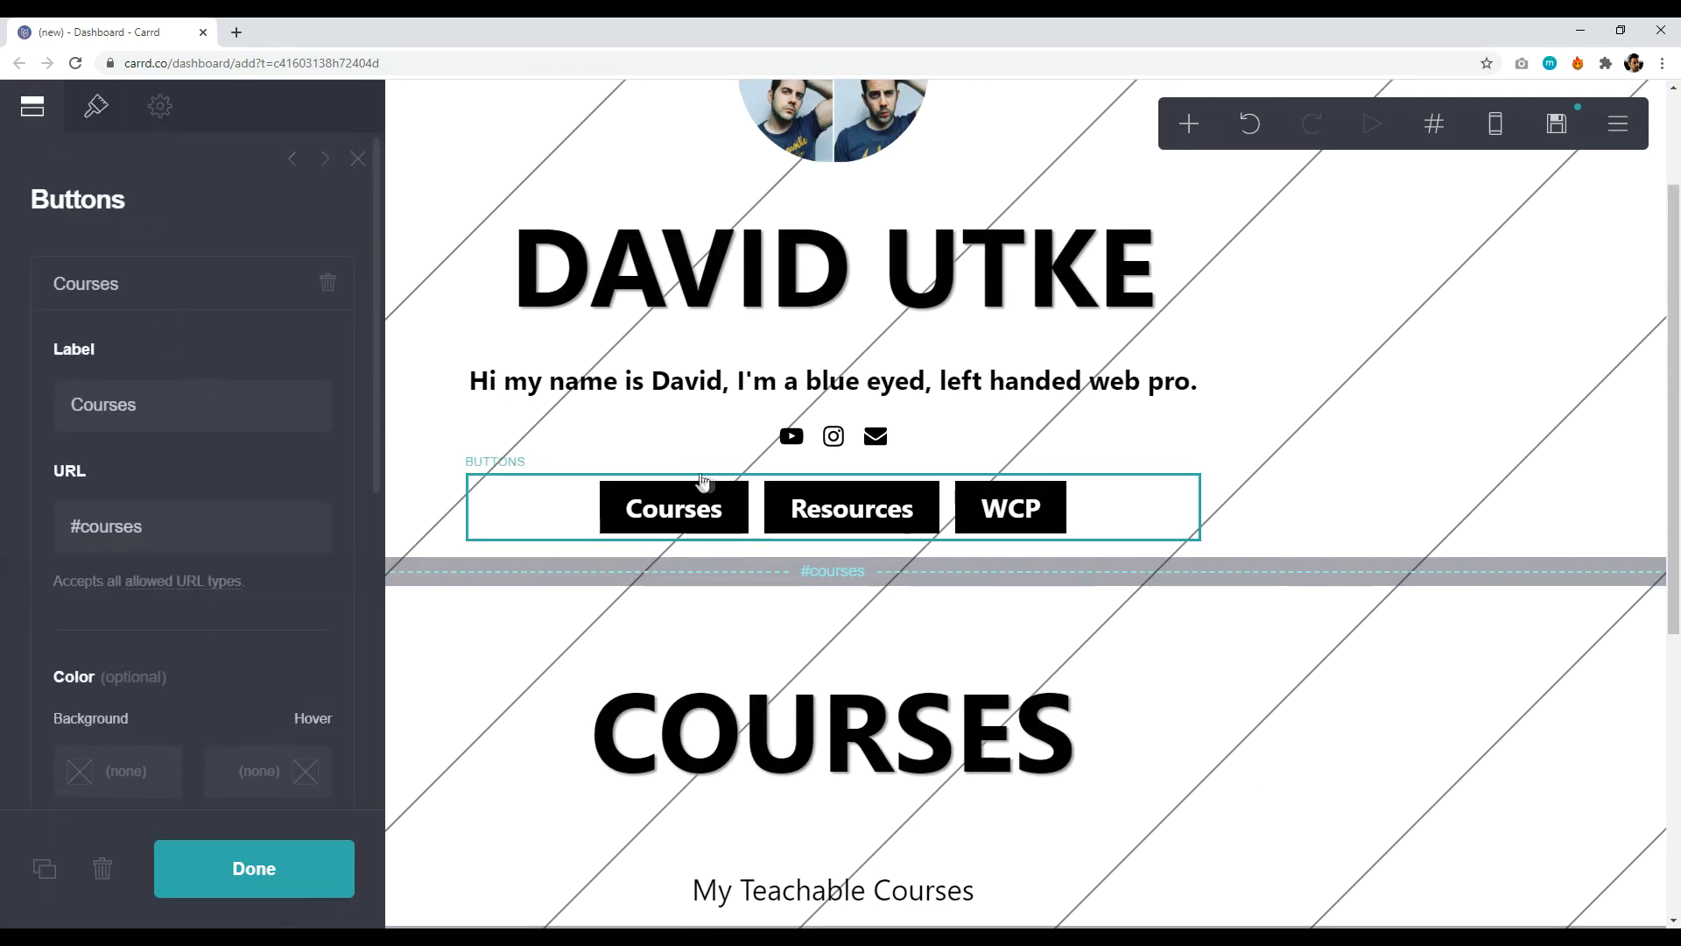
pyautogui.click(165, 298)
pyautogui.click(161, 385)
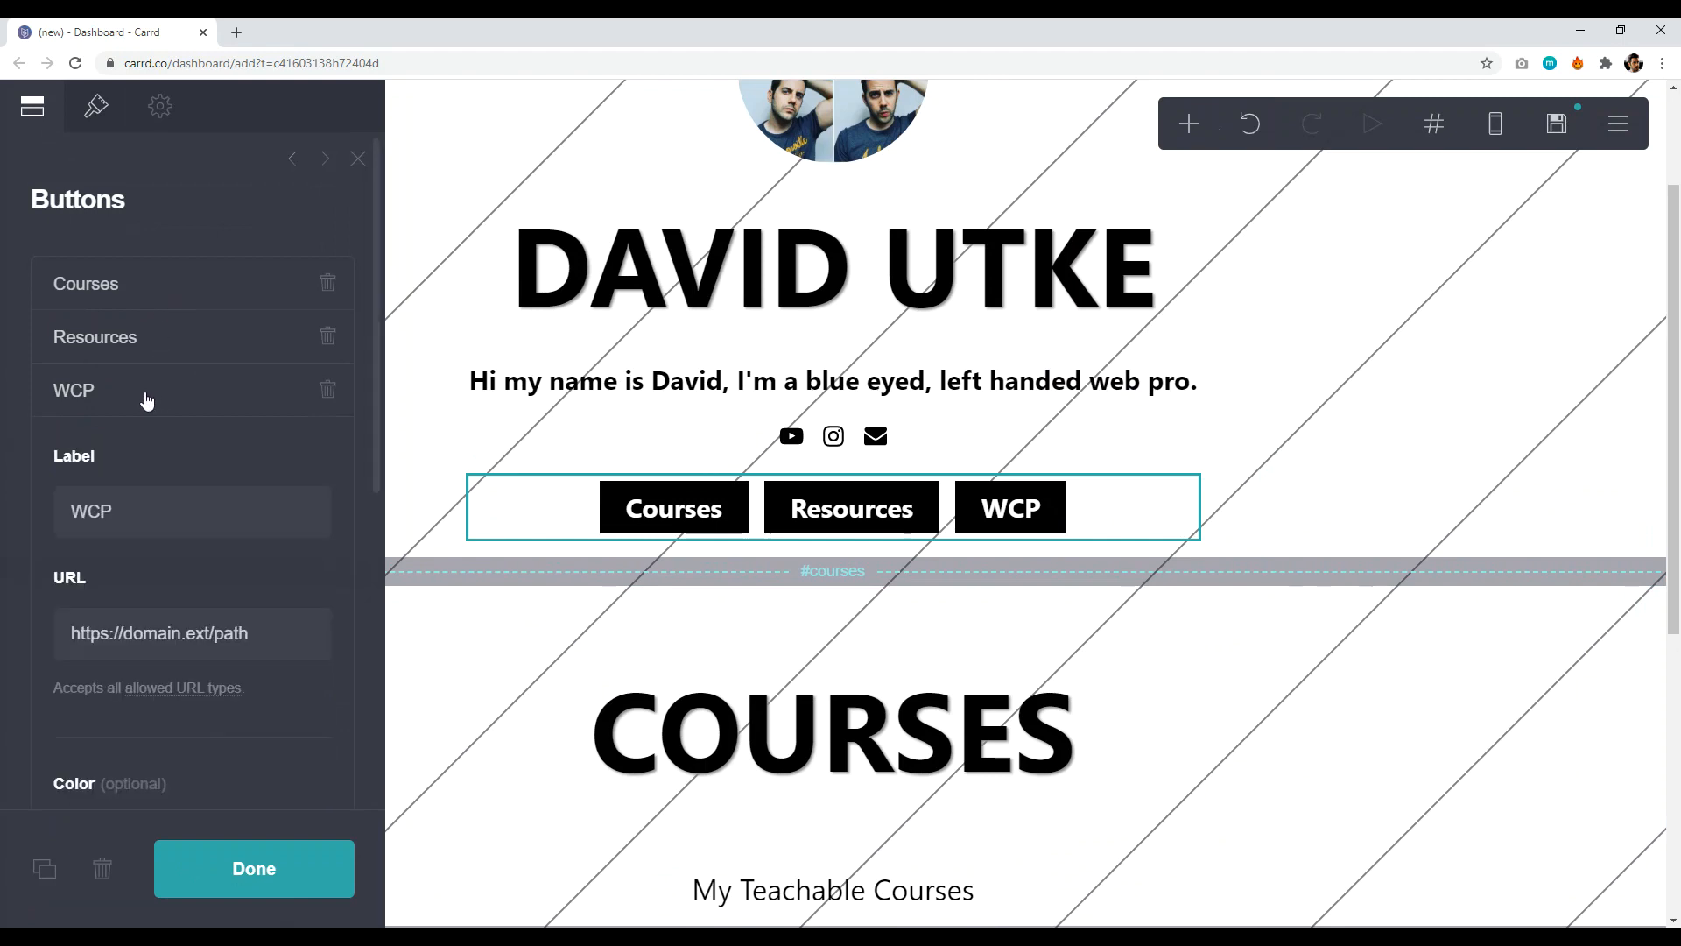
pyautogui.doubleClick(92, 513)
pyautogui.press('BackSpace')
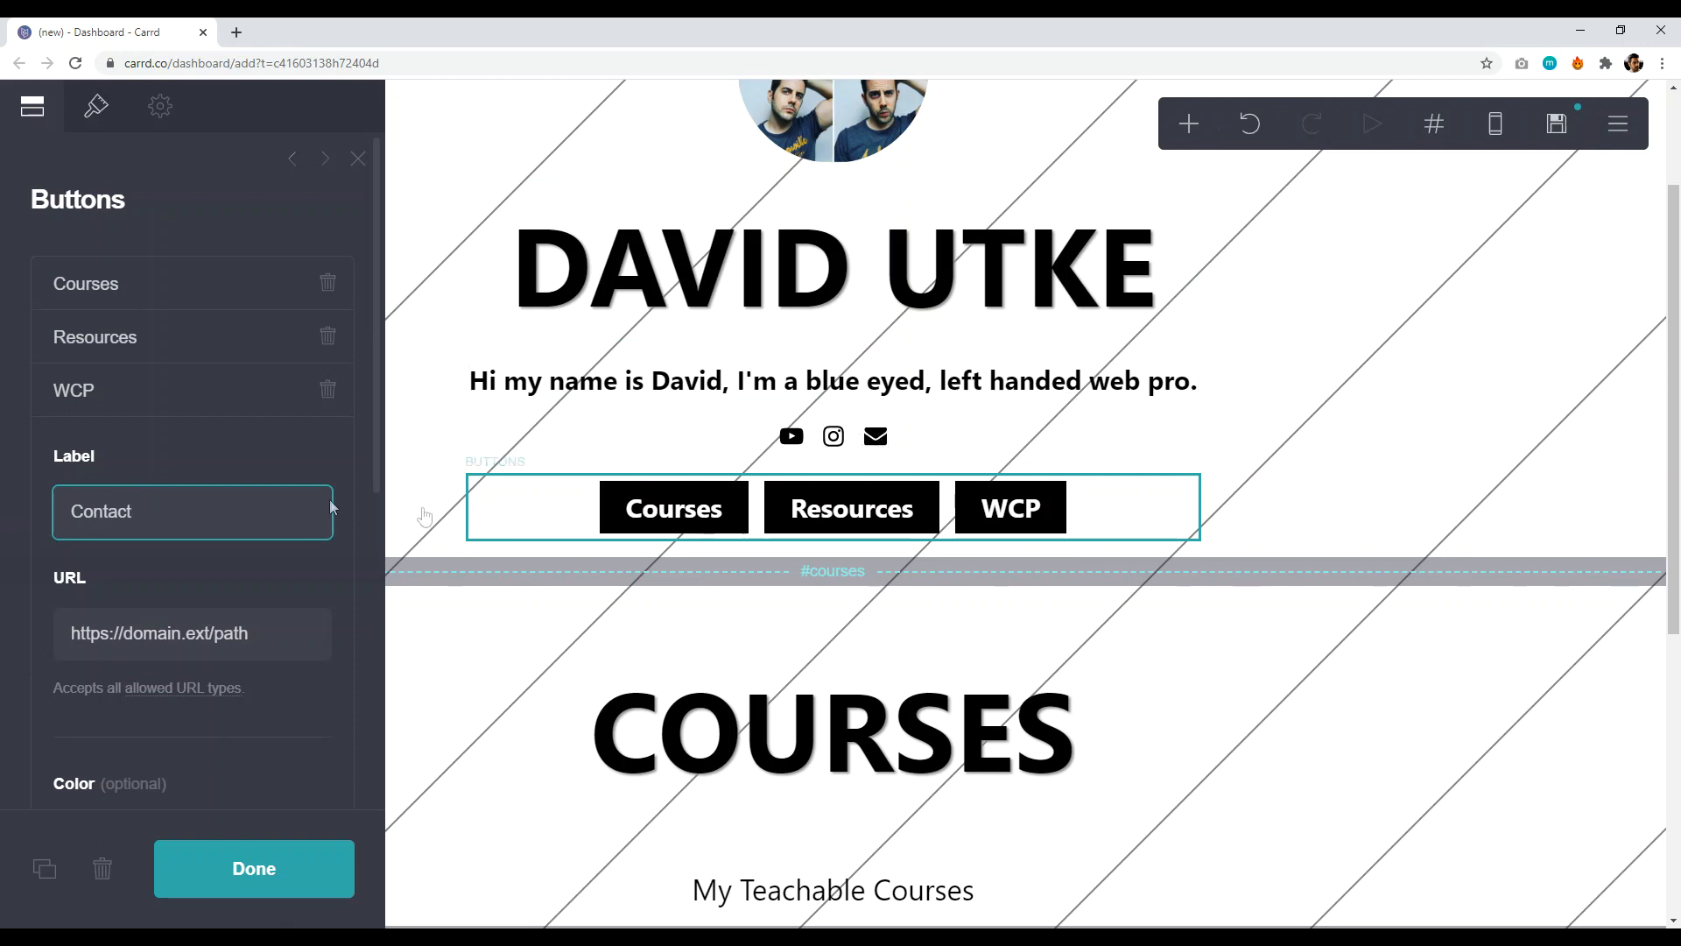
pyautogui.click(261, 876)
pyautogui.scroll(-6, 1225, 630)
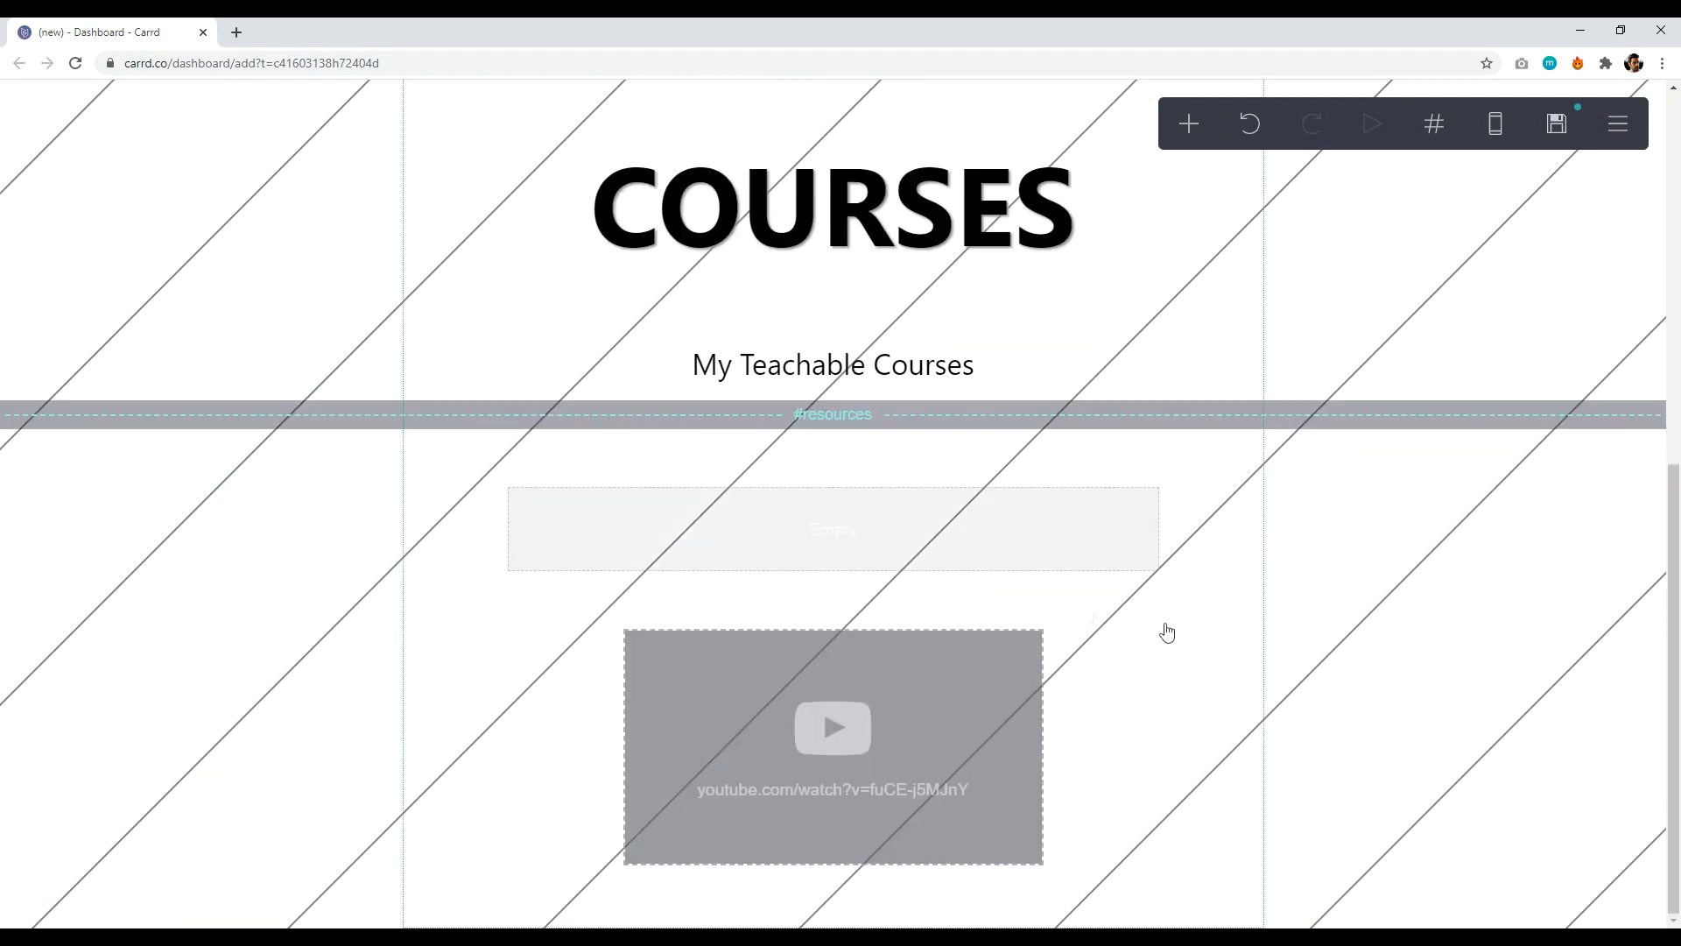
pyautogui.scroll(2, 1007, 612)
pyautogui.scroll(-2, 924, 840)
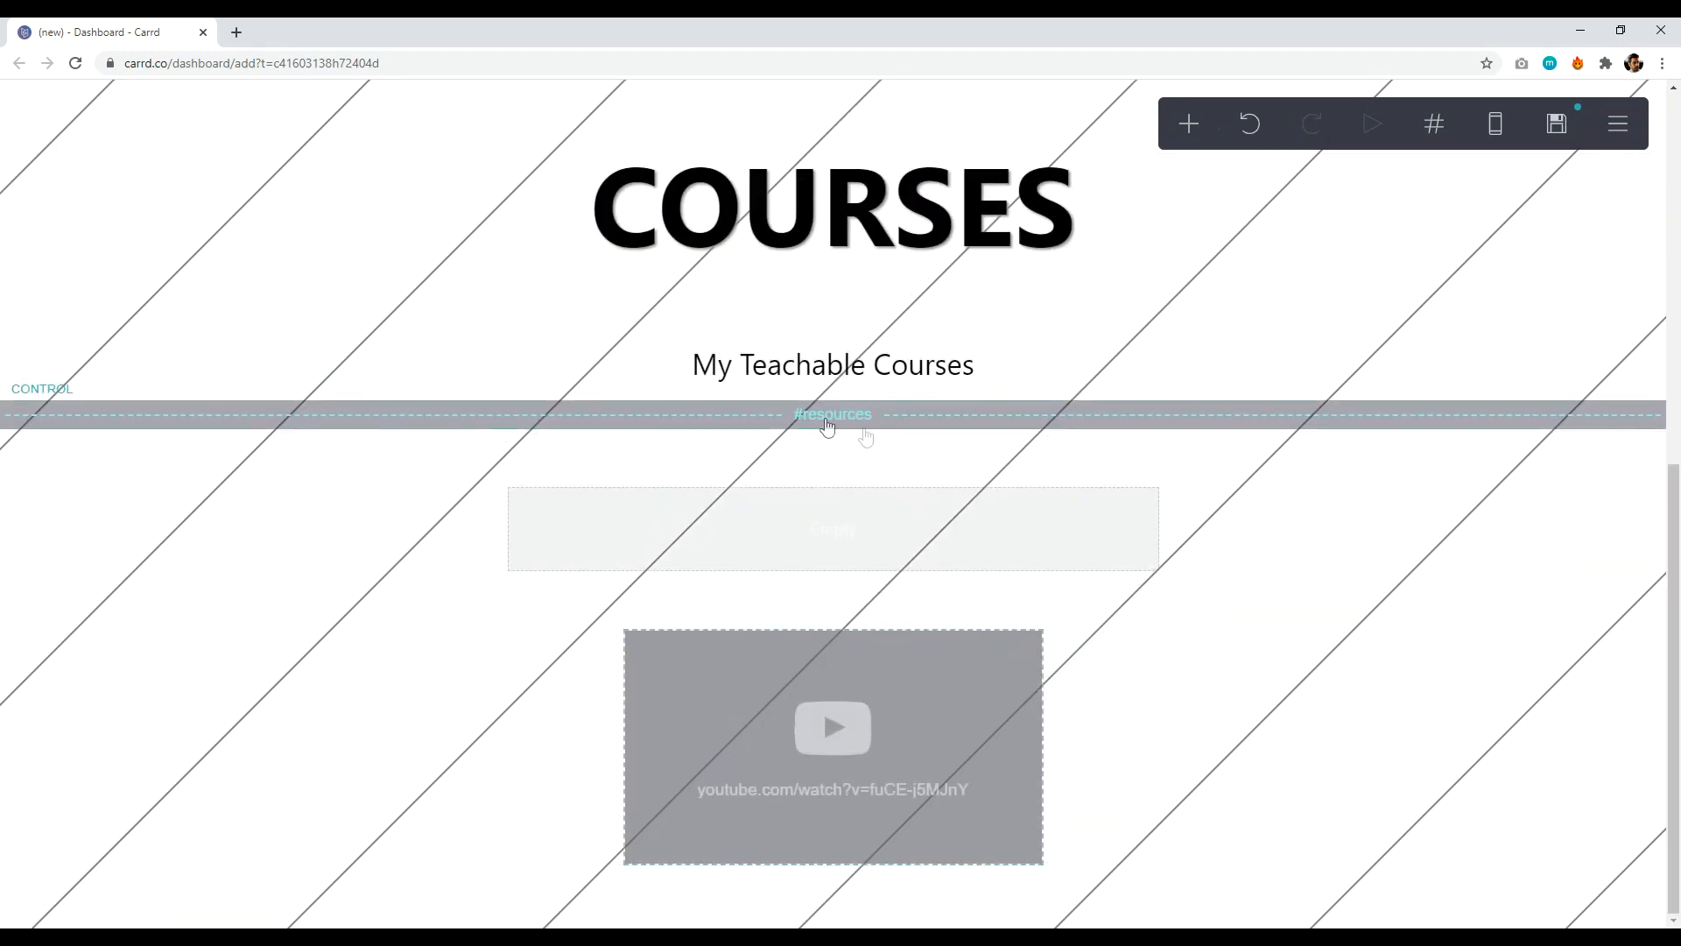
pyautogui.click(1189, 123)
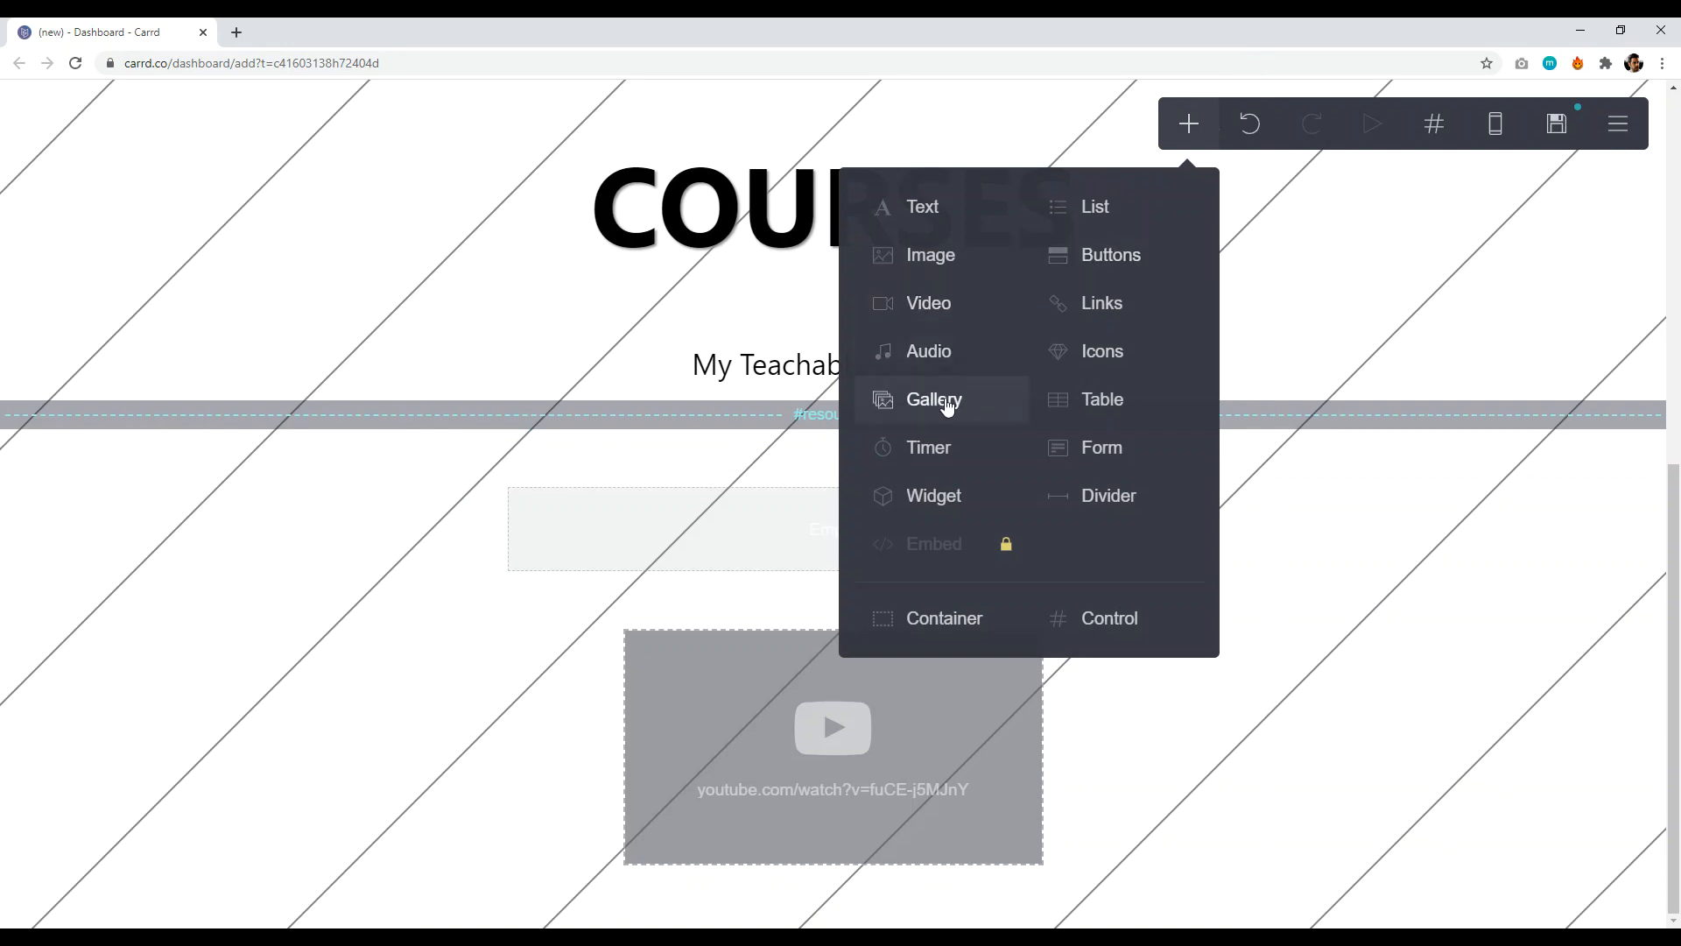
pyautogui.click(941, 261)
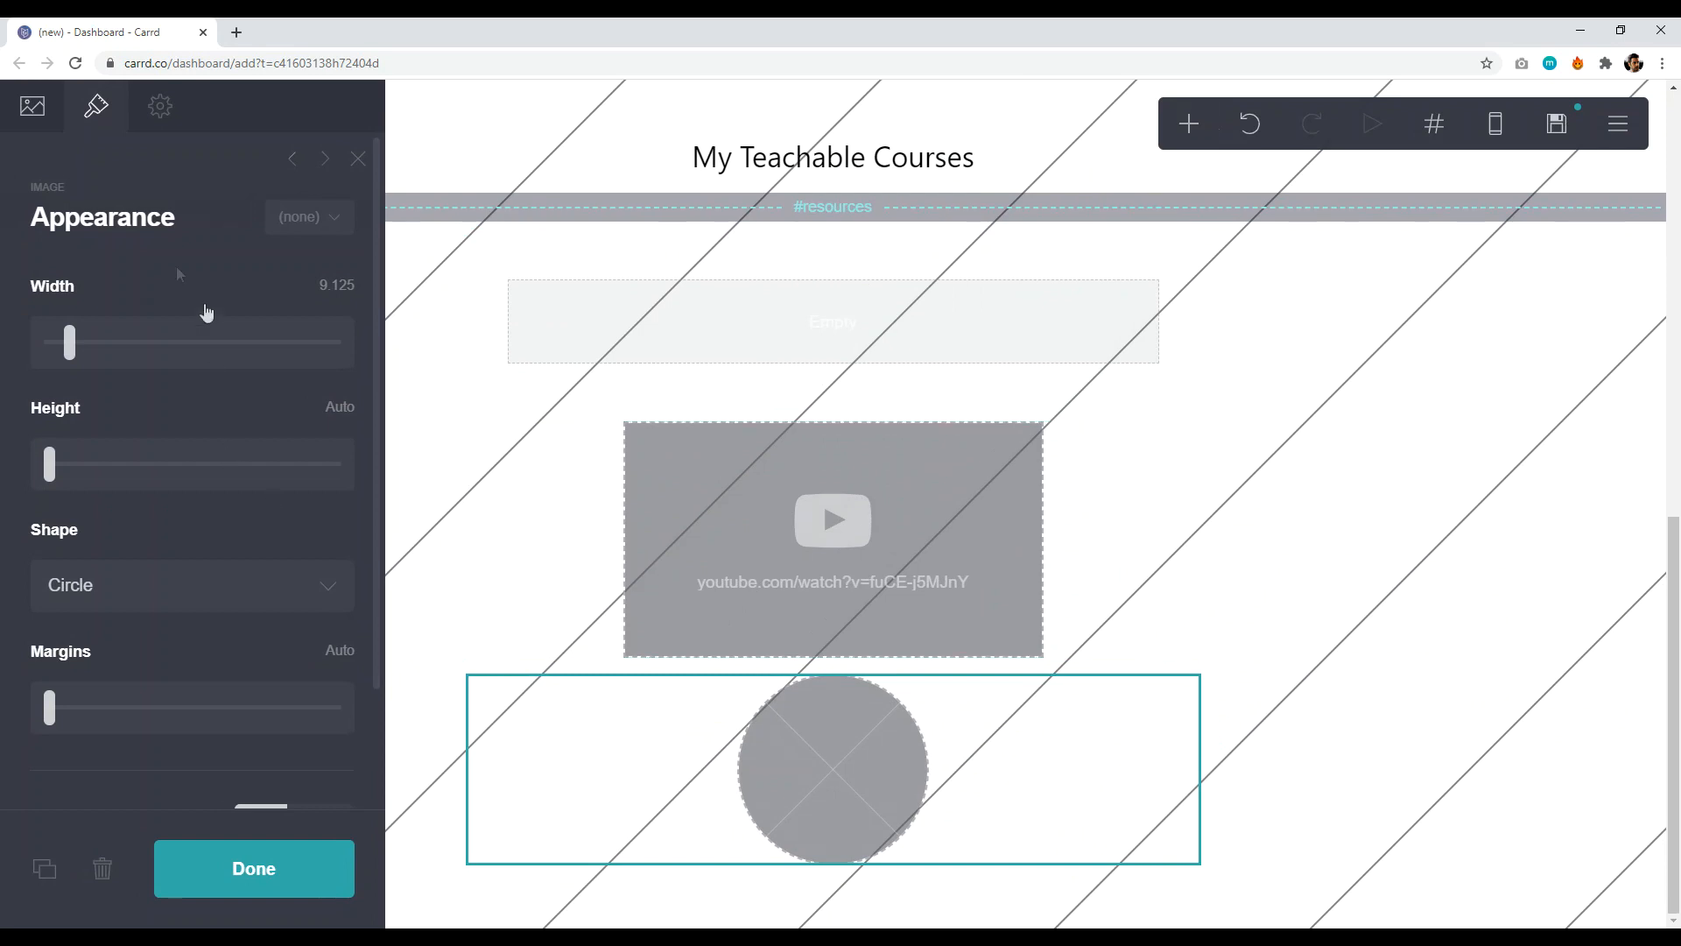
pyautogui.click(32, 109)
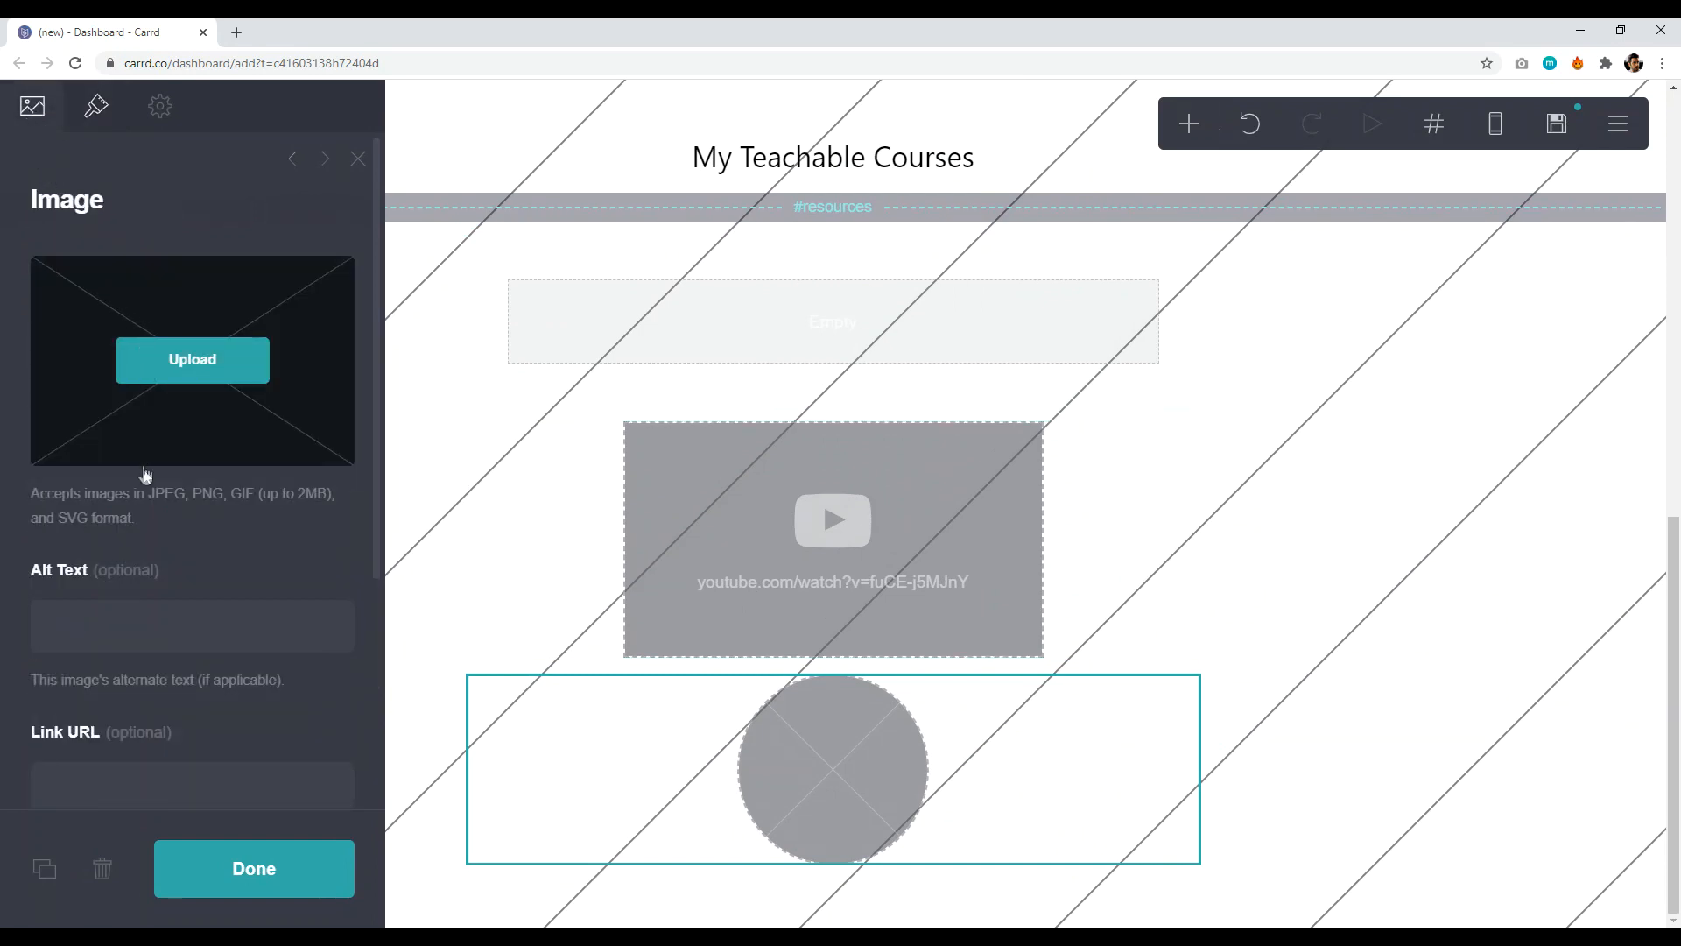
pyautogui.click(191, 359)
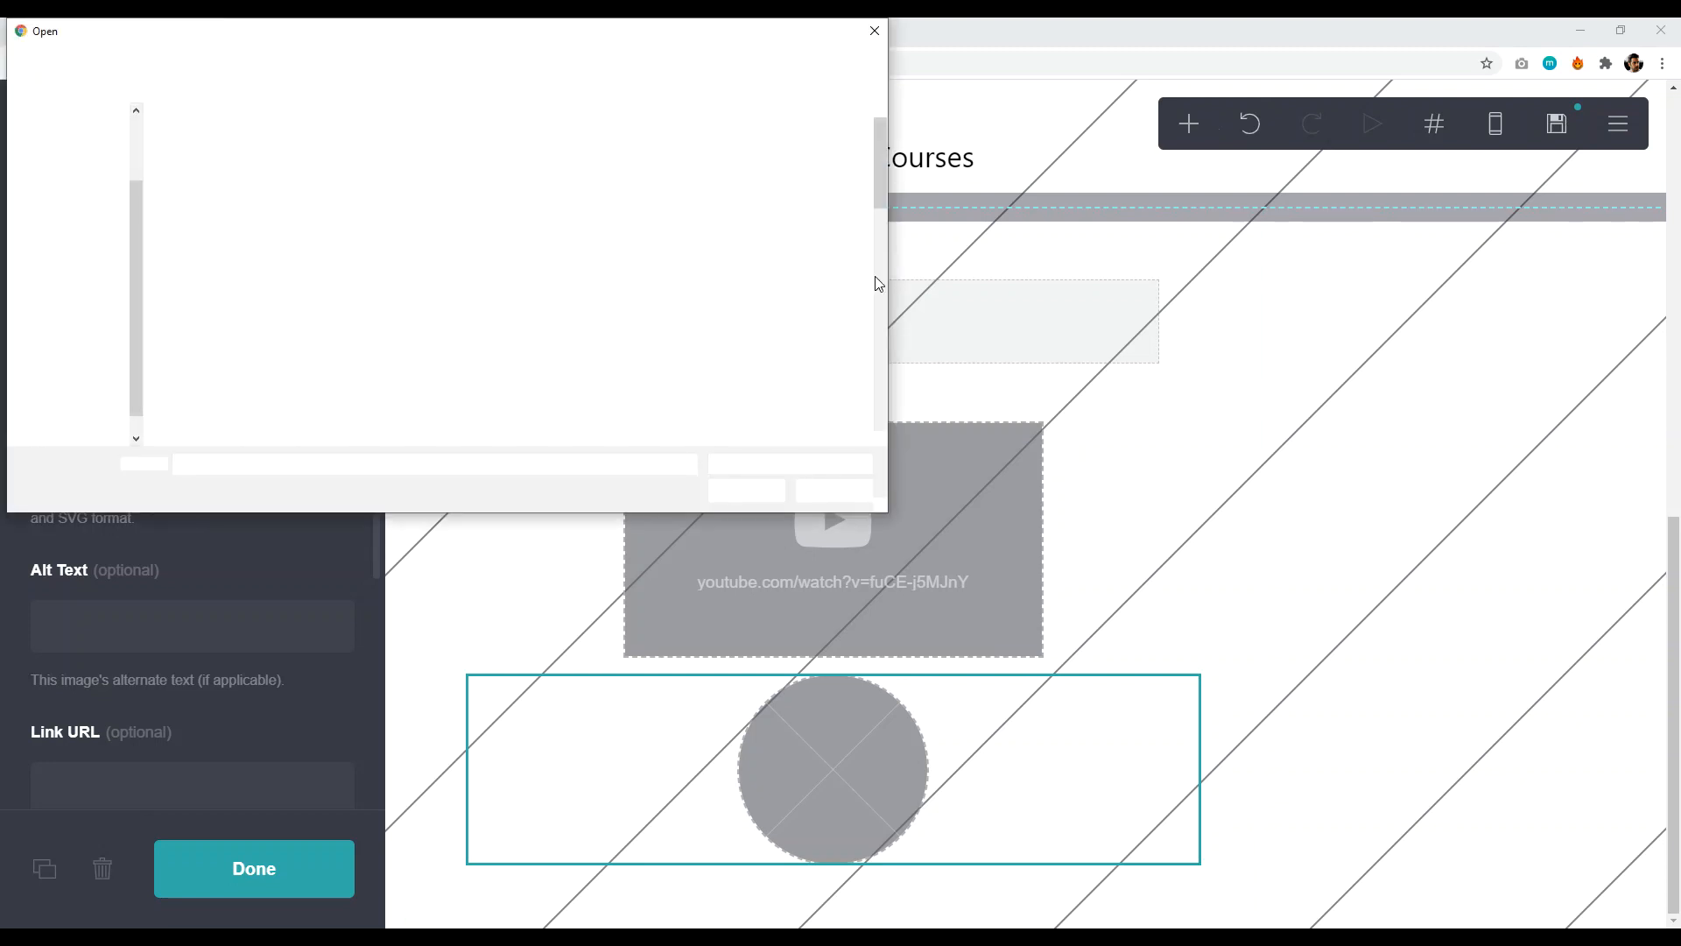
pyautogui.scroll(-3, 815, 280)
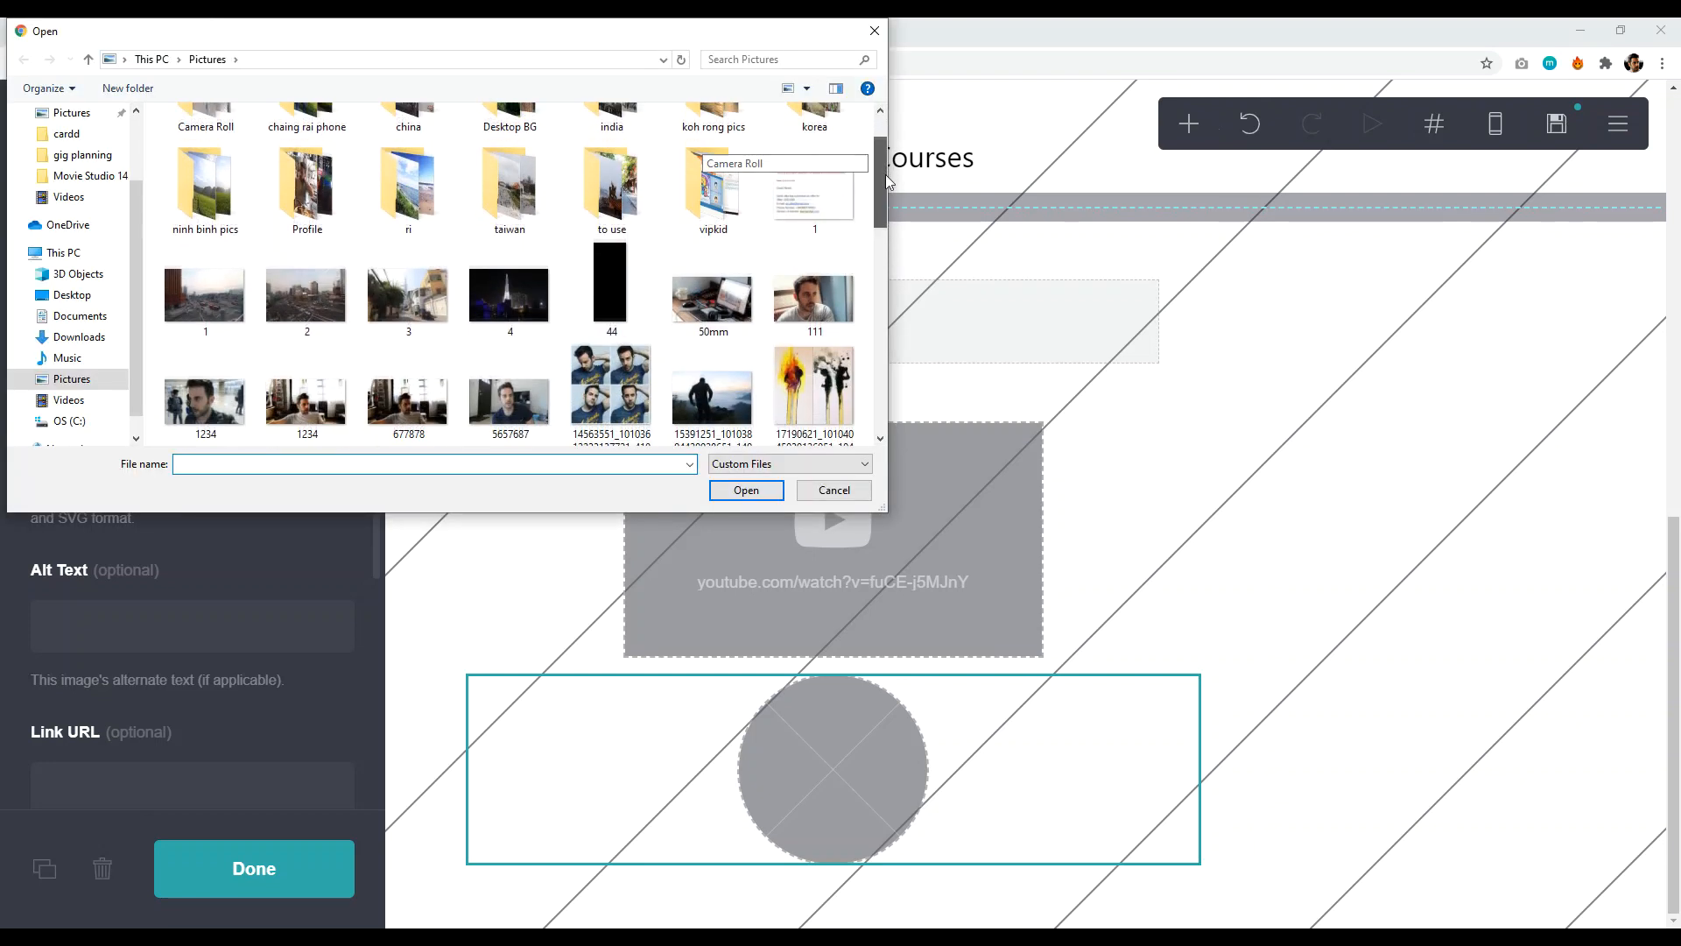
pyautogui.click(712, 267)
pyautogui.click(745, 491)
pyautogui.moveTo(858, 501); pyautogui.dragTo(582, 350)
pyautogui.moveTo(762, 606); pyautogui.dragTo(1317, 774)
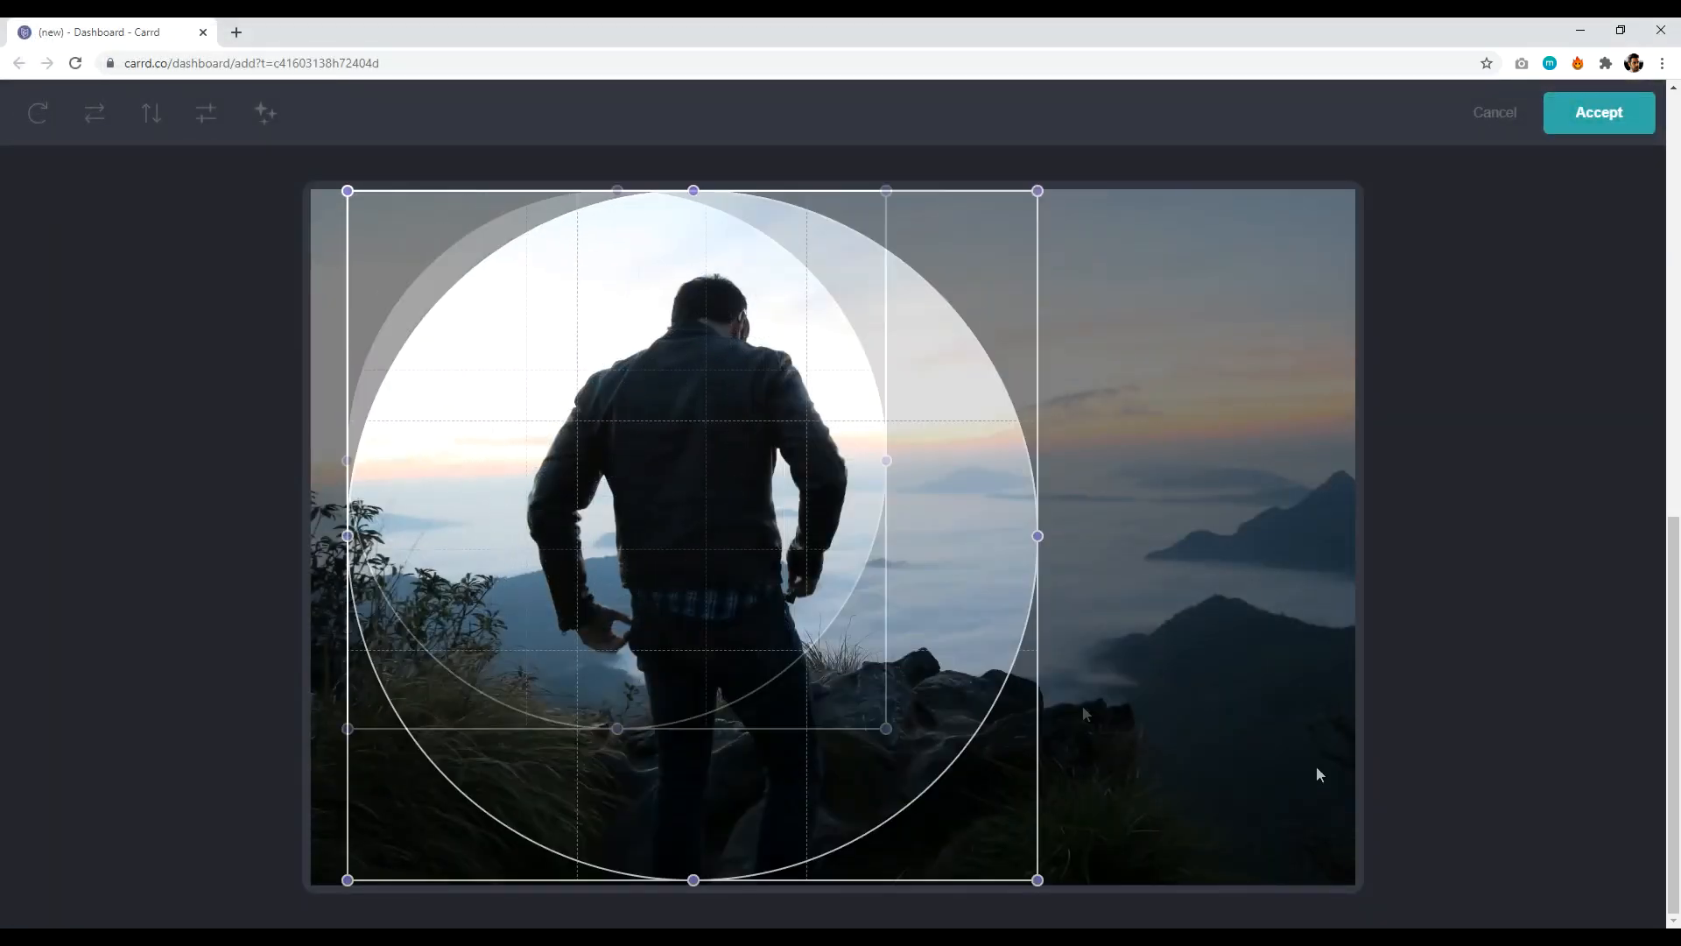
pyautogui.moveTo(717, 649); pyautogui.dragTo(755, 653)
pyautogui.click(1599, 112)
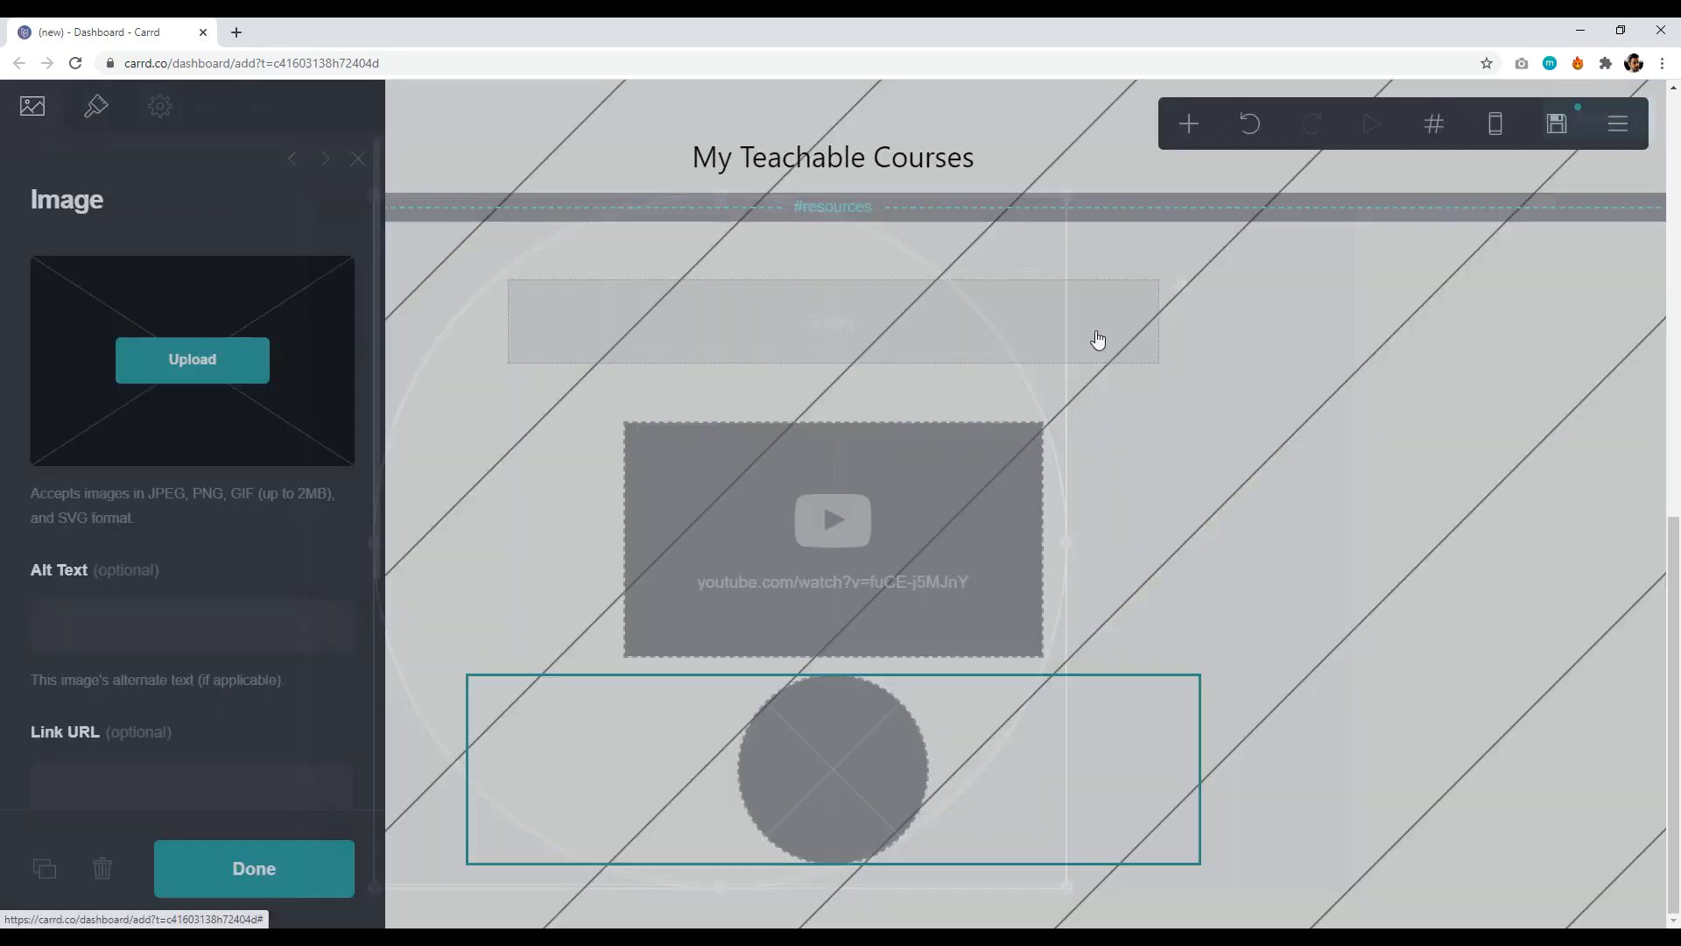
pyautogui.scroll(10, 1152, 633)
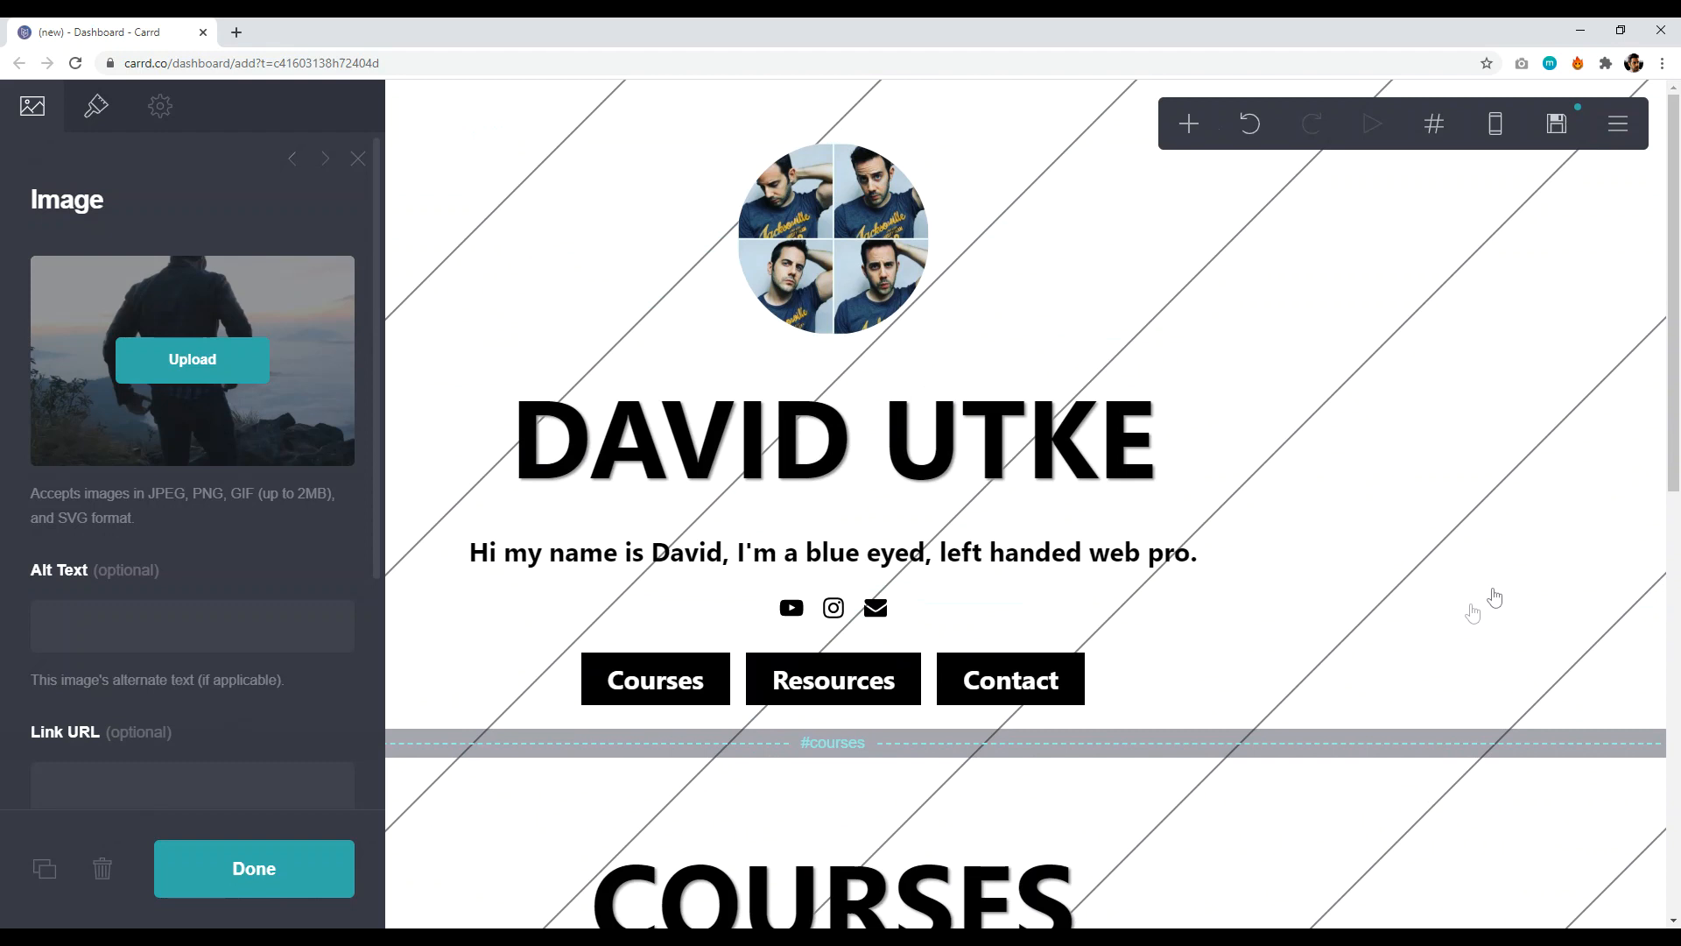
pyautogui.scroll(-10, 1258, 675)
pyautogui.click(1299, 705)
pyautogui.click(1121, 756)
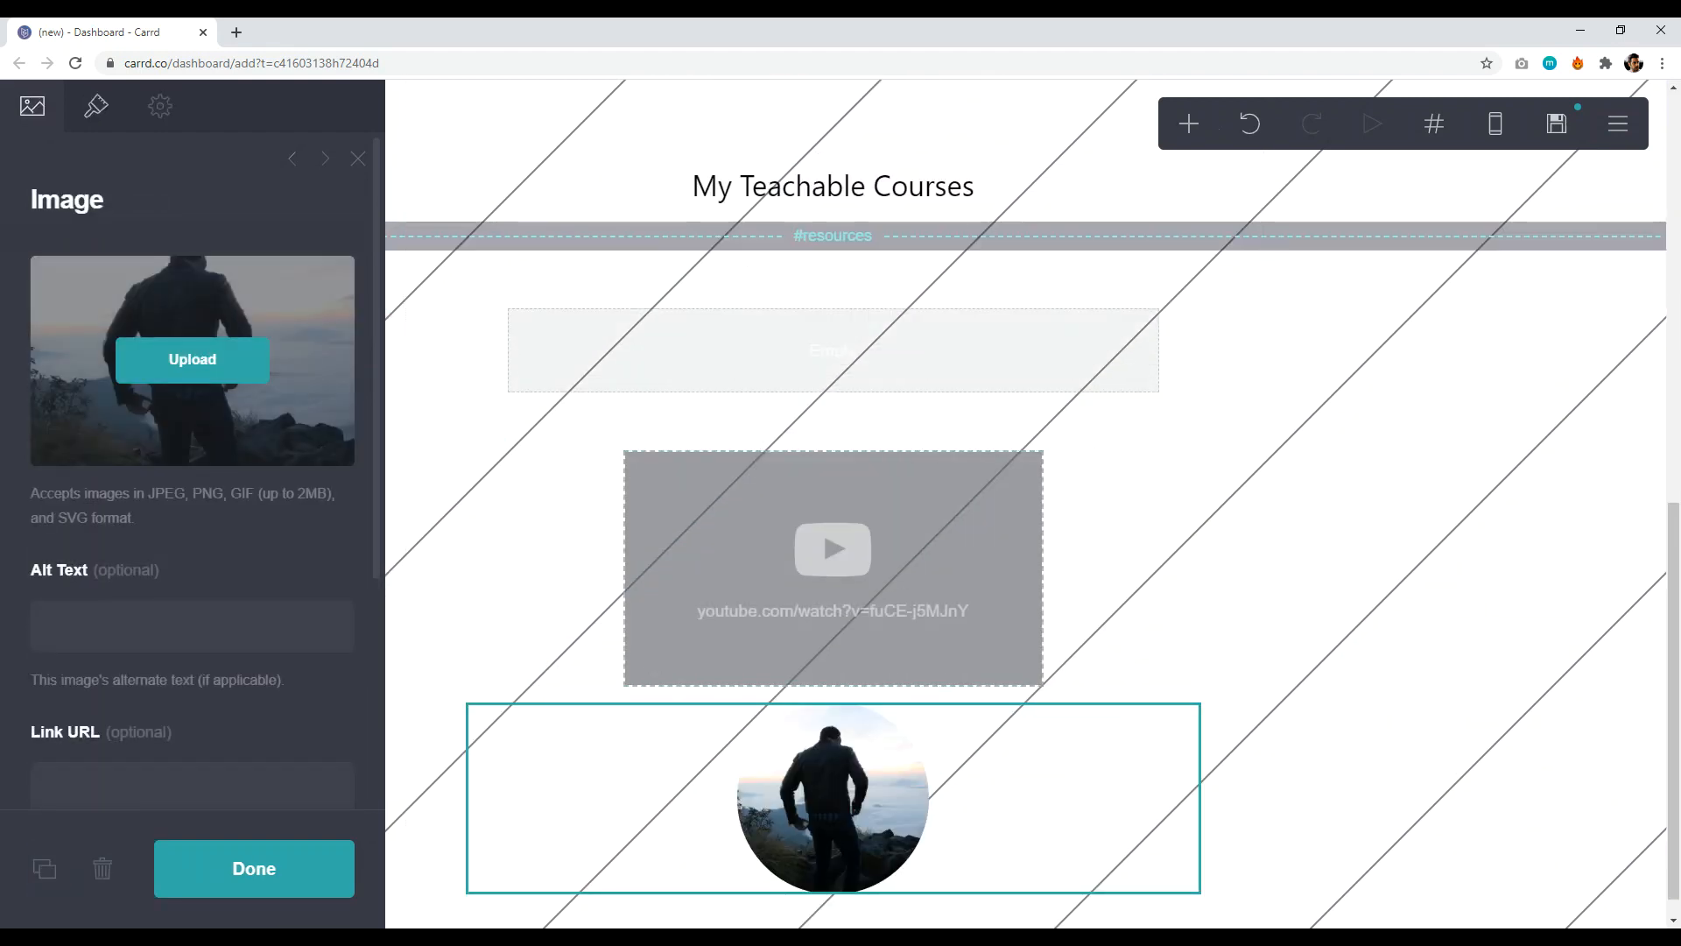
pyautogui.click(102, 868)
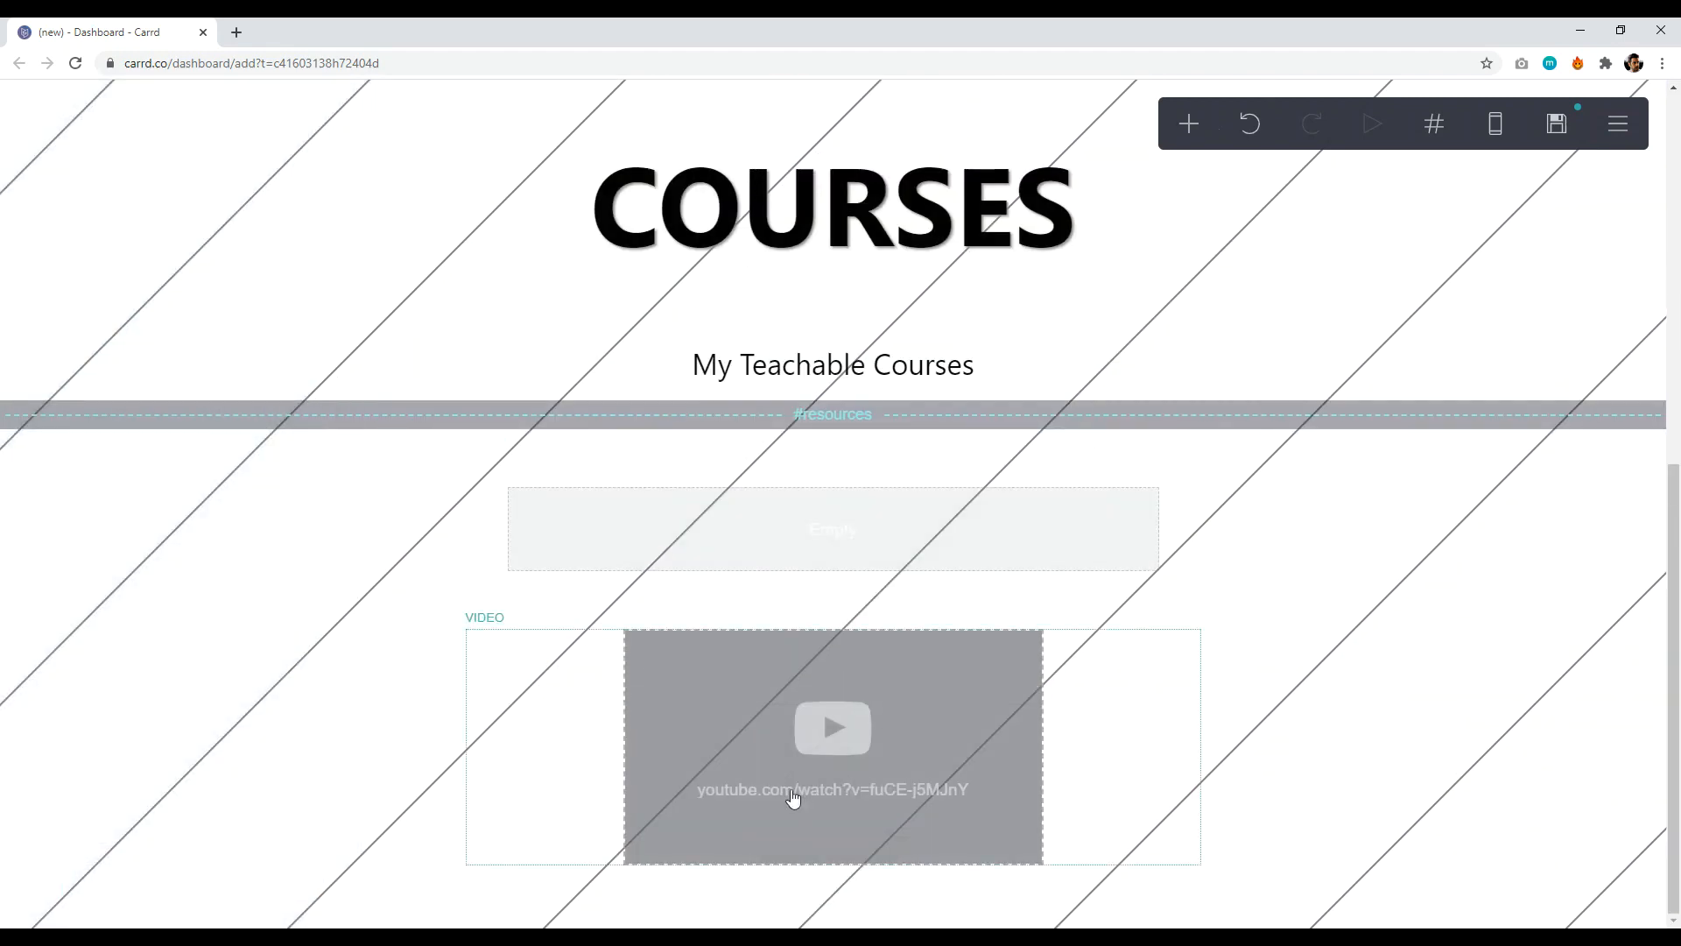
# - Add a Gallery below the video with a cropped mountain-view photo as its first image
pyautogui.click(1189, 124)
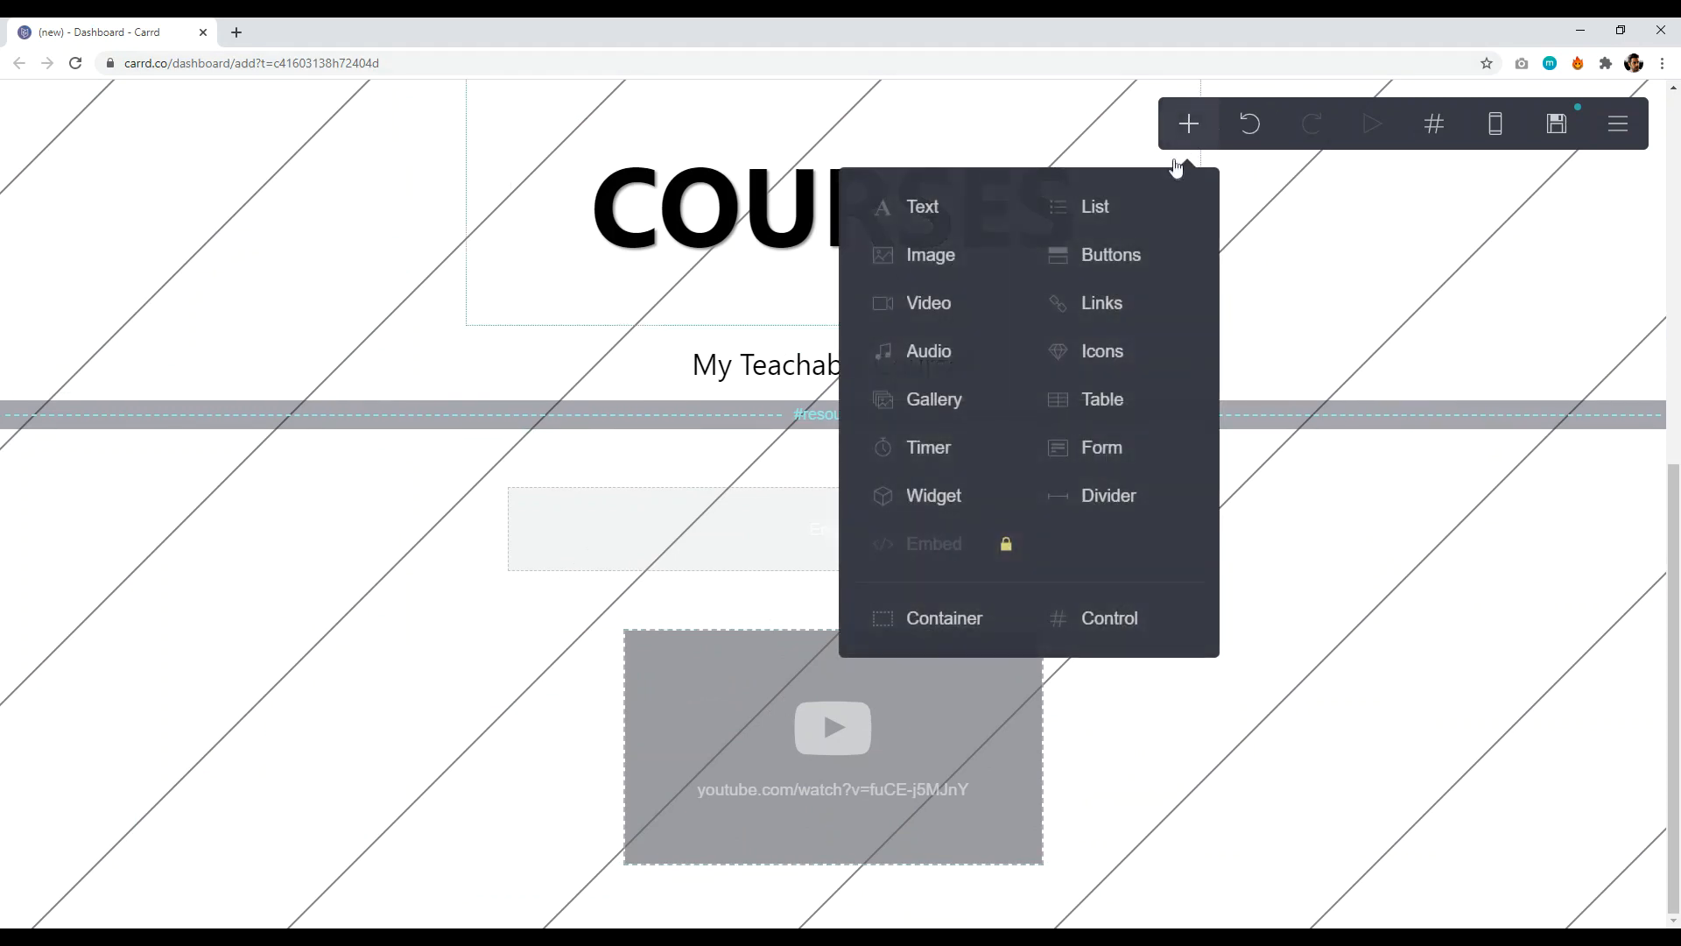
pyautogui.click(947, 404)
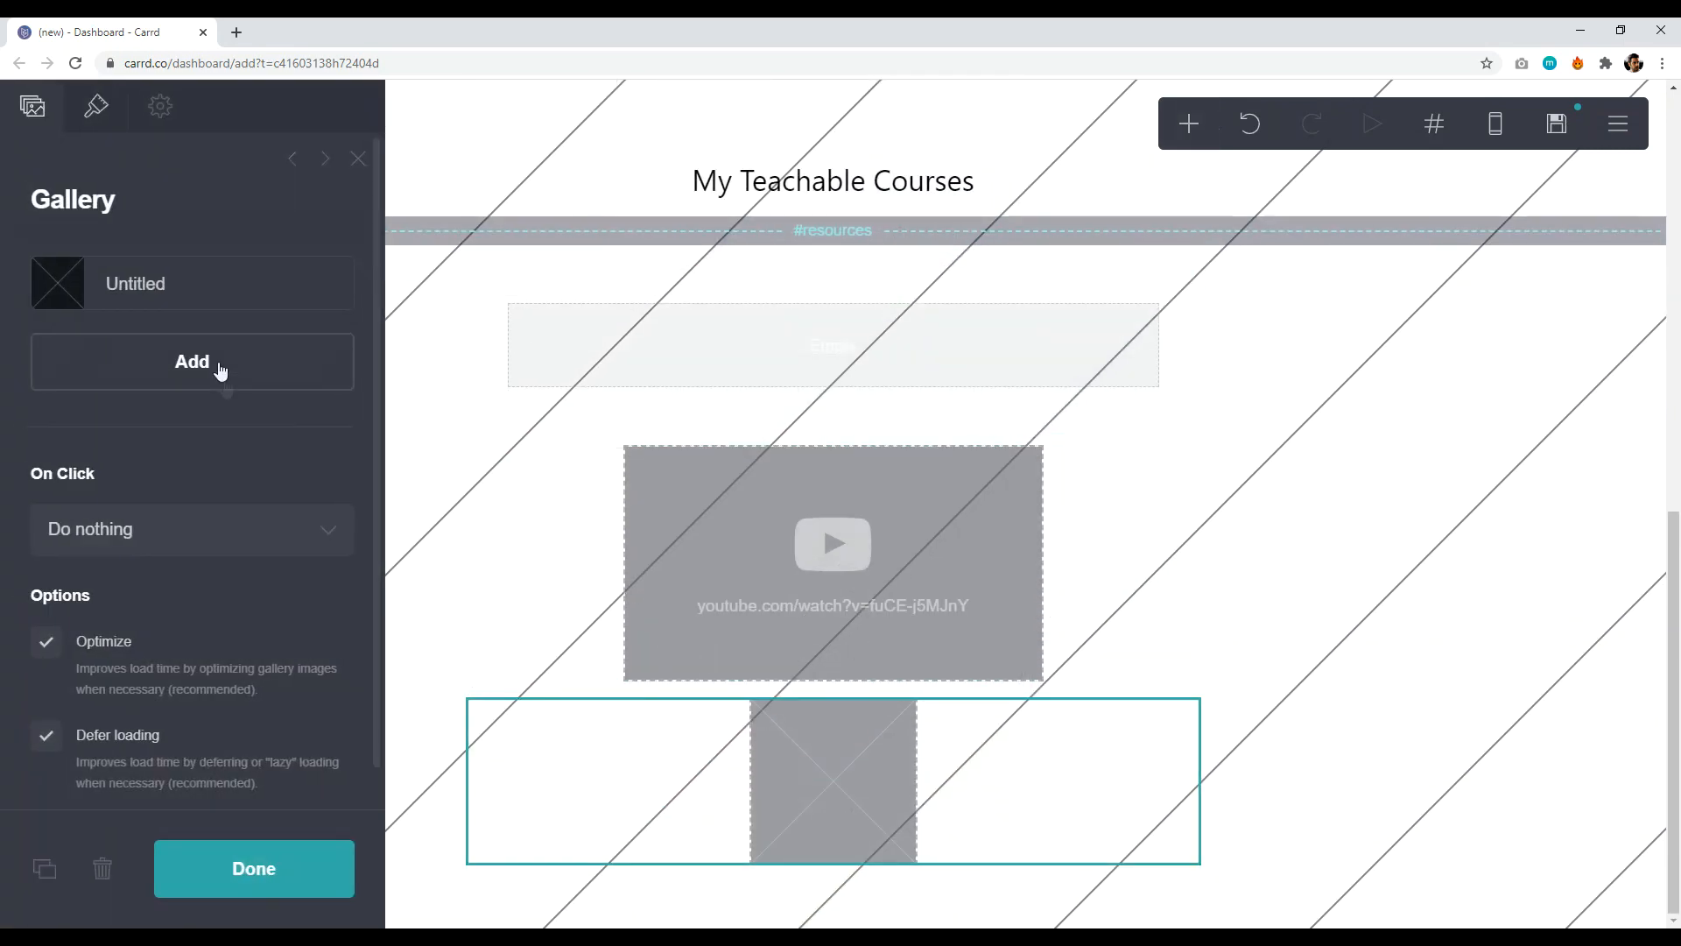
pyautogui.click(76, 286)
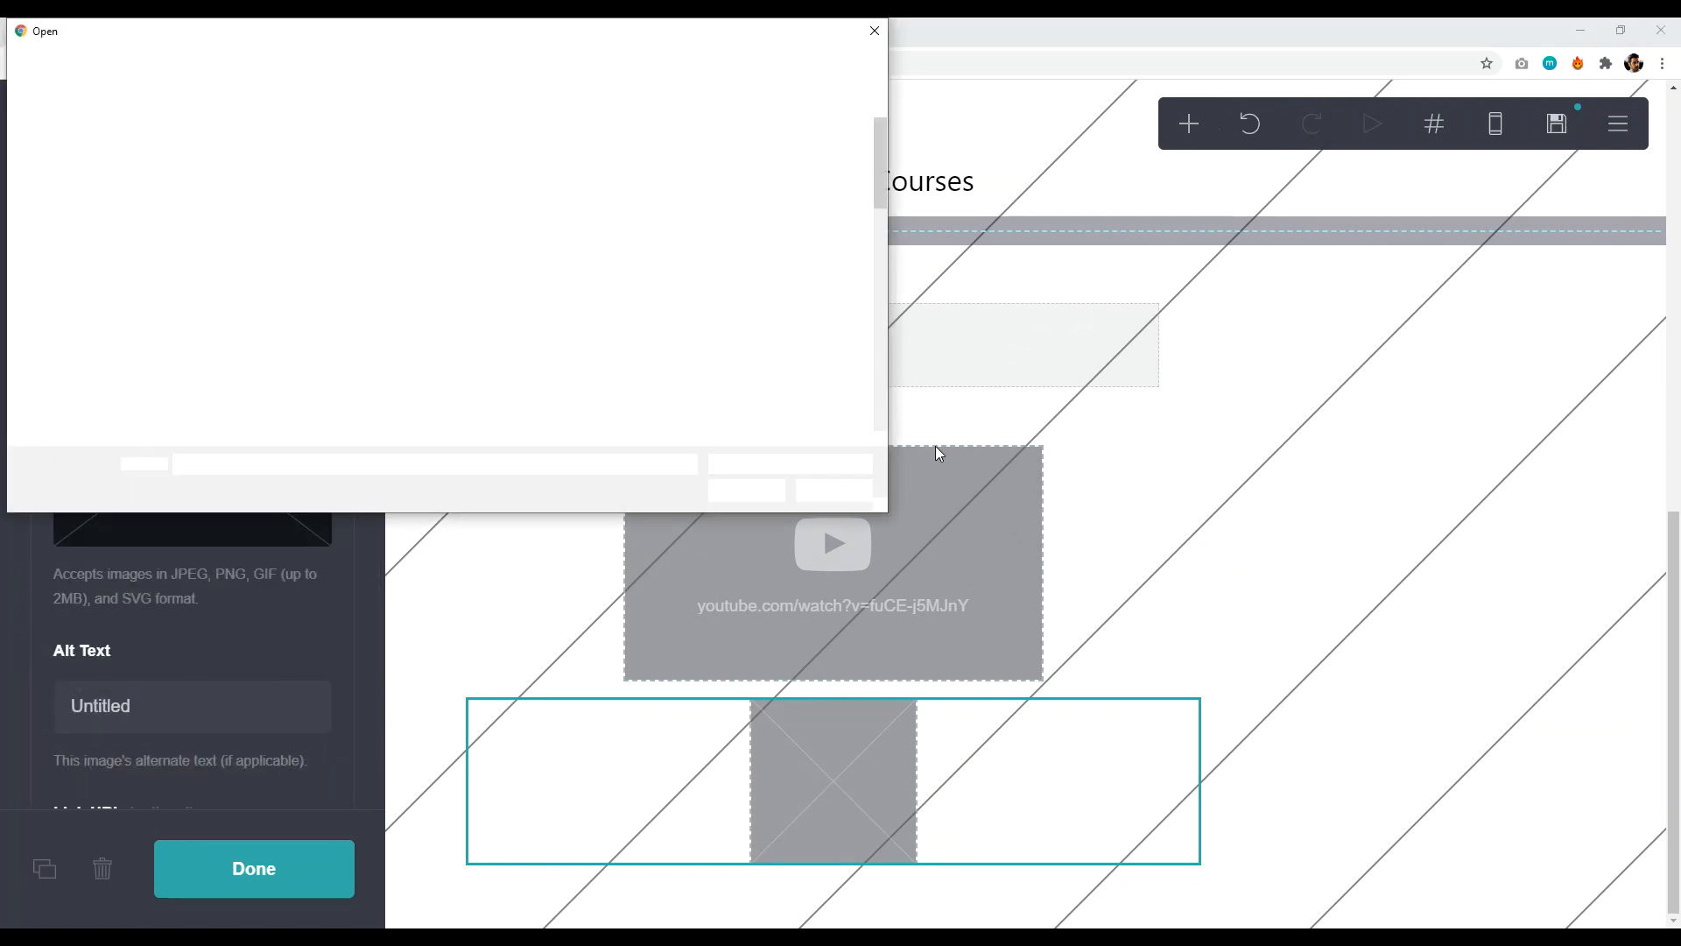
pyautogui.moveTo(881, 153); pyautogui.dragTo(880, 213)
pyautogui.click(668, 254)
pyautogui.click(745, 490)
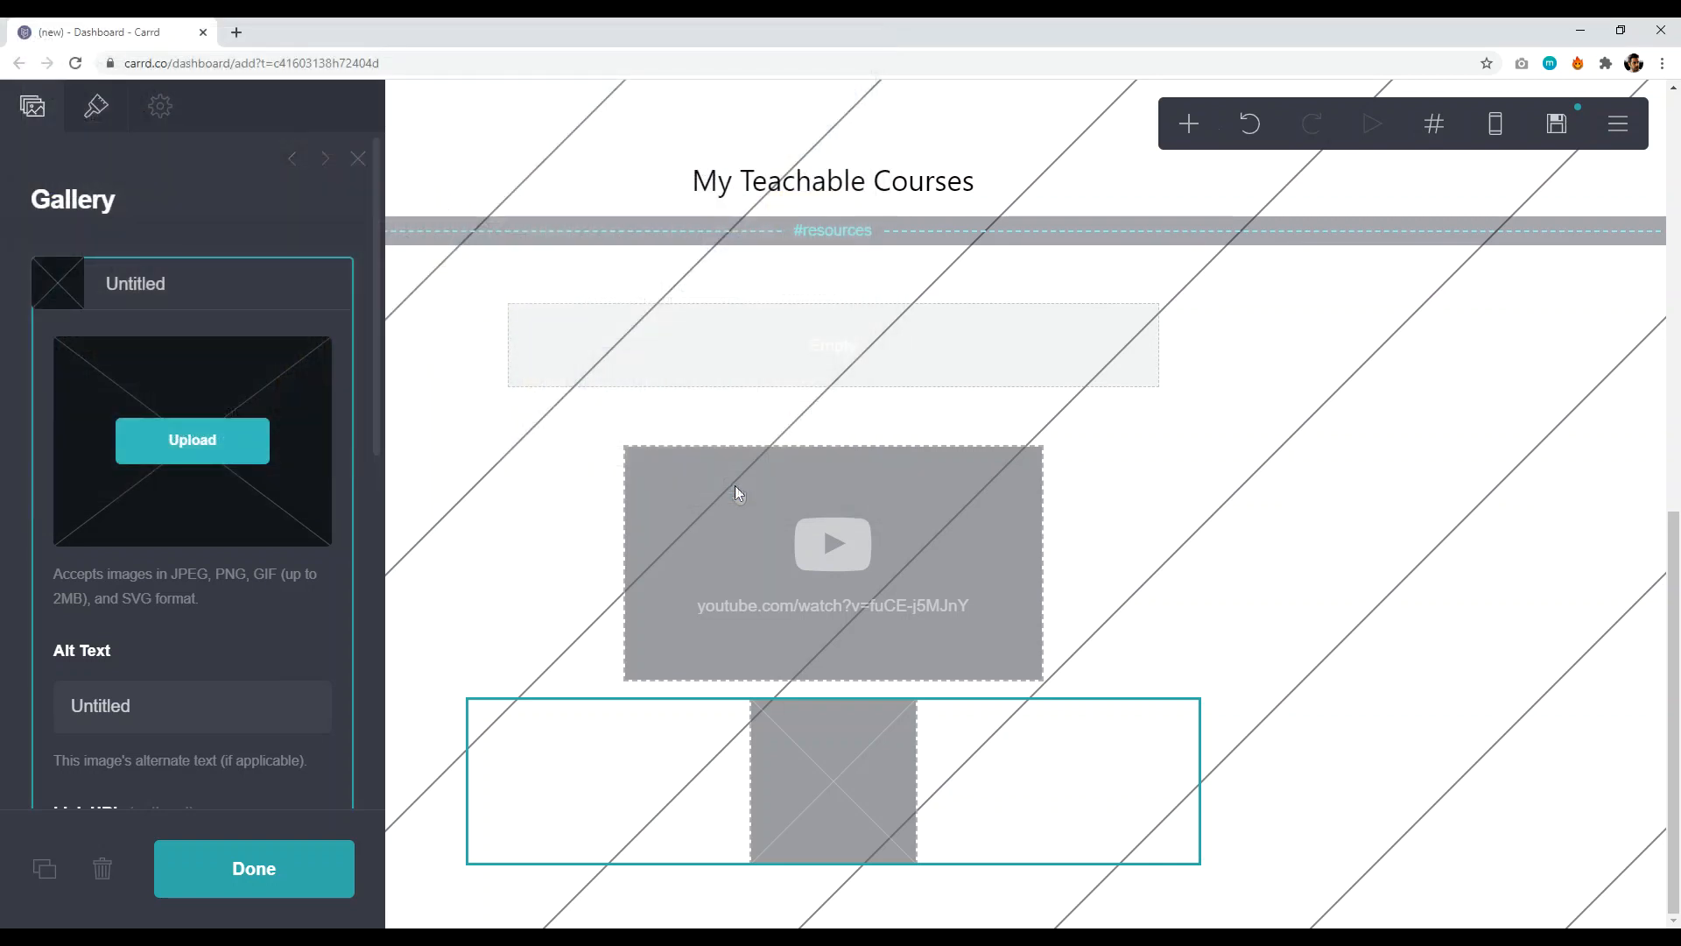
pyautogui.moveTo(867, 525); pyautogui.dragTo(657, 433)
pyautogui.moveTo(747, 606); pyautogui.dragTo(1055, 886)
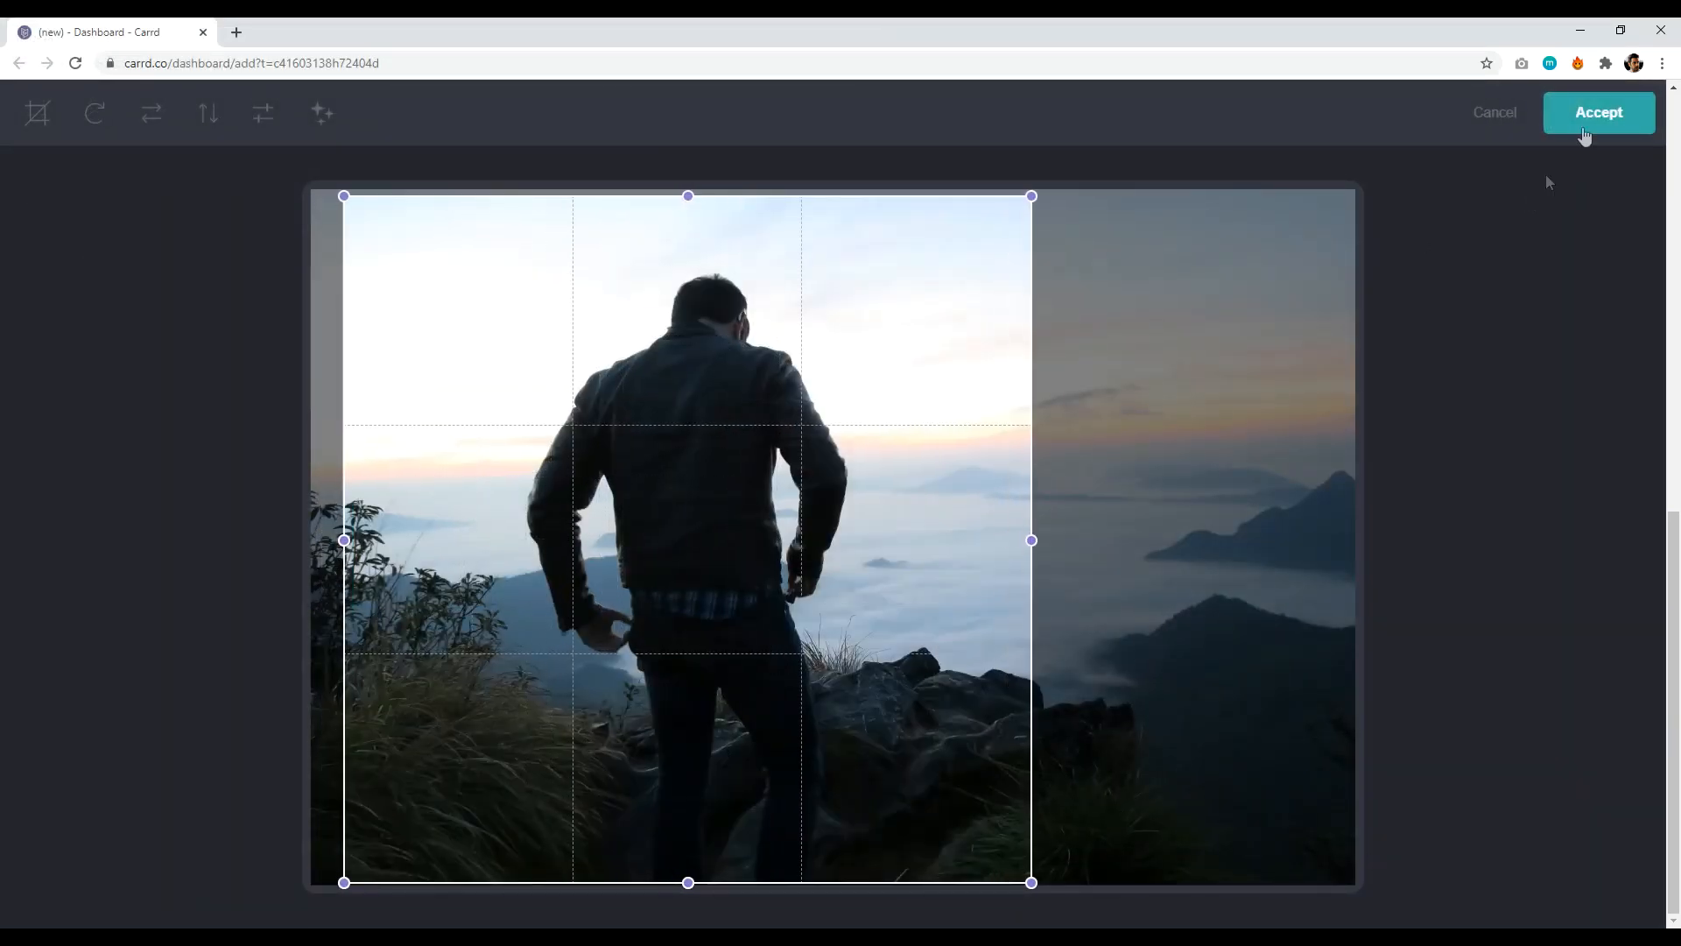
pyautogui.click(1584, 131)
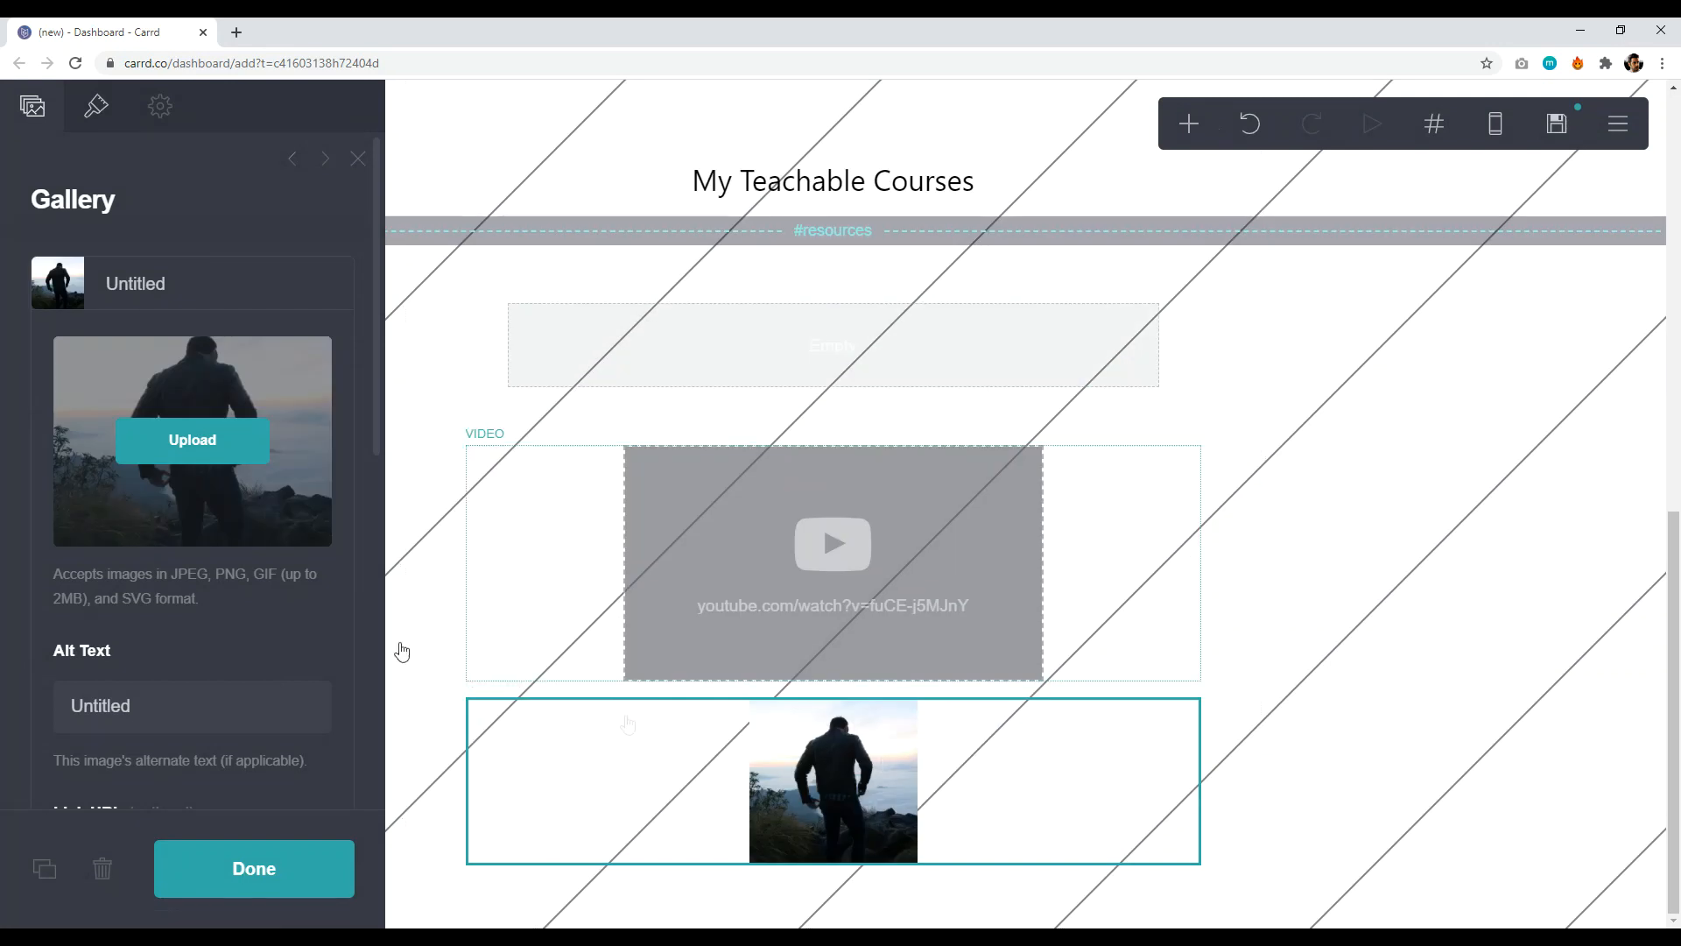
pyautogui.click(161, 285)
# - Add a second gallery image: the forest-trail photo of the man on the path, cropped to fit
pyautogui.click(198, 378)
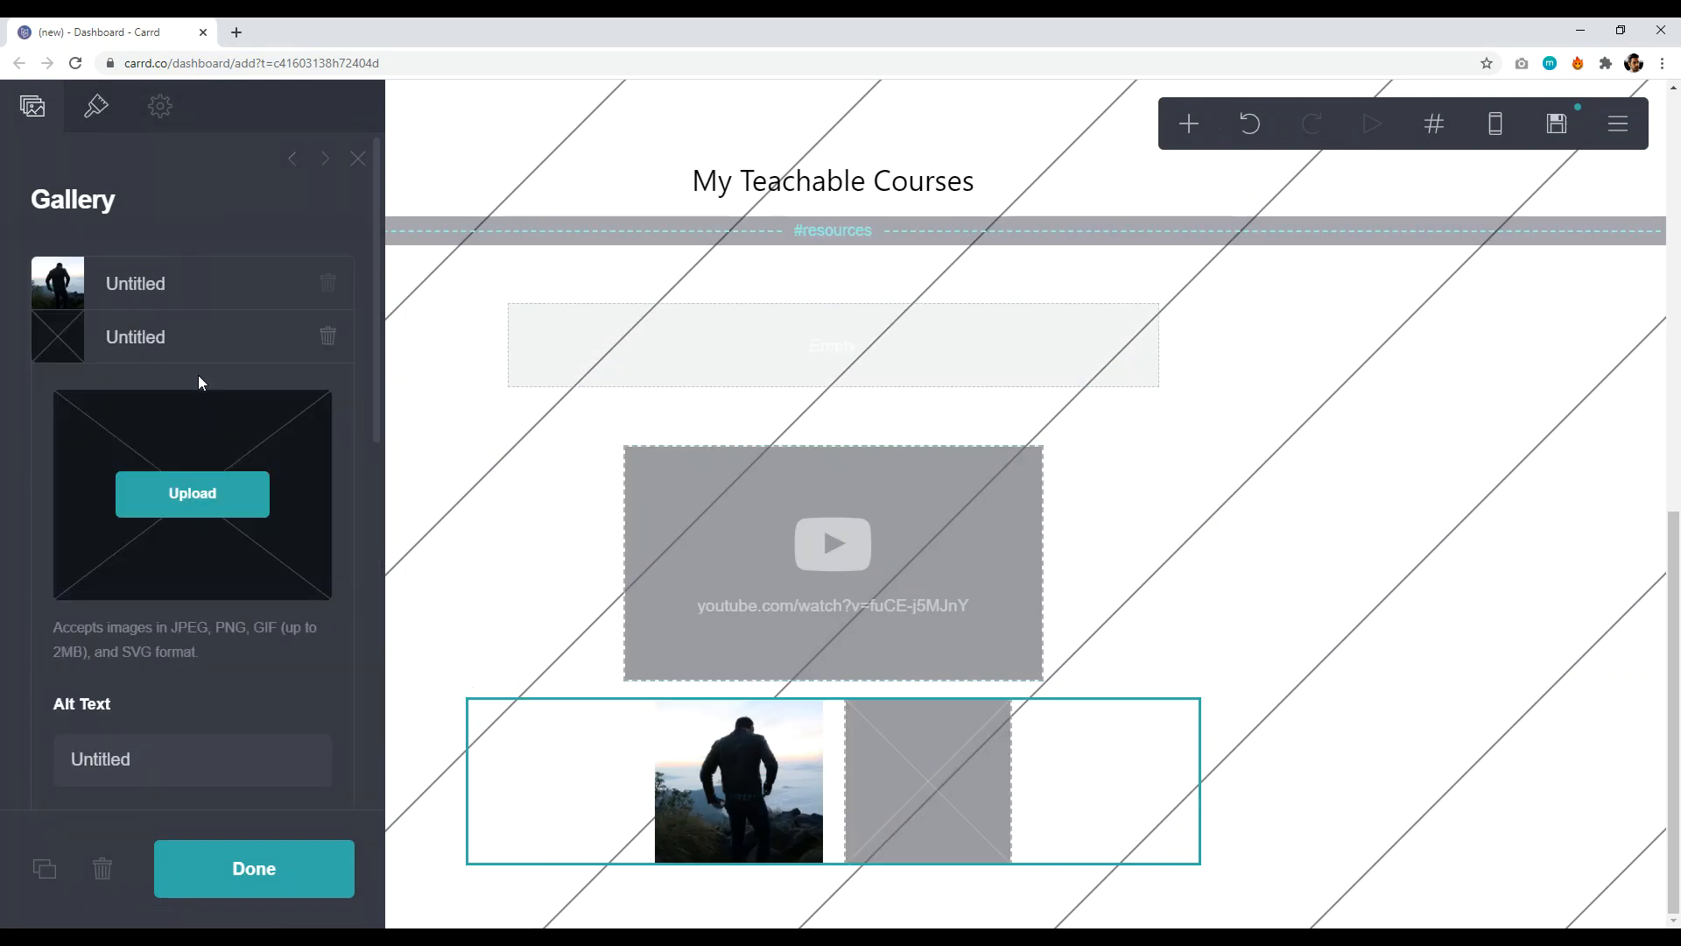
pyautogui.click(189, 497)
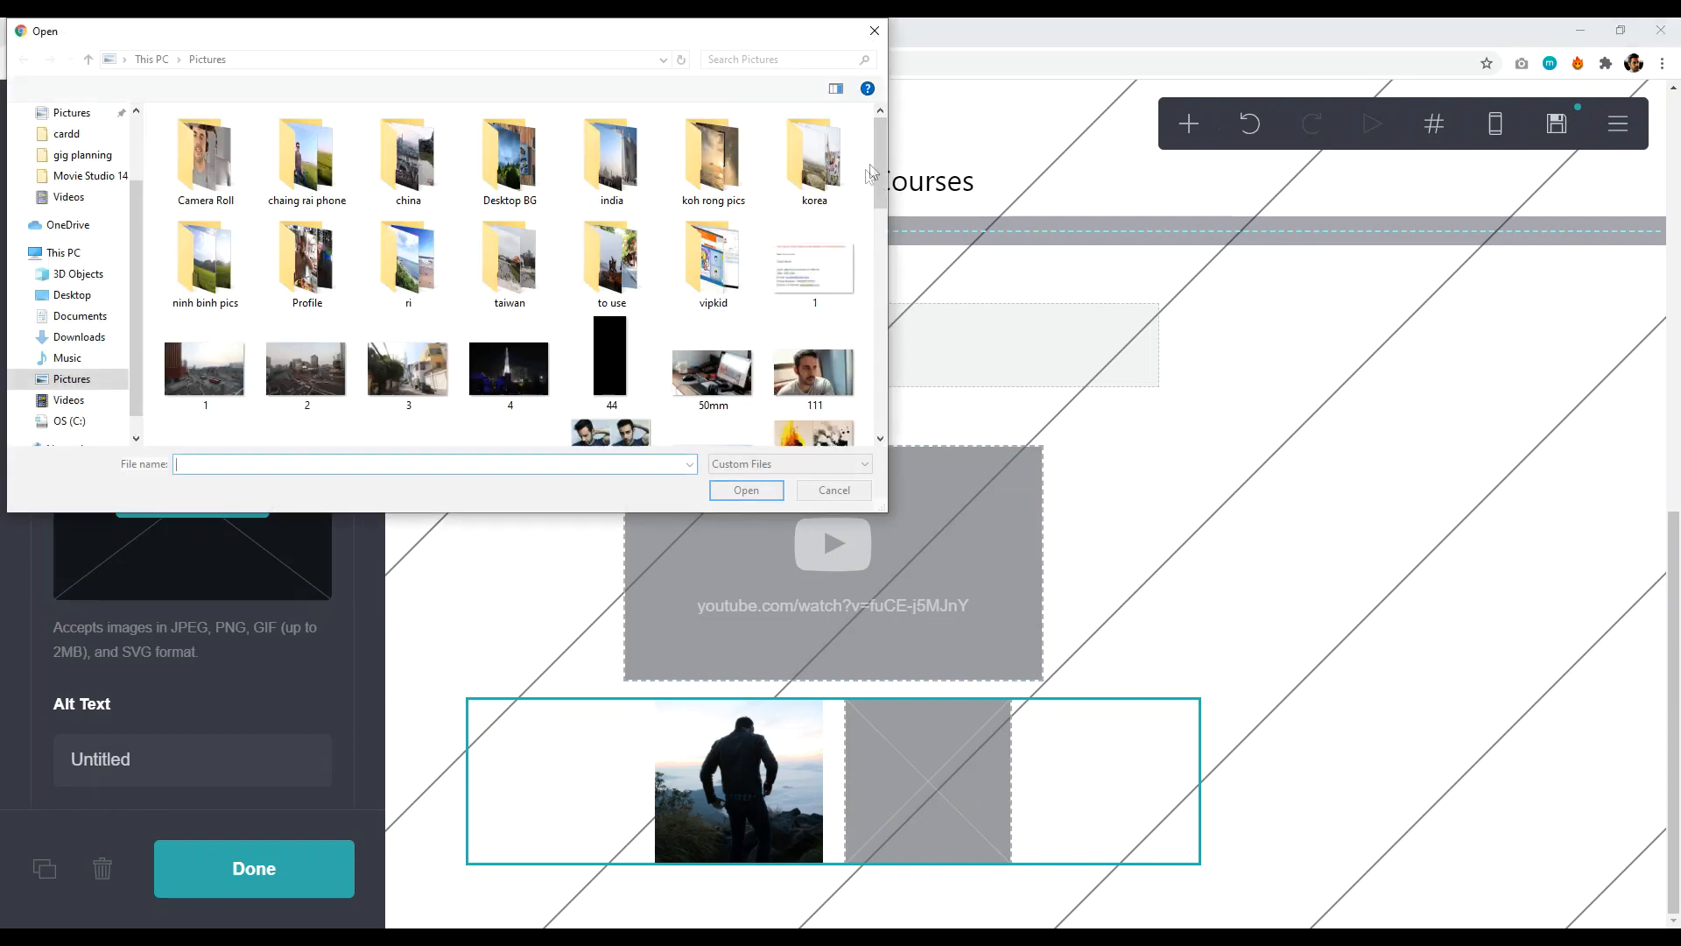
pyautogui.moveTo(879, 149); pyautogui.dragTo(865, 261)
pyautogui.click(204, 212)
pyautogui.click(746, 490)
pyautogui.moveTo(817, 521); pyautogui.dragTo(922, 413)
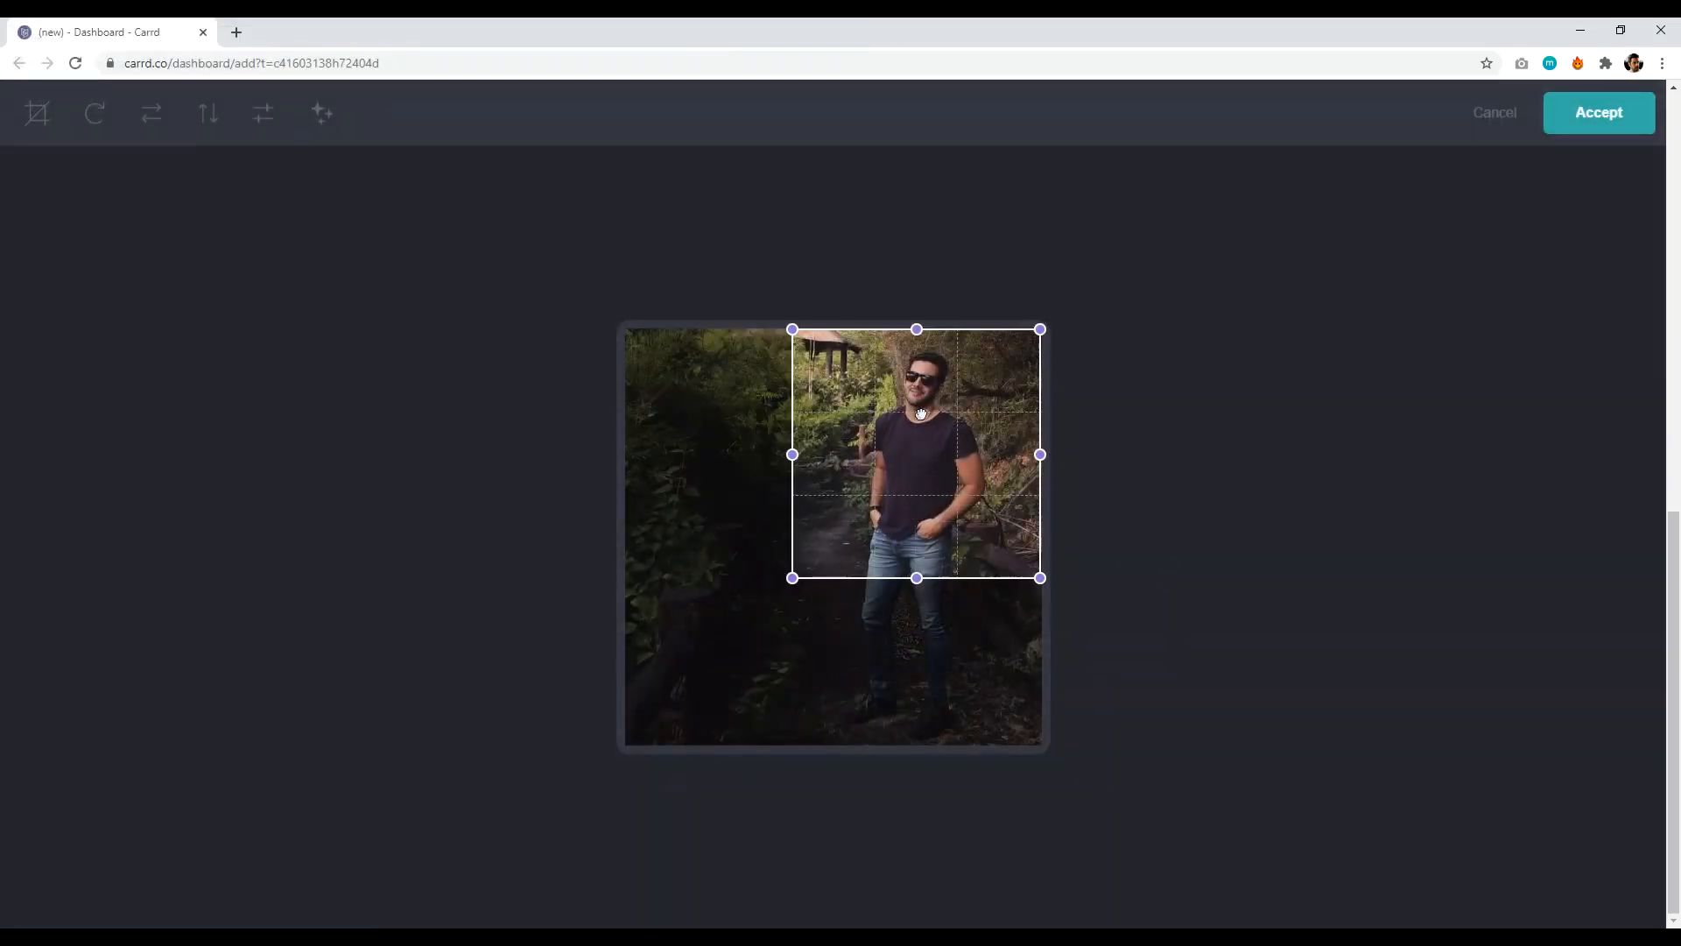
pyautogui.moveTo(777, 580); pyautogui.dragTo(599, 767)
pyautogui.click(1559, 121)
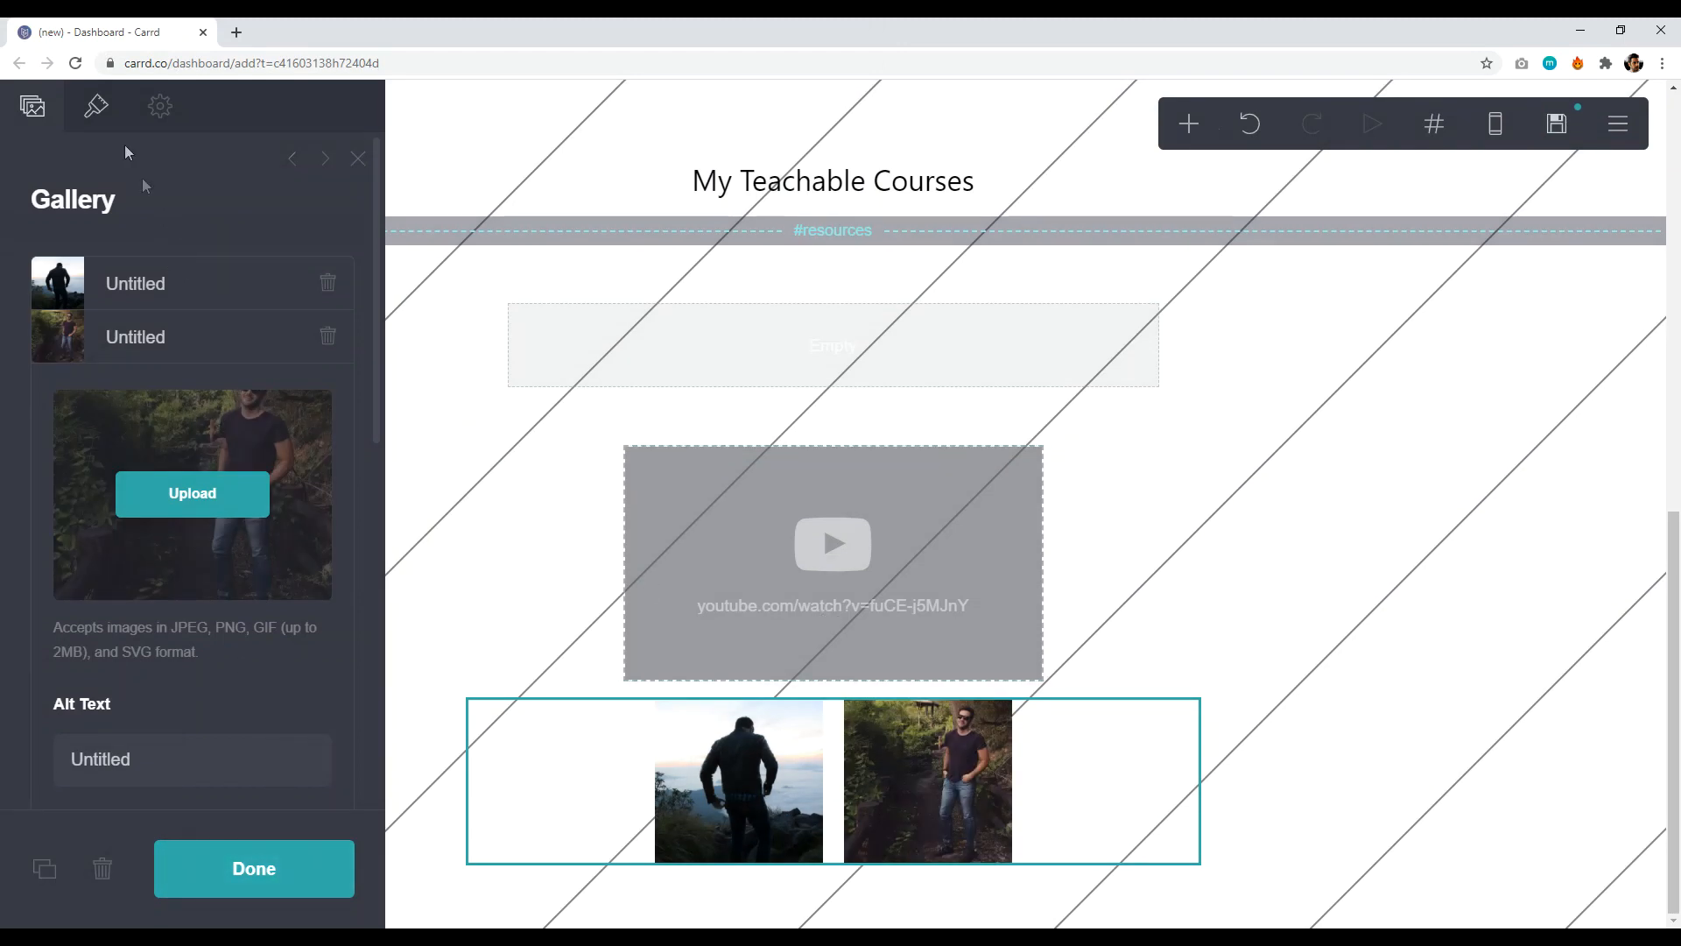
pyautogui.click(98, 109)
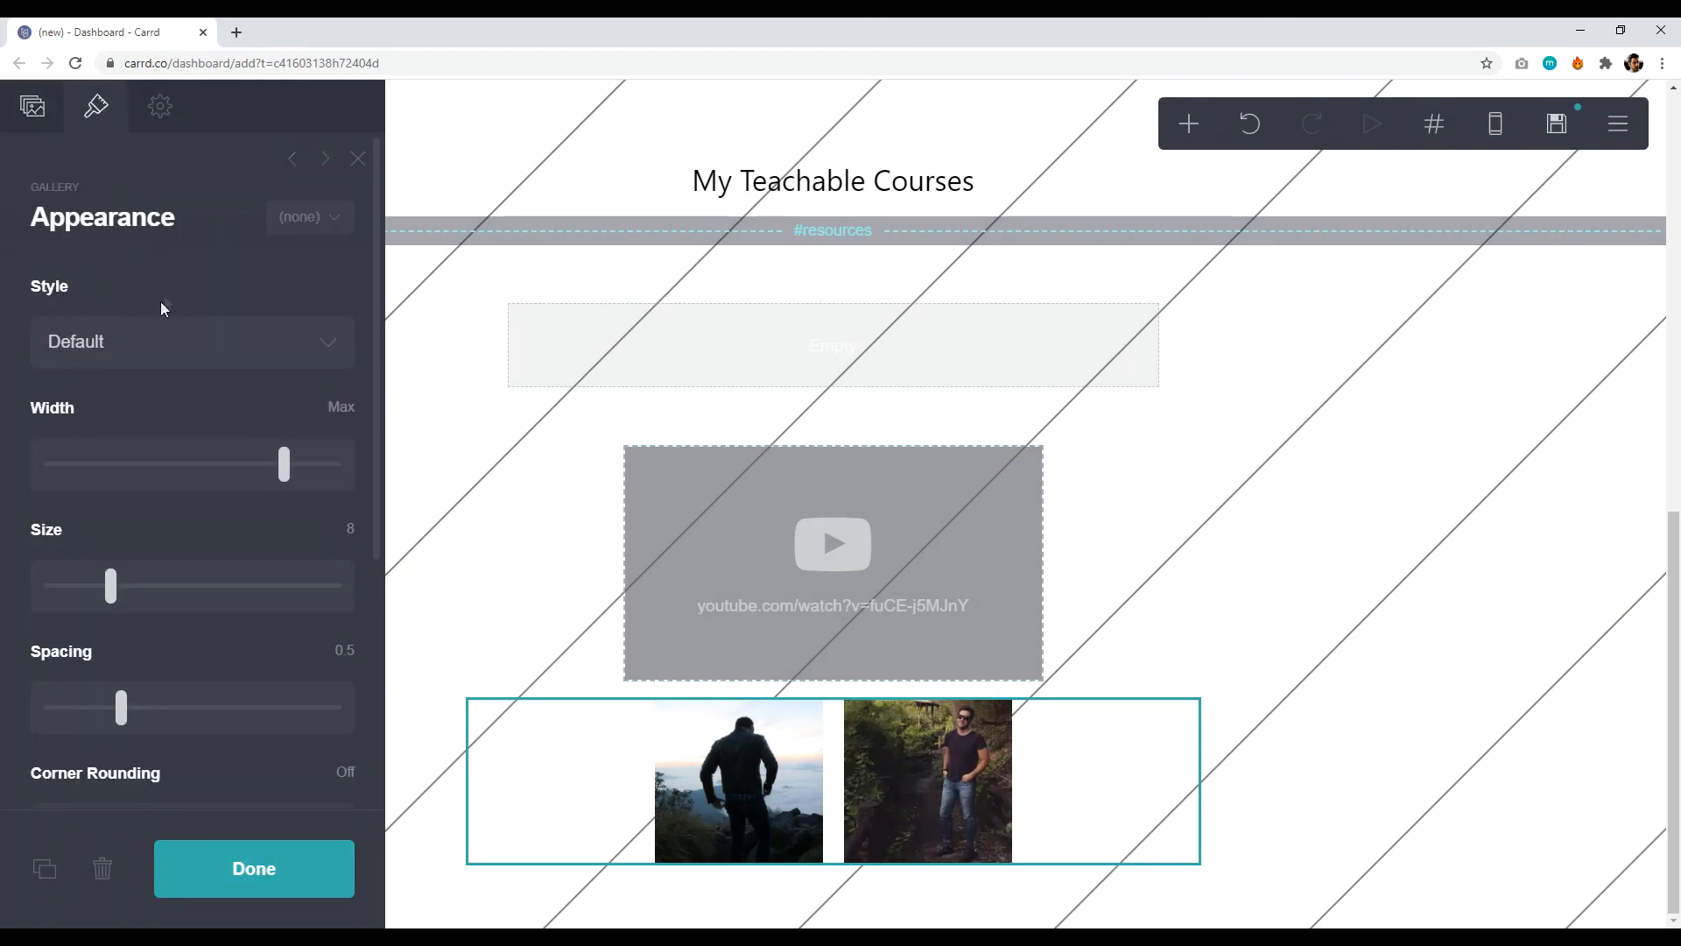
# - Set the gallery width to 61, image size 14.375 and corner rounding 2.25
pyautogui.moveTo(283, 464); pyautogui.dragTo(172, 484)
pyautogui.moveTo(111, 586); pyautogui.dragTo(155, 617)
pyautogui.scroll(-1, 118, 580)
pyautogui.click(134, 624)
pyautogui.scroll(-1, 50, 605)
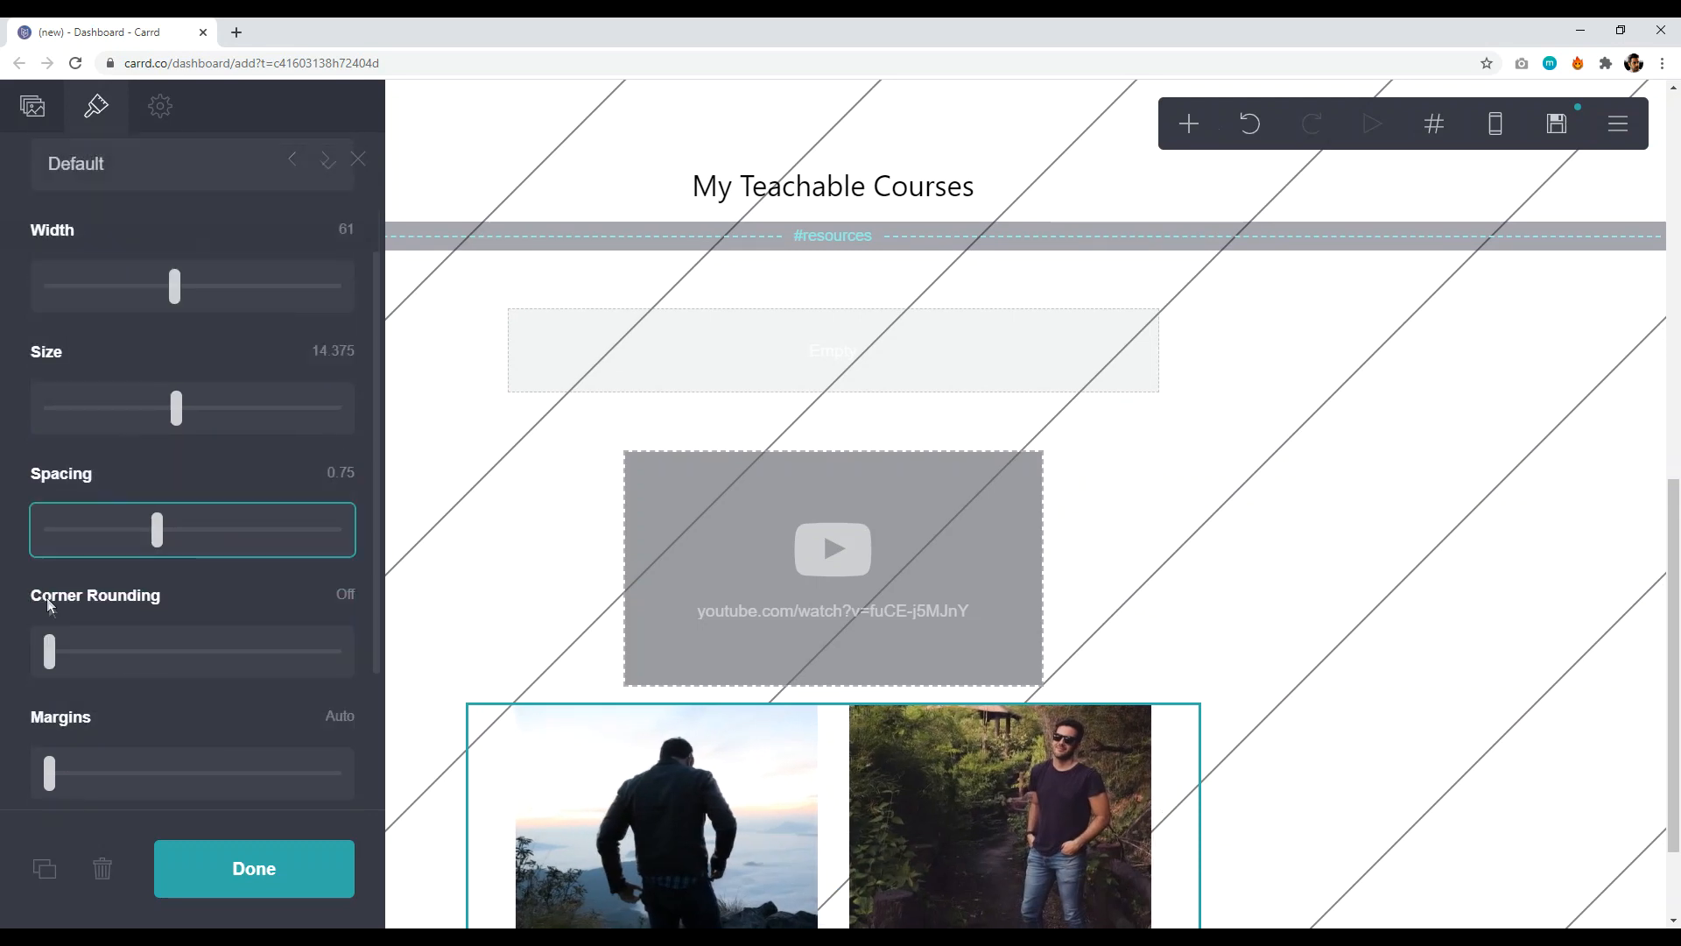
pyautogui.moveTo(53, 655); pyautogui.dragTo(102, 651)
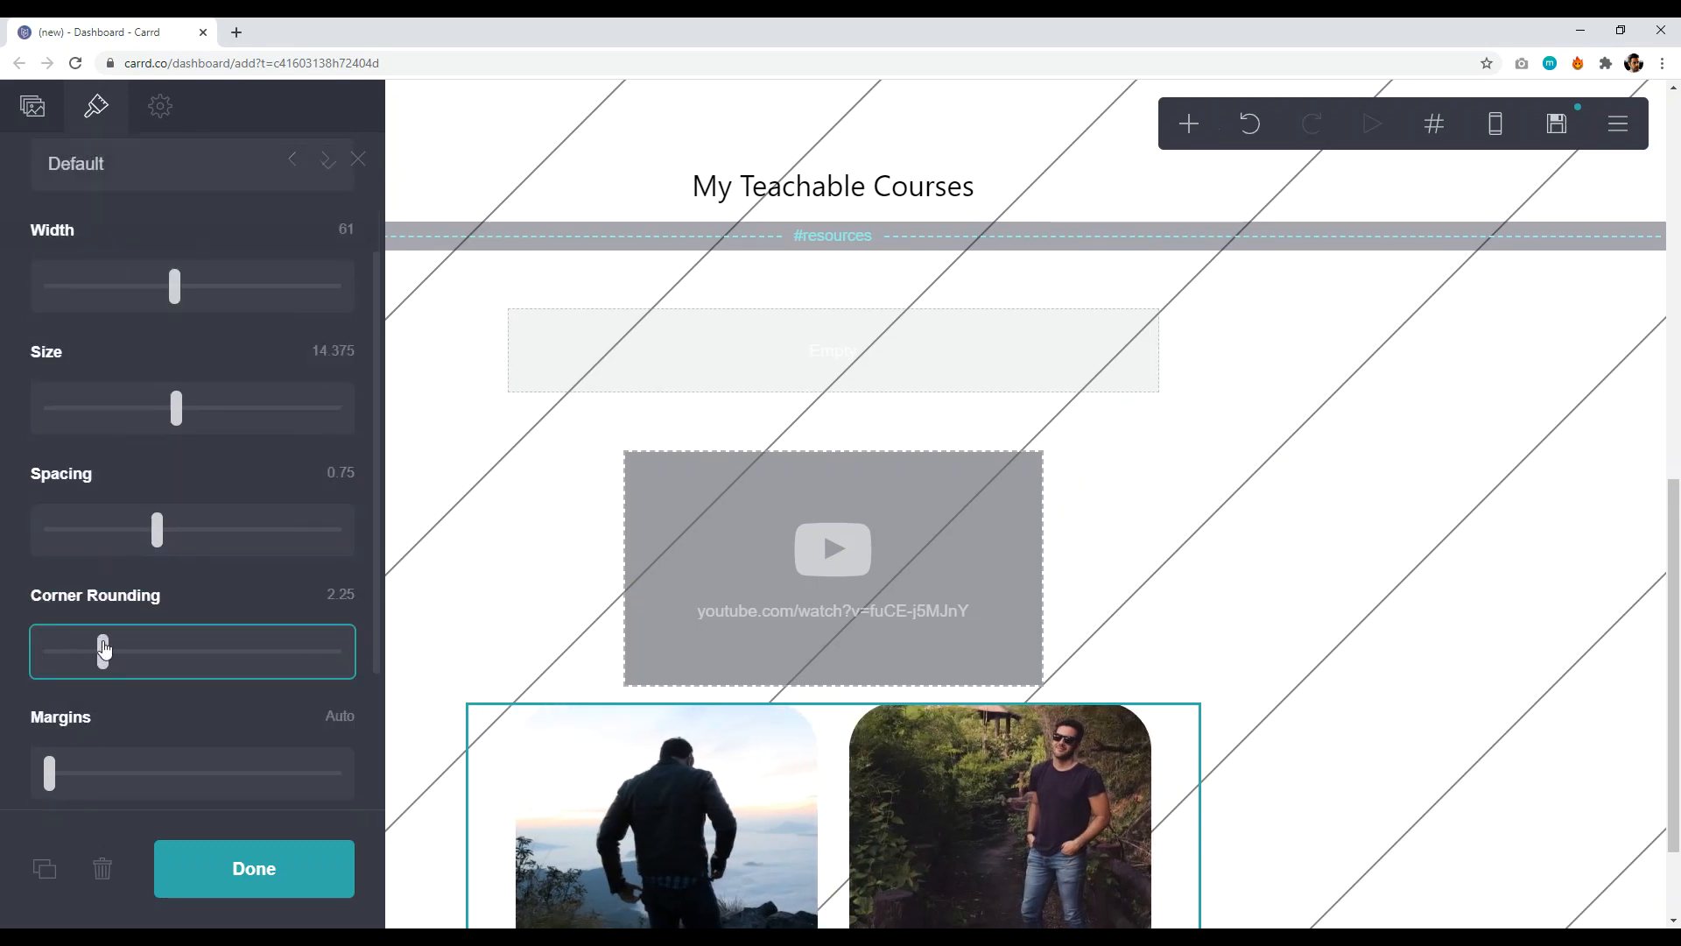
pyautogui.scroll(-1, 137, 565)
pyautogui.scroll(-1, 137, 565)
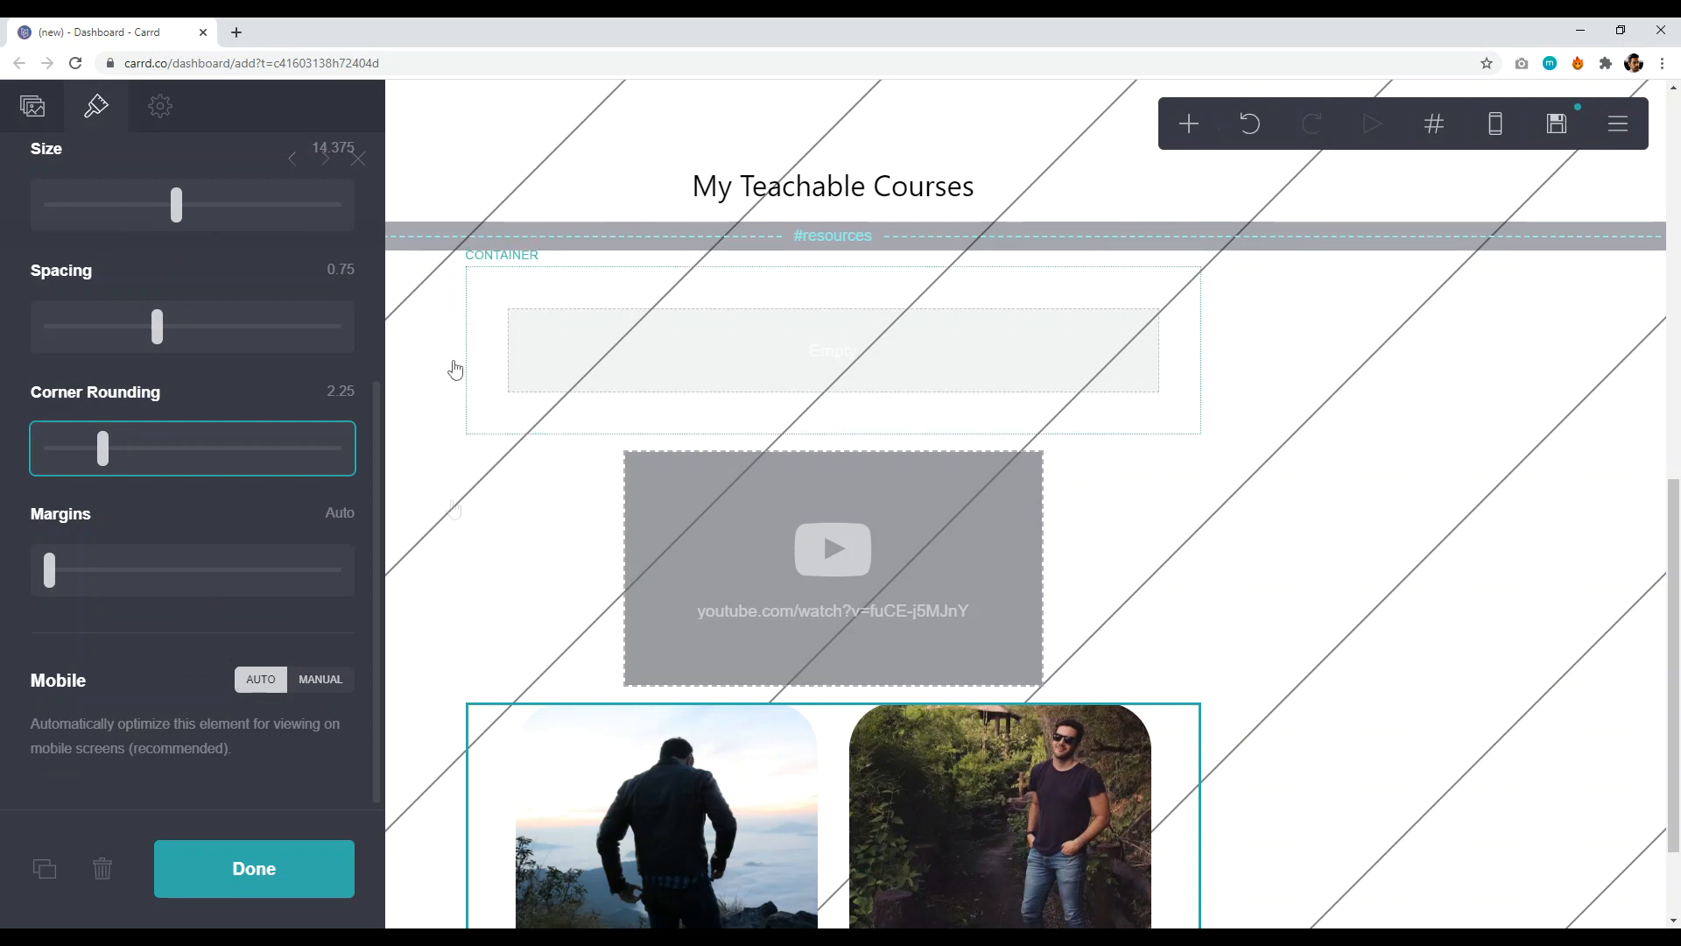
pyautogui.click(270, 884)
# - Scroll below the gallery and bring up the list of elements to add
pyautogui.scroll(10, 682, 453)
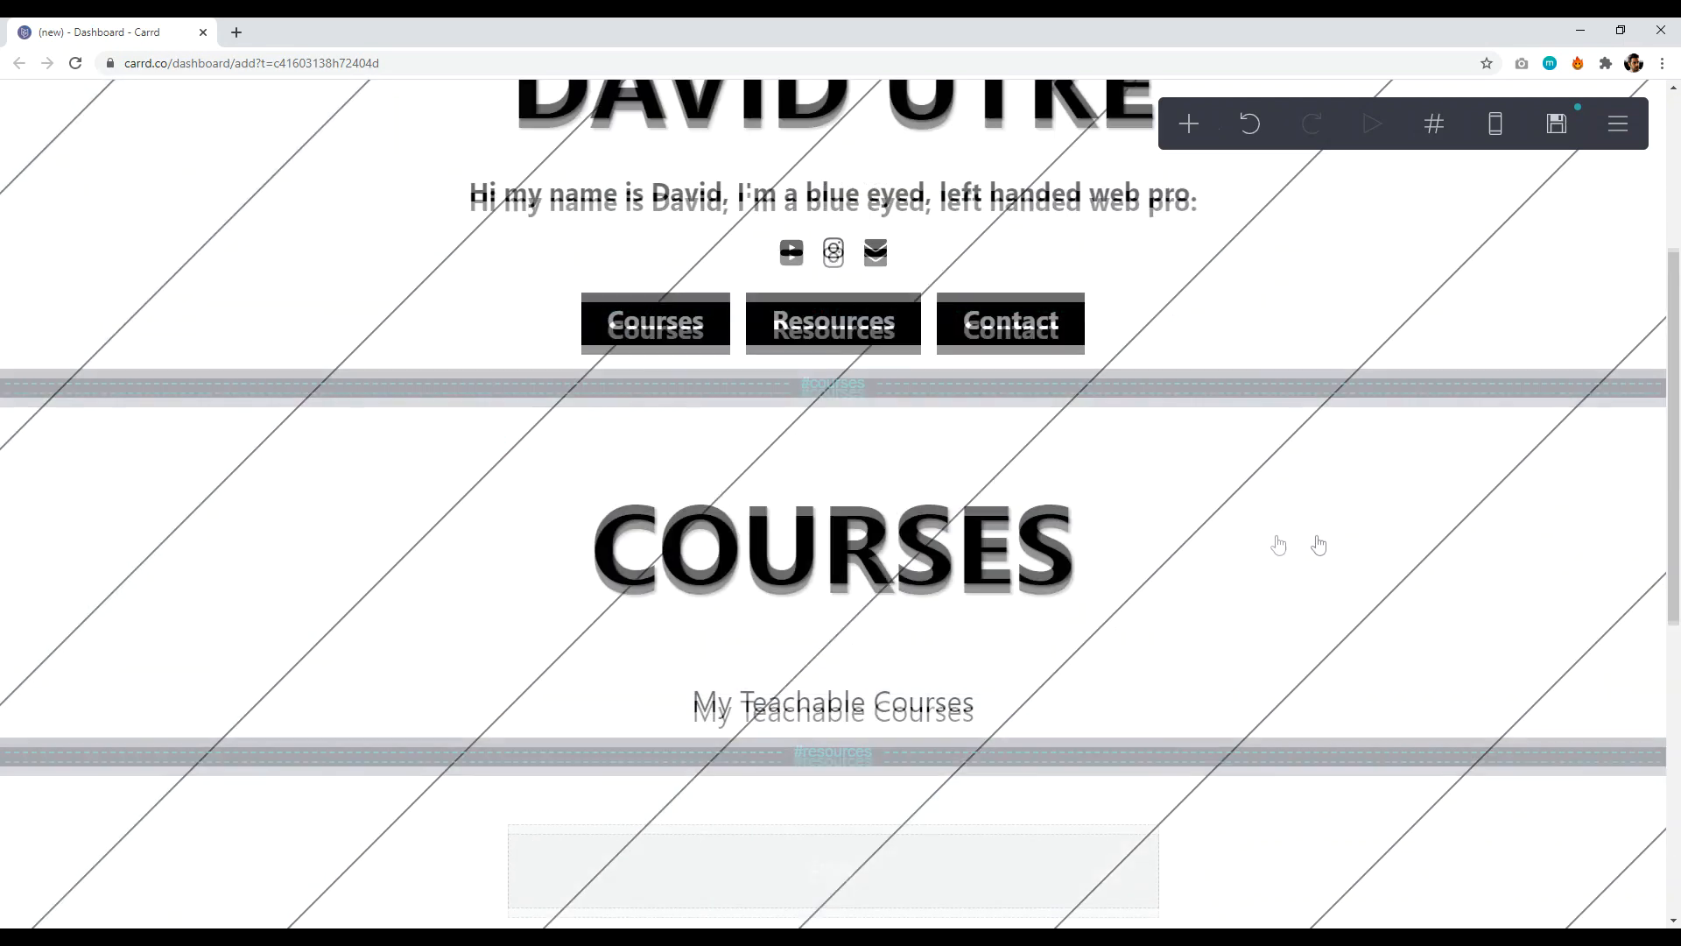
pyautogui.scroll(-3, 917, 408)
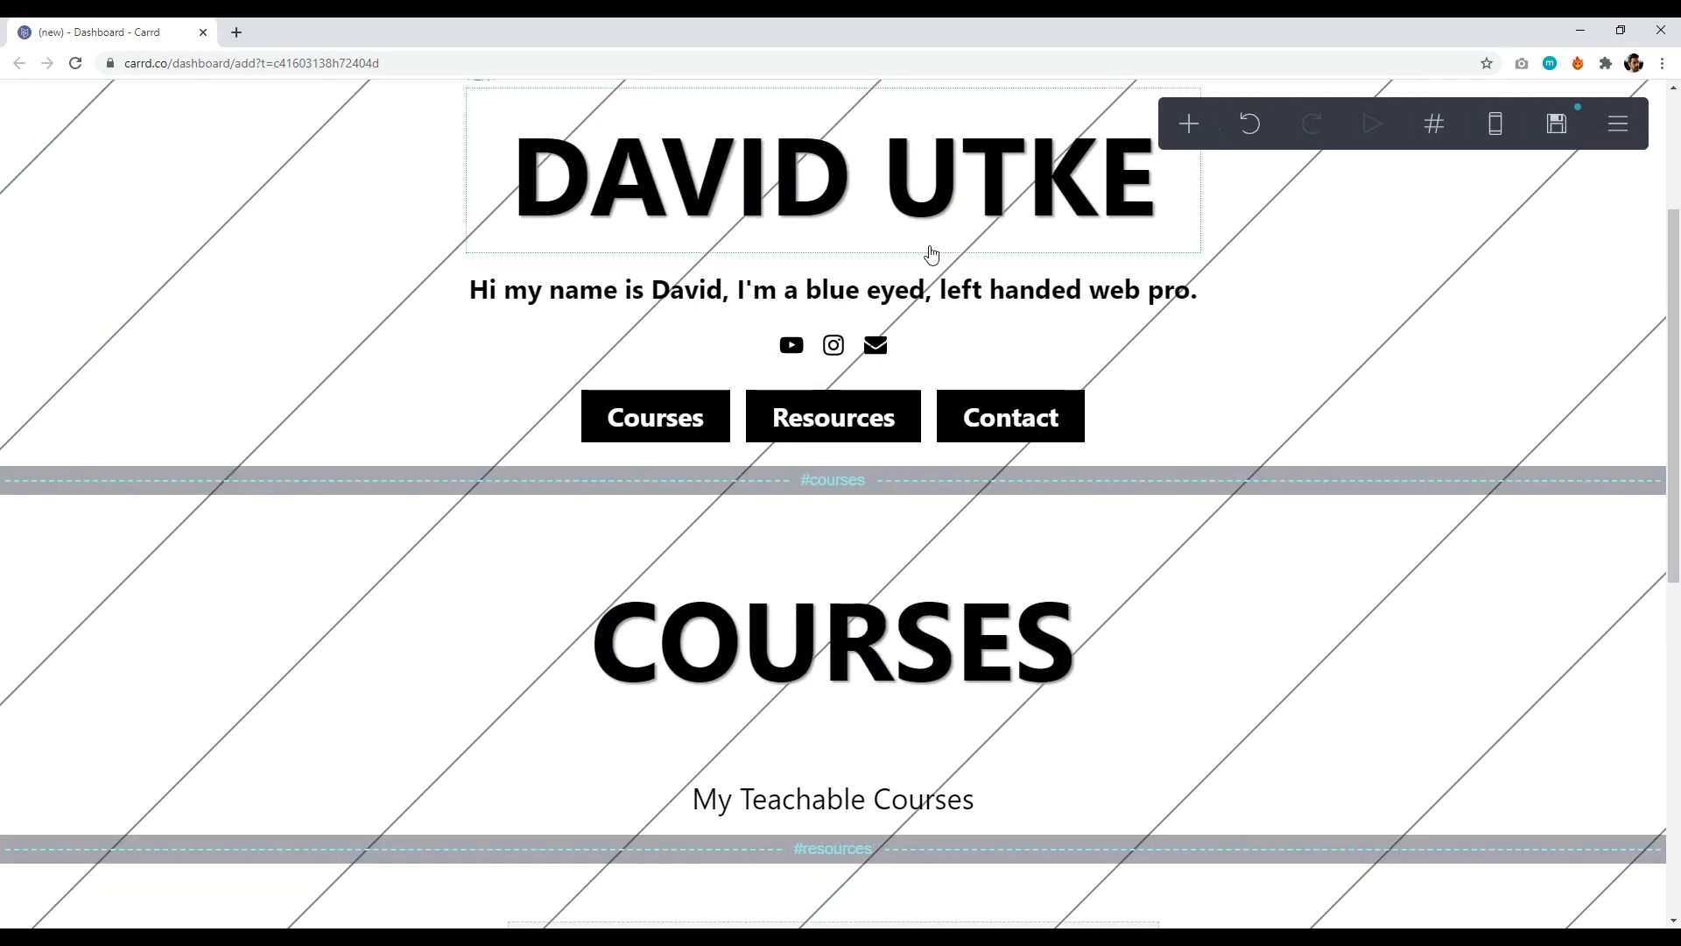
pyautogui.scroll(3, 927, 252)
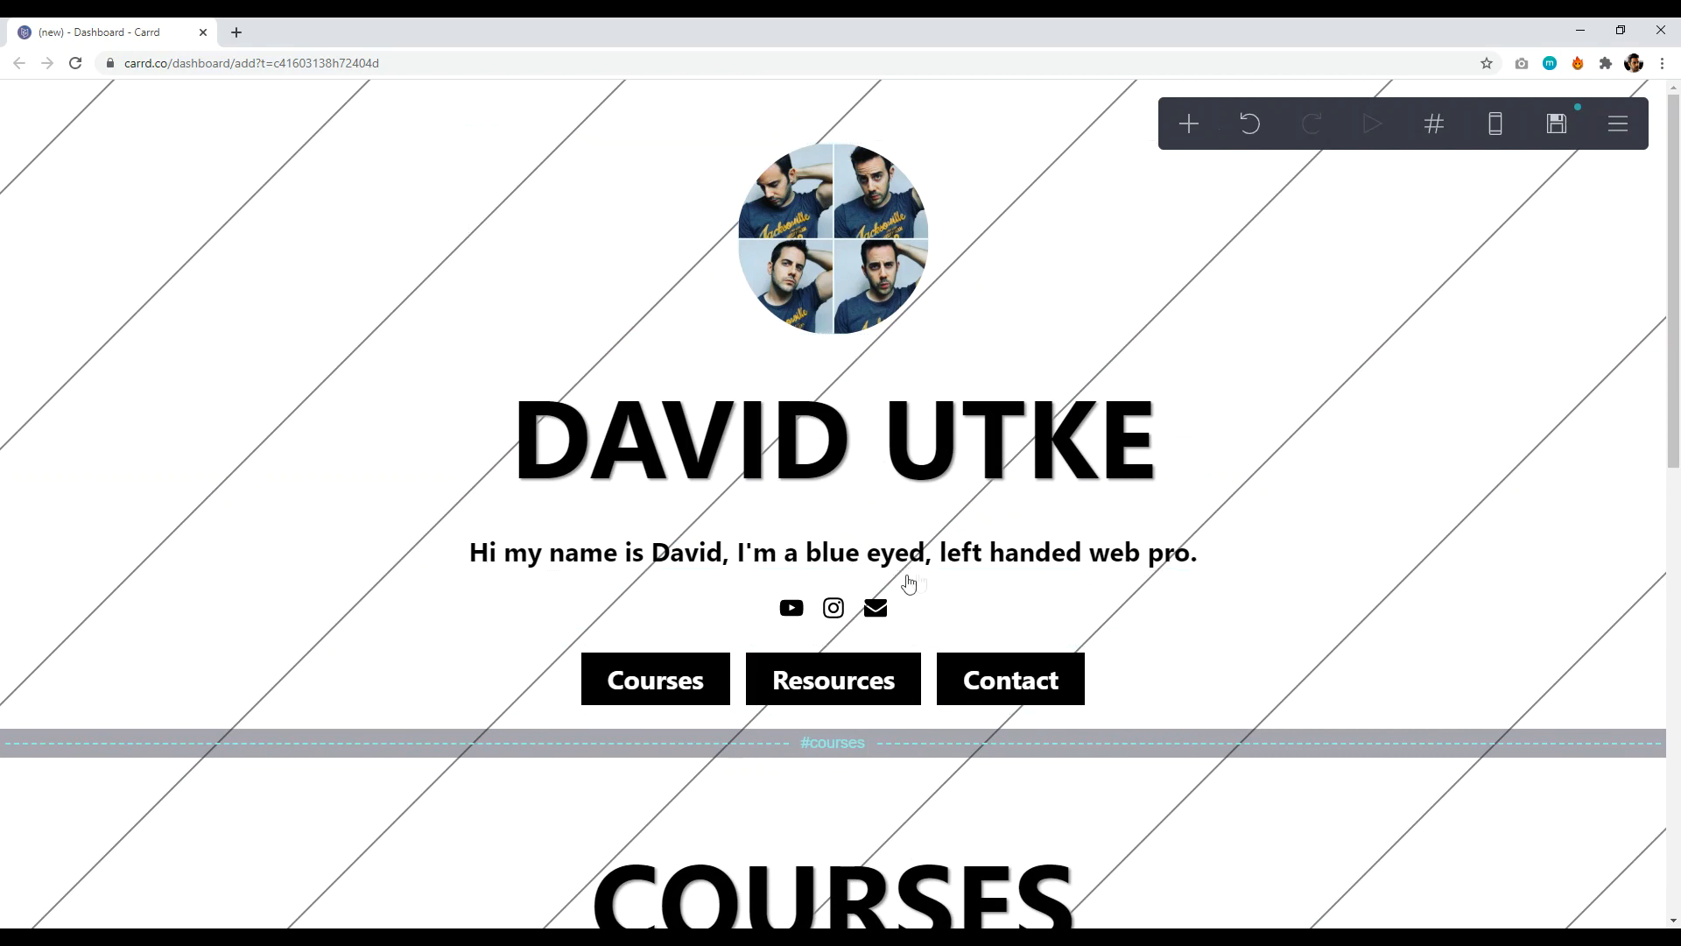
pyautogui.scroll(-3, 904, 581)
pyautogui.scroll(-9, 953, 578)
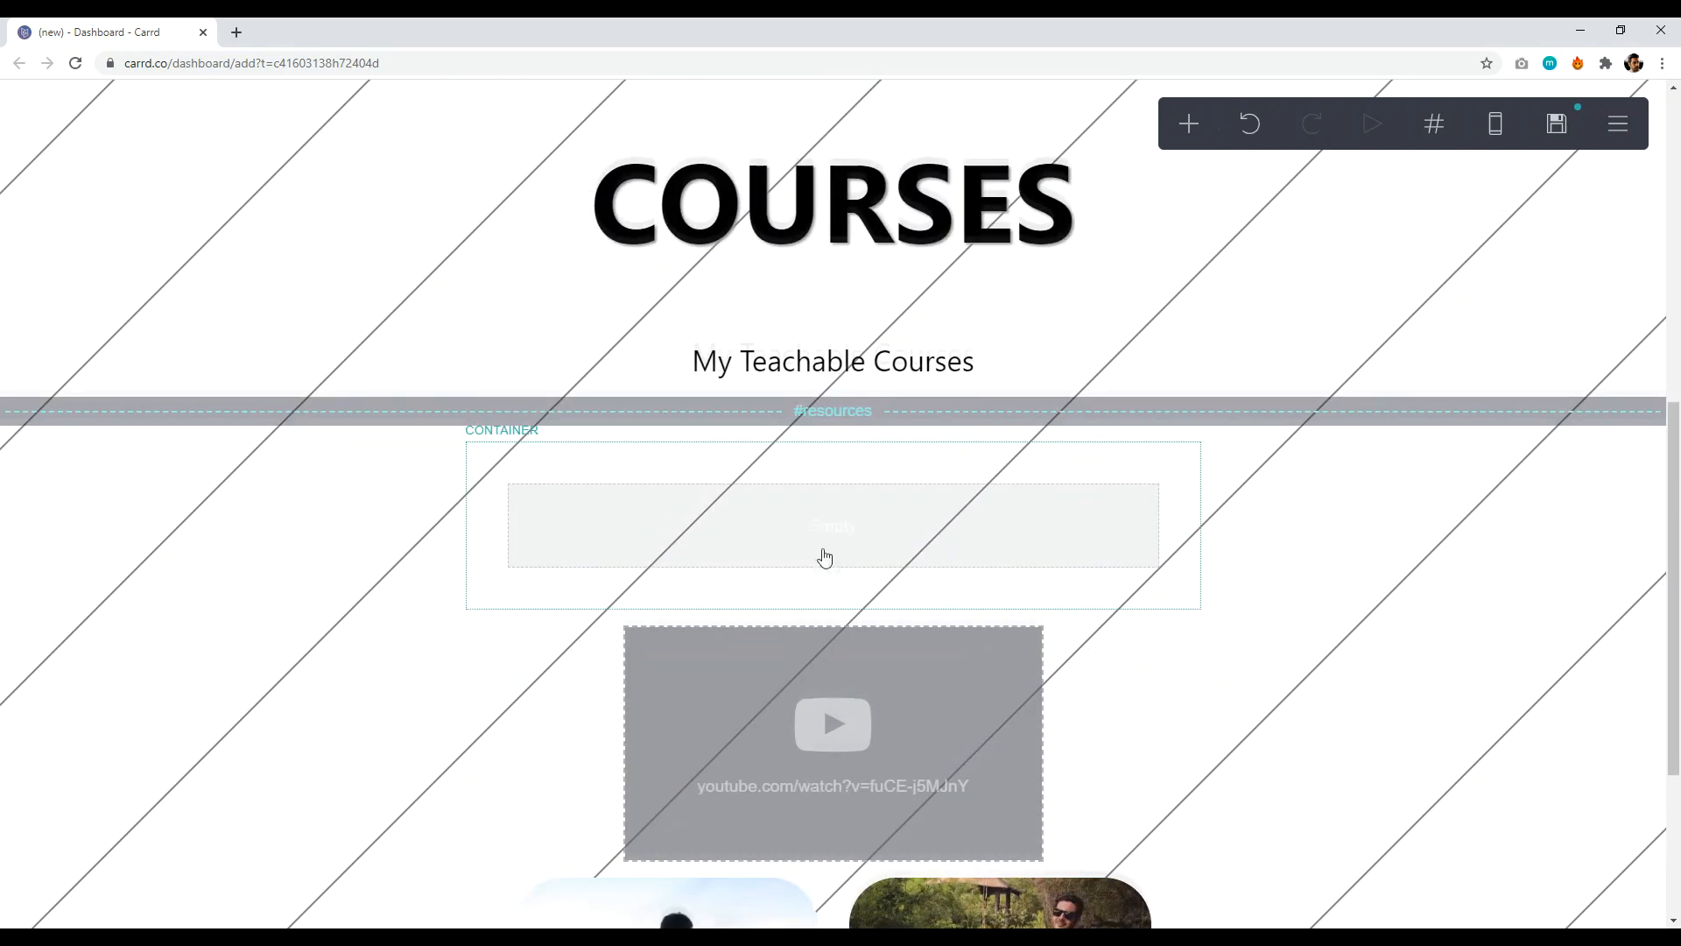
pyautogui.click(1190, 125)
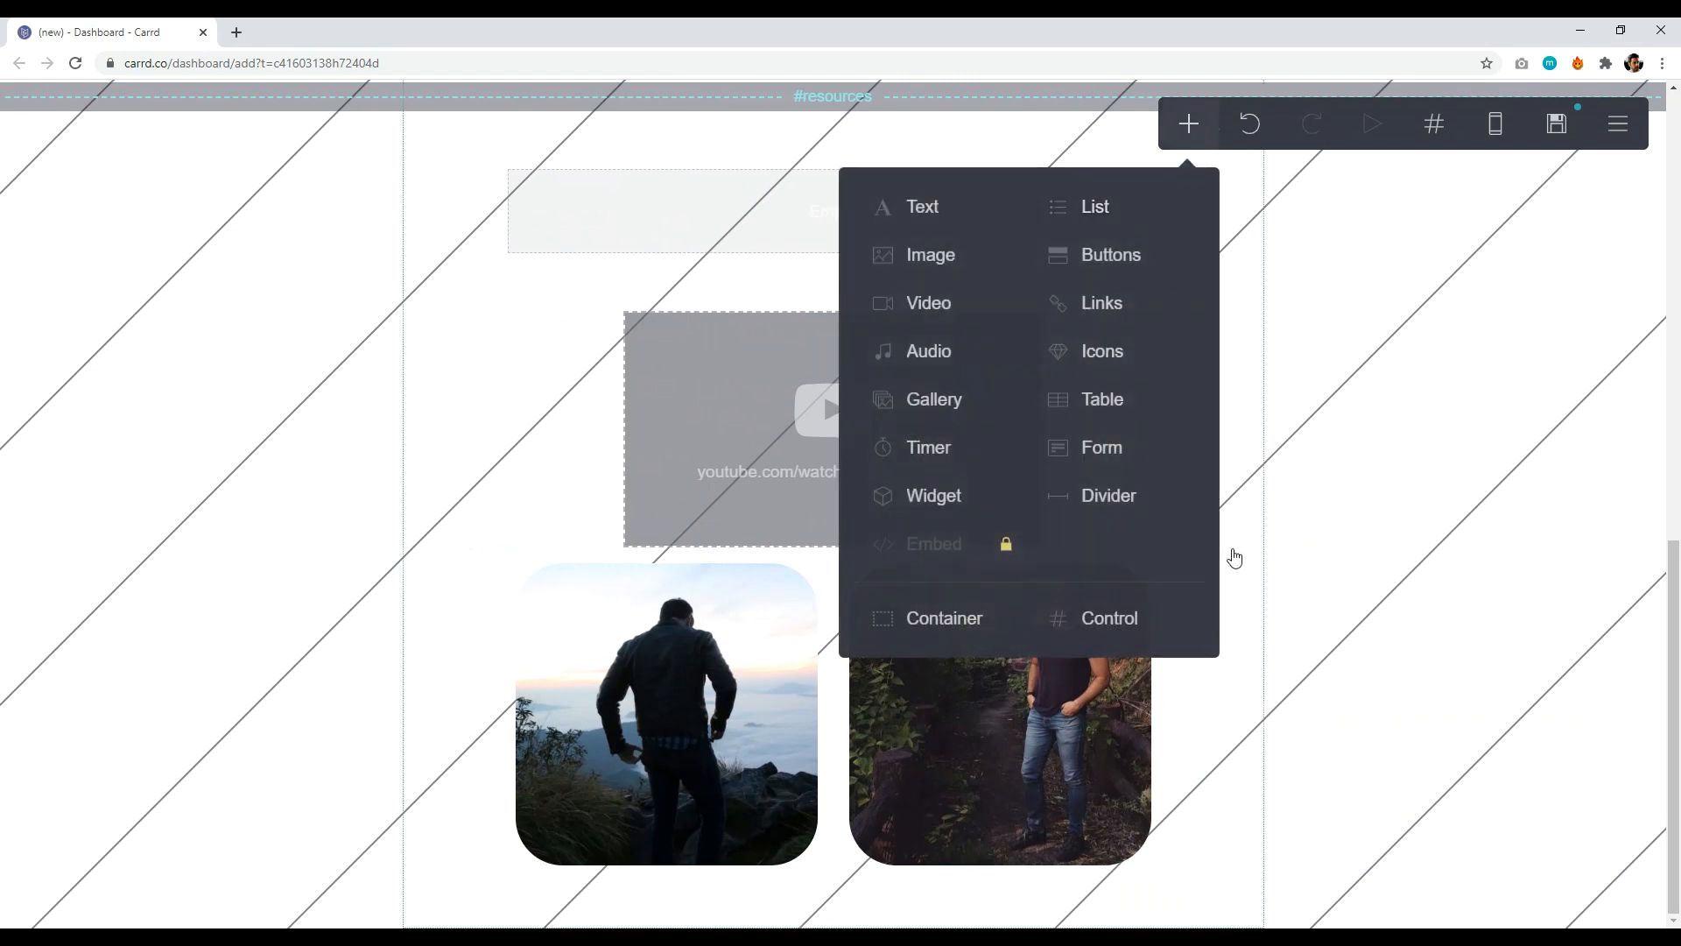
# - Add a section break below the gallery named 'contact'
pyautogui.click(1117, 620)
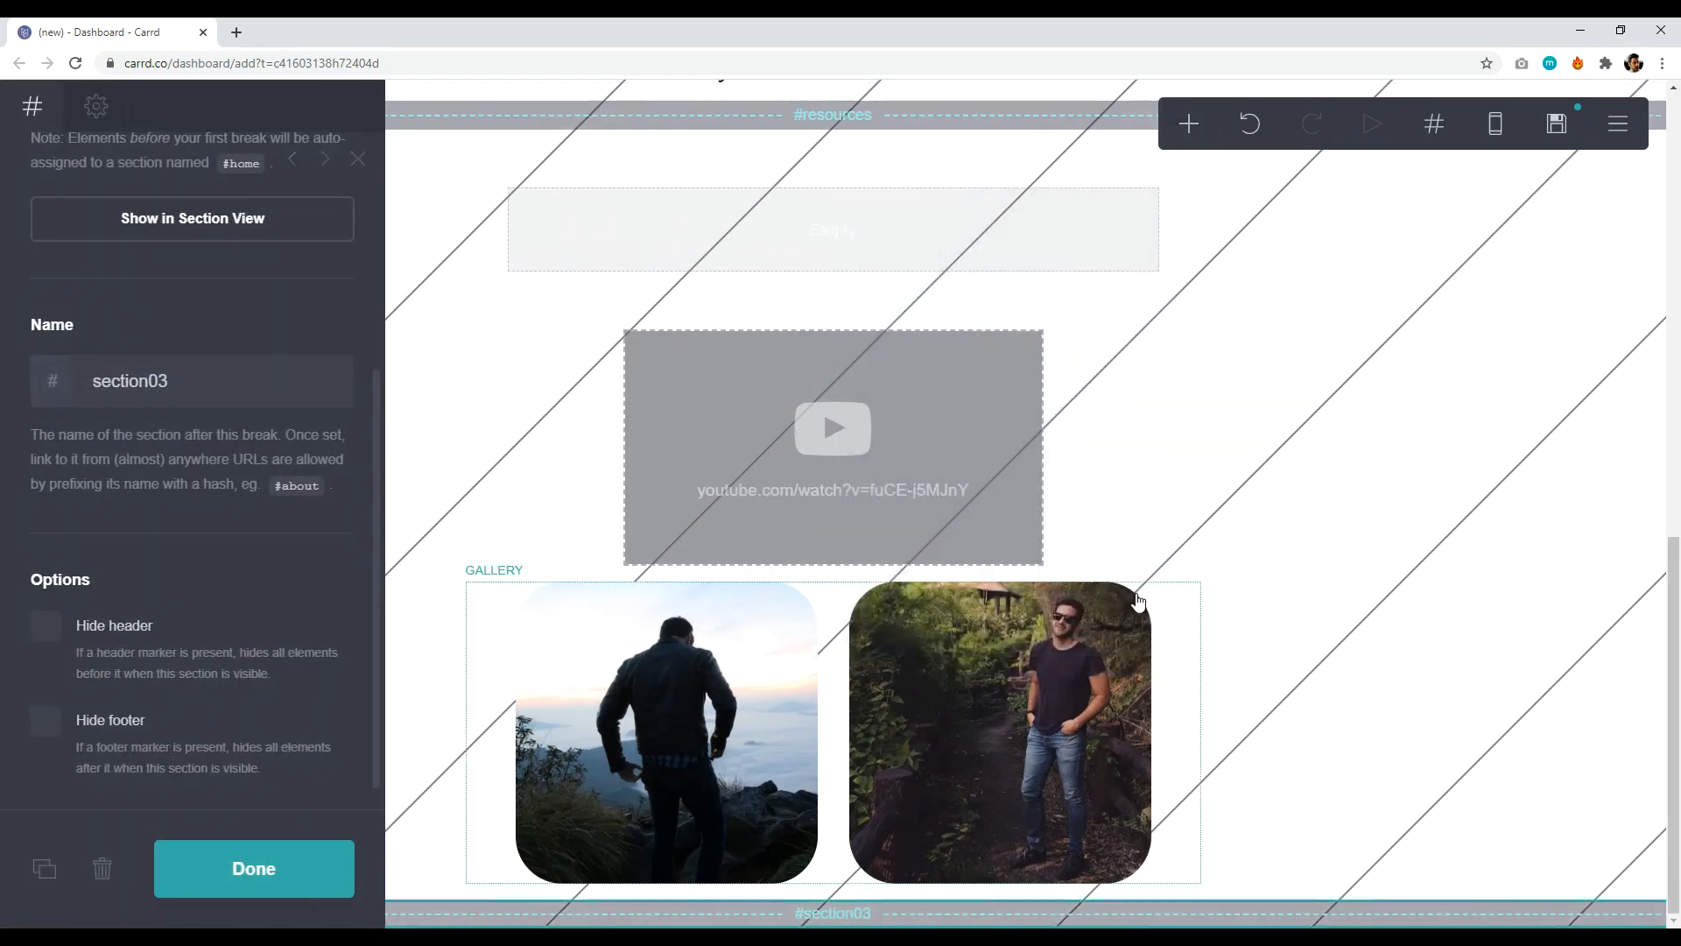
pyautogui.click(208, 392)
pyautogui.write('contact')
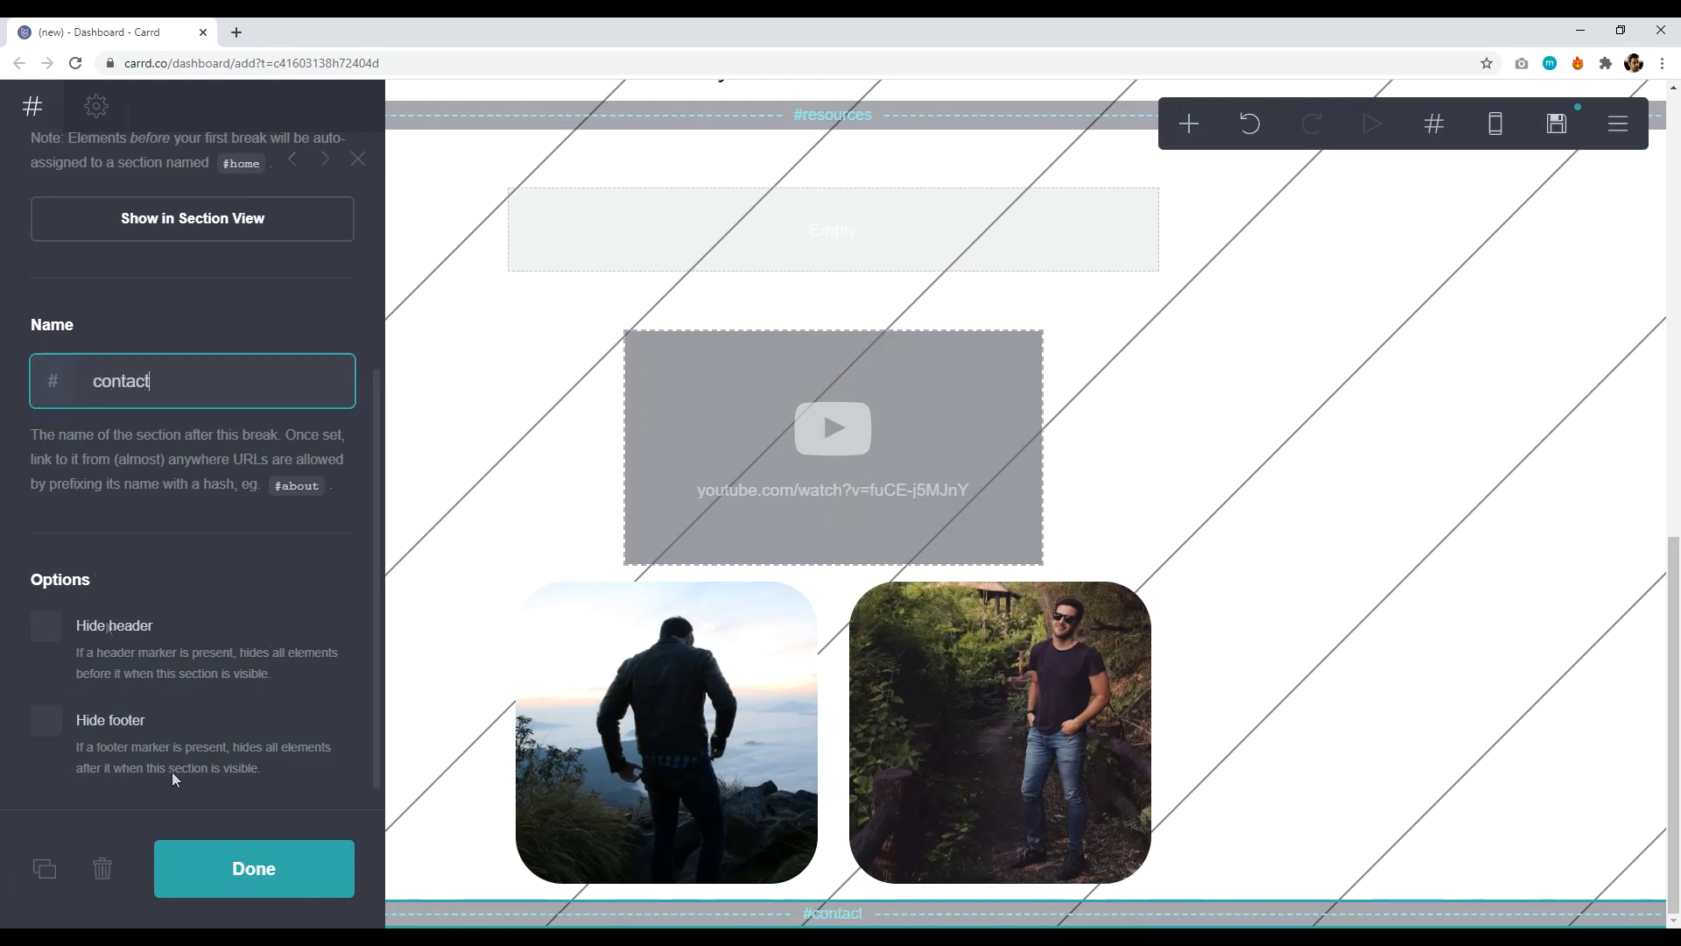
pyautogui.click(252, 868)
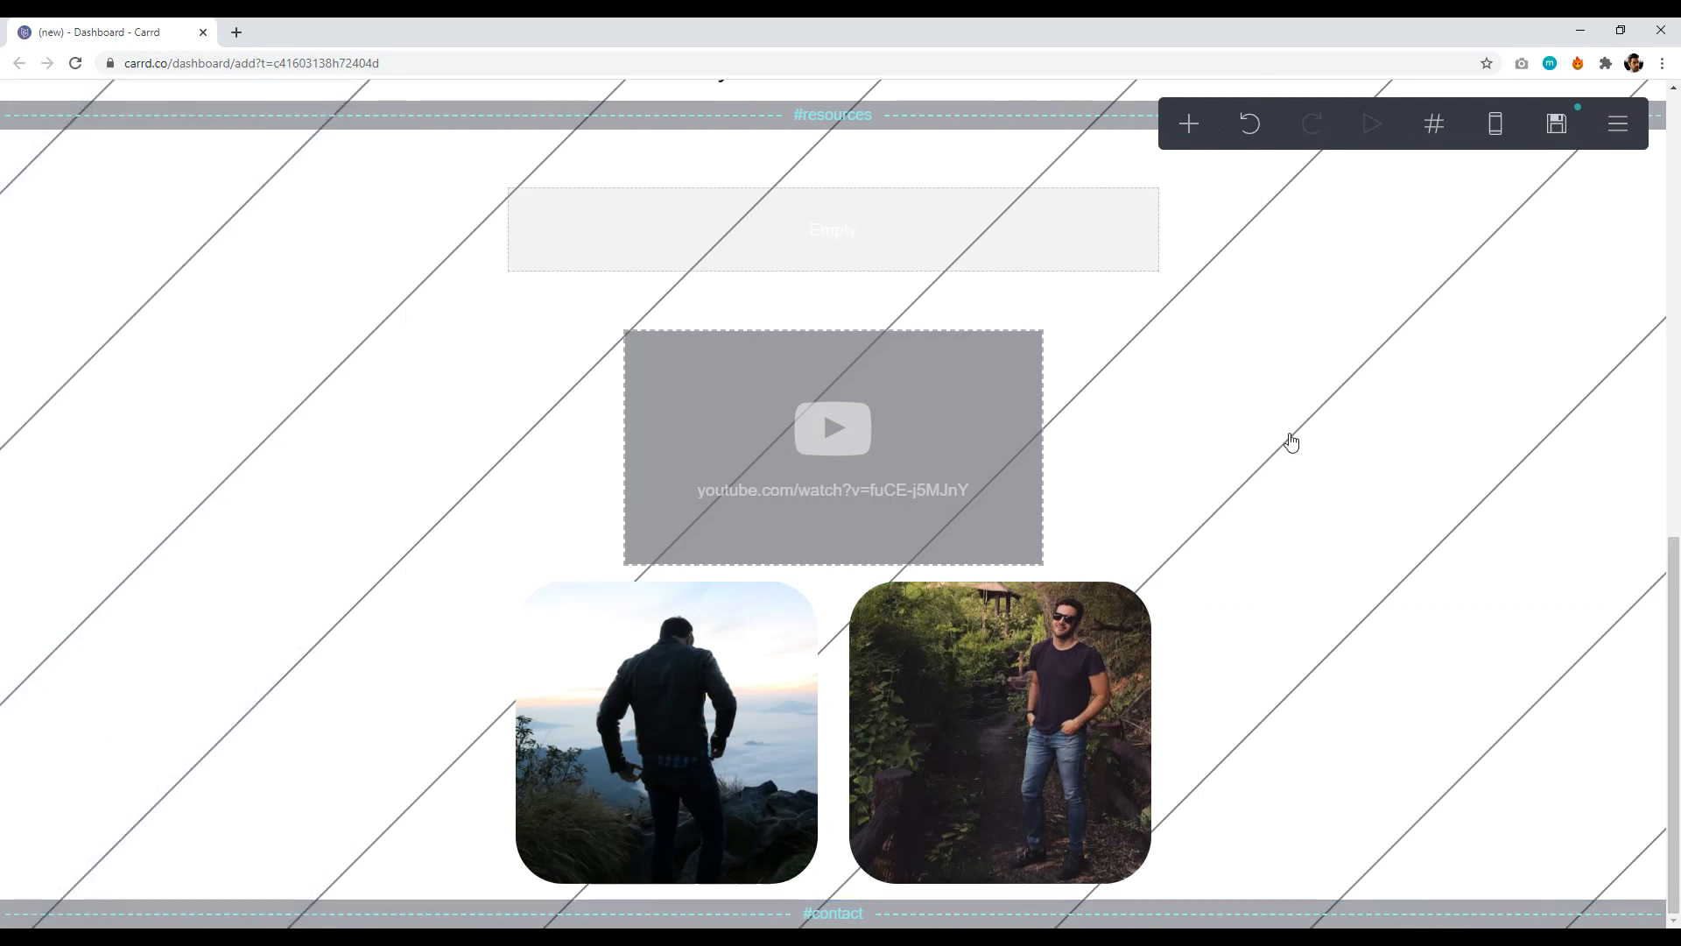
# - Add a container holding a Contact-type form that sends to the recipient's e-mail address
pyautogui.click(1189, 125)
pyautogui.click(946, 620)
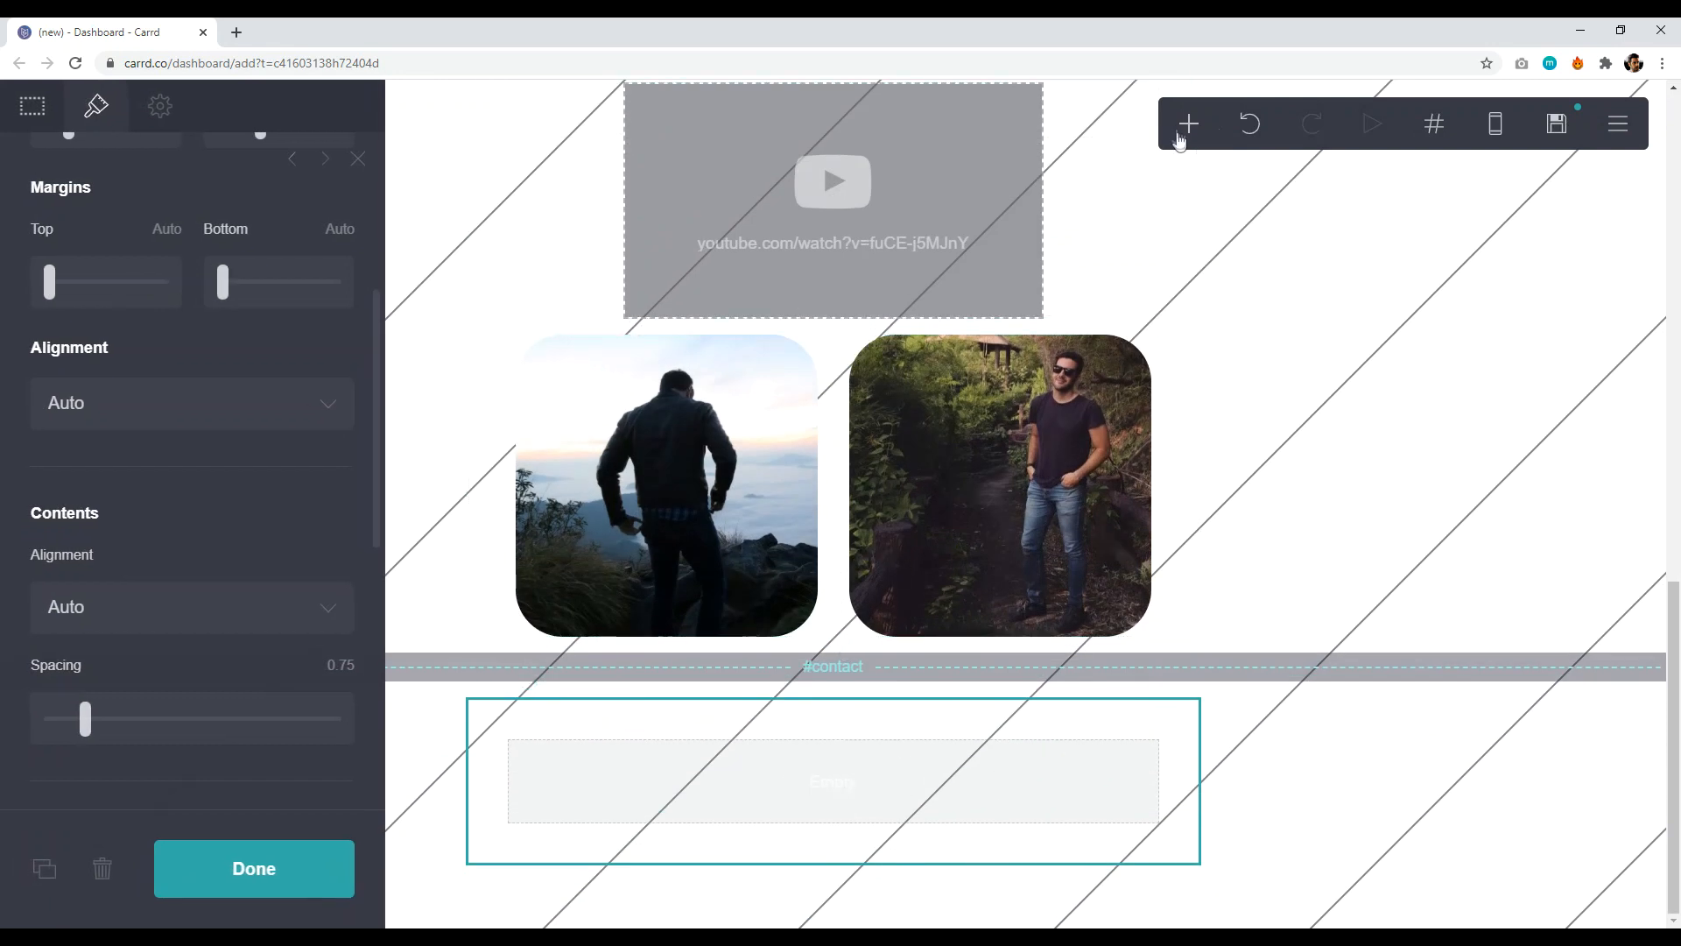
pyautogui.click(1189, 124)
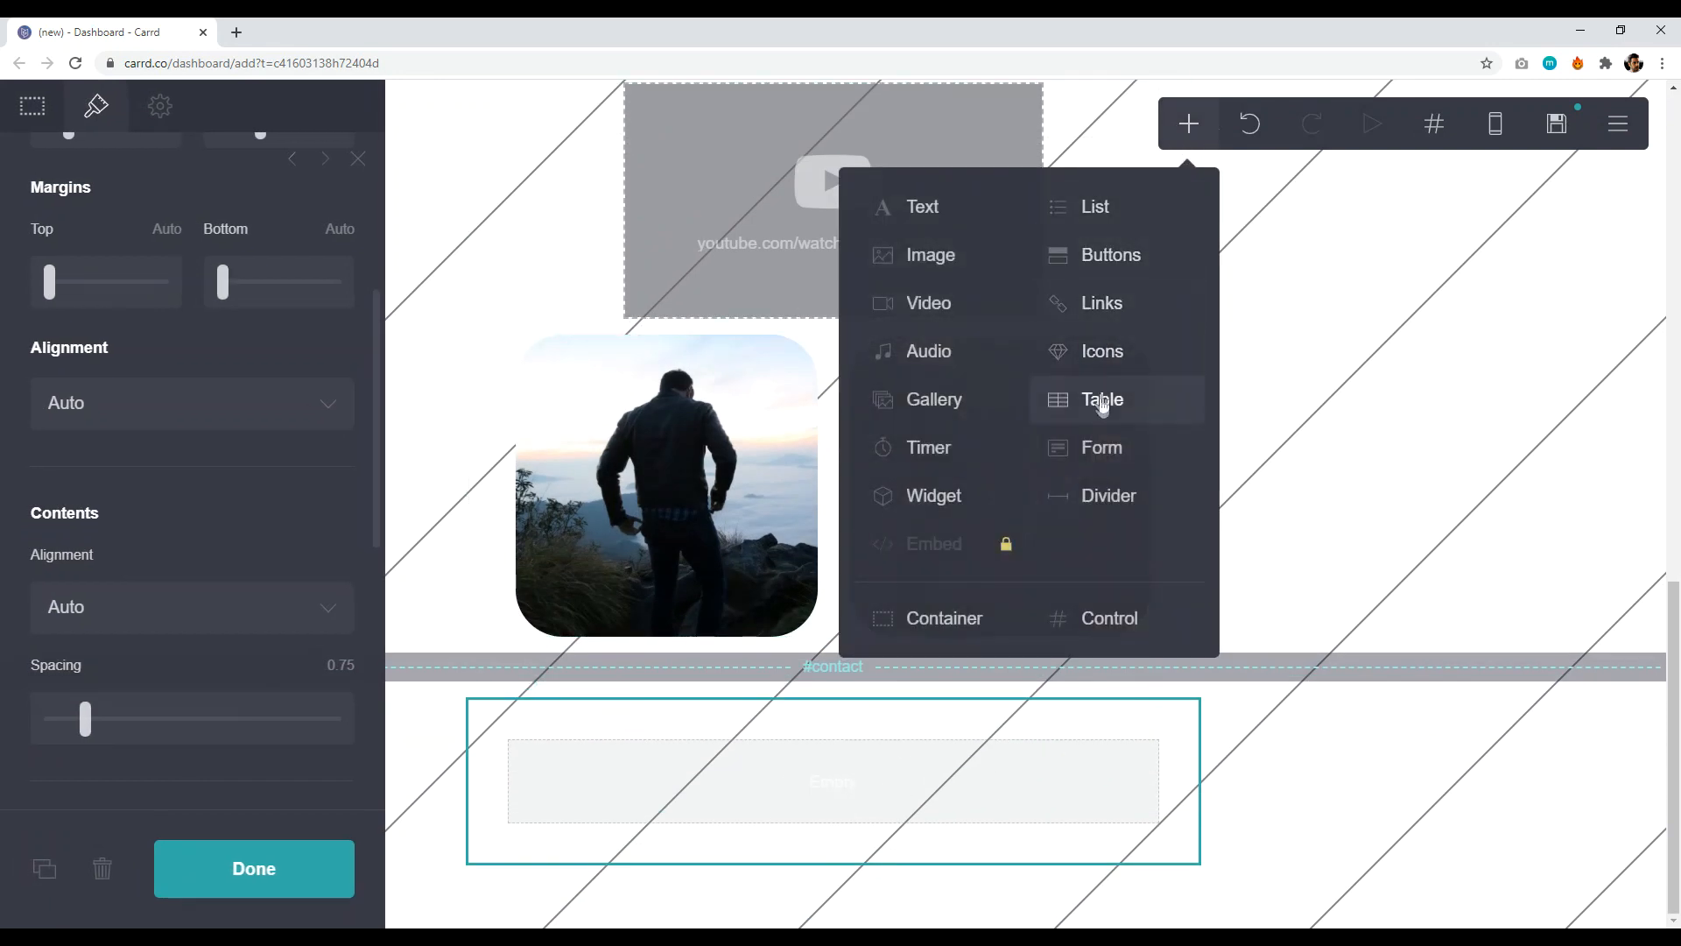
pyautogui.click(1103, 448)
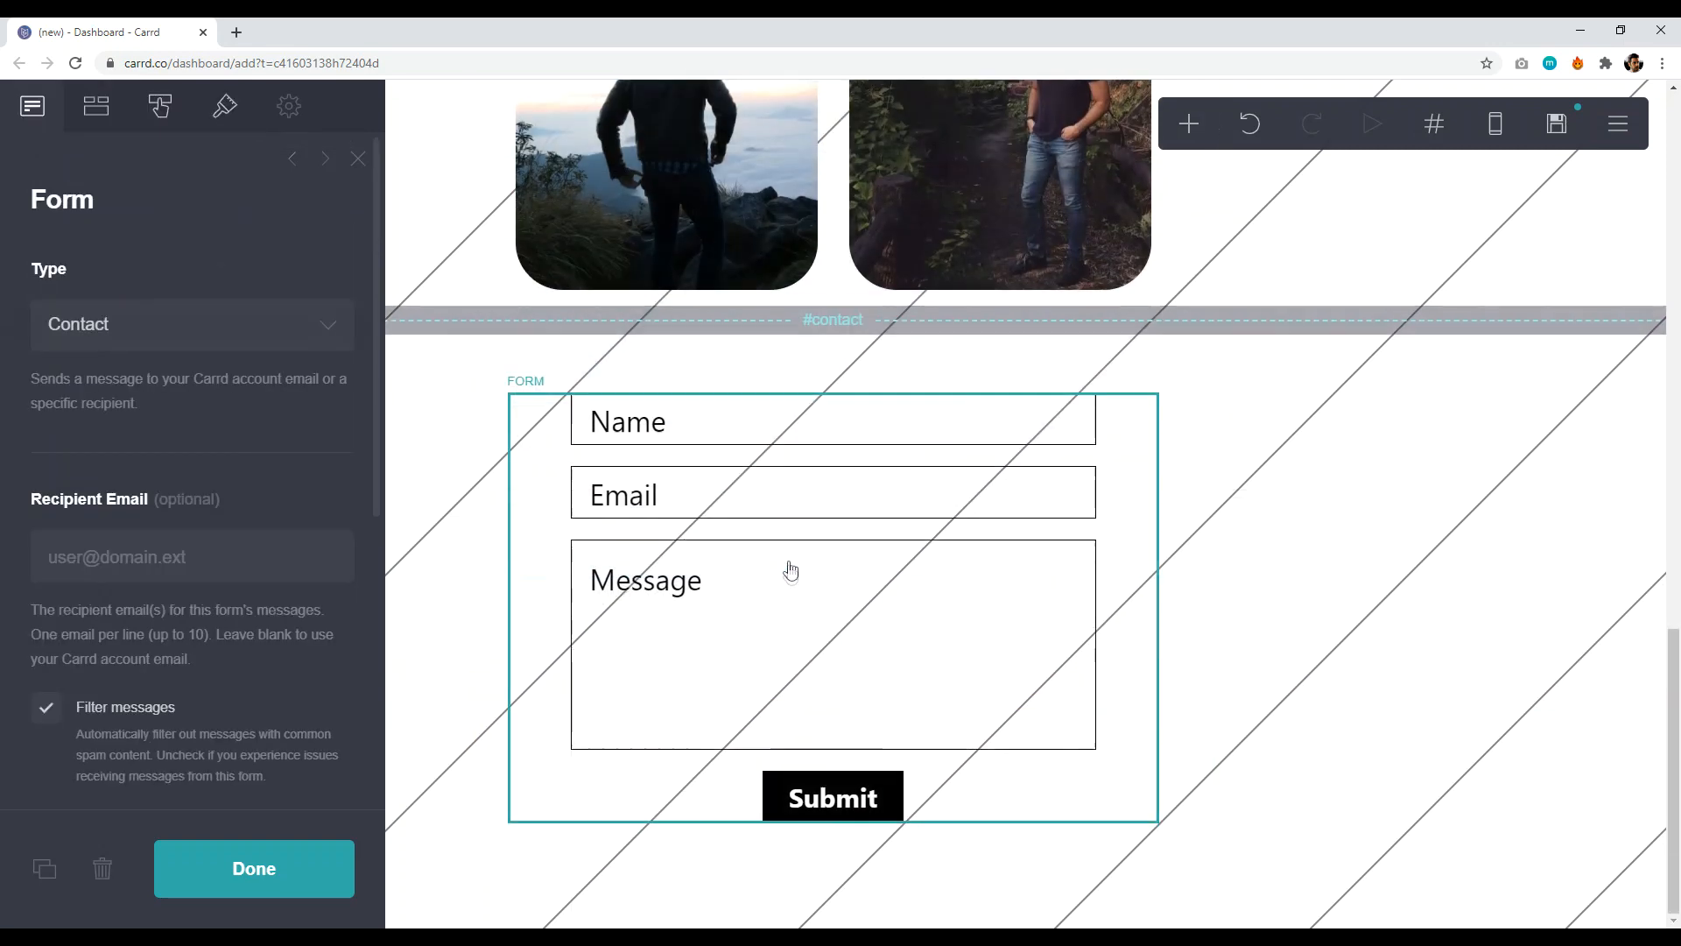
pyautogui.click(200, 324)
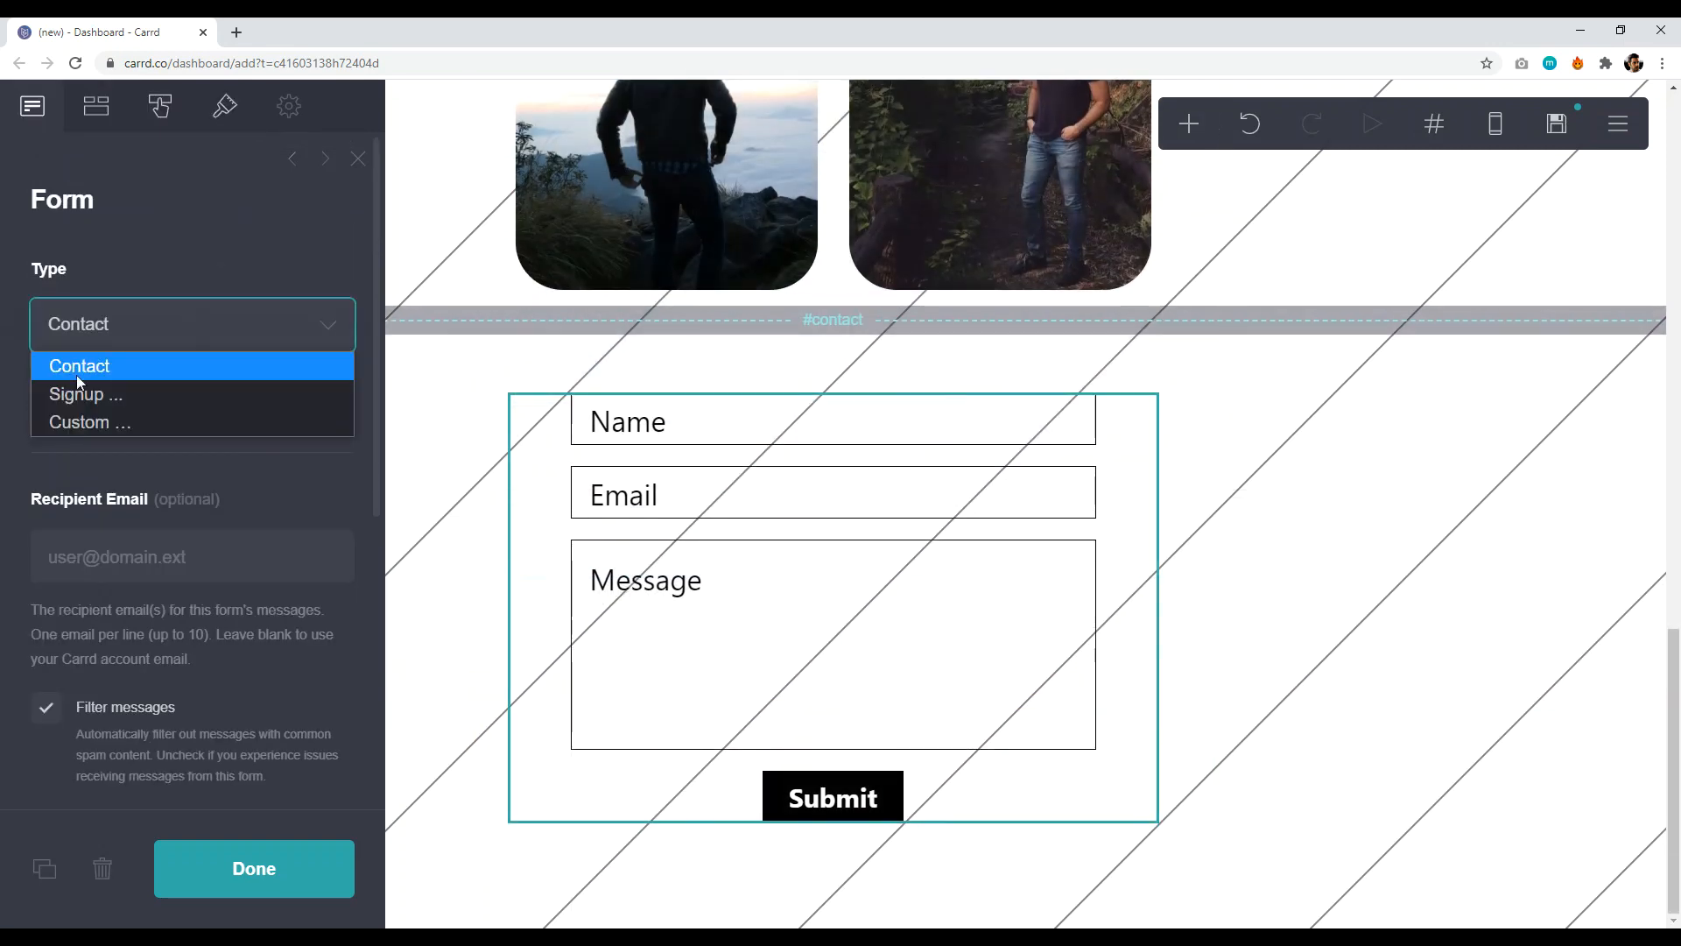
pyautogui.click(186, 235)
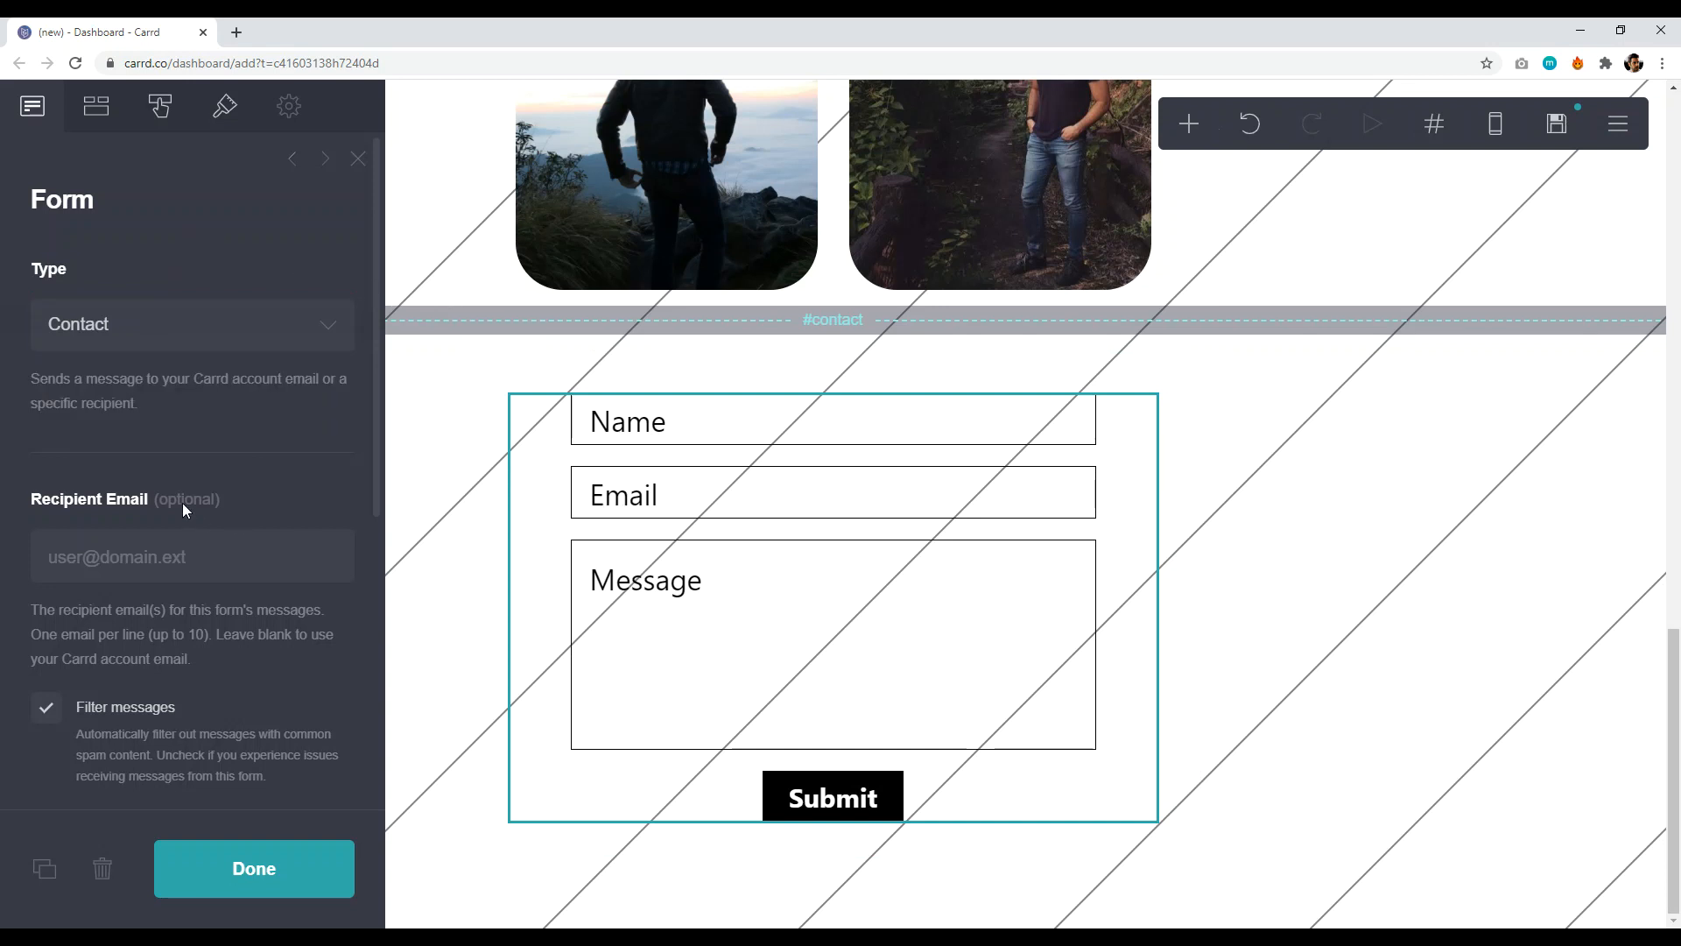
pyautogui.click(195, 554)
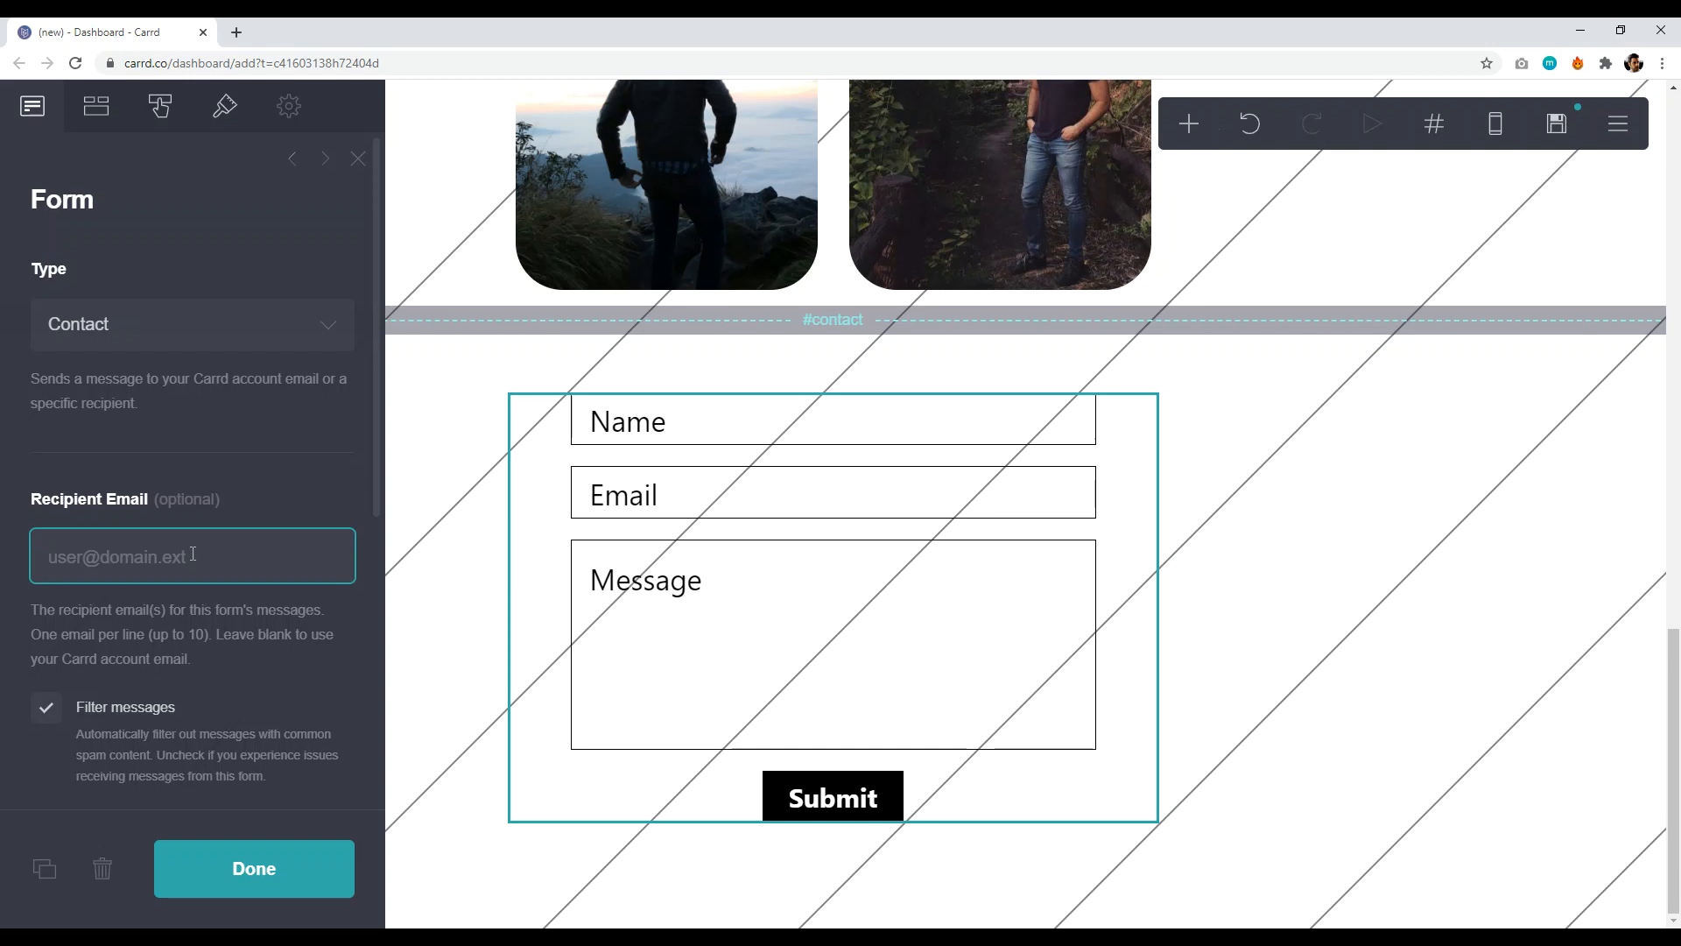
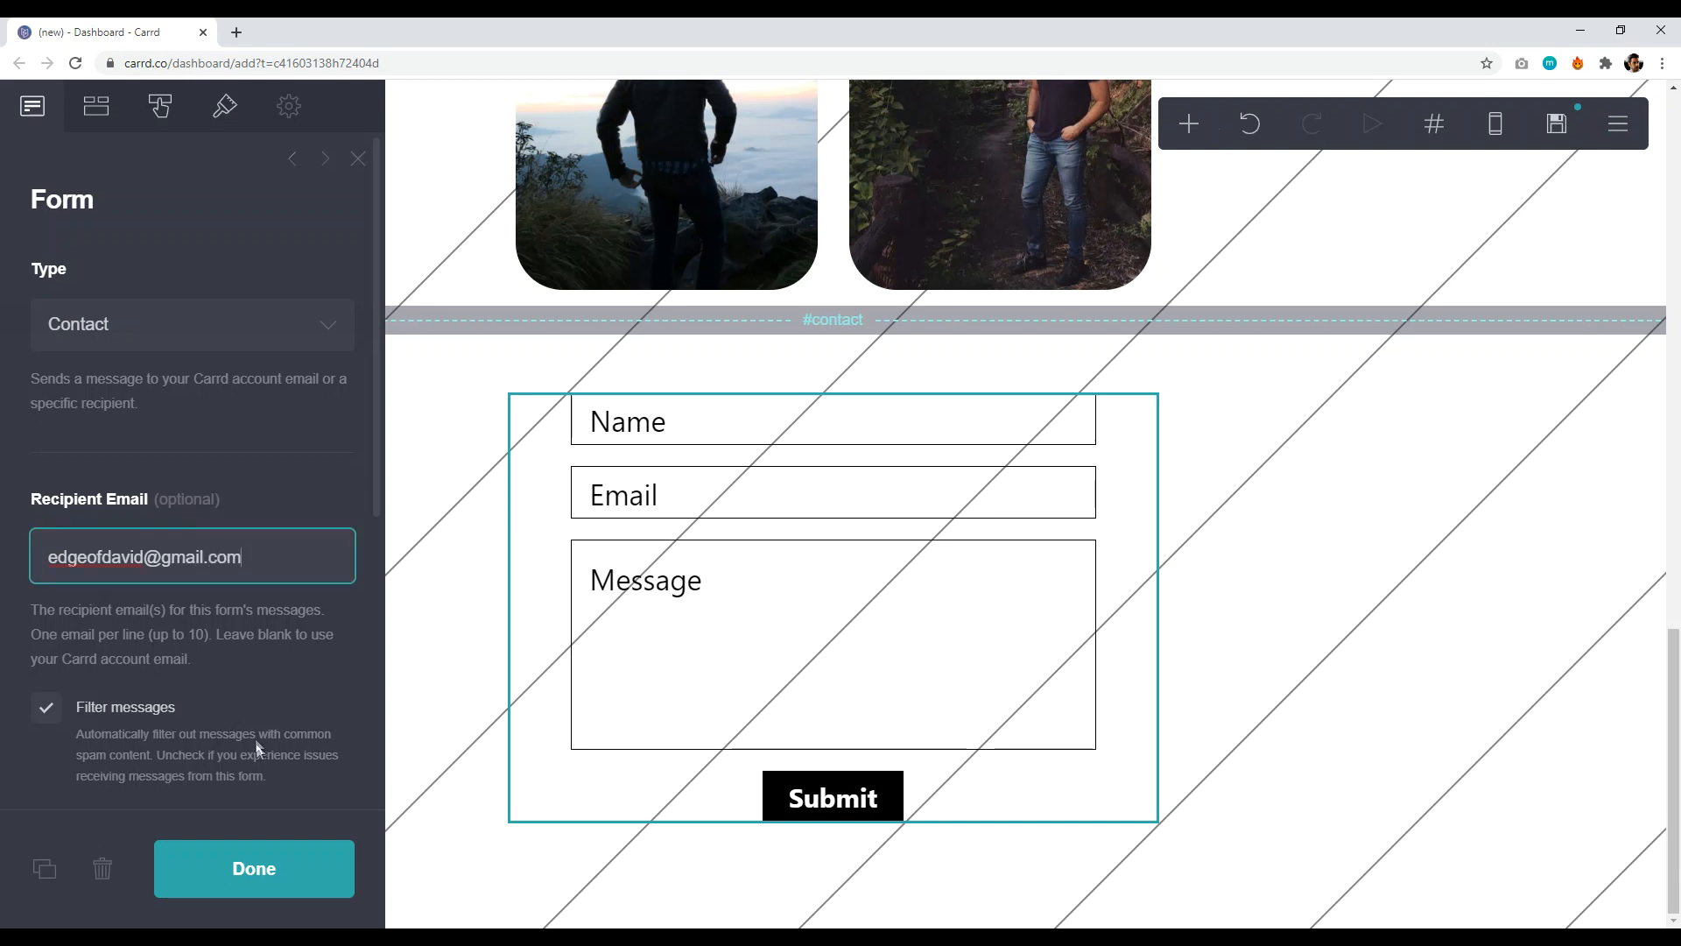
pyautogui.click(246, 880)
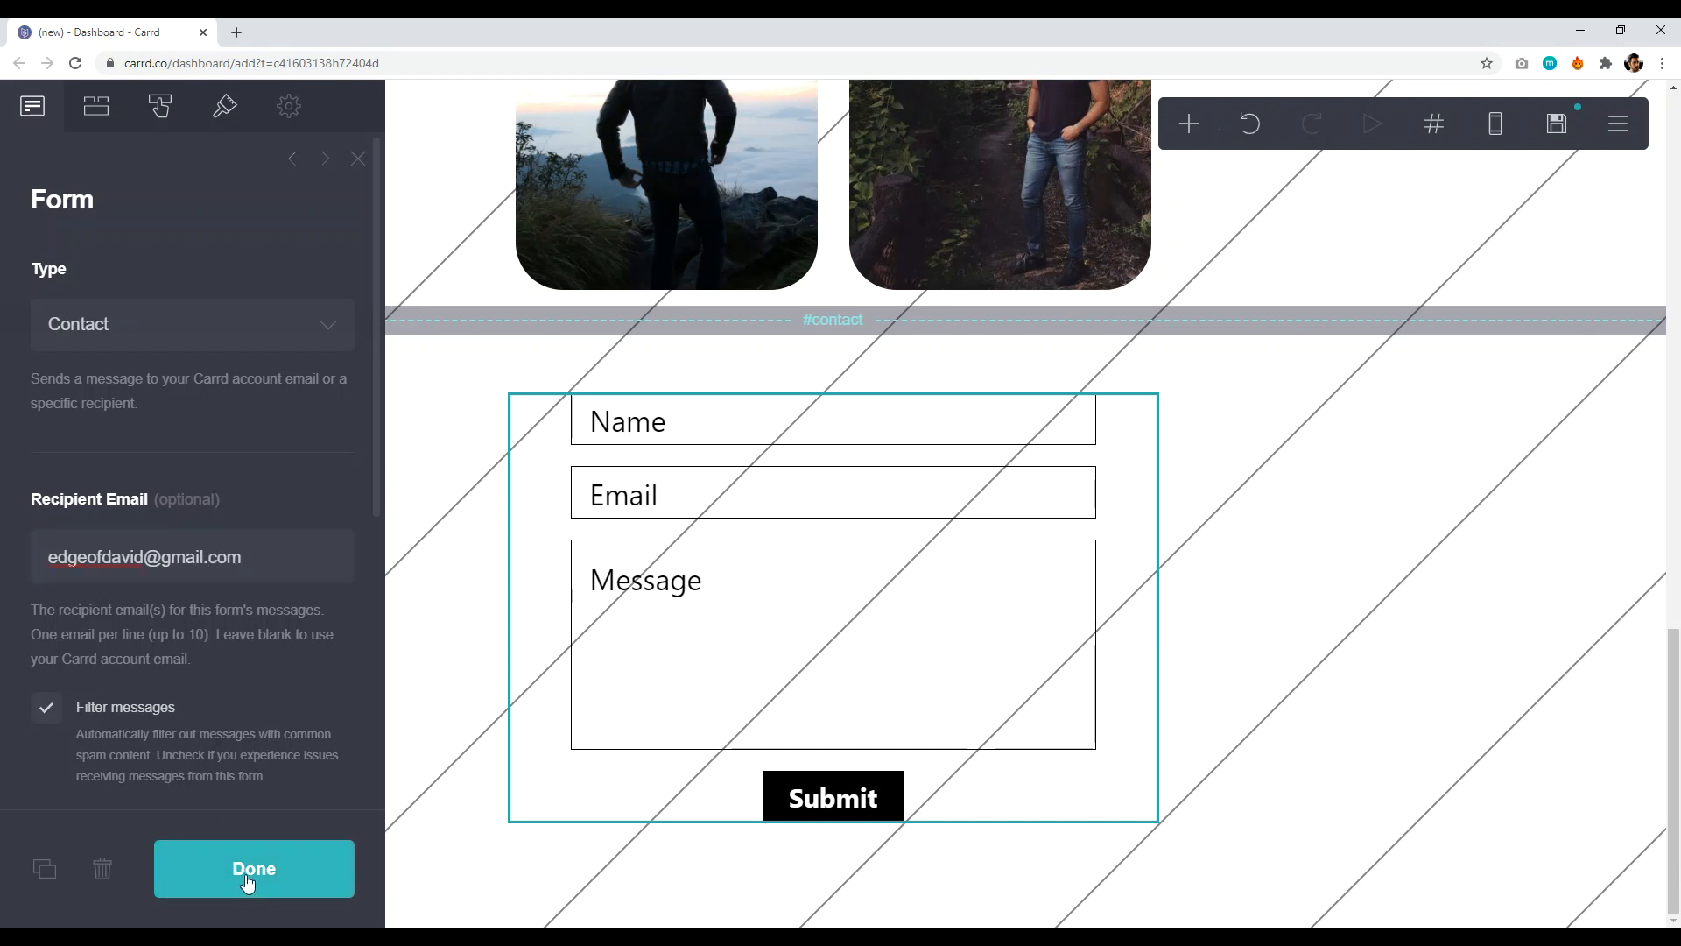
# - Keep the Submit button's default click behaviour and make its background red #FF0000
pyautogui.click(823, 637)
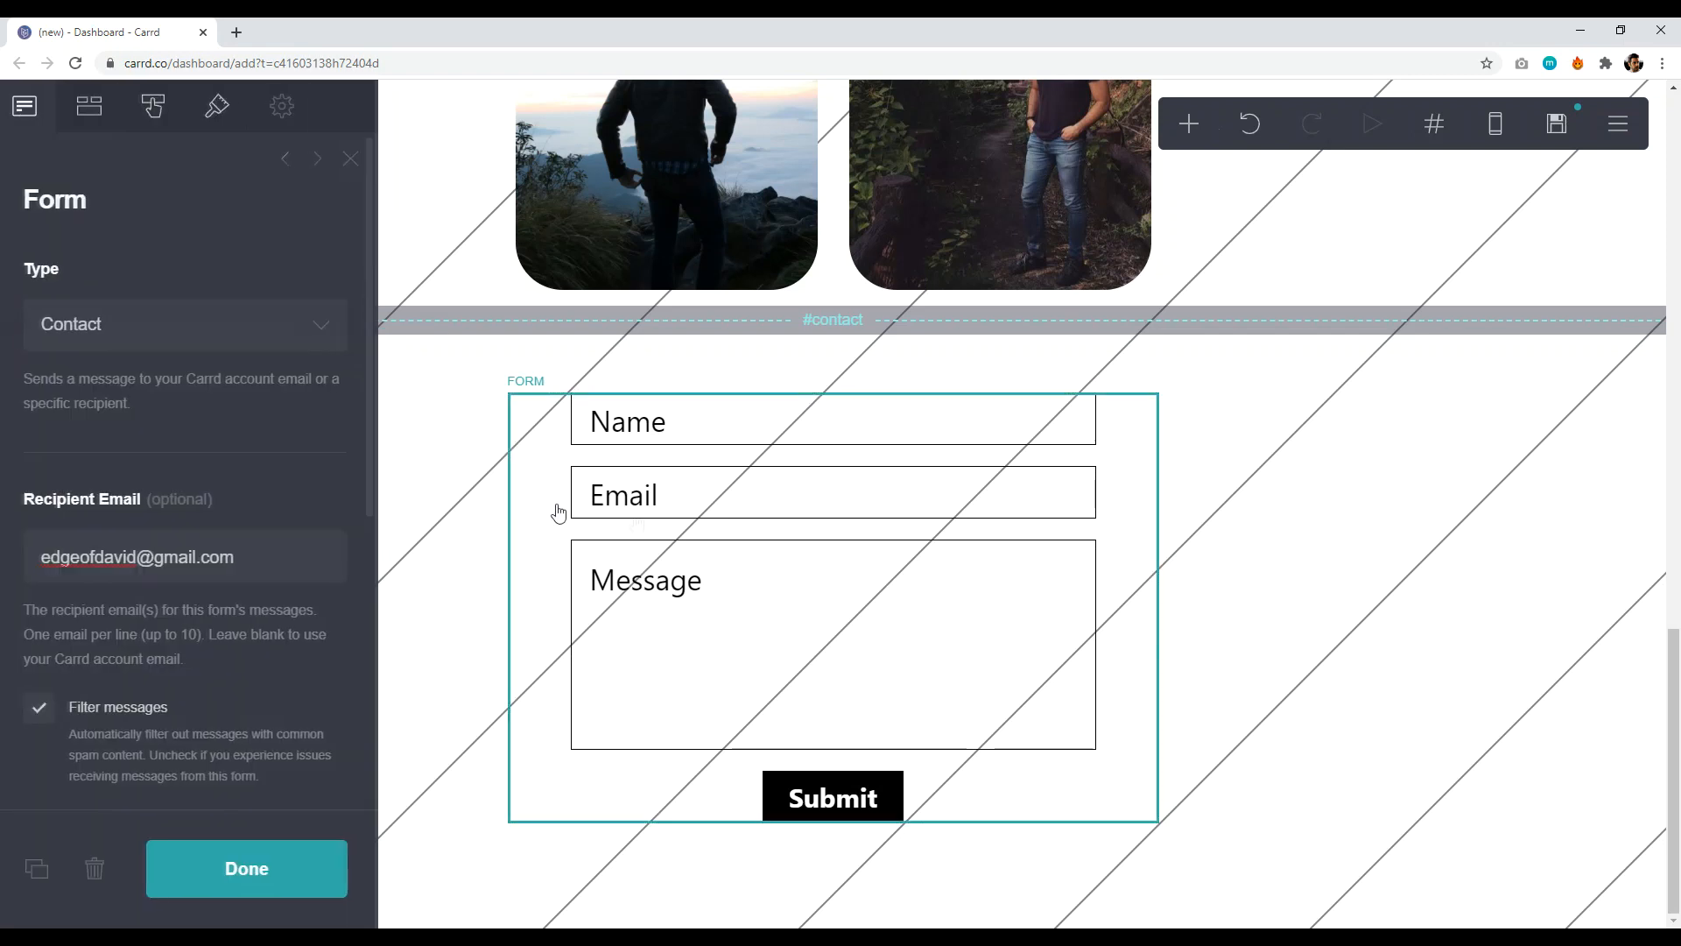
pyautogui.click(98, 120)
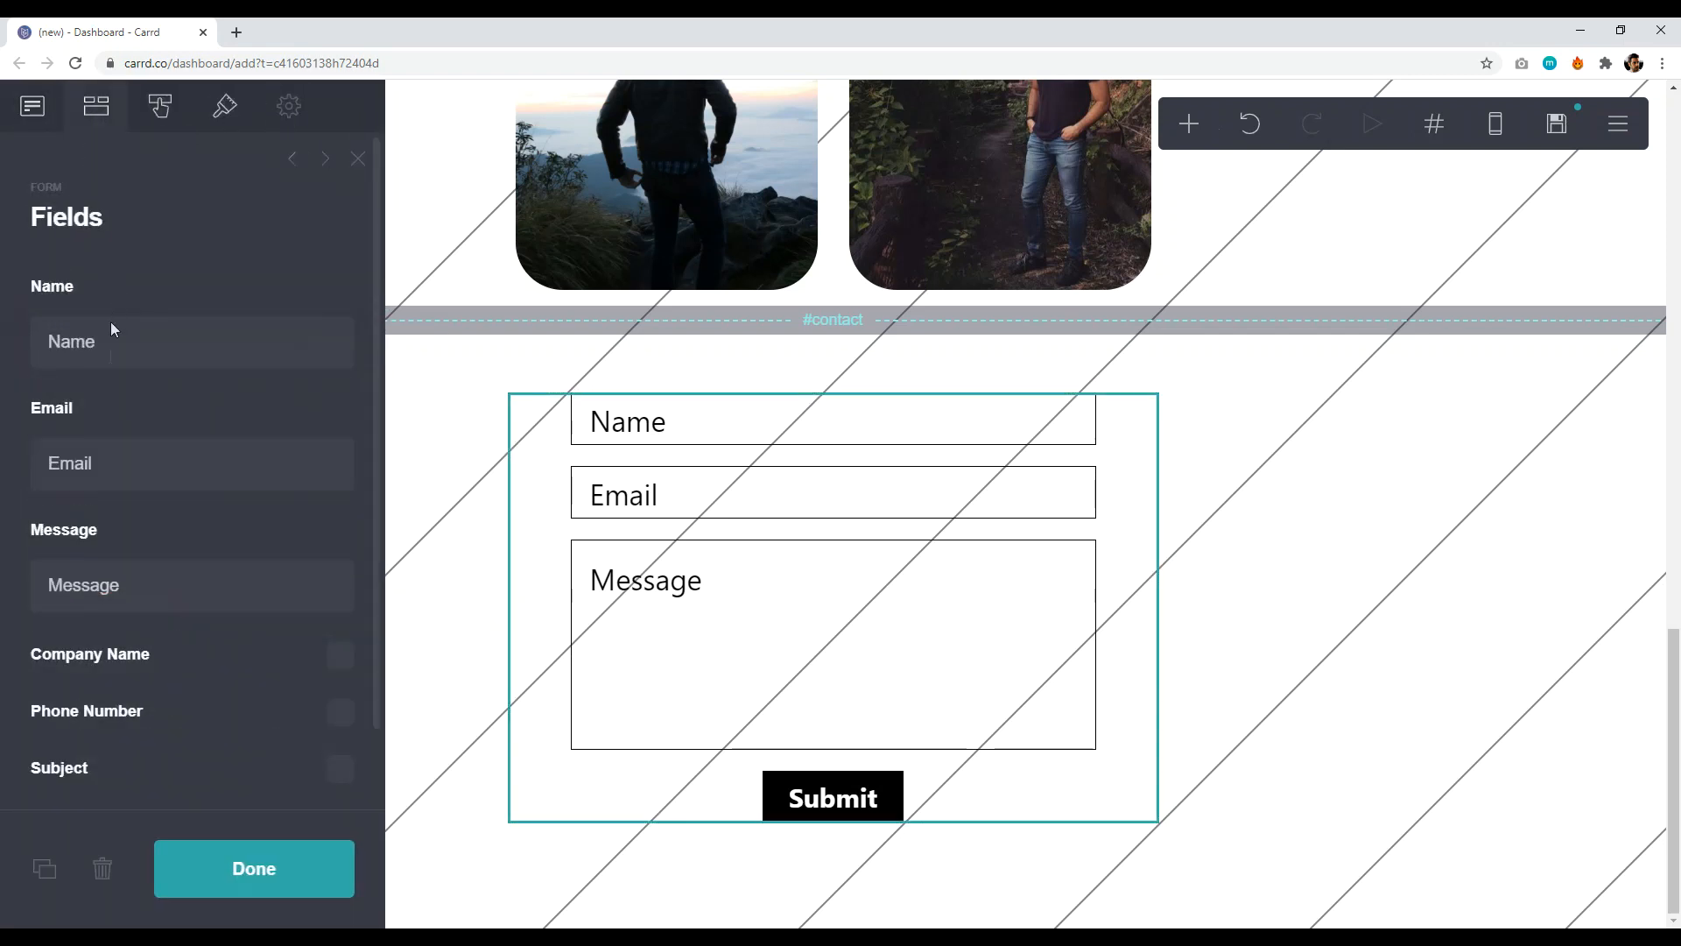
pyautogui.click(160, 107)
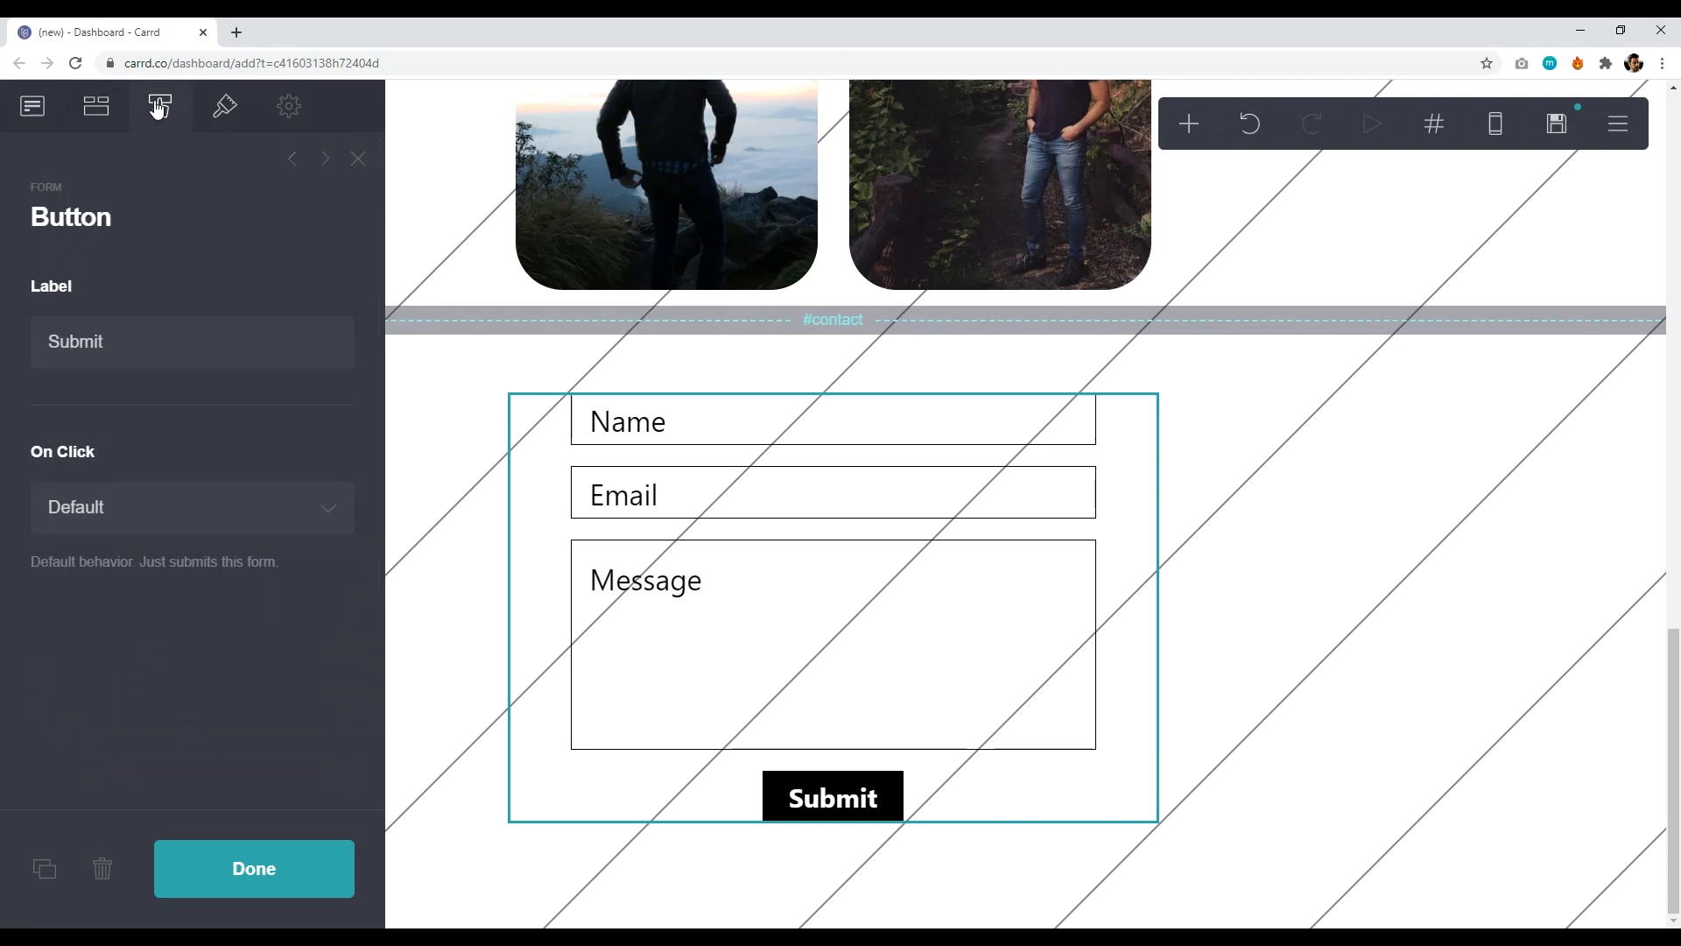
pyautogui.click(228, 506)
pyautogui.click(202, 547)
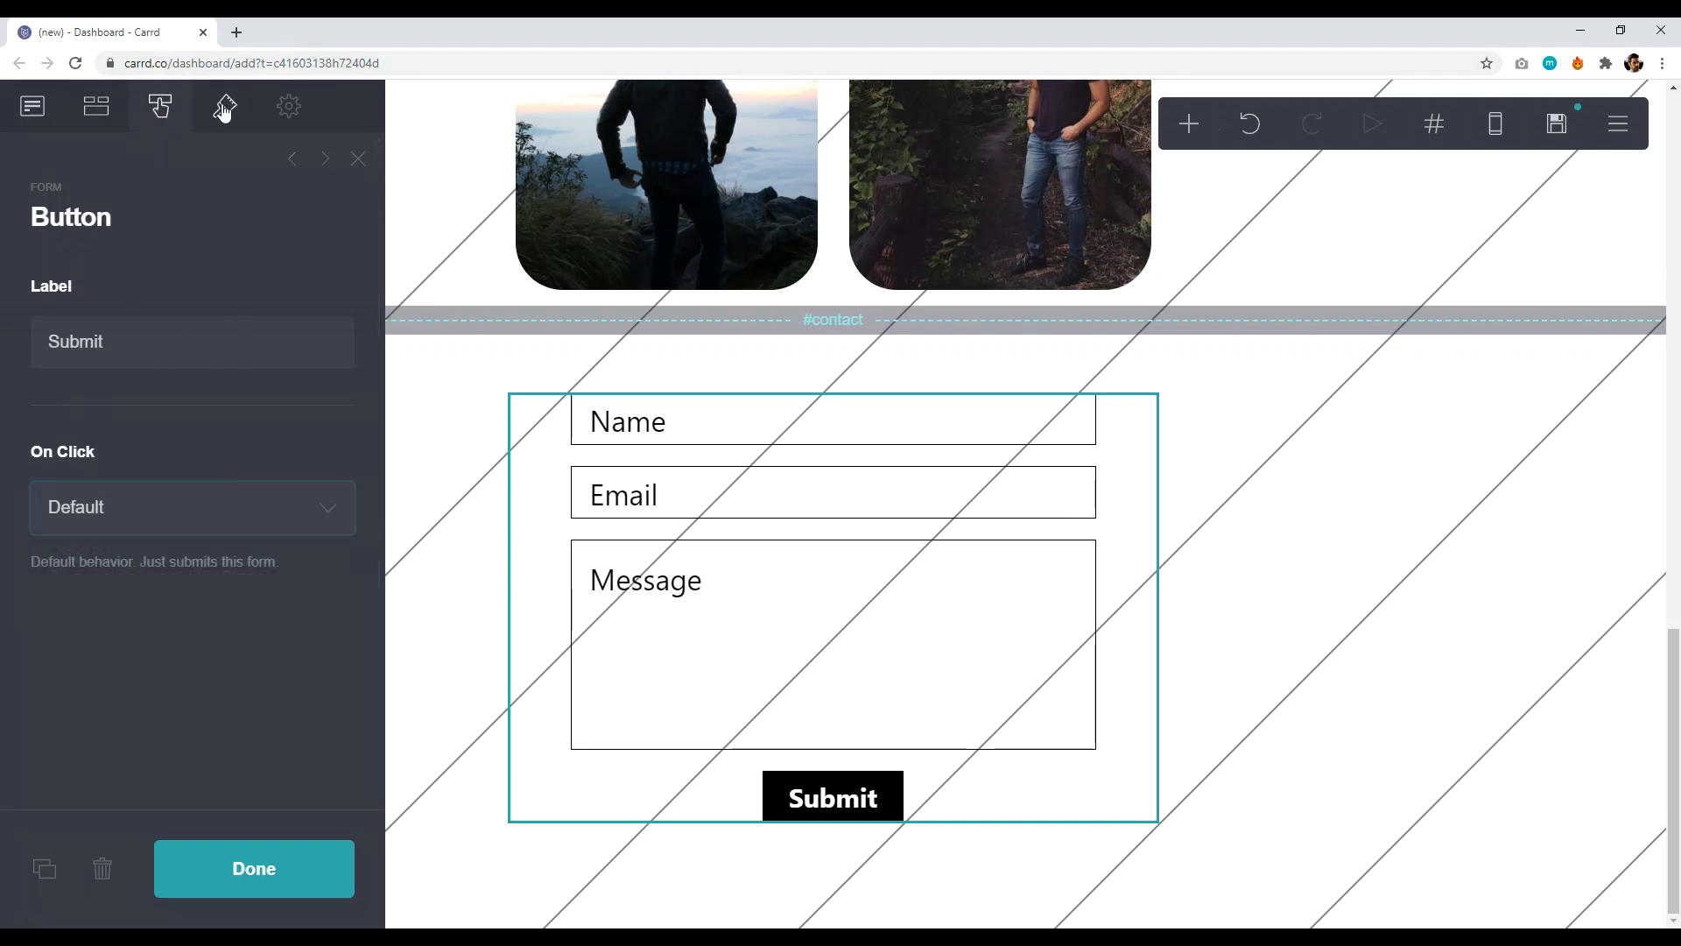
pyautogui.click(225, 109)
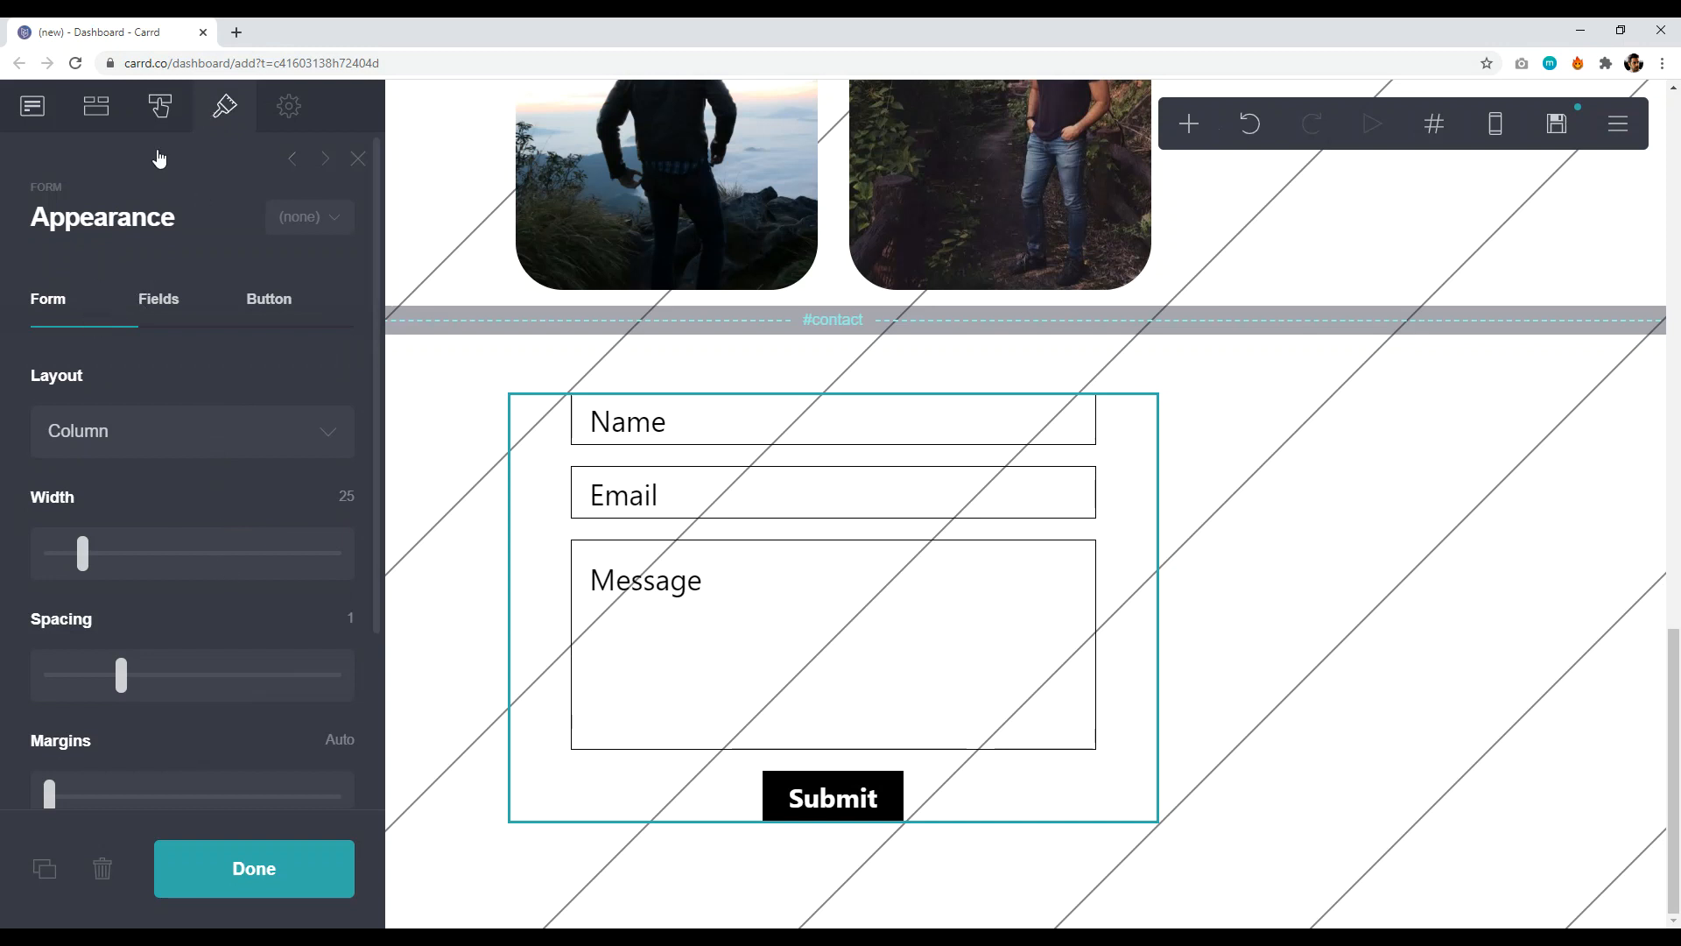
pyautogui.click(160, 306)
pyautogui.click(265, 314)
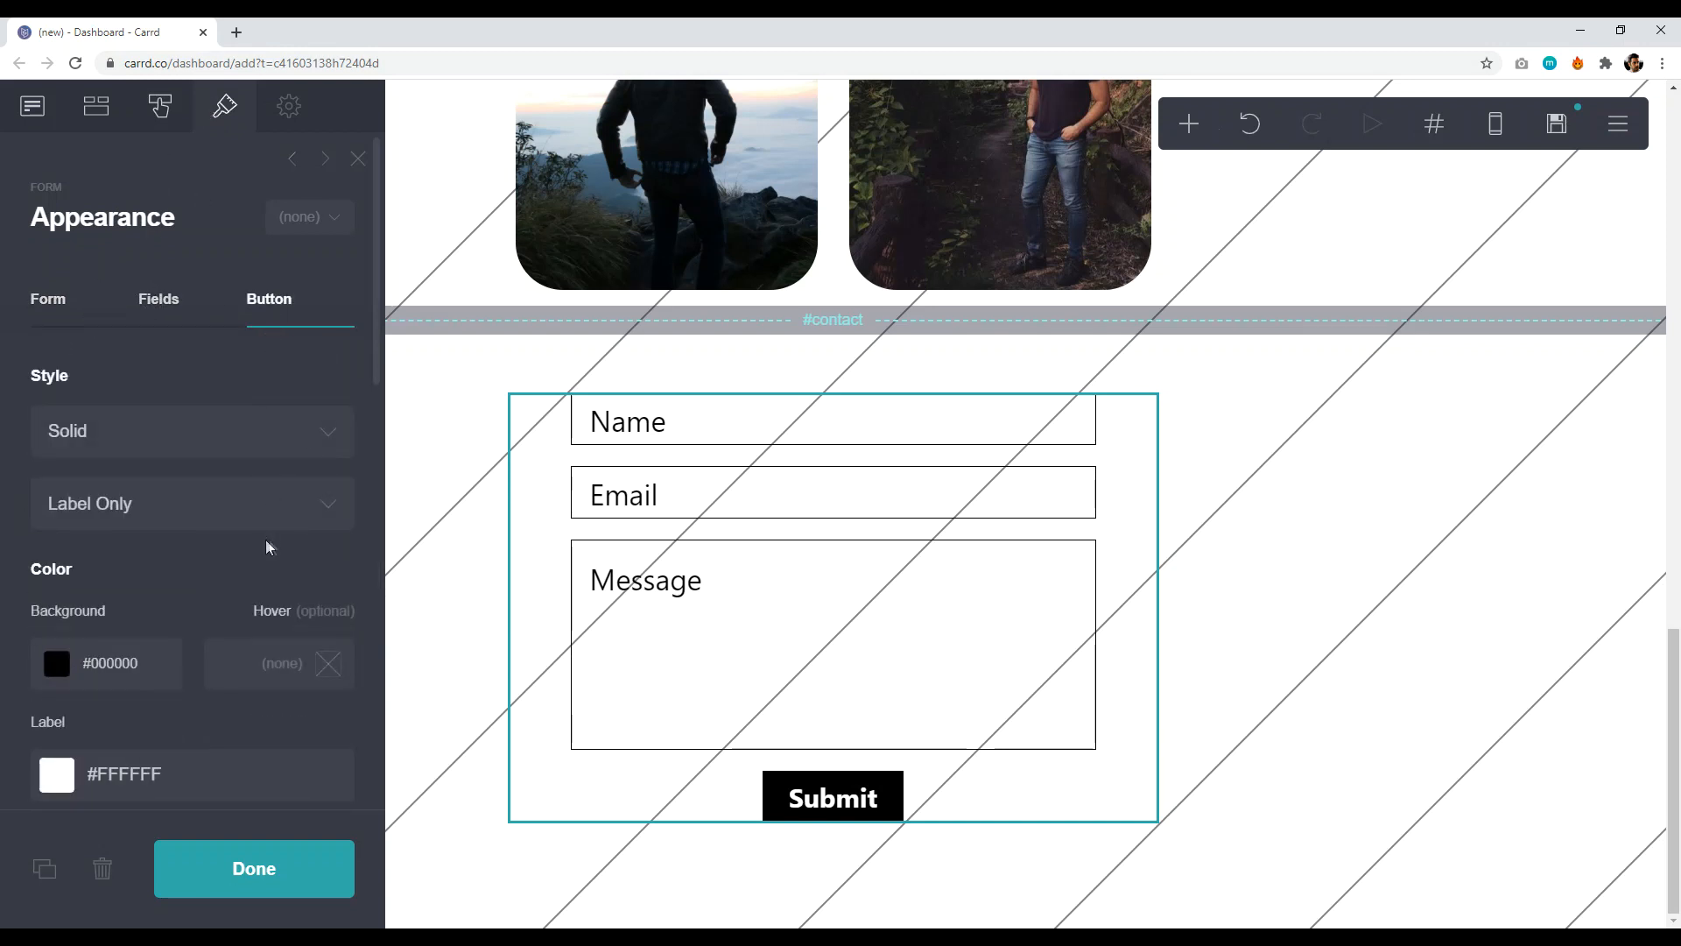
pyautogui.click(109, 663)
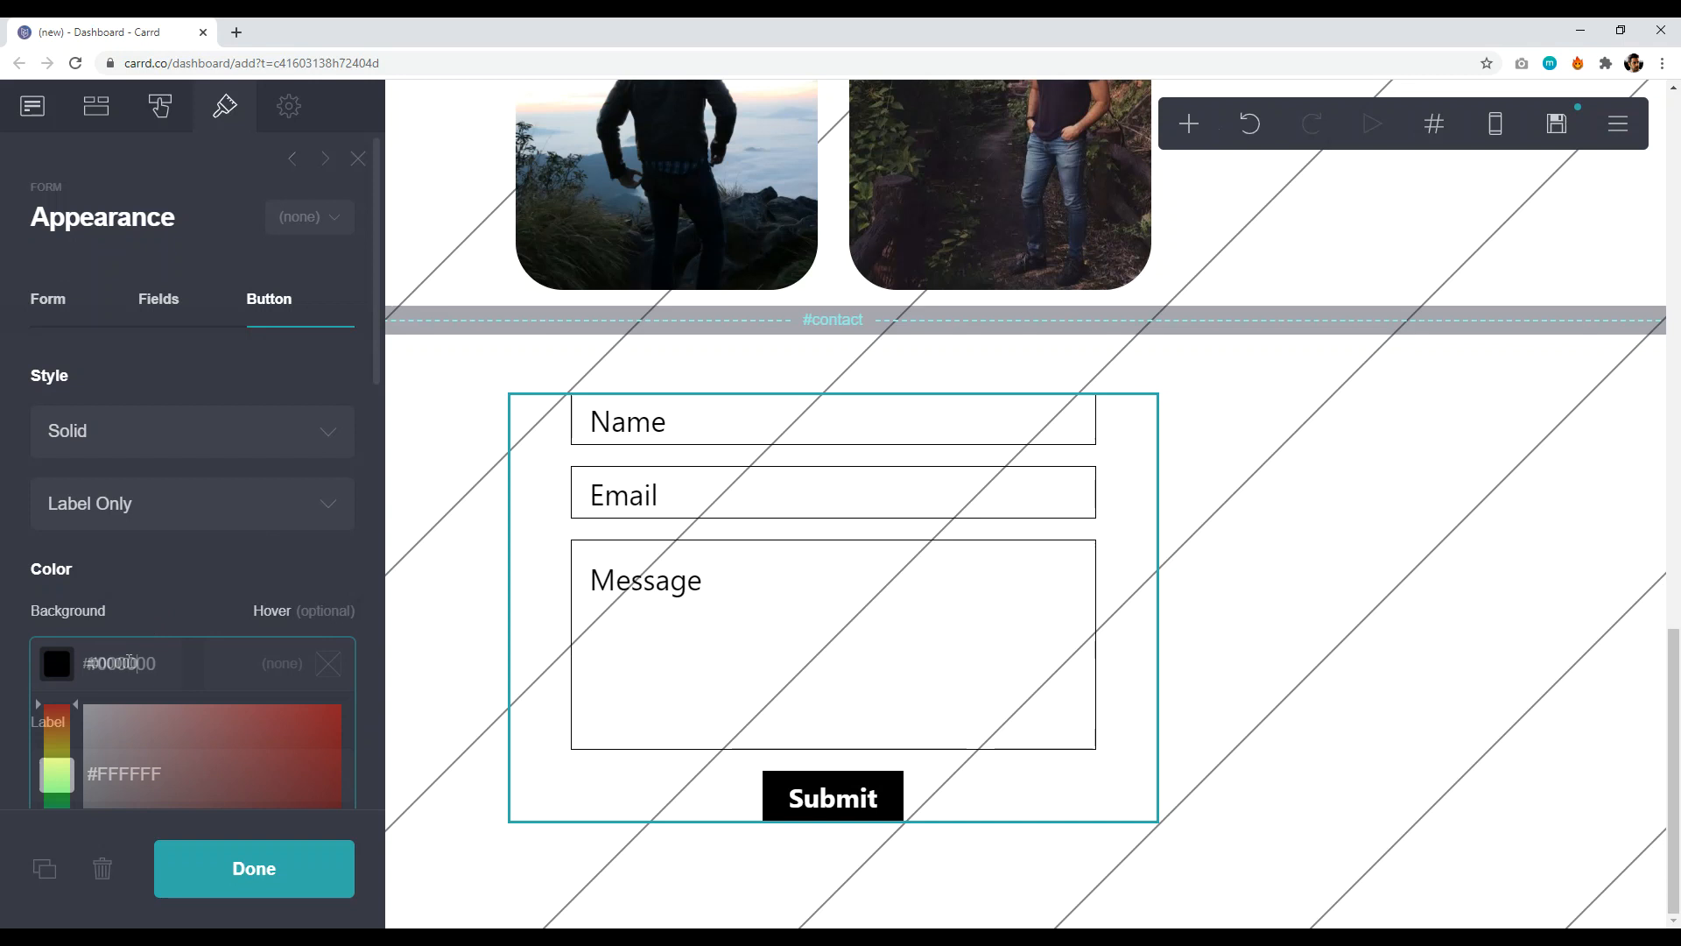
pyautogui.moveTo(131, 725); pyautogui.dragTo(350, 683)
pyautogui.click(267, 854)
# - Scroll back to the top of the page and select the navigation buttons
pyautogui.scroll(1, 1677, 700)
pyautogui.moveTo(1677, 700); pyautogui.dragTo(1679, 289)
pyautogui.click(1130, 676)
# - Replace the Resources button's placeholder link with '#resources'
pyautogui.scroll(-1, 778, 631)
pyautogui.click(161, 291)
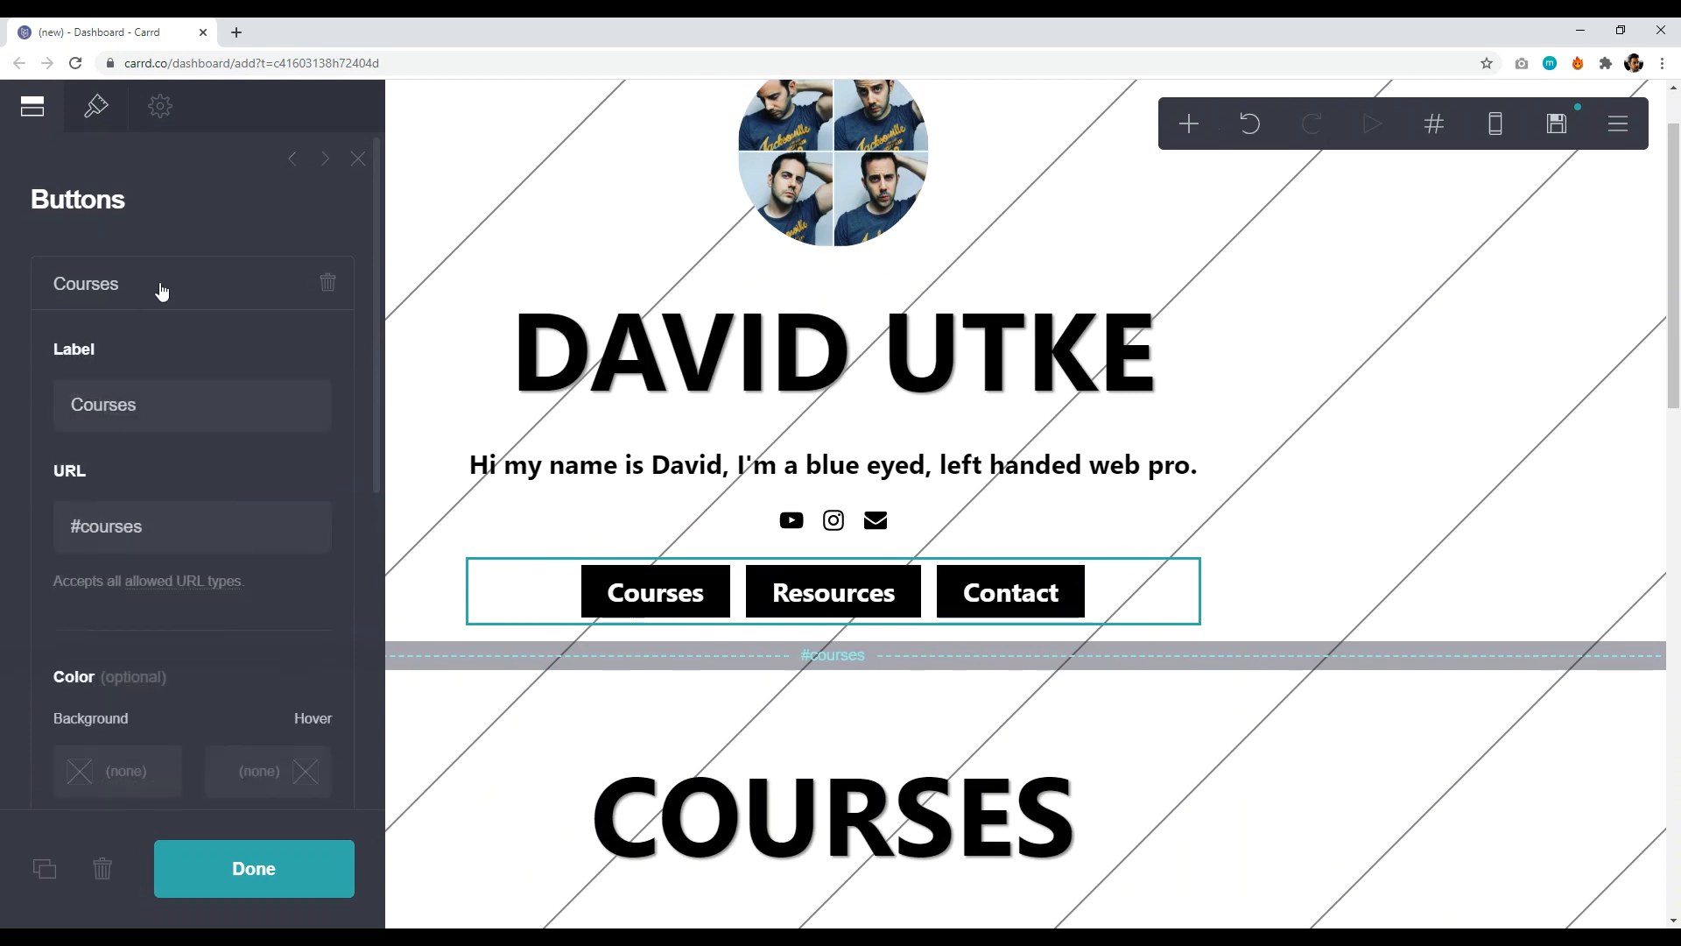
pyautogui.scroll(-7, 443, 585)
pyautogui.scroll(5, 589, 518)
pyautogui.scroll(-3, 732, 532)
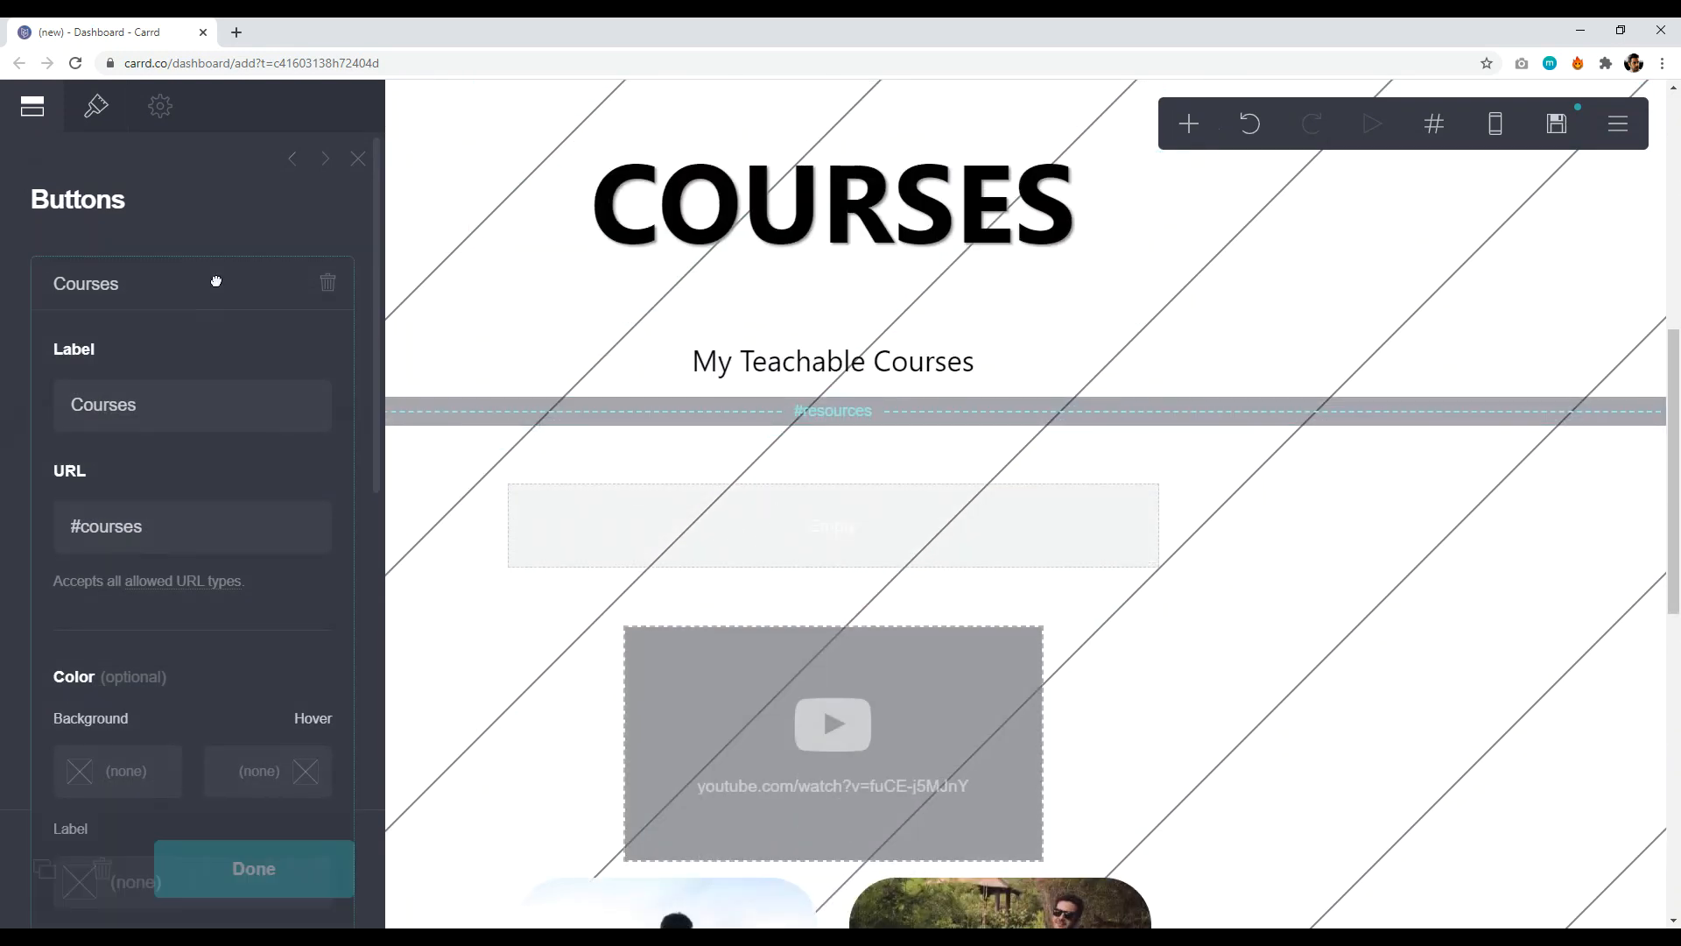
pyautogui.click(218, 291)
pyautogui.click(190, 352)
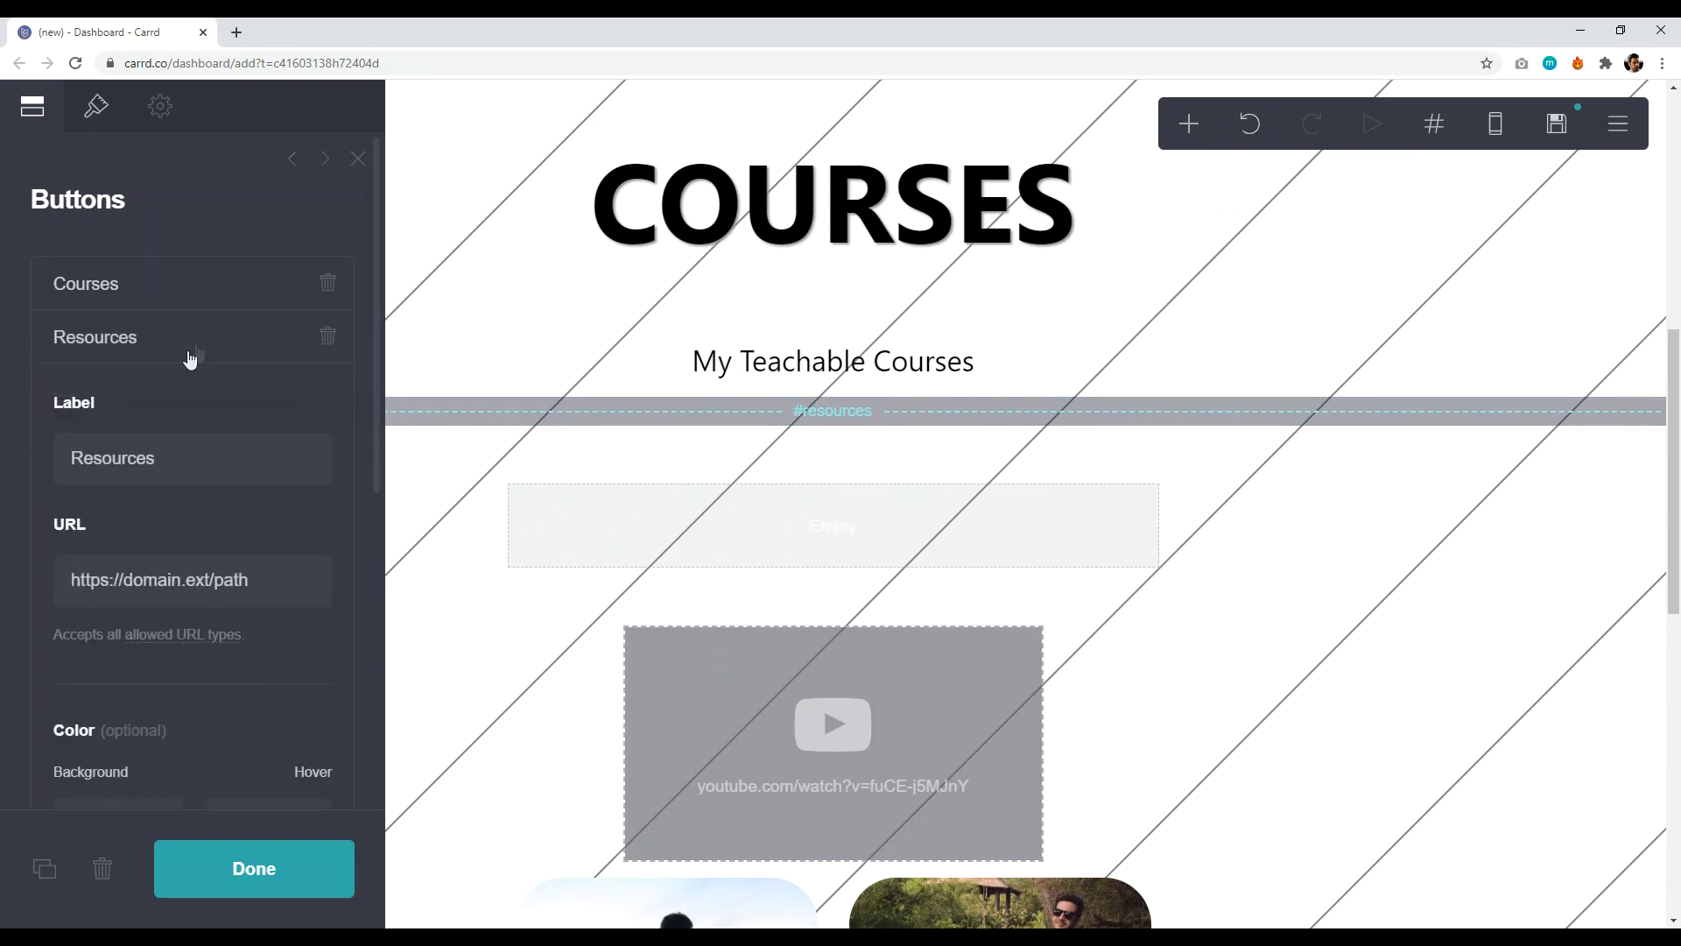
pyautogui.moveTo(247, 574); pyautogui.dragTo(15, 586)
pyautogui.press('BackSpace')
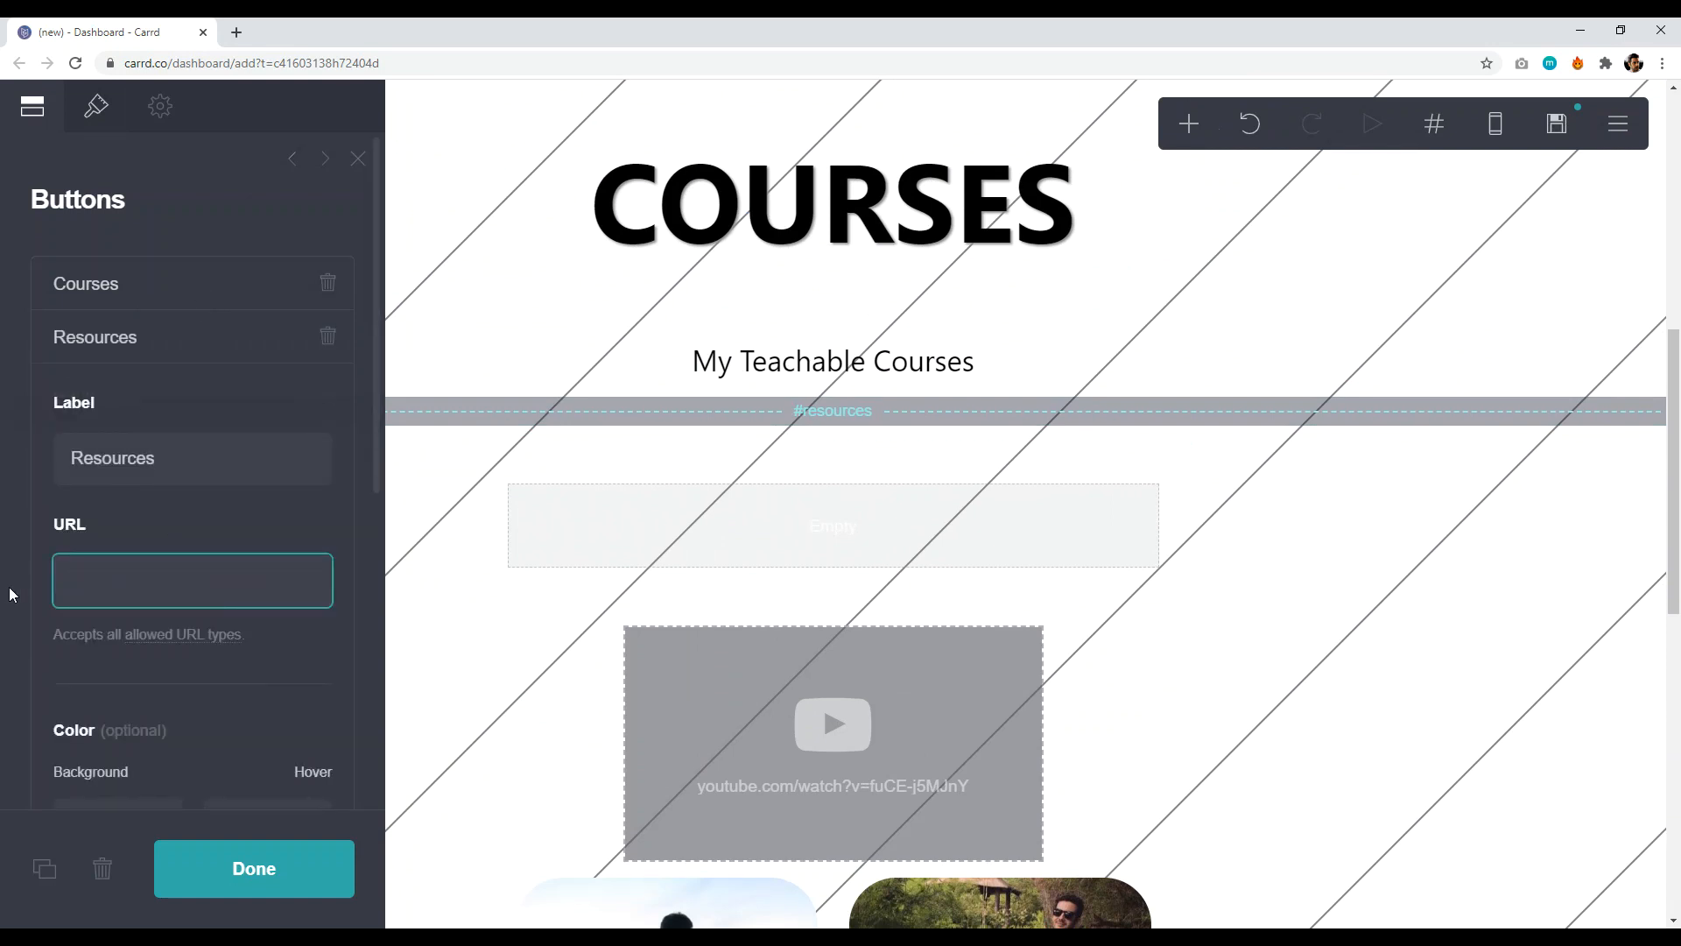
pyautogui.write('#resources')
pyautogui.click(161, 353)
# - Link the Contact button to '#contact', check the page, then open the Publish settings
pyautogui.click(166, 402)
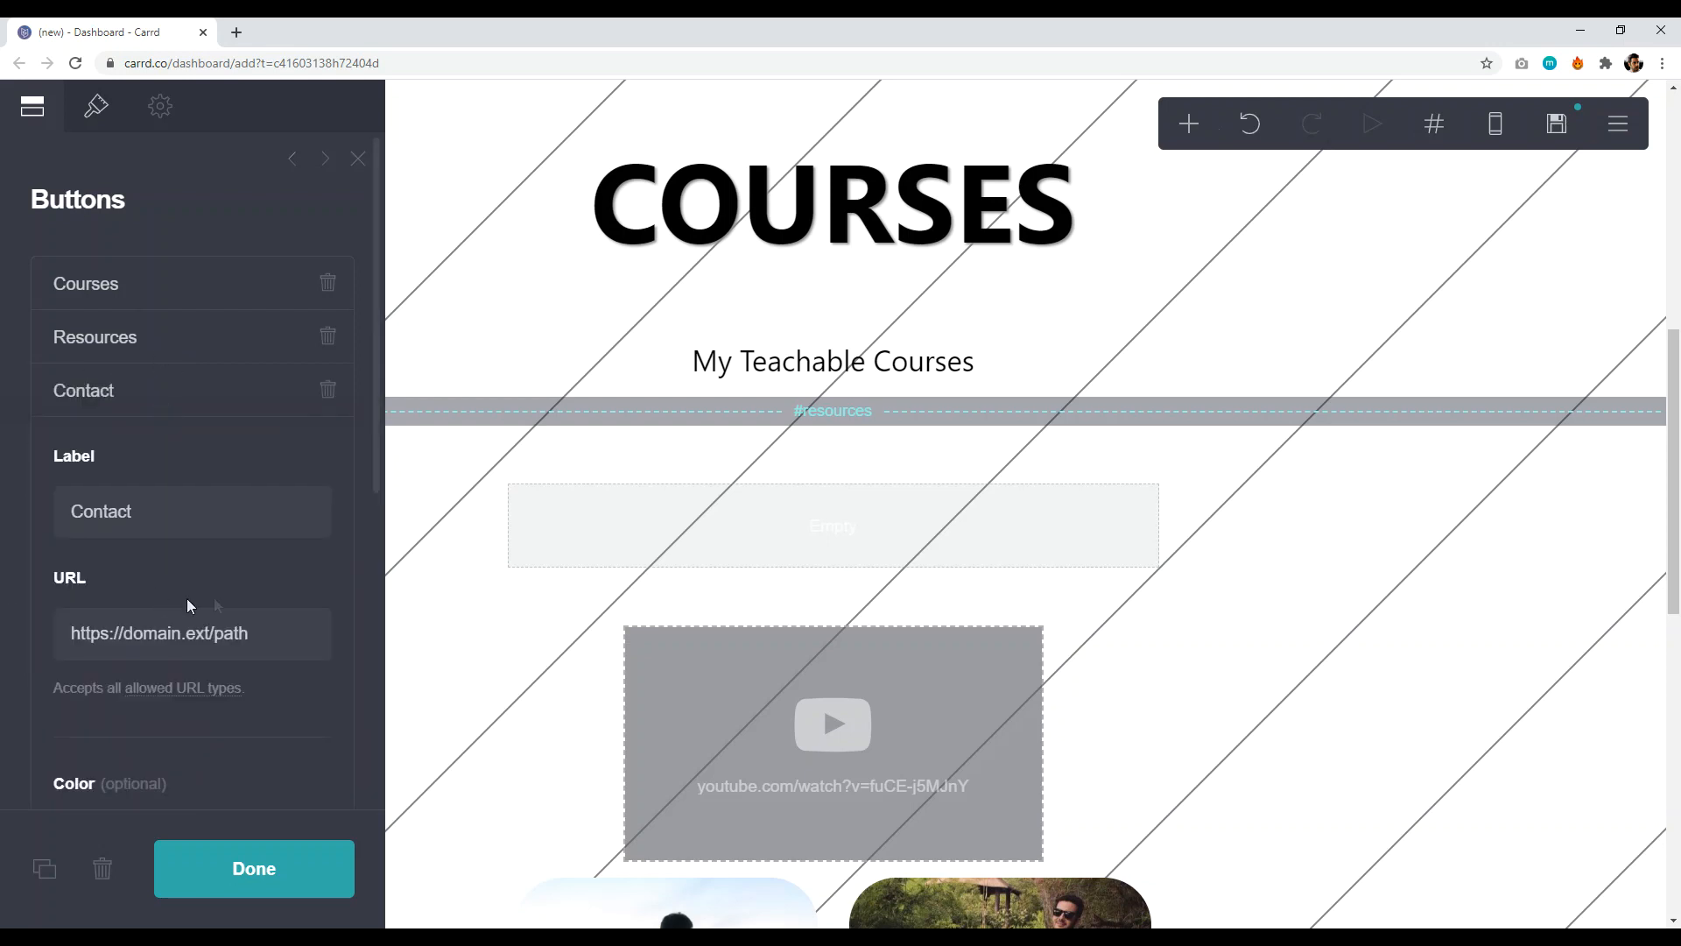
pyautogui.click(275, 637)
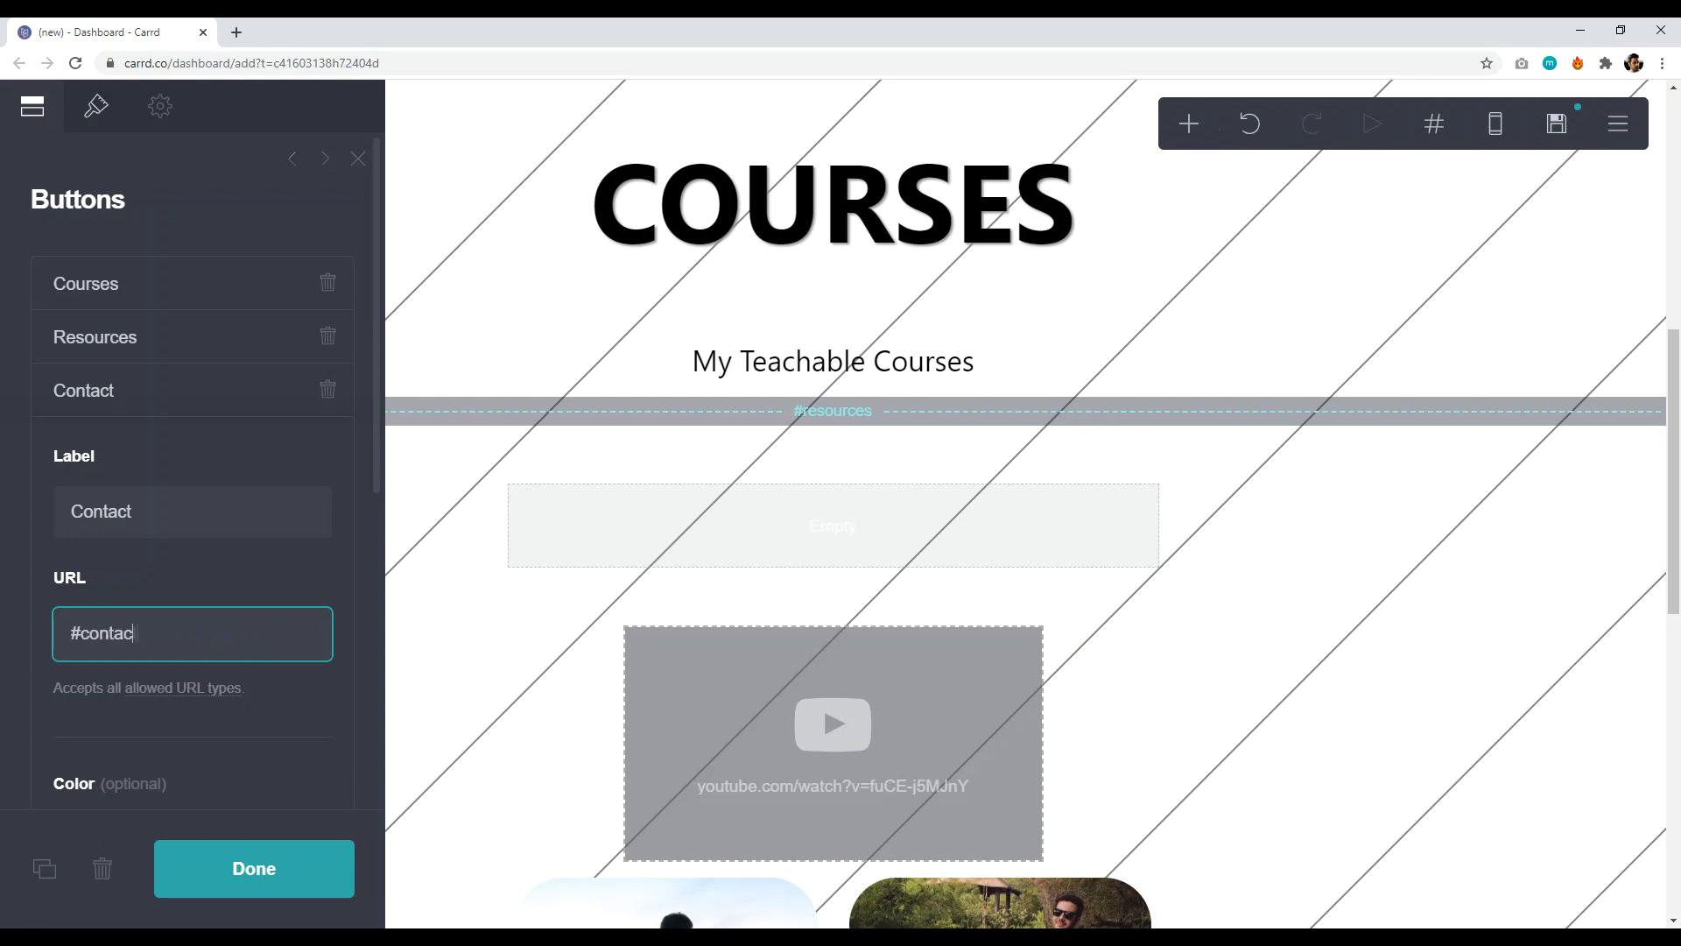
pyautogui.click(226, 876)
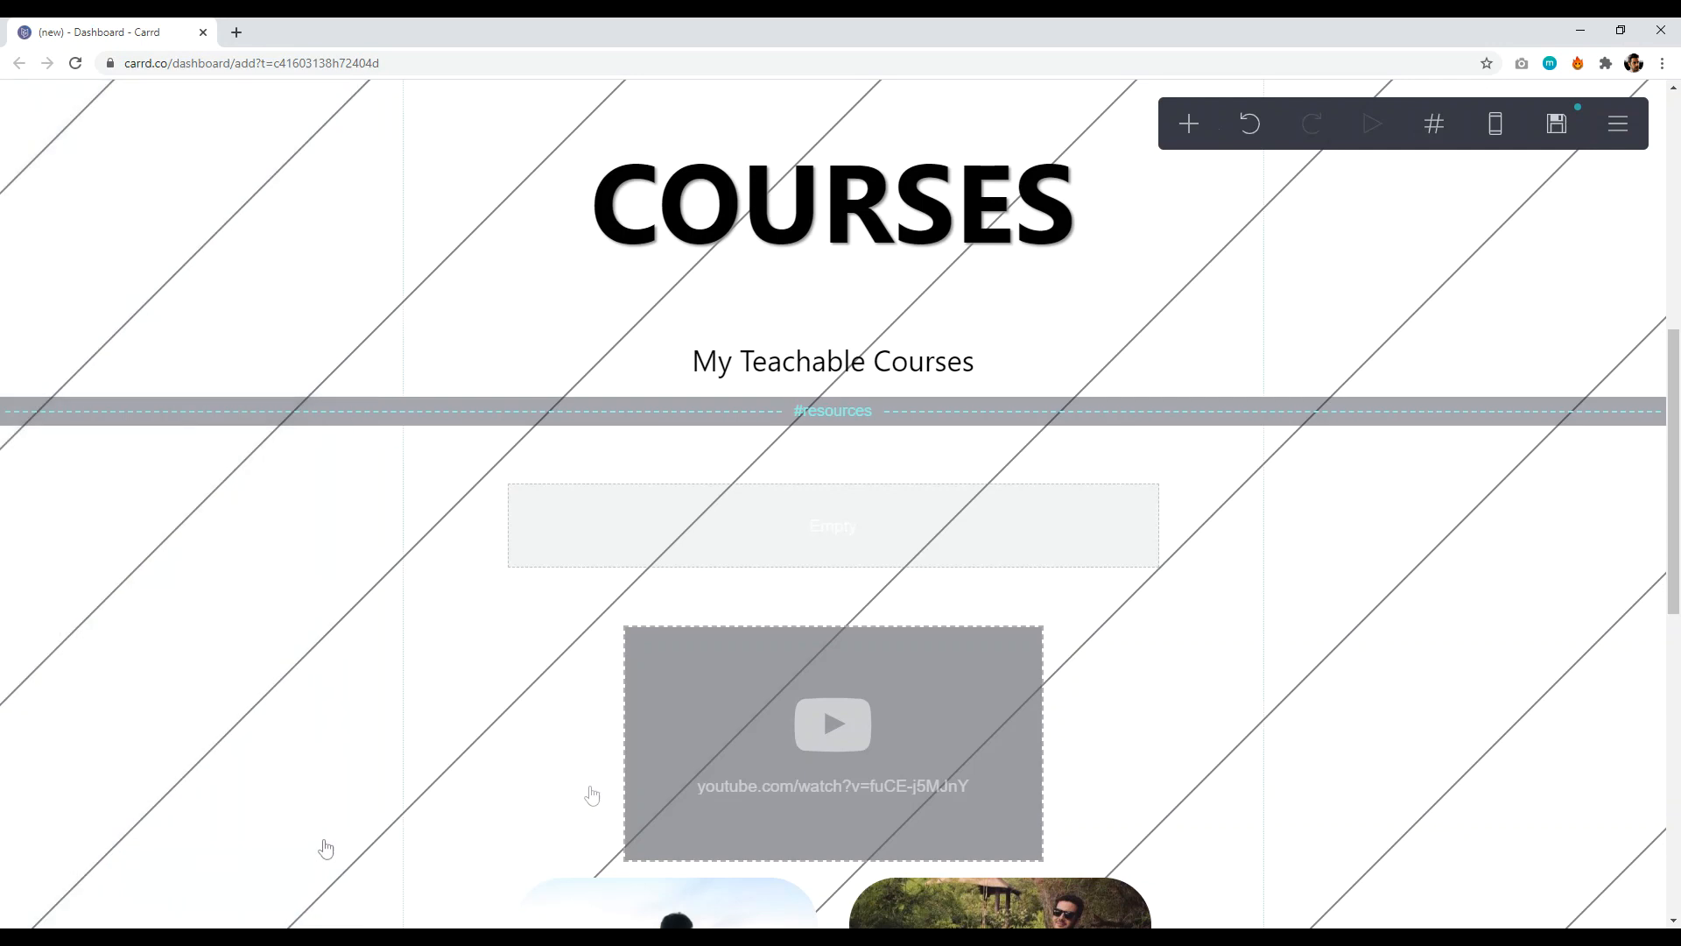
pyautogui.scroll(-3, 1674, 569)
pyautogui.scroll(-5, 1674, 569)
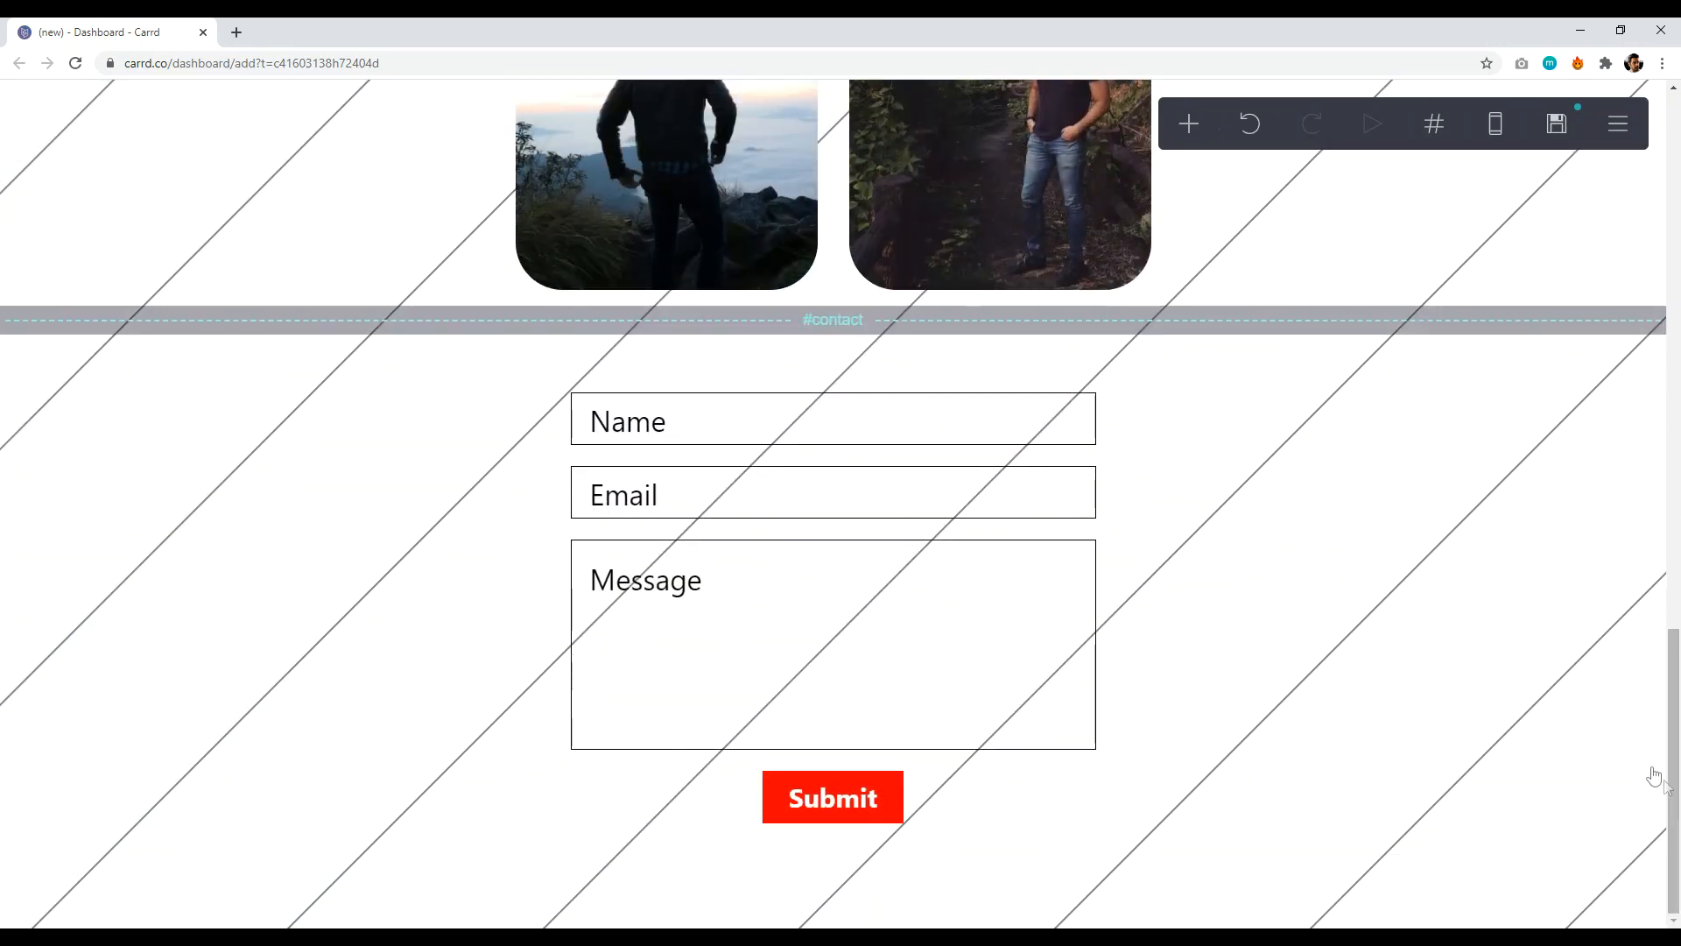
pyautogui.moveTo(1673, 771); pyautogui.dragTo(1677, 267)
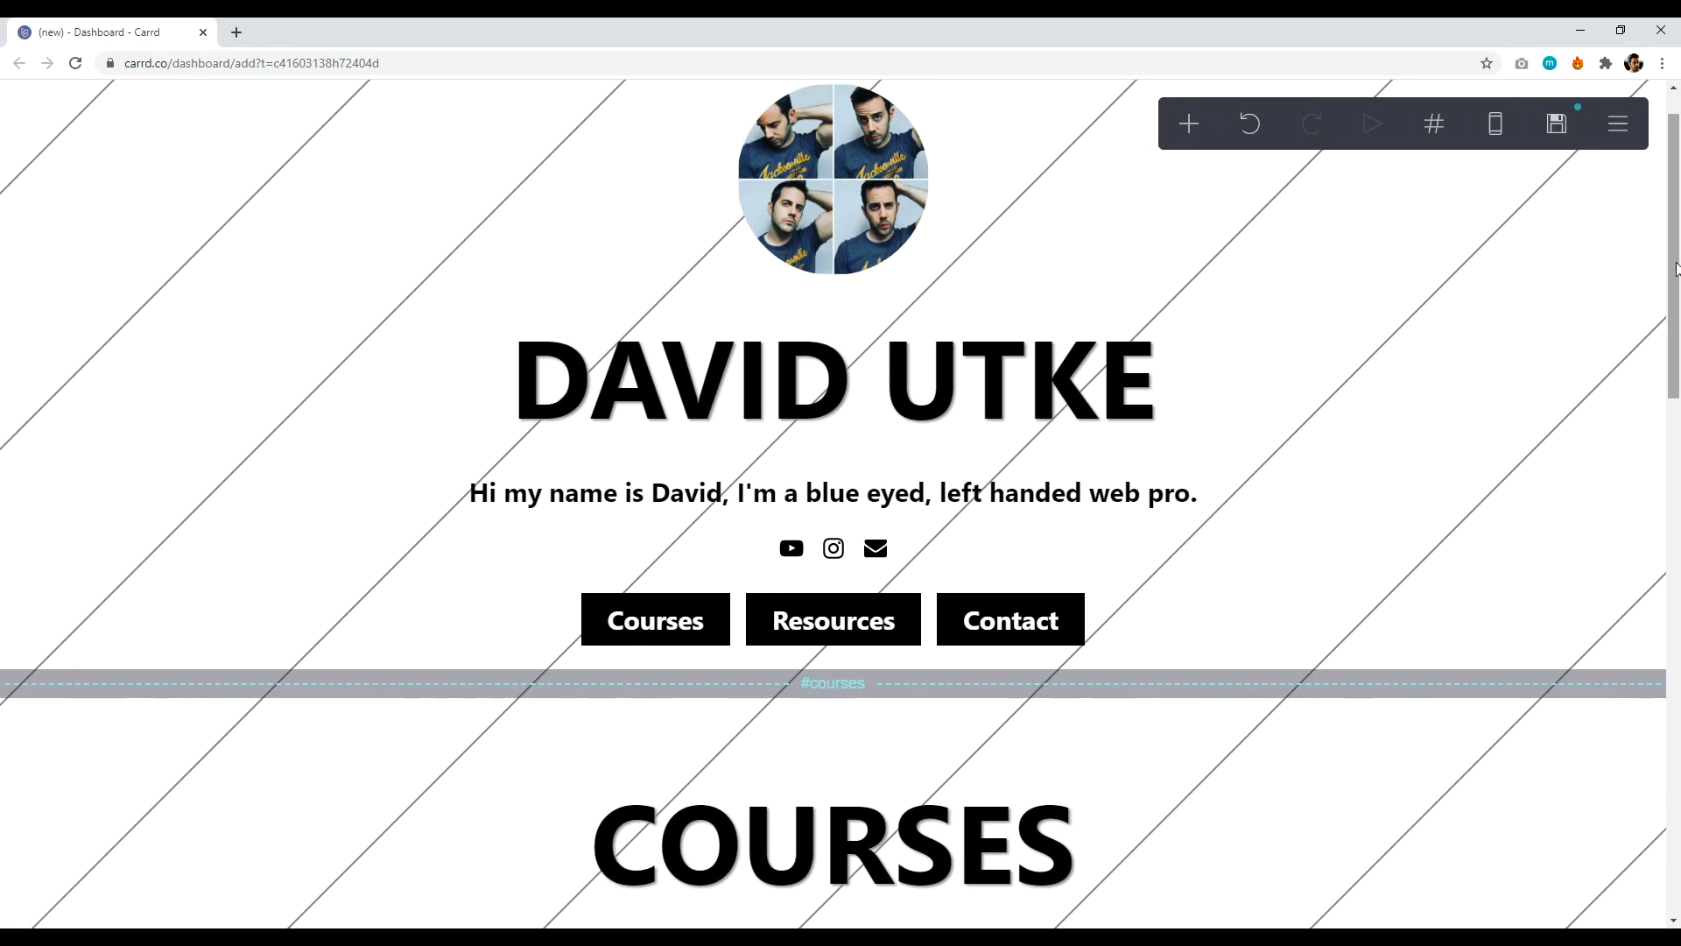
pyautogui.scroll(1, 1679, 297)
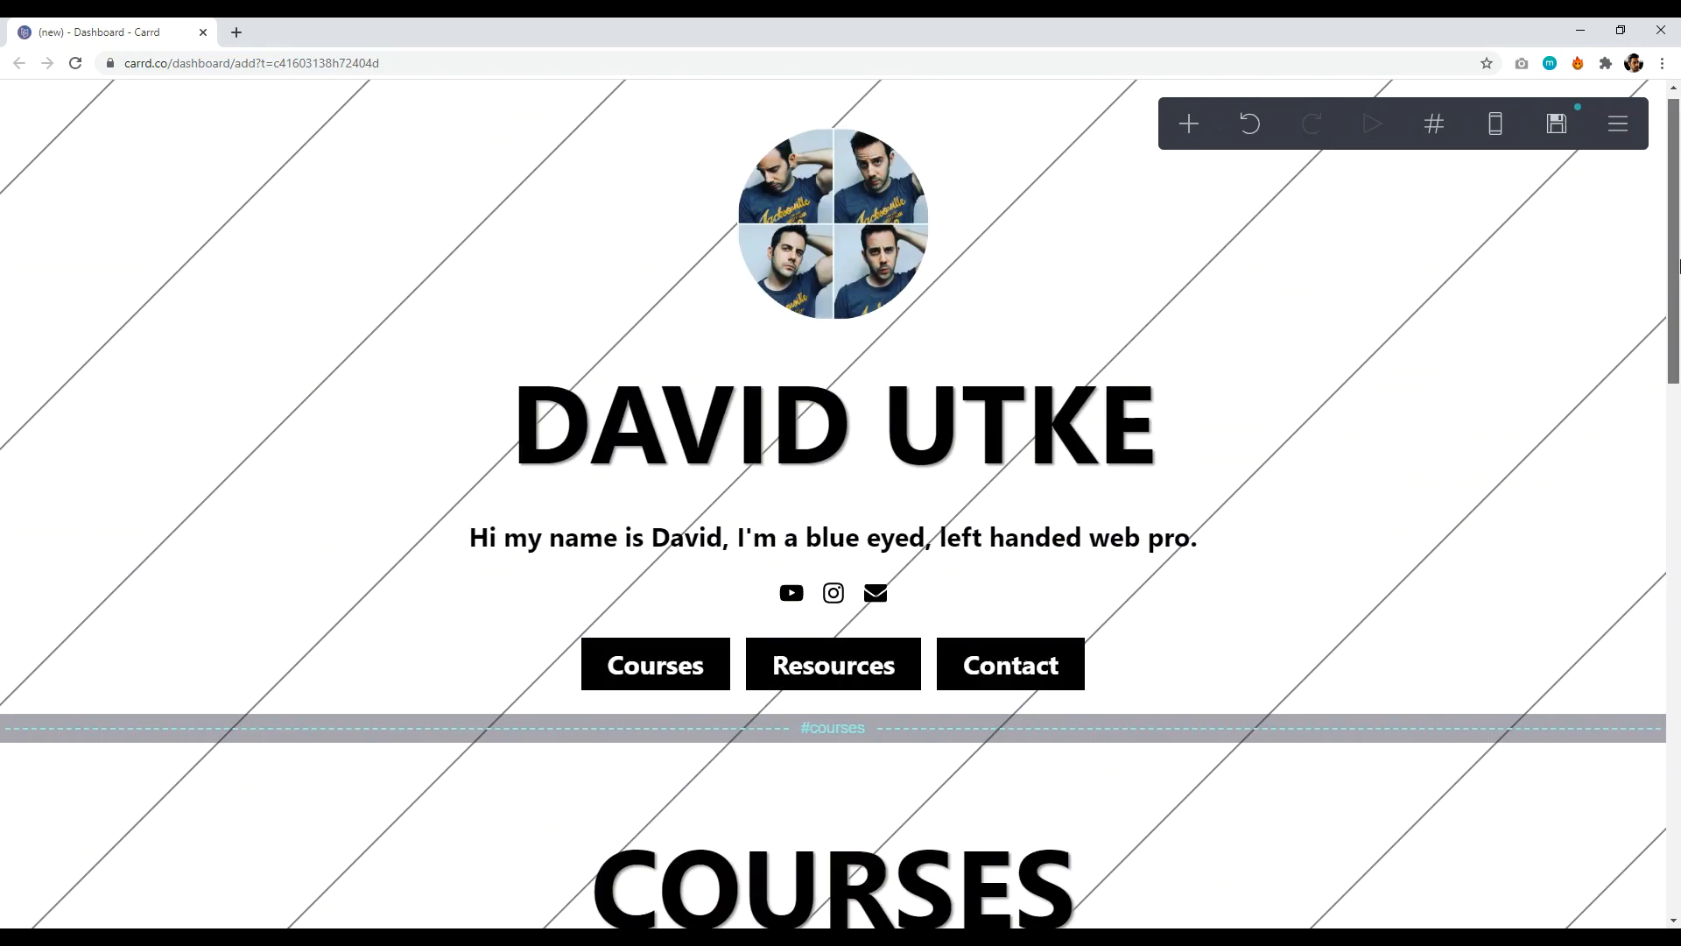
pyautogui.click(1558, 125)
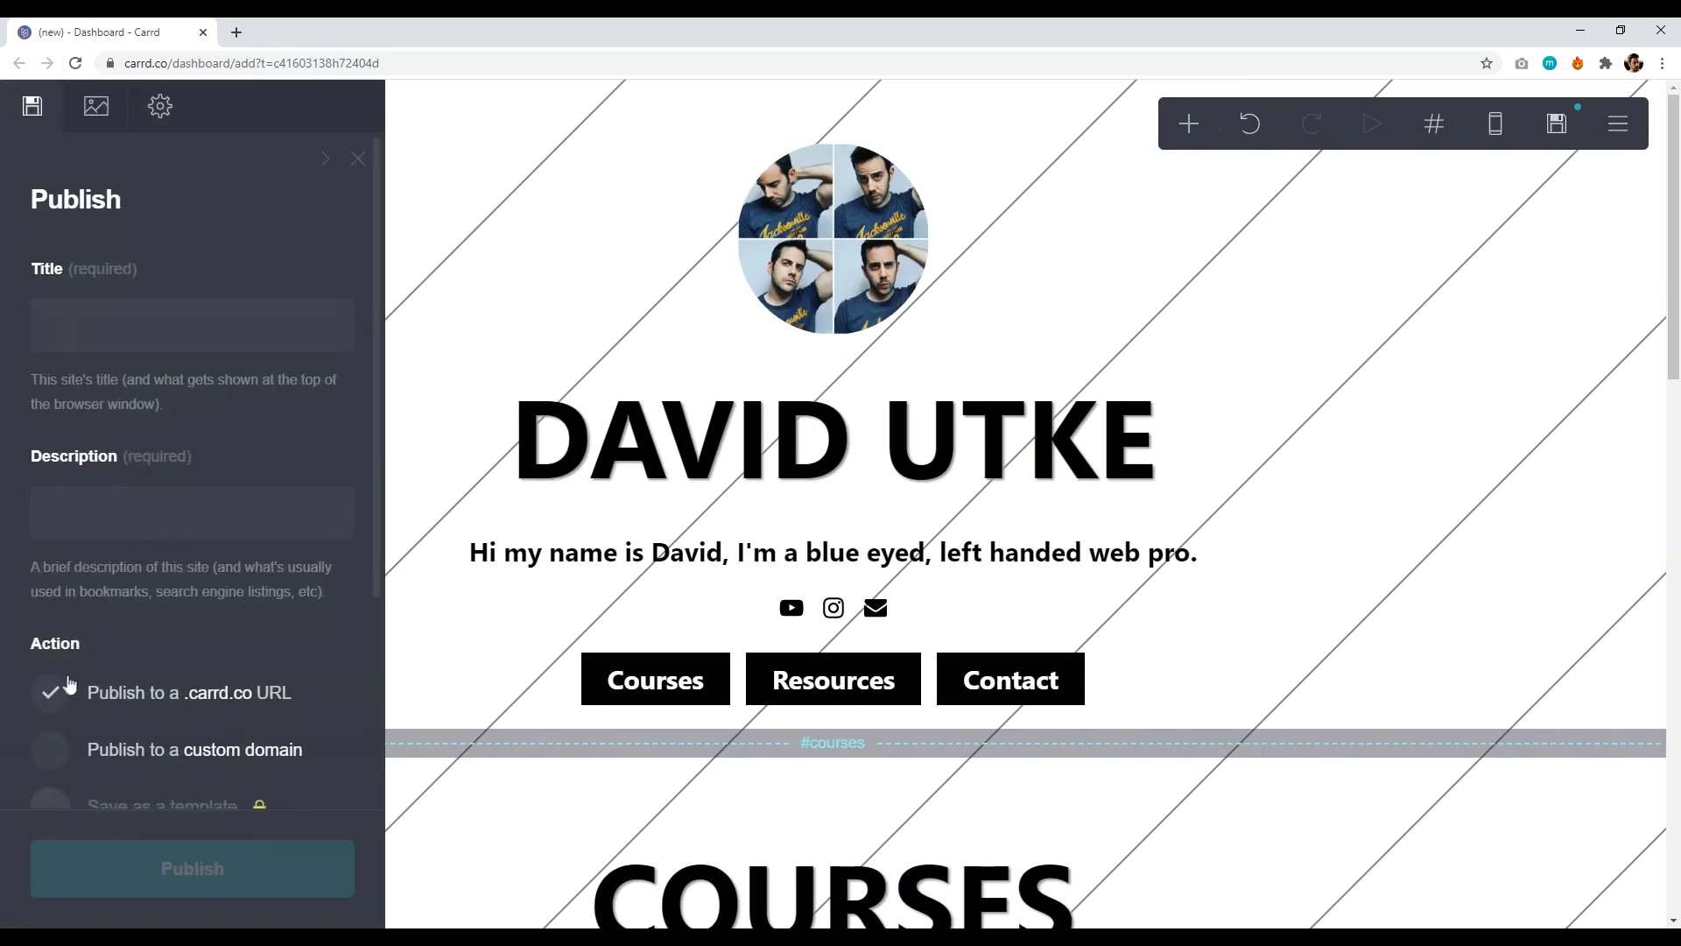
# - Review the Publish panel, focus its empty Title field, and open a new blank browser tab
pyautogui.scroll(-3, 96, 618)
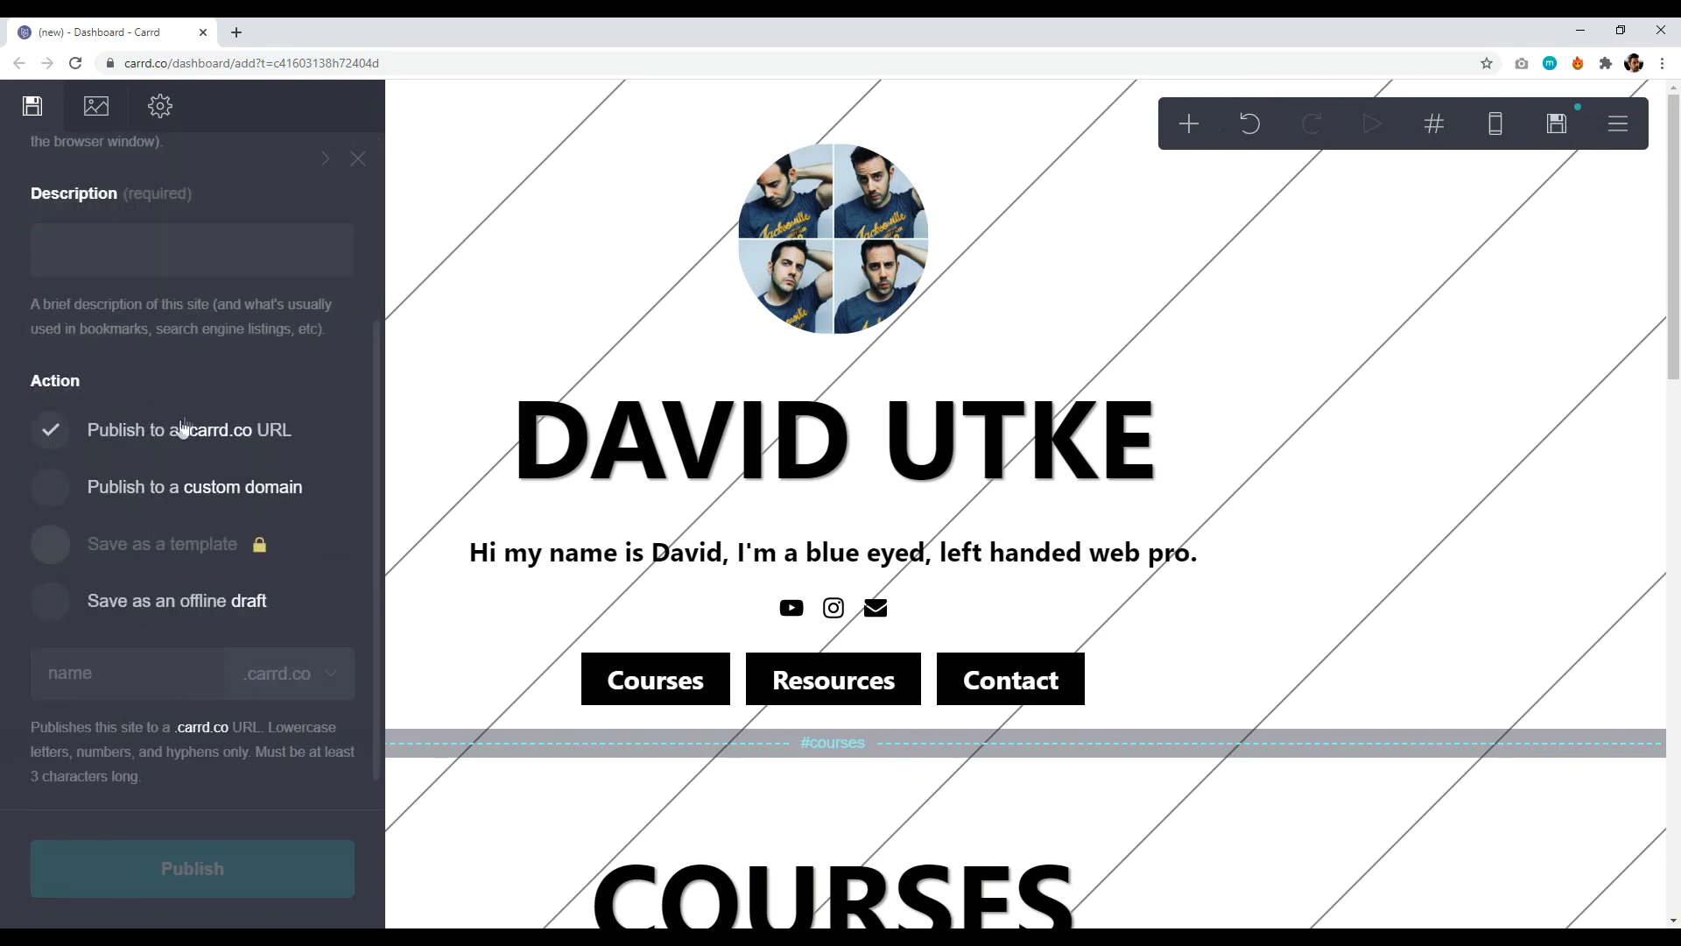
pyautogui.scroll(3, 213, 408)
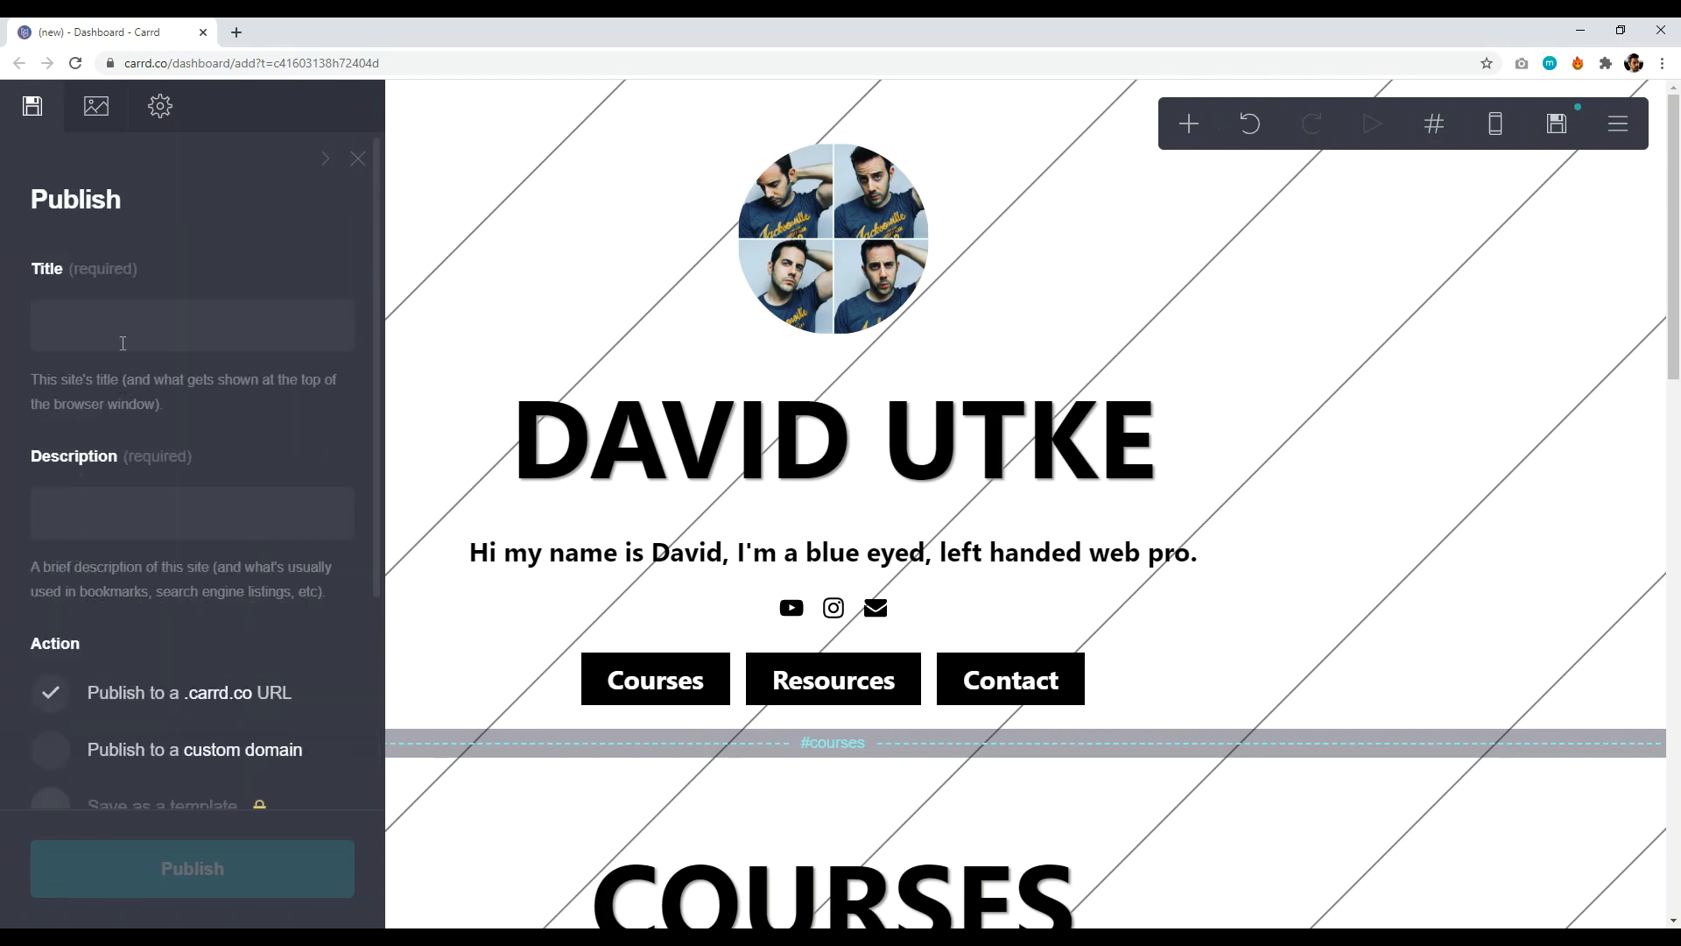
pyautogui.scroll(-3, 100, 451)
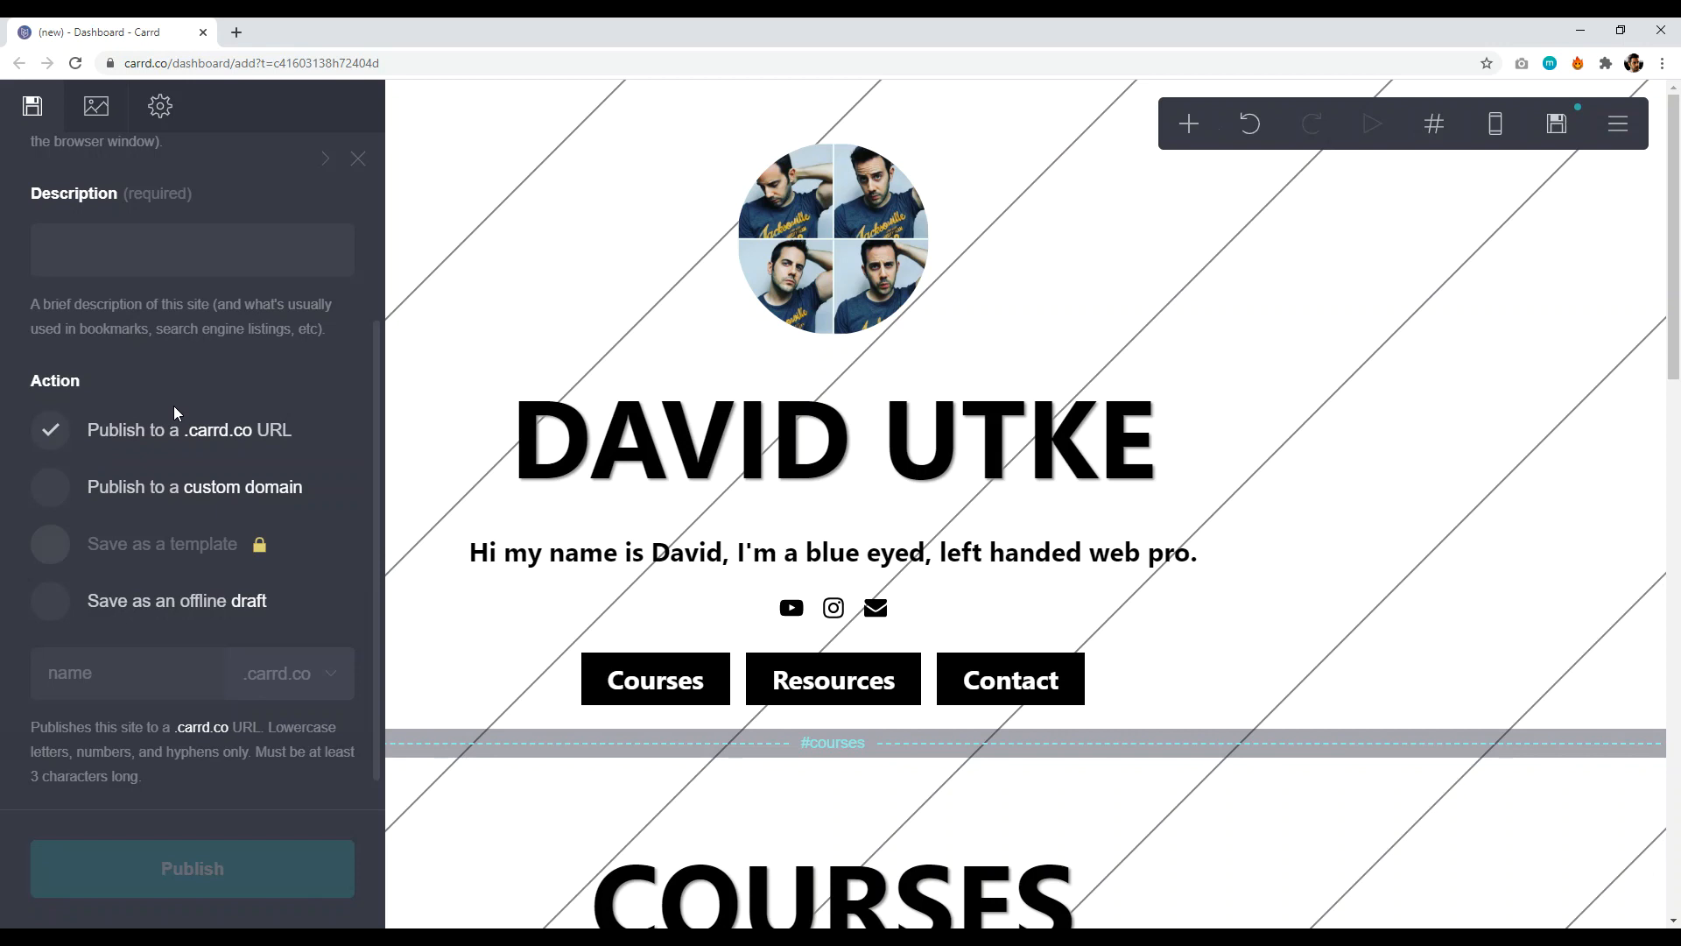
pyautogui.scroll(3, 218, 399)
pyautogui.click(188, 318)
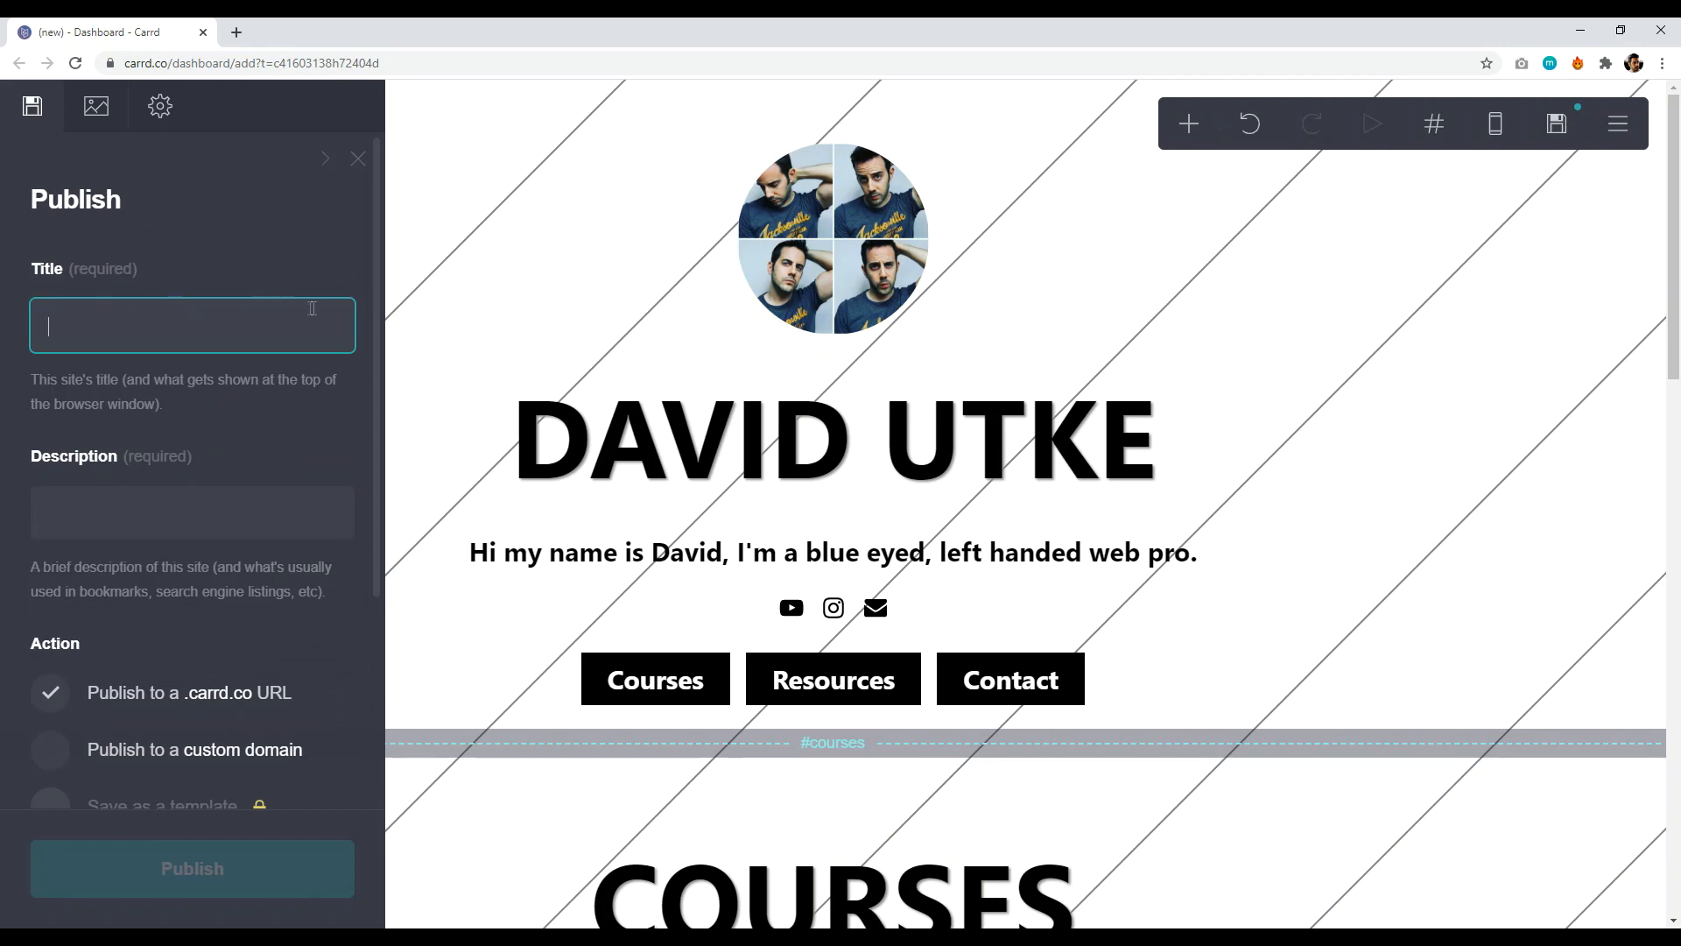
pyautogui.click(238, 33)
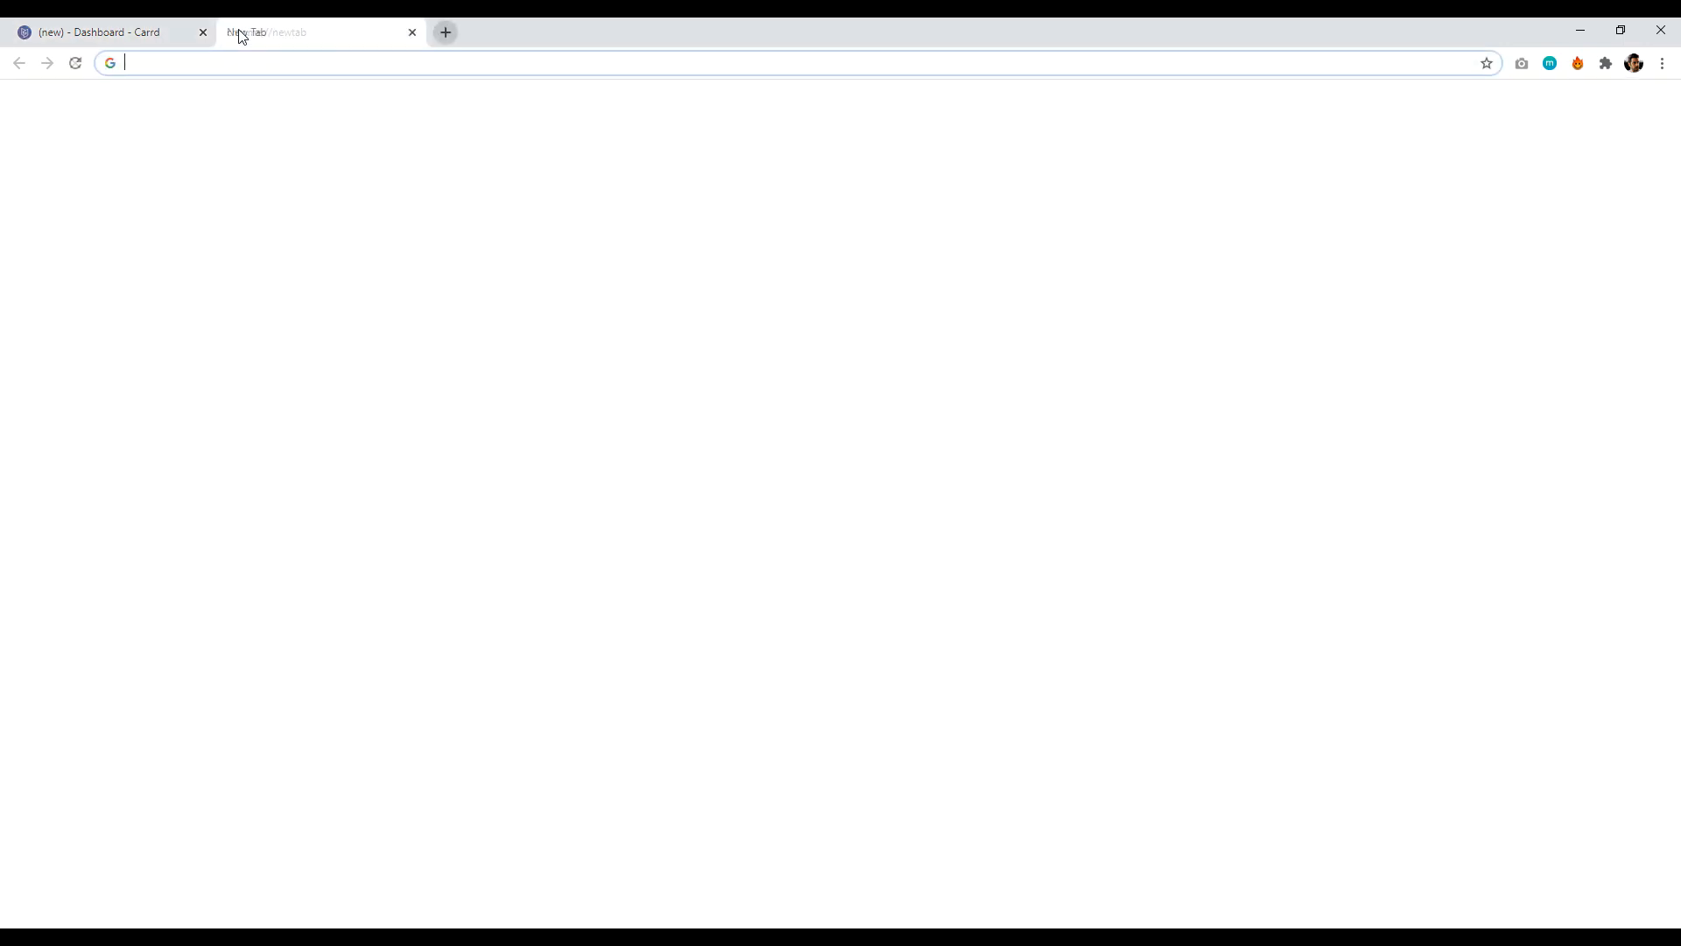
# - Search Google for 'website creative pro', copy the top result's title, and return to Carrd
pyautogui.write('webc')
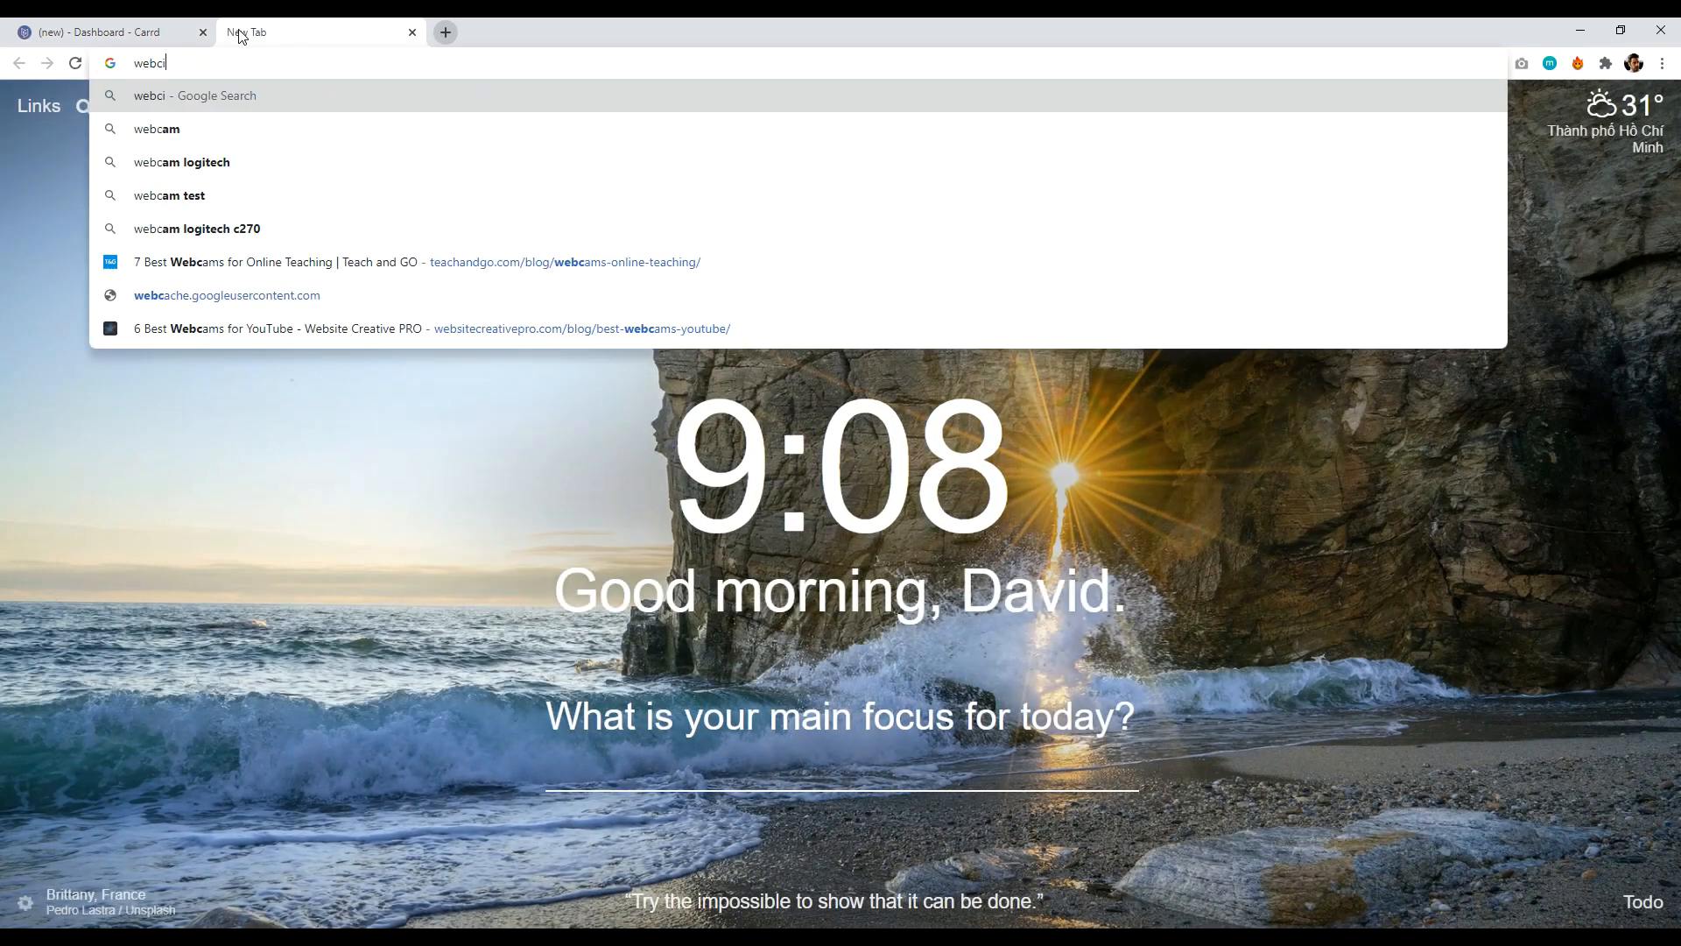
pyautogui.press('BackSpace')
pyautogui.write('site crea')
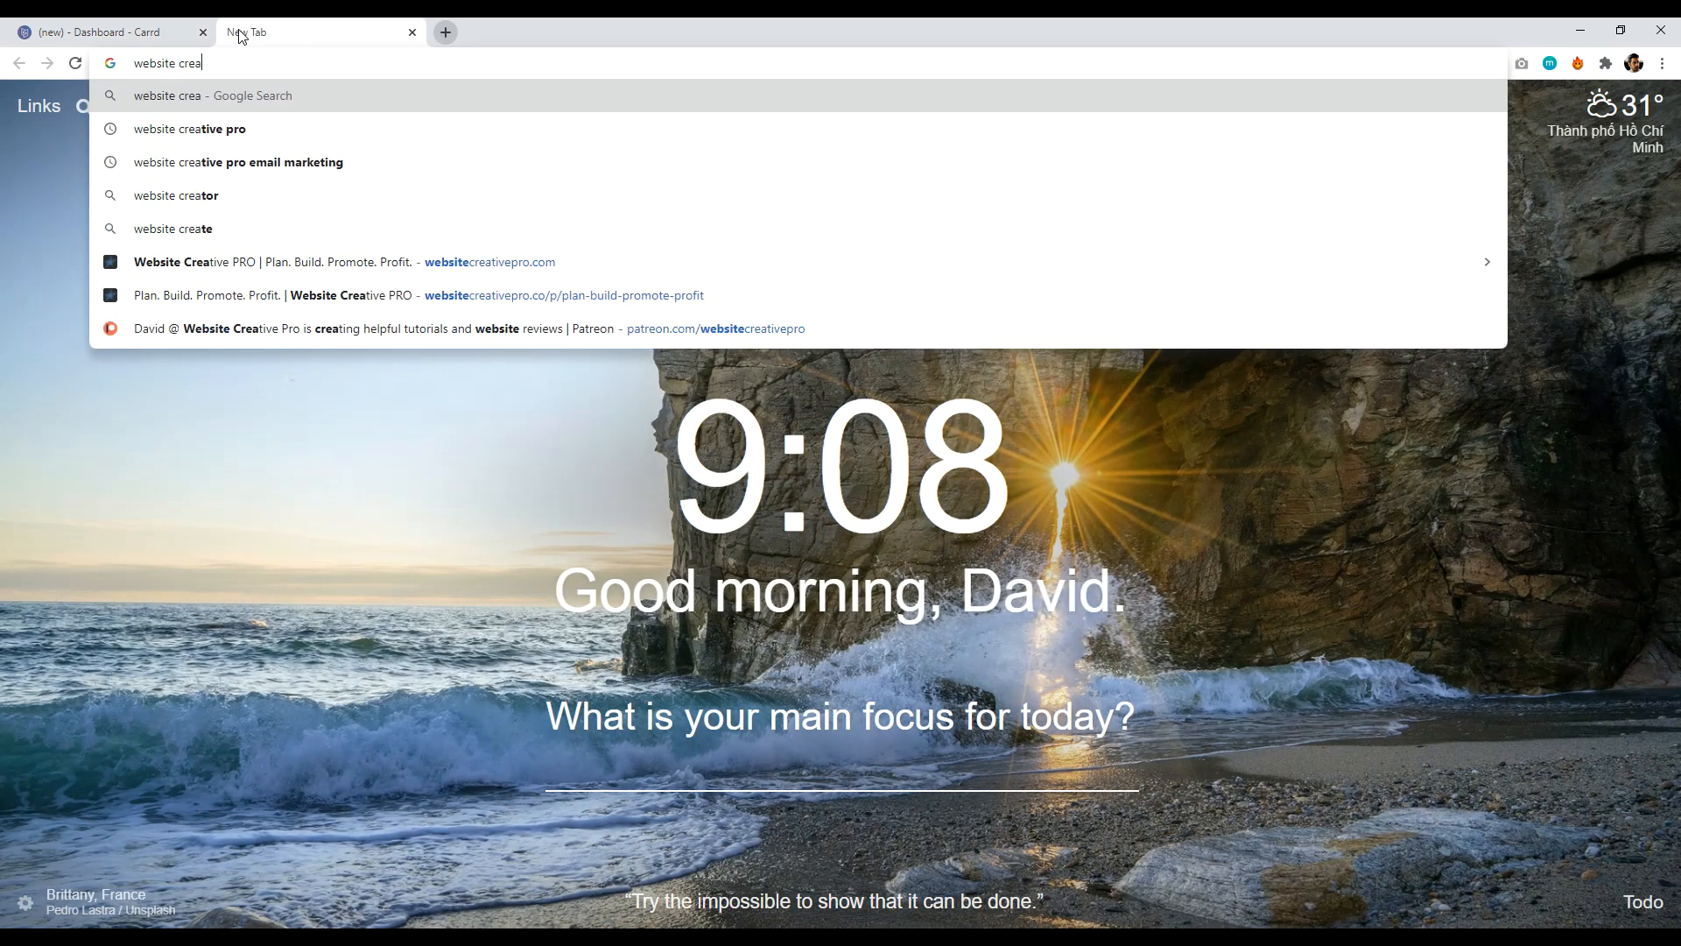
pyautogui.write('tive pro')
pyautogui.press('Return')
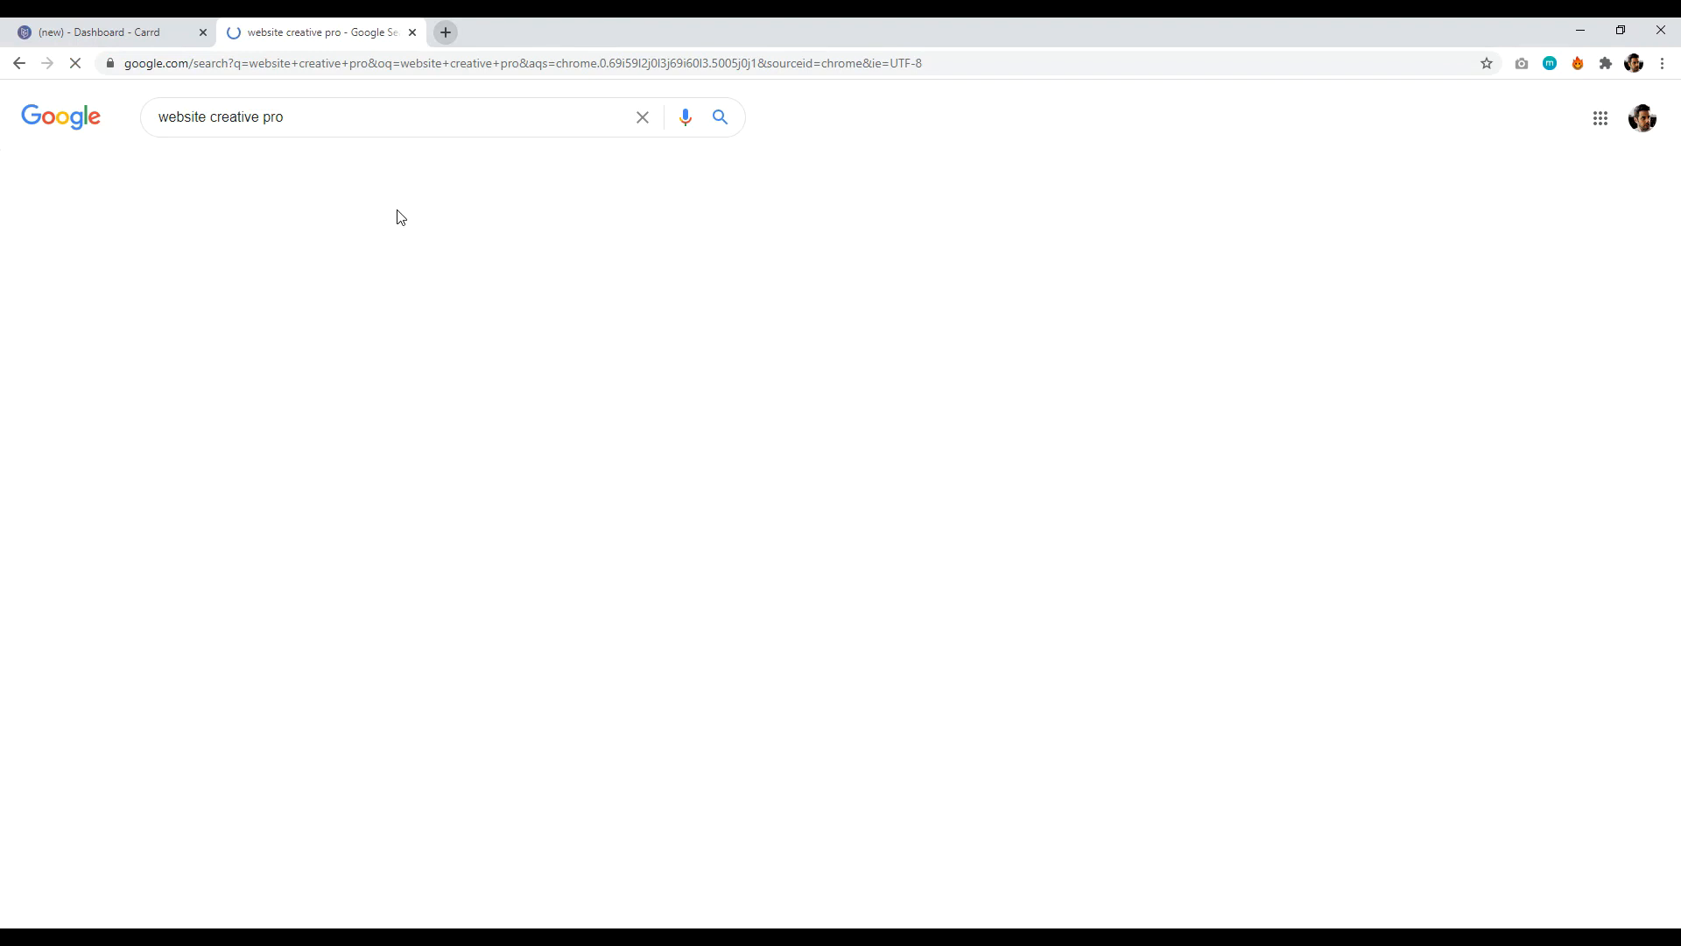
pyautogui.moveTo(565, 270); pyautogui.dragTo(157, 271)
pyautogui.hotkey('ctrl', '1')
pyautogui.click(319, 32)
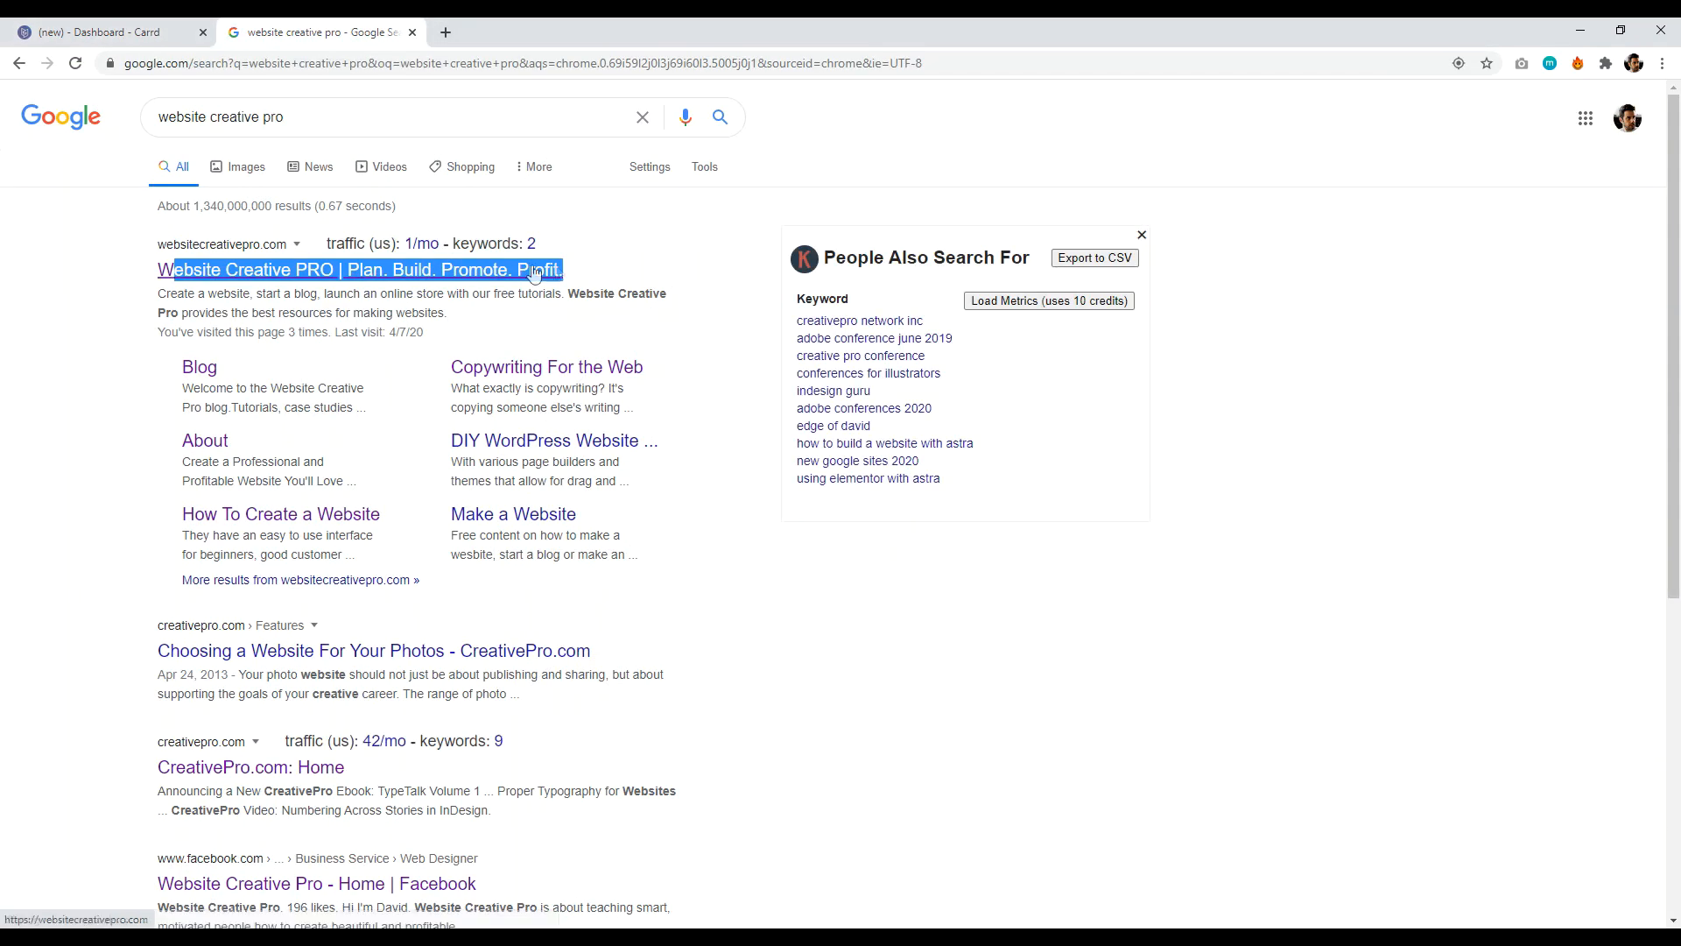
pyautogui.click(136, 33)
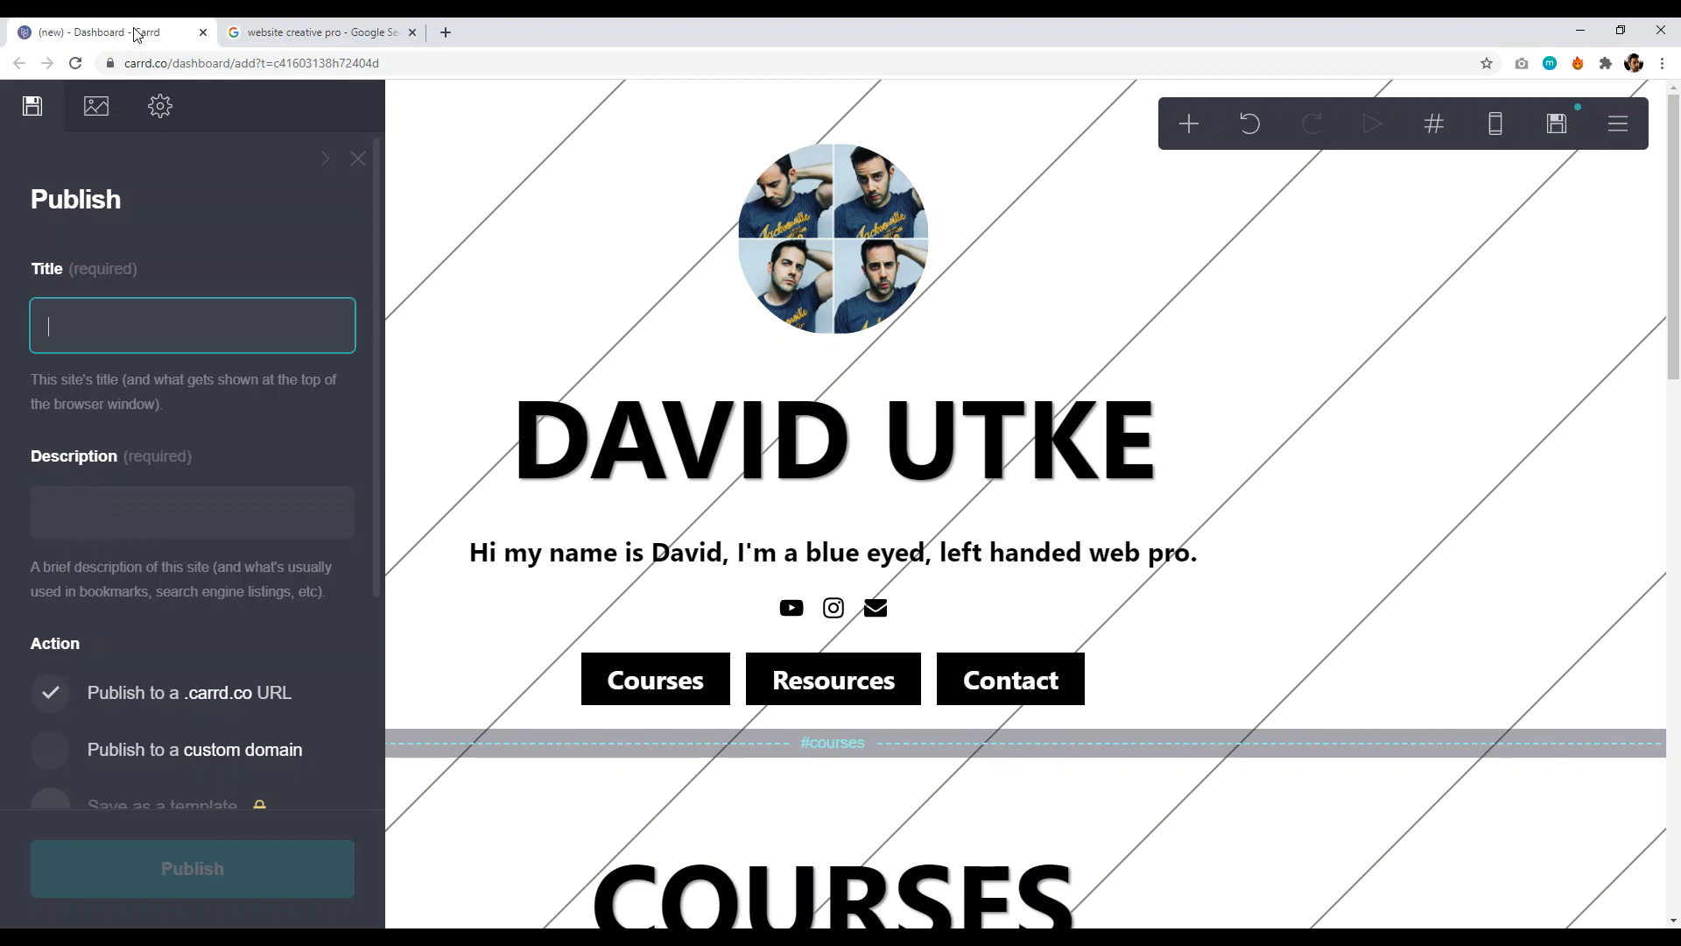
# - Set the site title to the owner's name followed by '| YouTuber and Web Pro'
pyautogui.write('David Uk')
pyautogui.press('BackSpace')
pyautogui.write('tke | YouTuber and')
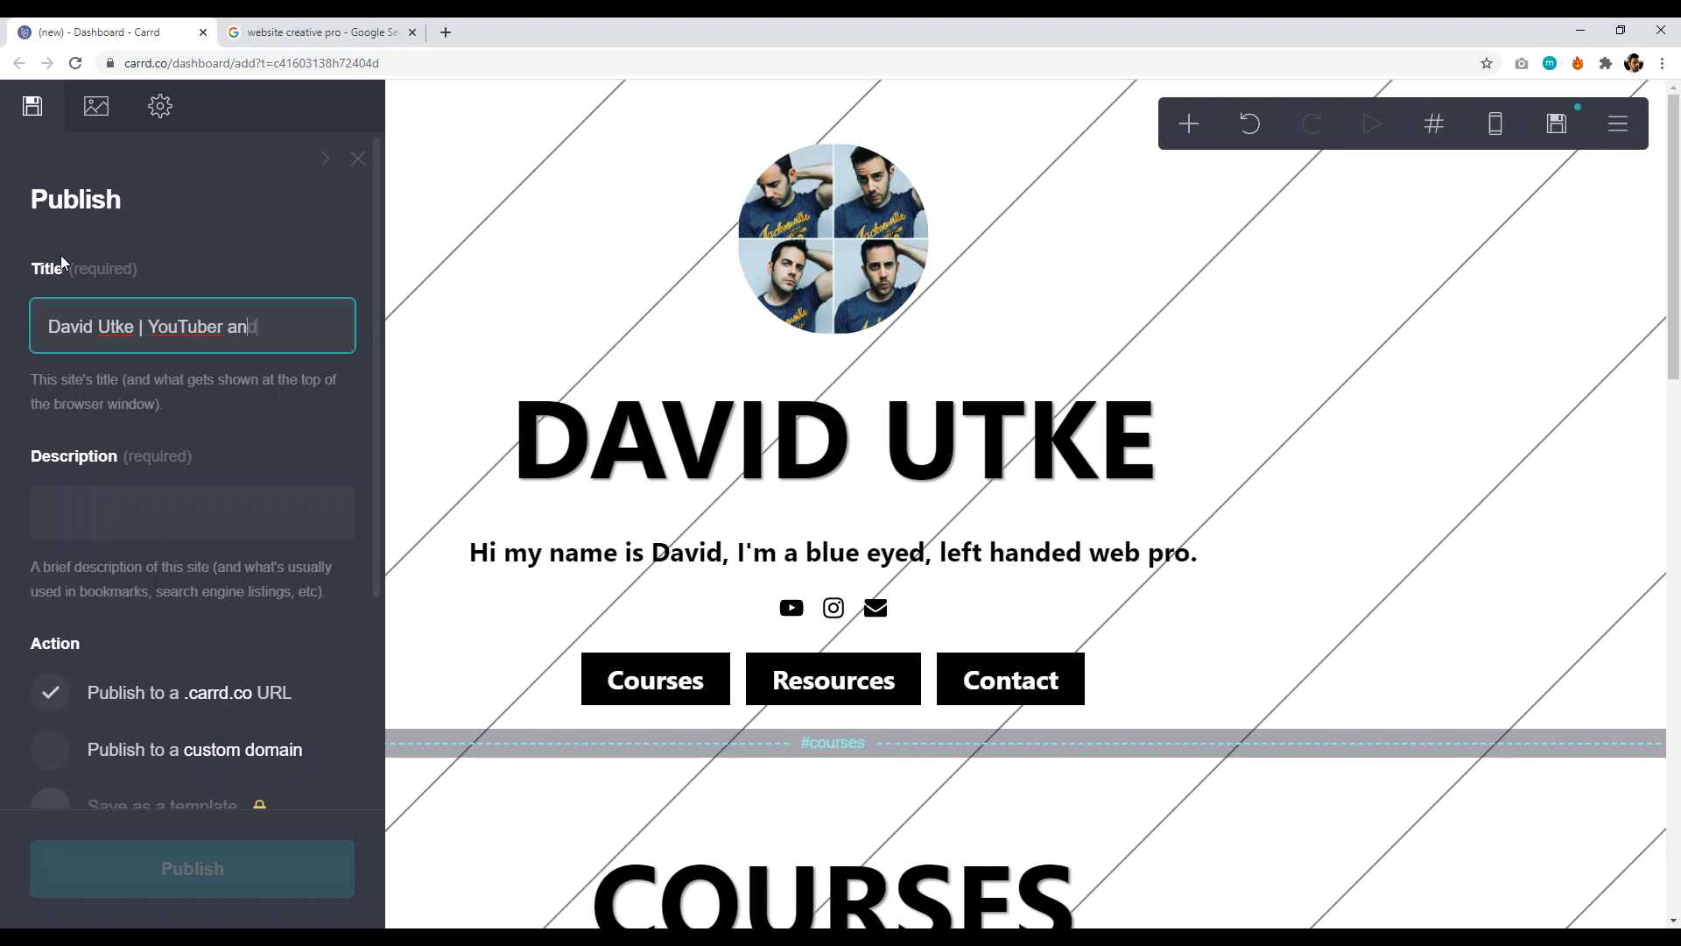
pyautogui.write(' Web Pro')
# - Enter the site description 'This is the meta description.'
pyautogui.click(148, 506)
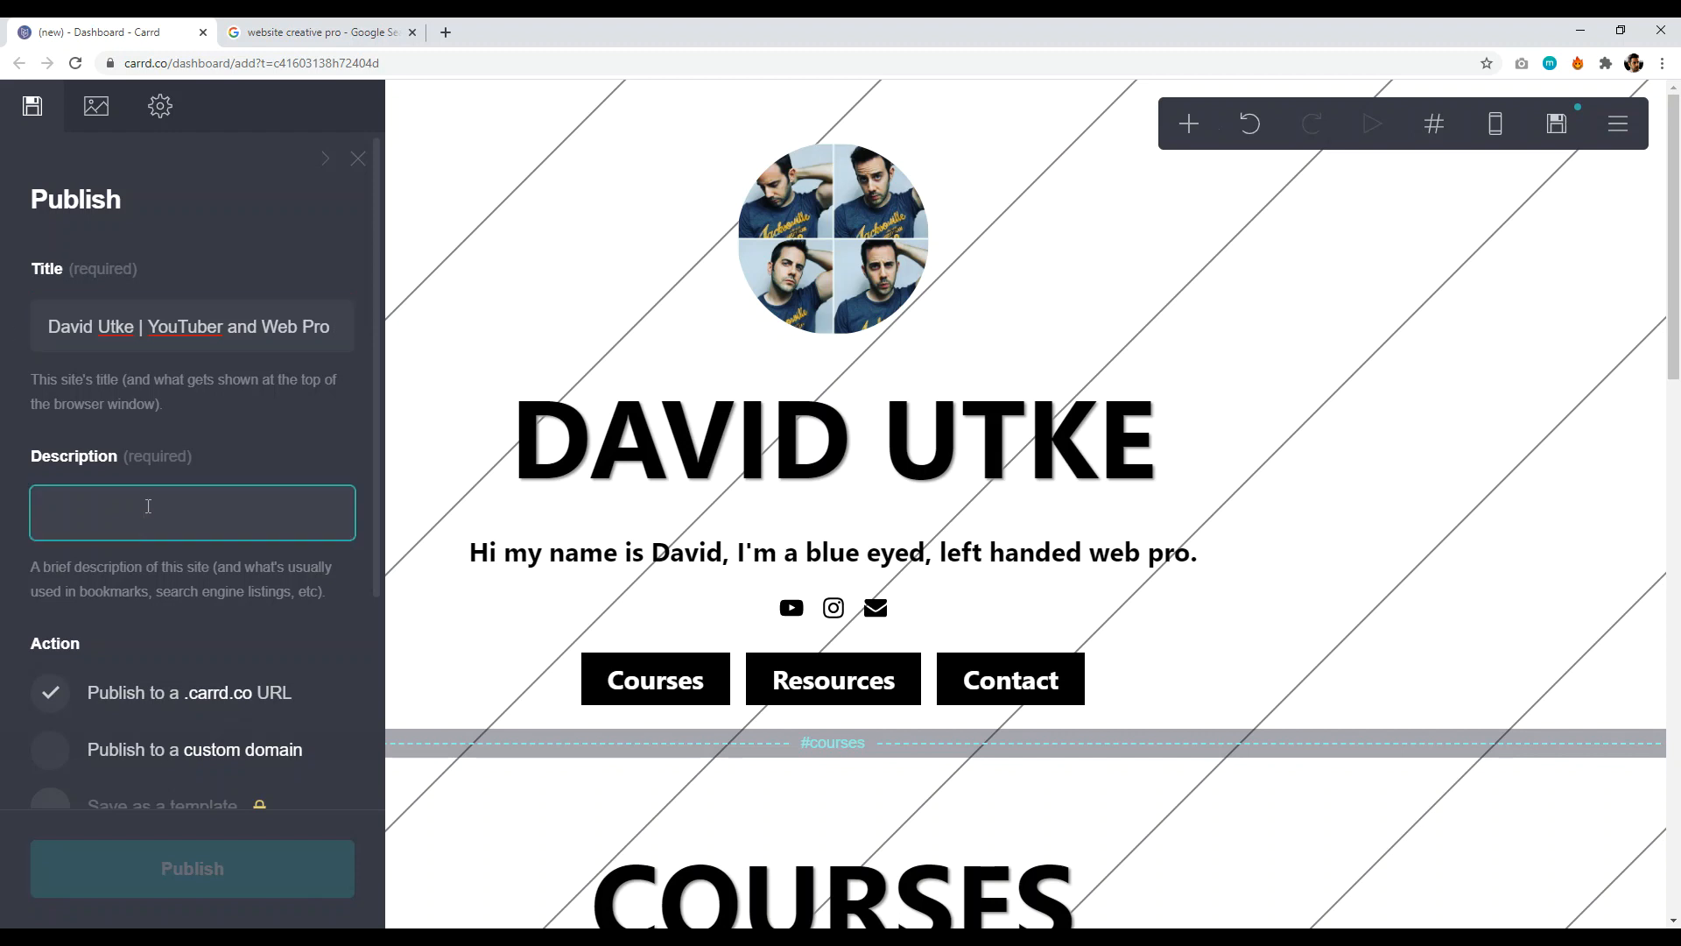
pyautogui.click(315, 31)
pyautogui.moveTo(480, 313); pyautogui.dragTo(230, 292)
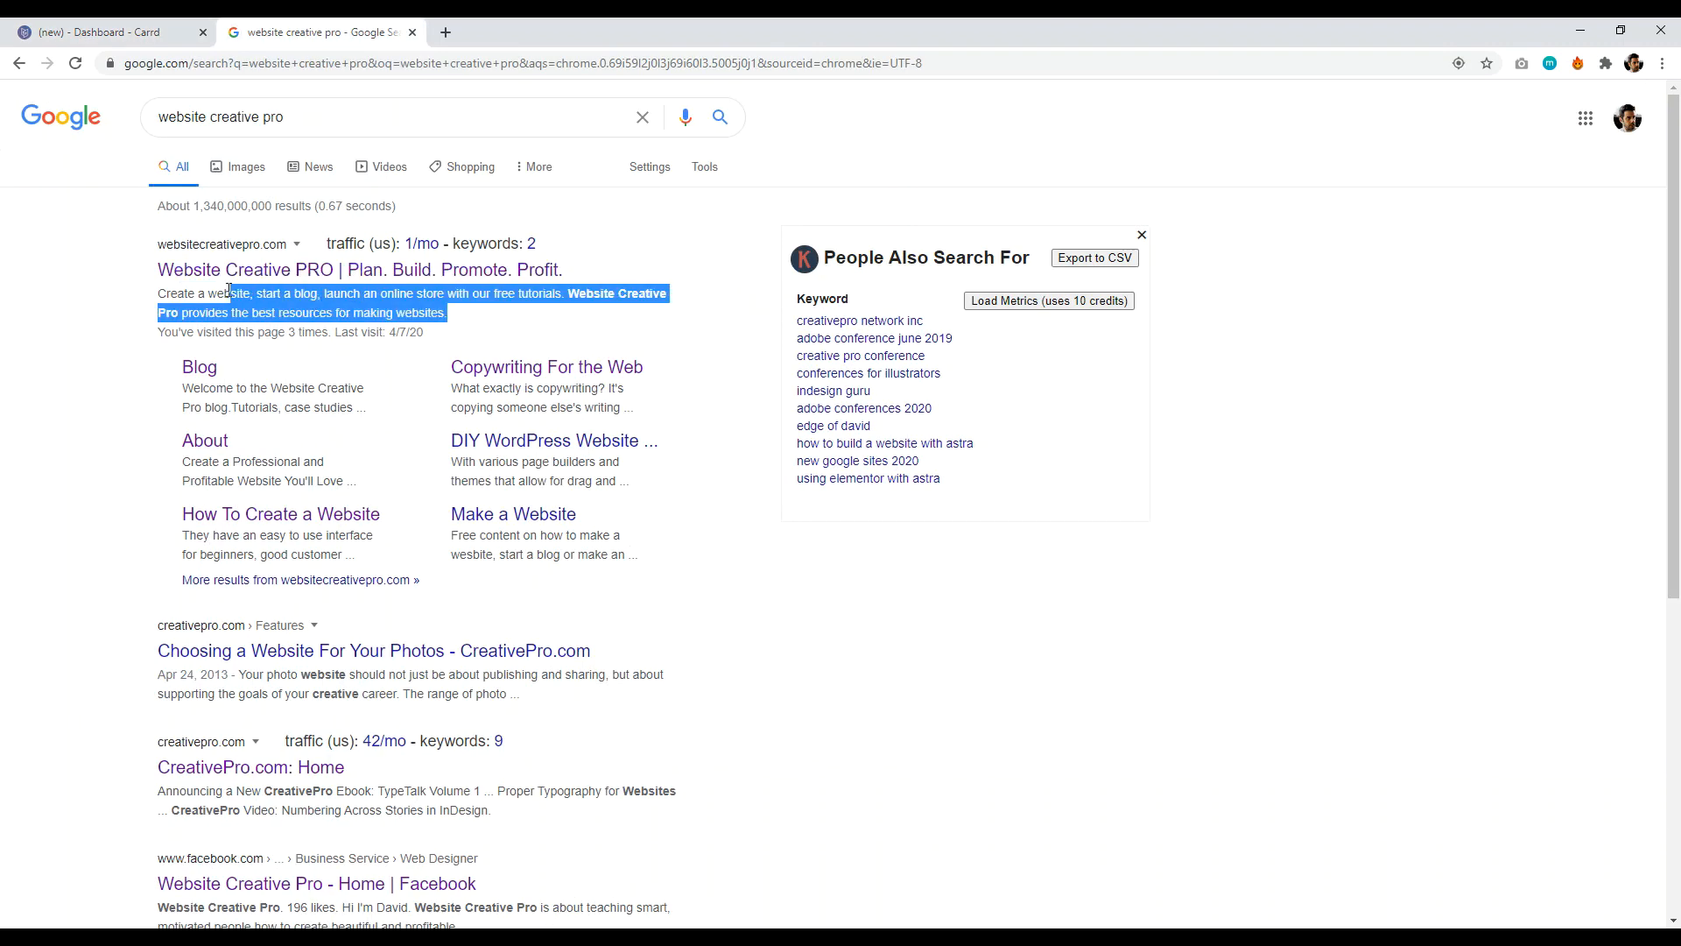
pyautogui.click(68, 33)
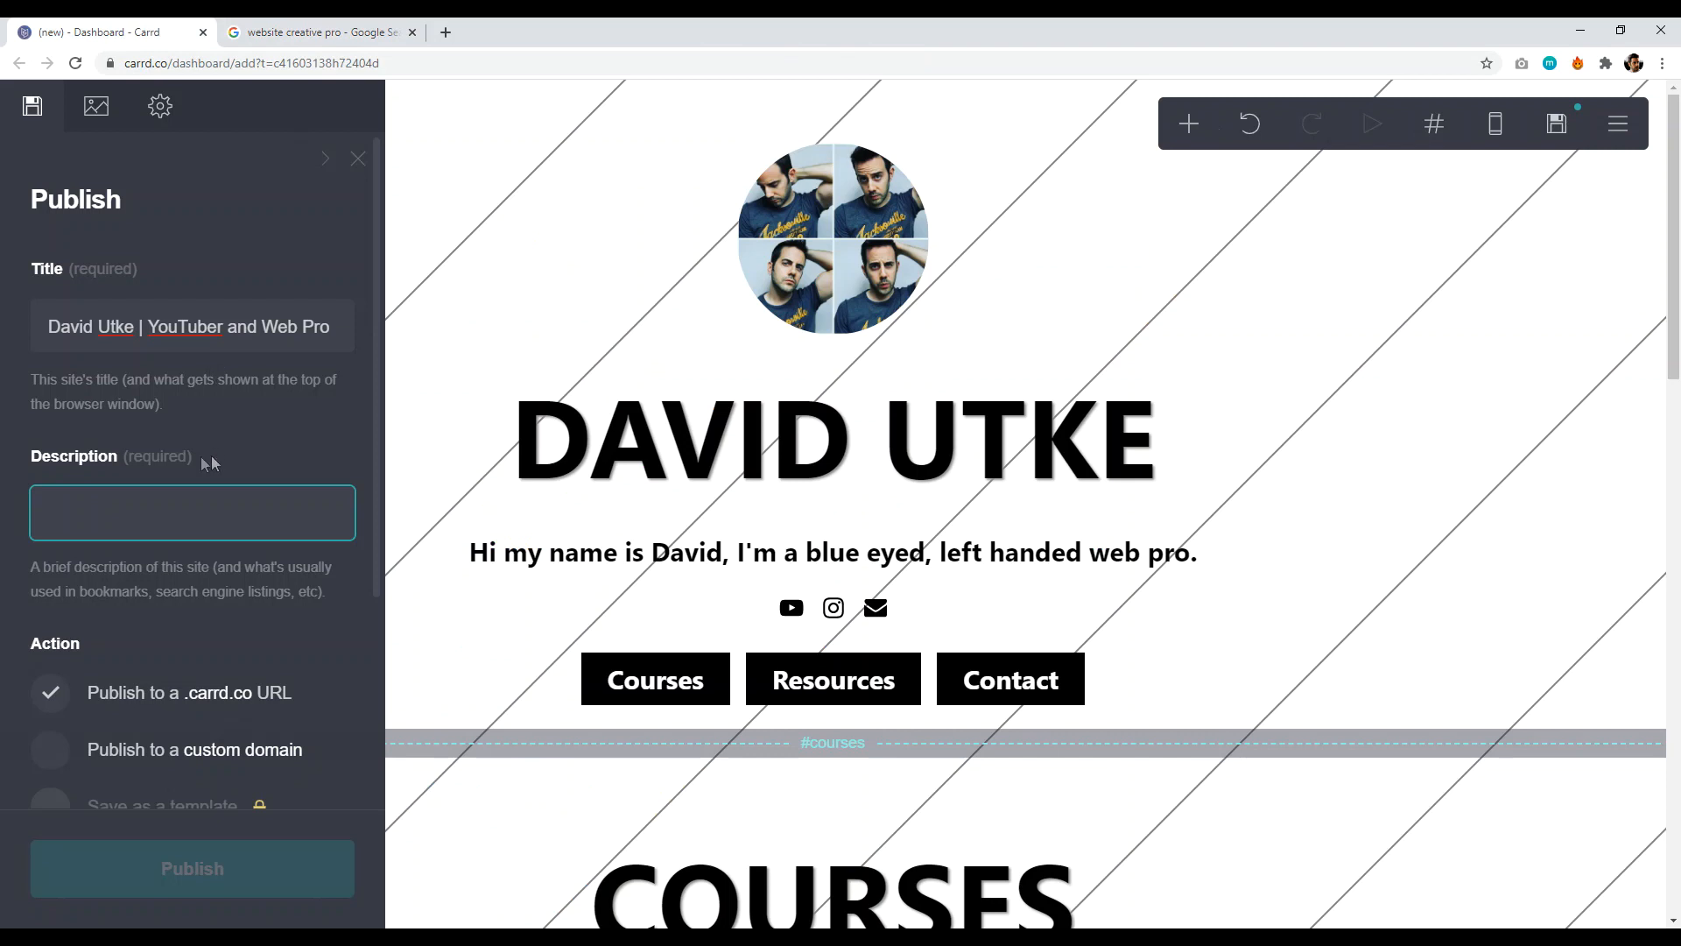
pyautogui.write('This is the meta descritp')
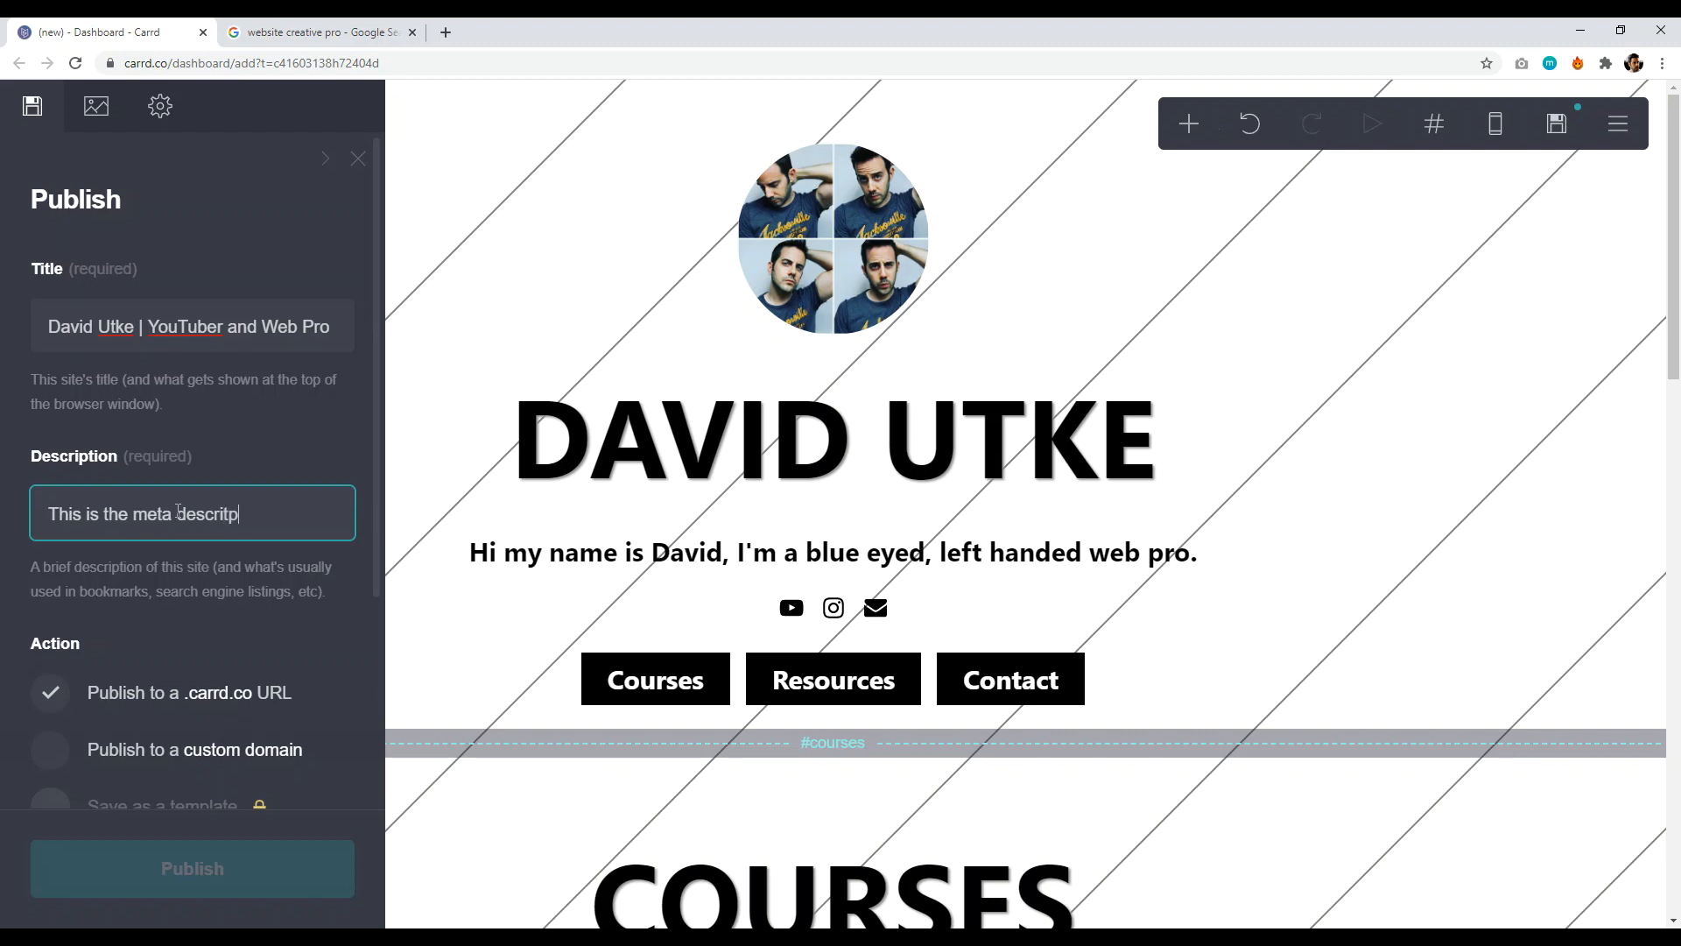
pyautogui.press('BackSpace')
pyautogui.press('BackSpace')
pyautogui.write('ption.')
# - Publish to a .carrd.co URL with the available name 'dwhiodewchieche'
pyautogui.scroll(-3, 193, 429)
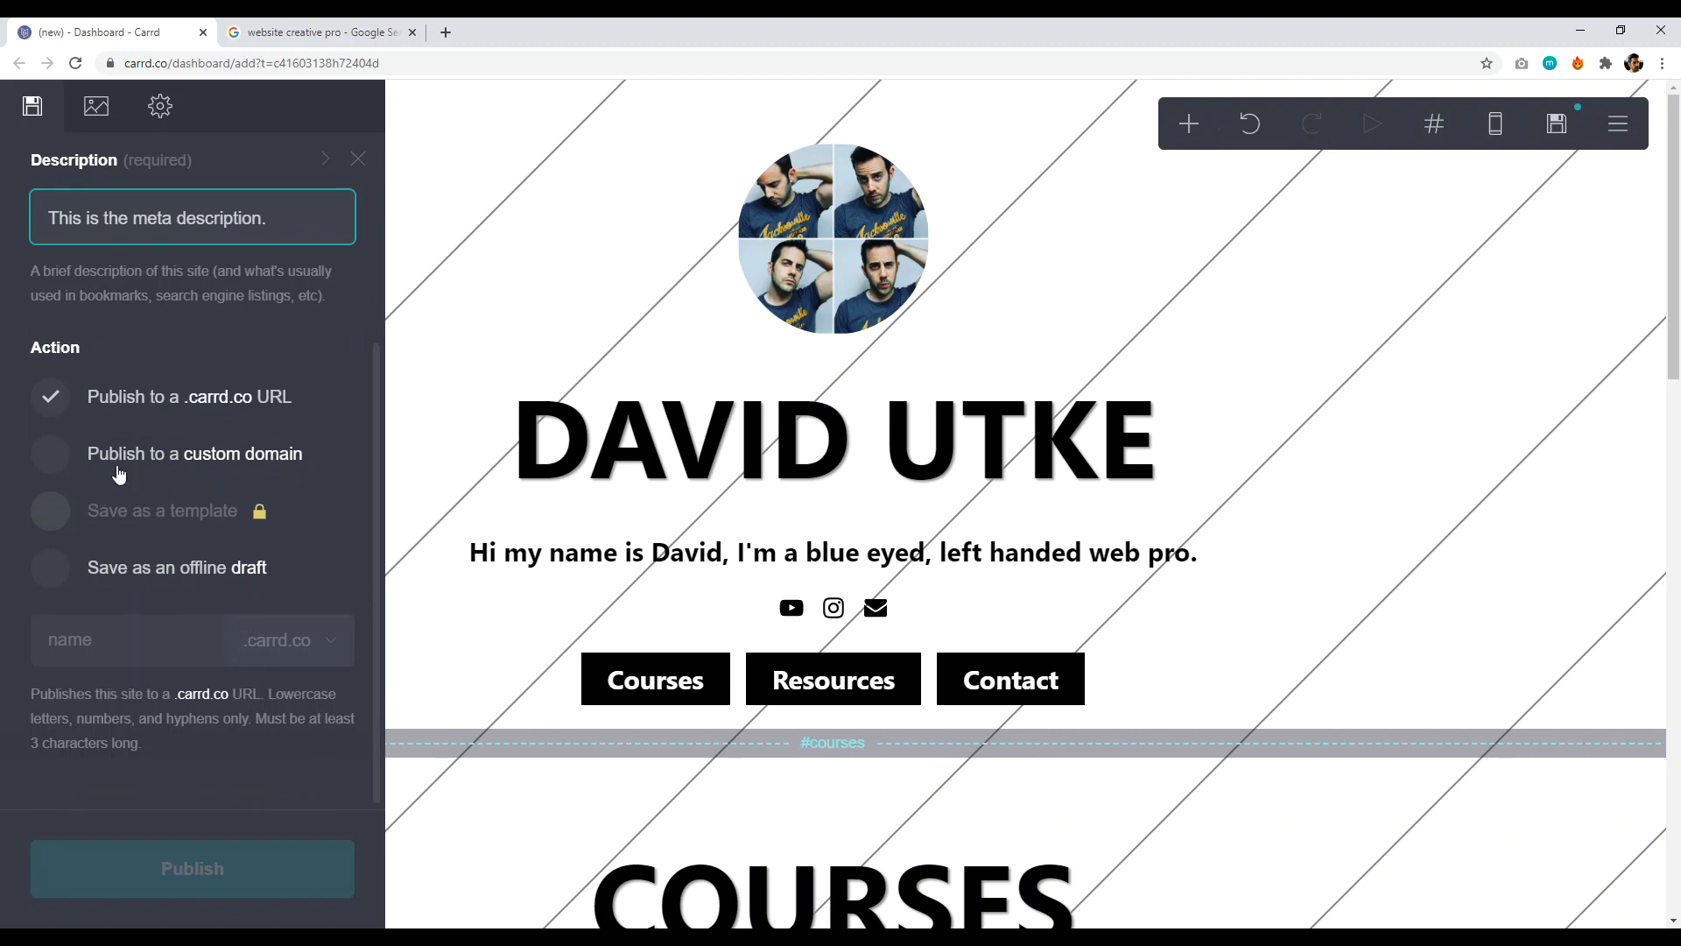
pyautogui.click(71, 400)
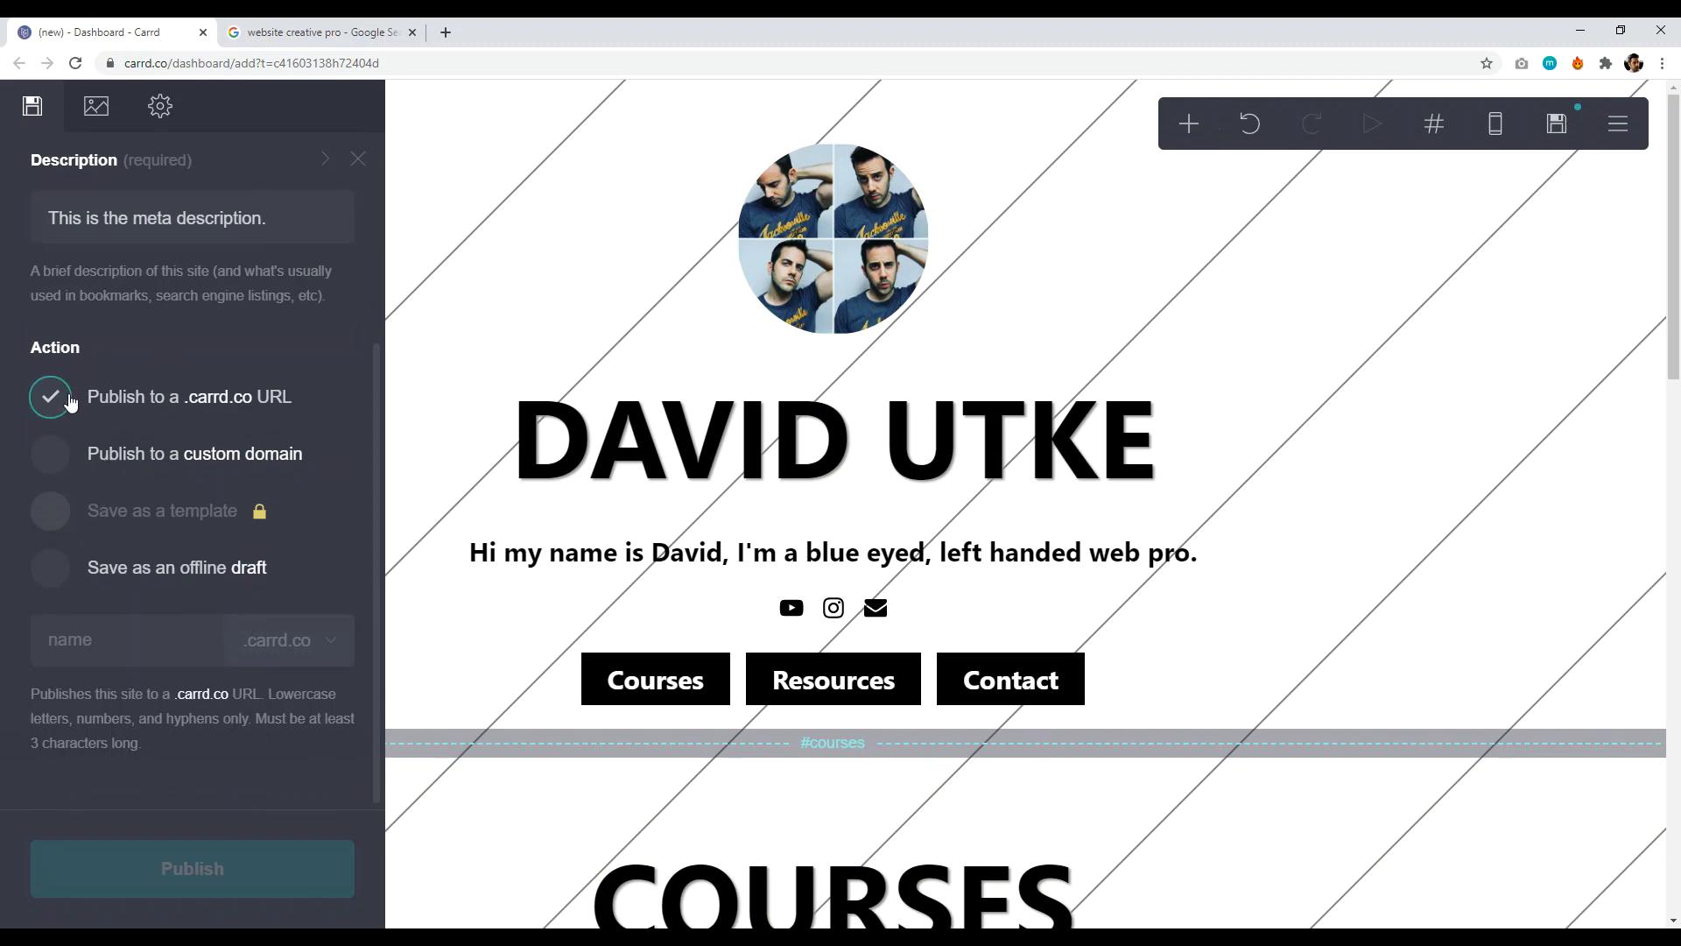
pyautogui.click(133, 642)
pyautogui.write('dwhiodewchieche')
pyautogui.click(154, 785)
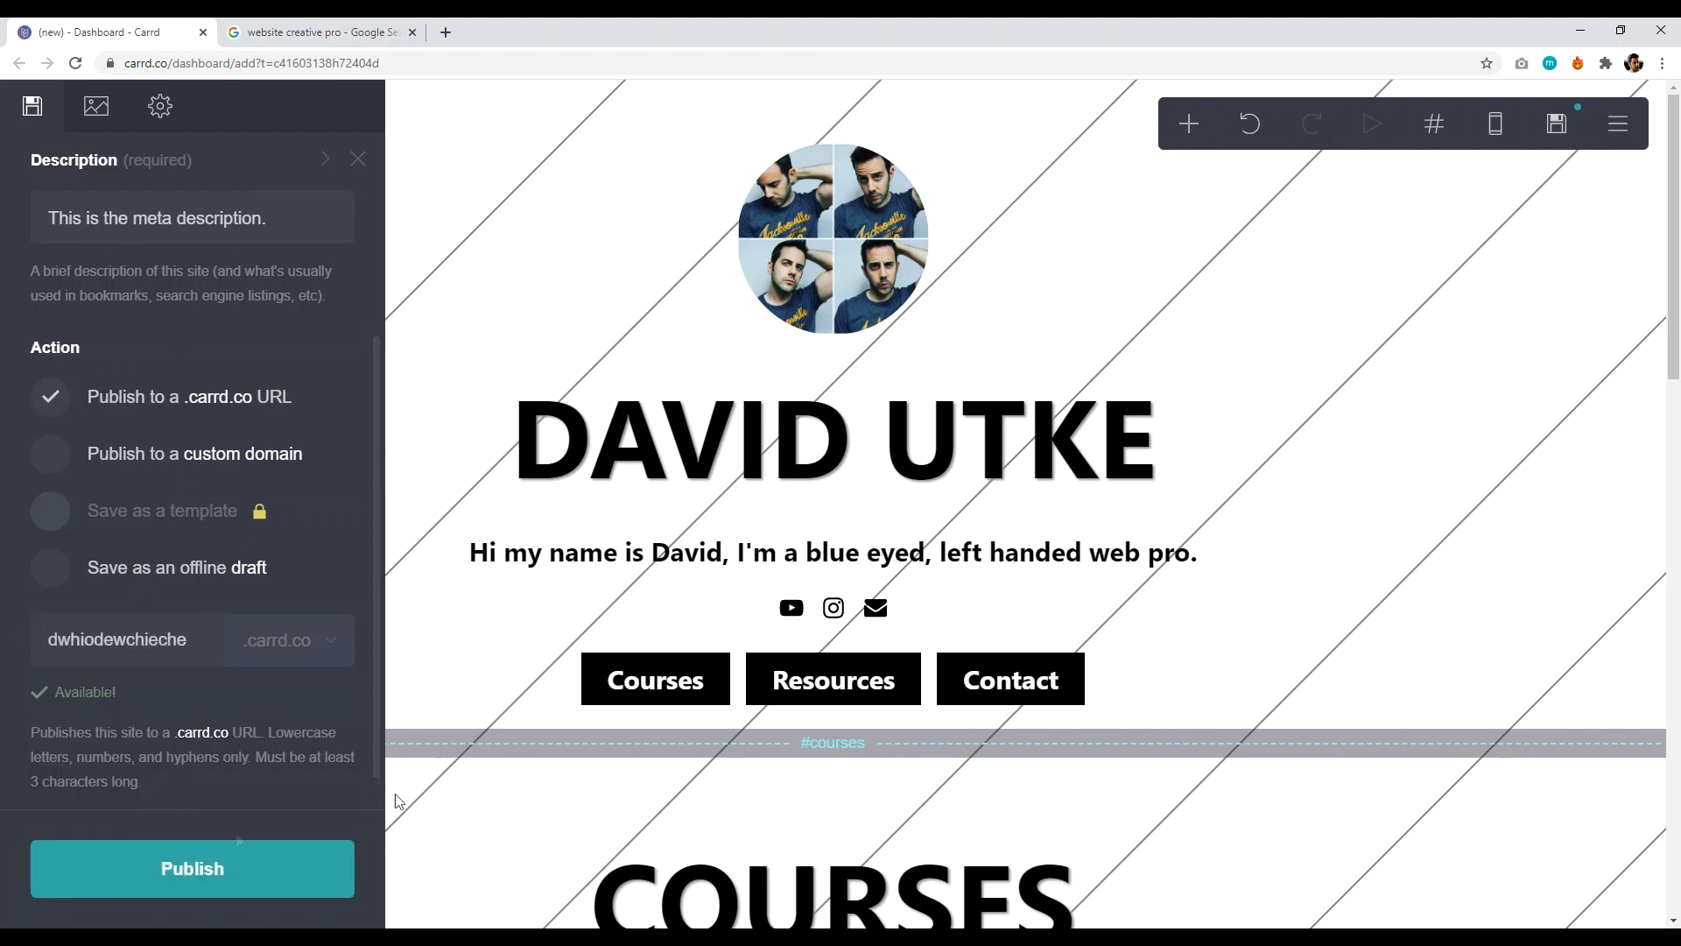
# - Publish to dwhiodewchieche.carrd.co, open the live site, and test the Courses and Resources links
pyautogui.click(225, 877)
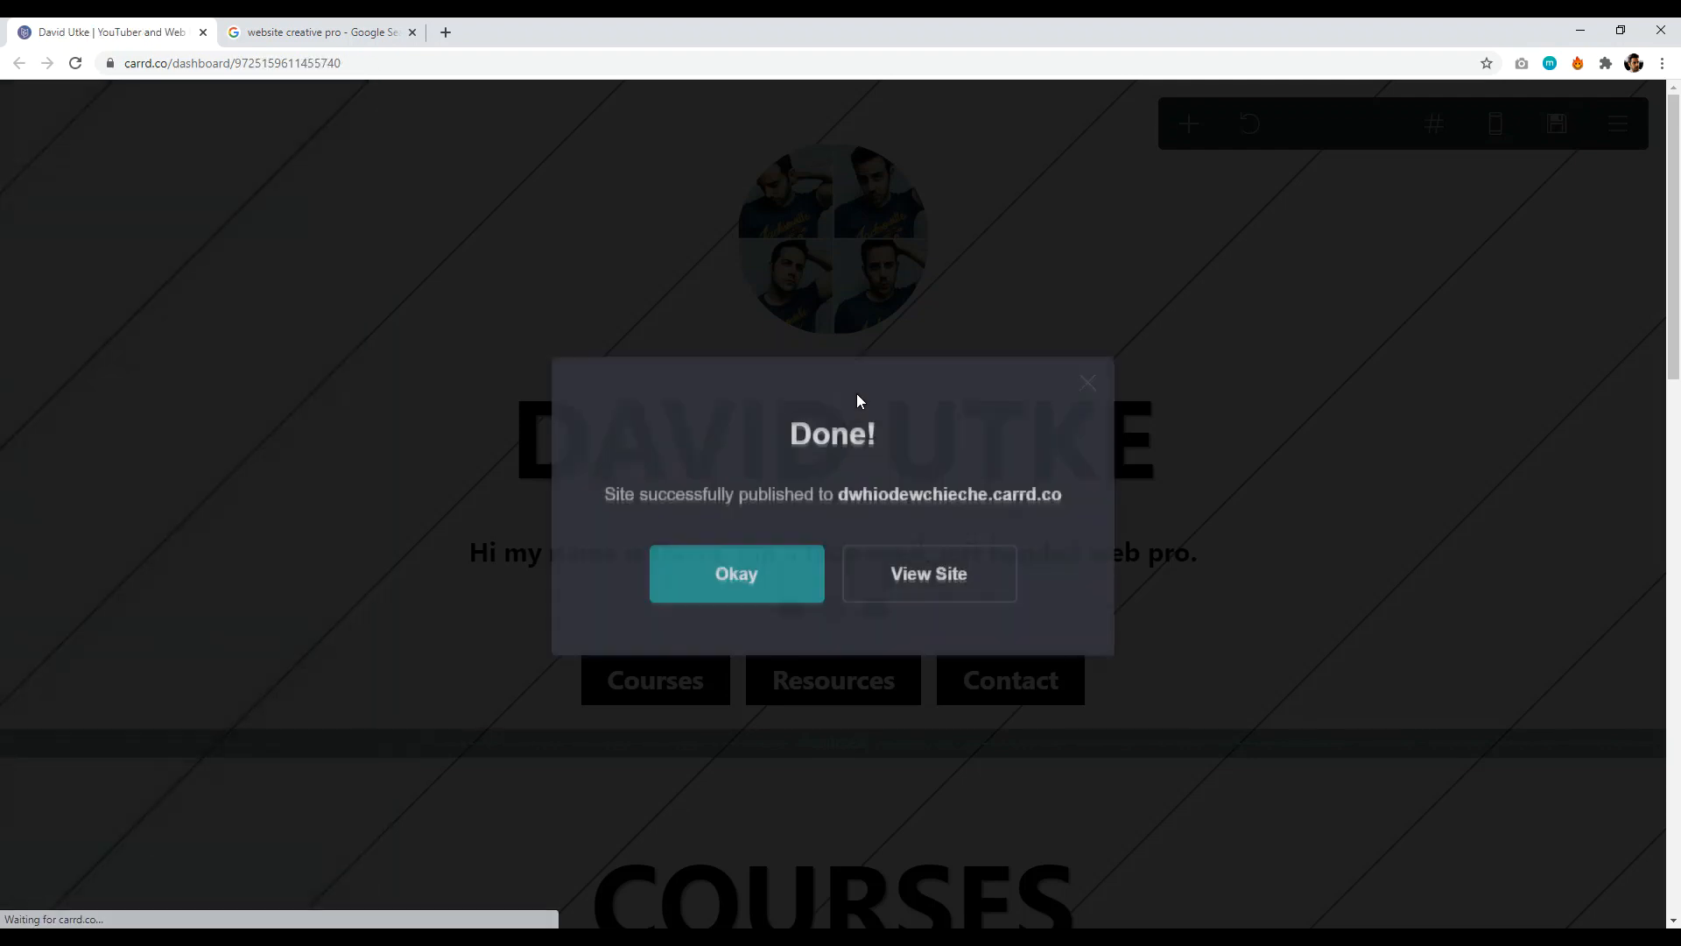
pyautogui.click(927, 574)
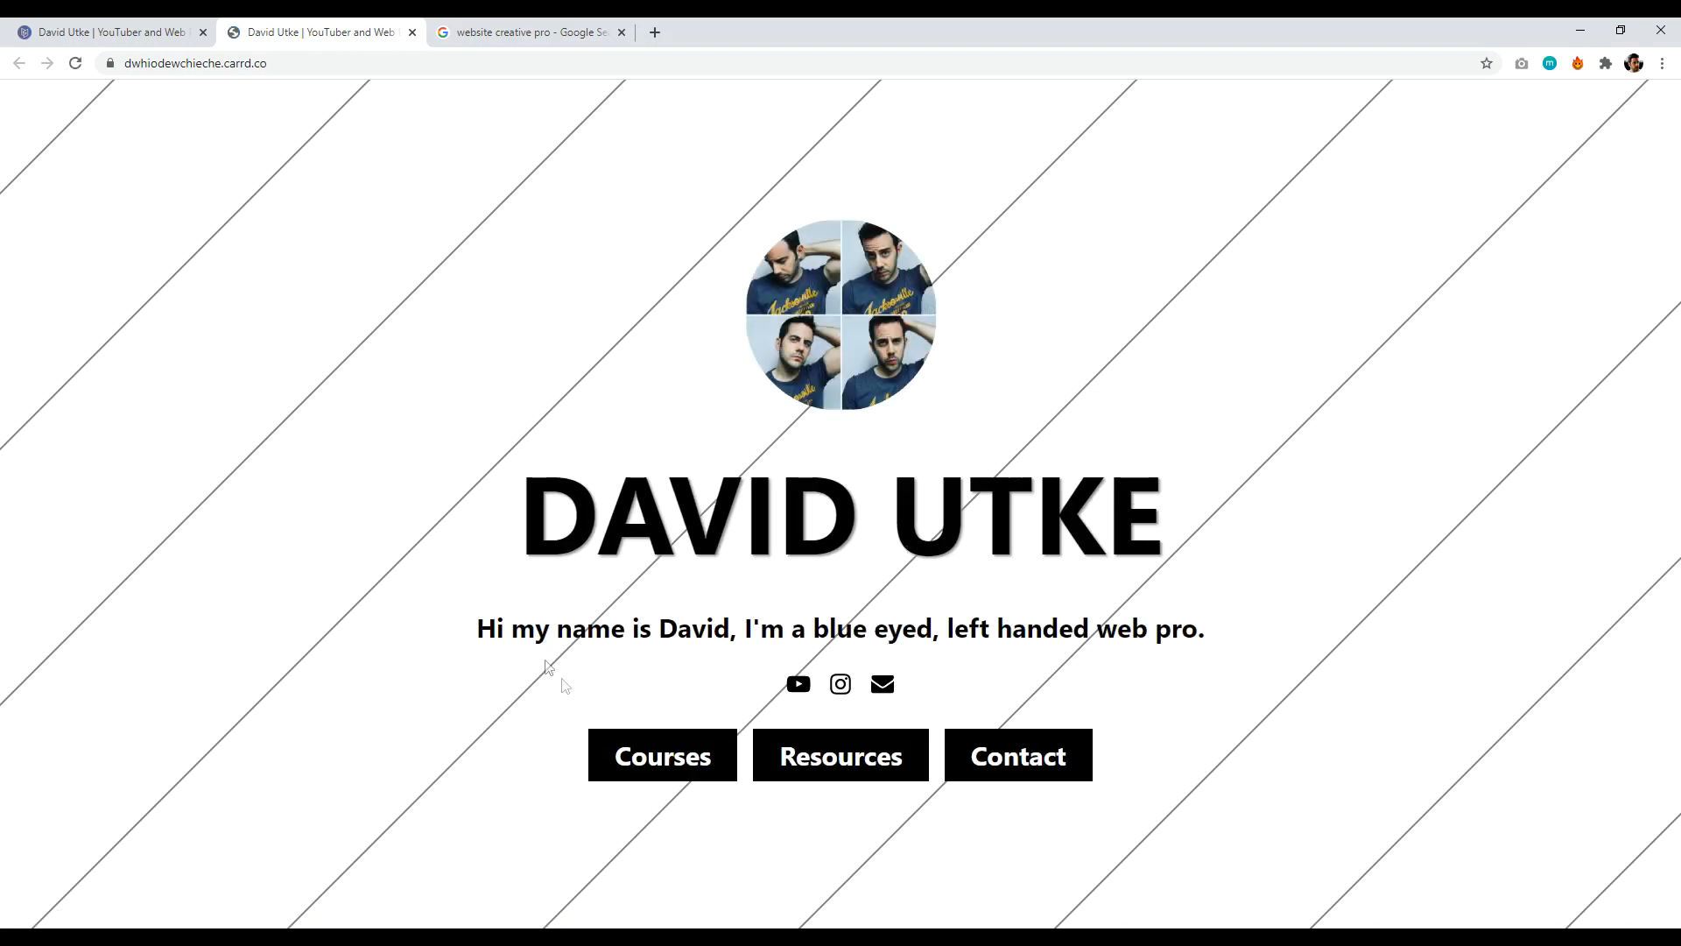
pyautogui.click(676, 764)
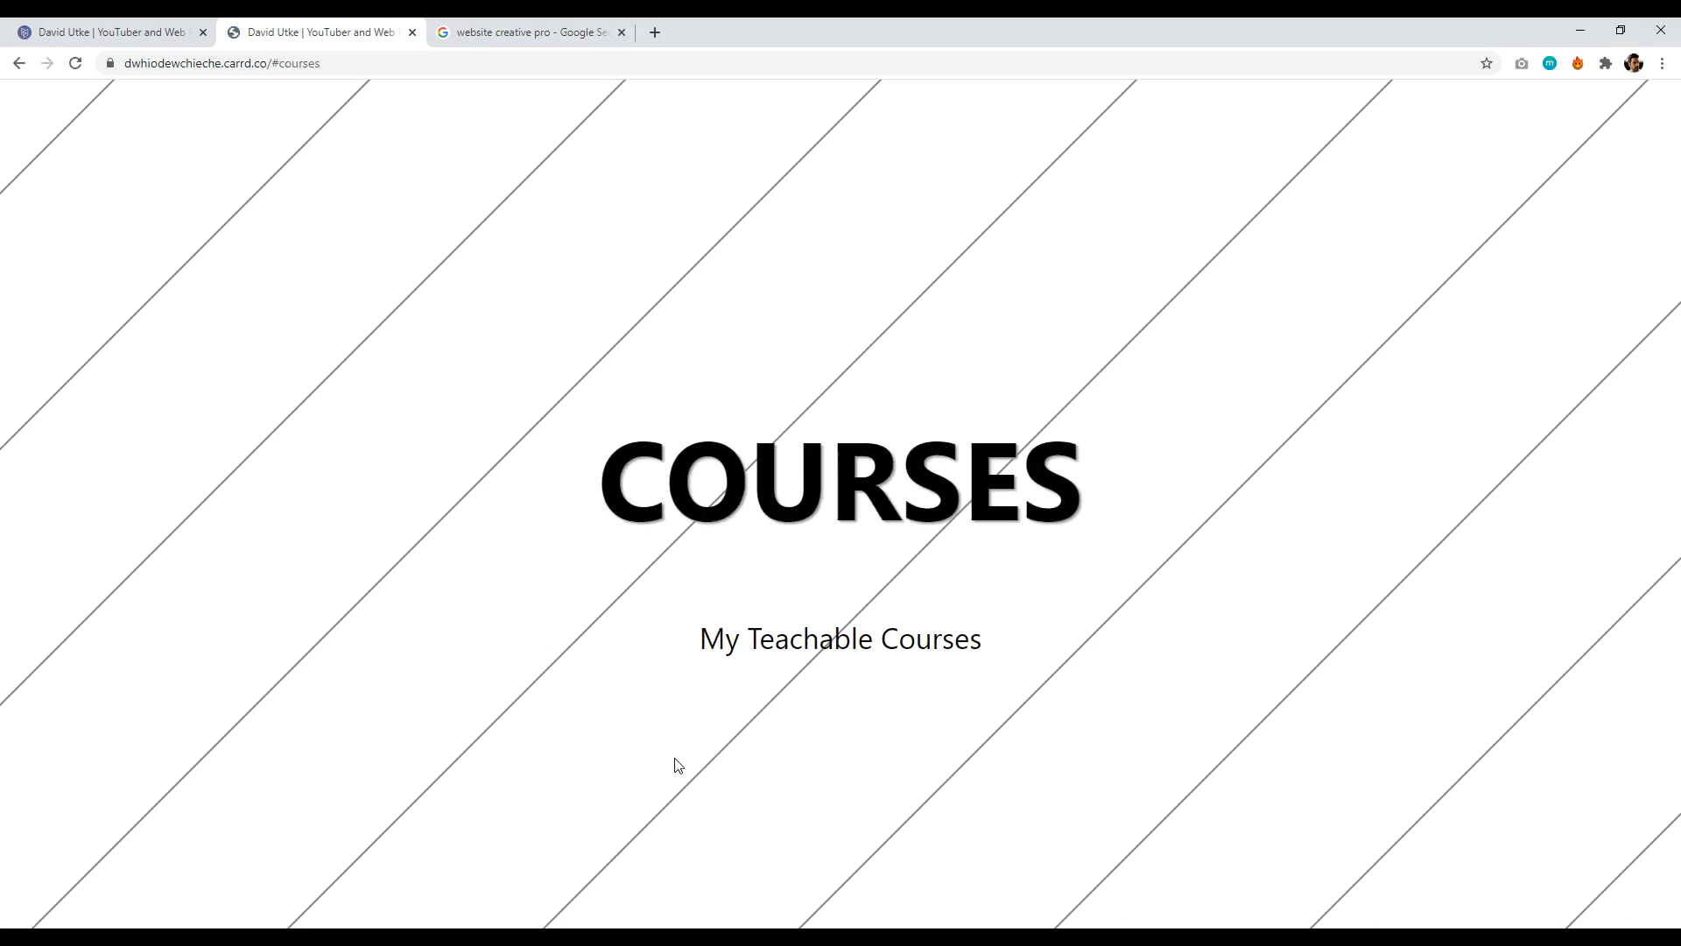
pyautogui.click(20, 64)
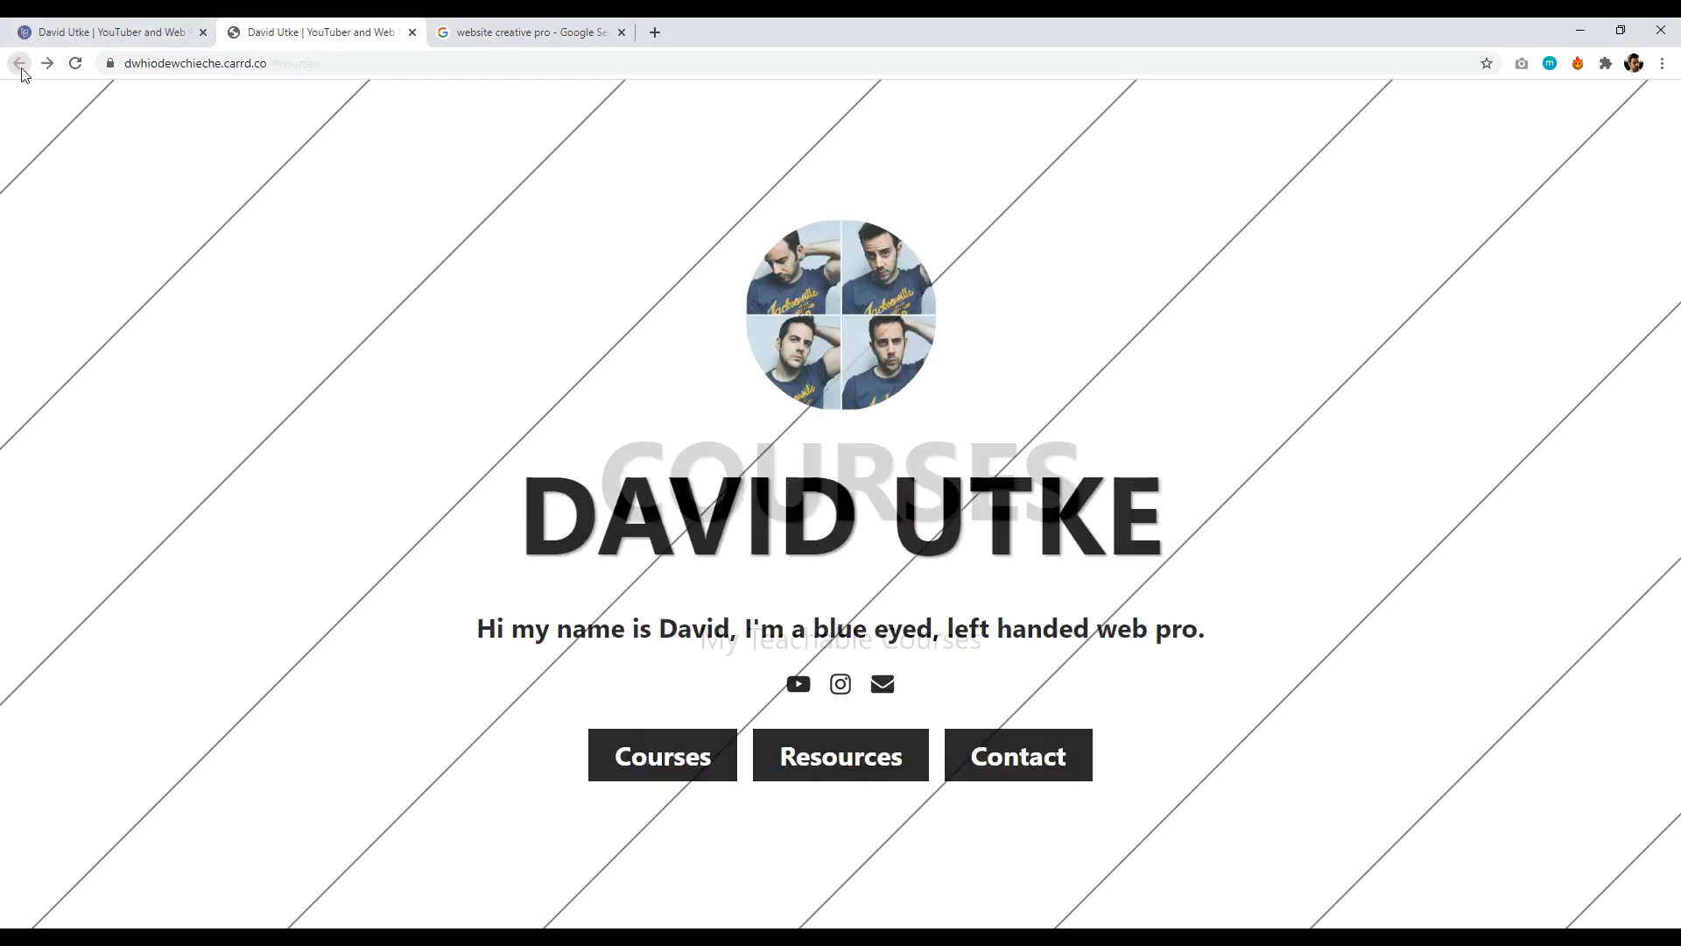
pyautogui.click(858, 759)
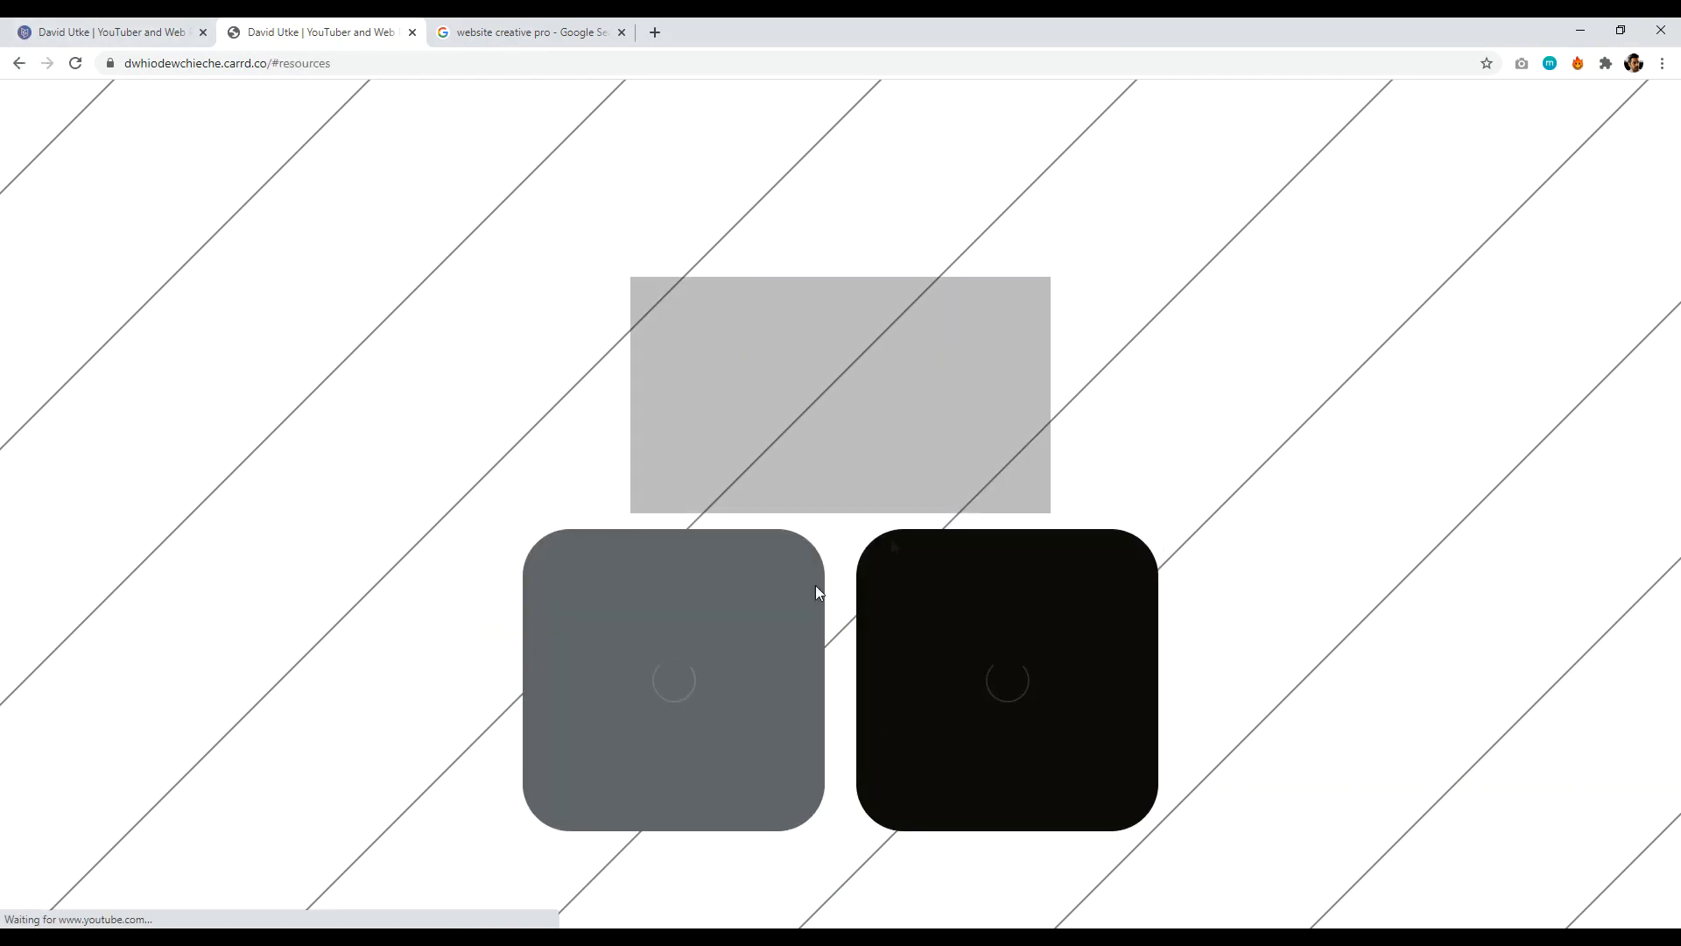
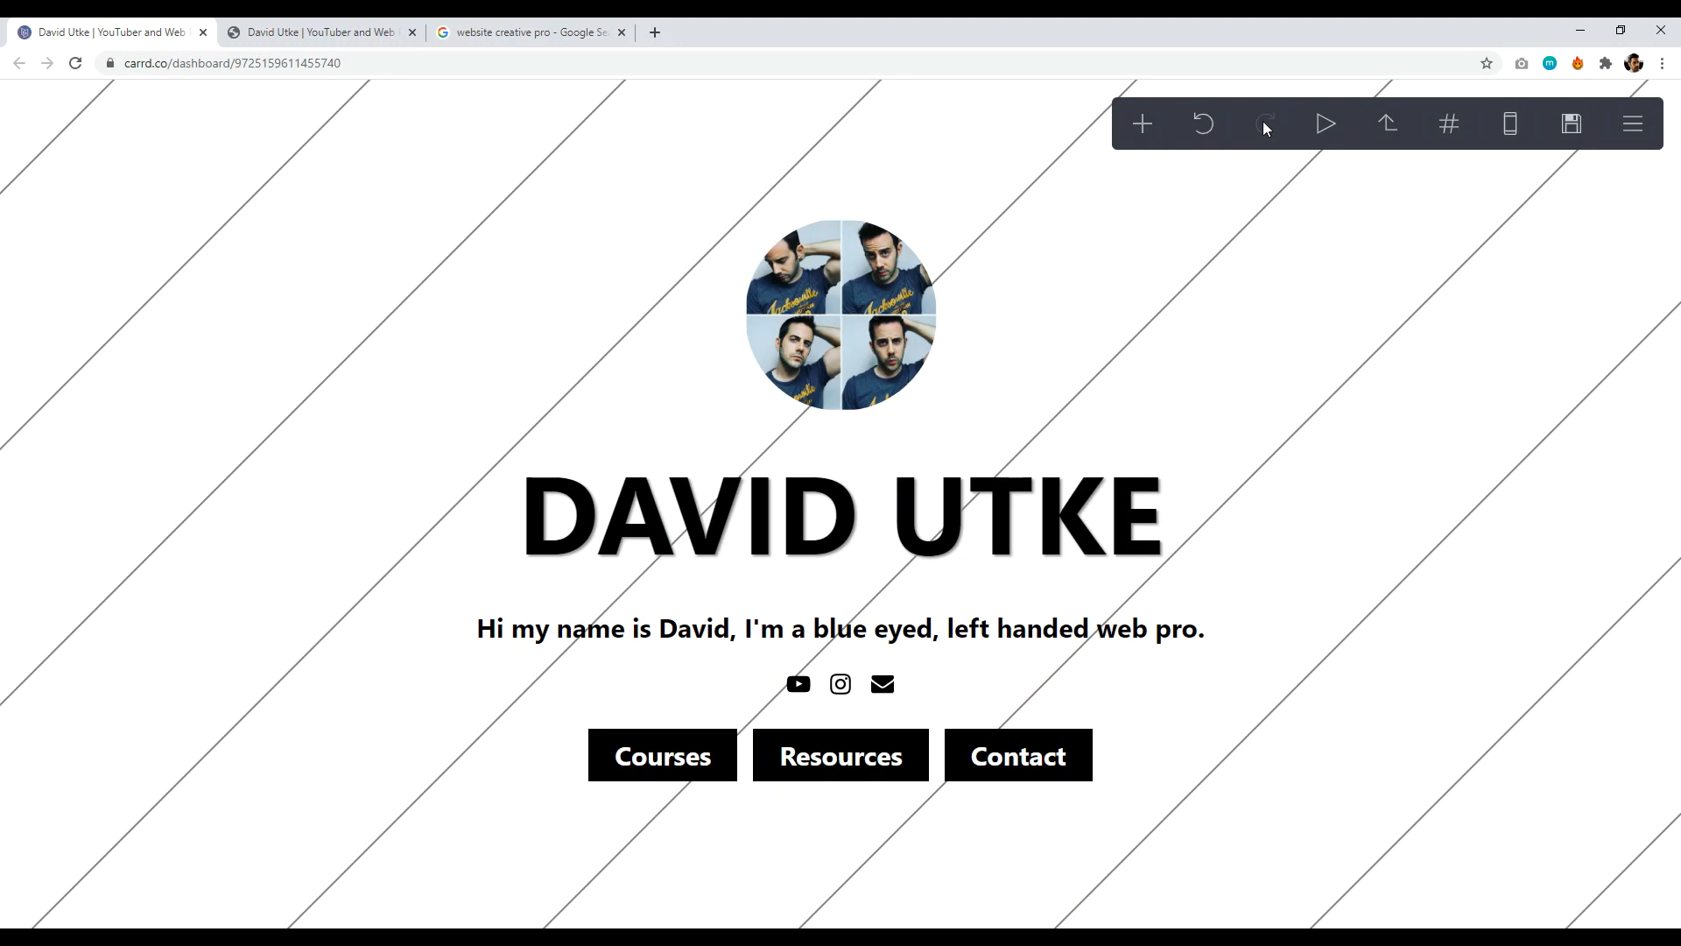
# - Replay the animation preview, then select the heading, photo and page container to find the page animation
pyautogui.click(1327, 127)
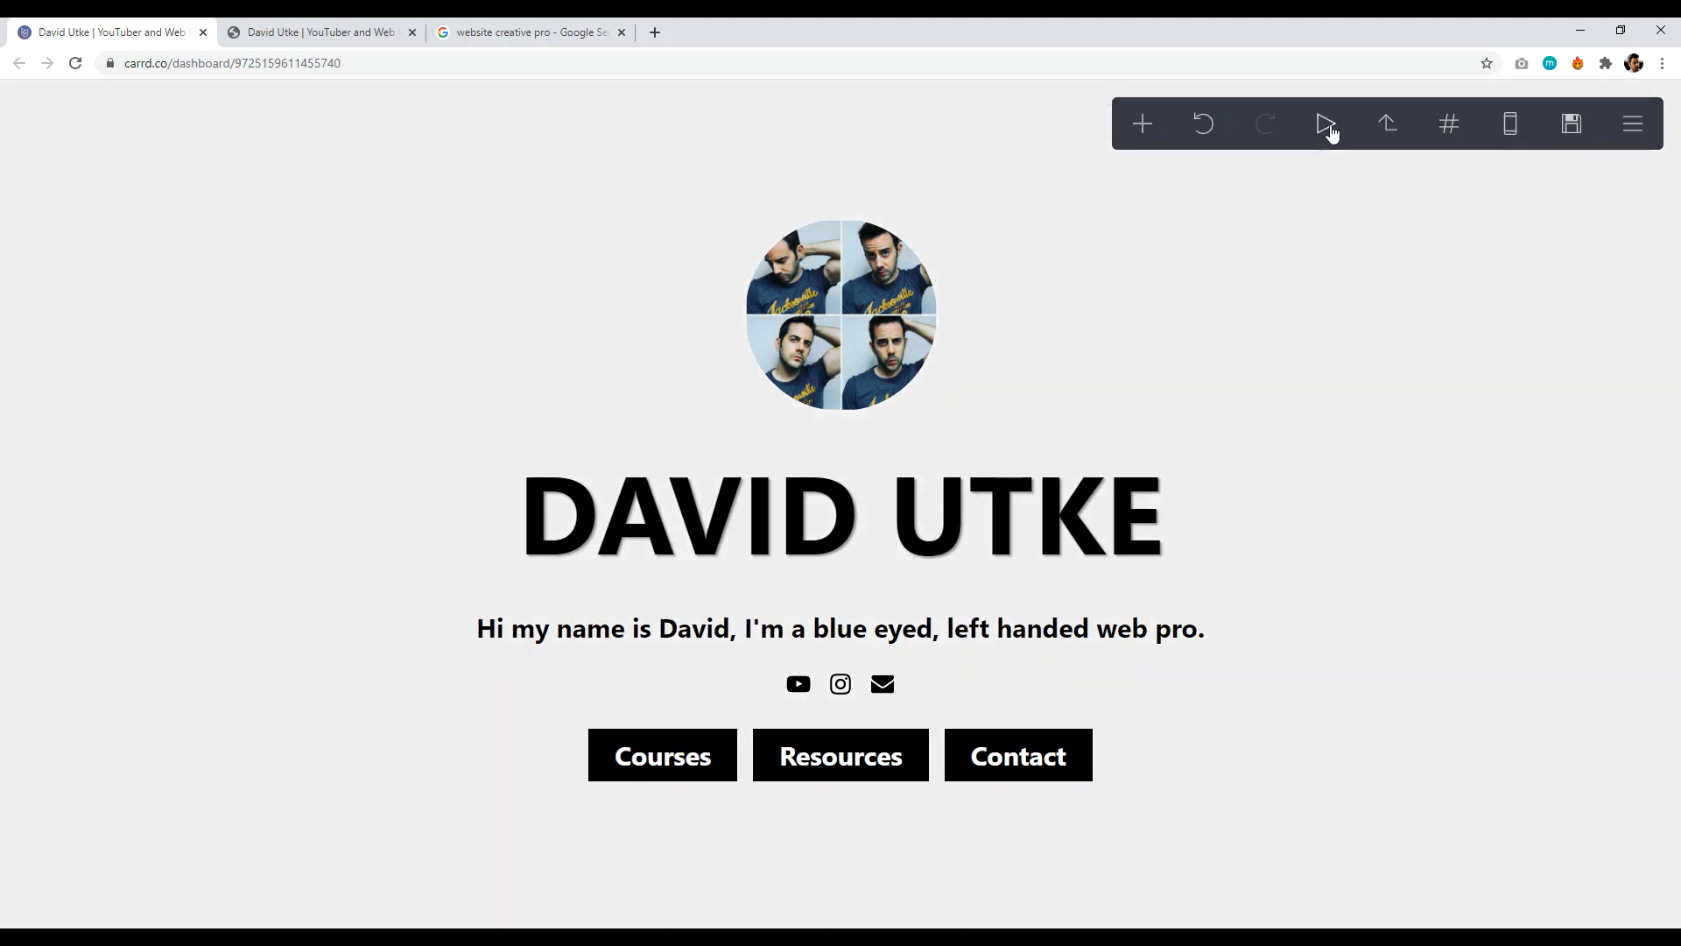
pyautogui.click(1326, 131)
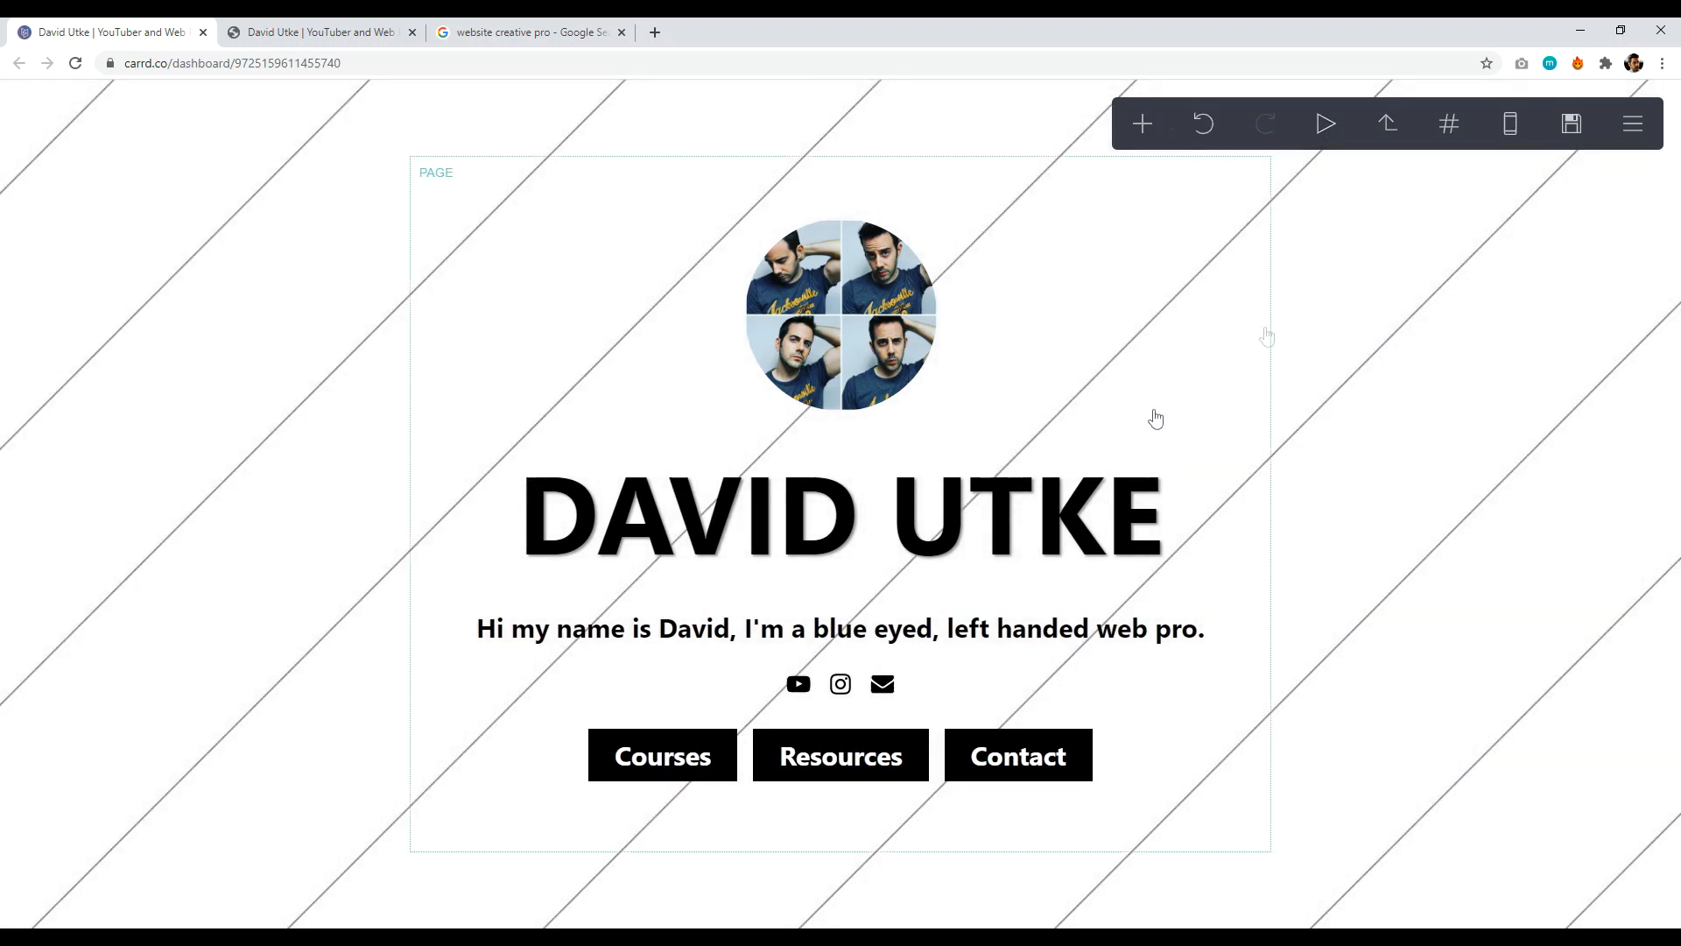
pyautogui.click(1040, 481)
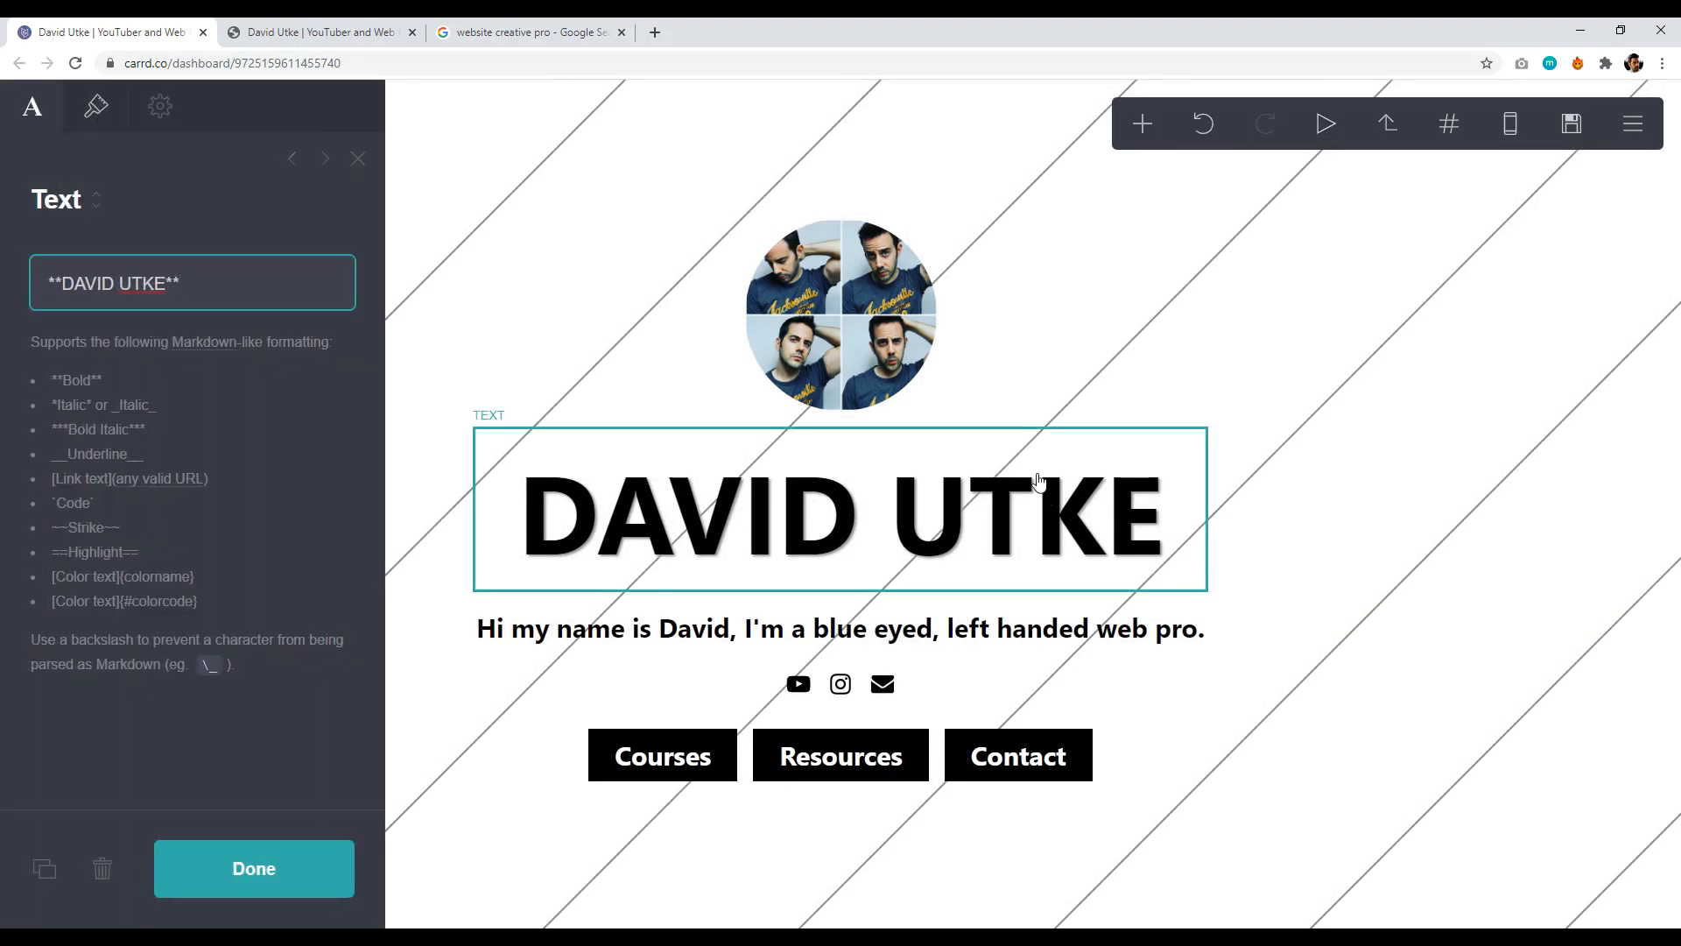
pyautogui.click(1096, 240)
pyautogui.click(1016, 186)
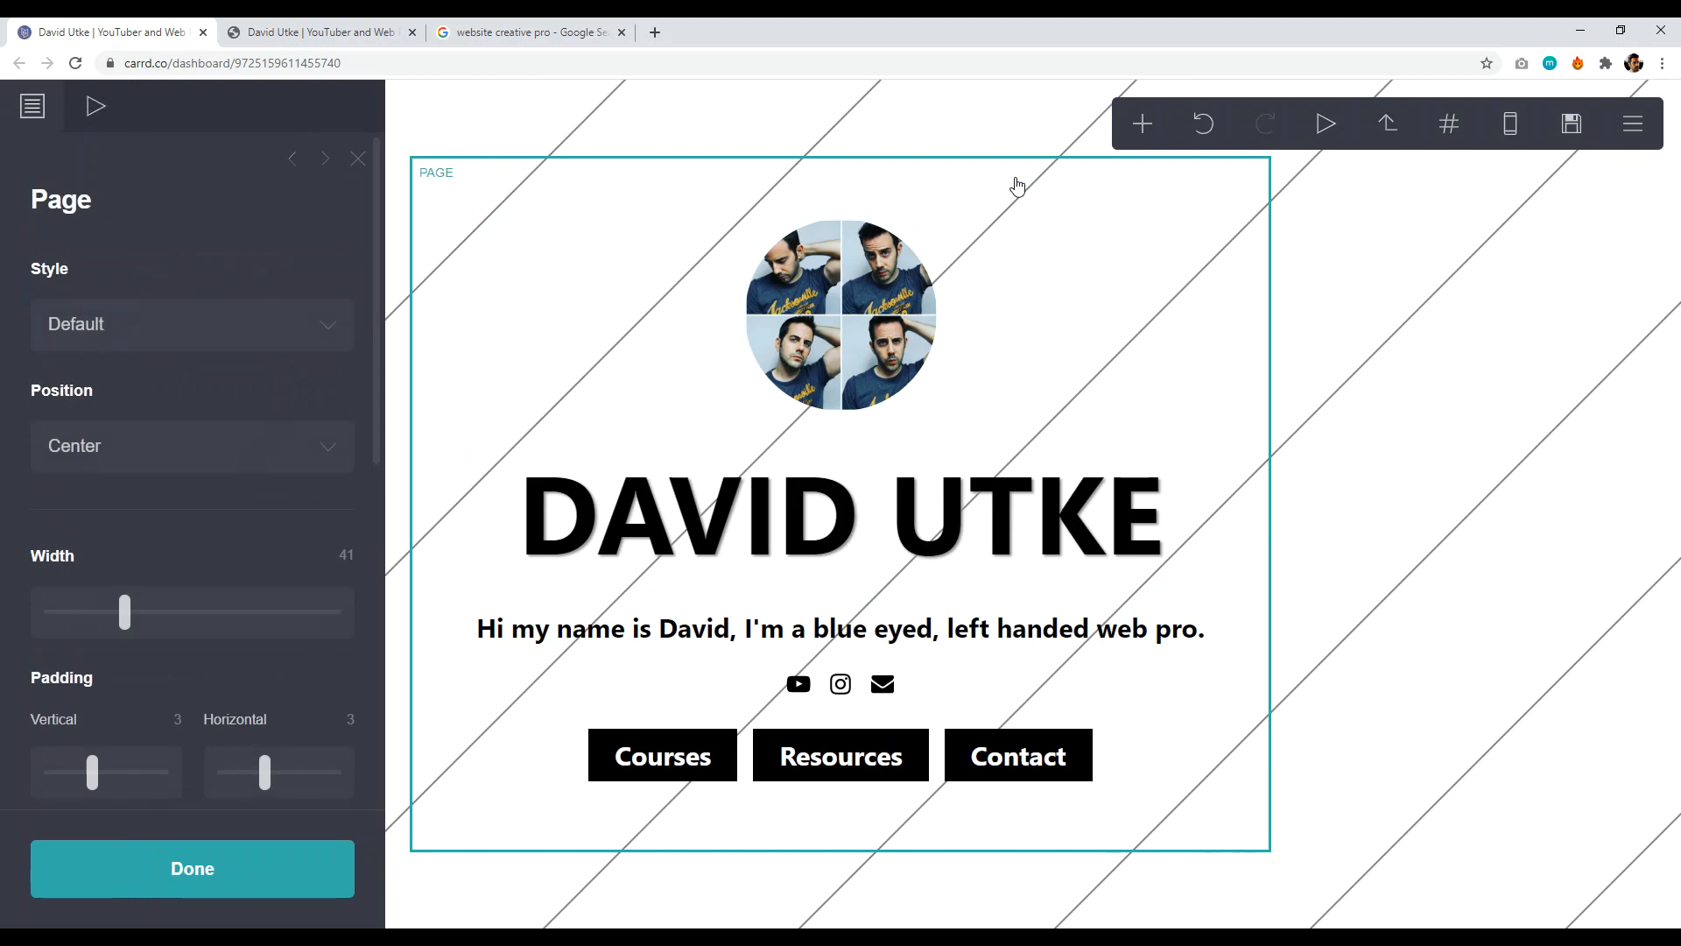
pyautogui.click(1420, 383)
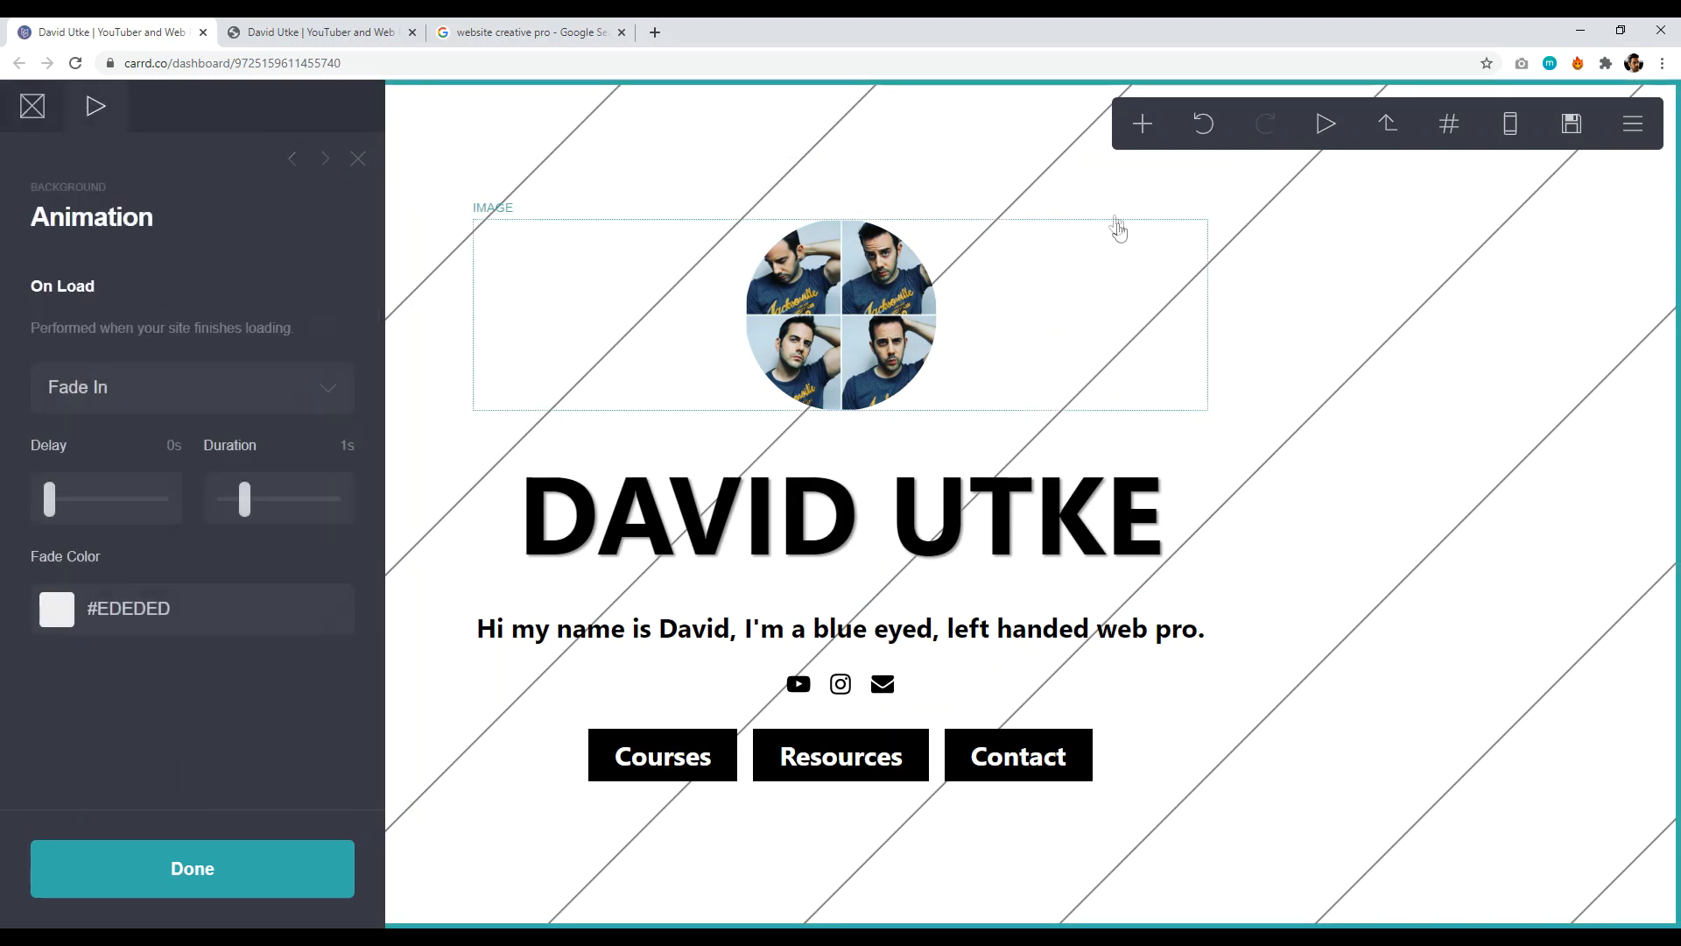
pyautogui.click(1089, 196)
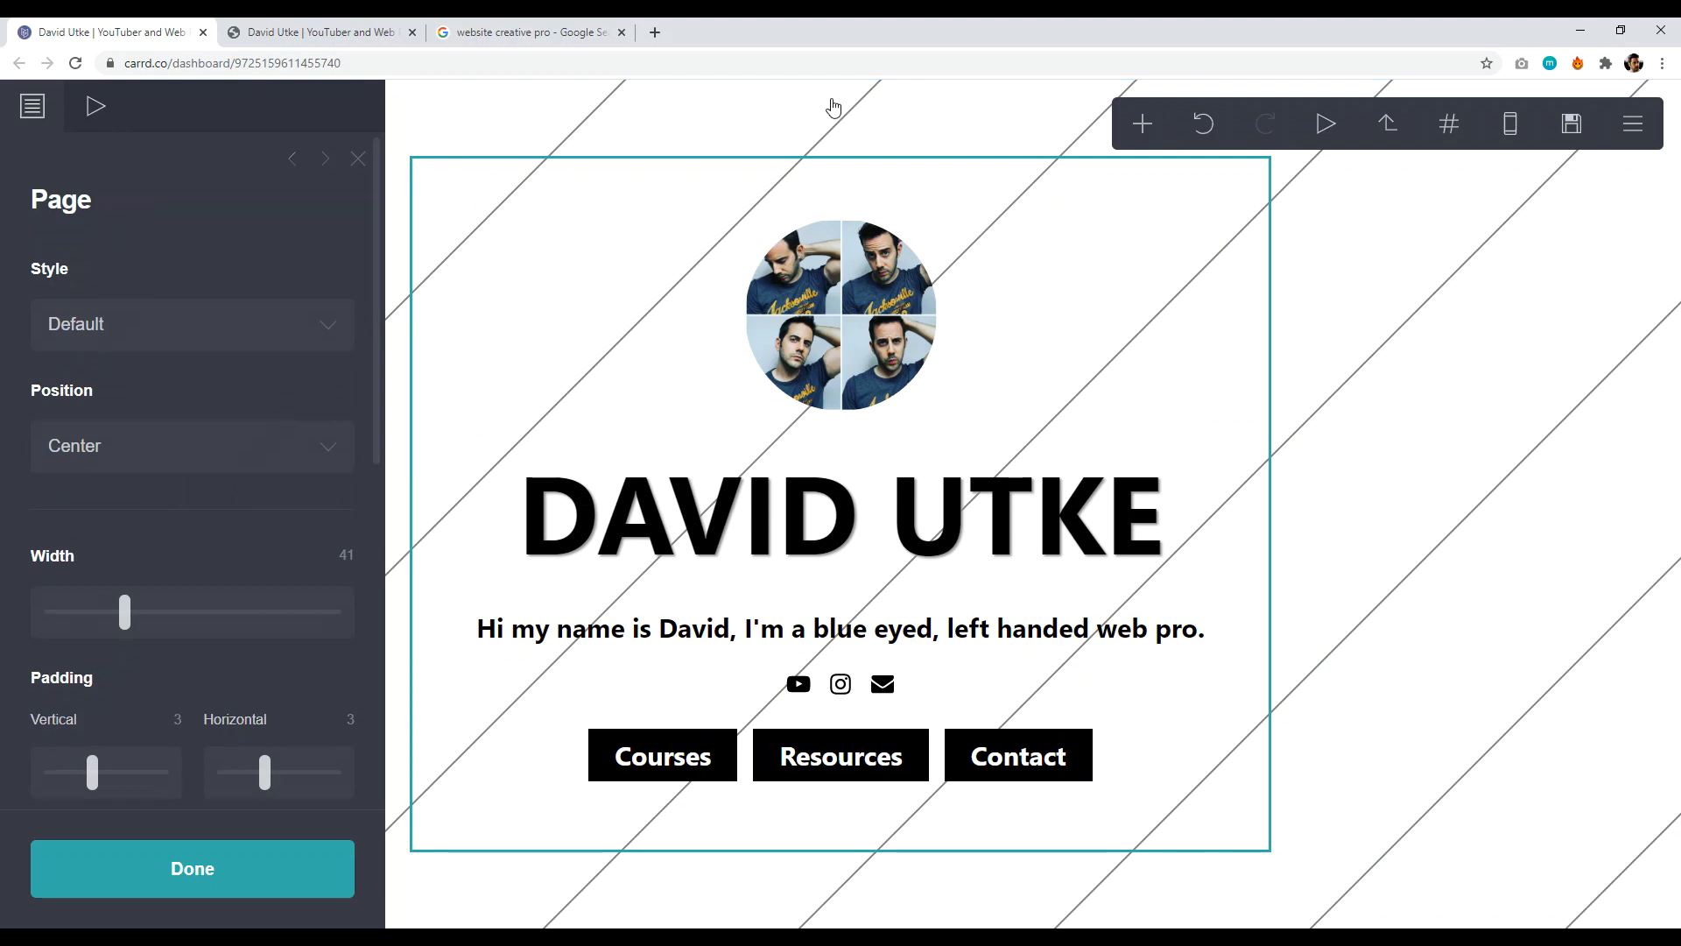
# - Set the page's On Load animation to Blur In and replay the preview
pyautogui.click(97, 109)
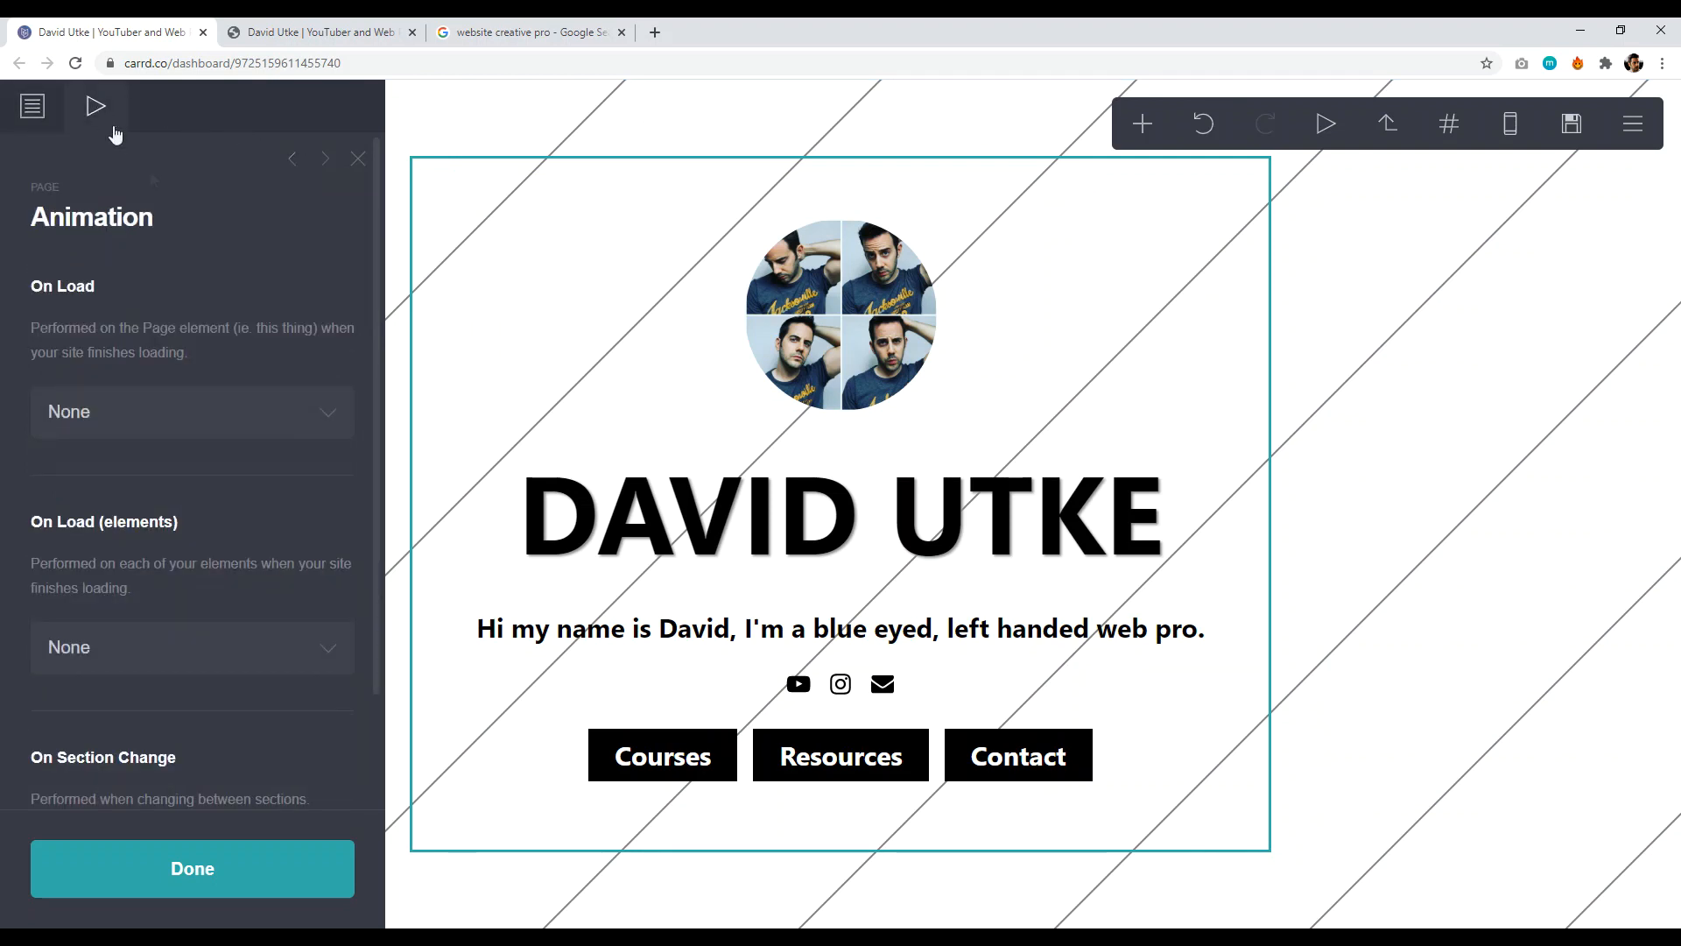
pyautogui.click(192, 418)
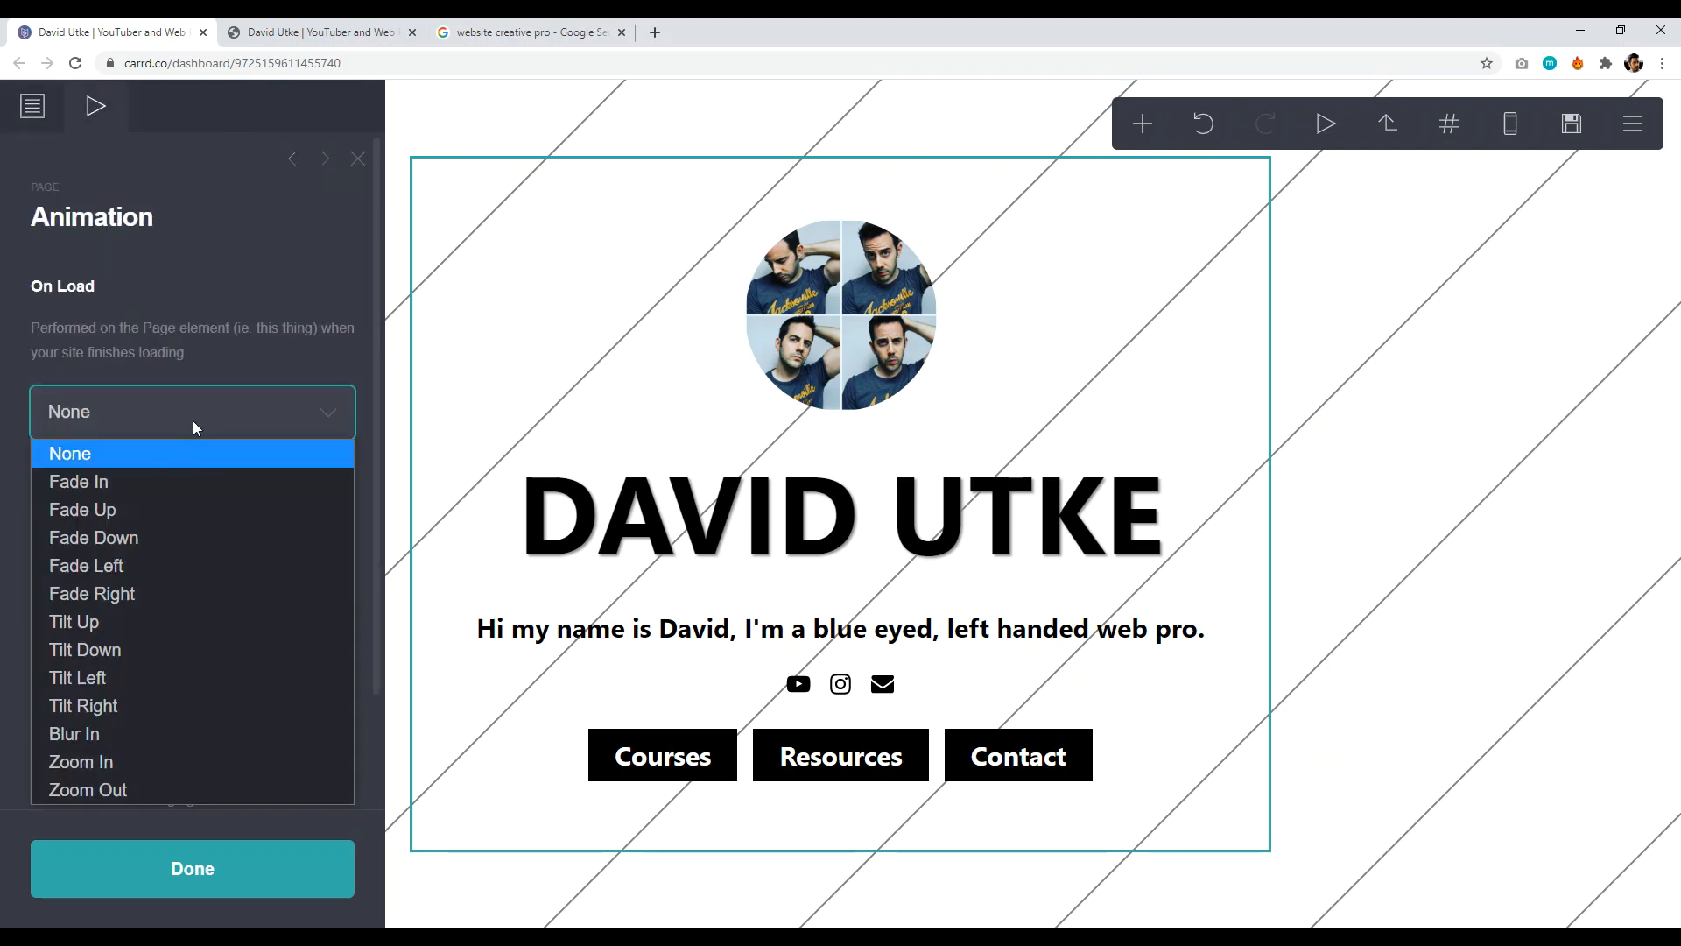
pyautogui.click(121, 734)
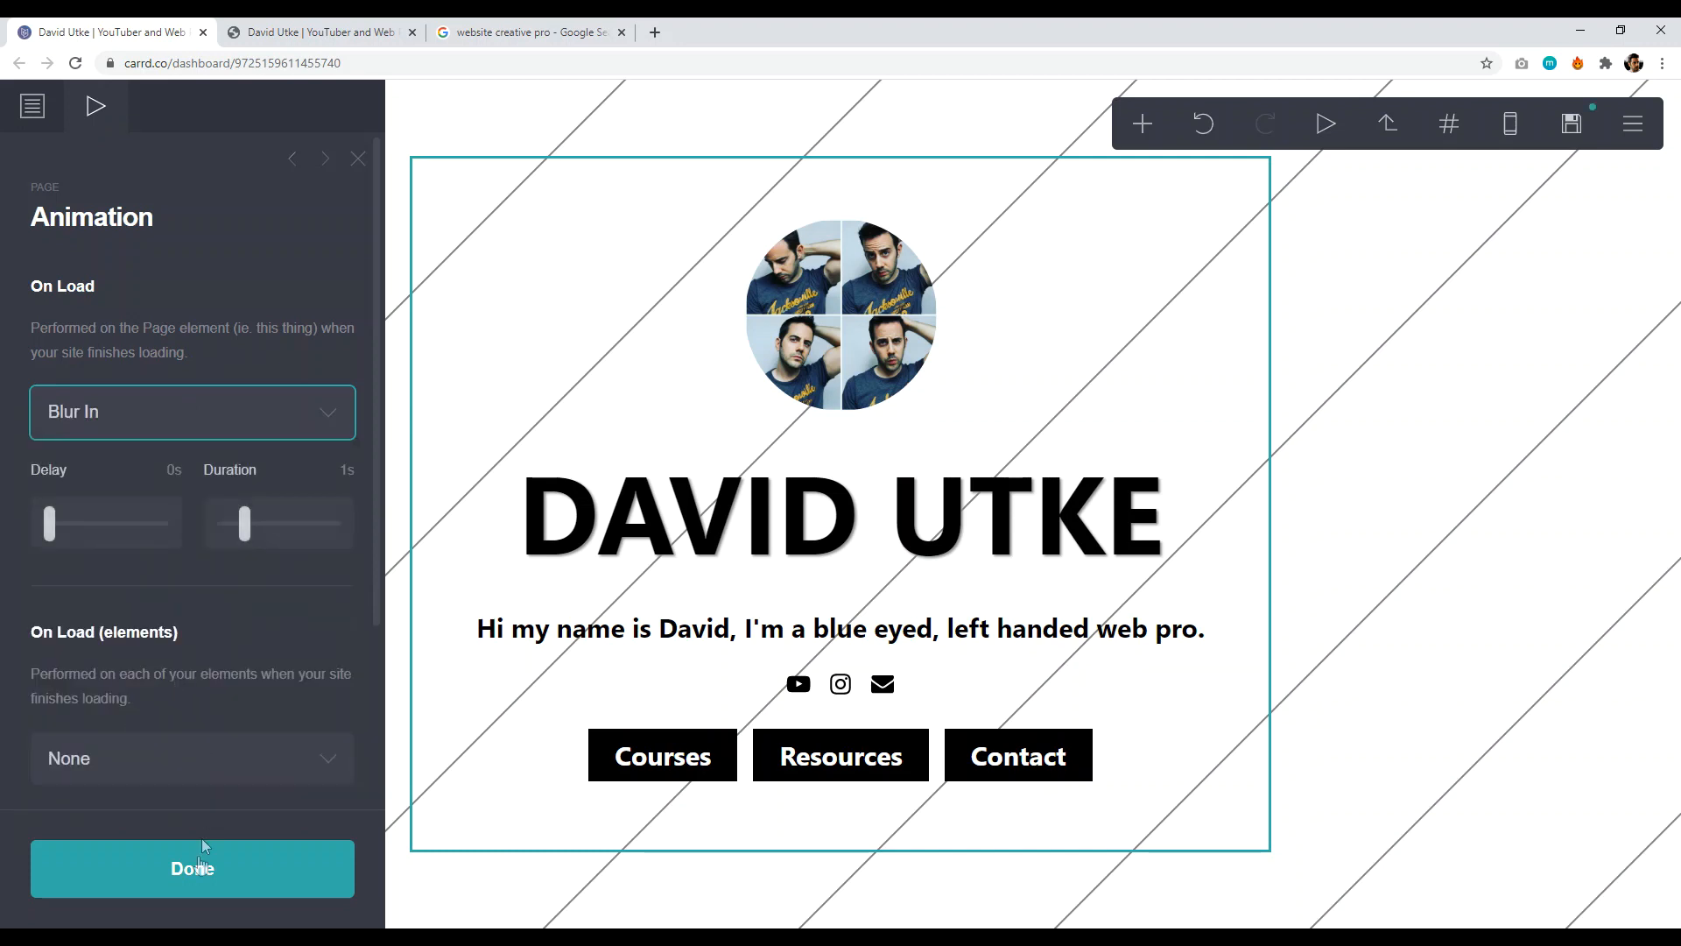
pyautogui.click(199, 867)
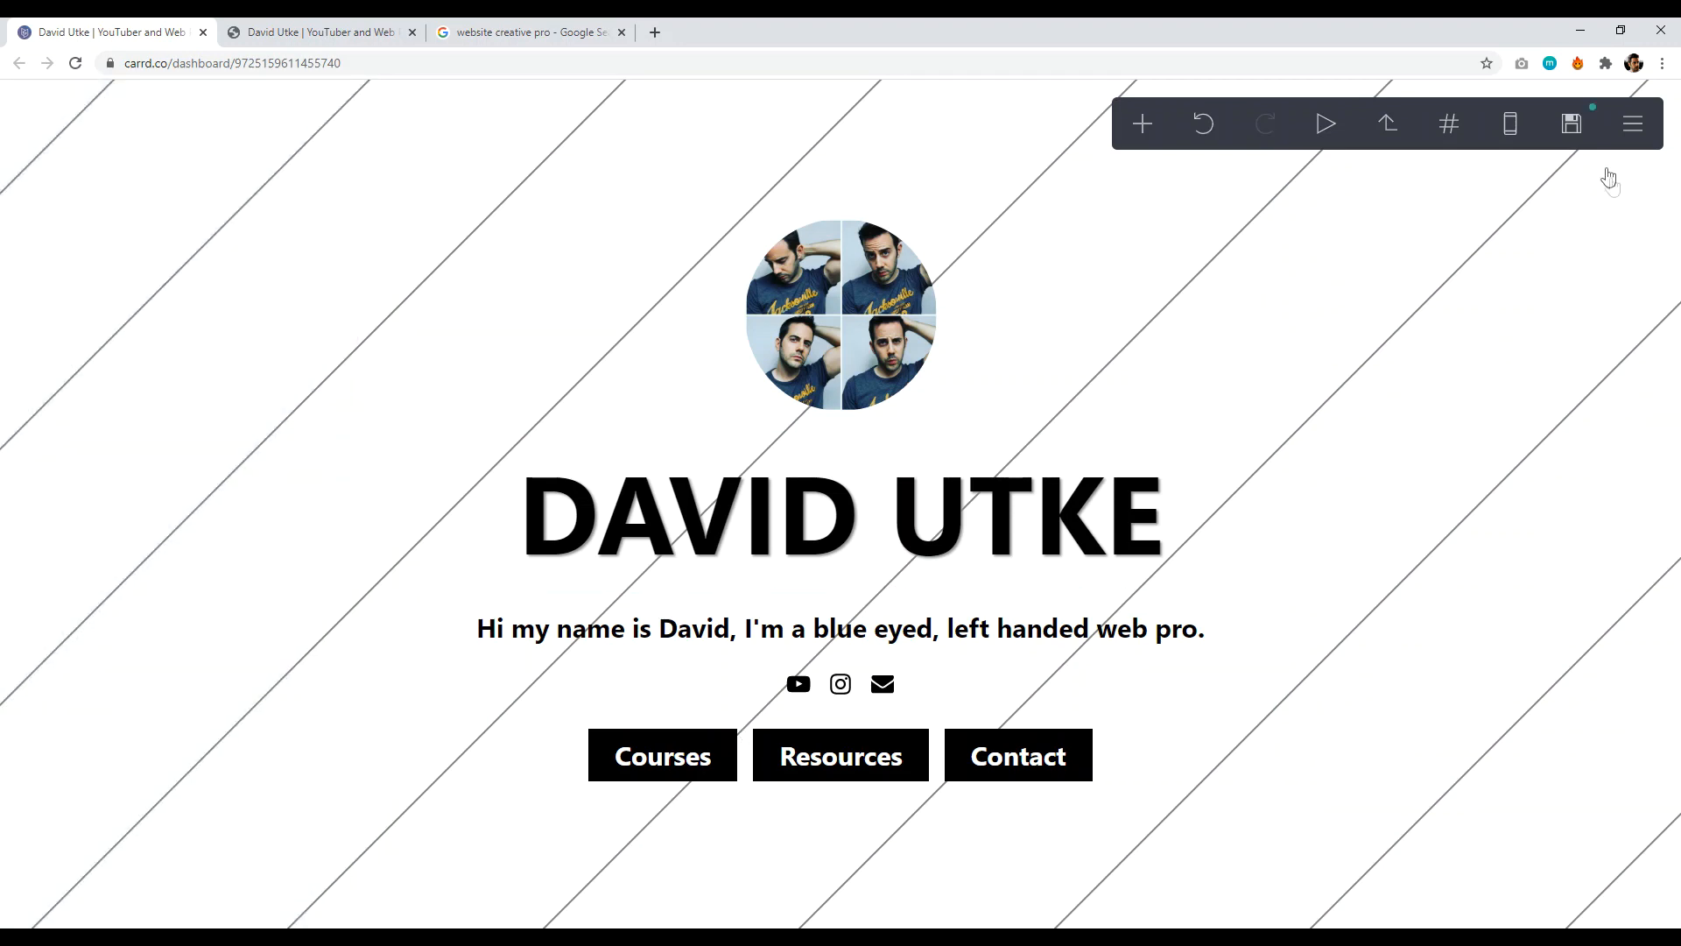
pyautogui.click(1326, 125)
pyautogui.click(1326, 124)
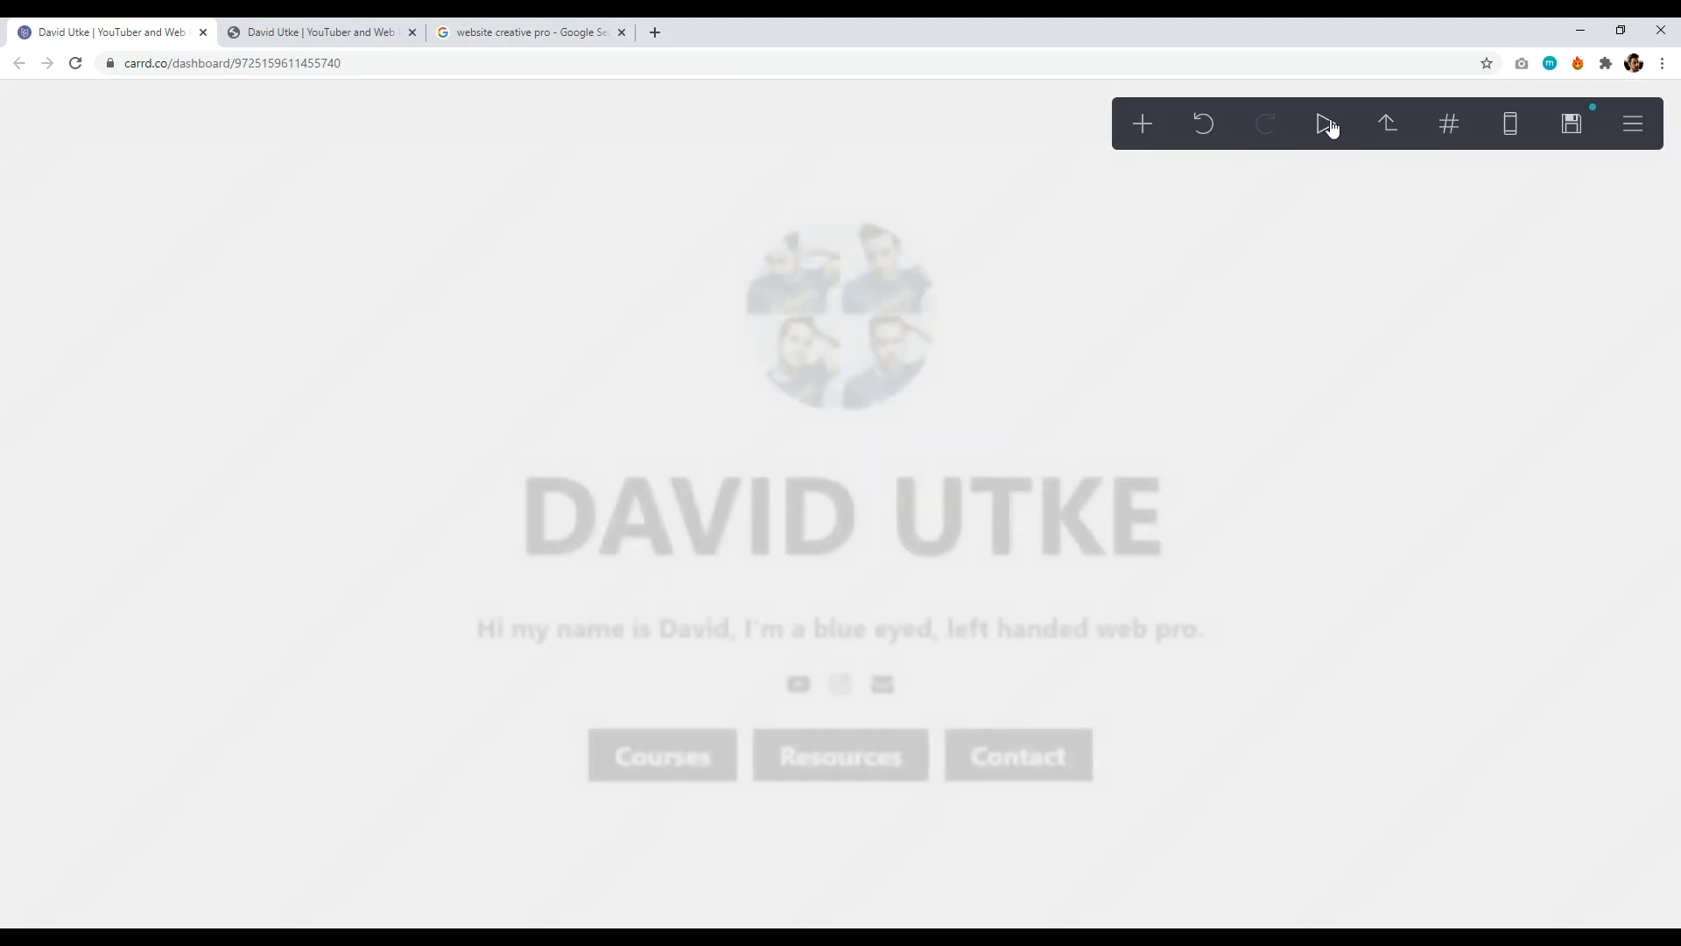
pyautogui.click(1254, 528)
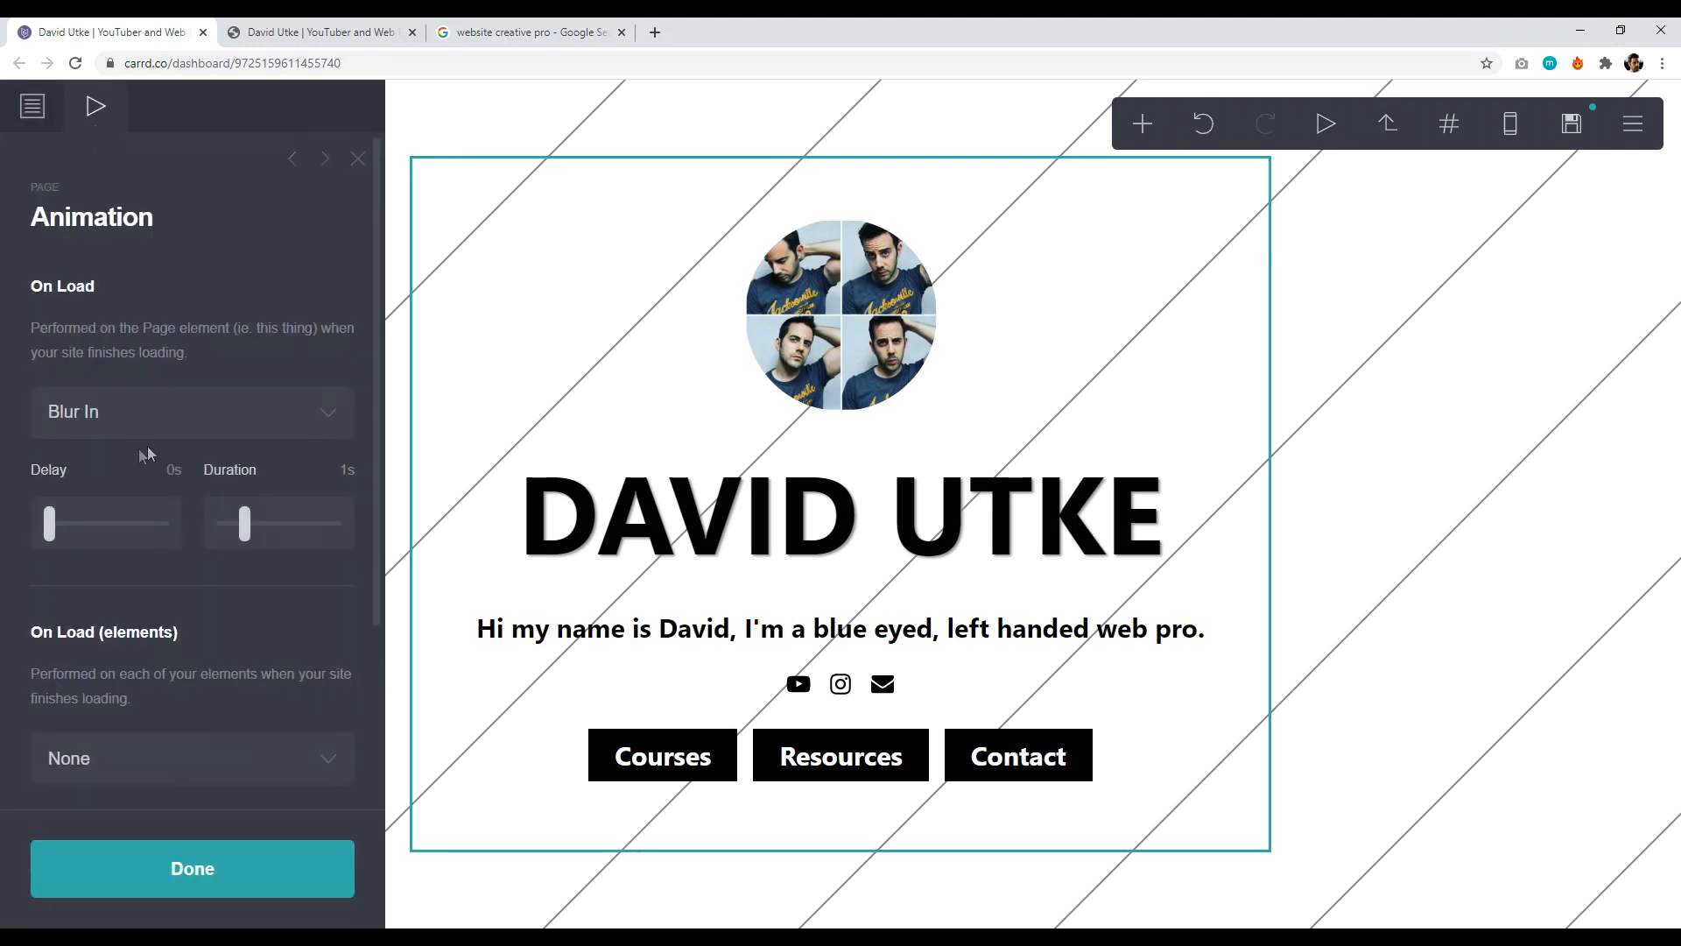
# - Change the page's On Load animation to Fade Right and preview it
pyautogui.click(172, 409)
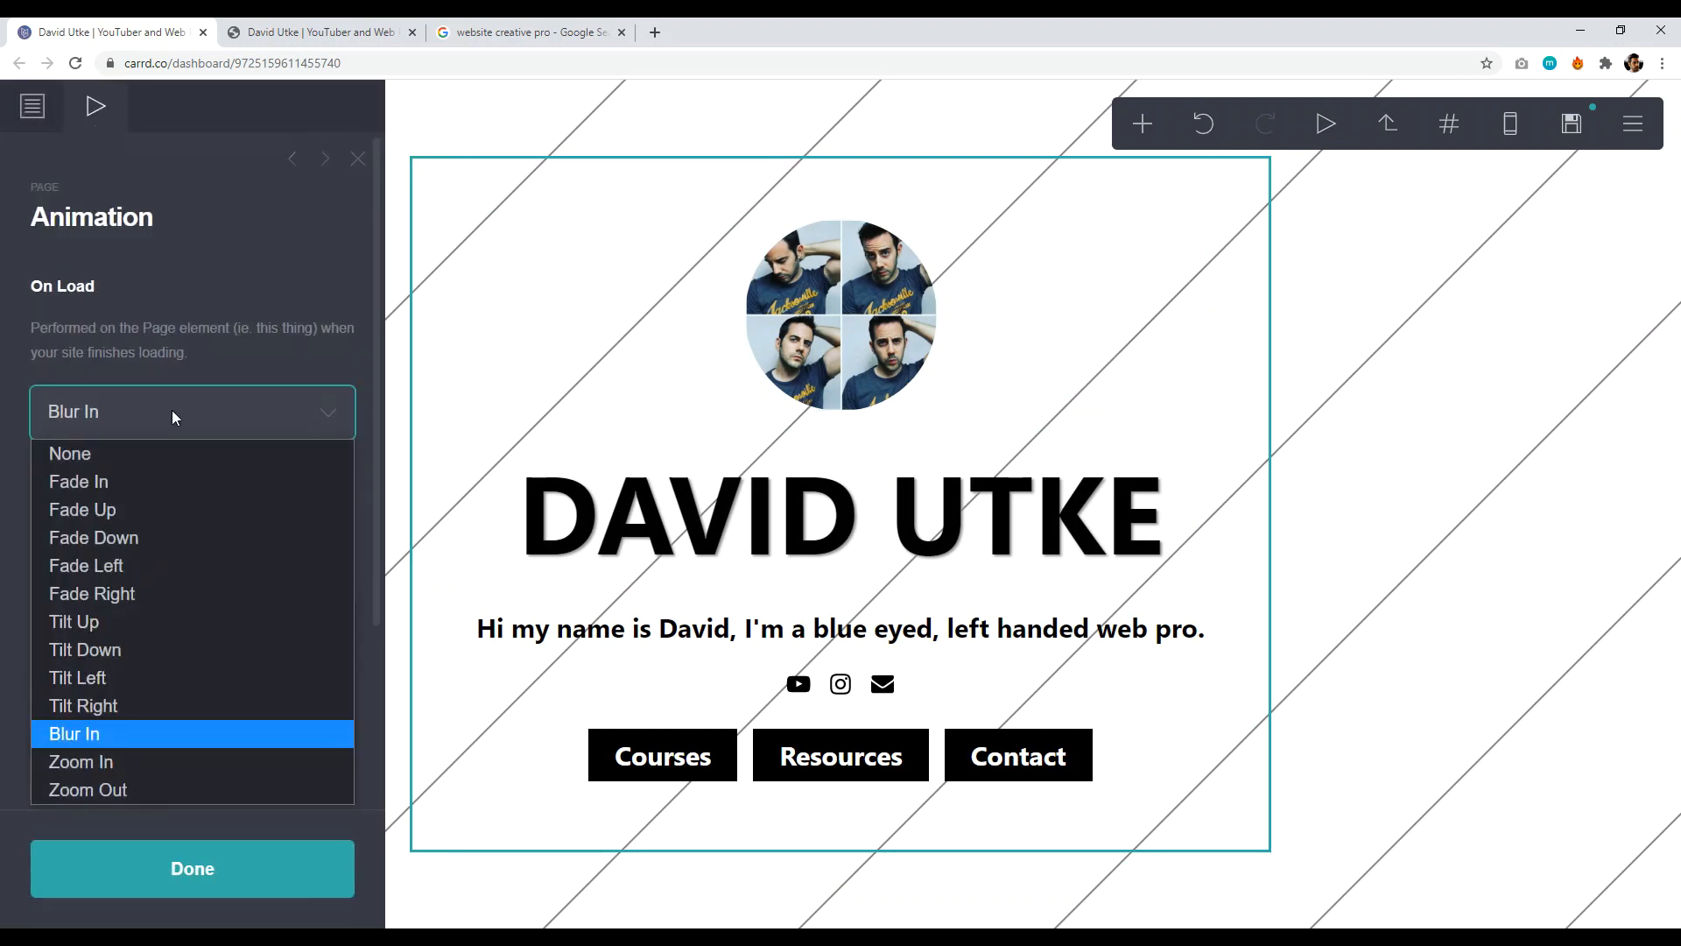
pyautogui.click(139, 597)
pyautogui.click(192, 867)
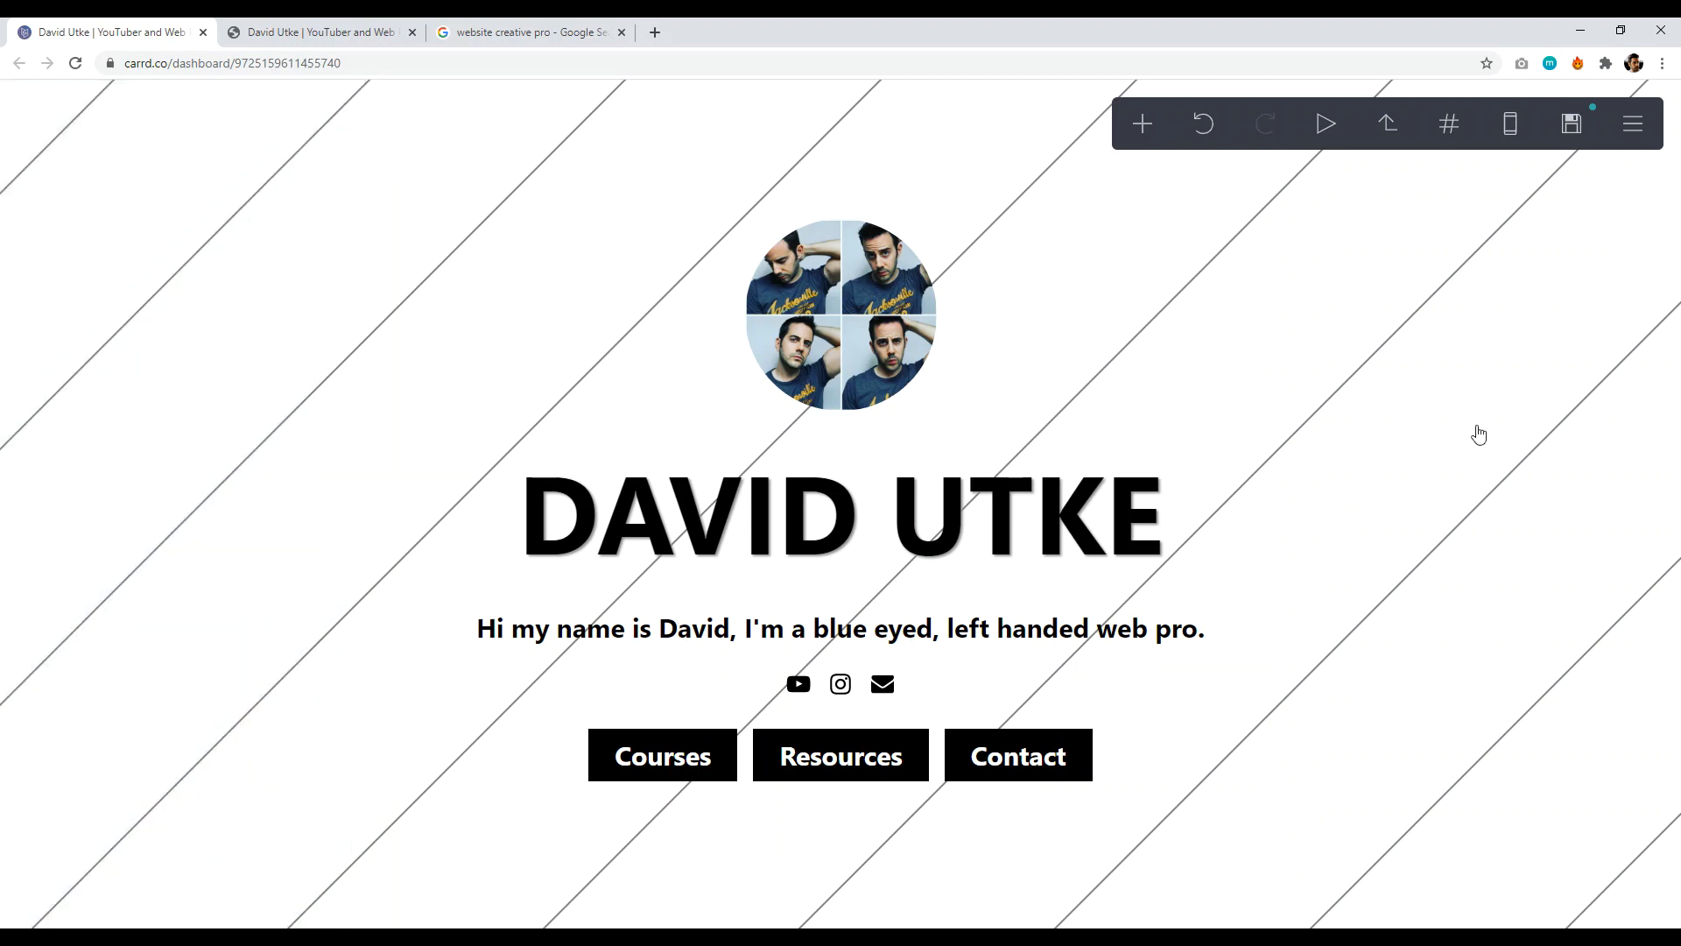
pyautogui.click(1325, 124)
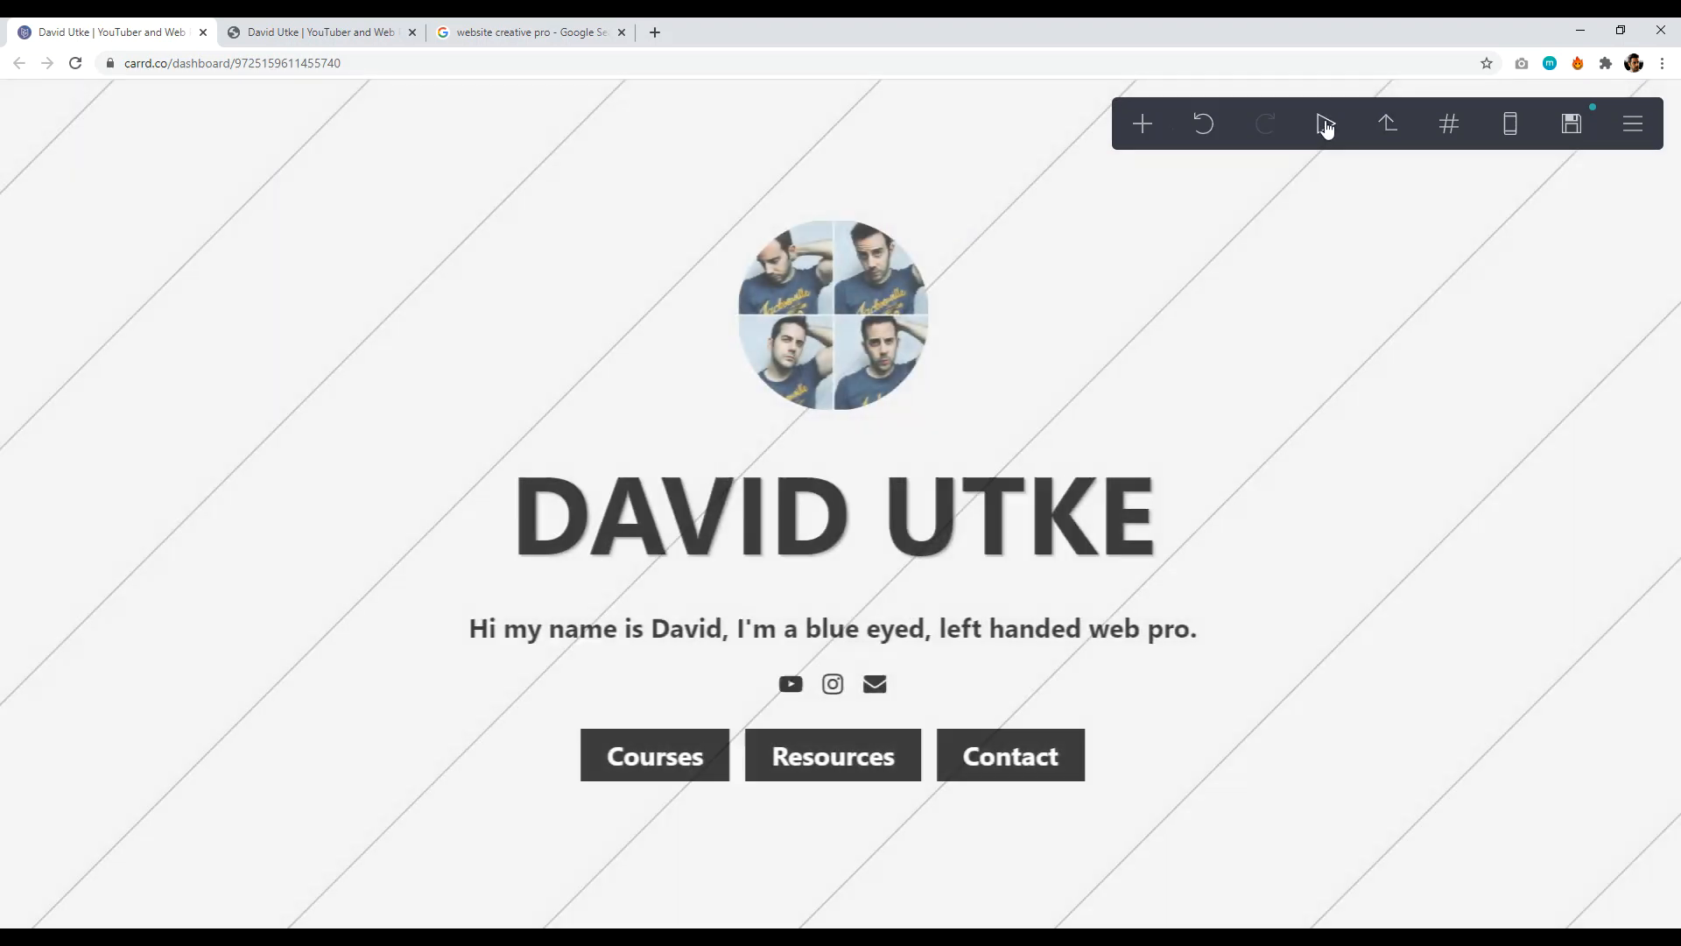
# - Jump to the courses section and set the page's On Load animation to Fade Down
pyautogui.click(1449, 125)
pyautogui.click(1354, 257)
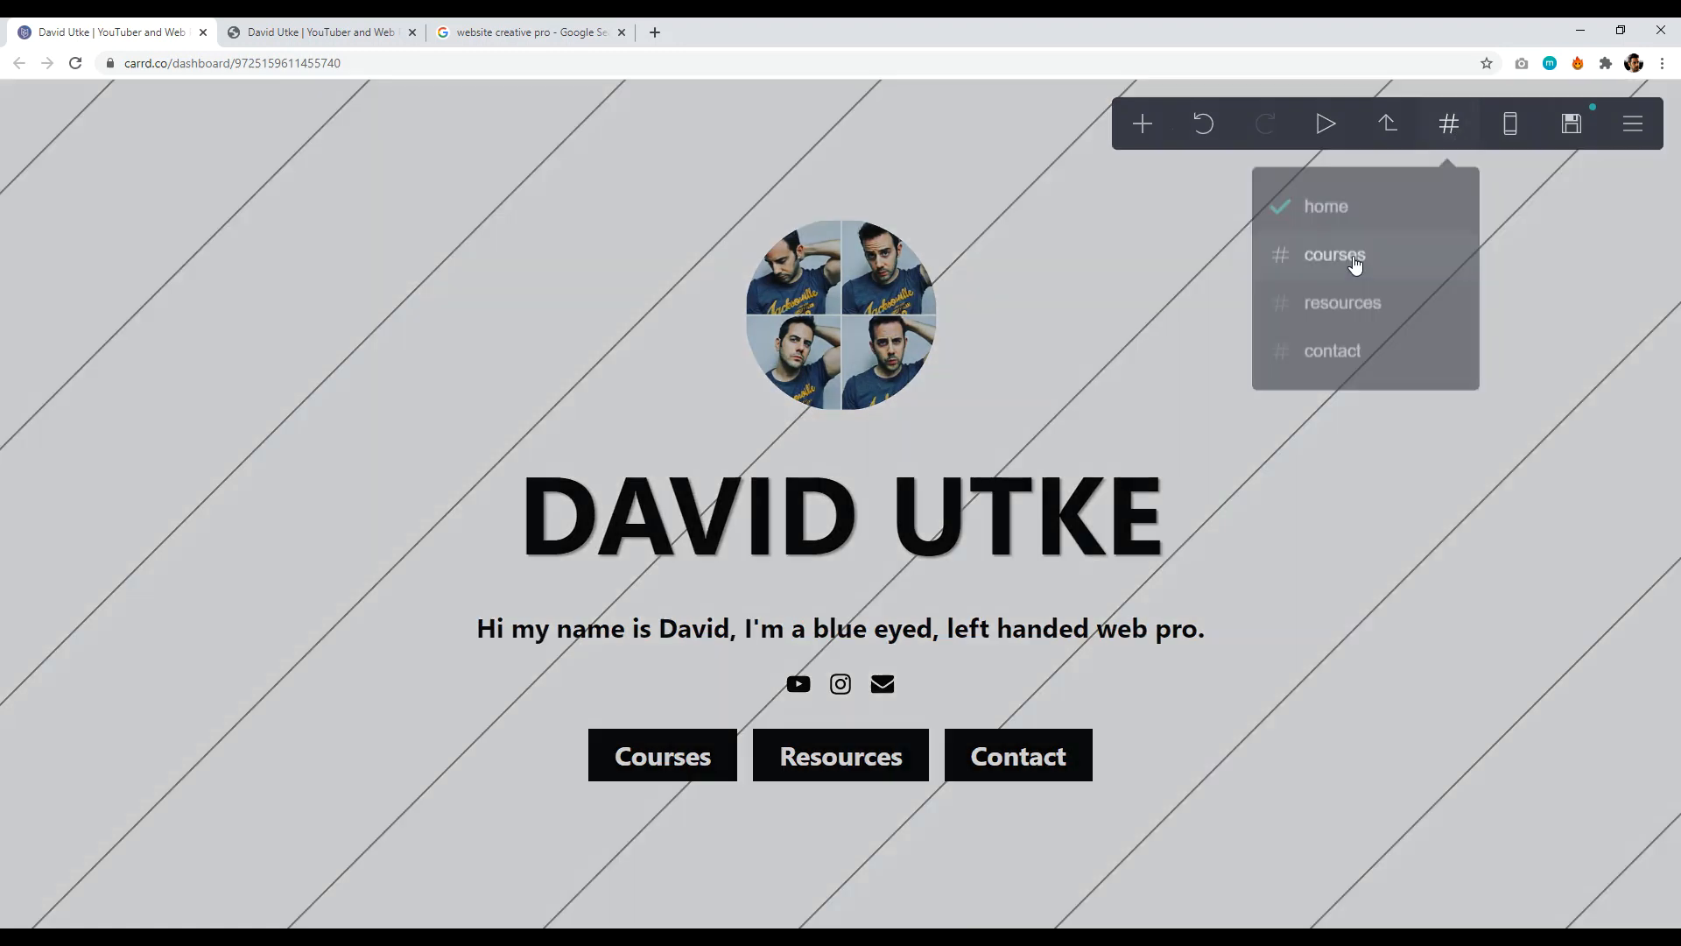
pyautogui.click(1186, 296)
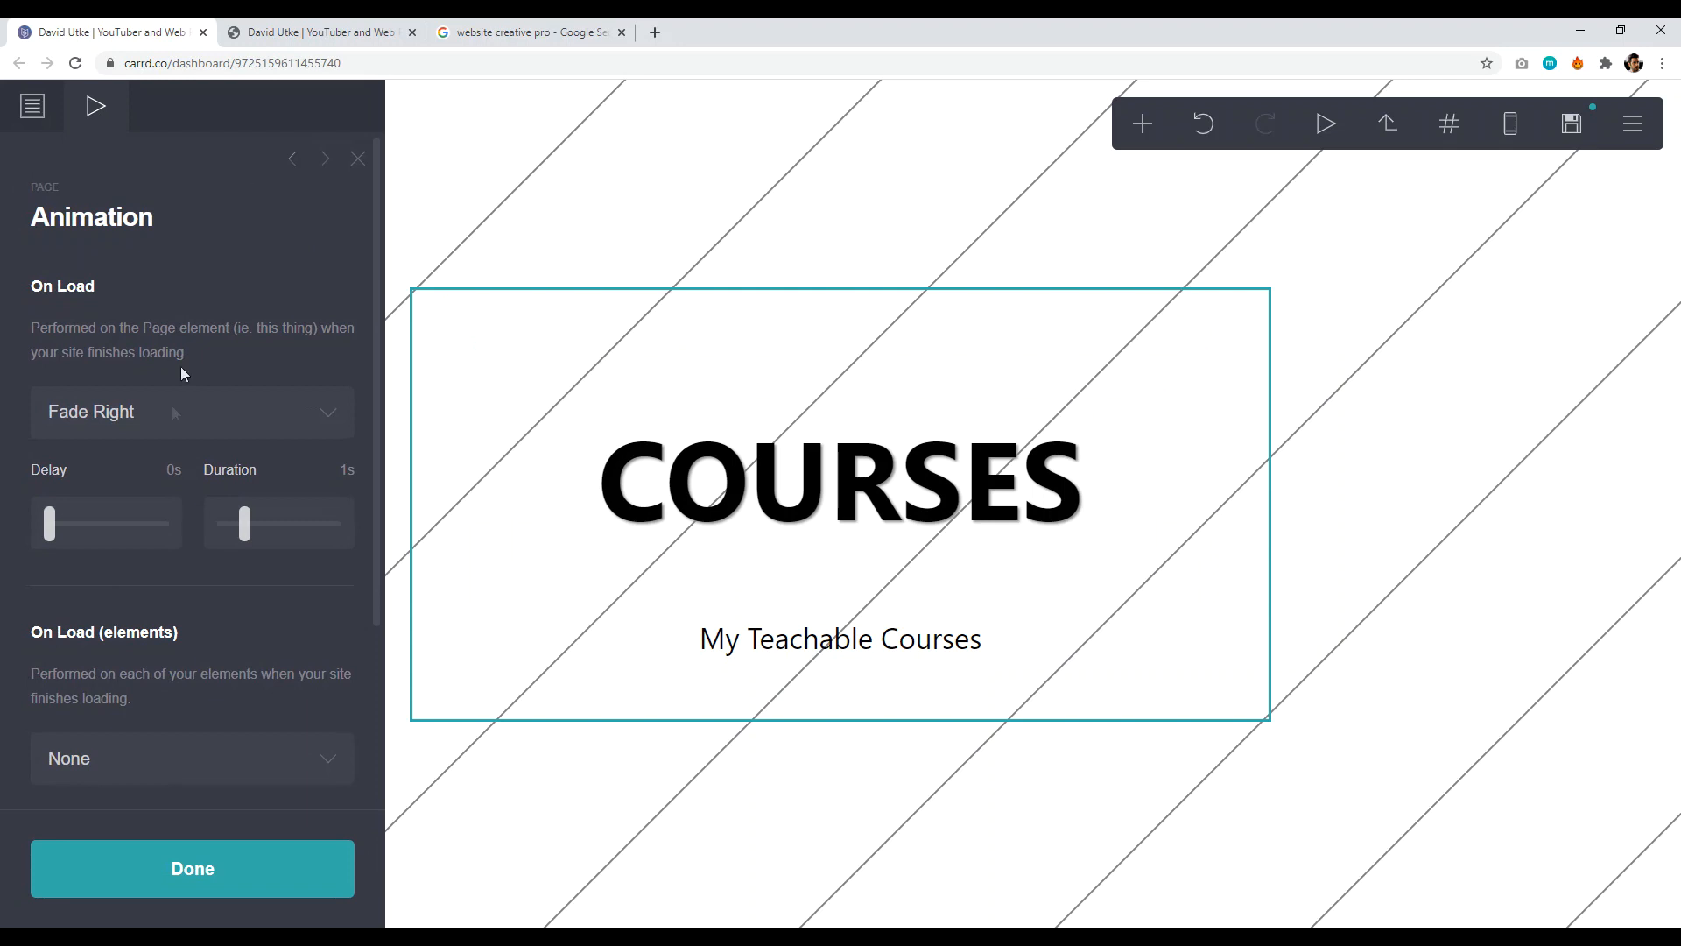
pyautogui.click(165, 421)
pyautogui.click(114, 536)
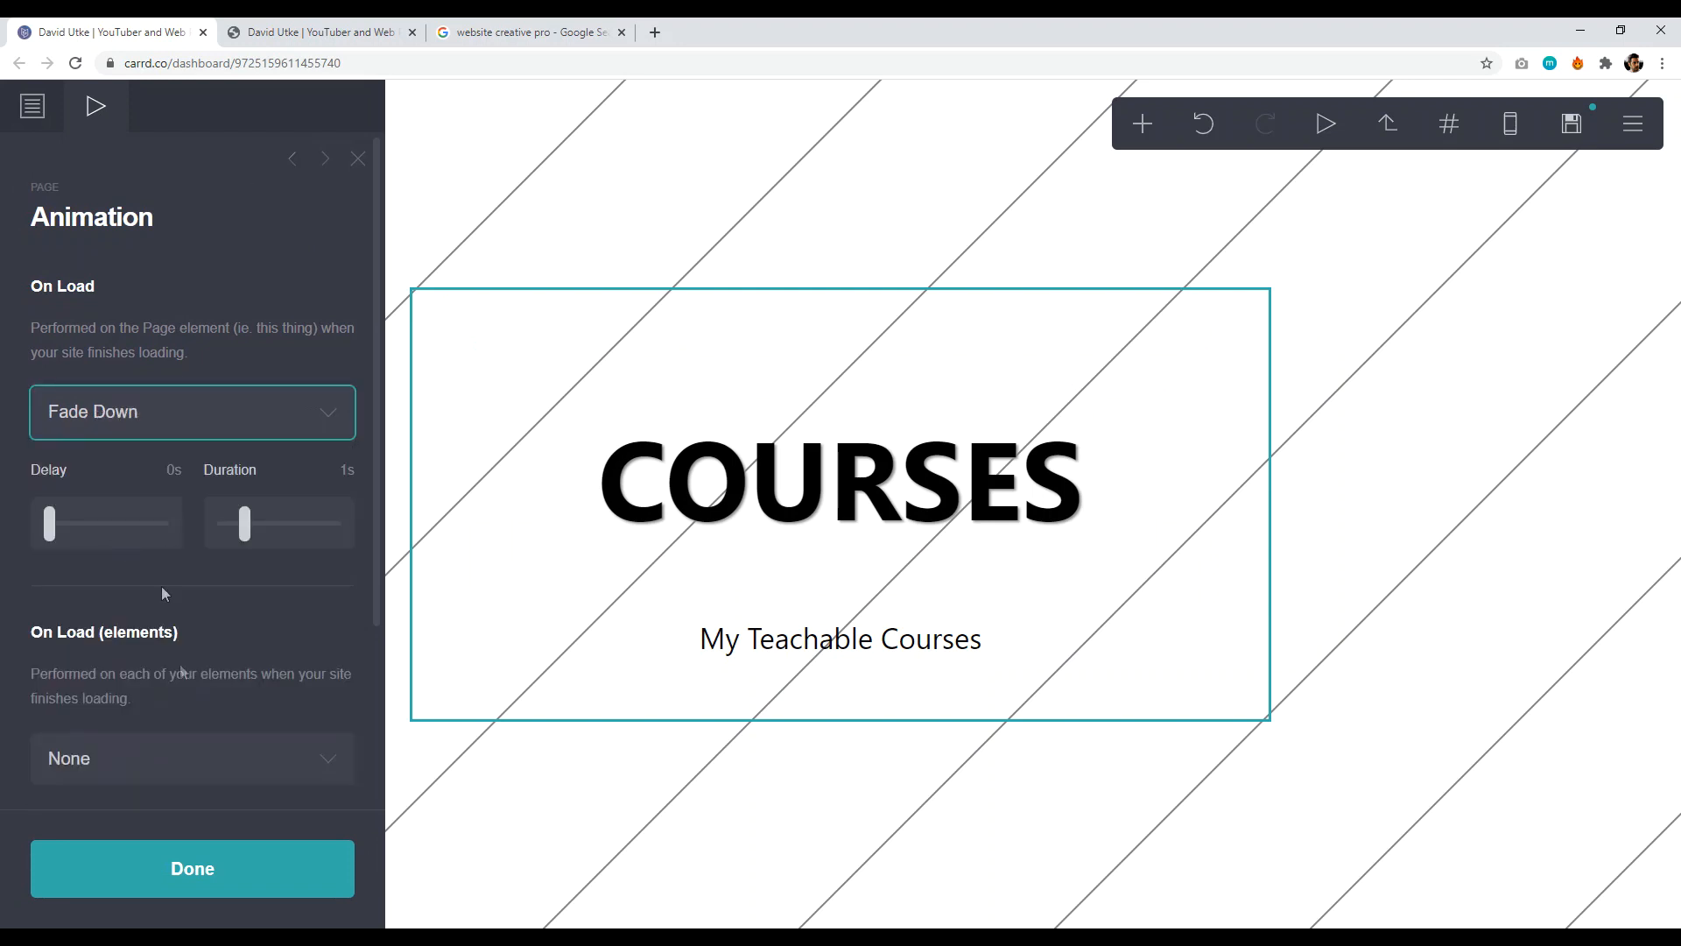
pyautogui.click(191, 868)
# - Inspect the COURSES heading, page container, My Teachable Courses subtitle and background settings
pyautogui.click(874, 521)
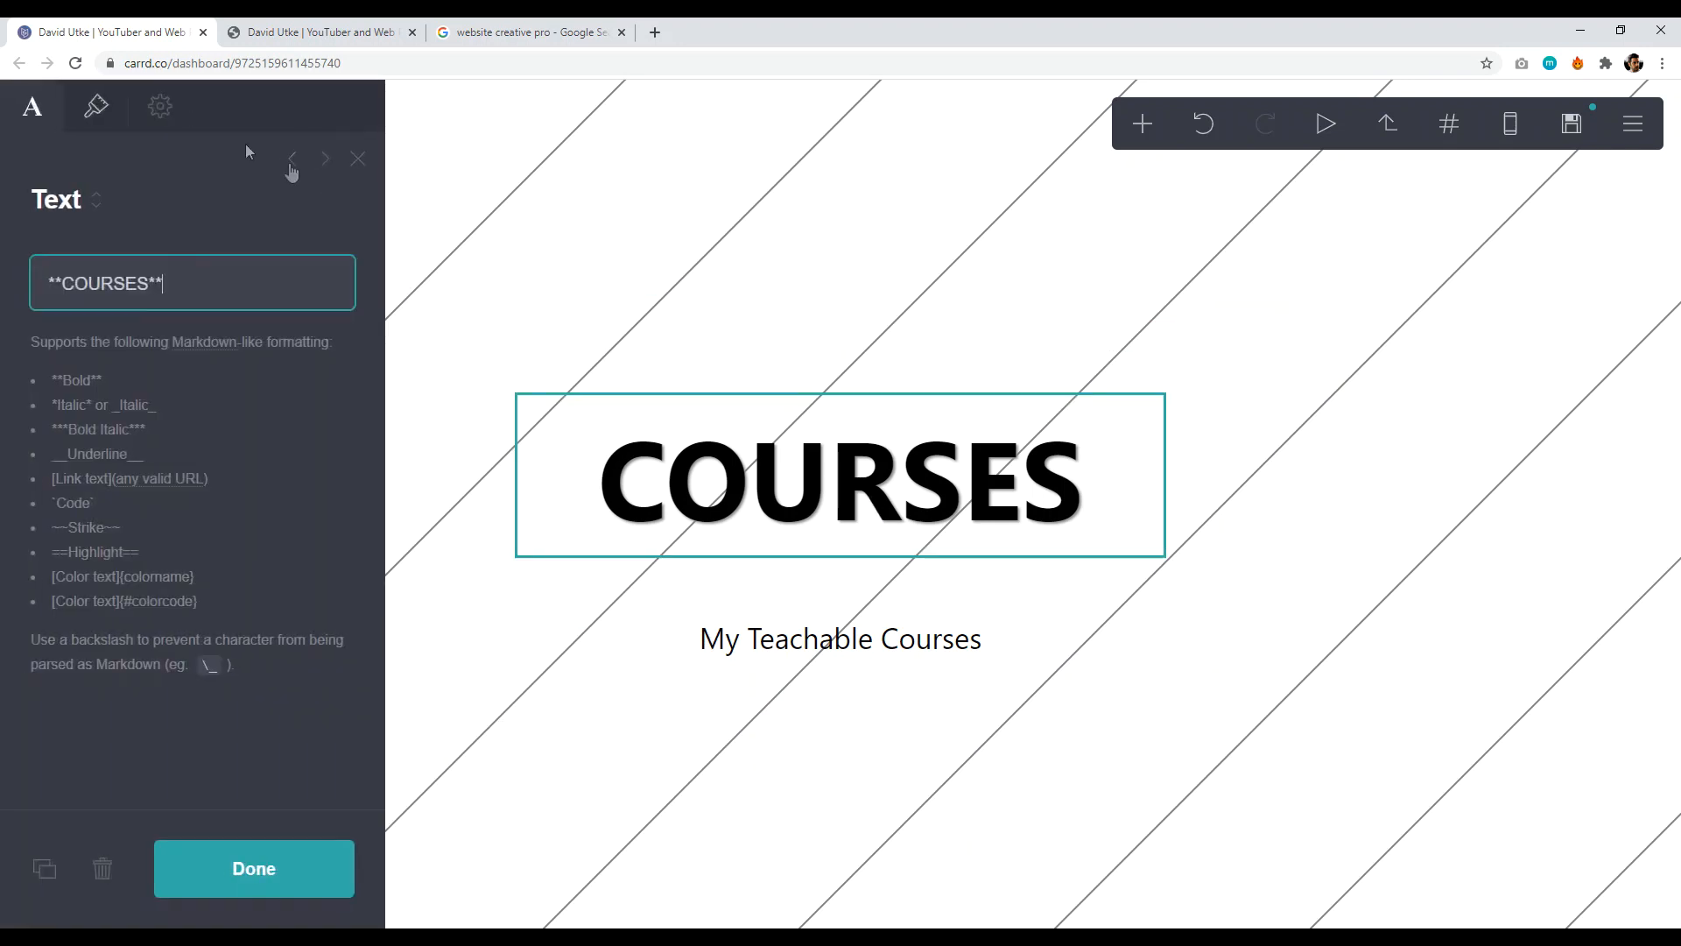
pyautogui.click(1084, 607)
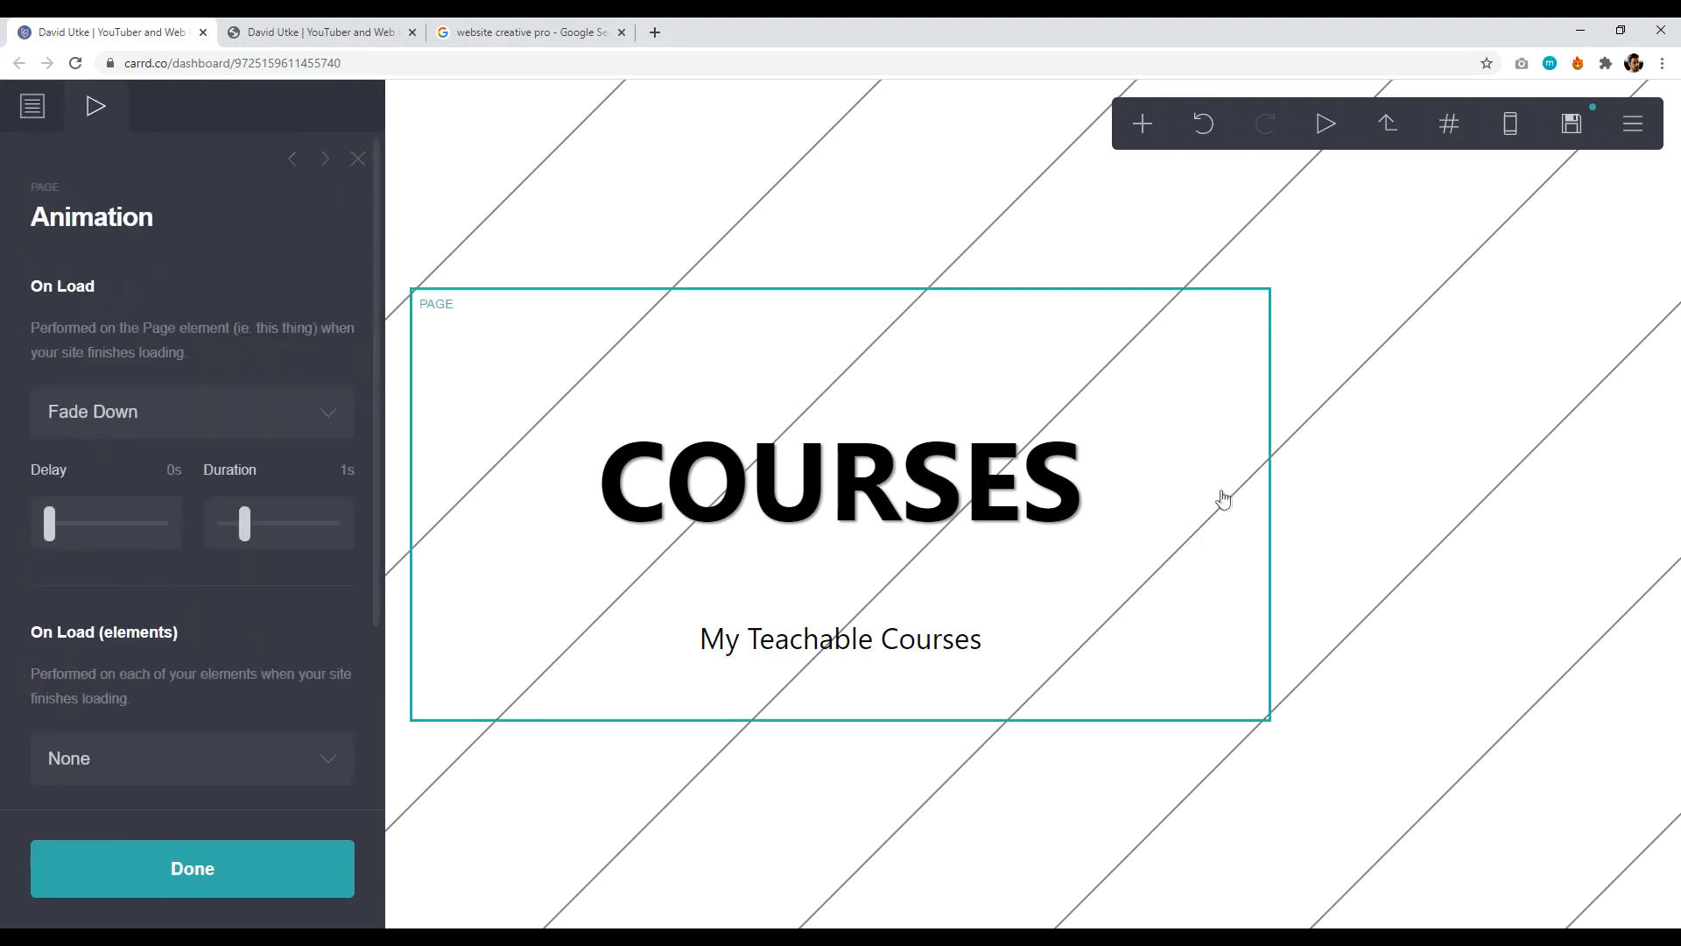
pyautogui.click(932, 646)
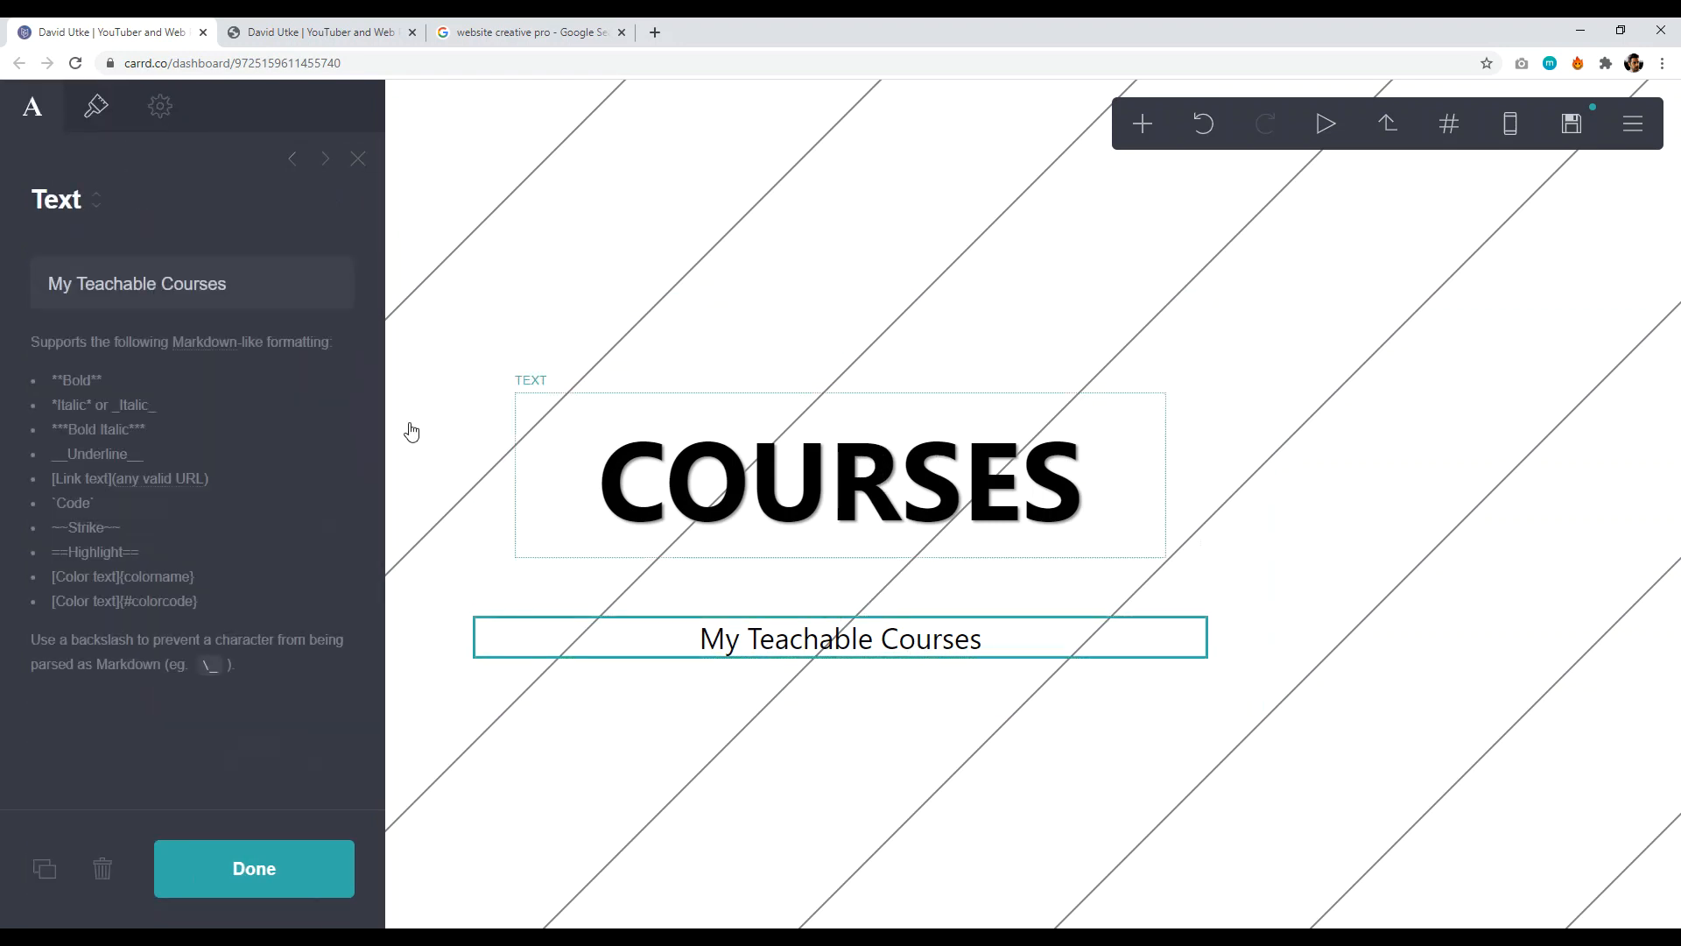
pyautogui.click(171, 115)
pyautogui.click(817, 259)
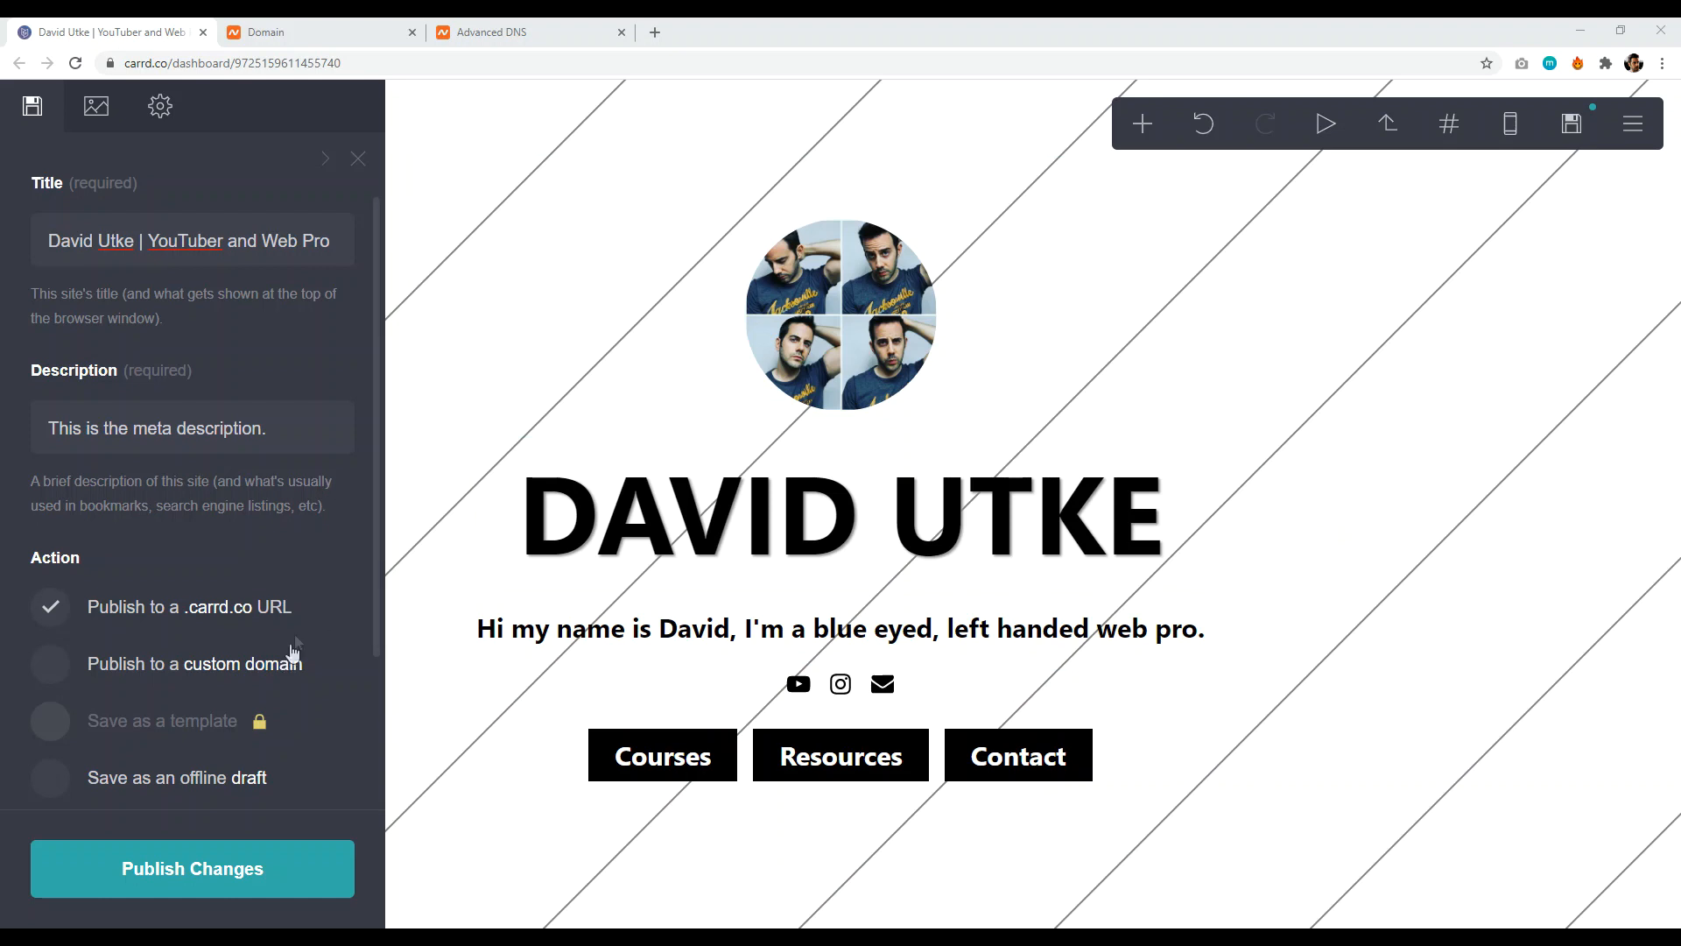
# - Enter davidutke.com as the custom publishing domain, then switch to the Namecheap domain page
pyautogui.click(66, 668)
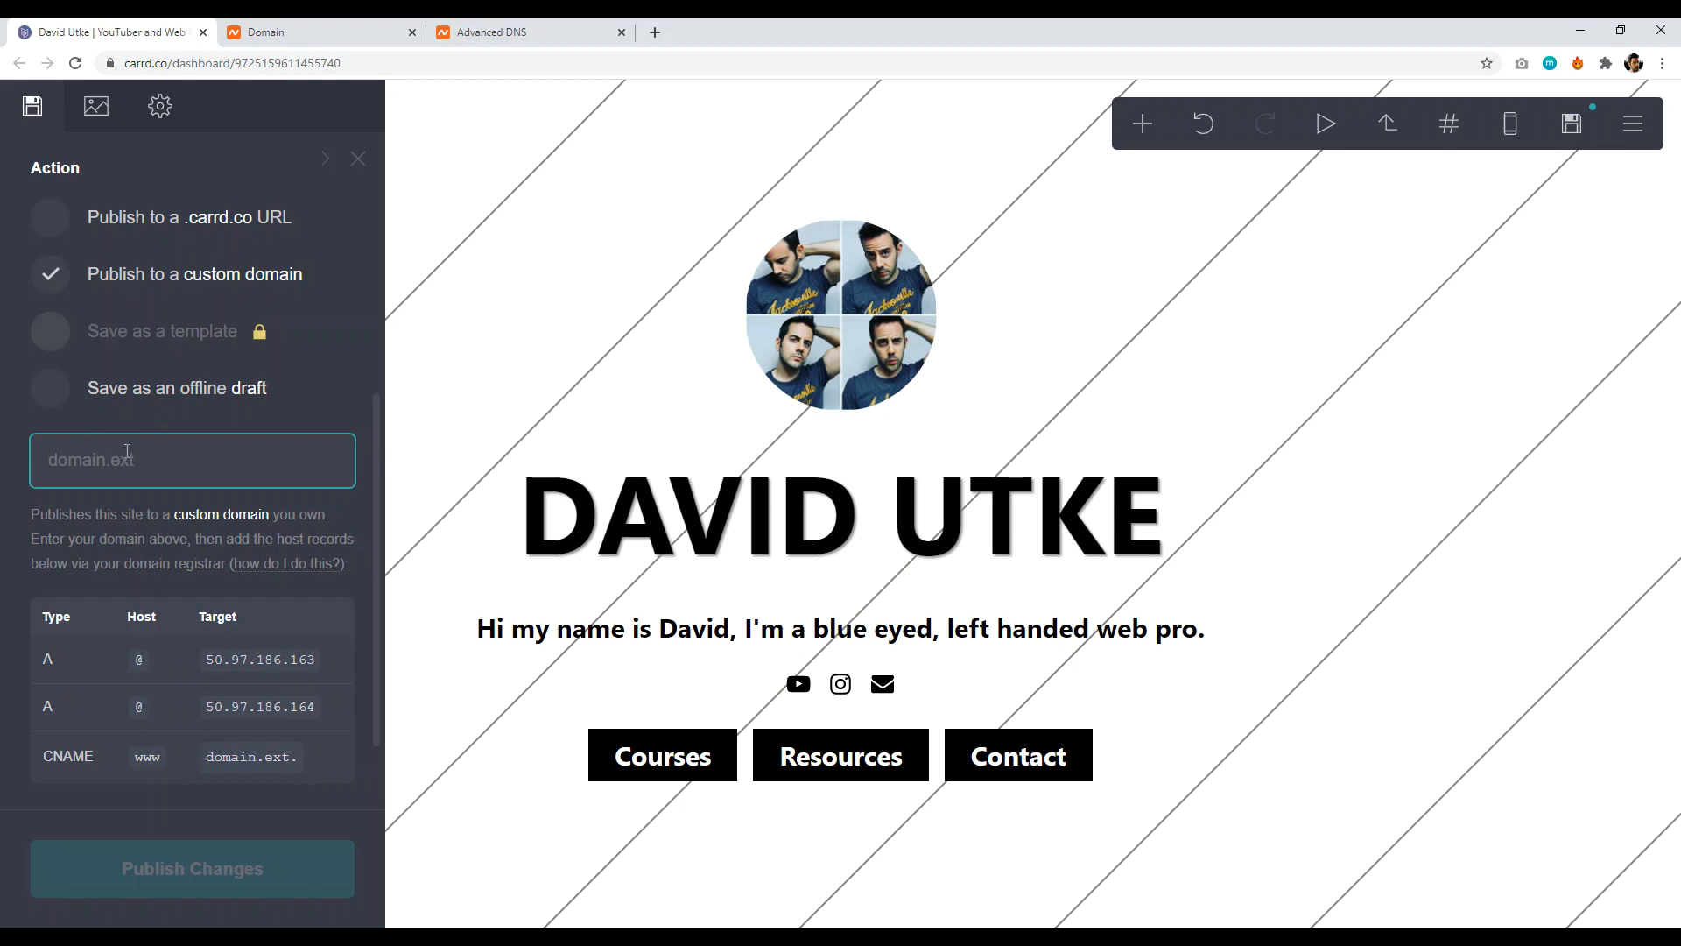
pyautogui.write('ww')
pyautogui.press('BackSpace')
pyautogui.press('BackSpace')
pyautogui.write('davidutke.com')
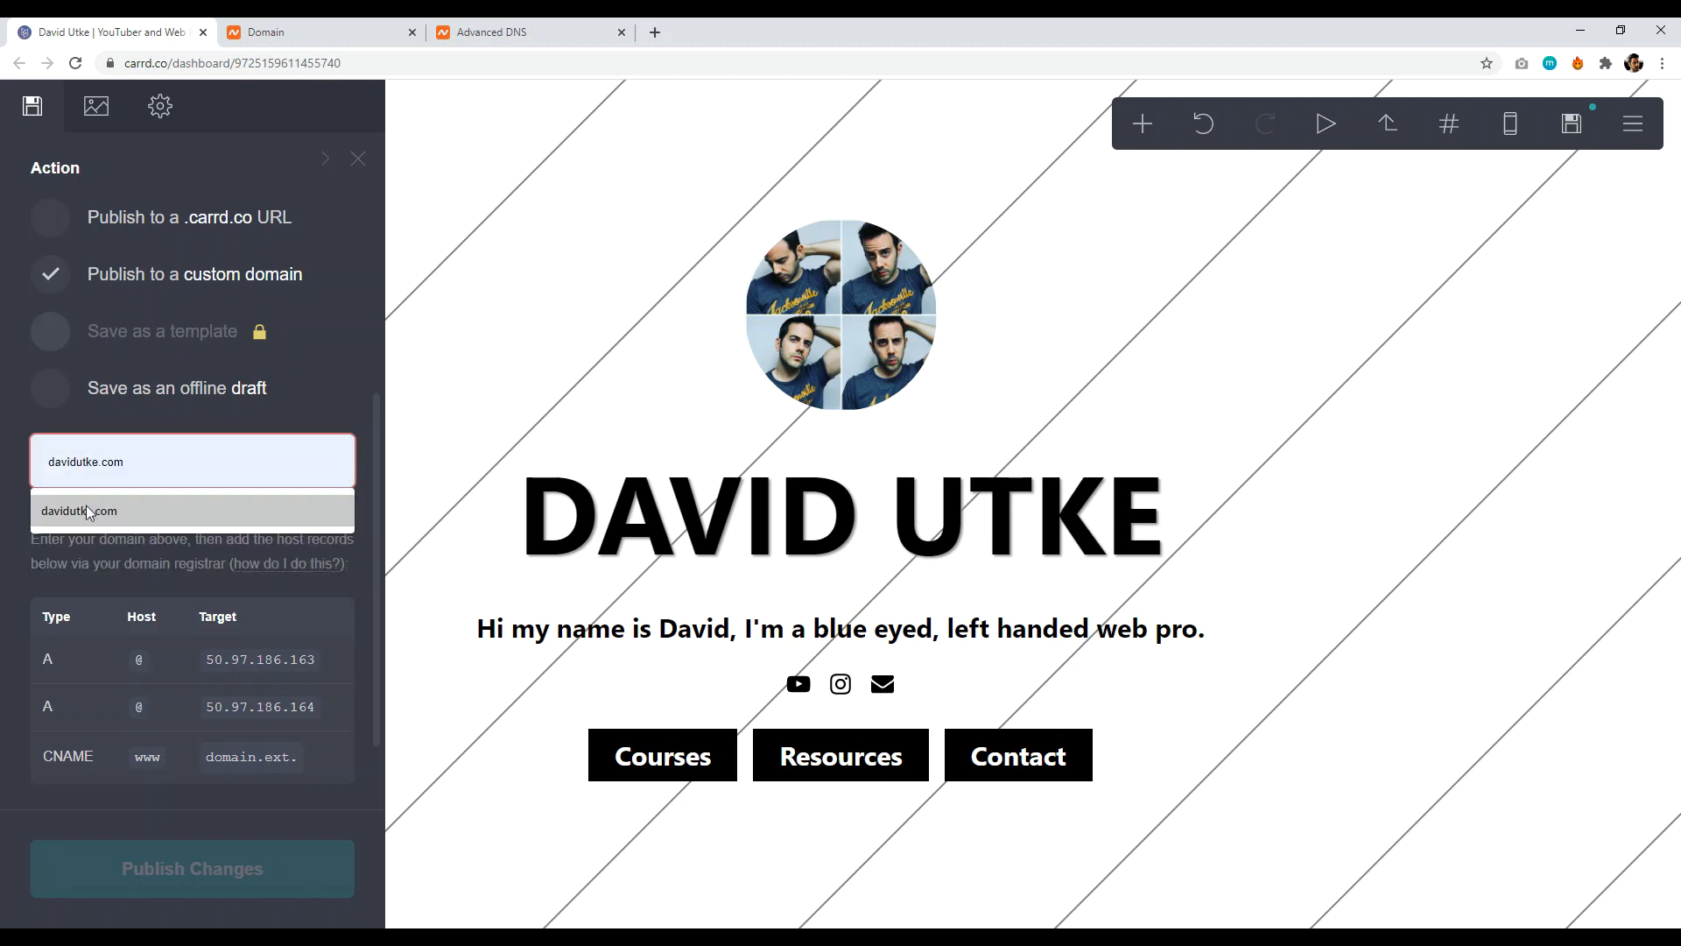
pyautogui.click(86, 508)
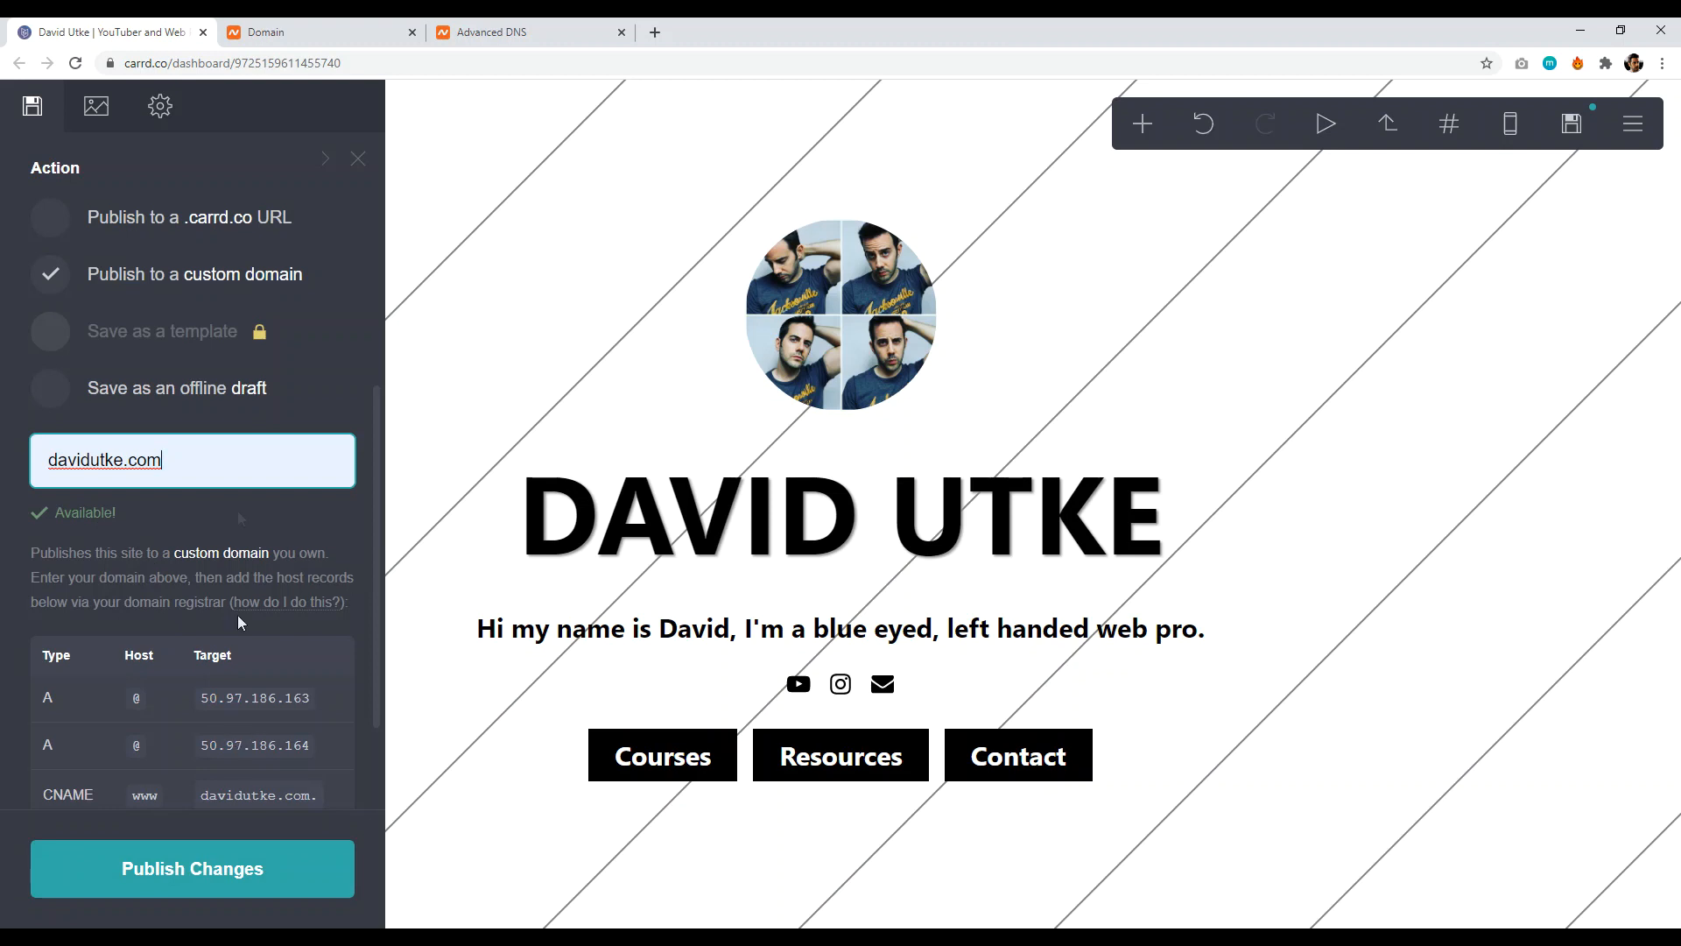
pyautogui.click(289, 31)
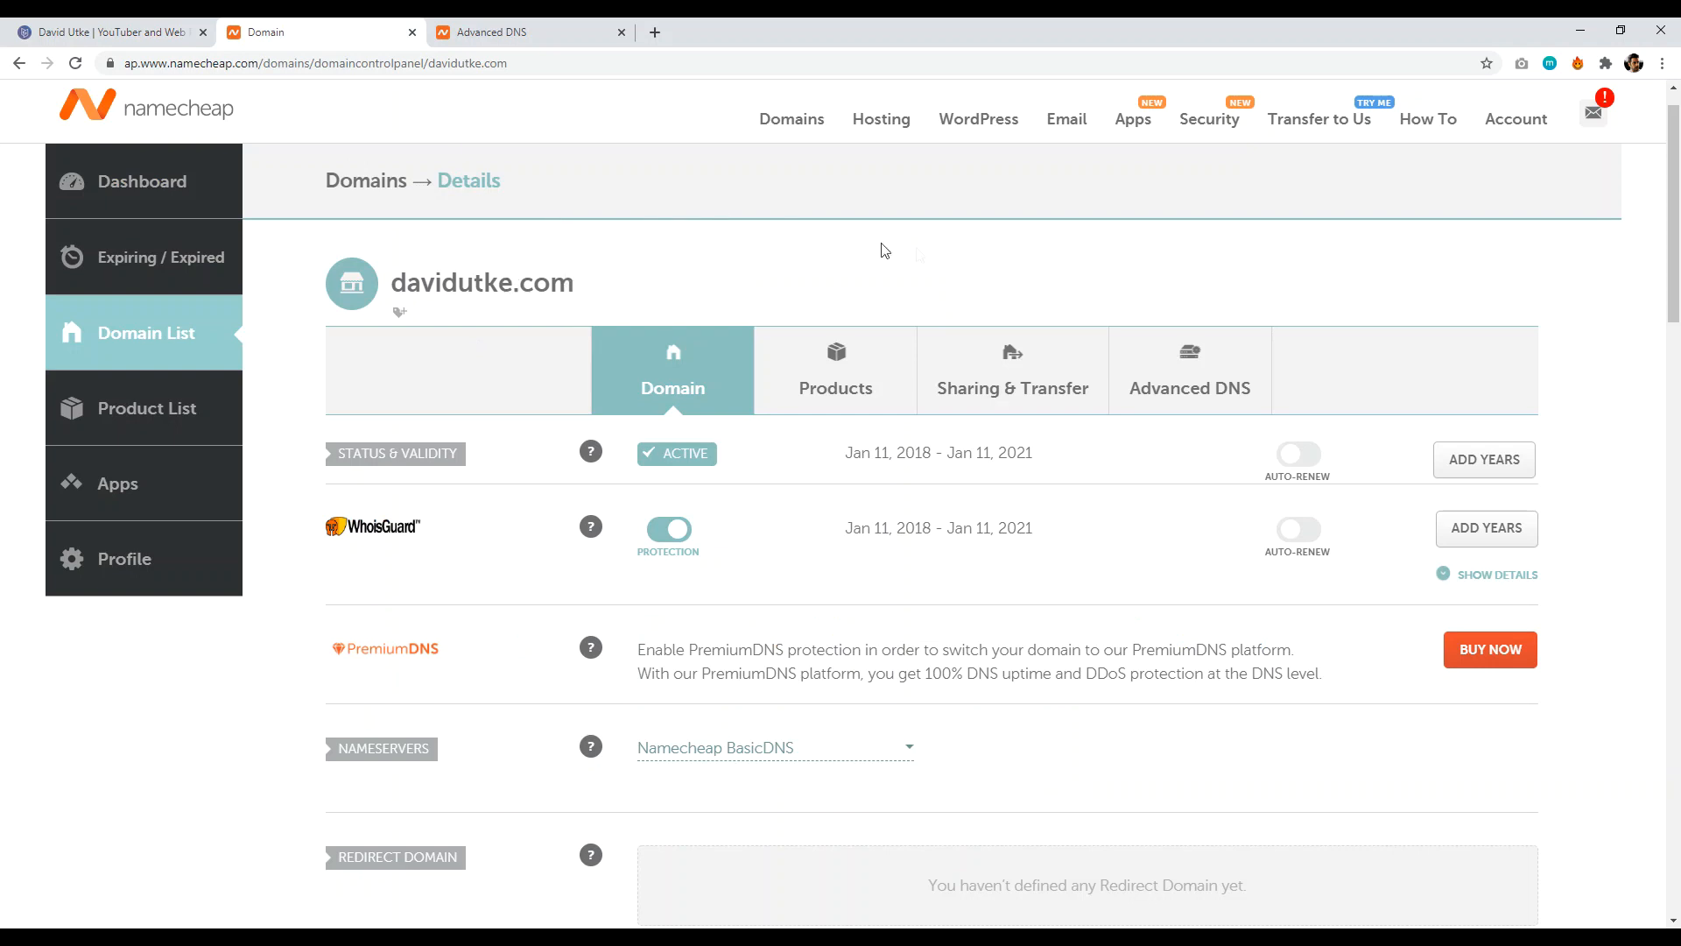
# - Open Advanced DNS for davidutke.com in Namecheap and add a new host record
pyautogui.click(1201, 387)
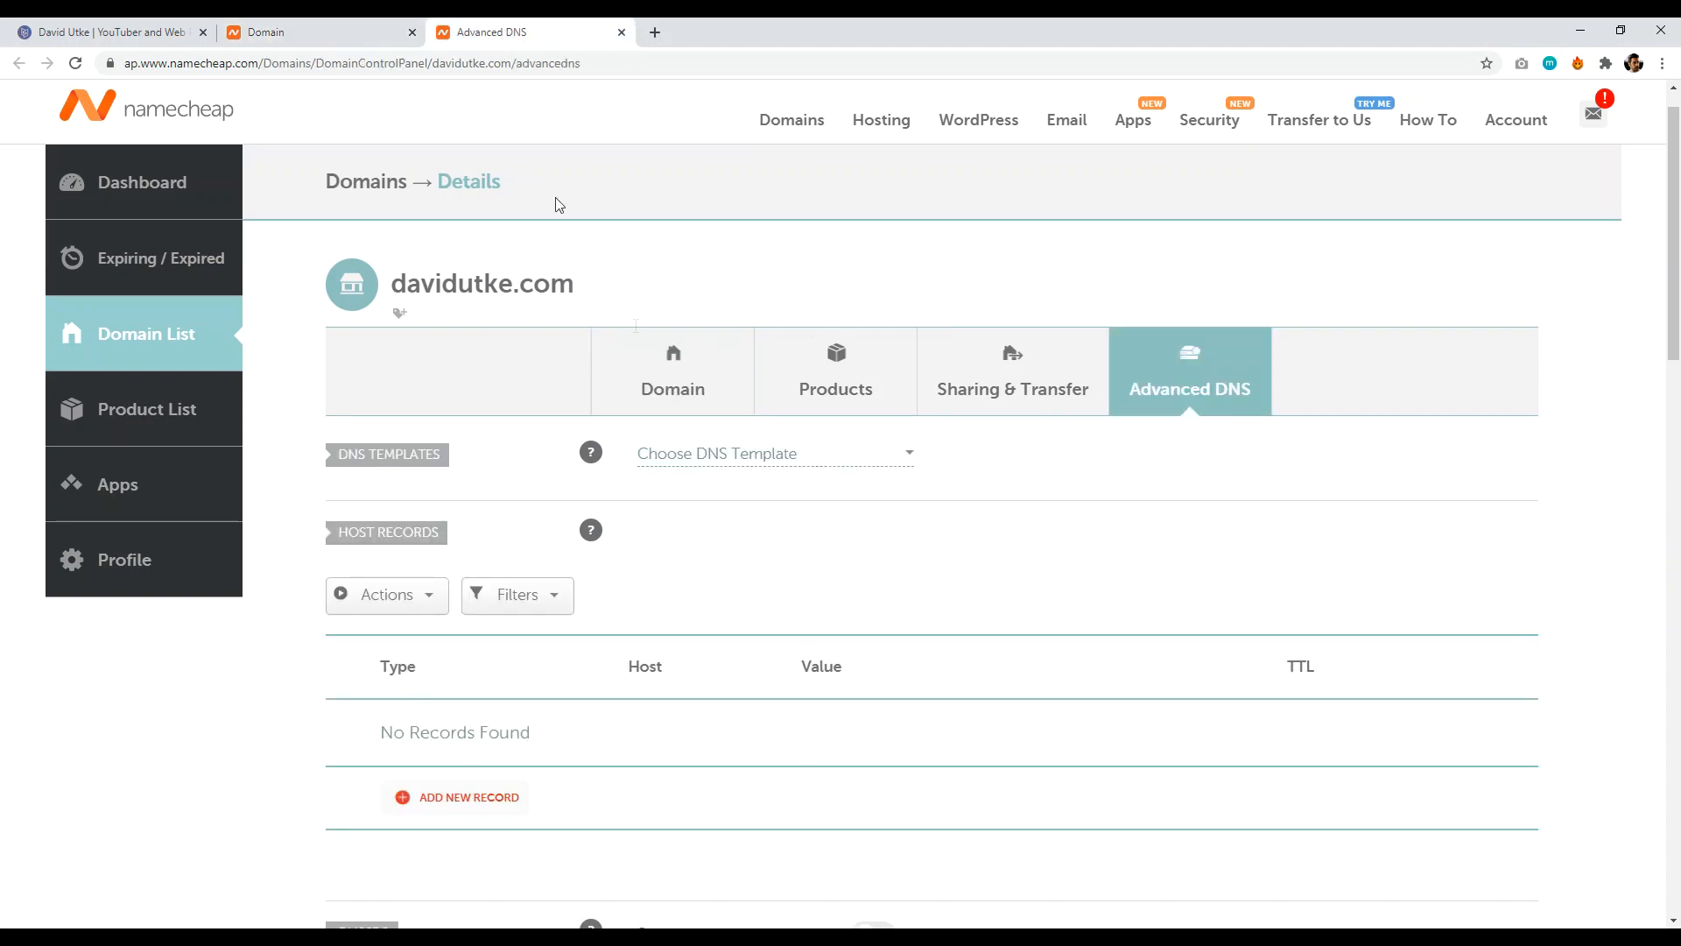
pyautogui.moveTo(1676, 206); pyautogui.dragTo(1677, 269)
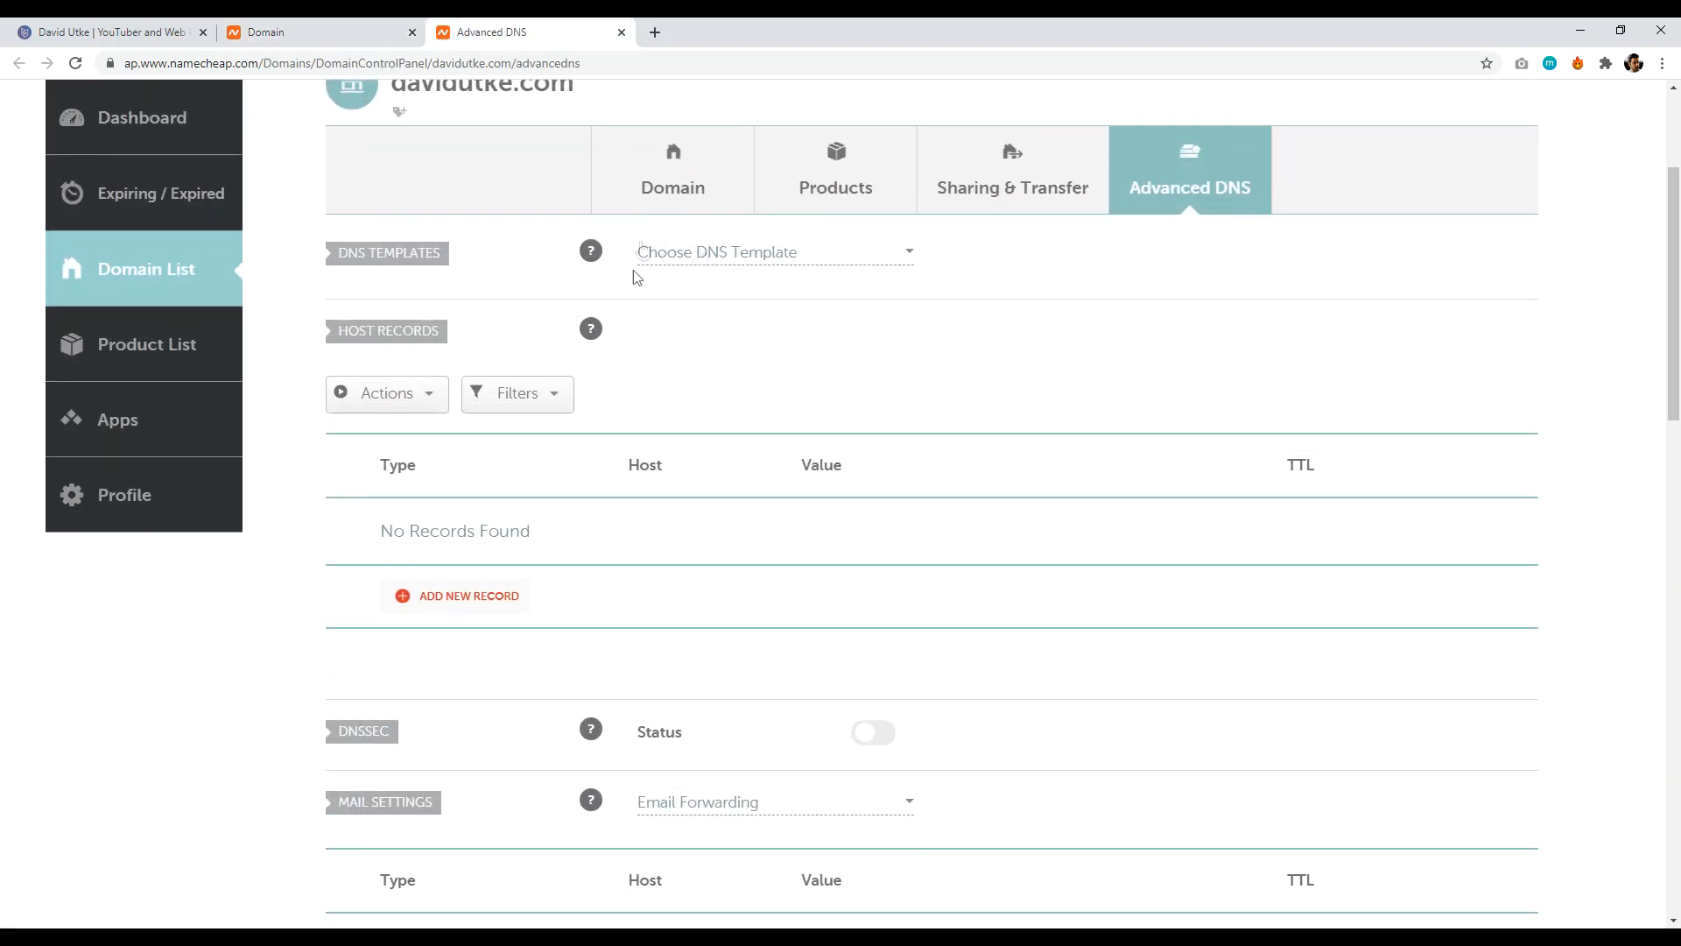
pyautogui.click(469, 597)
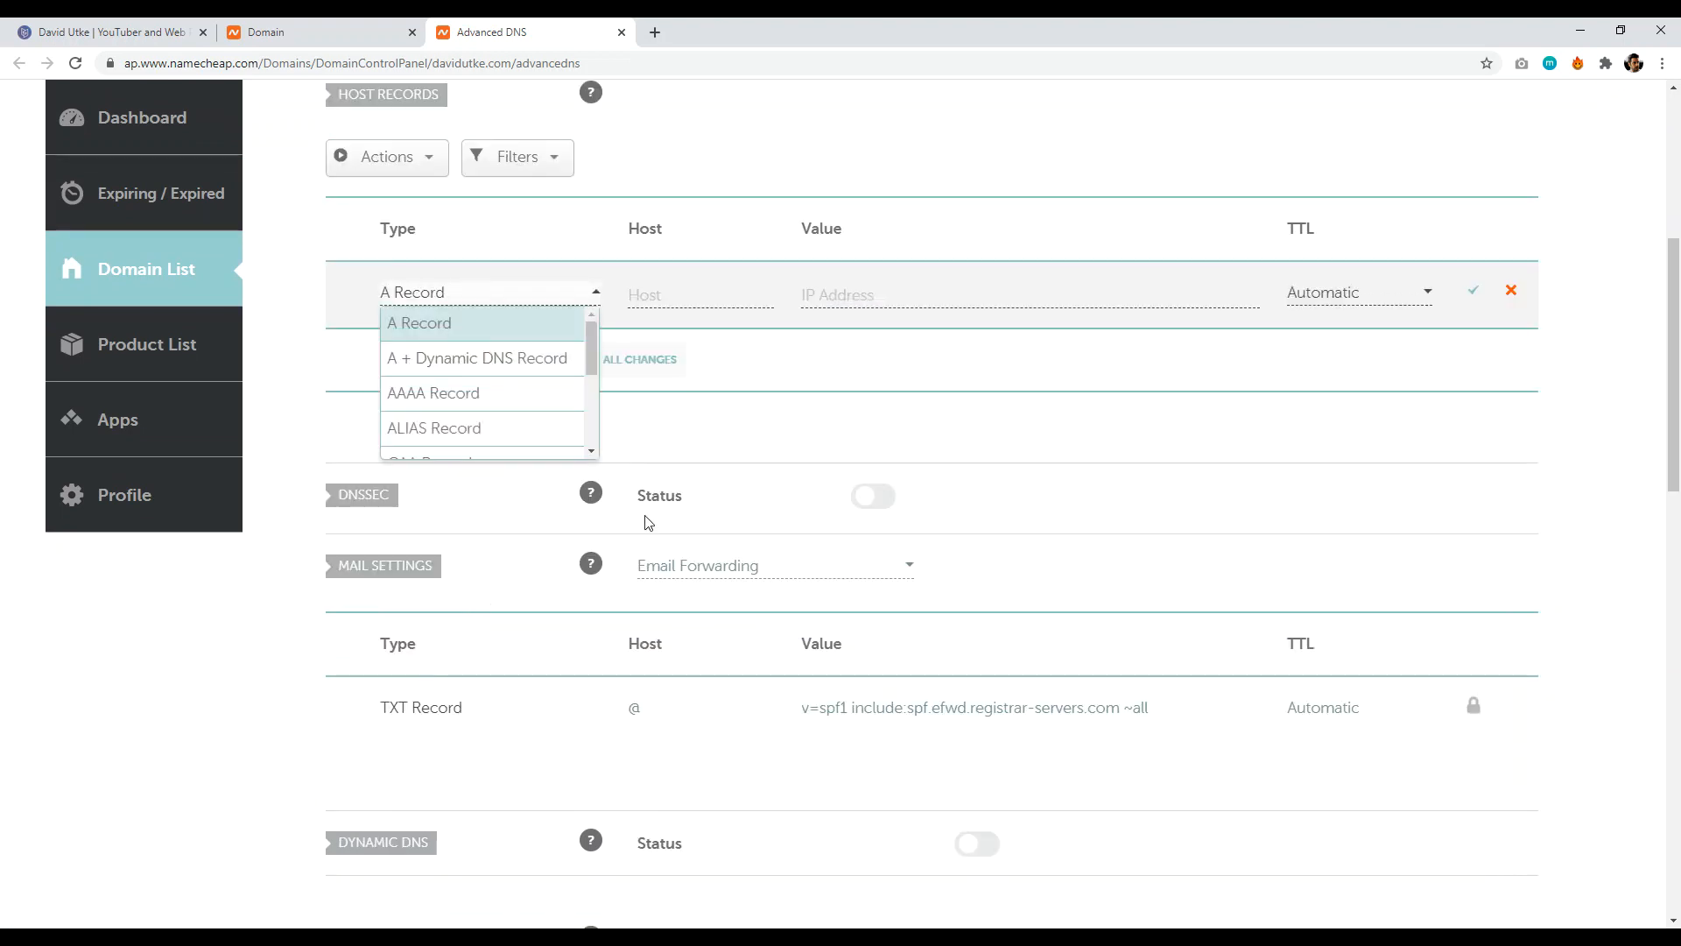
pyautogui.click(109, 31)
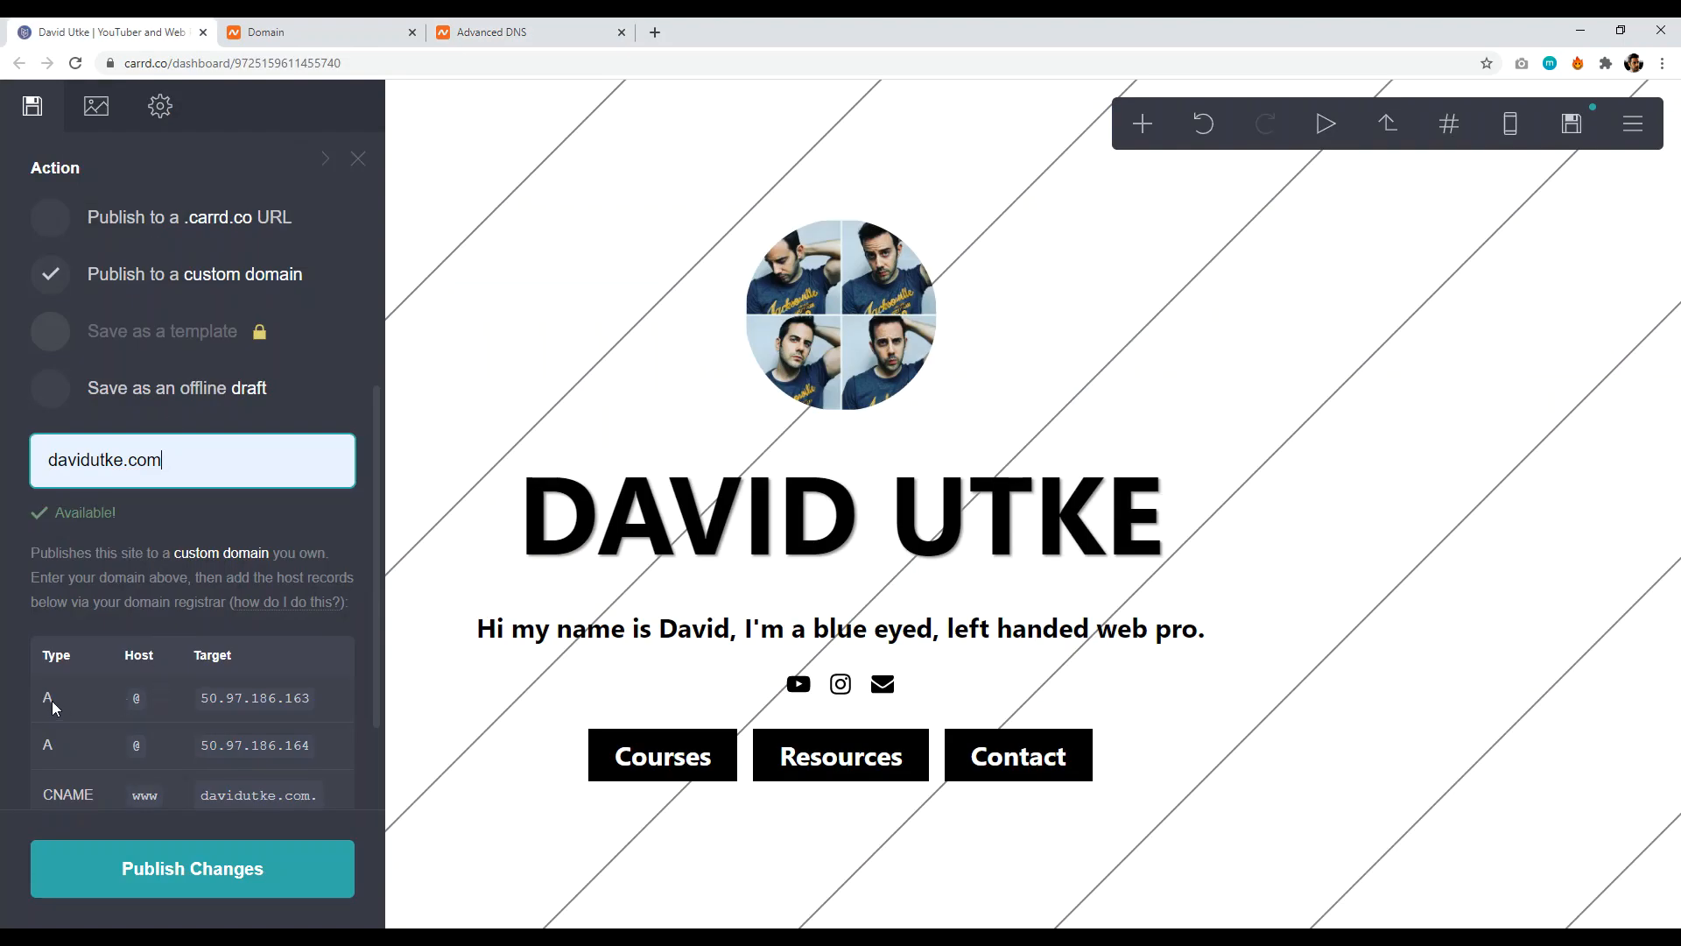
# - Make the new record an @ A record with value 50.97.186.163 copied from Carrd
pyautogui.moveTo(310, 698); pyautogui.dragTo(204, 698)
pyautogui.rightClick(235, 698)
pyautogui.click(262, 706)
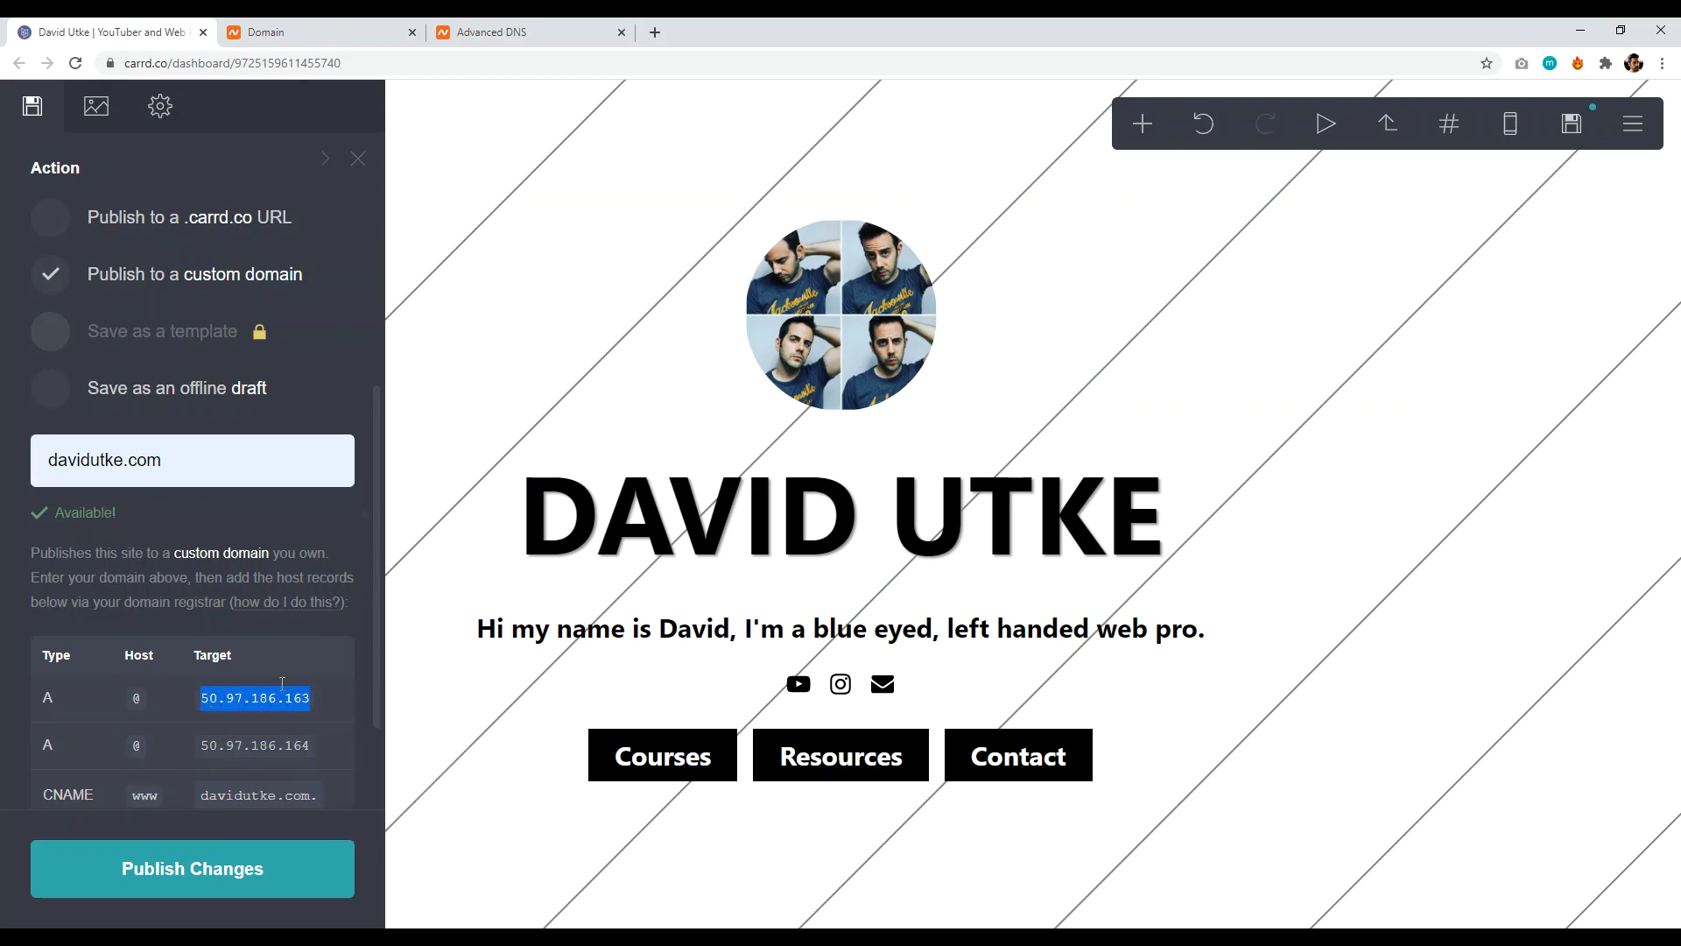
pyautogui.click(495, 31)
pyautogui.click(831, 298)
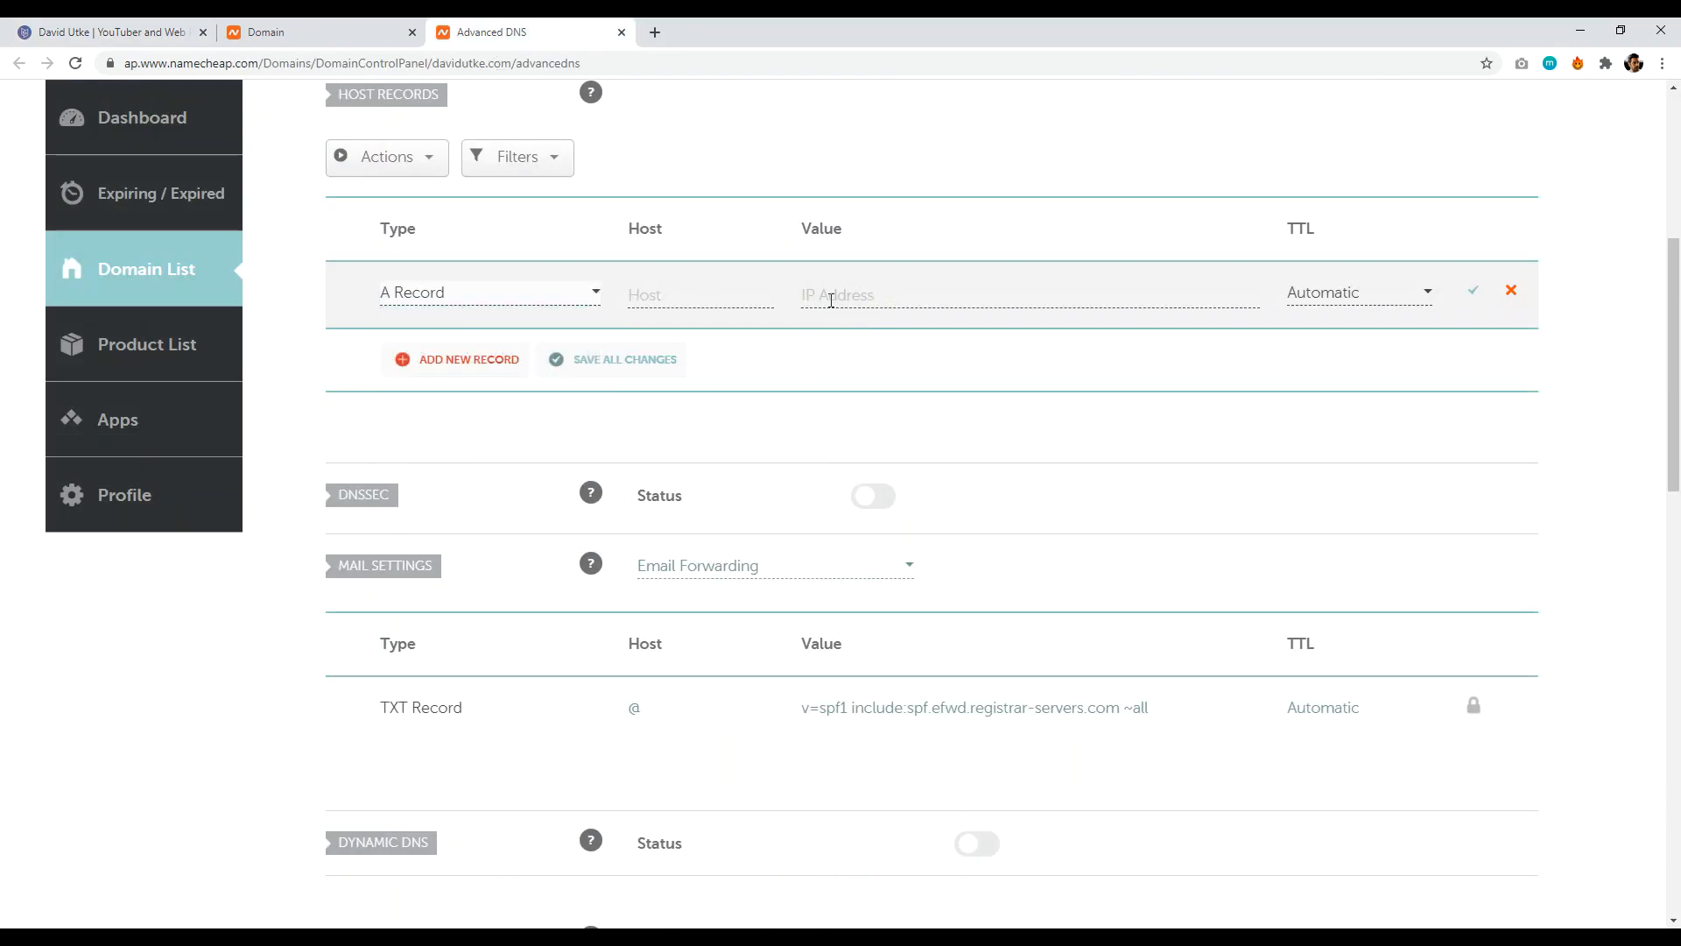
pyautogui.rightClick(824, 297)
pyautogui.click(825, 431)
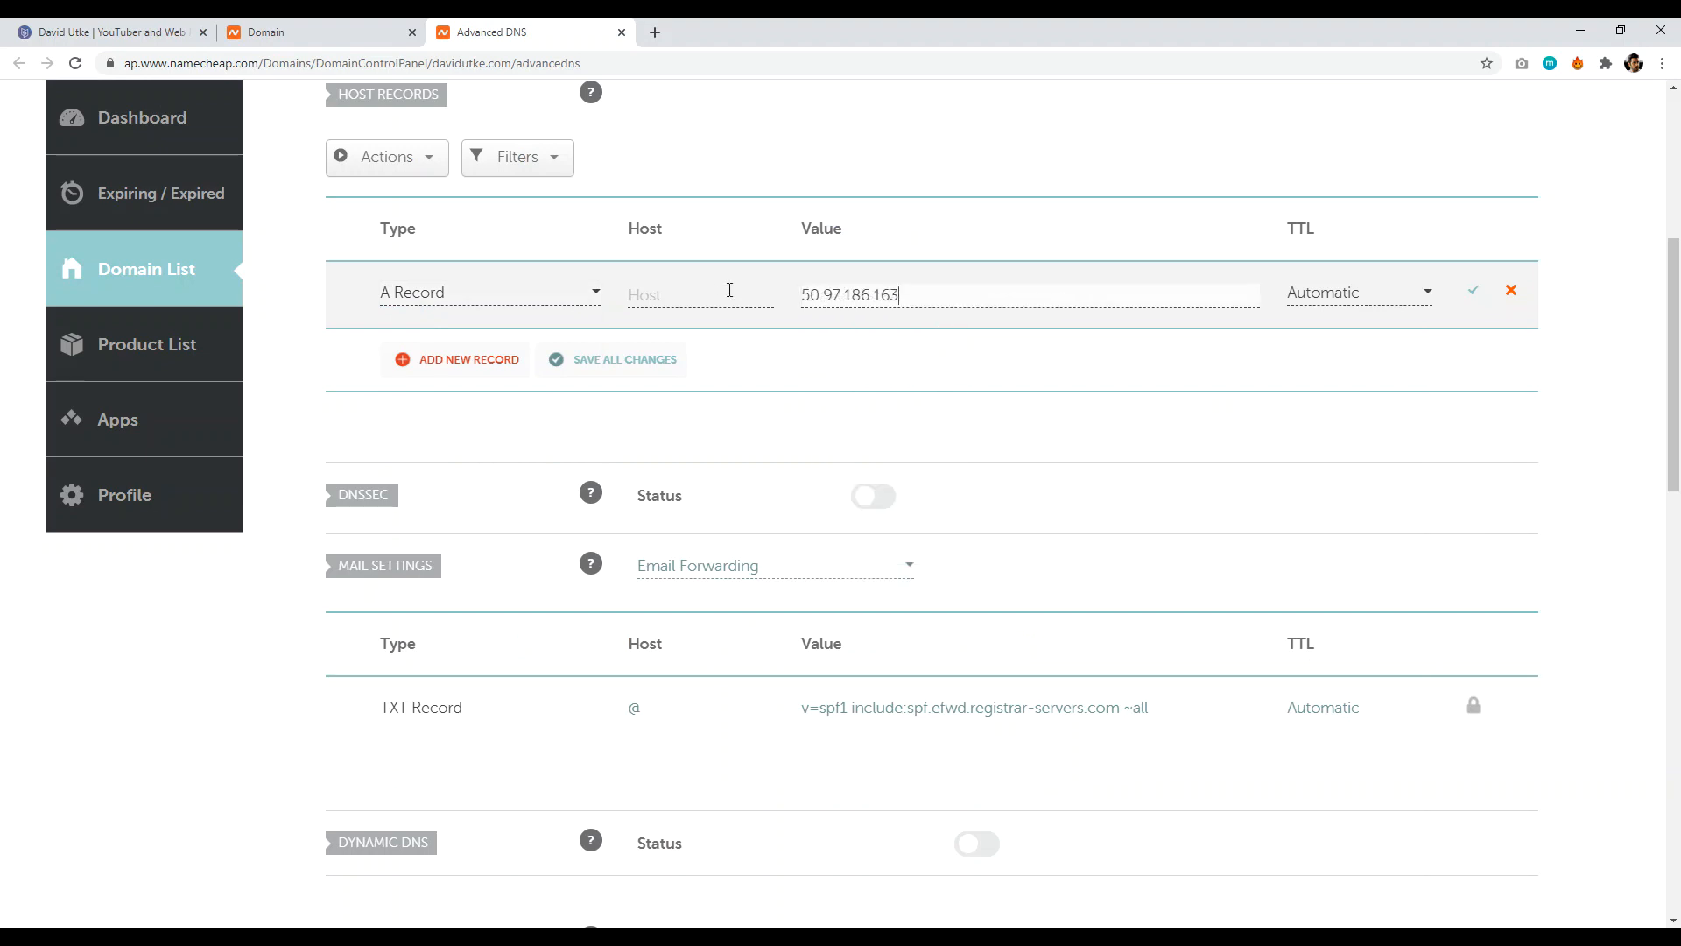
pyautogui.click(112, 32)
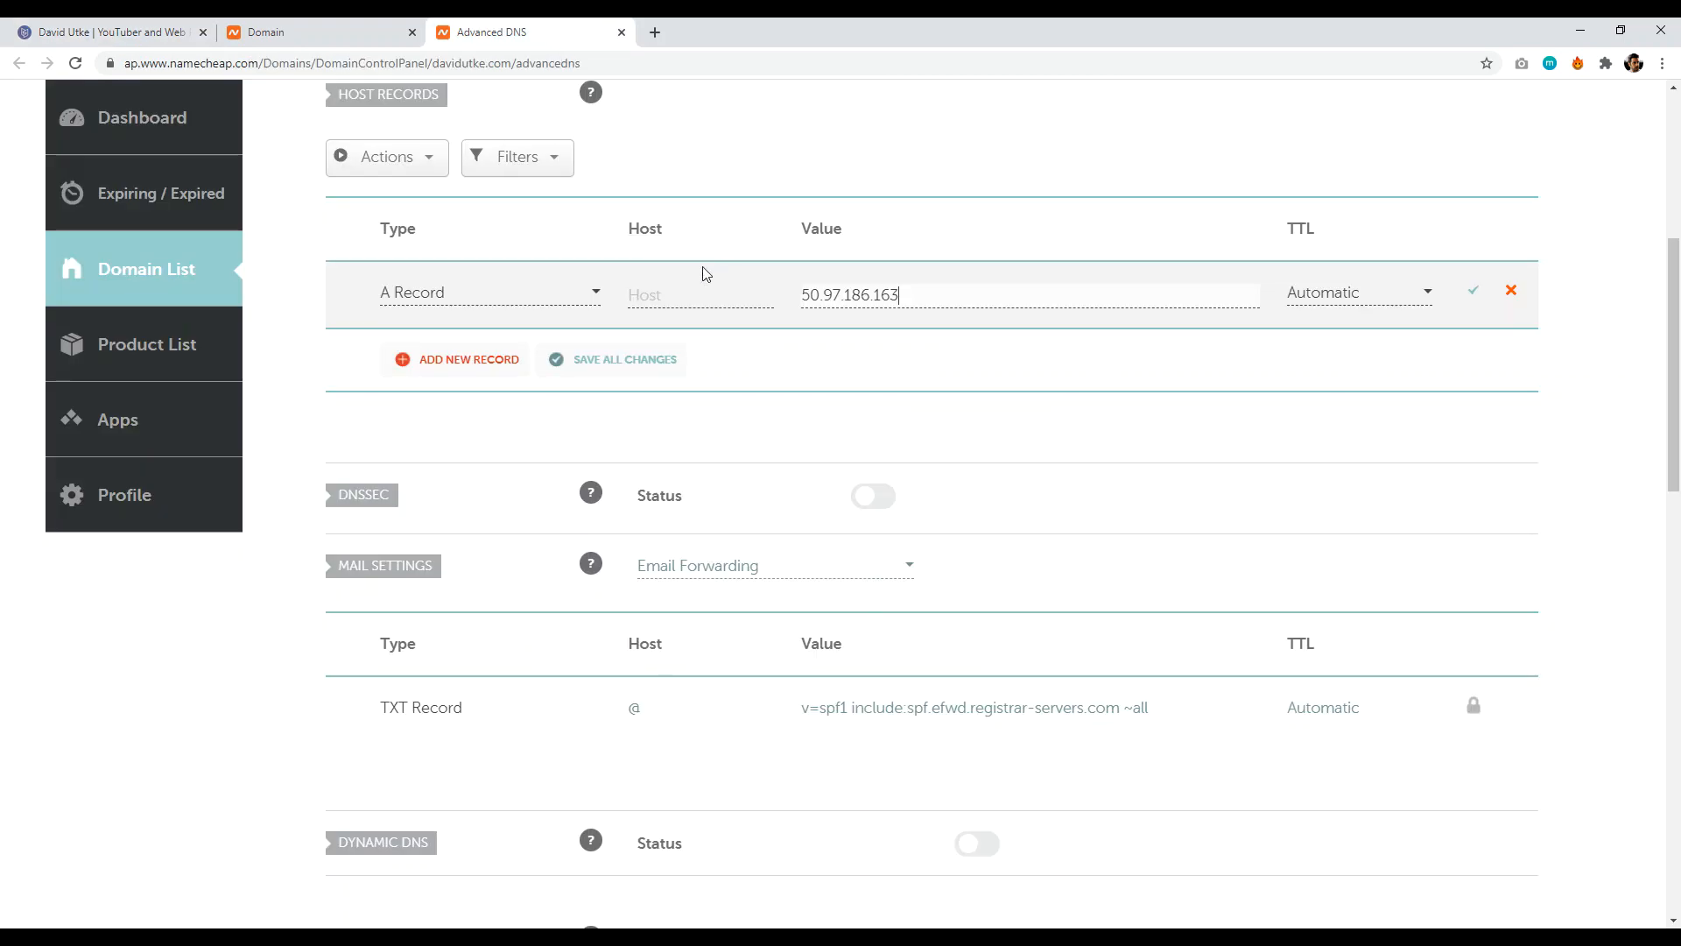
pyautogui.click(694, 296)
pyautogui.write('@')
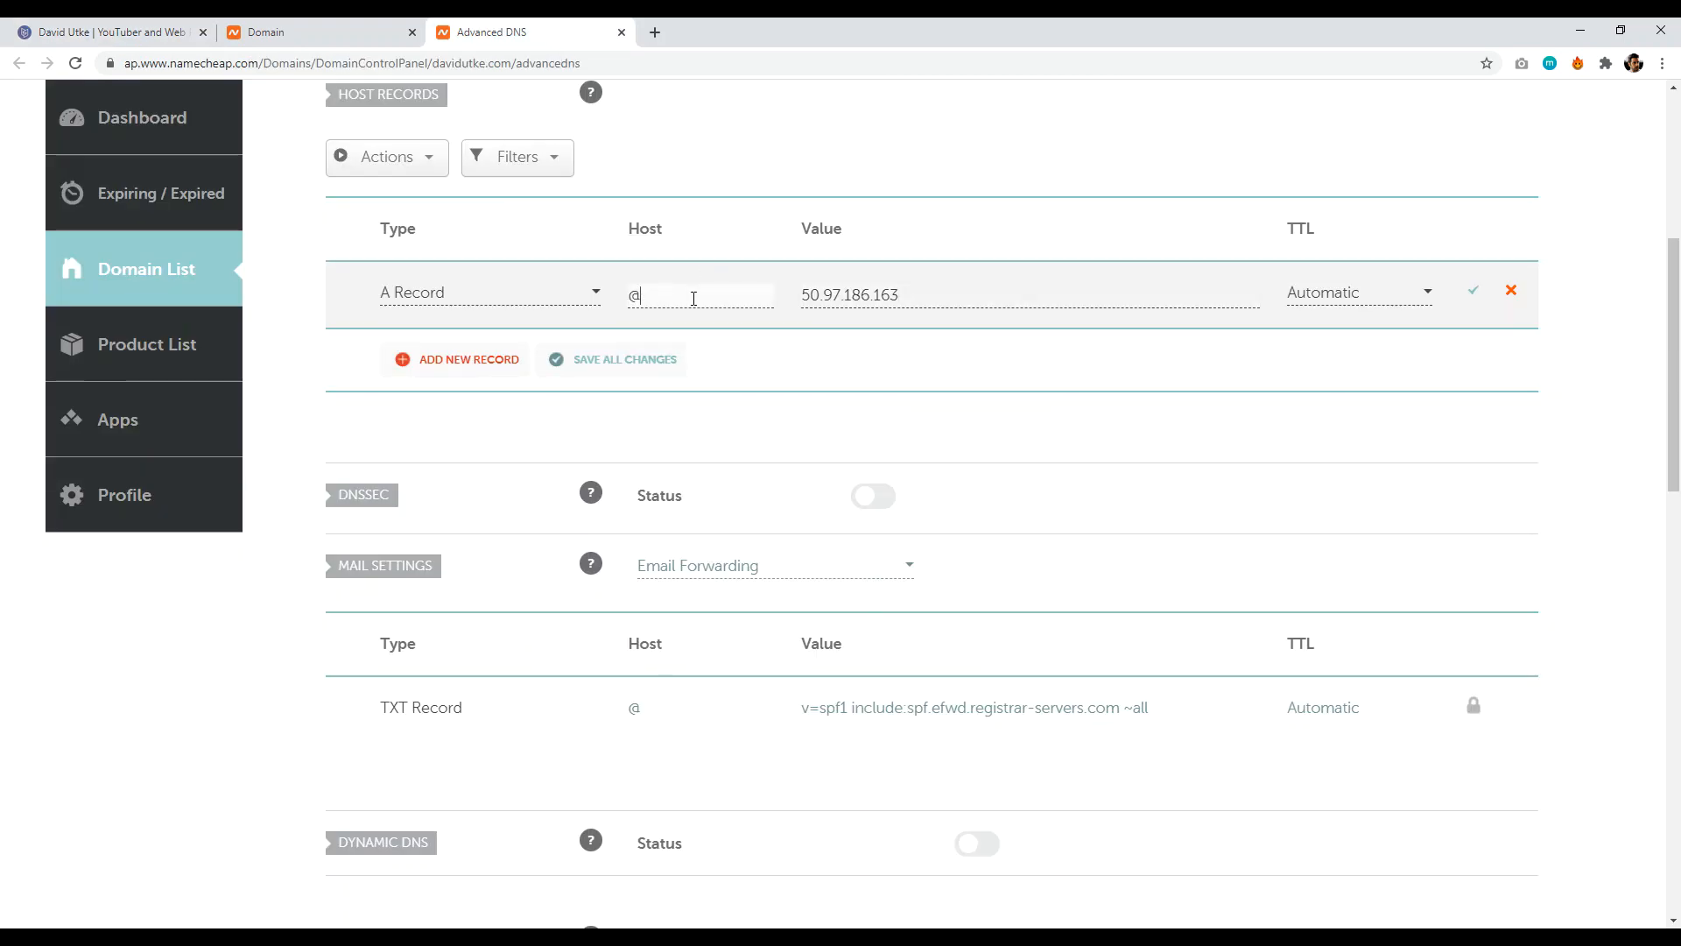
# - Add a second @ A record with value 50.97.186.164 copied from Carrd
pyautogui.click(432, 362)
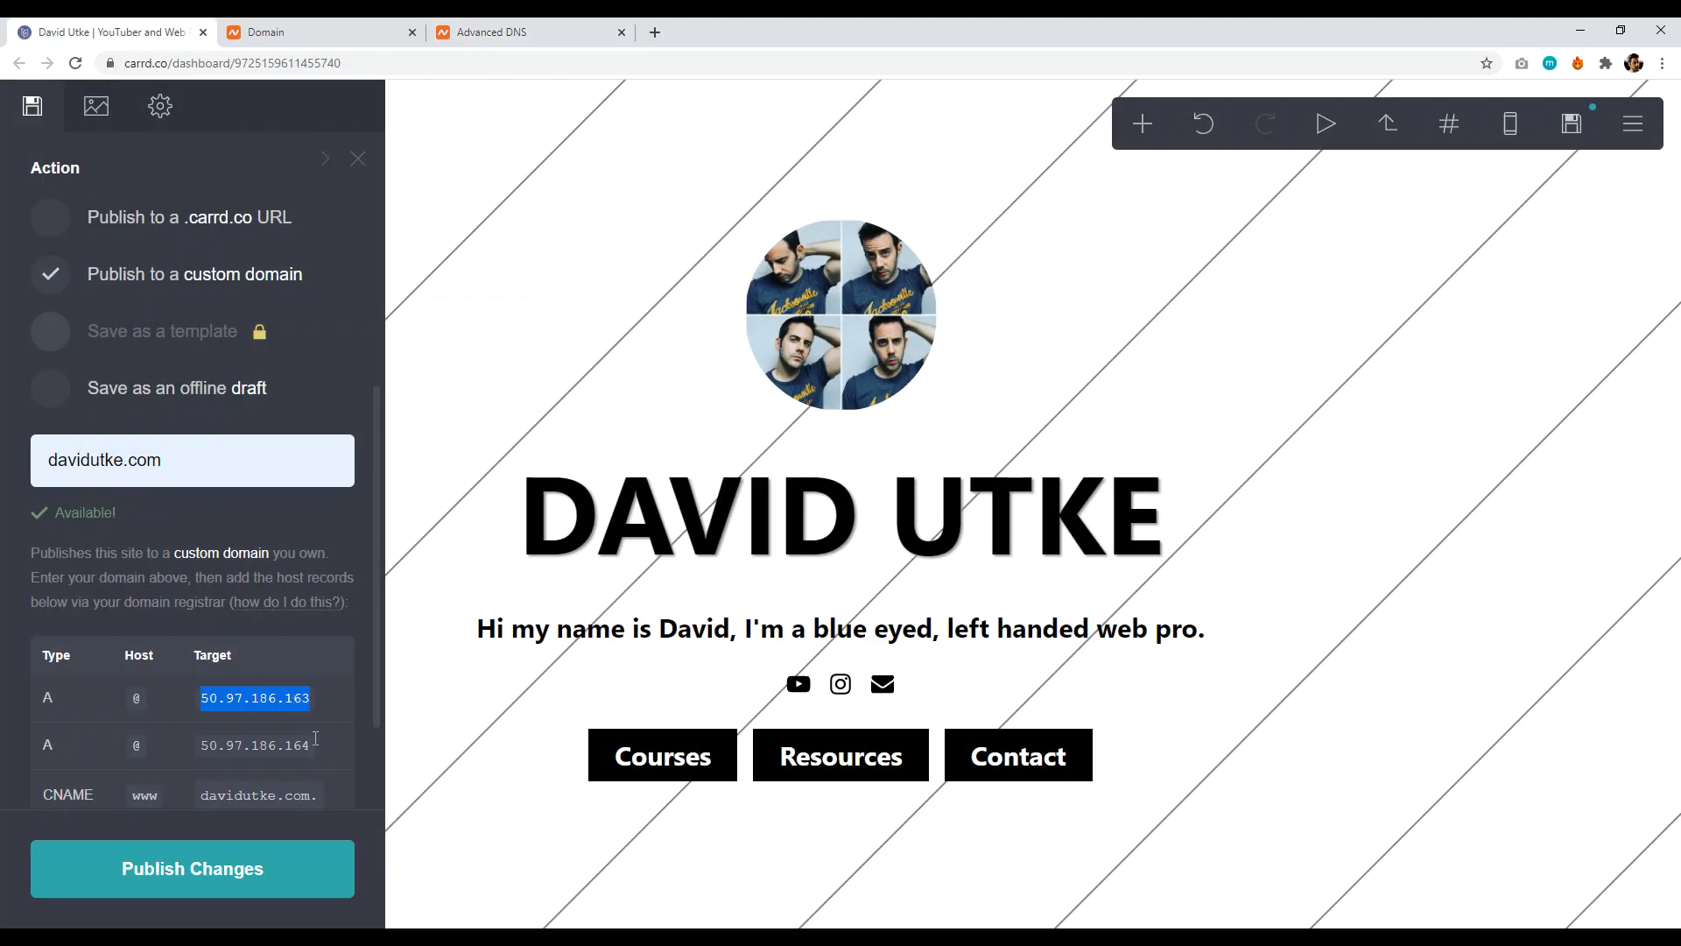
pyautogui.moveTo(314, 744); pyautogui.dragTo(204, 737)
pyautogui.click(226, 744)
pyautogui.rightClick(219, 740)
pyautogui.click(254, 752)
pyautogui.click(495, 32)
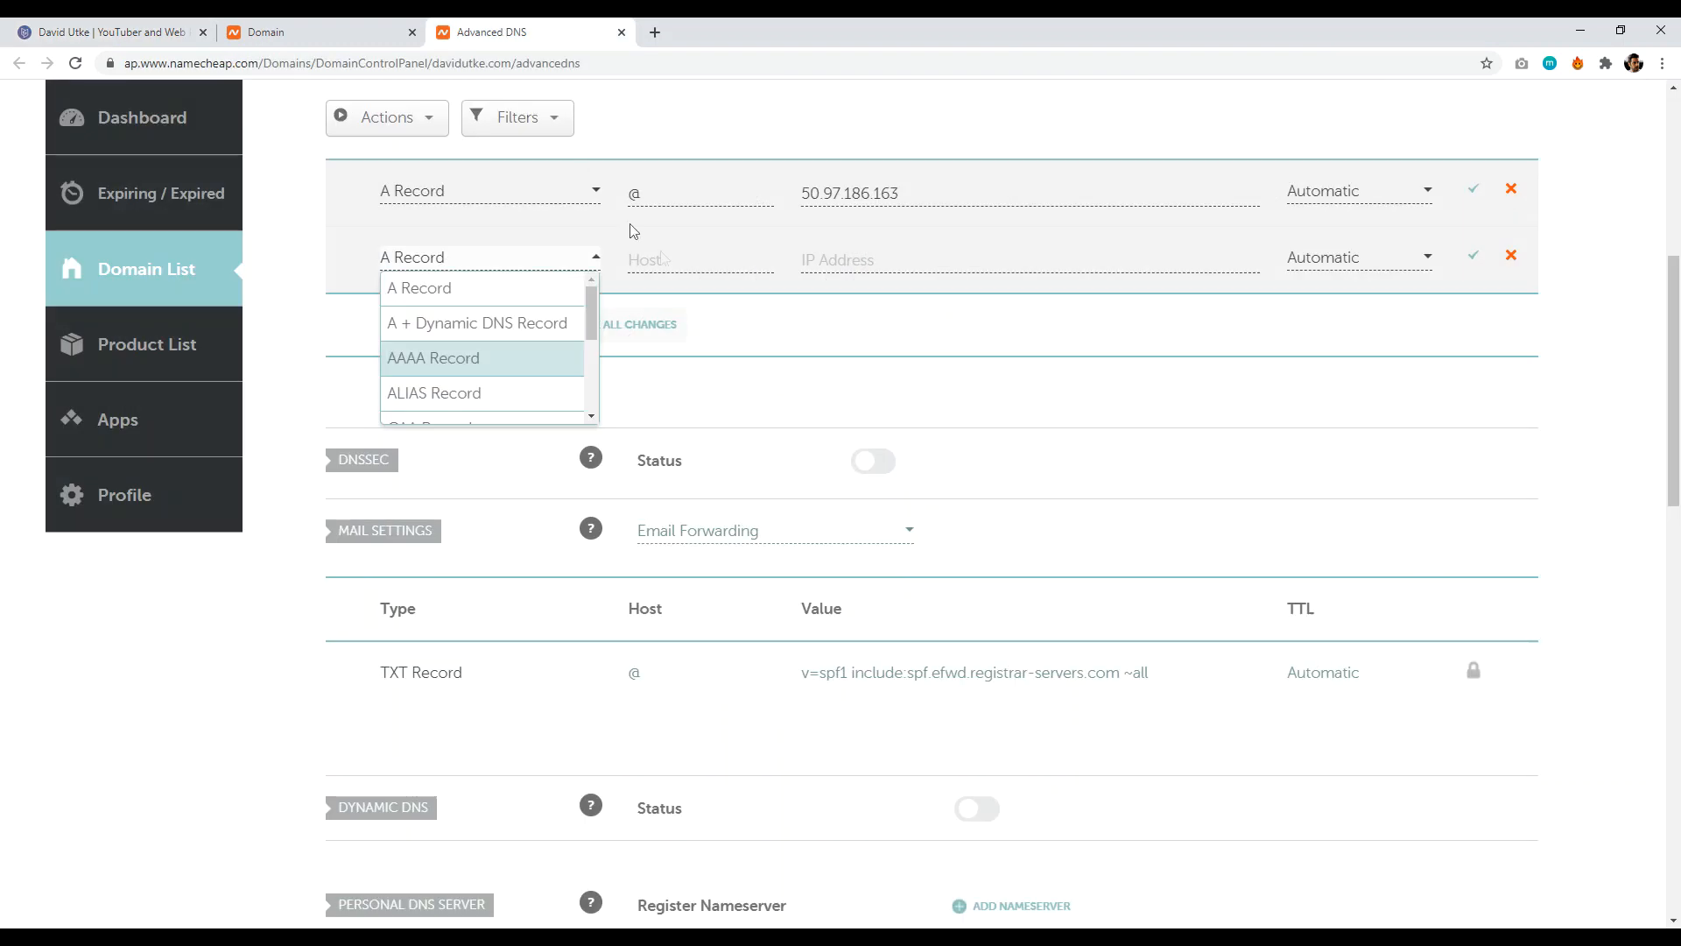
pyautogui.click(846, 263)
pyautogui.rightClick(847, 261)
pyautogui.click(871, 379)
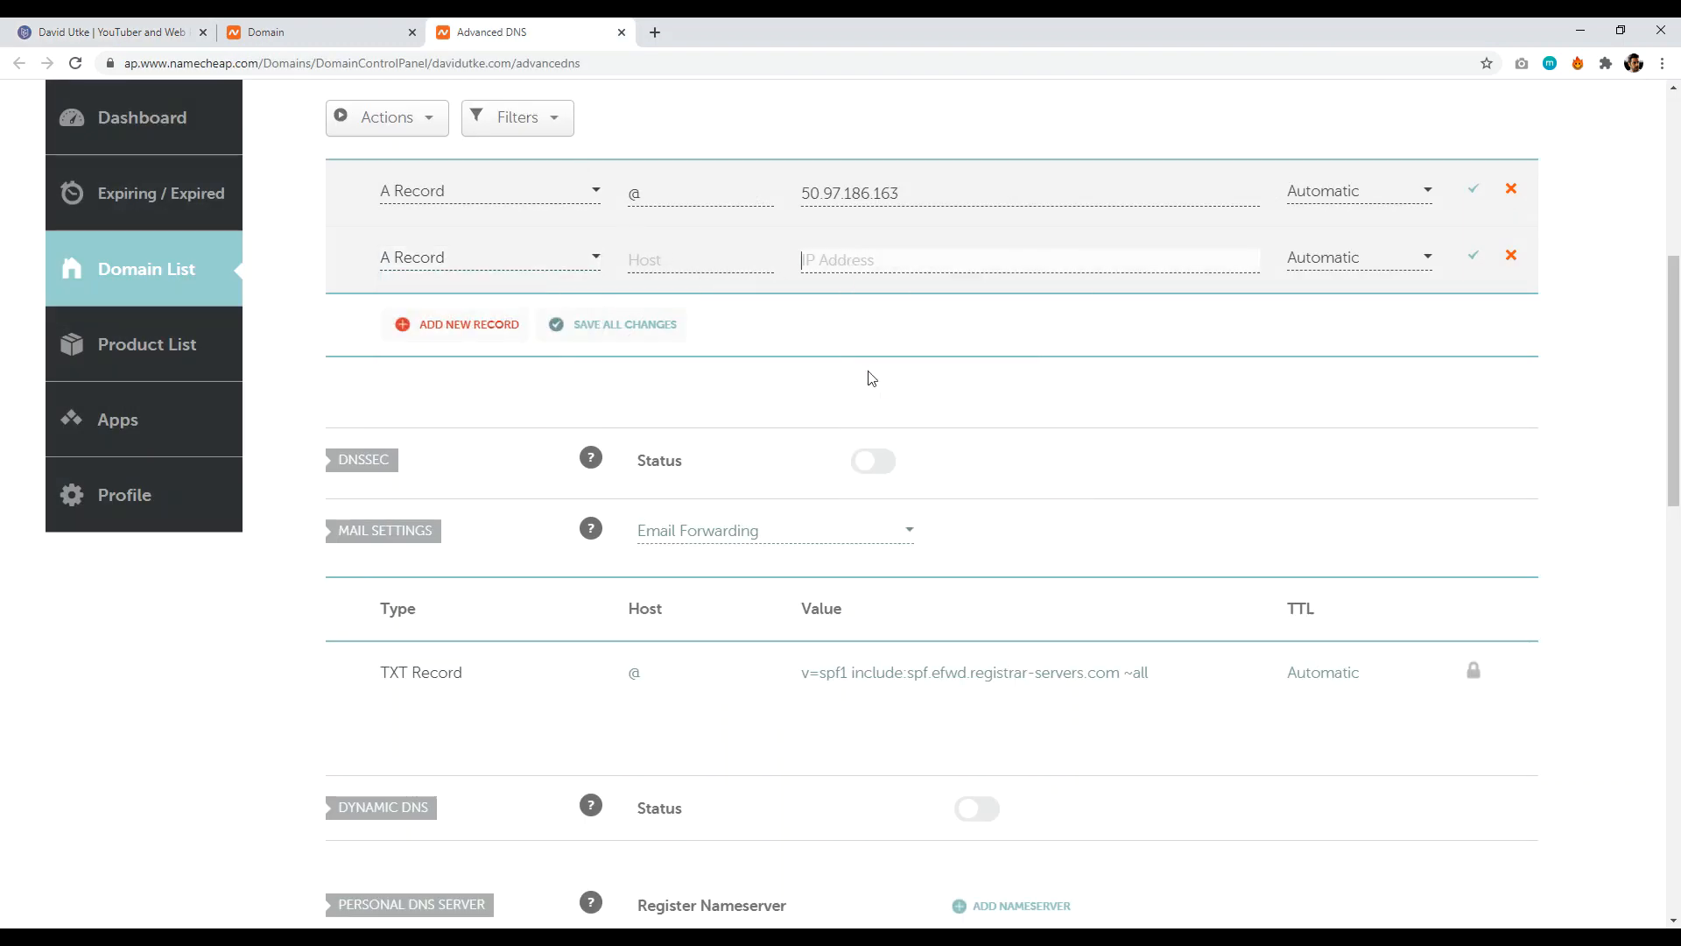
pyautogui.click(712, 259)
pyautogui.write('@')
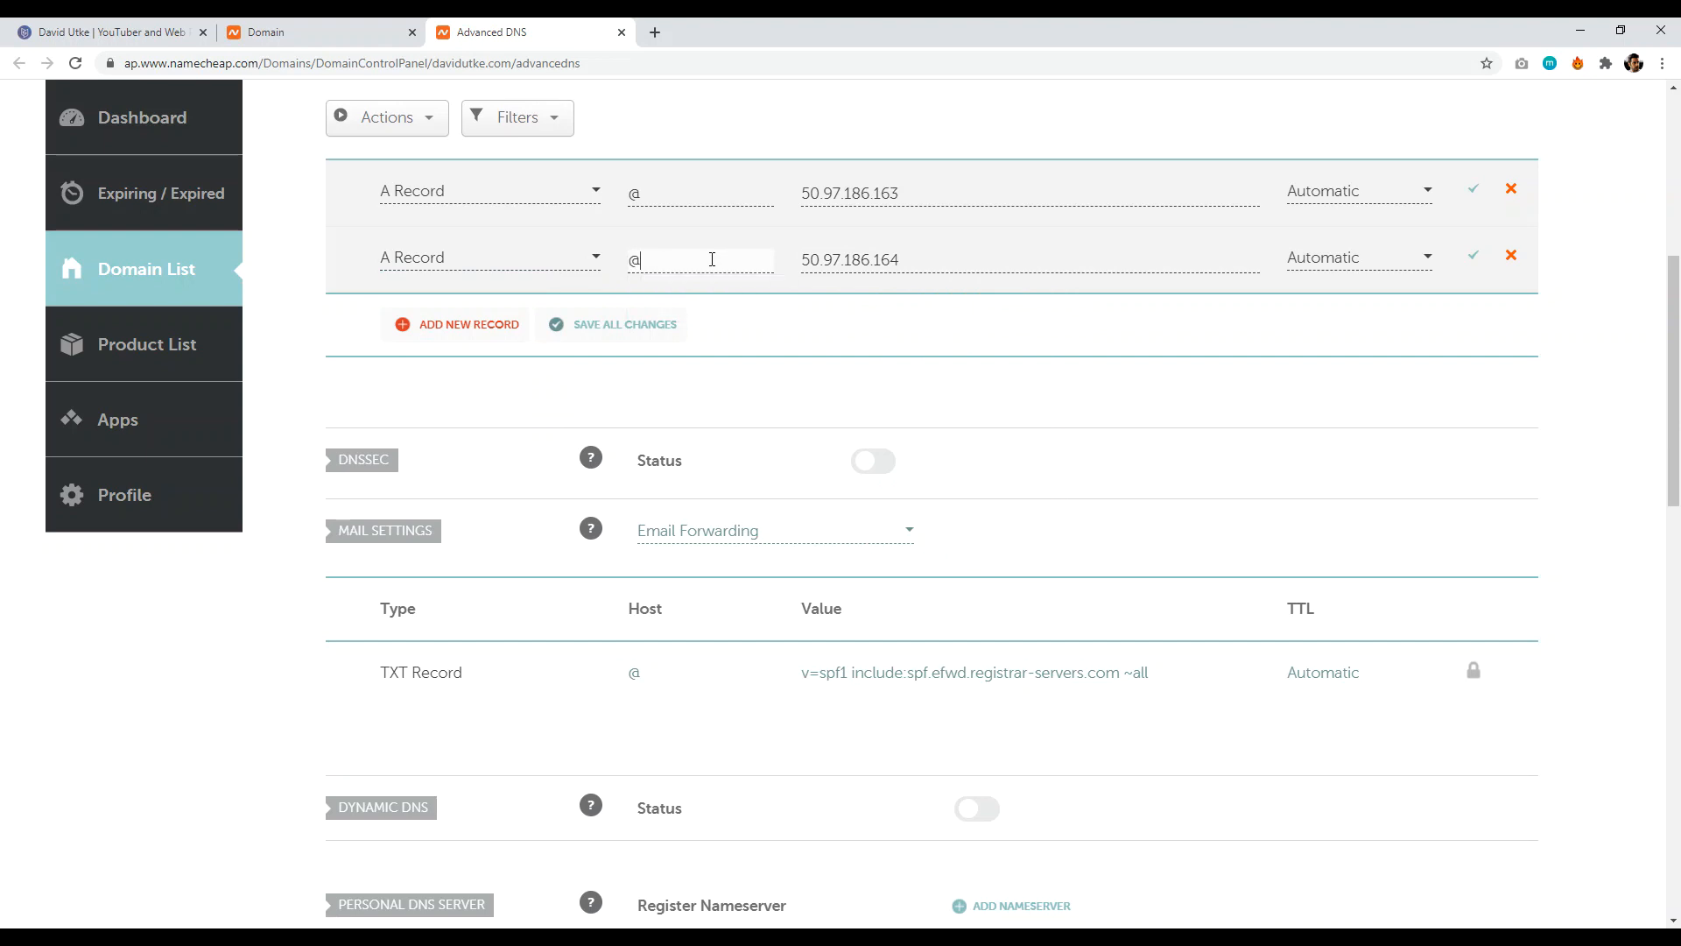
# - Copy Carrd's CNAME target davidutke.com. for use in Namecheap
pyautogui.click(135, 32)
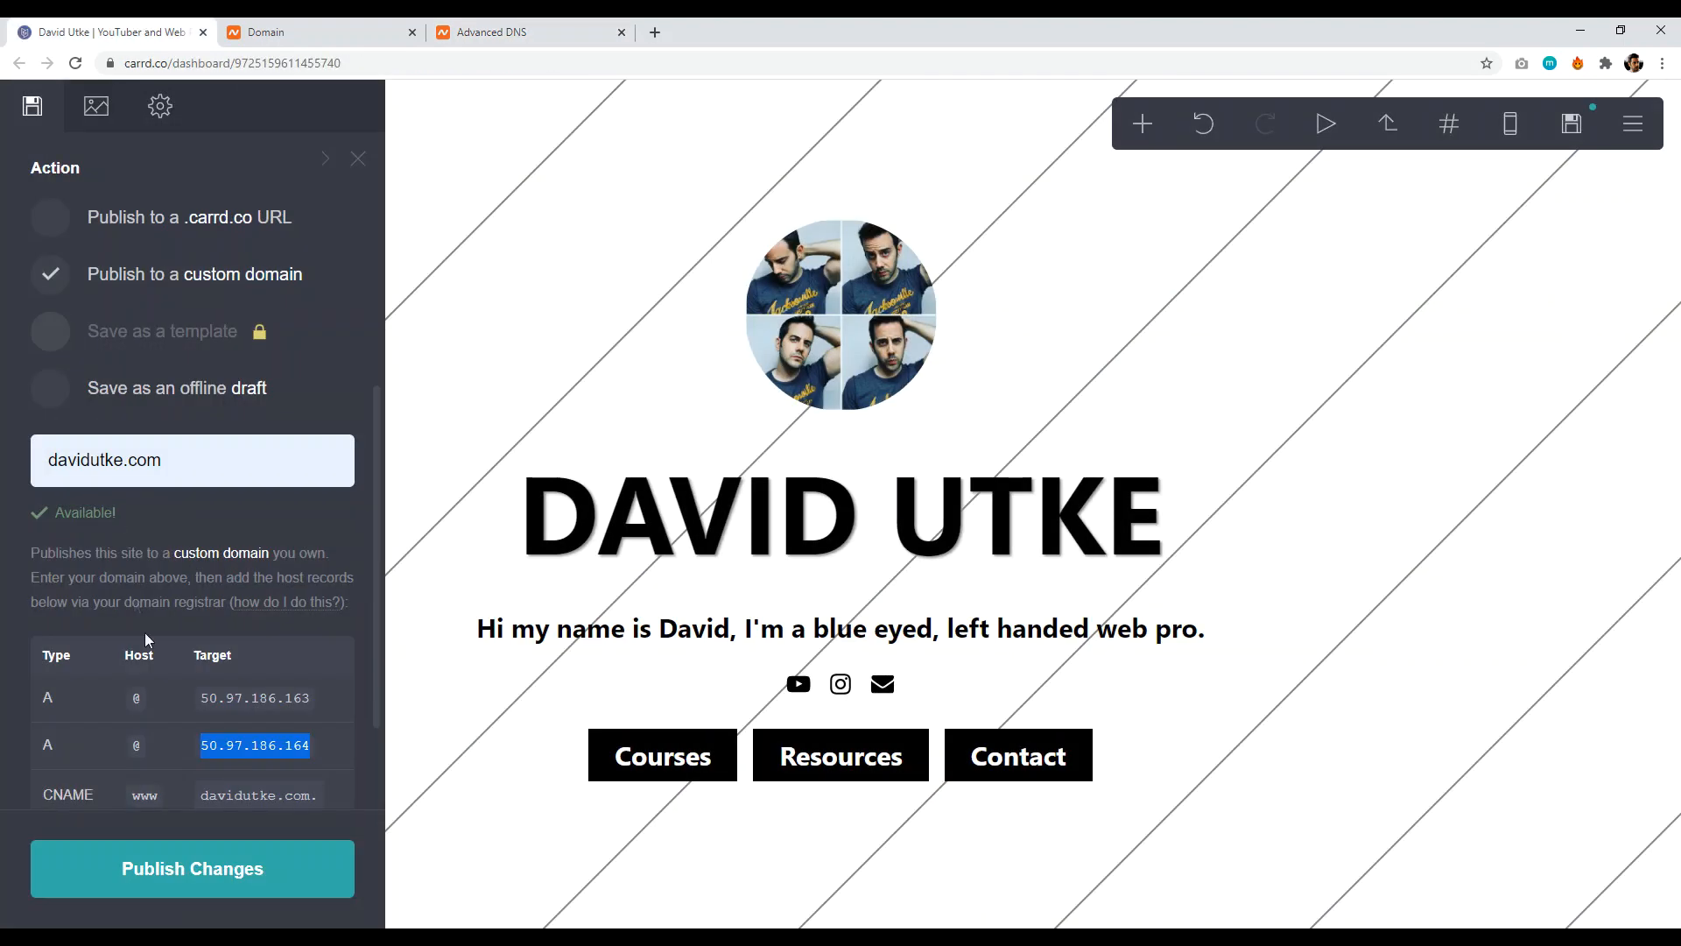
pyautogui.moveTo(316, 802); pyautogui.dragTo(208, 787)
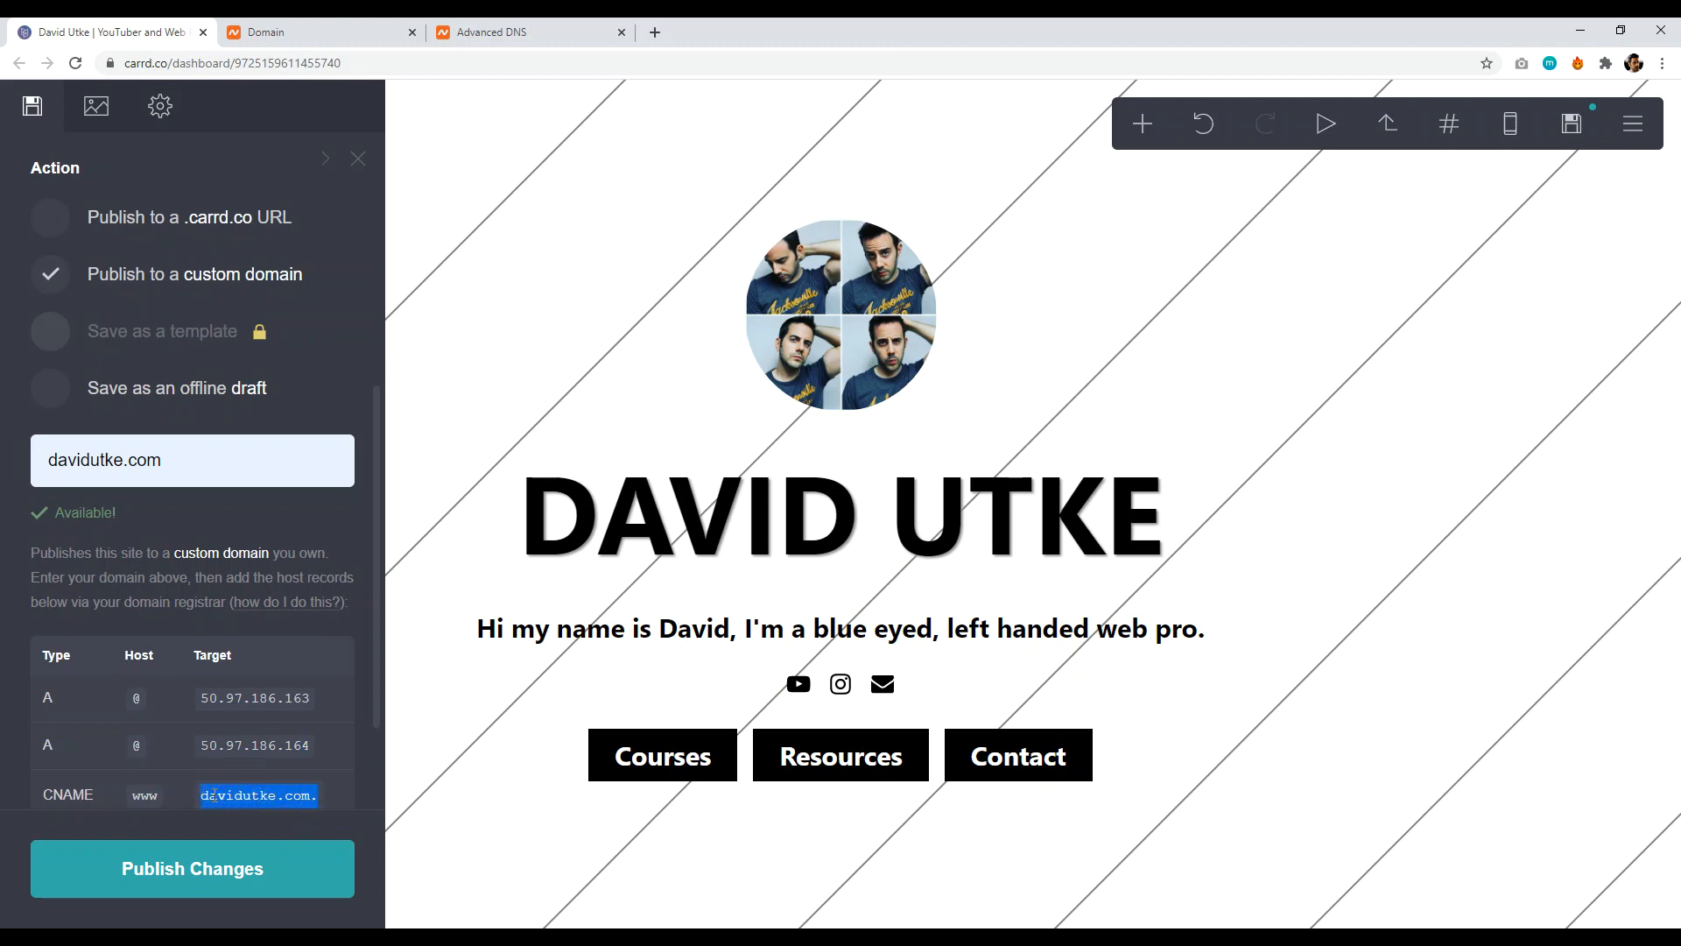
pyautogui.rightClick(225, 800)
pyautogui.click(265, 664)
pyautogui.hotkey('ctrl', '3')
# - Add a CNAME record with host www and target davidutke.com
pyautogui.click(432, 329)
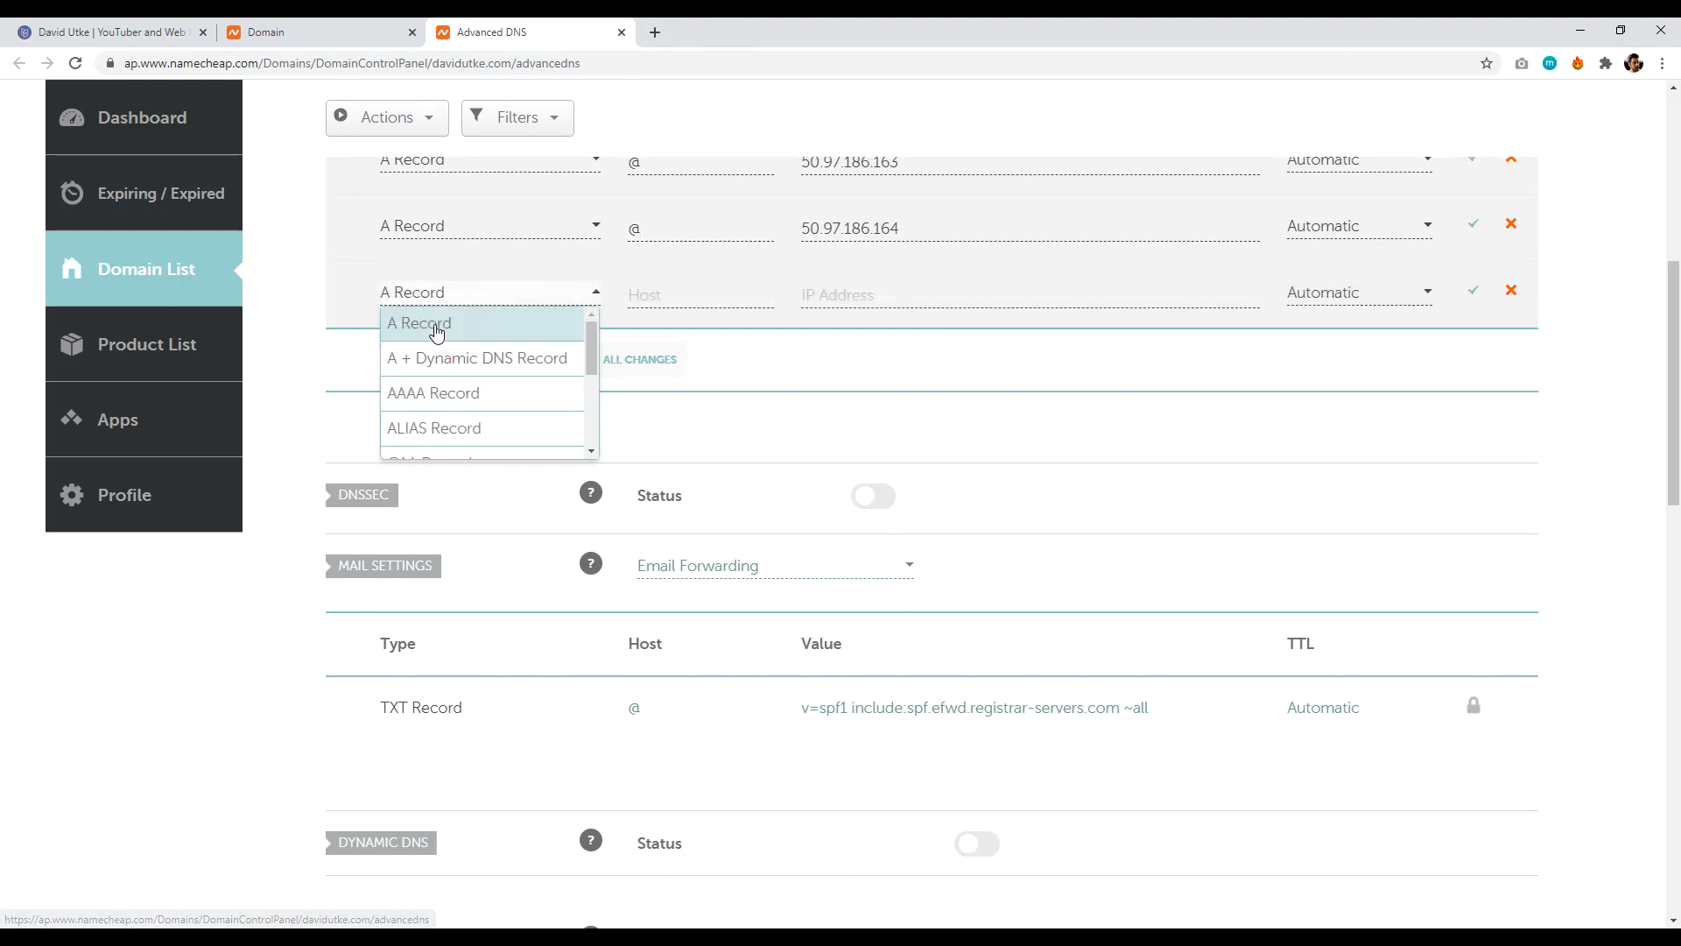
pyautogui.moveTo(592, 342); pyautogui.dragTo(588, 385)
pyautogui.click(510, 391)
pyautogui.click(888, 292)
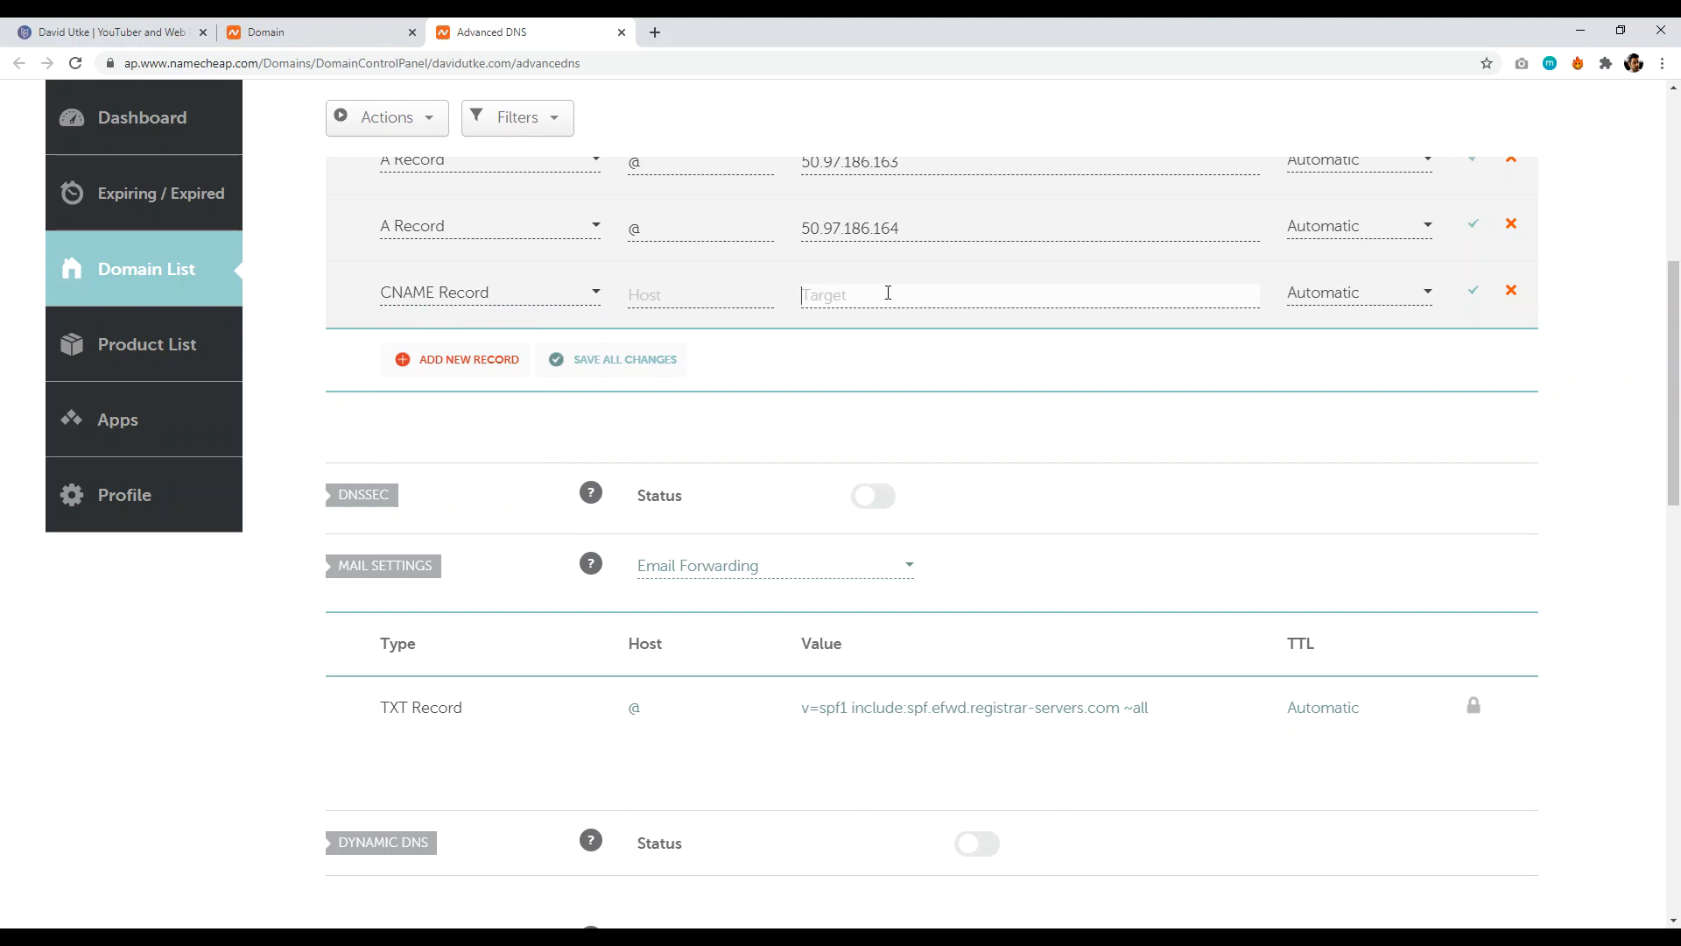
pyautogui.rightClick(887, 295)
pyautogui.click(927, 425)
pyautogui.click(105, 31)
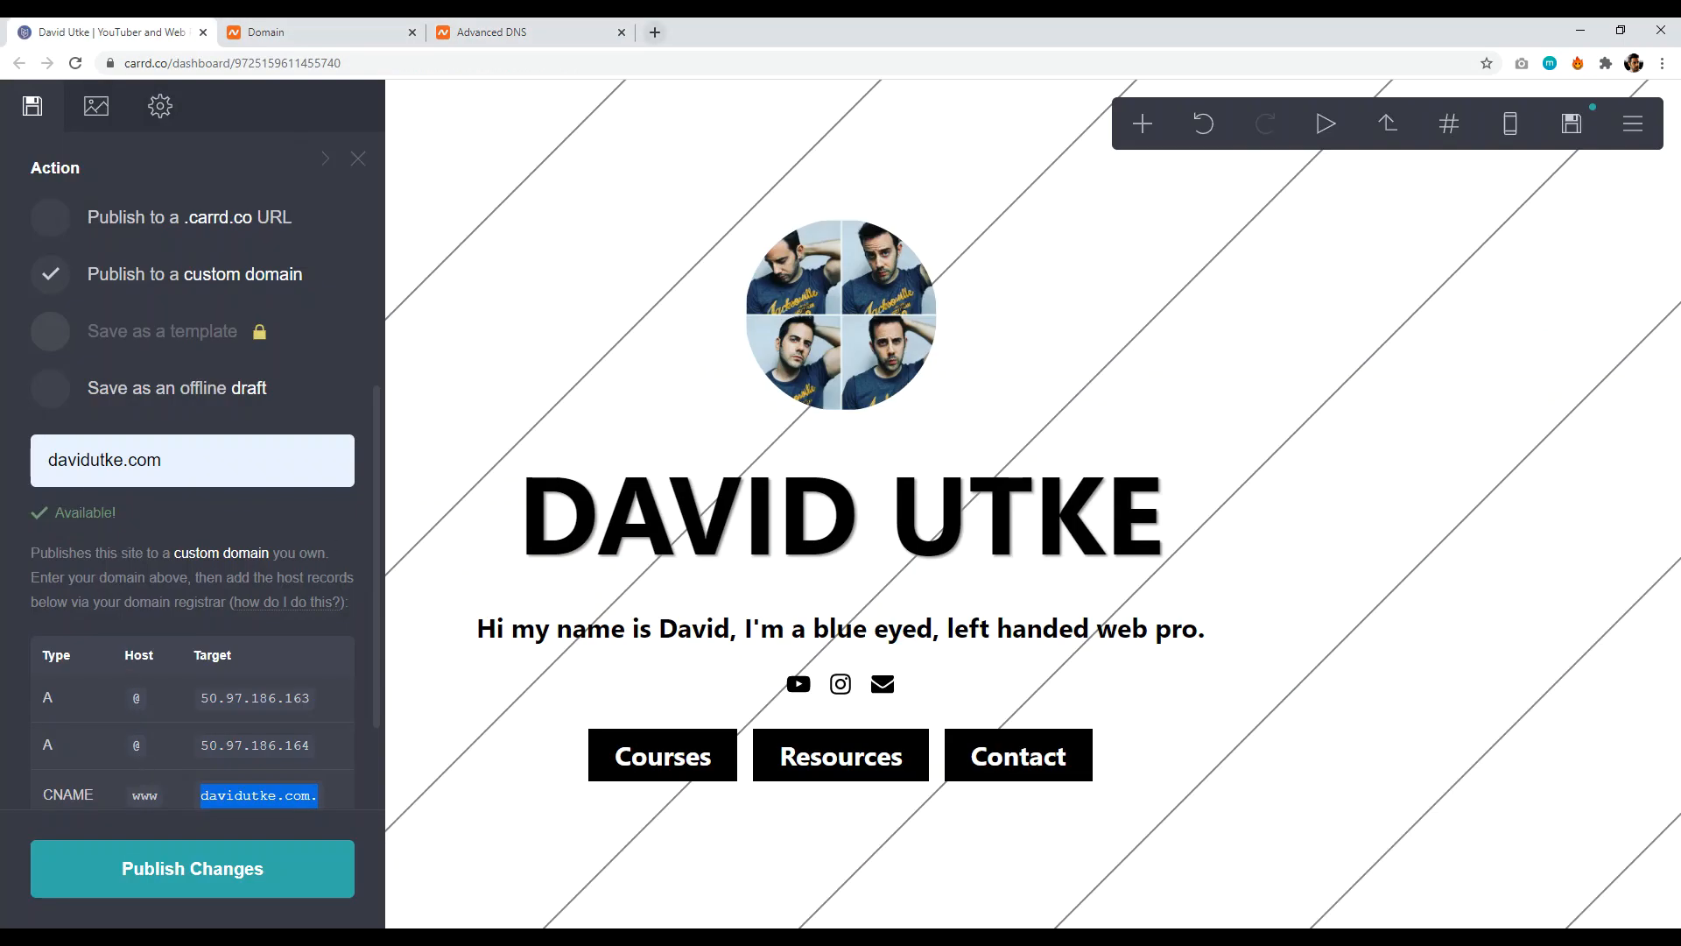
pyautogui.click(490, 31)
pyautogui.click(662, 295)
pyautogui.write('www')
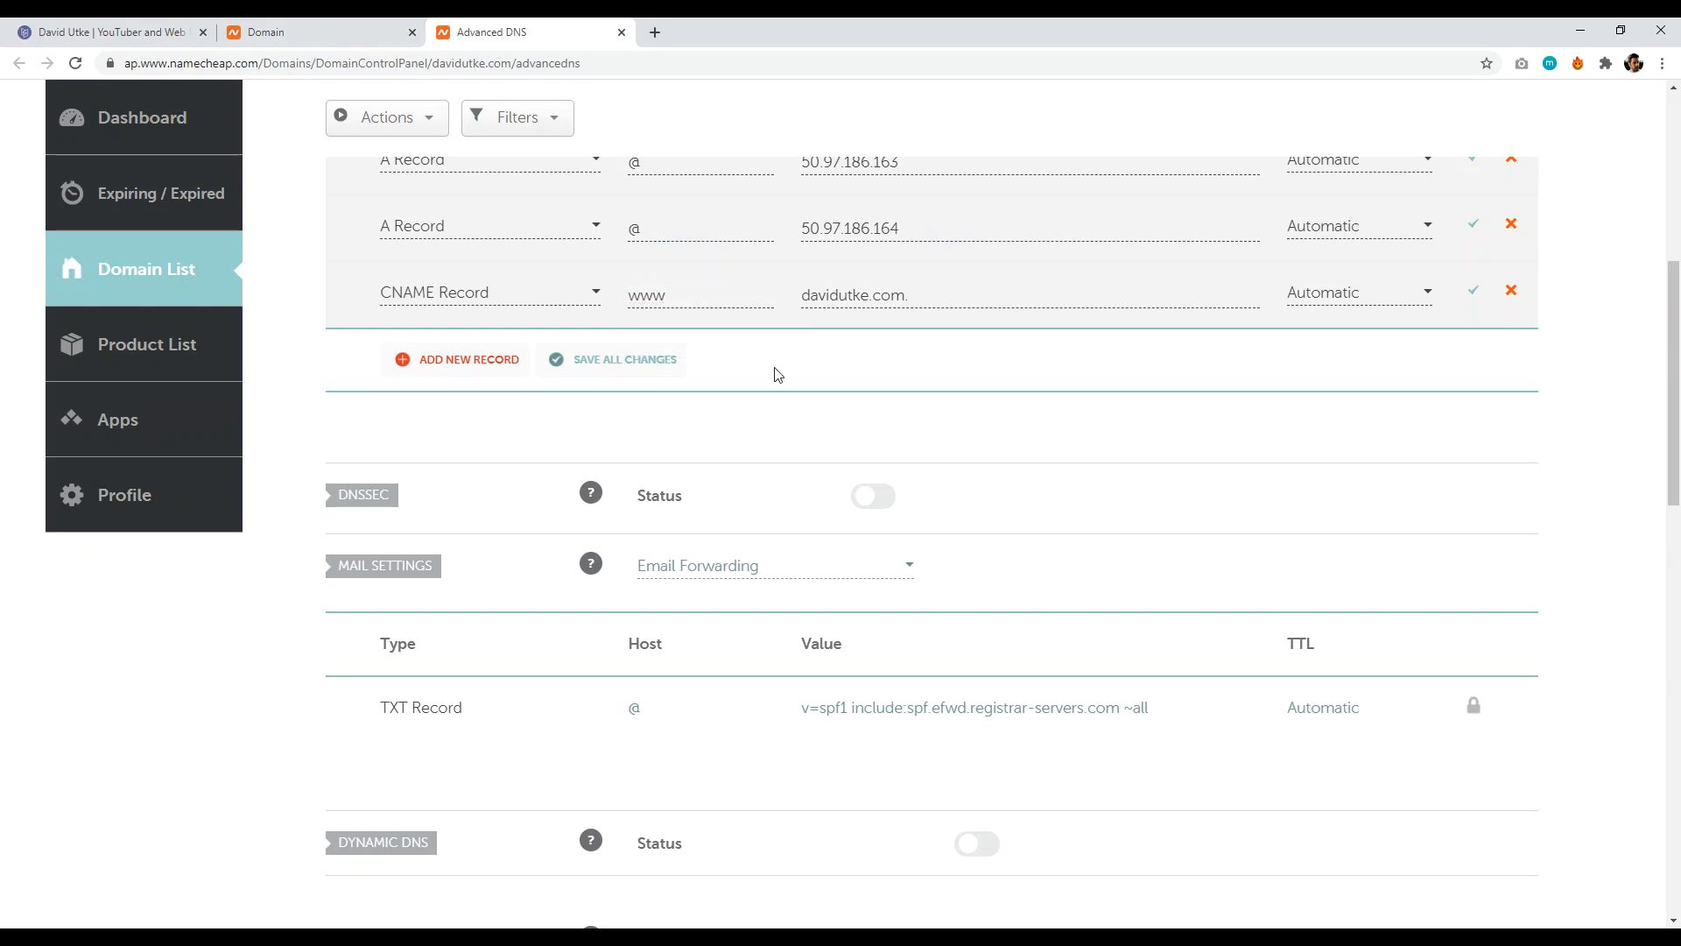
pyautogui.scroll(3, 1301, 445)
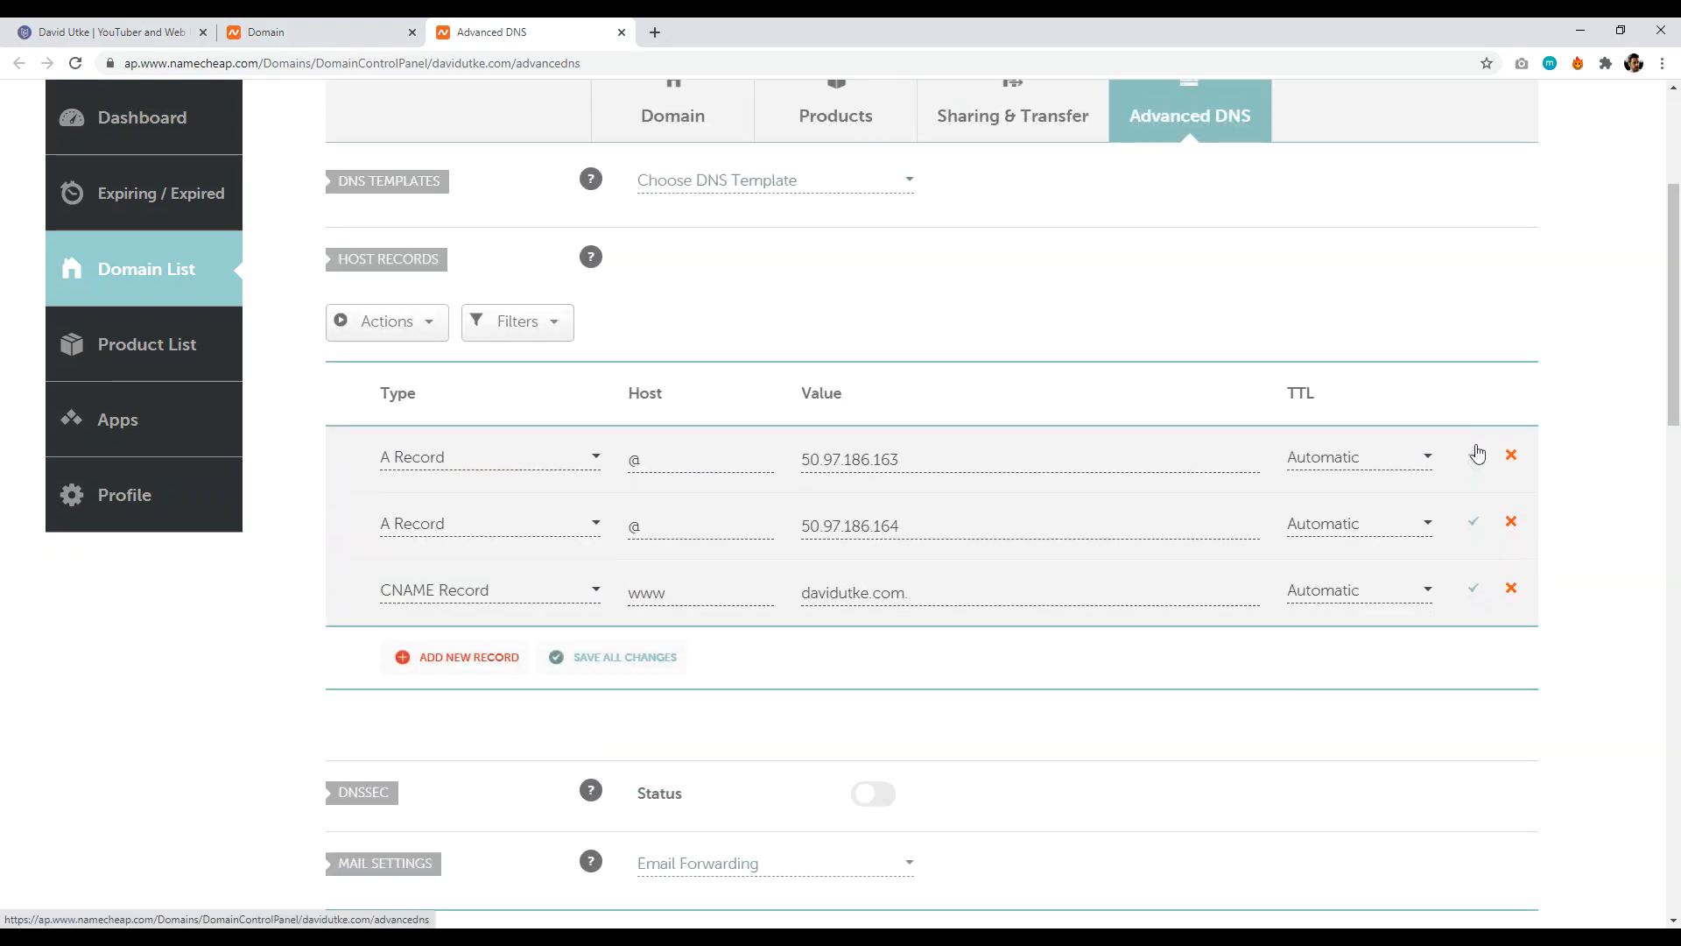
# - Save both A records and the www CNAME record, then go back to Carrd
pyautogui.click(1475, 456)
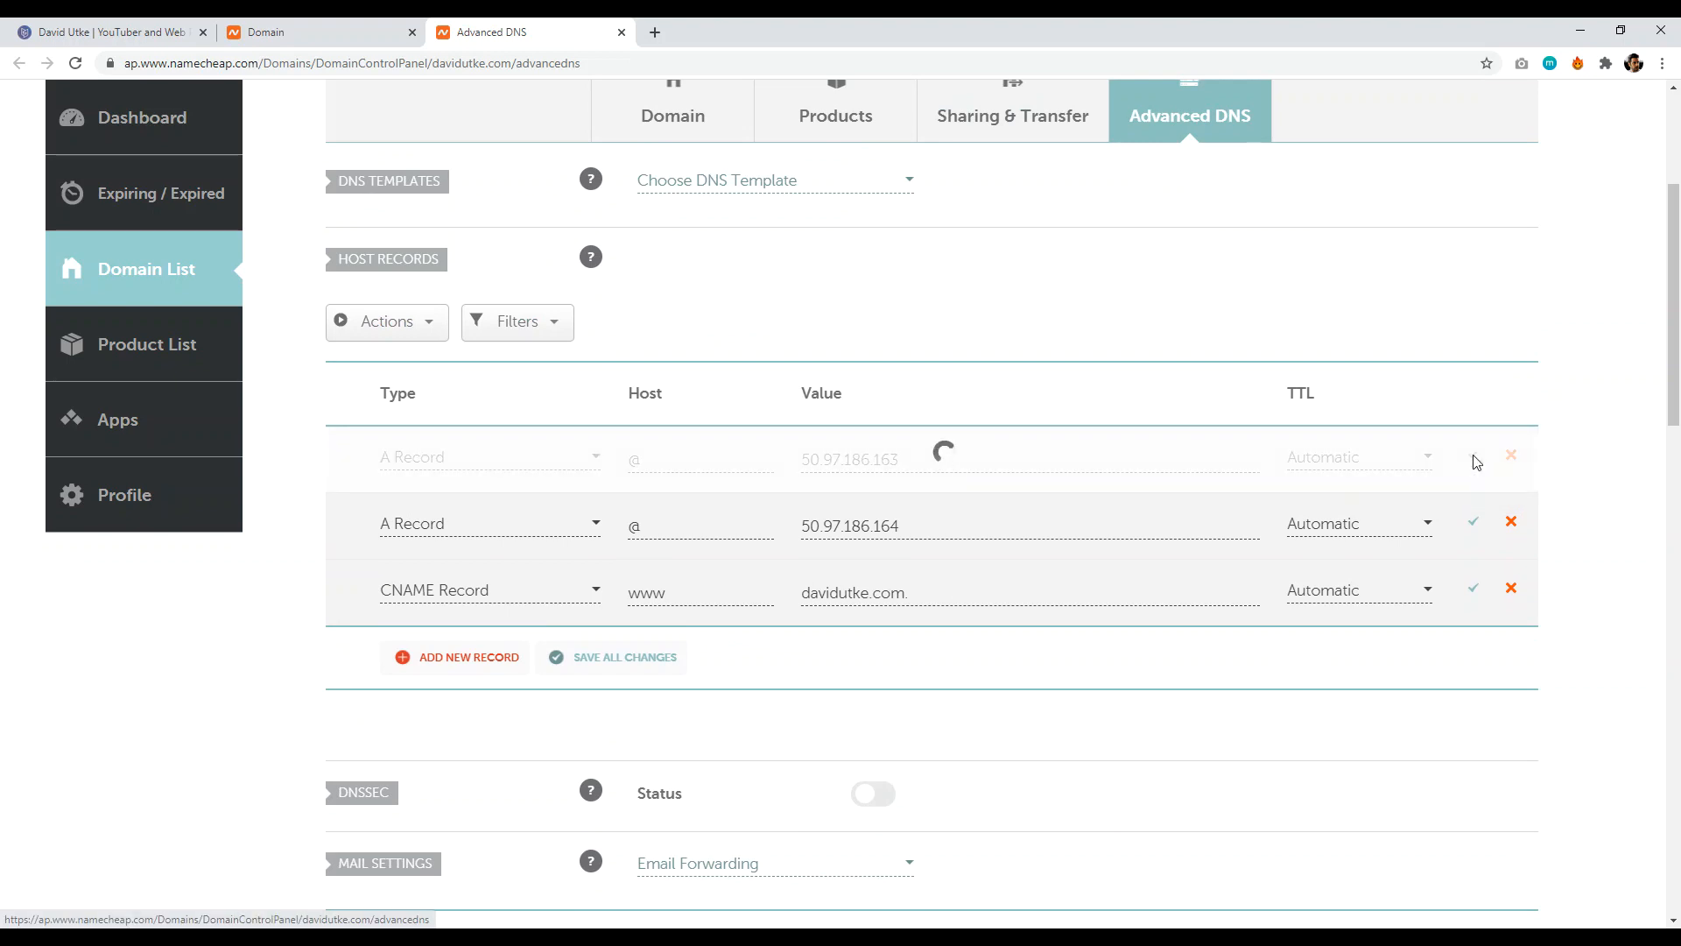
pyautogui.click(1475, 525)
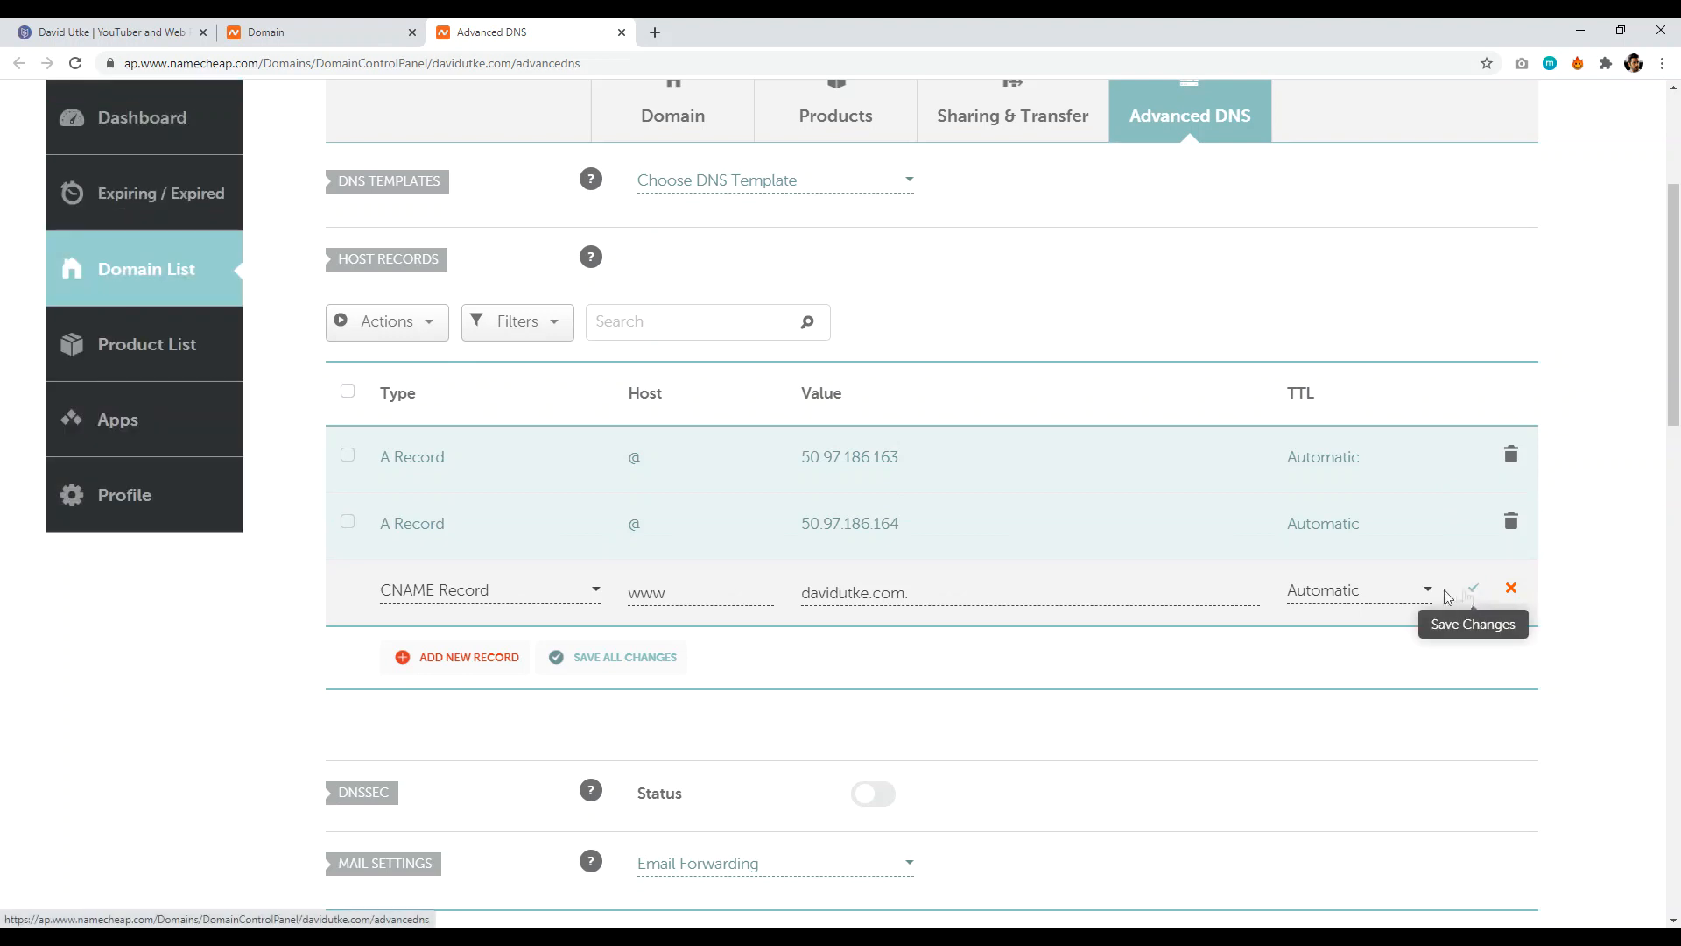
pyautogui.click(1475, 594)
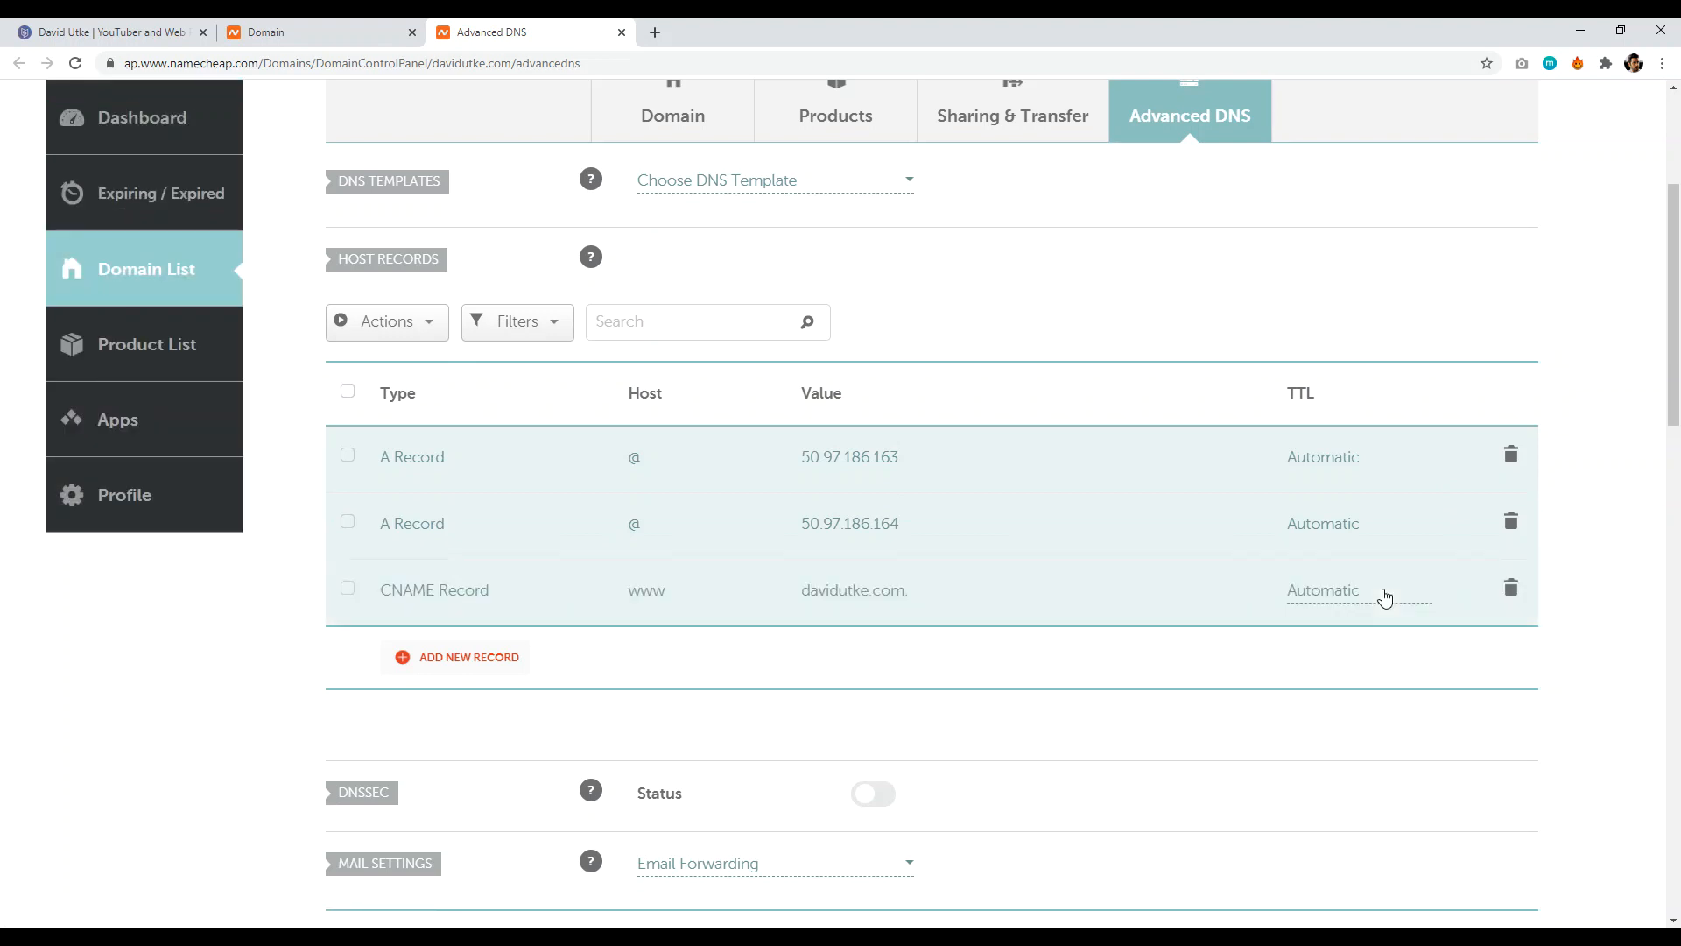
pyautogui.click(114, 32)
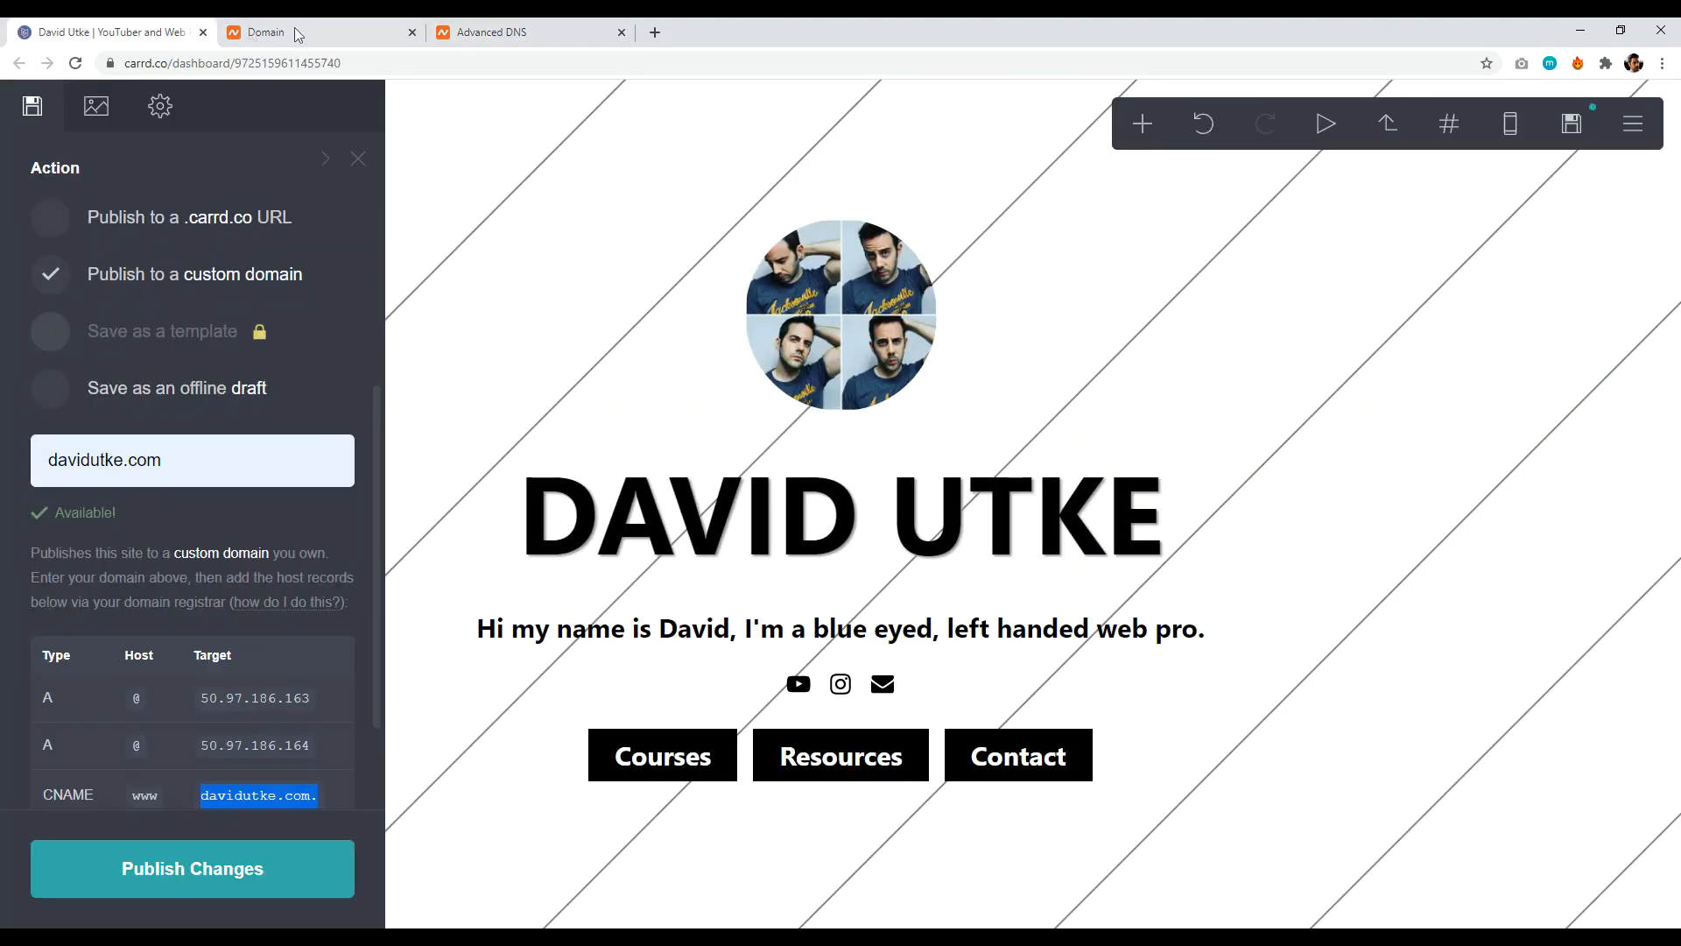
# - Publish the changes to davidutke.com
pyautogui.click(207, 867)
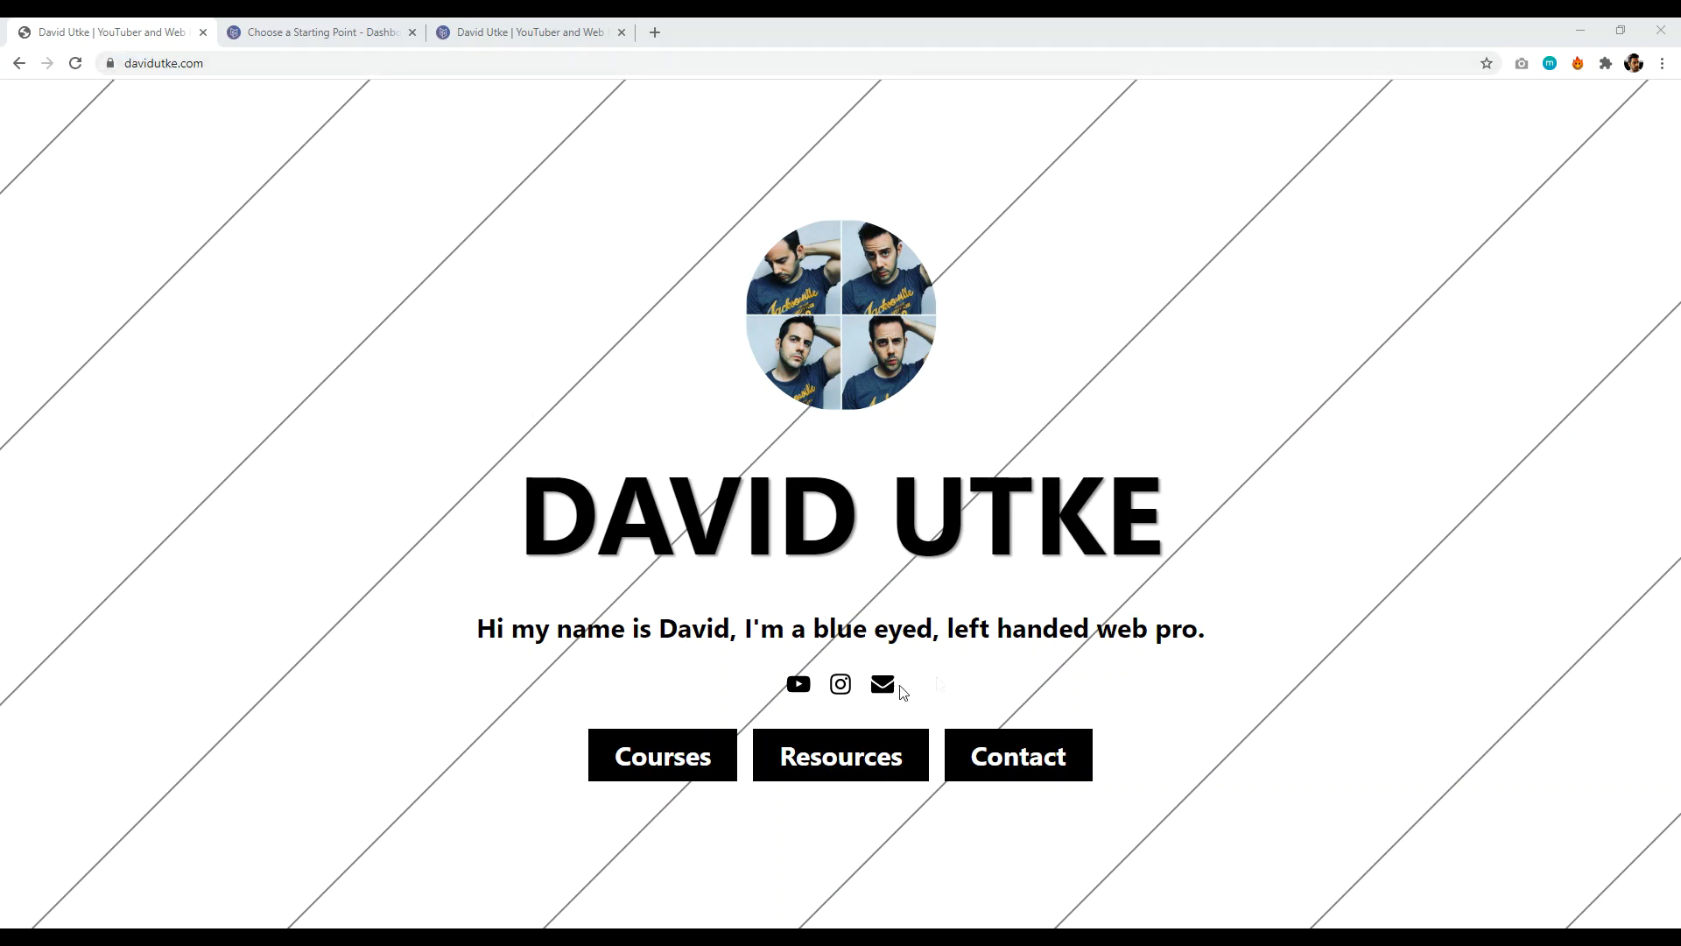
# - Visit the live site's Resources section, return home, then open the editor's publish settings
pyautogui.click(815, 758)
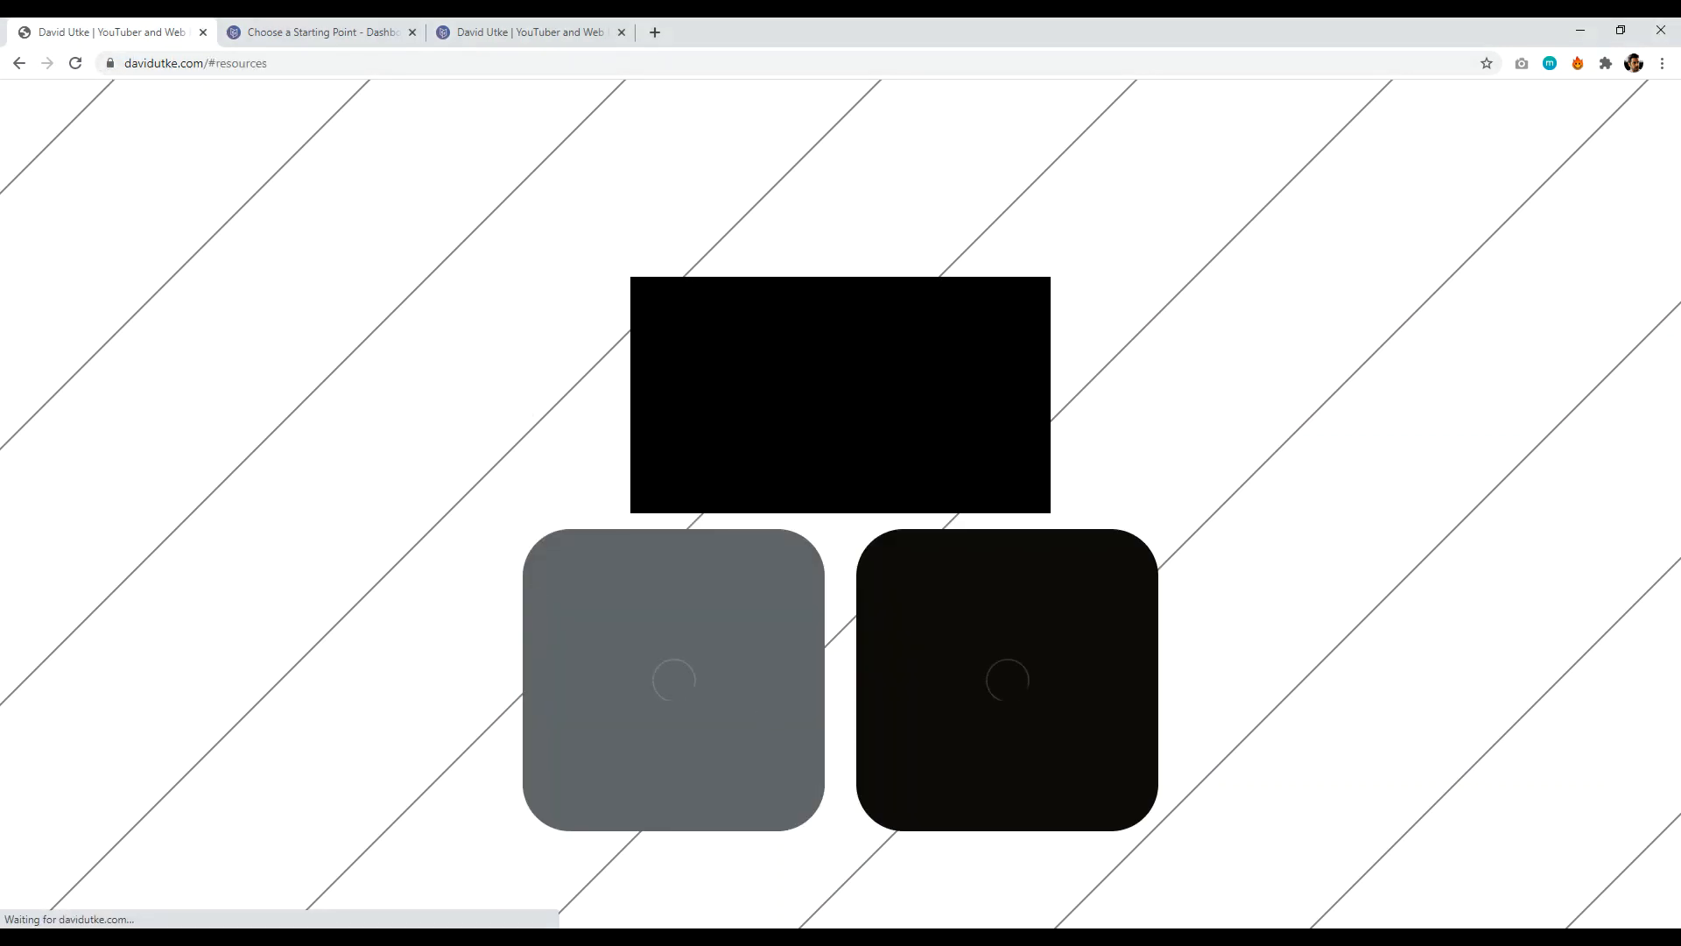
pyautogui.click(15, 71)
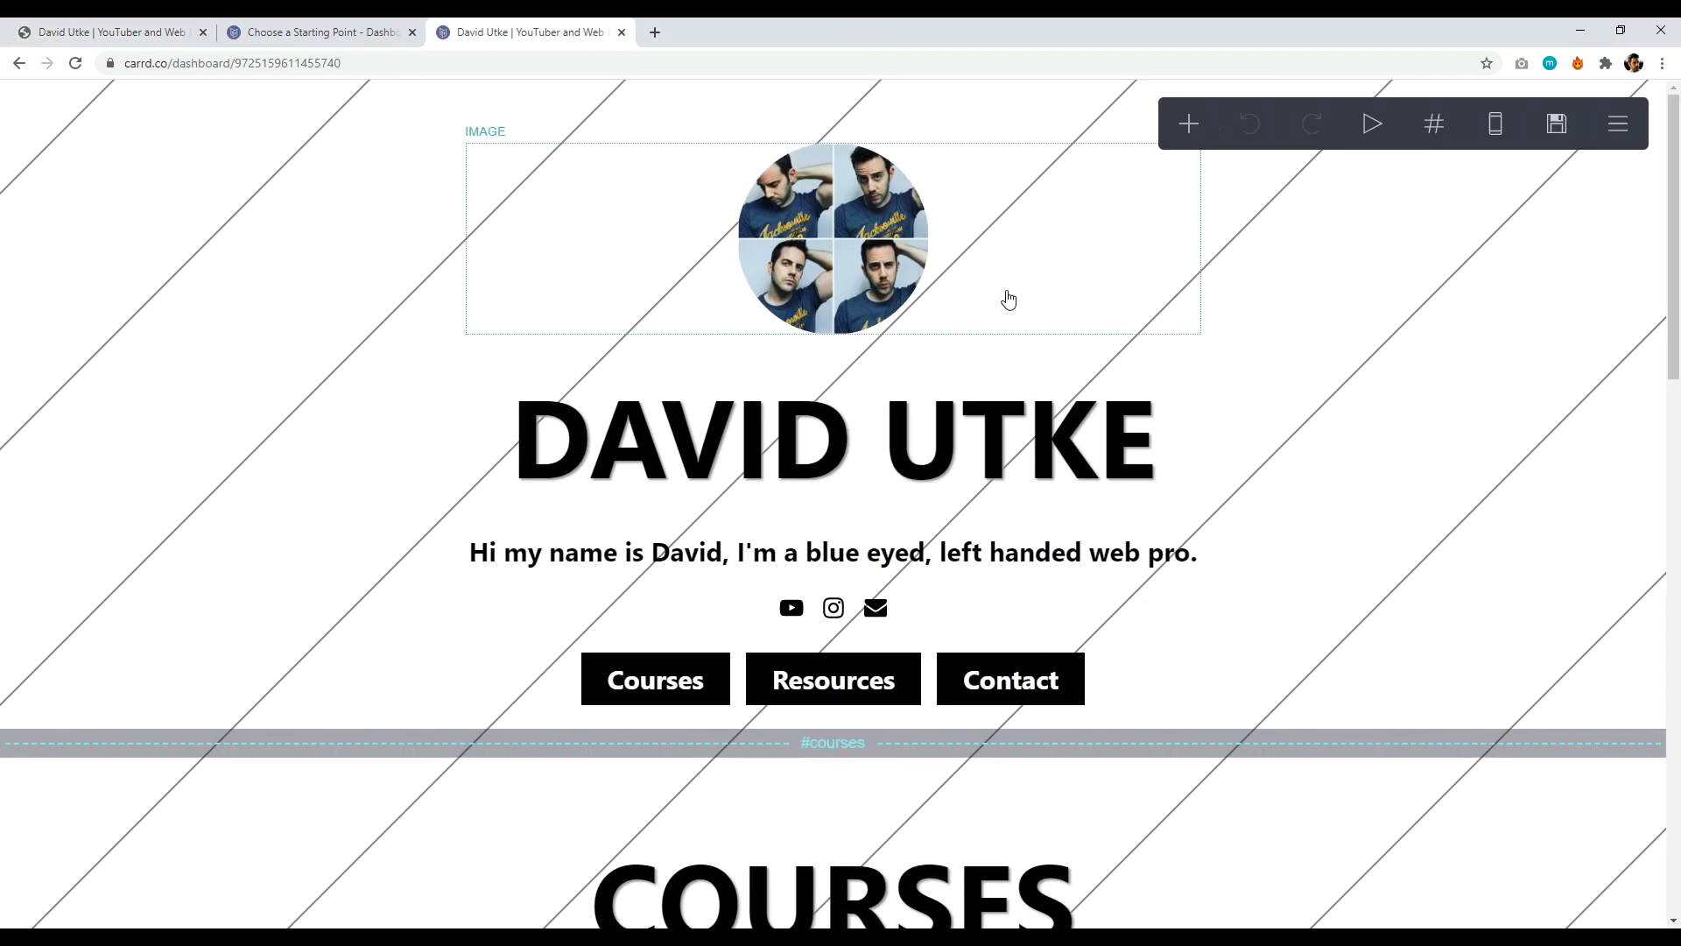
pyautogui.click(1557, 125)
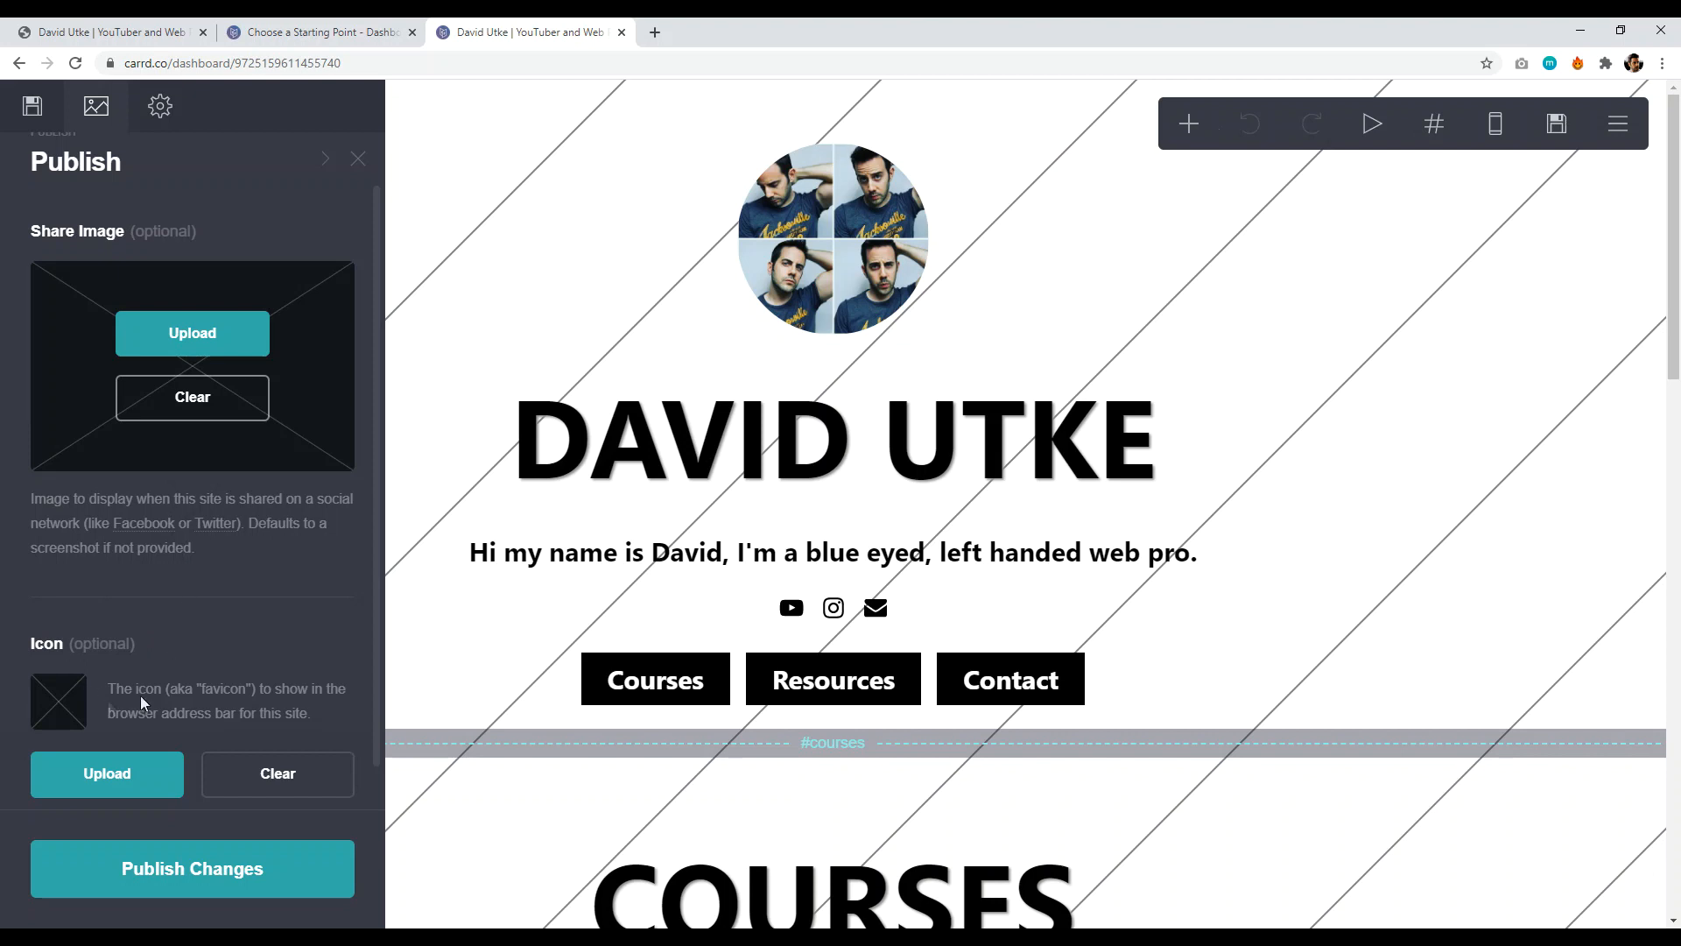
pyautogui.click(105, 32)
# - Scroll the Choose a Starting Point gallery and select the dark profile template
pyautogui.click(320, 31)
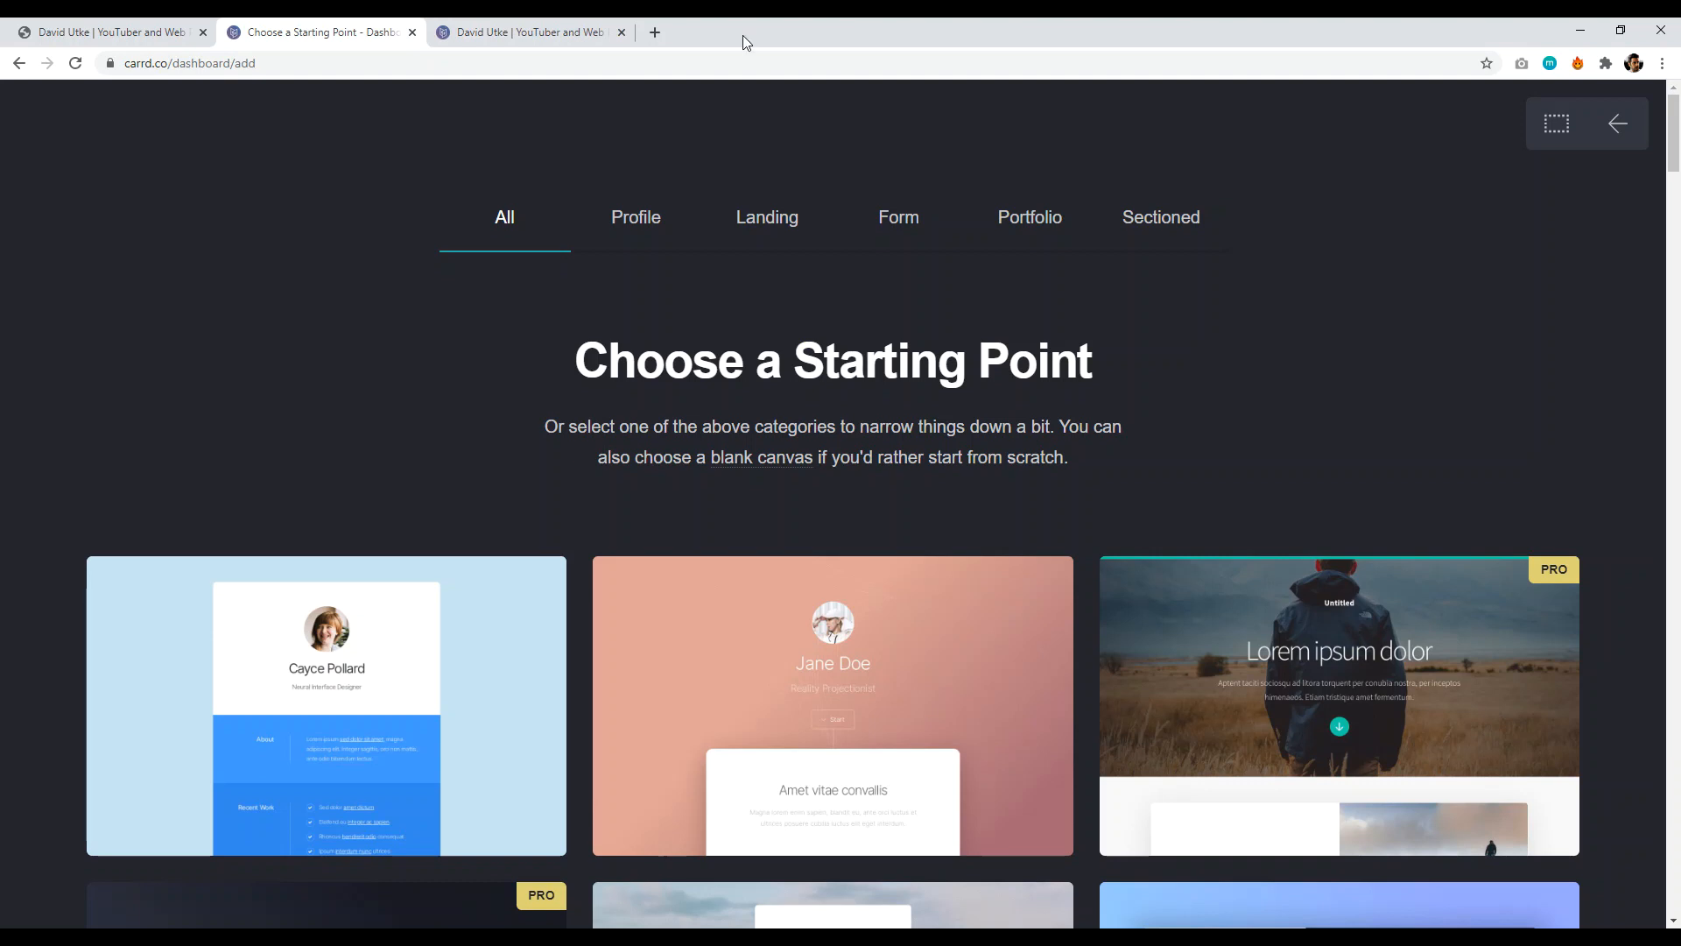
pyautogui.moveTo(1675, 131); pyautogui.dragTo(1675, 502)
pyautogui.moveTo(235, 616)
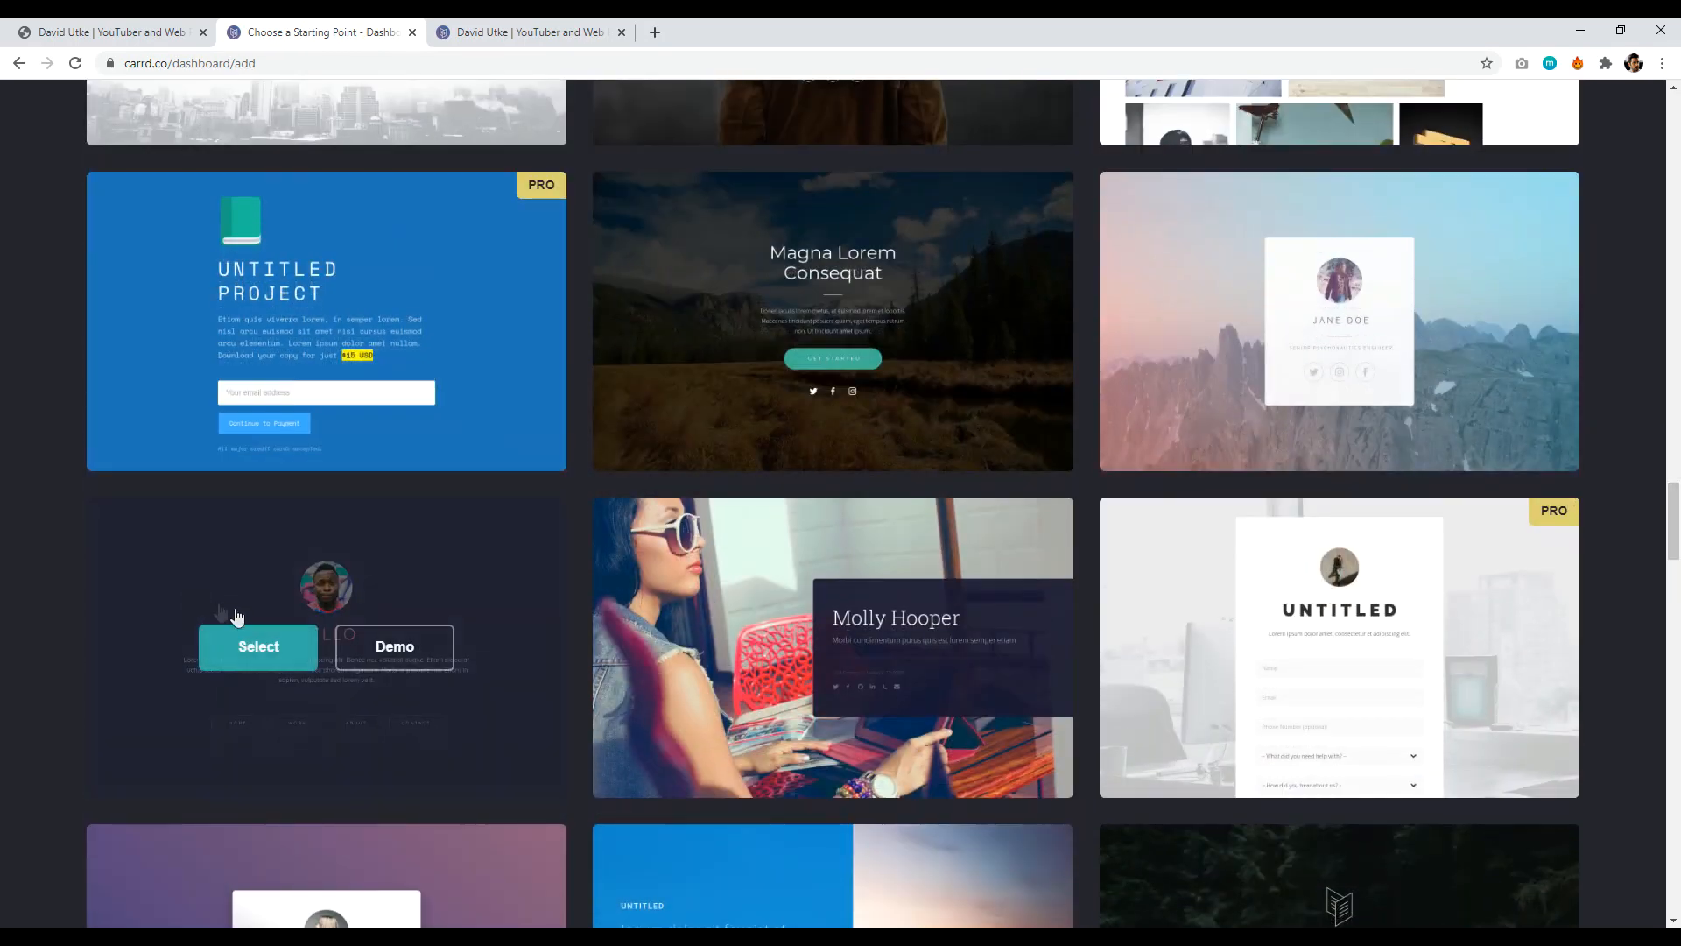
pyautogui.click(259, 648)
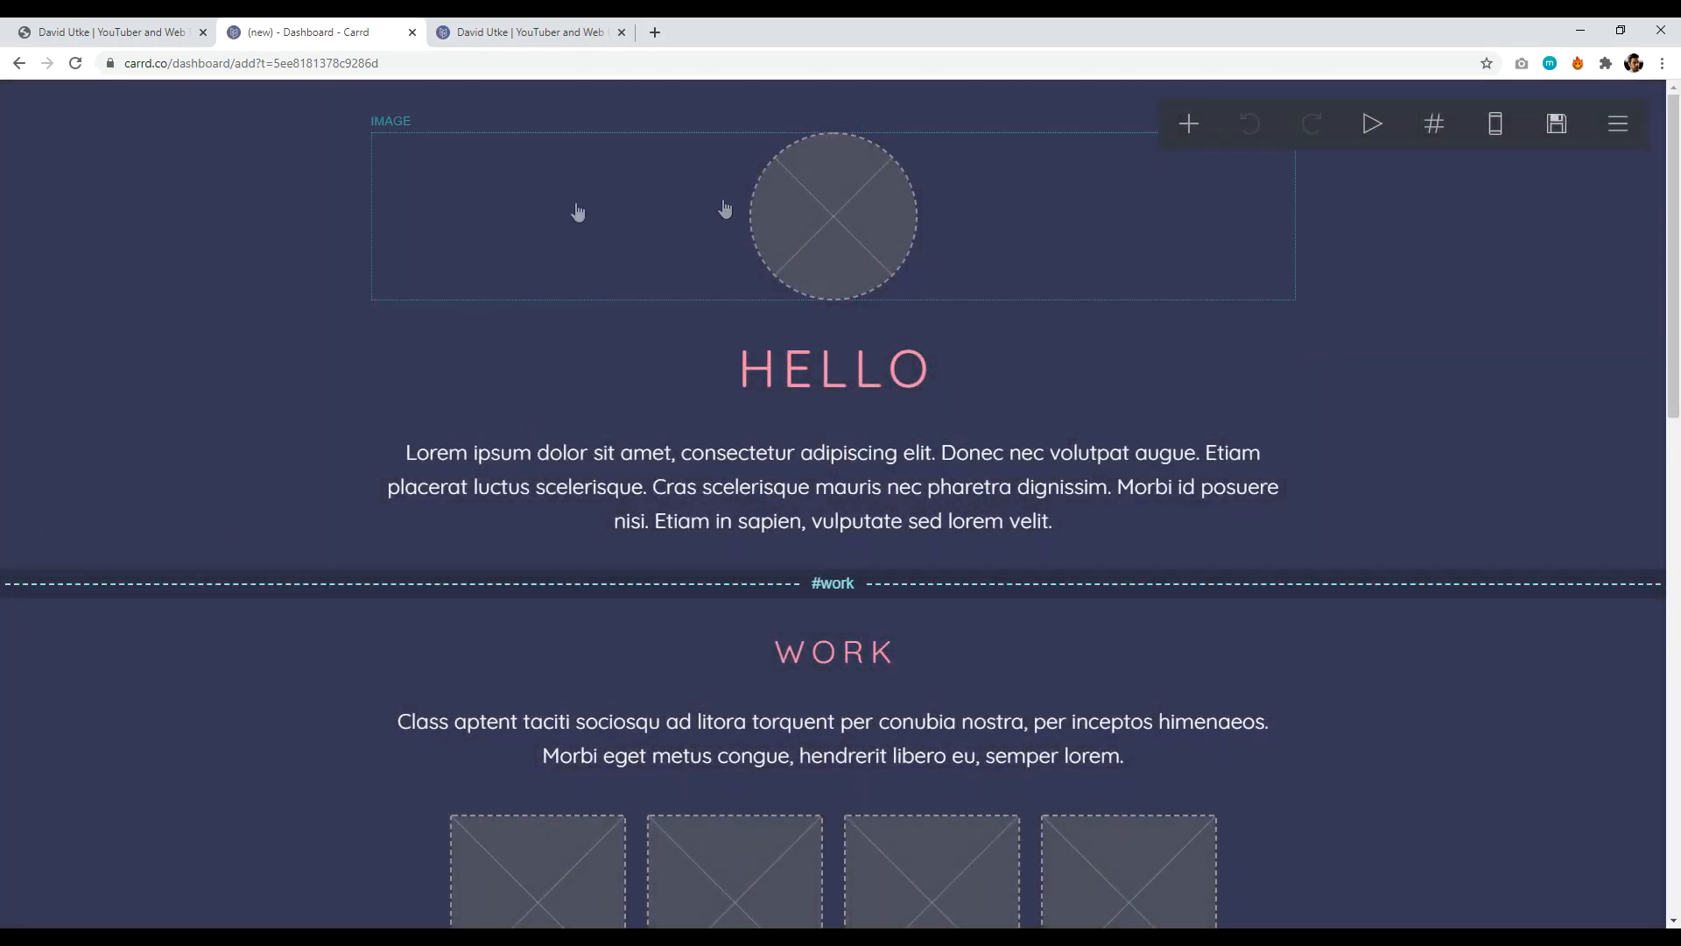
# - Switch the page background to Gradient, then back to a solid #363657 colour
pyautogui.click(163, 308)
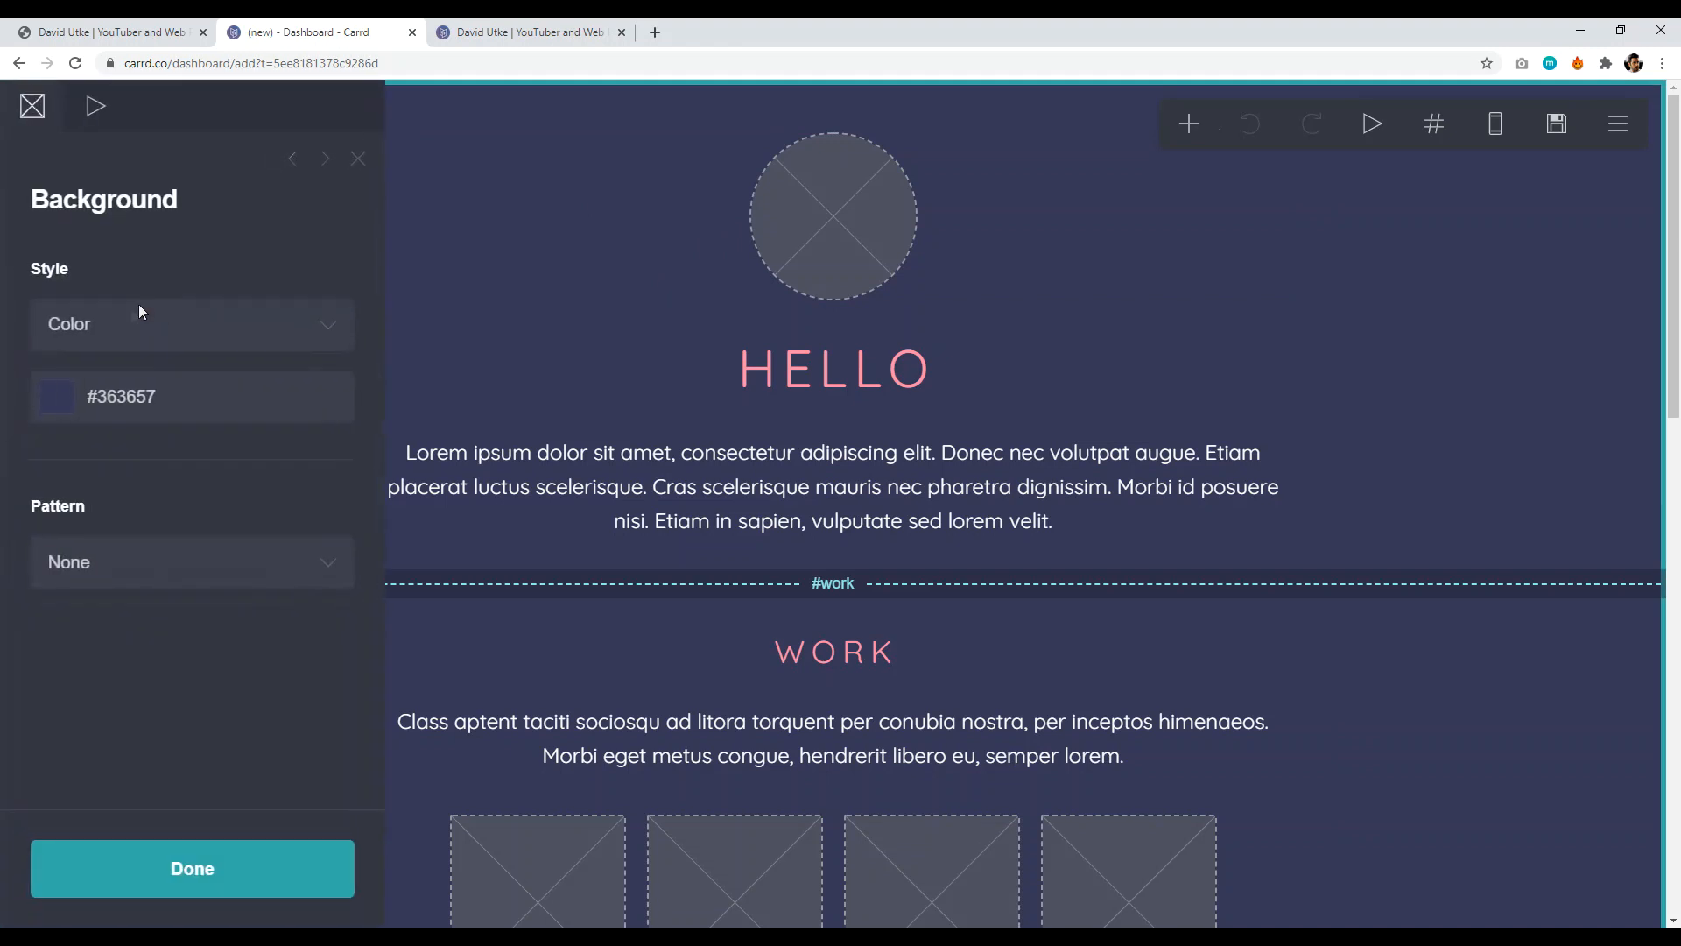
pyautogui.click(173, 324)
pyautogui.click(129, 391)
pyautogui.click(111, 325)
pyautogui.click(106, 368)
pyautogui.click(170, 323)
pyautogui.click(228, 218)
pyautogui.scroll(-10, 878, 560)
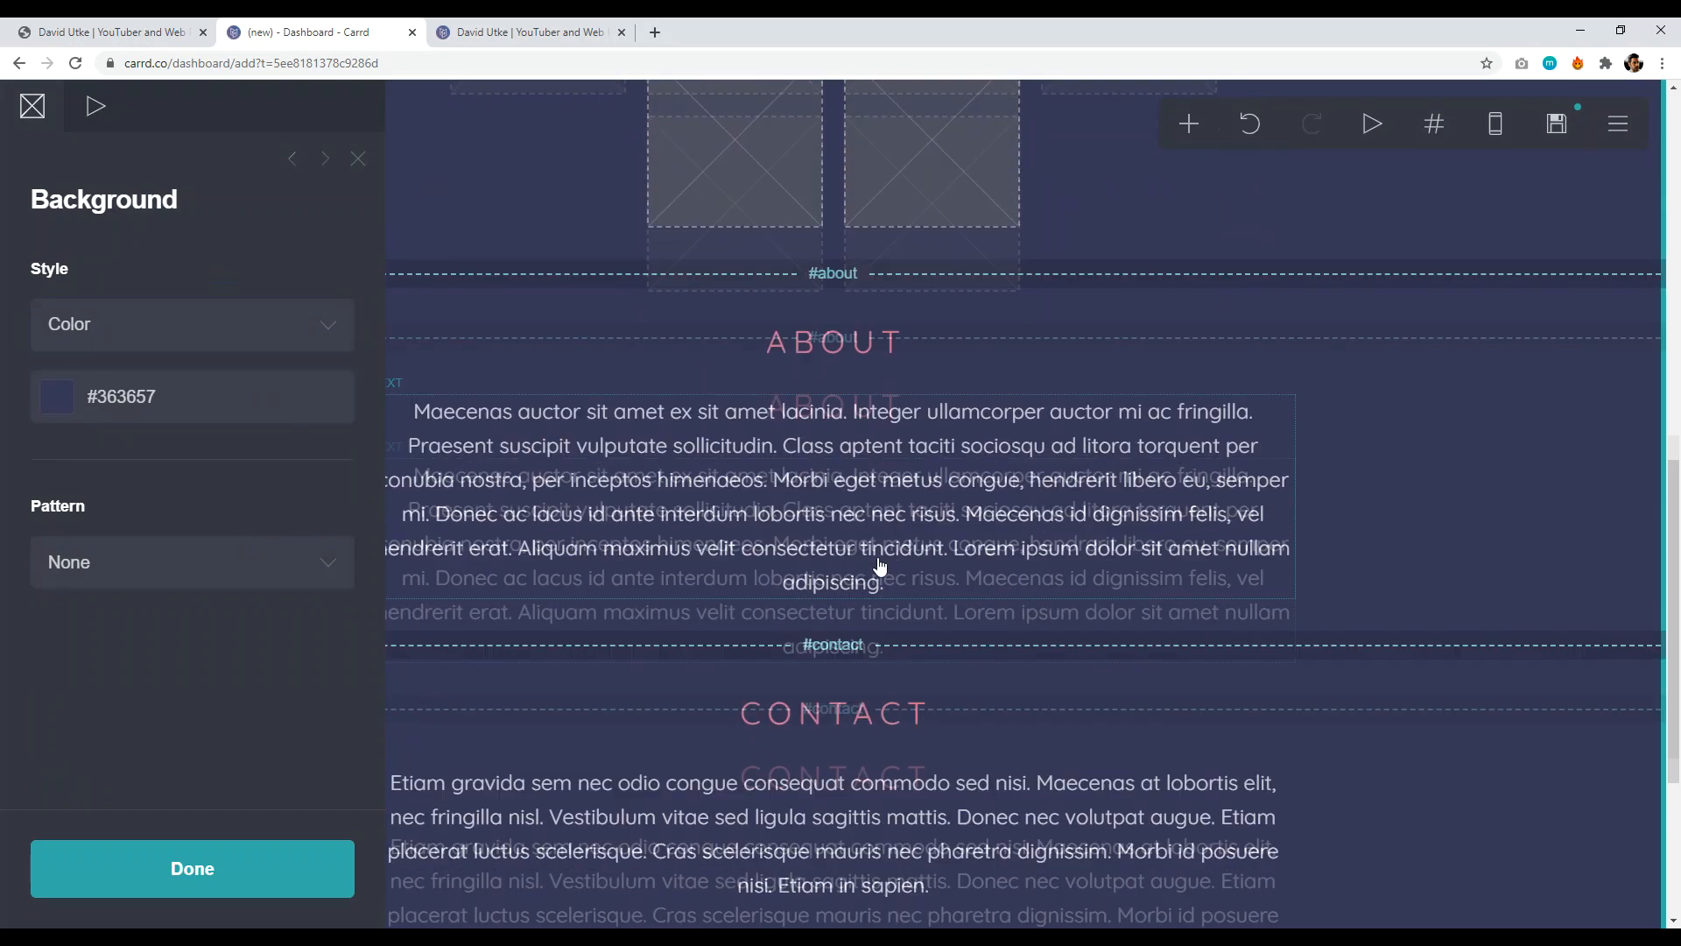
pyautogui.scroll(10, 884, 553)
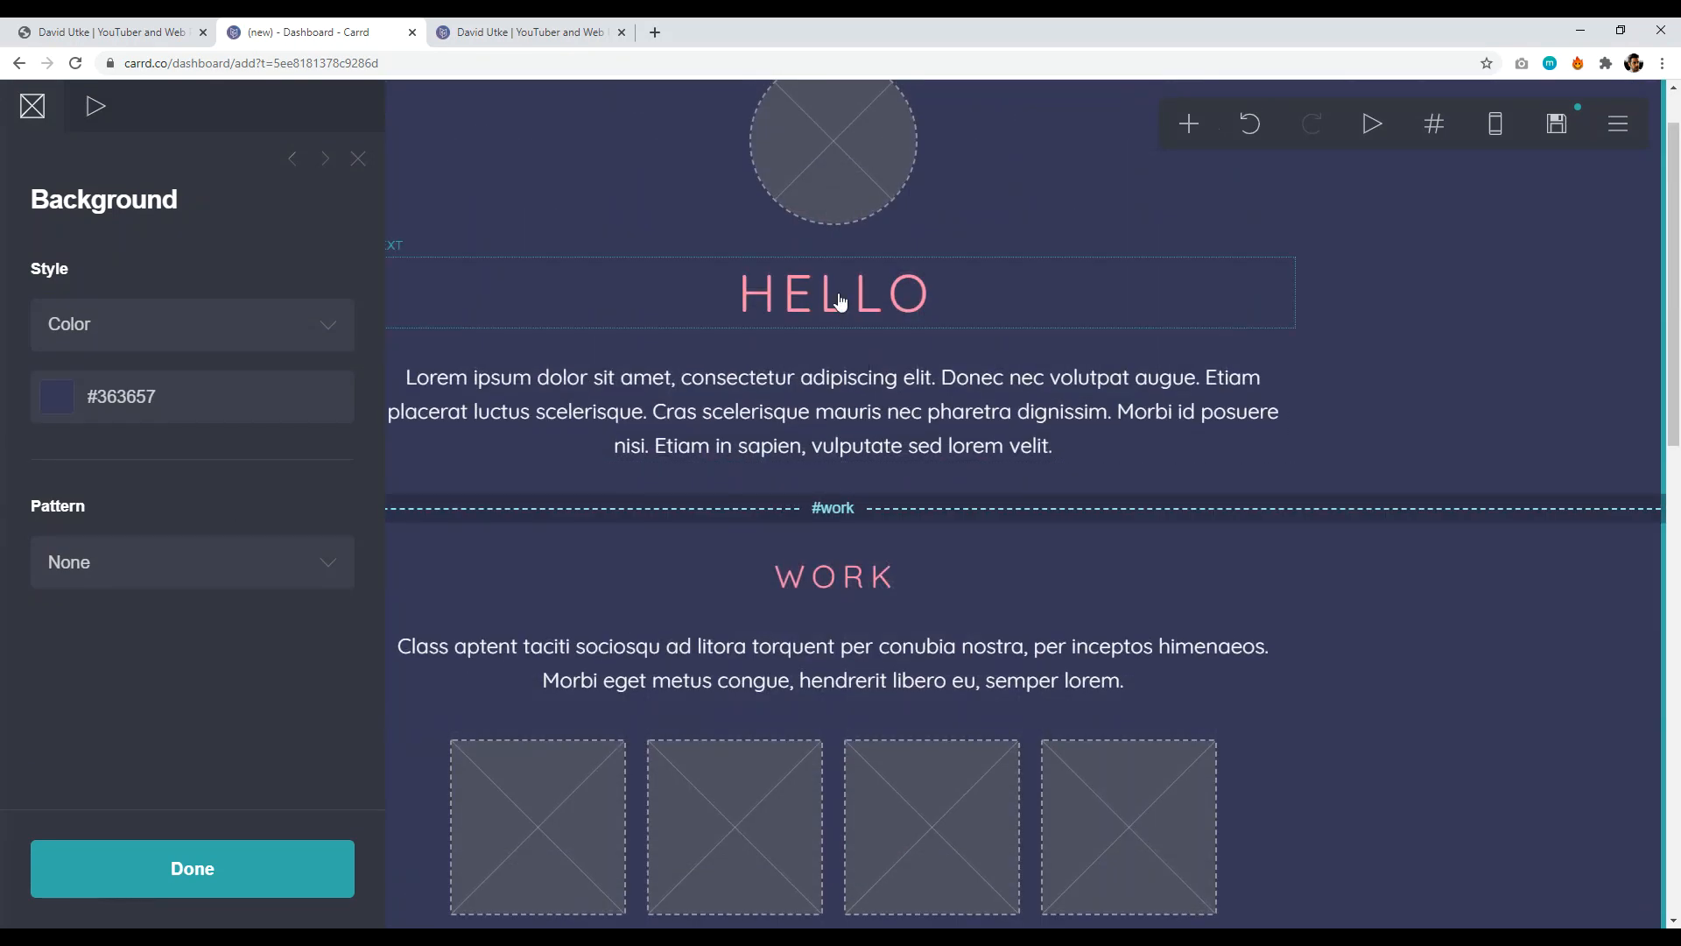
# - Select the HELLO heading and Lorem paragraph, then open the page width and padding settings
pyautogui.click(839, 300)
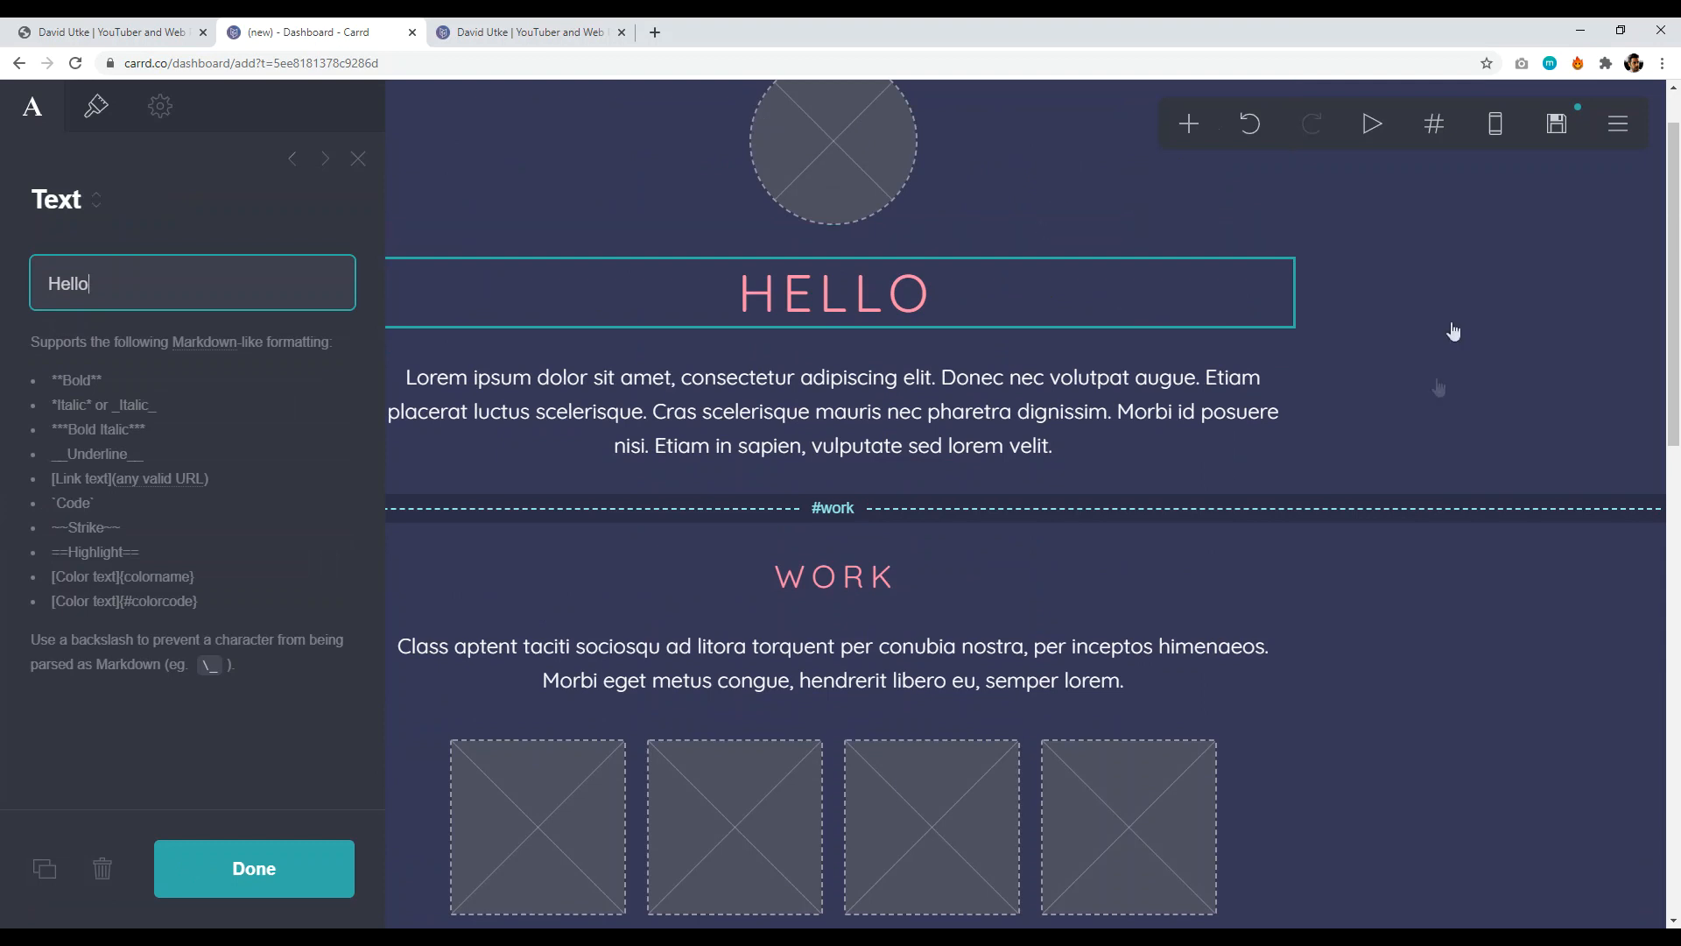
pyautogui.click(972, 441)
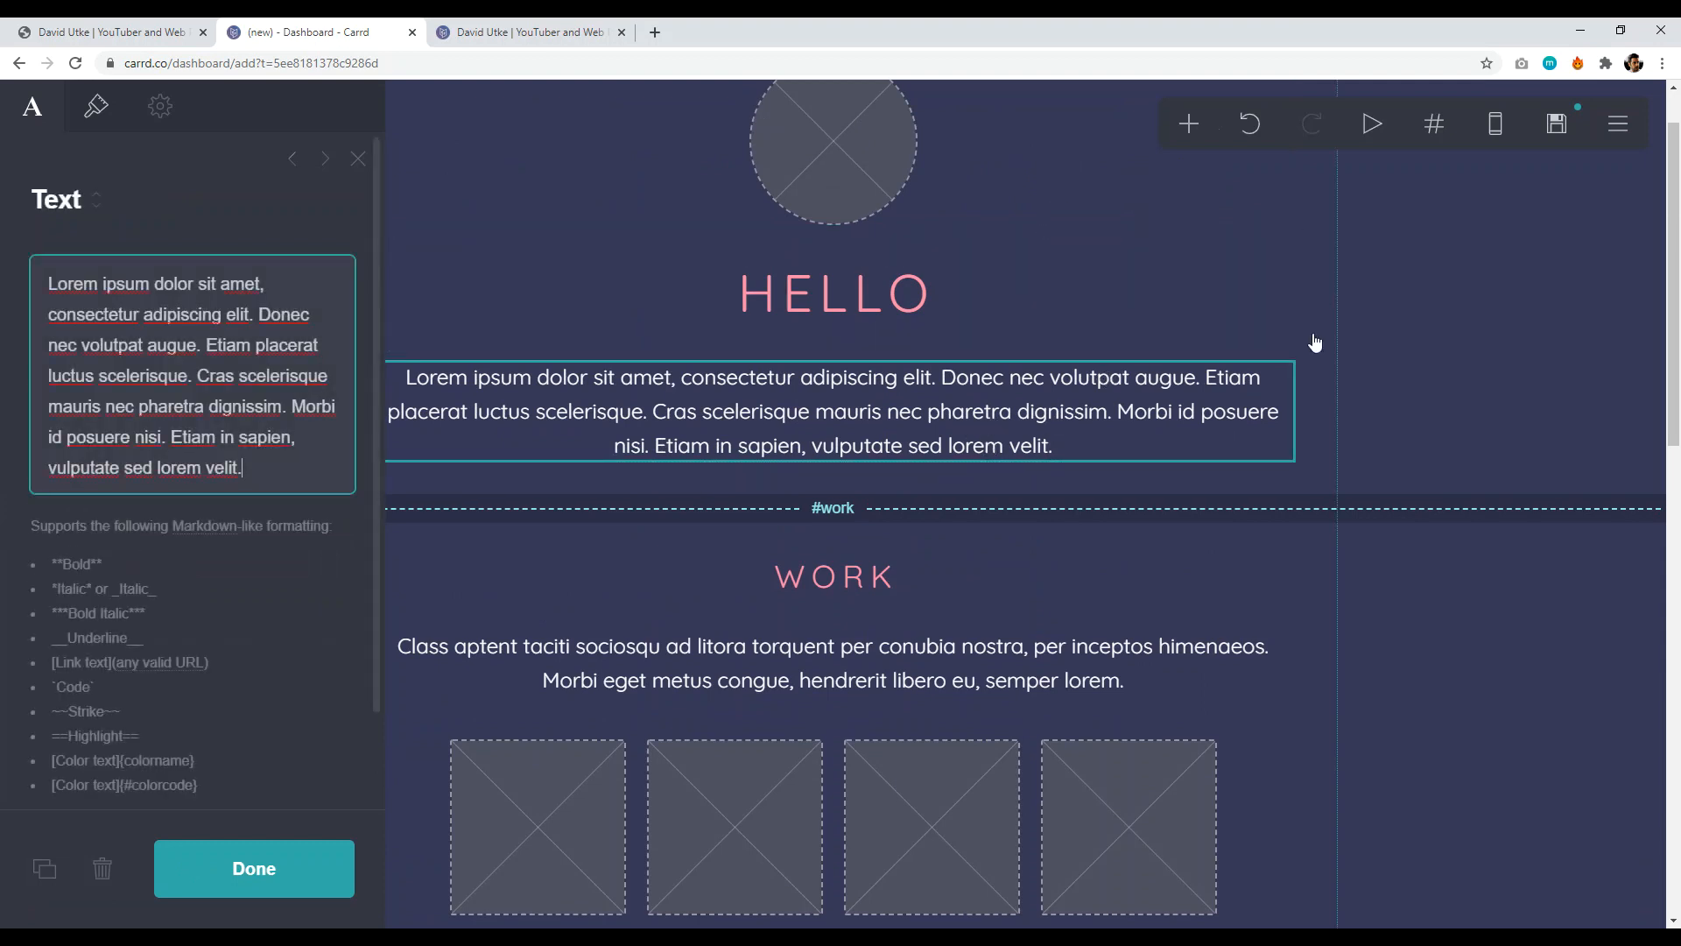
pyautogui.click(1319, 166)
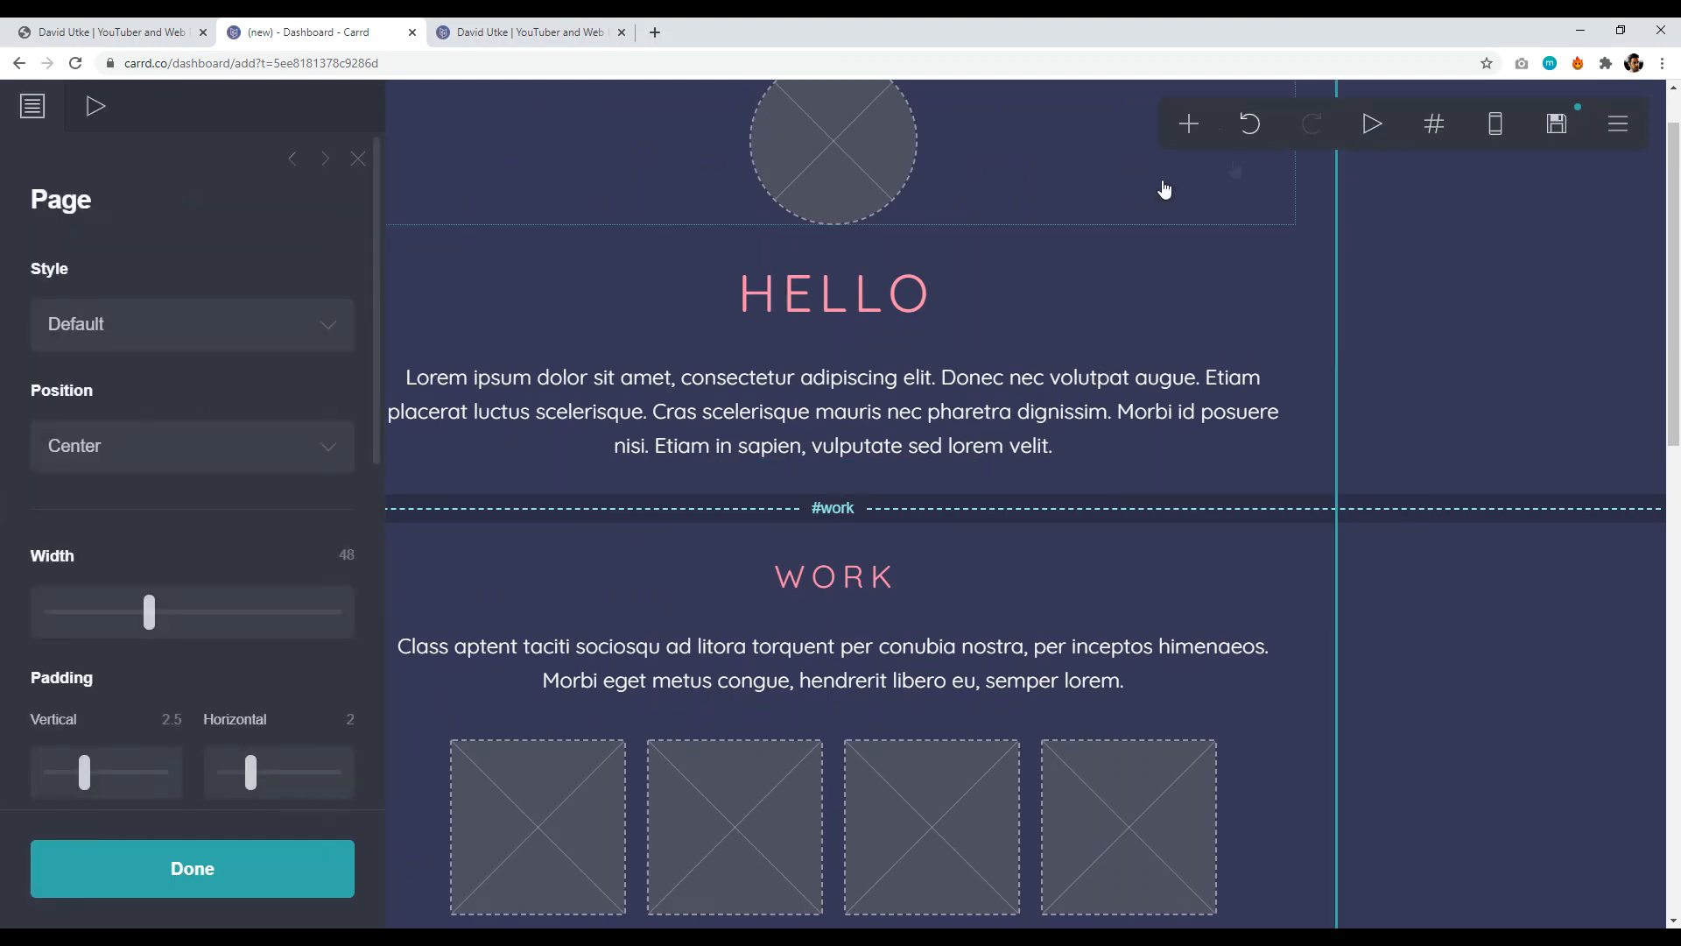
pyautogui.scroll(1, 1460, 281)
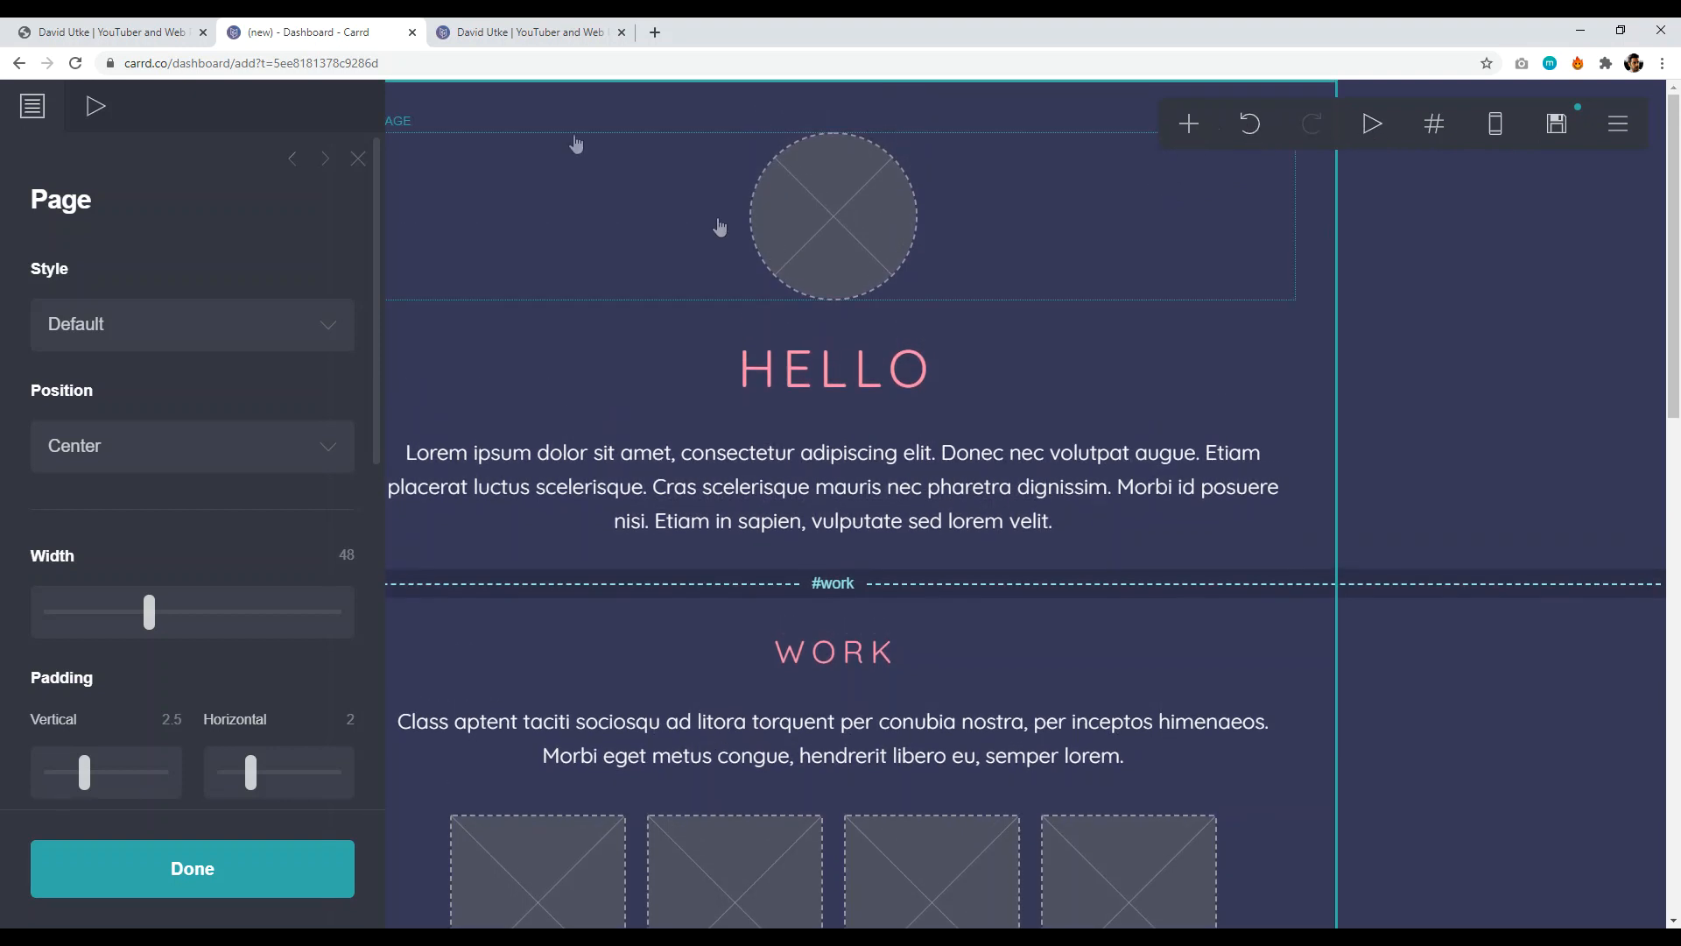